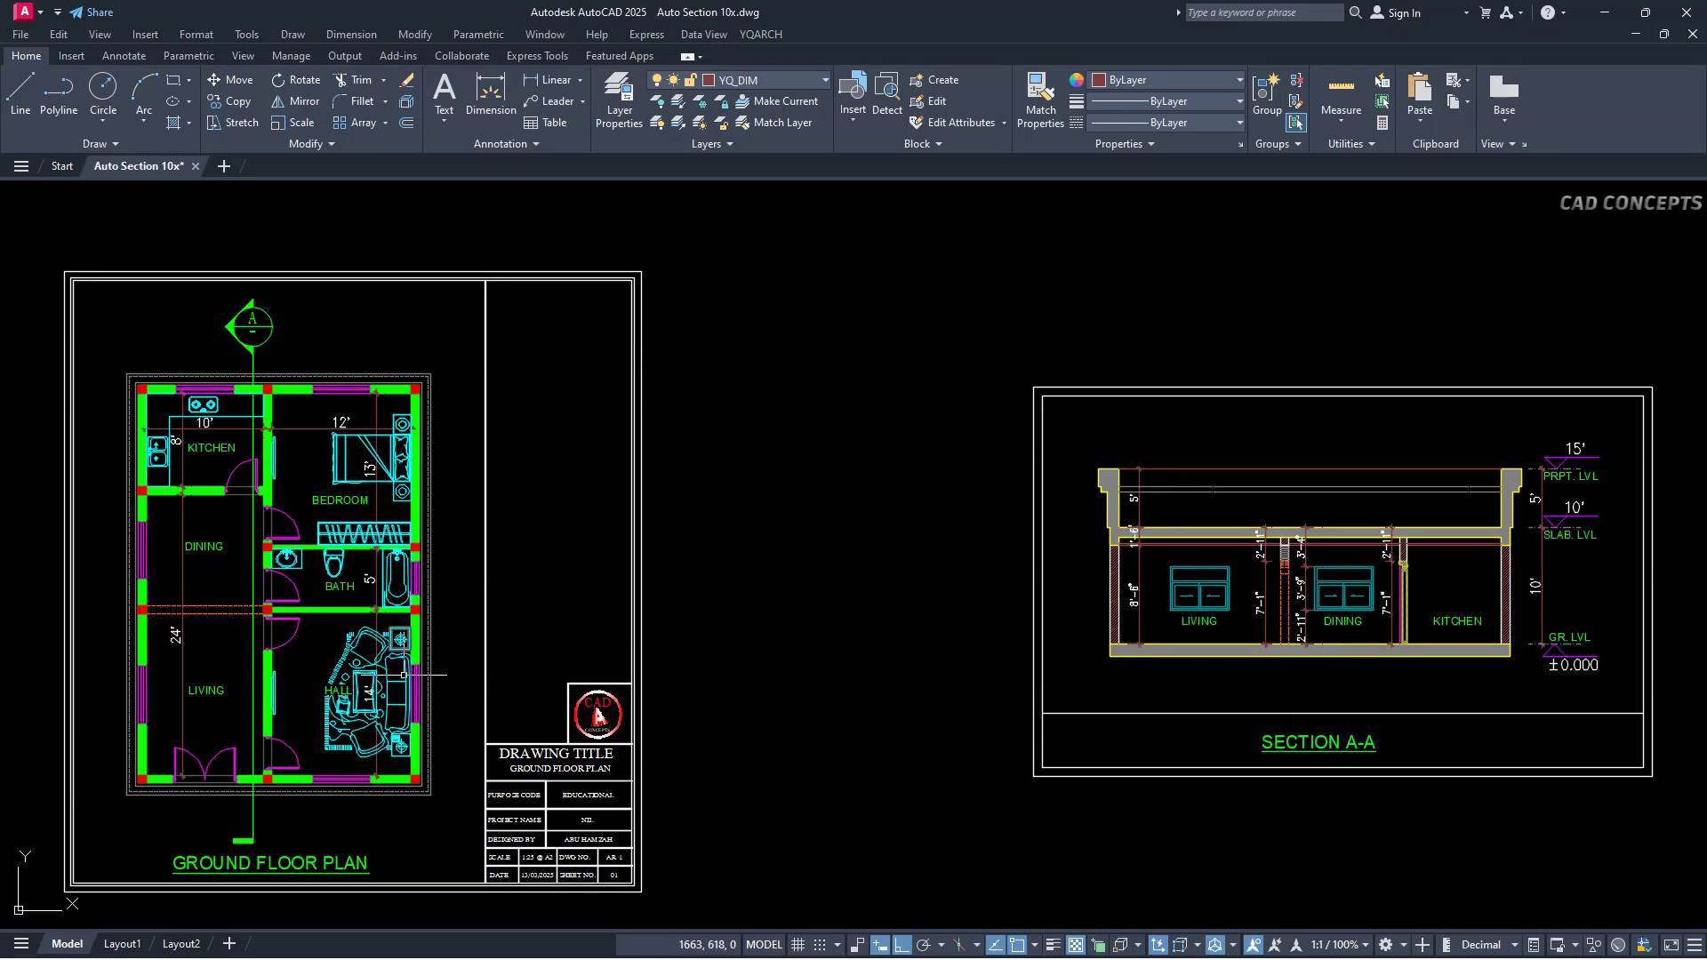
{"action": "mouse_move", "coordinate": [284, 608]}
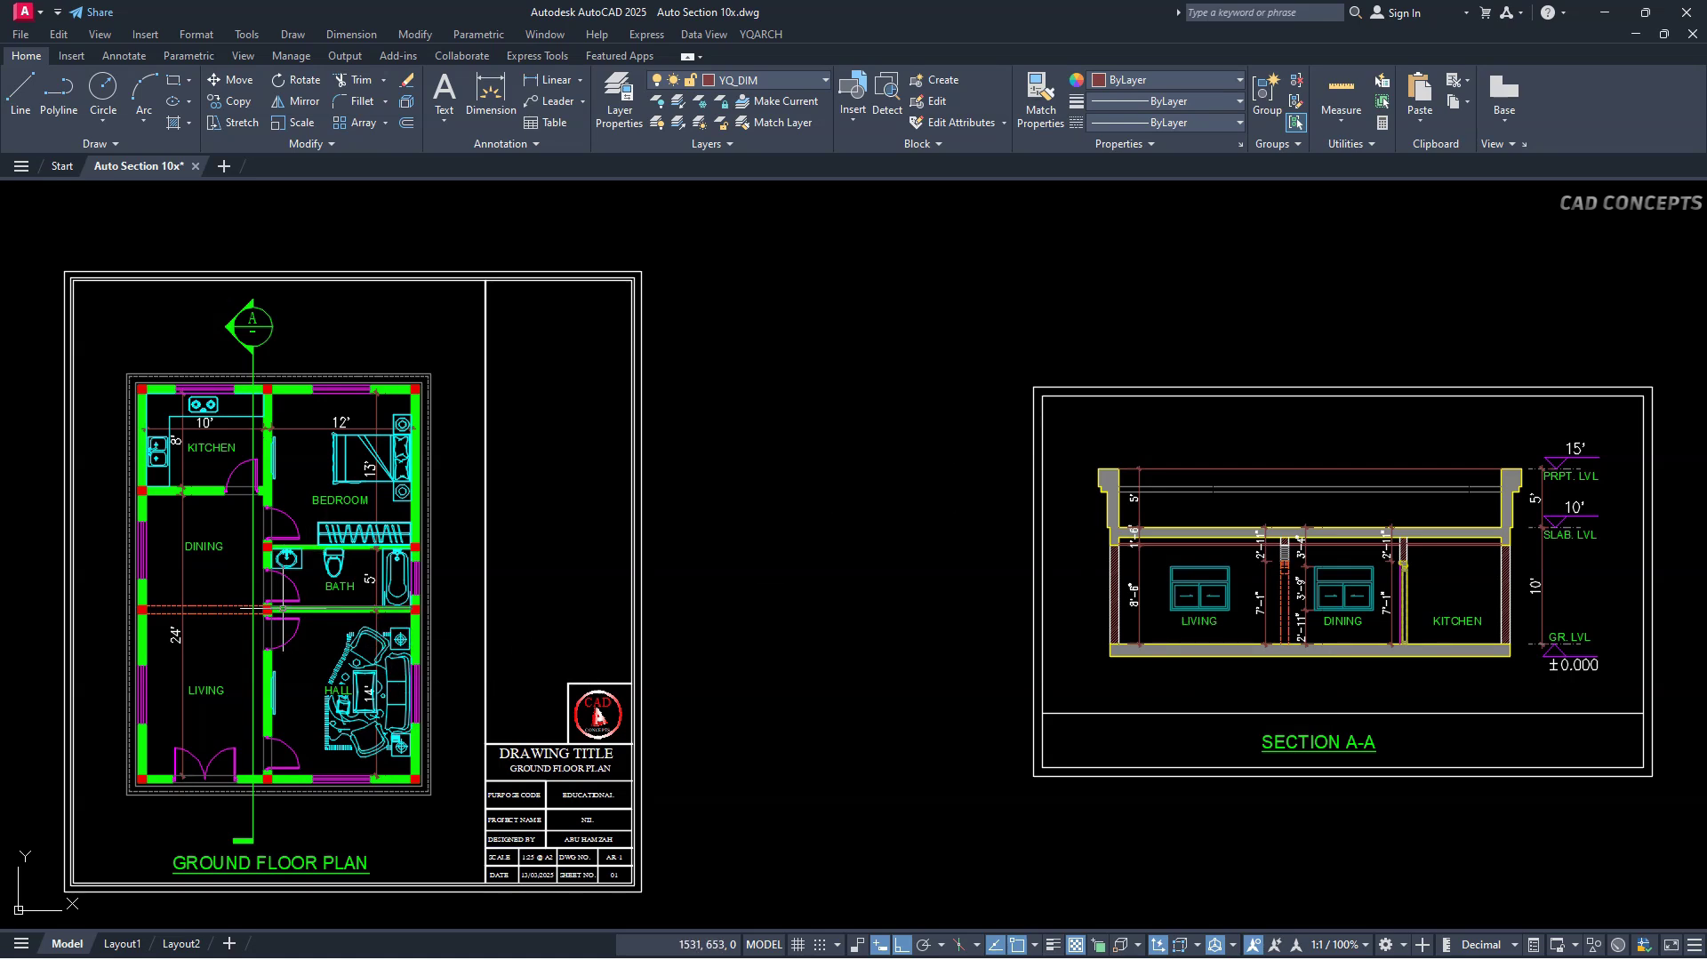
{"action": "mouse_move", "coordinate": [282, 610]}
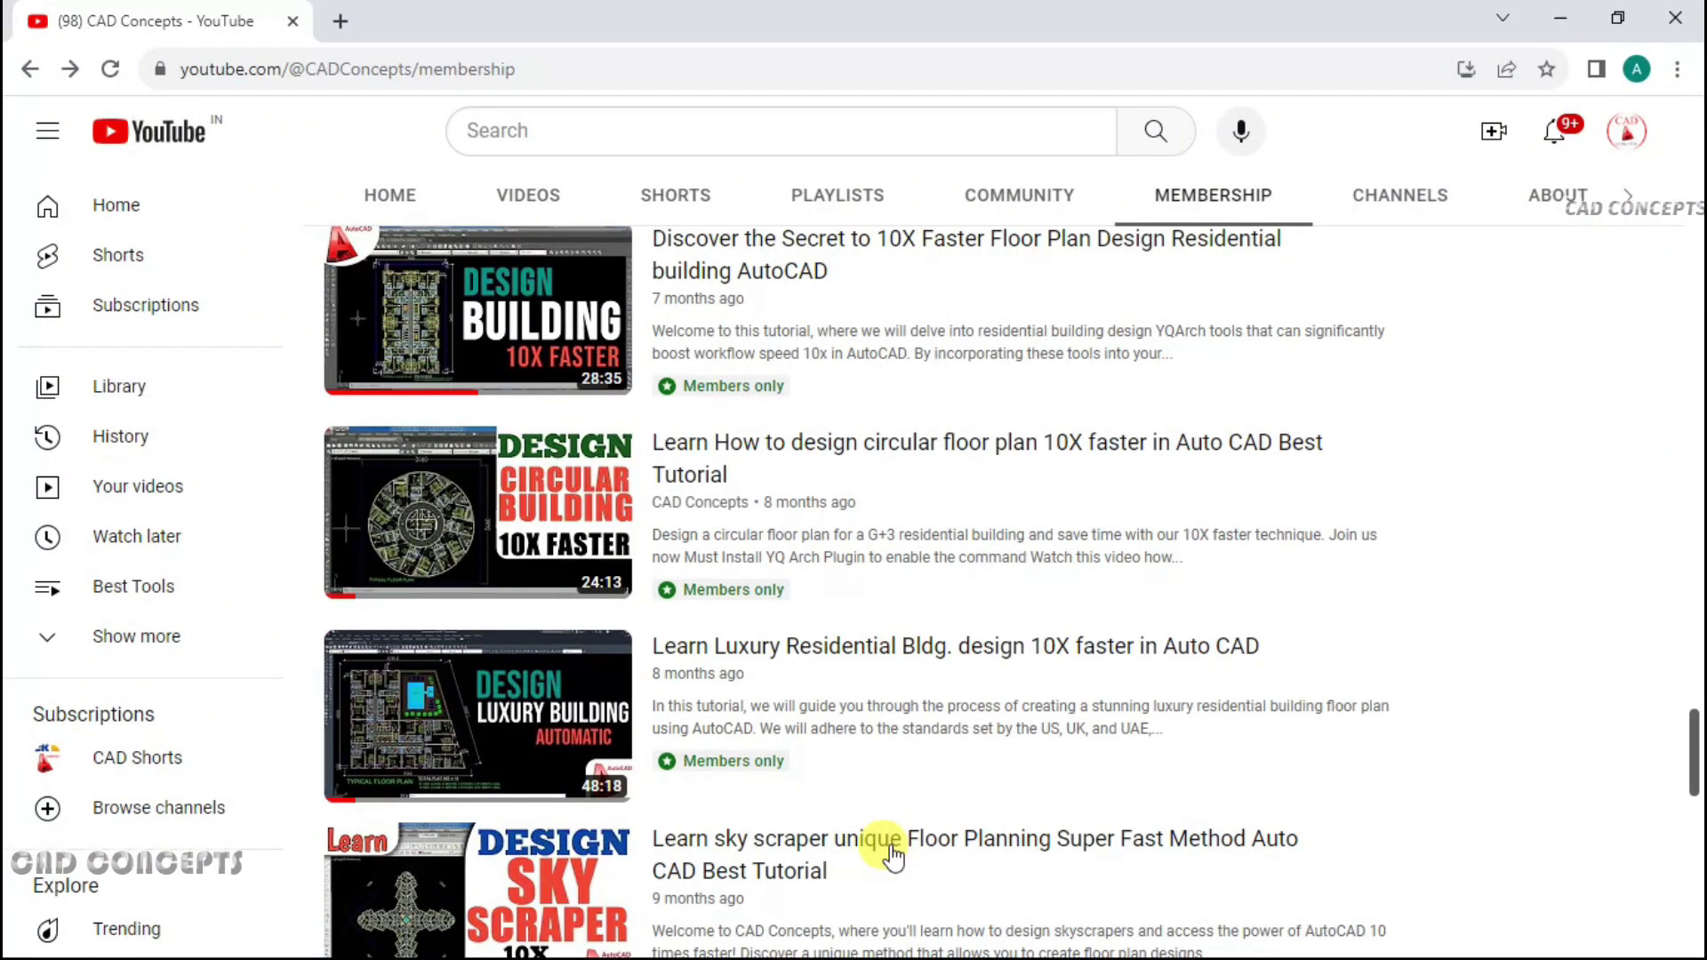
Browse the members-only tutorials and download posts on the CAD Concepts channel's membership page.
{"action": "scroll", "coordinate": [892, 855], "scroll_direction": "up", "scroll_amount": 3}
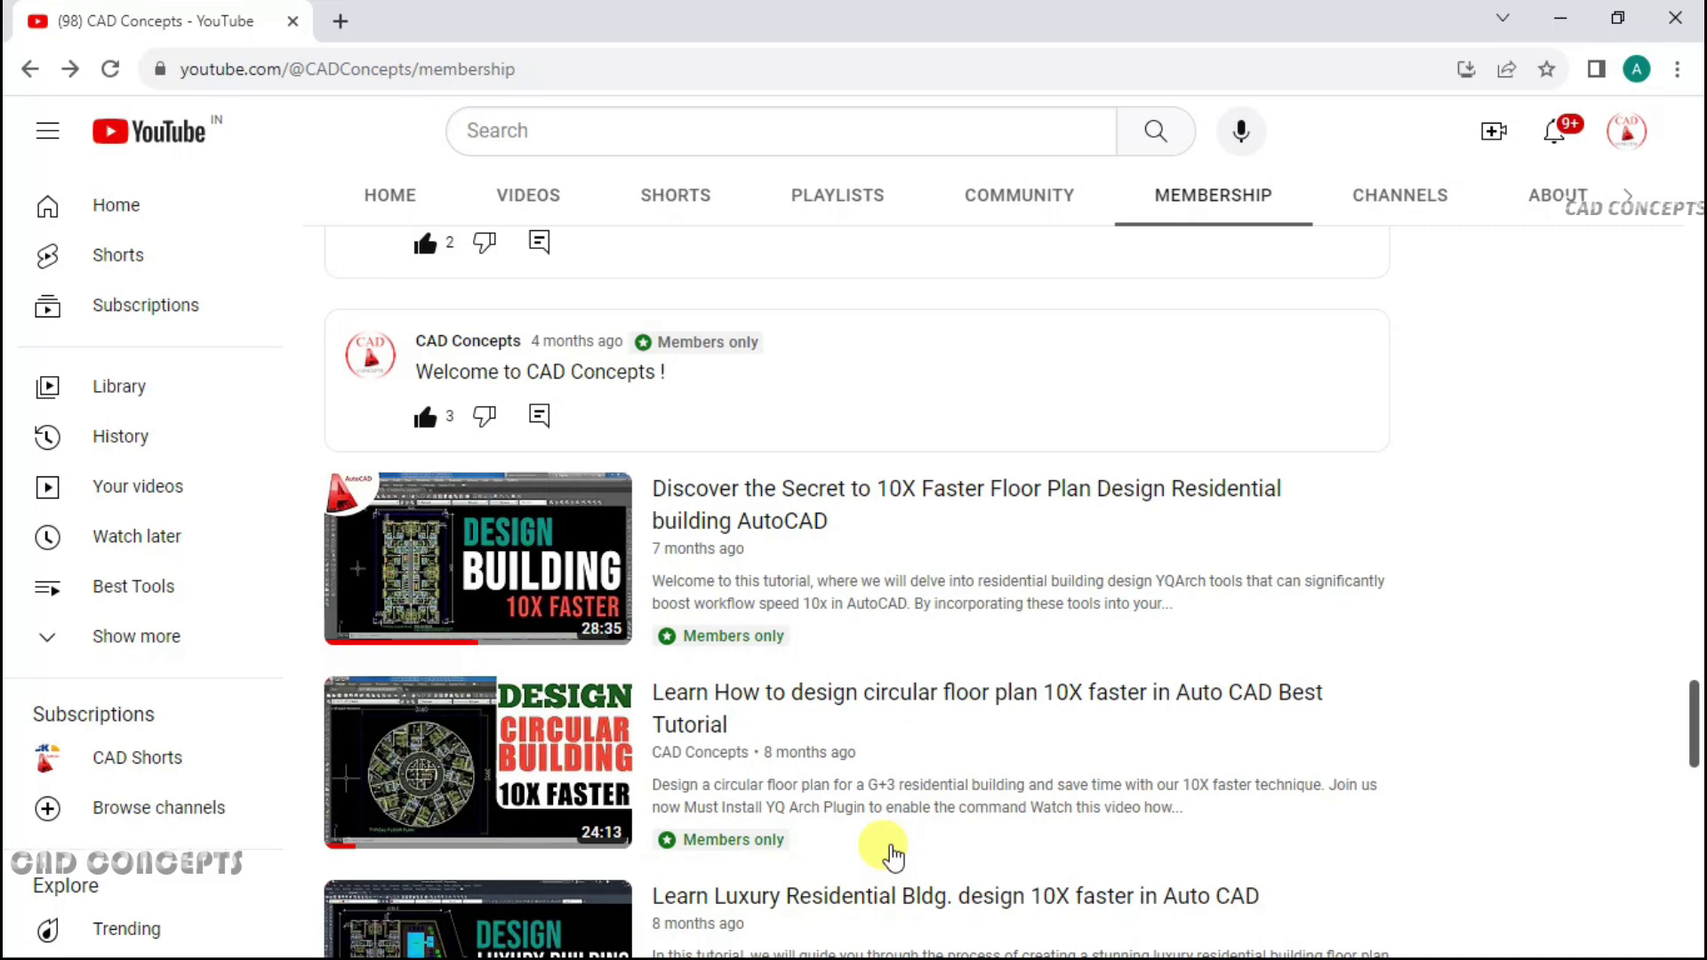
{"action": "scroll", "coordinate": [892, 855], "scroll_direction": "up", "scroll_amount": 10}
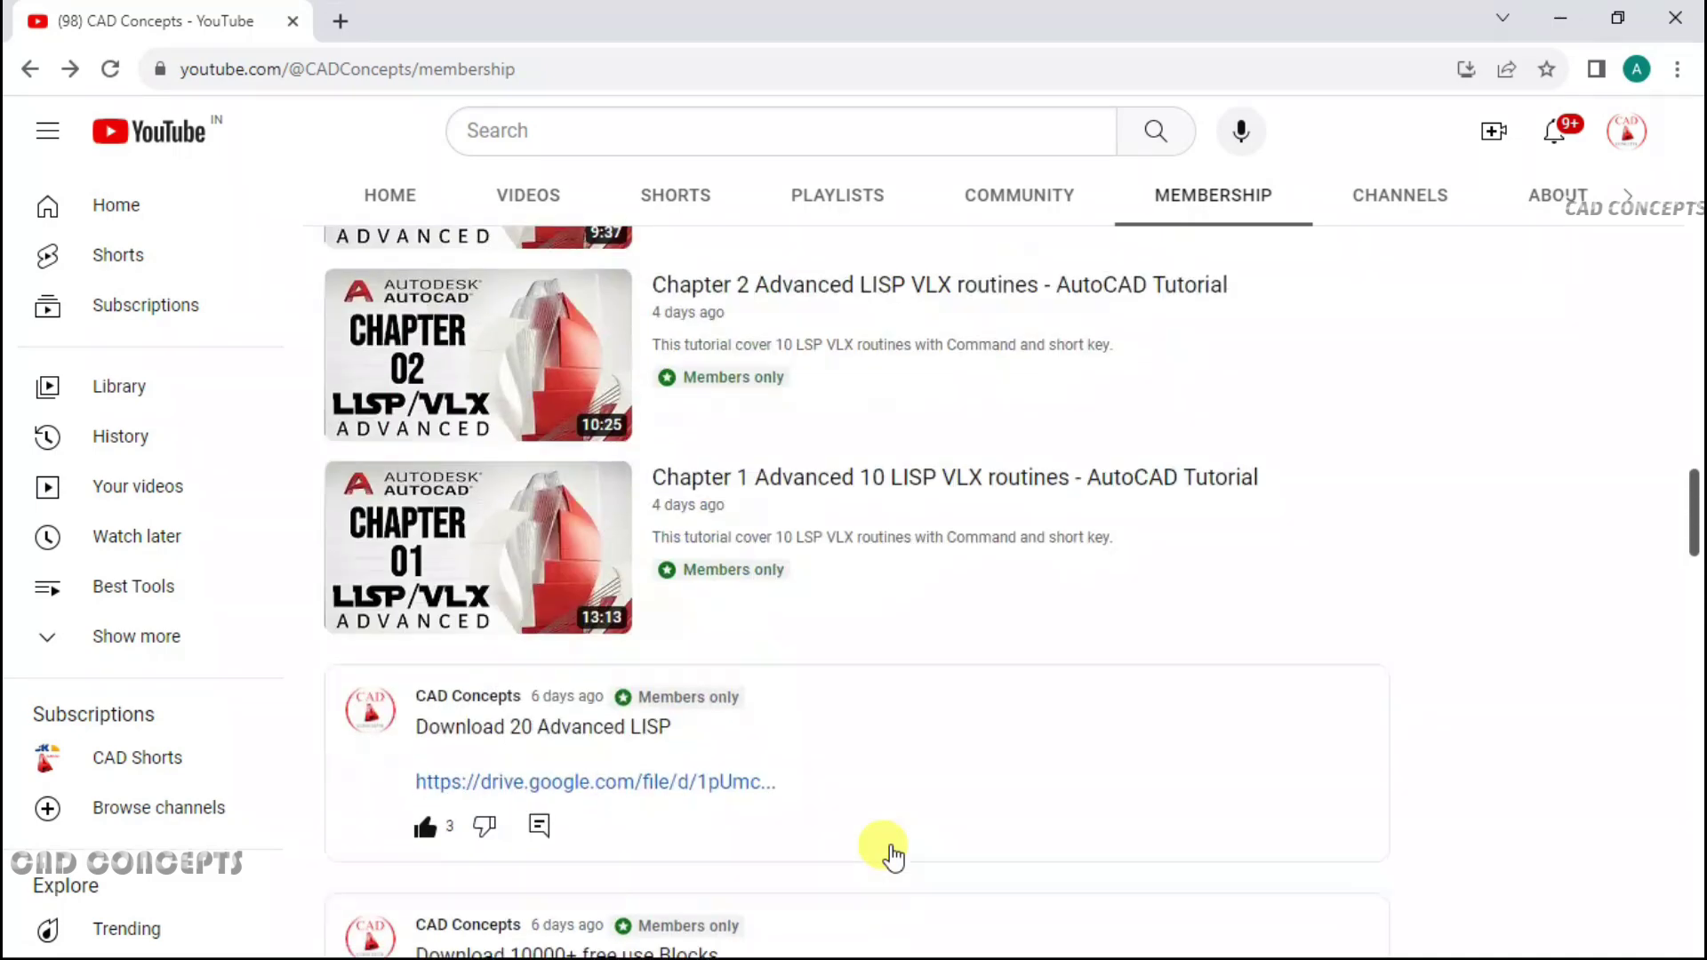
{"action": "scroll", "coordinate": [892, 855], "scroll_direction": "down", "scroll_amount": 10}
{"action": "scroll", "coordinate": [1040, 858], "scroll_direction": "up", "scroll_amount": 15}
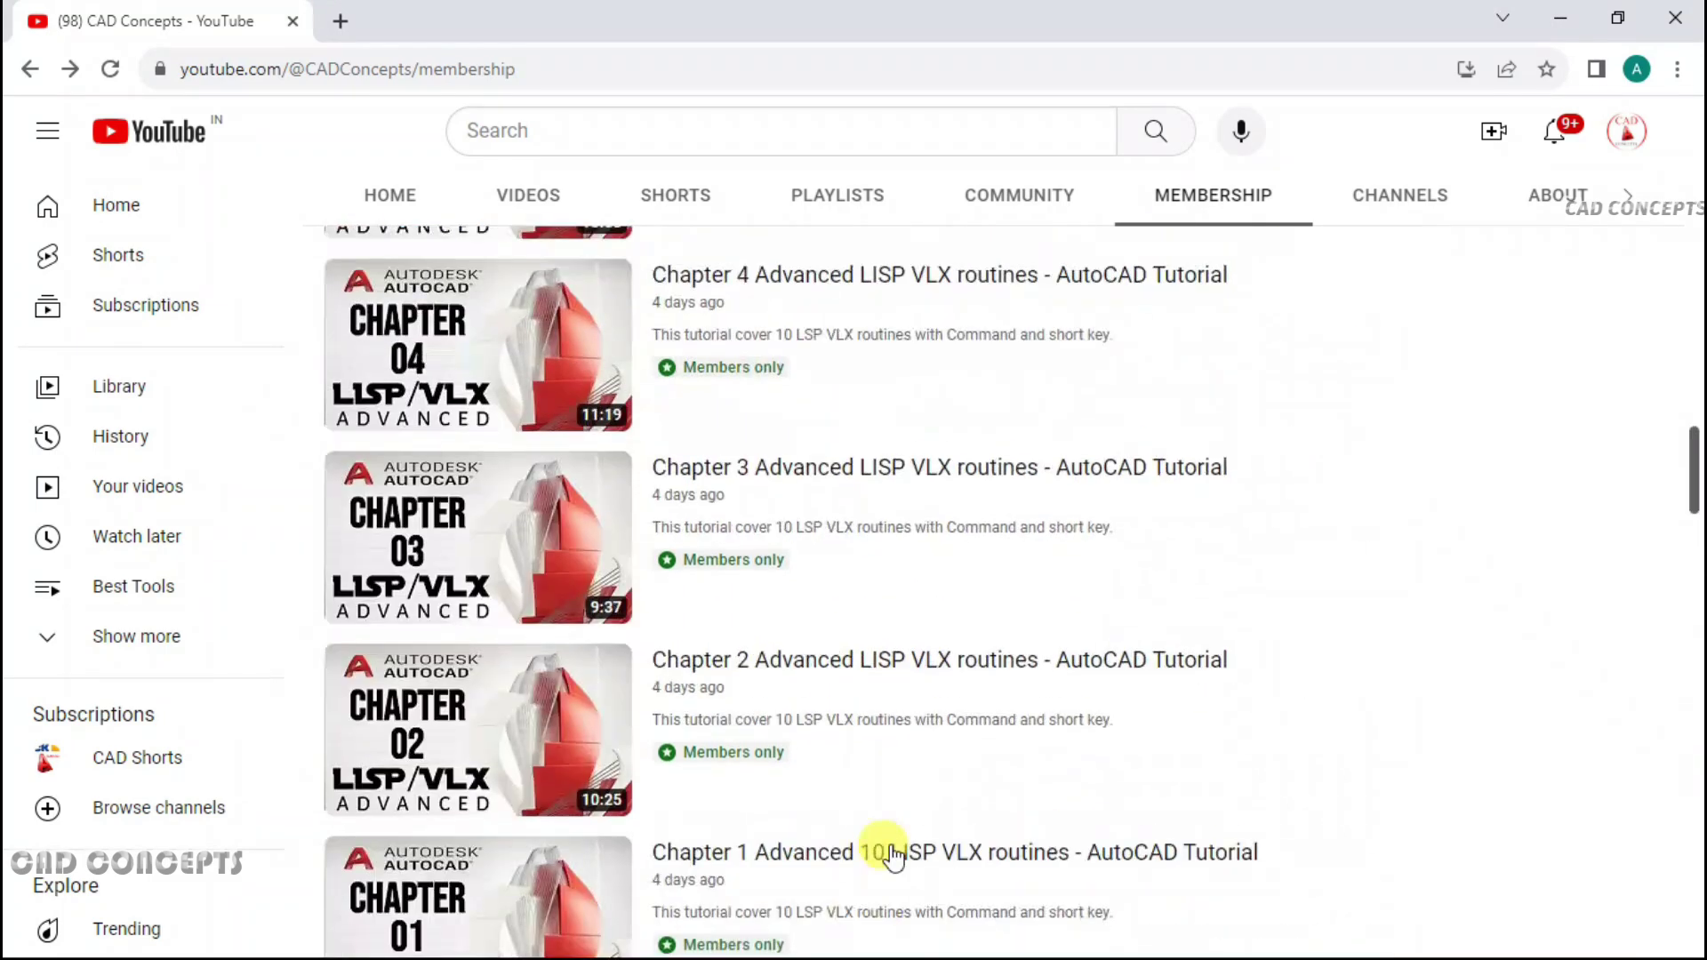
{"action": "scroll", "coordinate": [1503, 790], "scroll_direction": "down", "scroll_amount": 15}
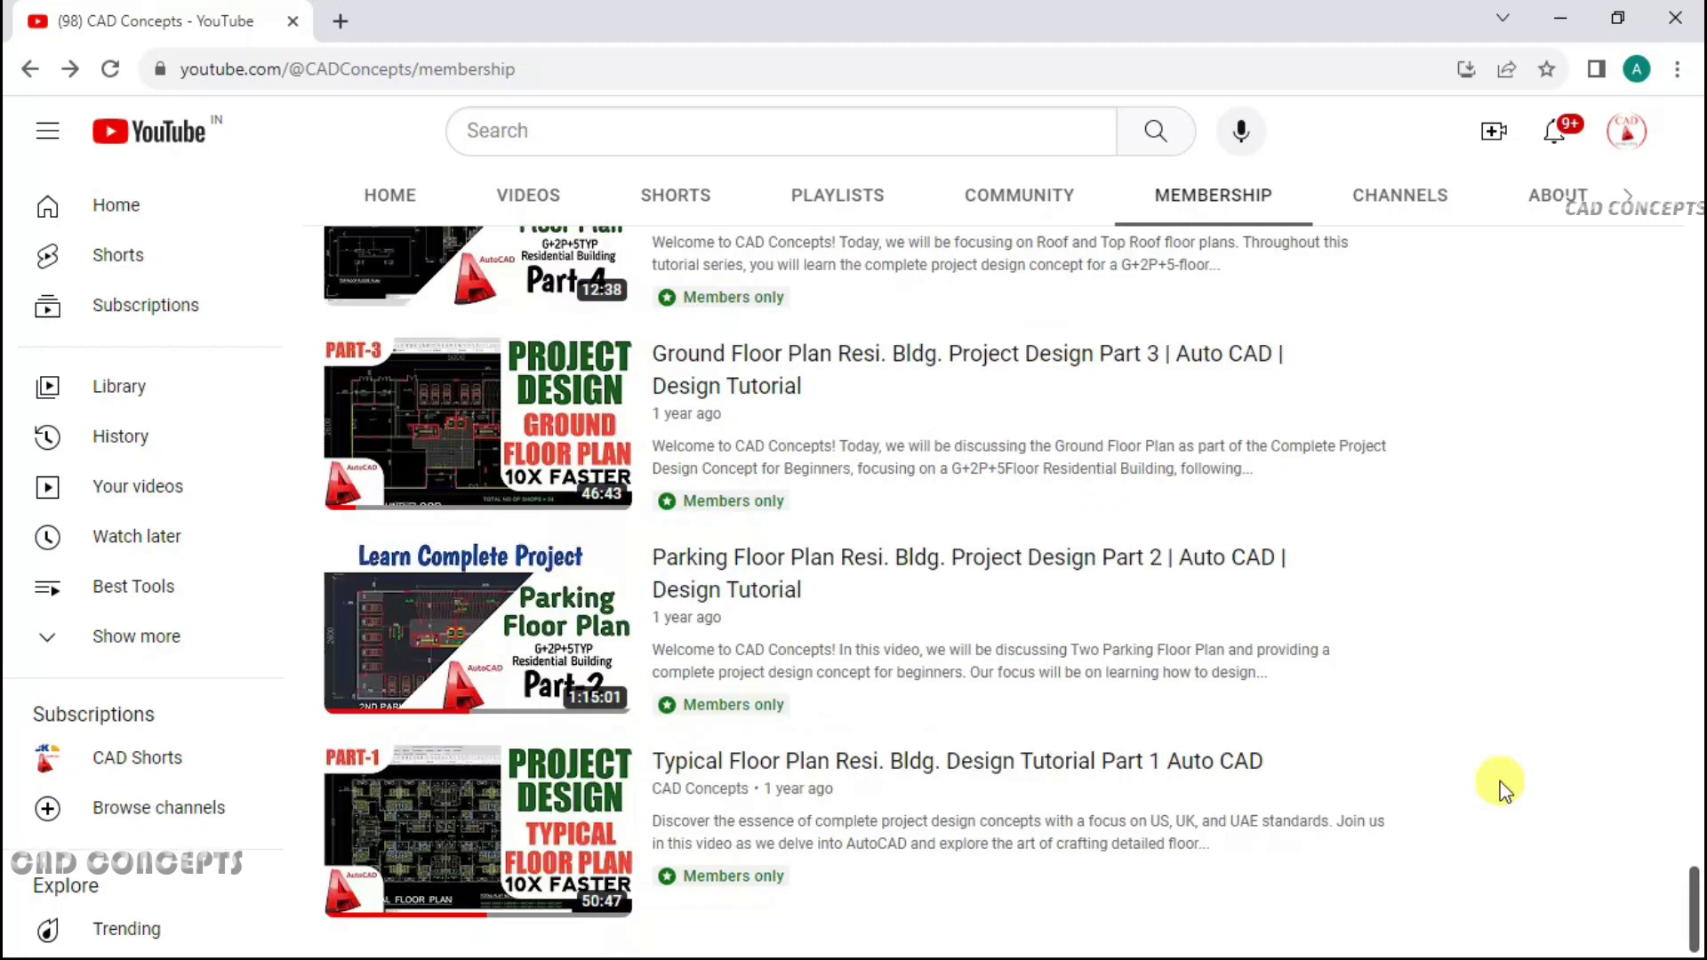
{"action": "scroll", "coordinate": [1040, 858], "scroll_direction": "up", "scroll_amount": 20}
{"action": "scroll", "coordinate": [979, 854], "scroll_direction": "down", "scroll_amount": 15}
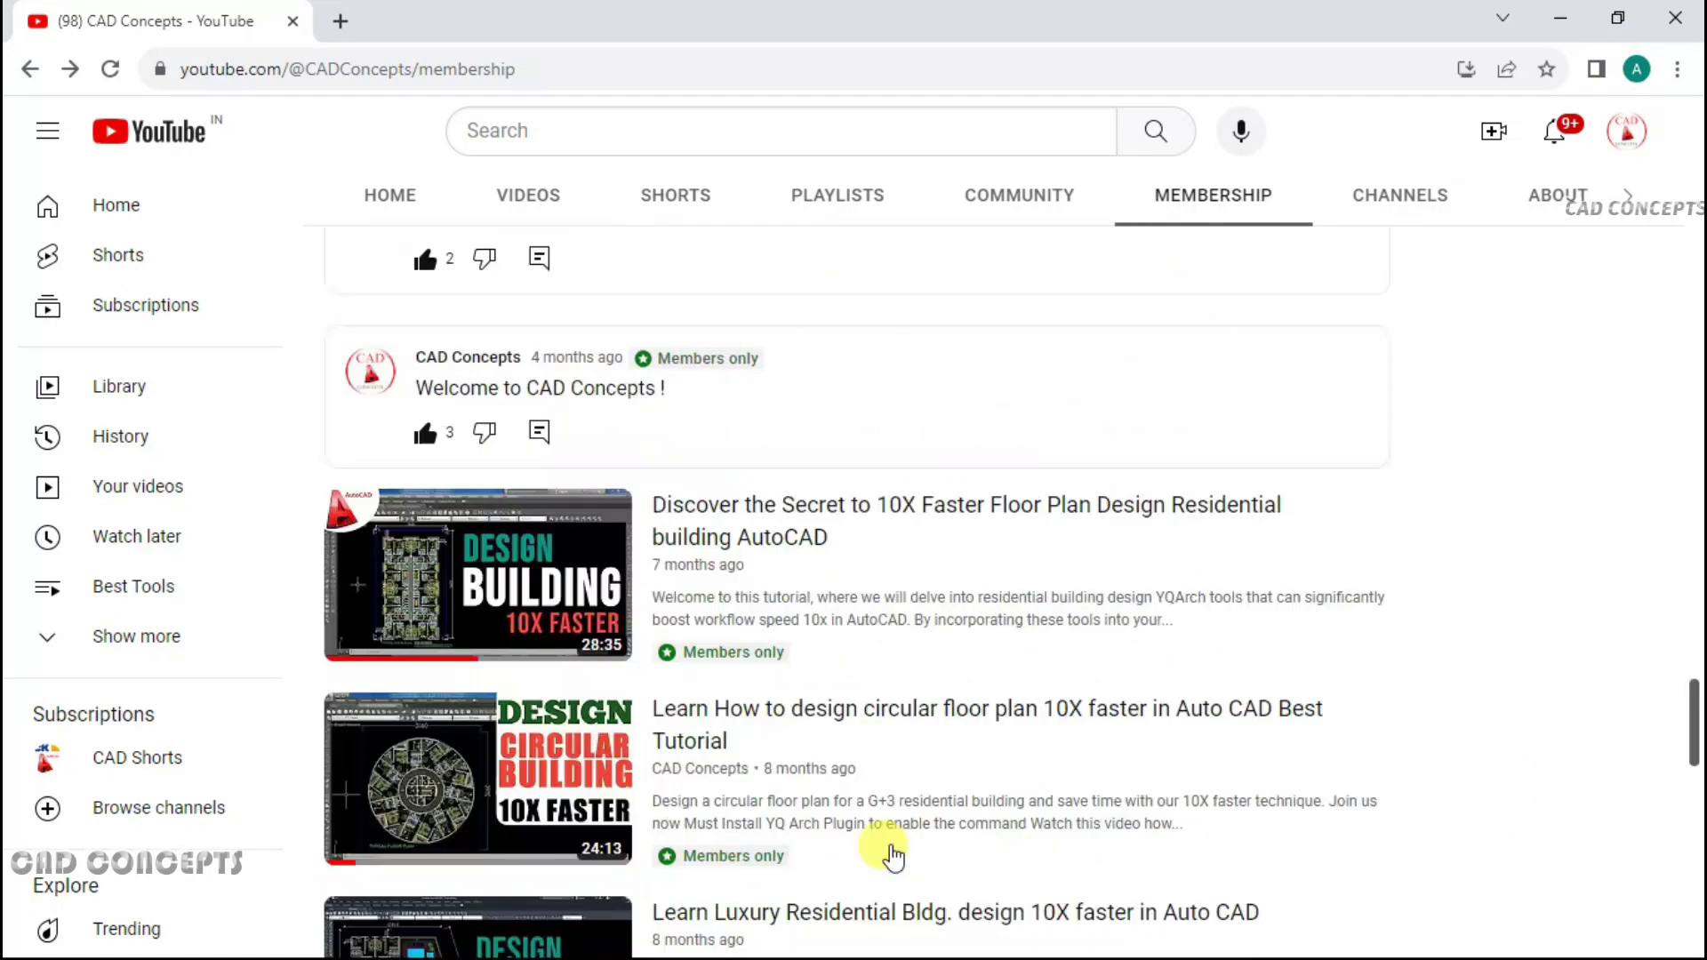
{"action": "scroll", "coordinate": [885, 847], "scroll_direction": "up", "scroll_amount": 3}
{"action": "scroll", "coordinate": [1497, 785], "scroll_direction": "up", "scroll_amount": 5}
{"action": "scroll", "coordinate": [1497, 785], "scroll_direction": "down", "scroll_amount": 20}
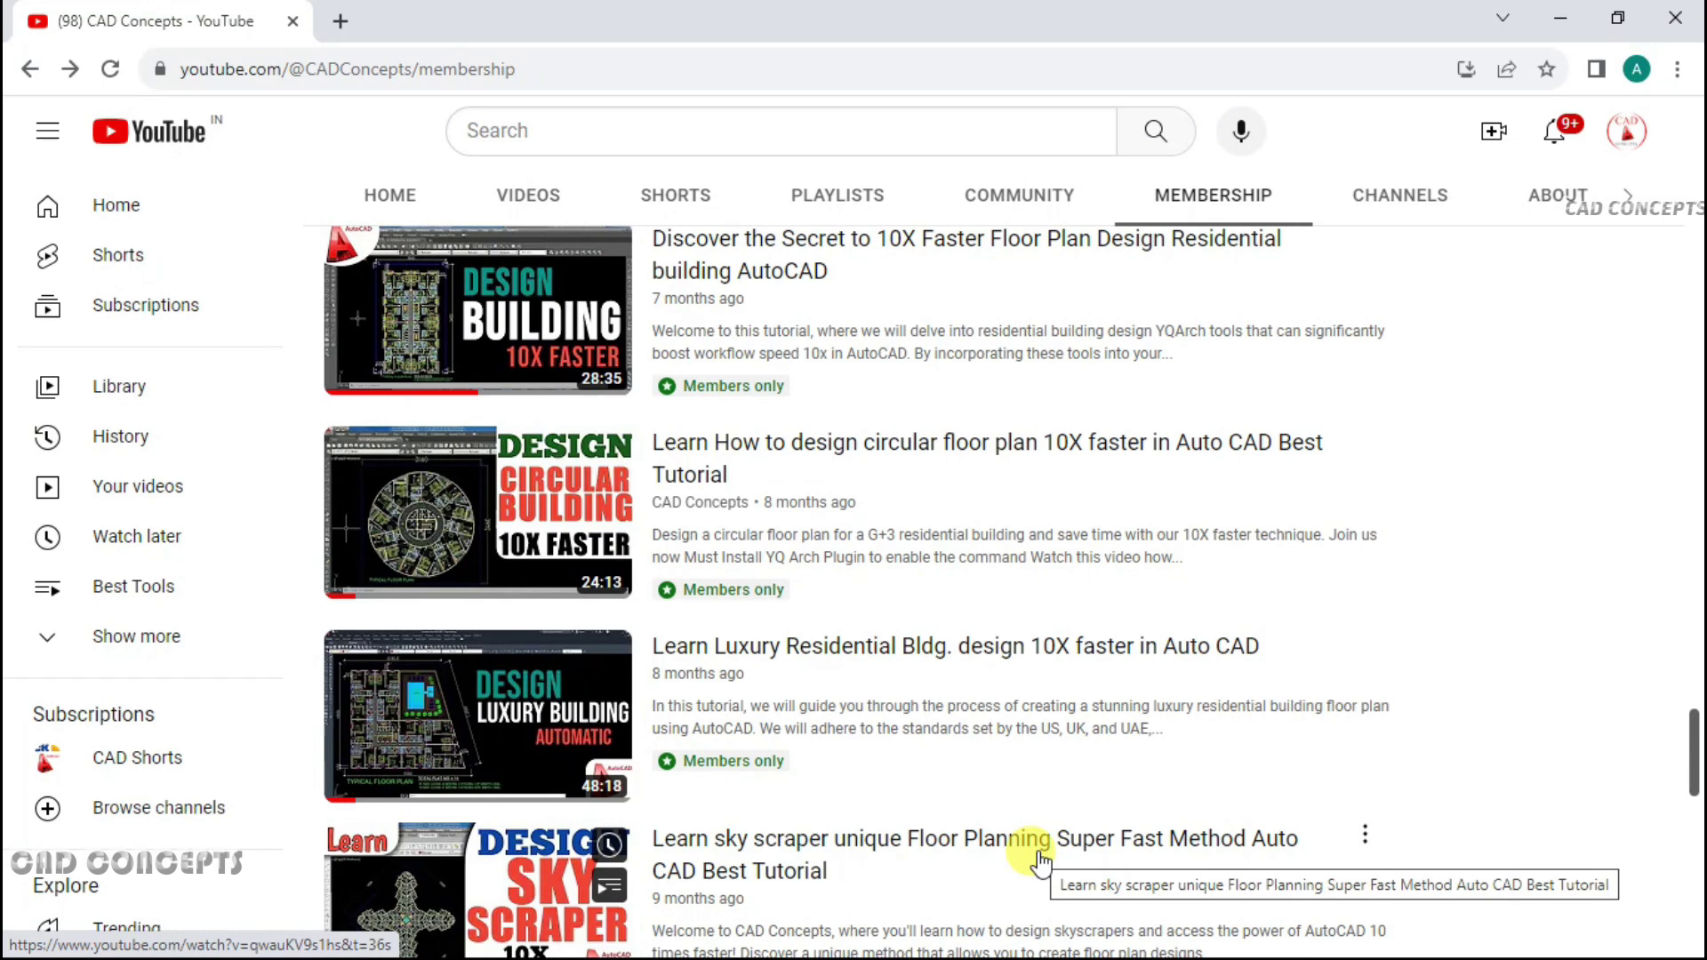
{"action": "scroll", "coordinate": [1039, 860], "scroll_direction": "up", "scroll_amount": 15}
{"action": "scroll", "coordinate": [1040, 859], "scroll_direction": "down", "scroll_amount": 5}
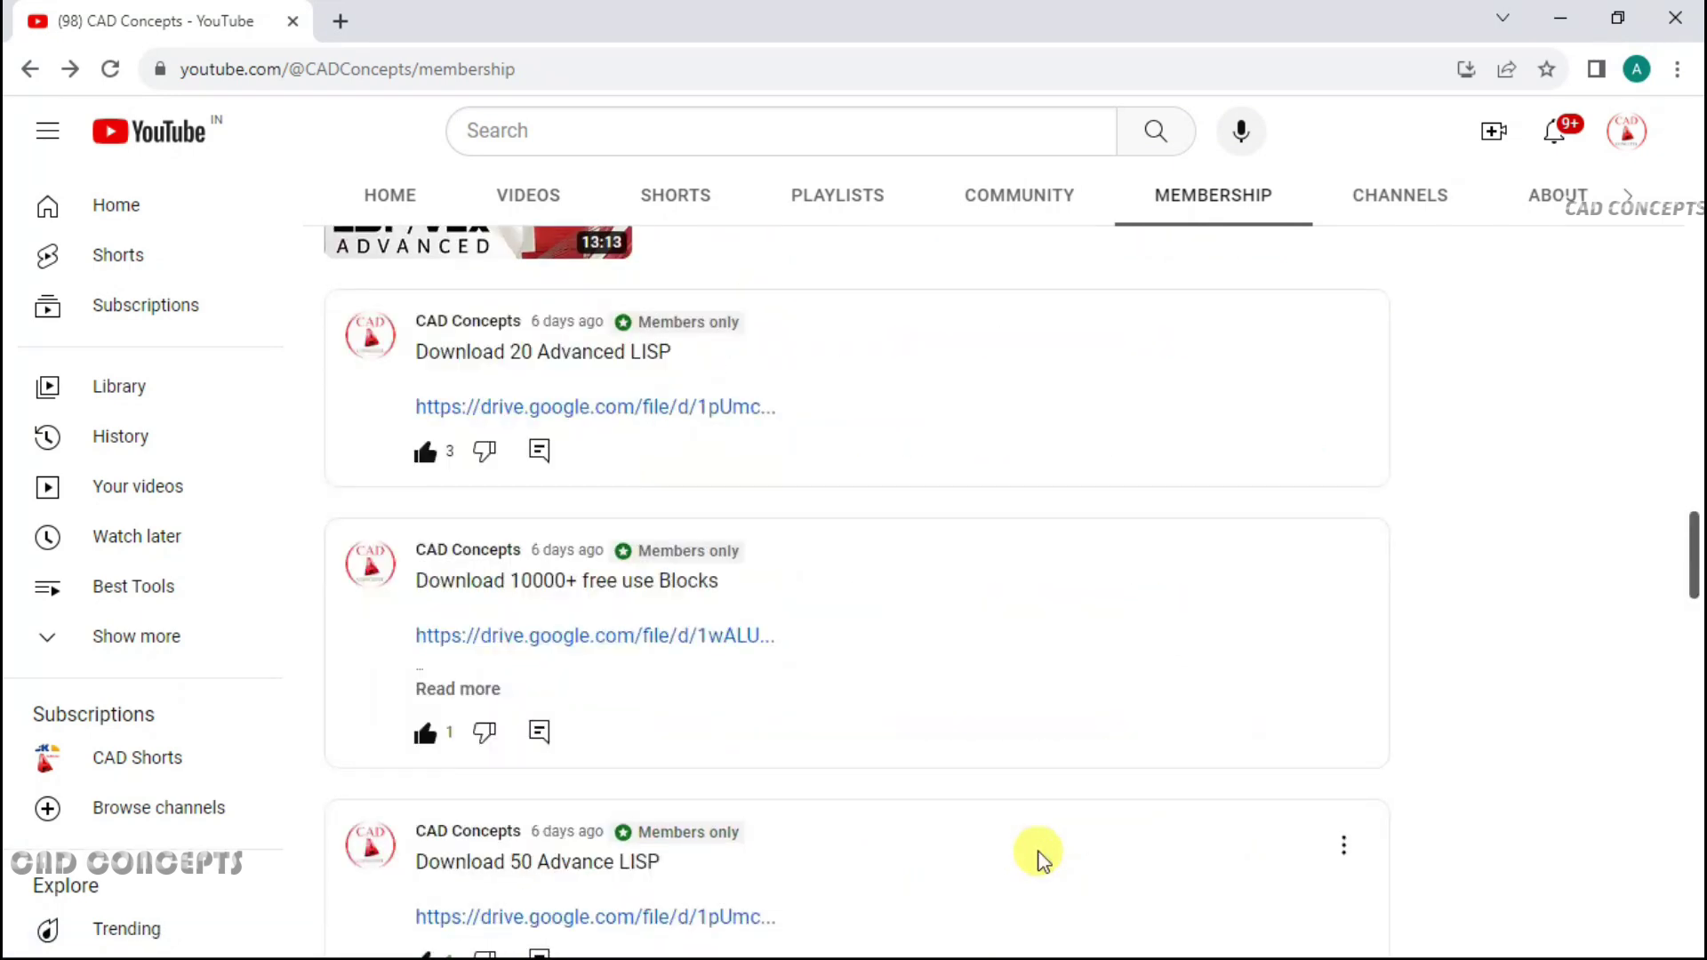
{"action": "scroll", "coordinate": [1501, 787], "scroll_direction": "up", "scroll_amount": 5}
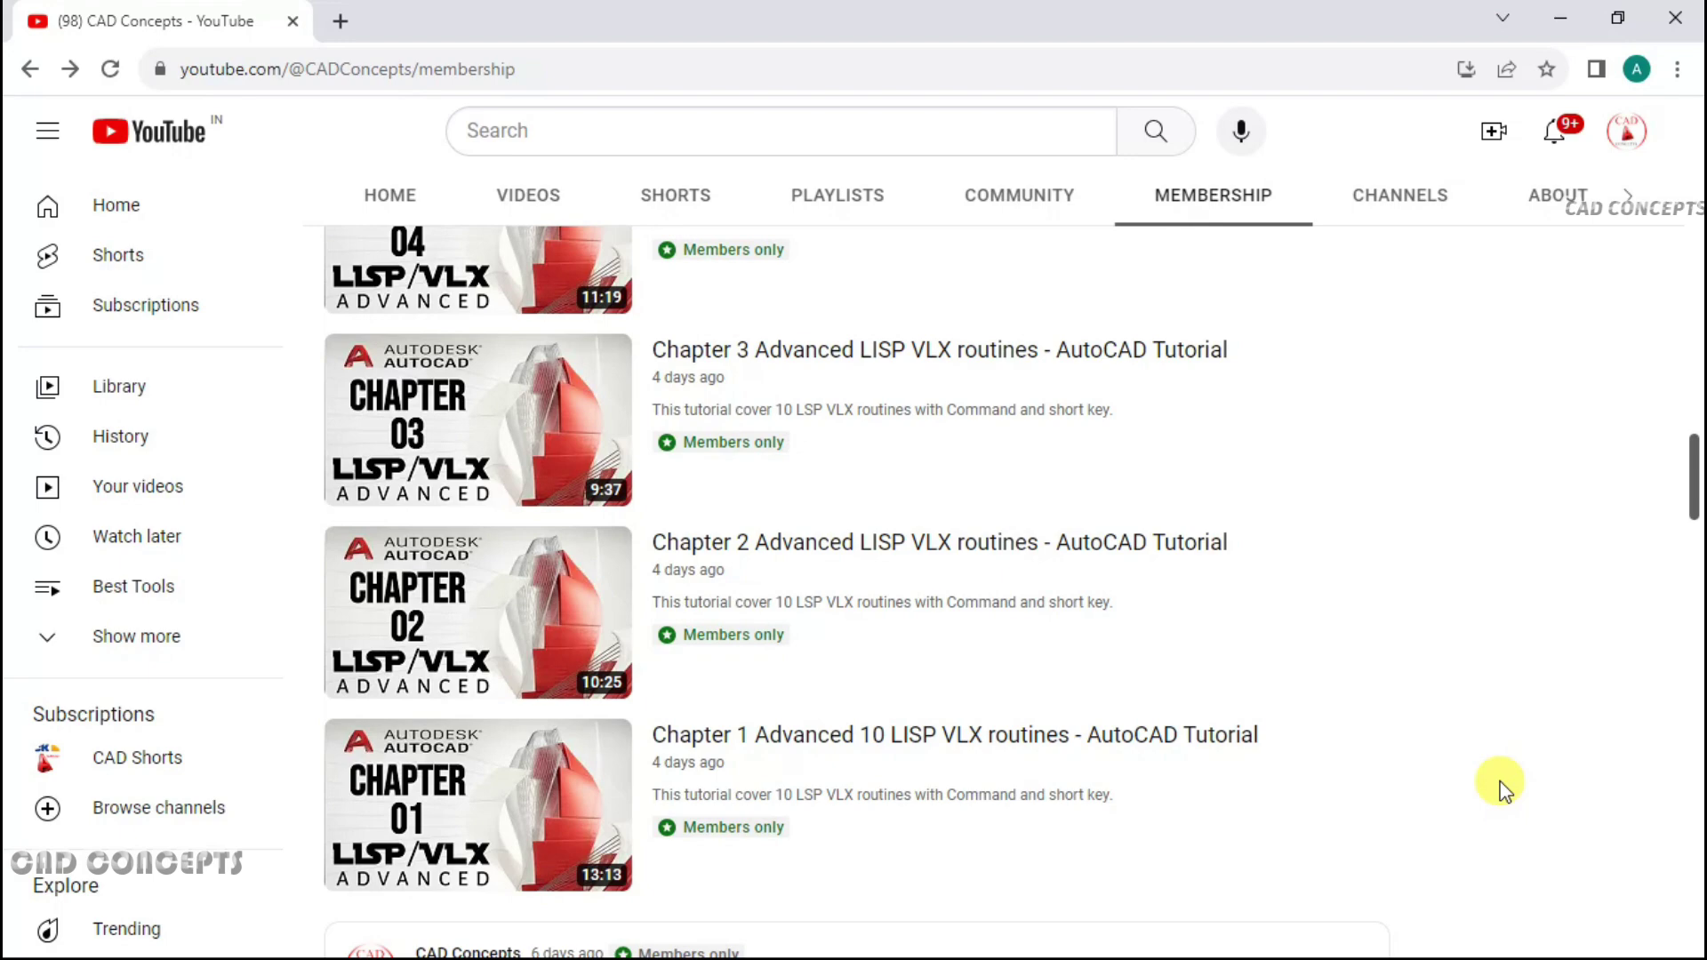
{"action": "scroll", "coordinate": [1501, 787], "scroll_direction": "down", "scroll_amount": 15}
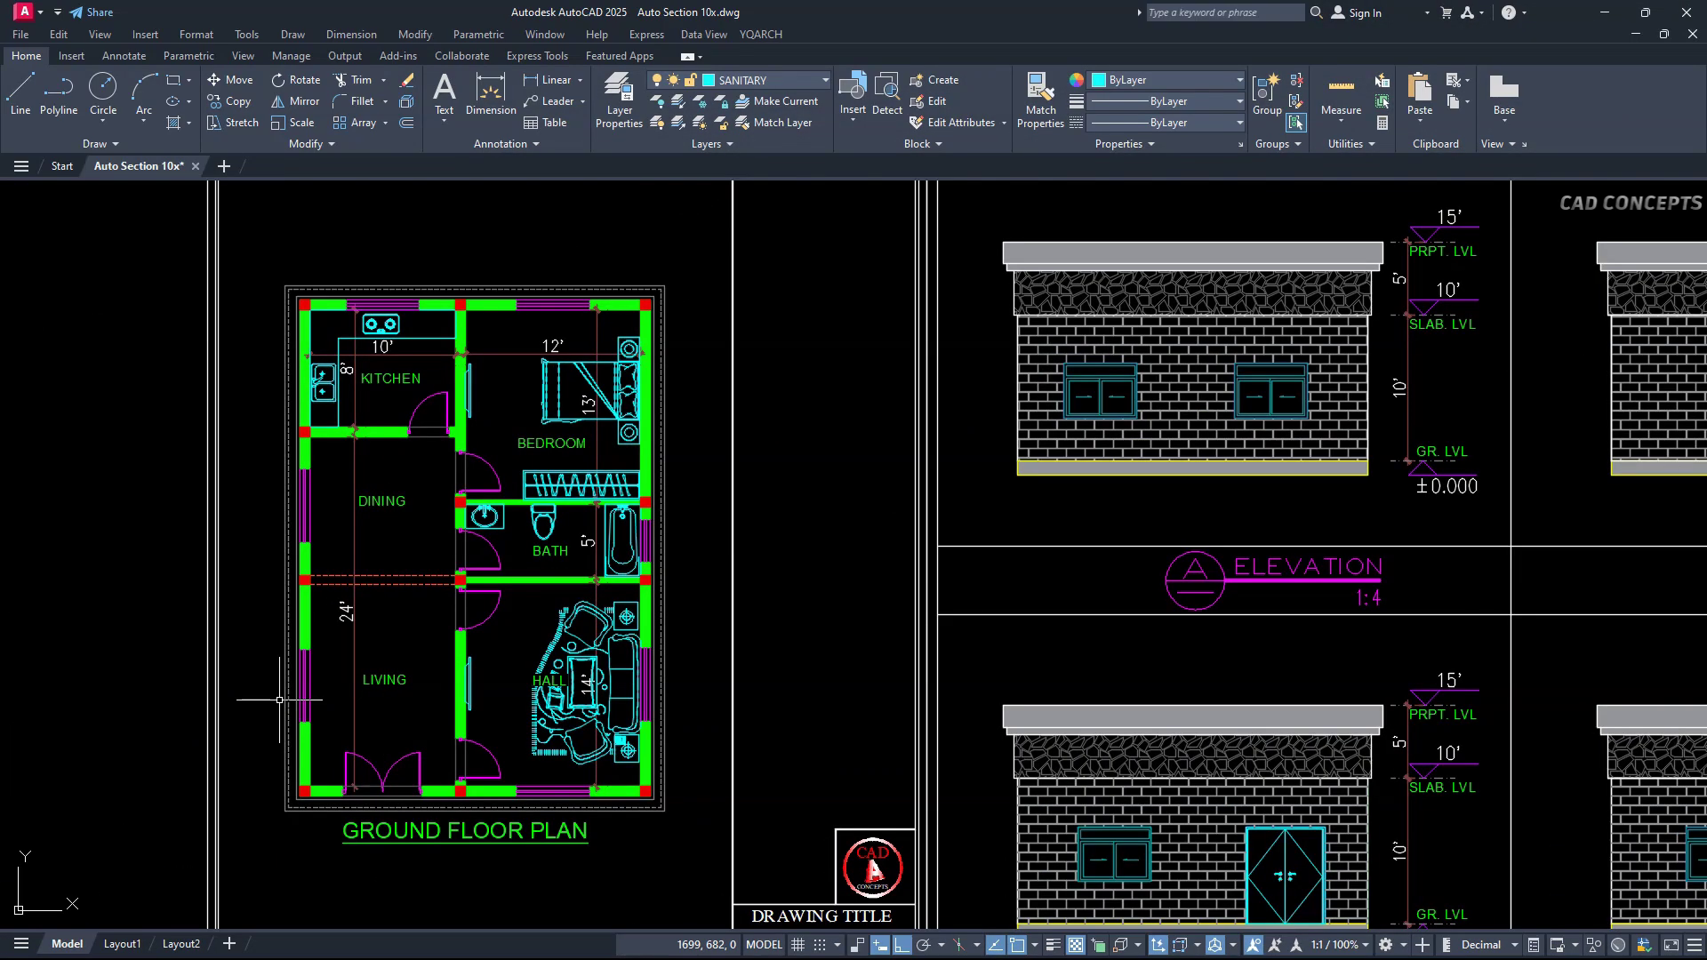
Set the YQArch drawing units to inch with the YQU command.
{"action": "scroll", "coordinate": [267, 697], "scroll_direction": "up", "scroll_amount": 3}
{"action": "middle_click_drag", "start_coordinate": [404, 677], "coordinate": [466, 726]}
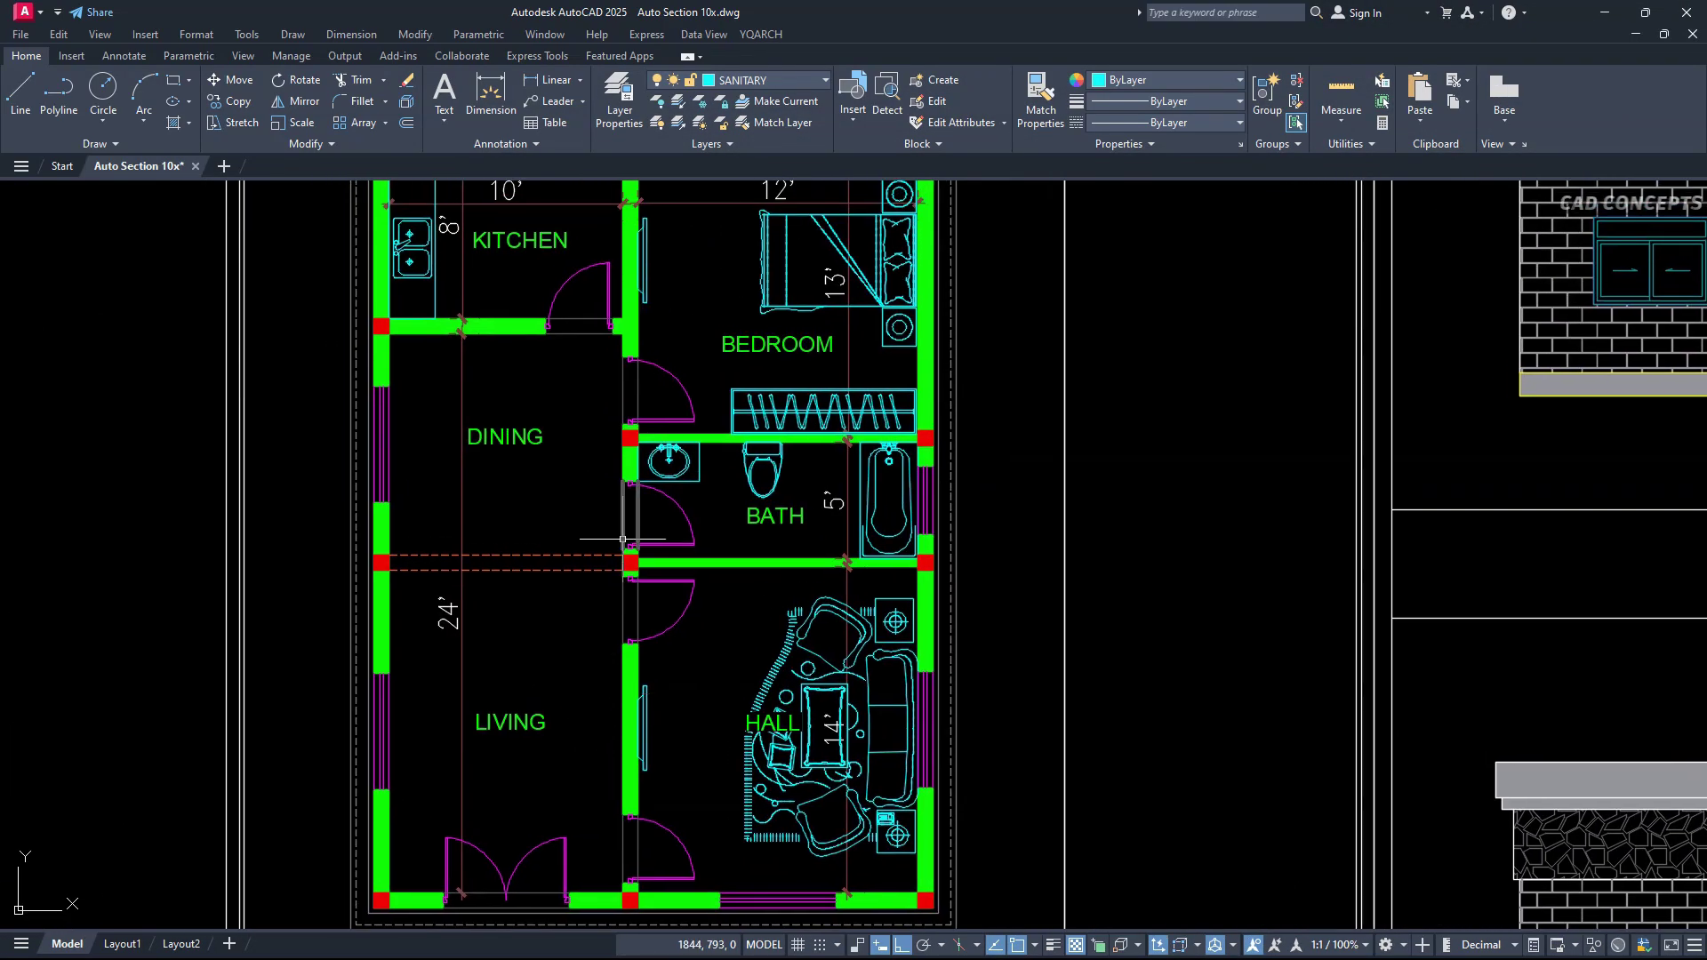
{"action": "scroll", "coordinate": [616, 554], "scroll_direction": "down", "scroll_amount": 2}
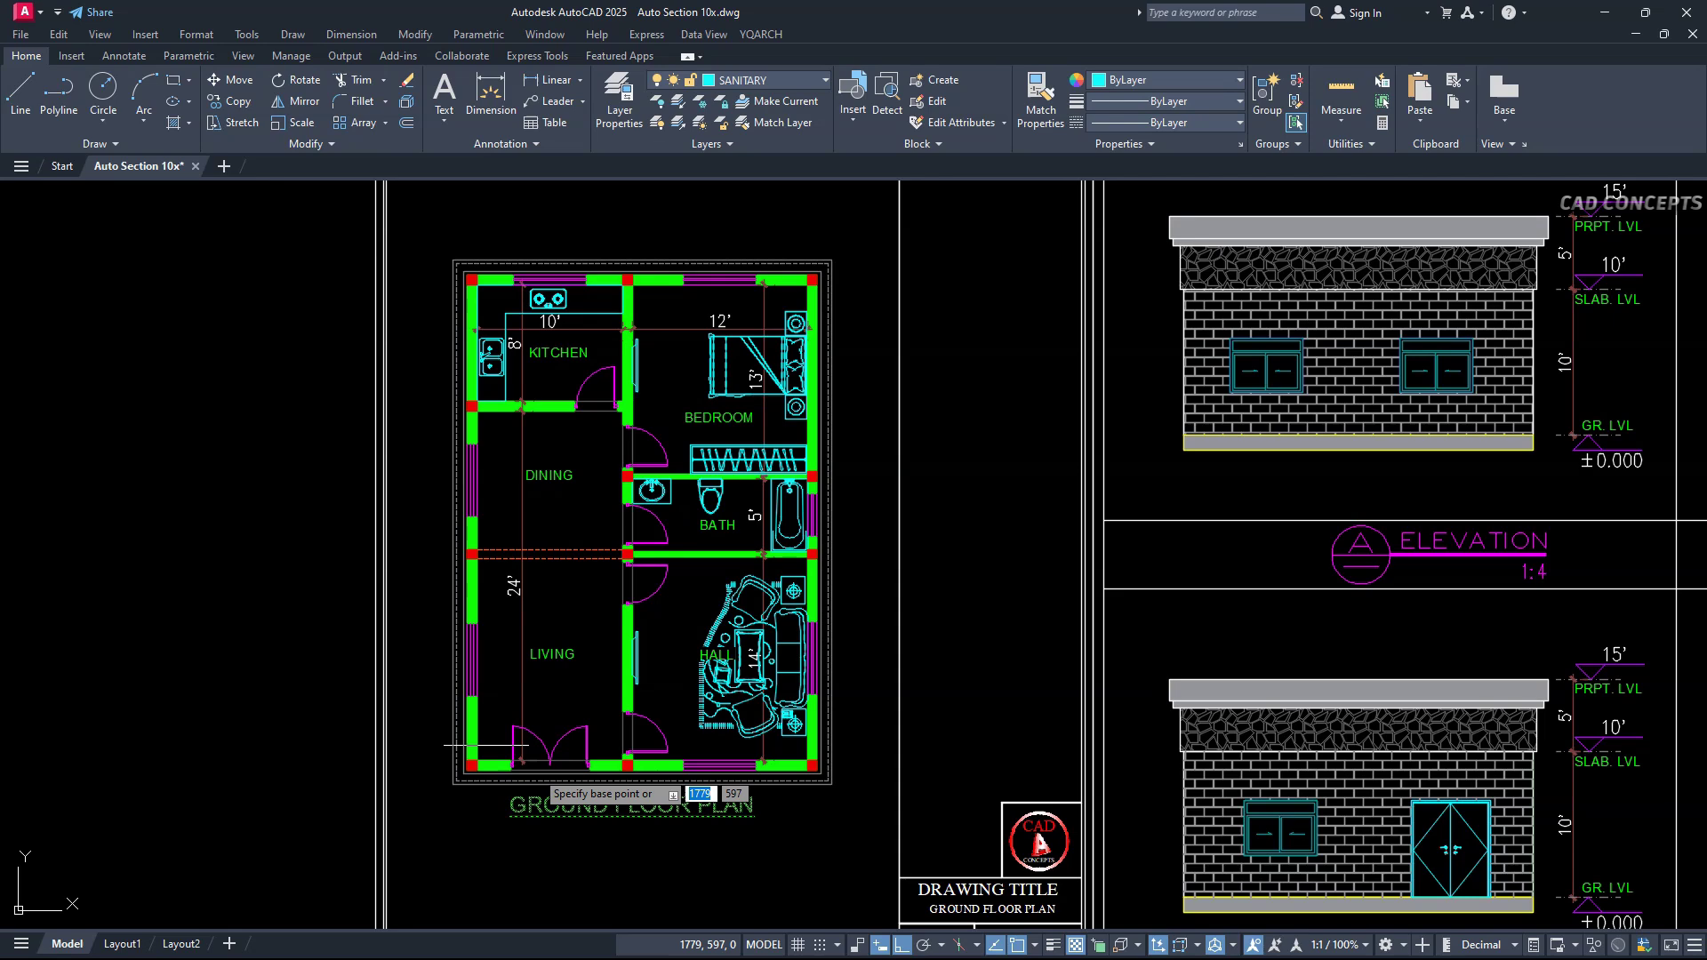
{"action": "type", "text": "Y"}
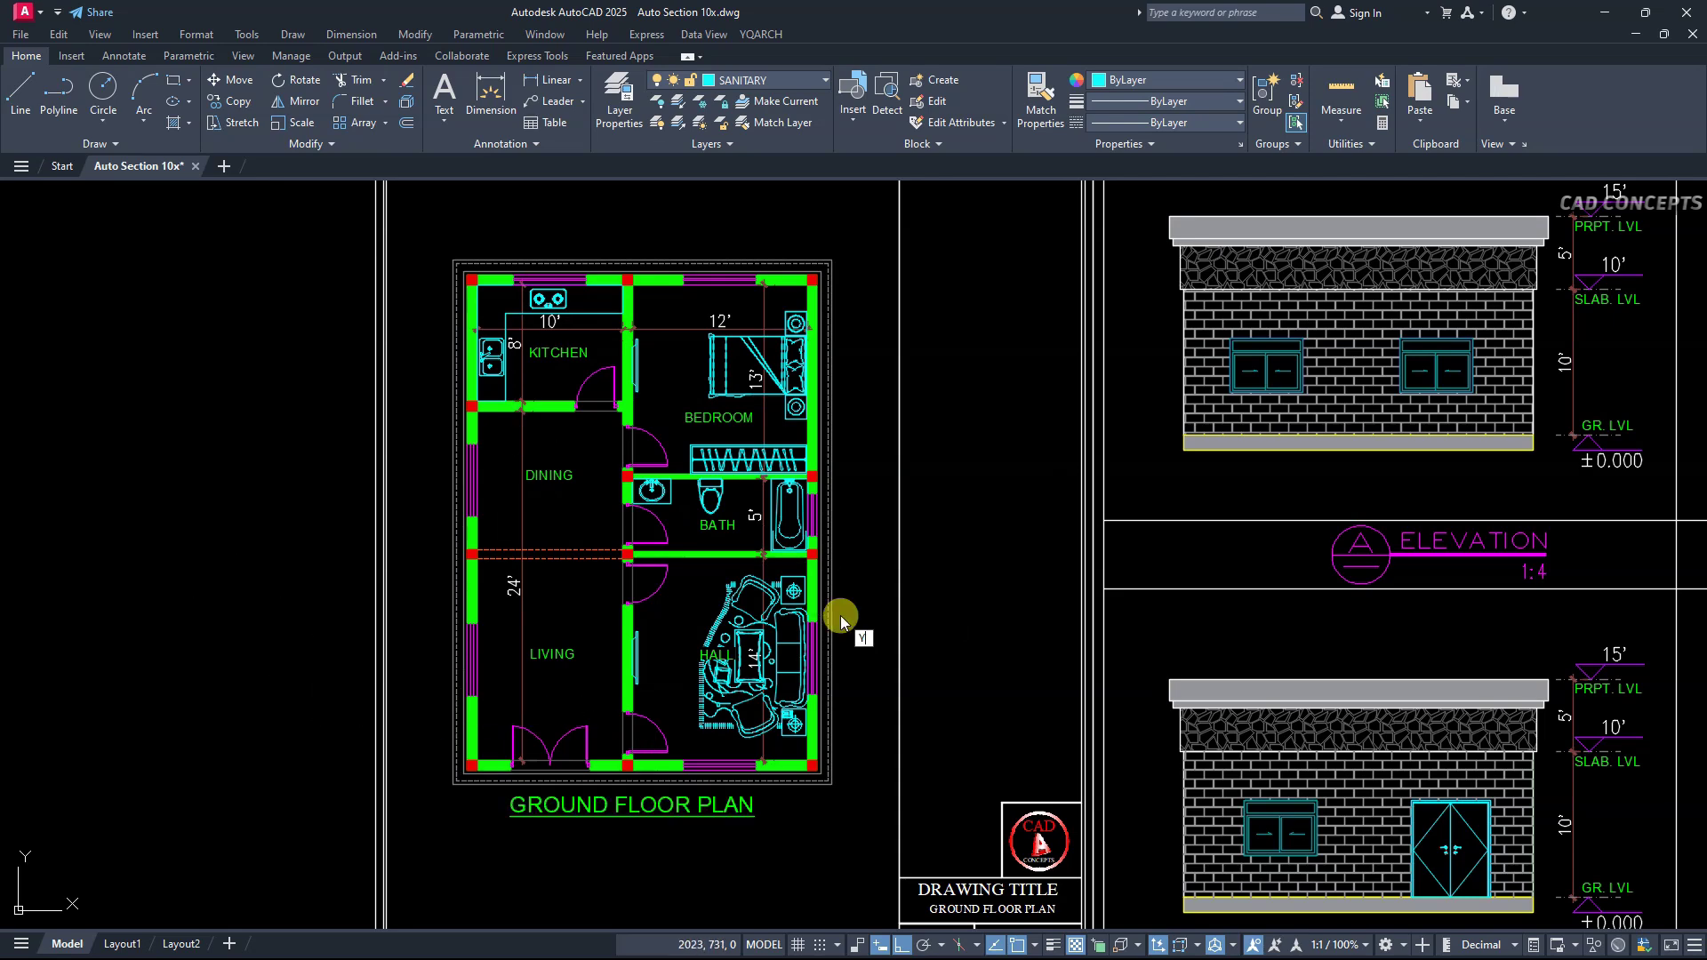
{"action": "type", "text": "QU"}
{"action": "key", "text": "Return"}
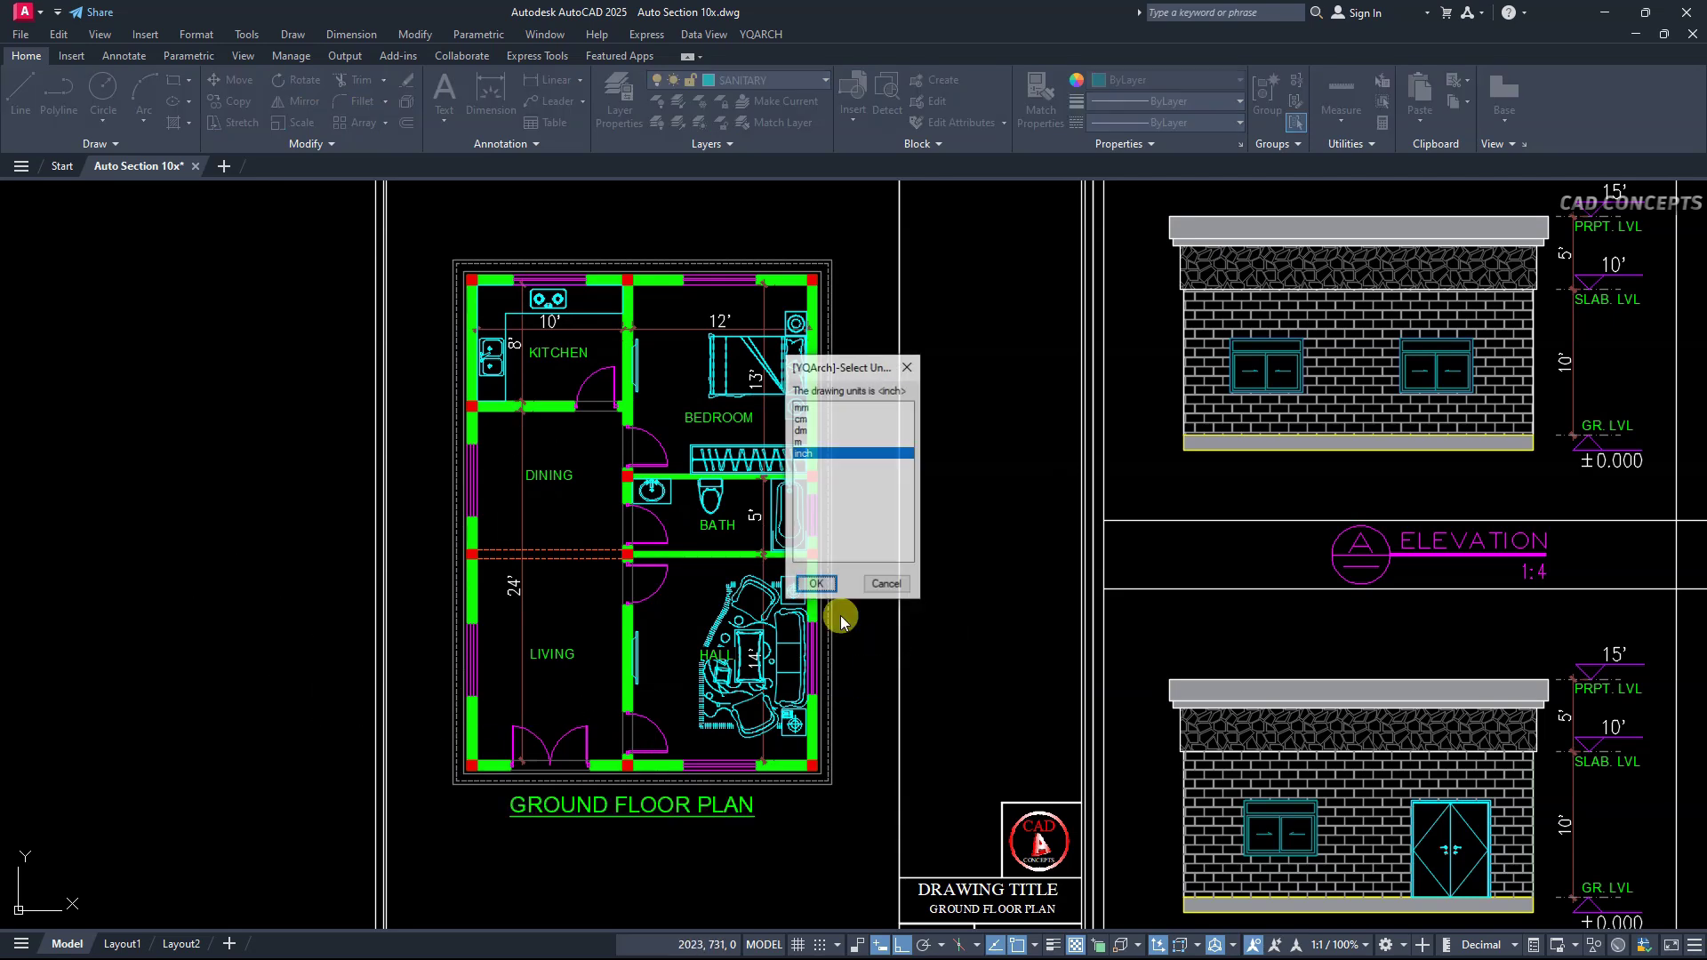
{"action": "double_click", "coordinate": [805, 455]}
Place a vertical section mark with the SY3 command, from below the ground floor plan to above it, through living, dining and kitchen.
{"action": "type", "text": "SY3"}
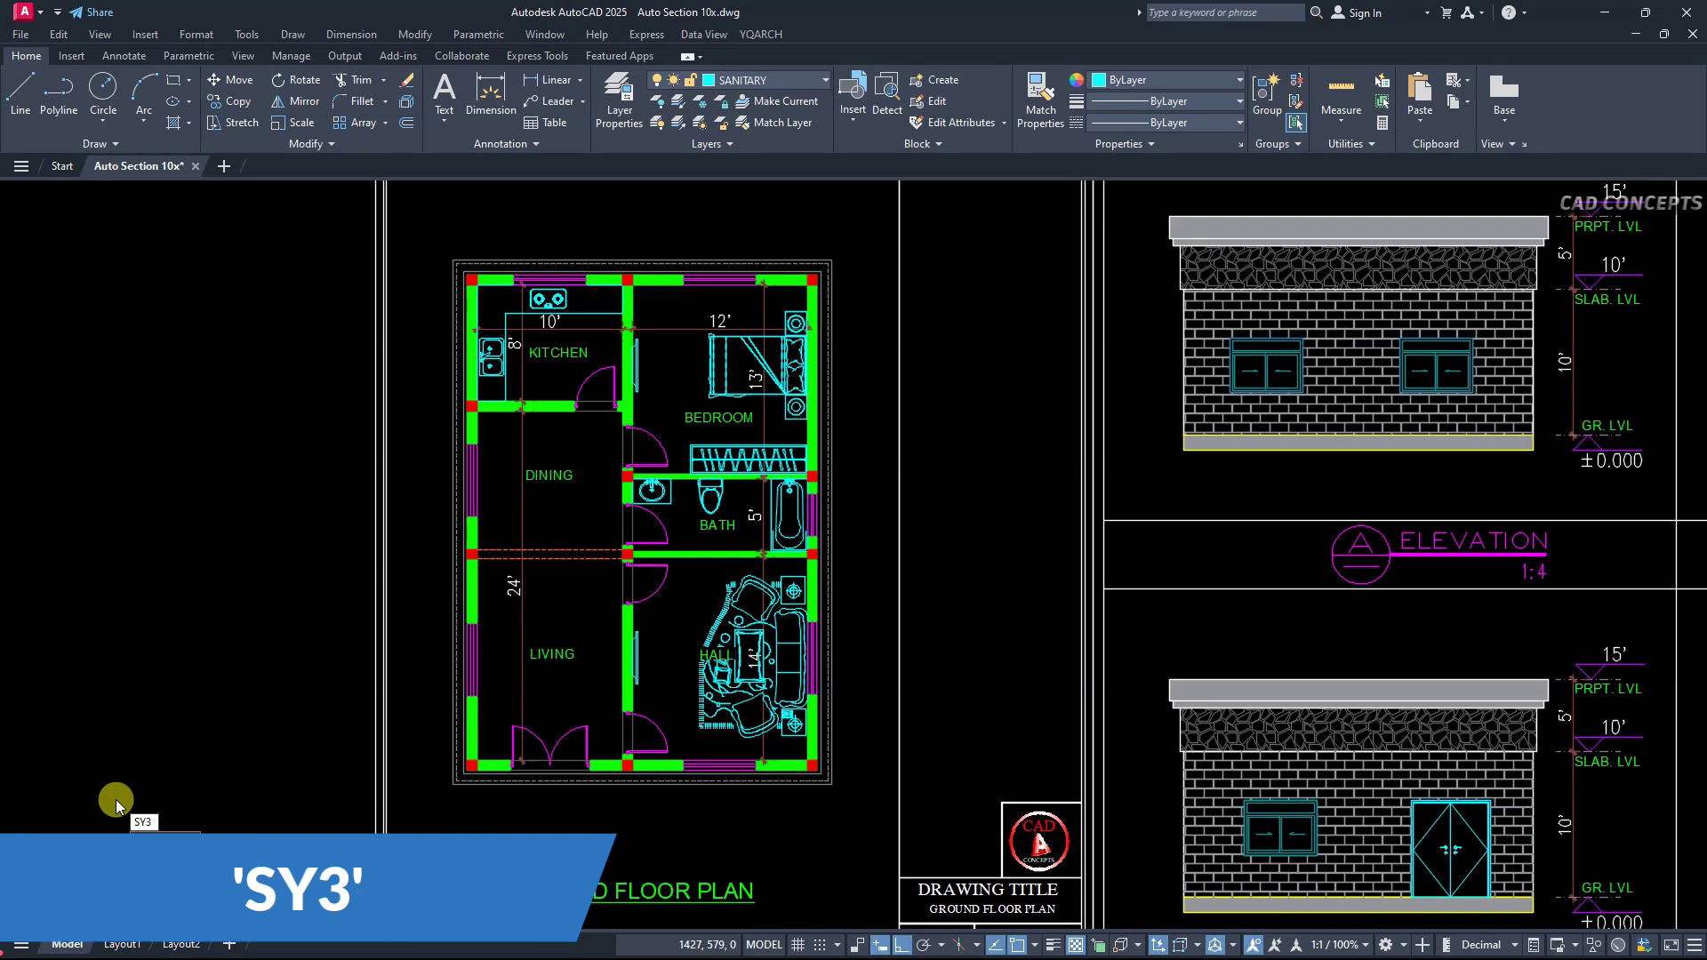
{"action": "key", "text": "Return"}
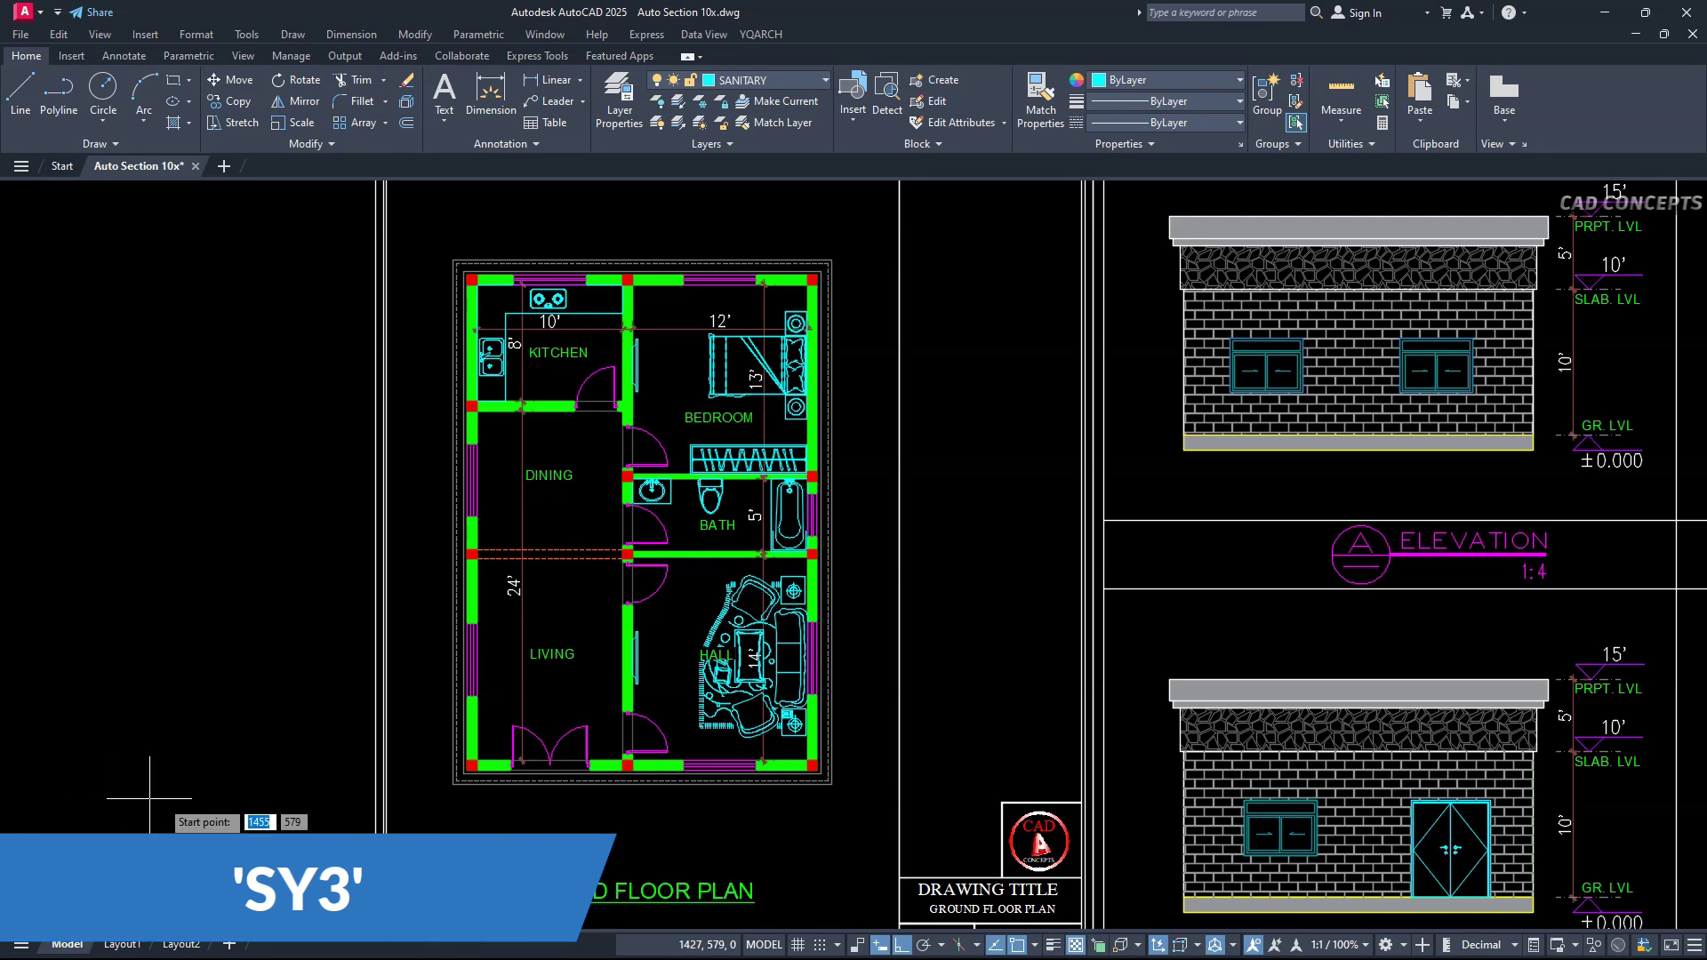
{"action": "left_click", "coordinate": [609, 808]}
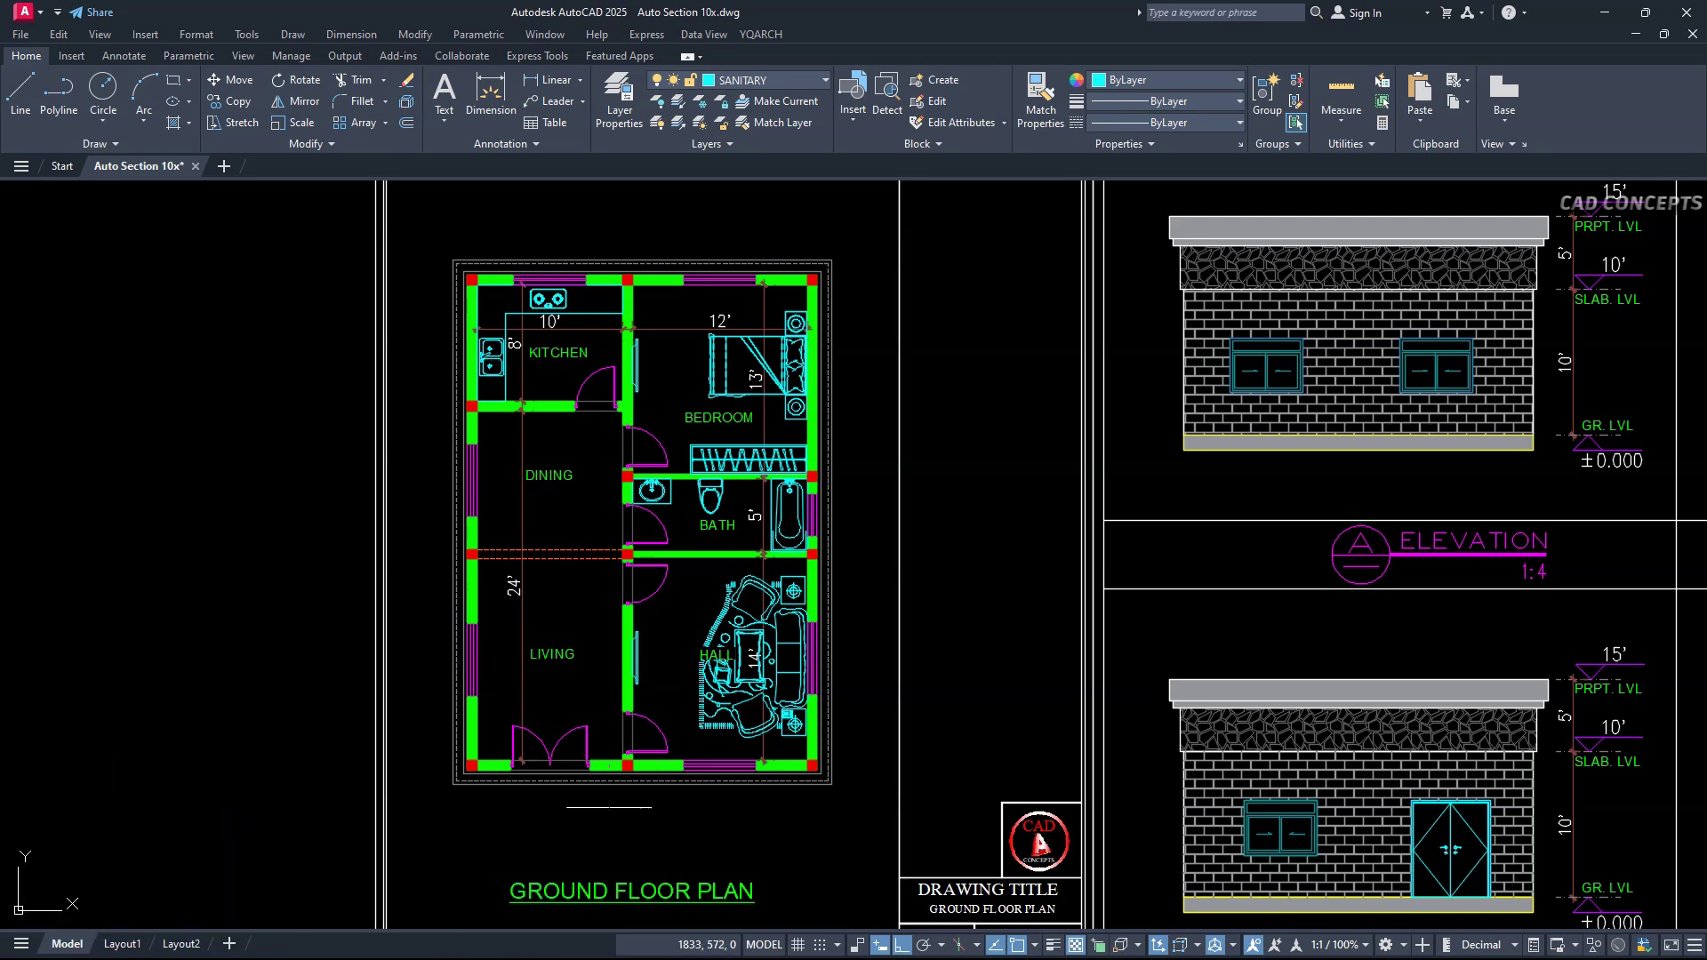
{"action": "left_click", "coordinate": [608, 207]}
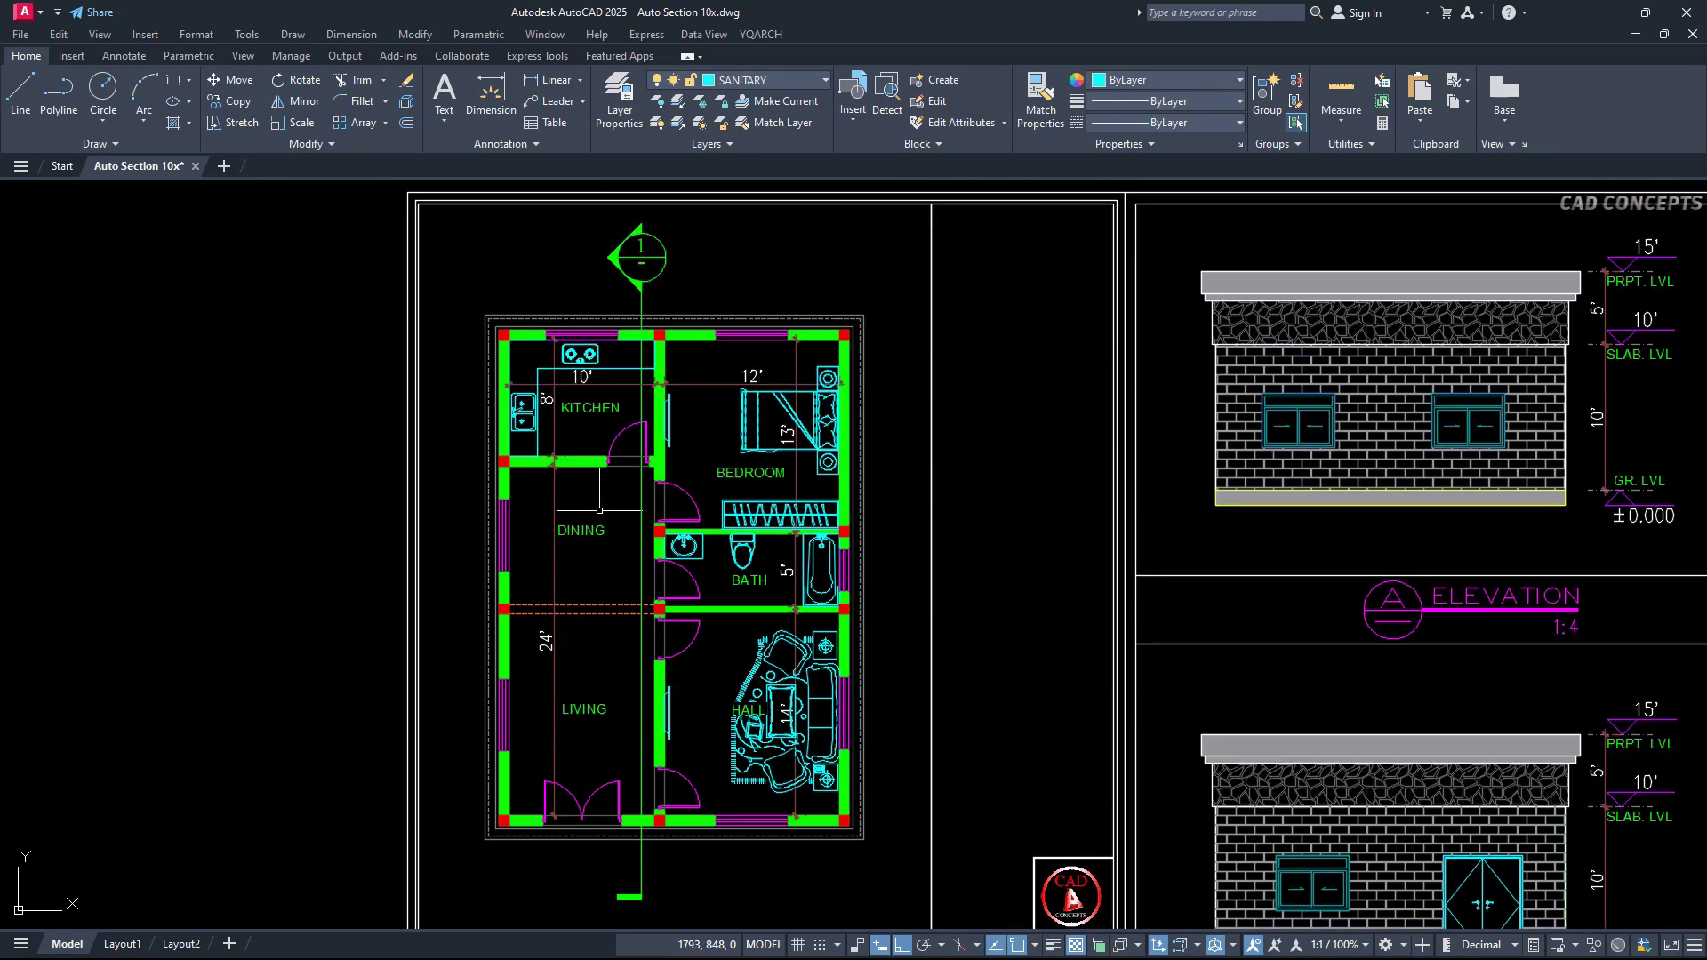
Hide the layers of the two dashed lines between dining and living and of the kitchen sink with the LF command.
{"action": "middle_click_drag", "start_coordinate": [556, 682], "coordinate": [532, 625]}
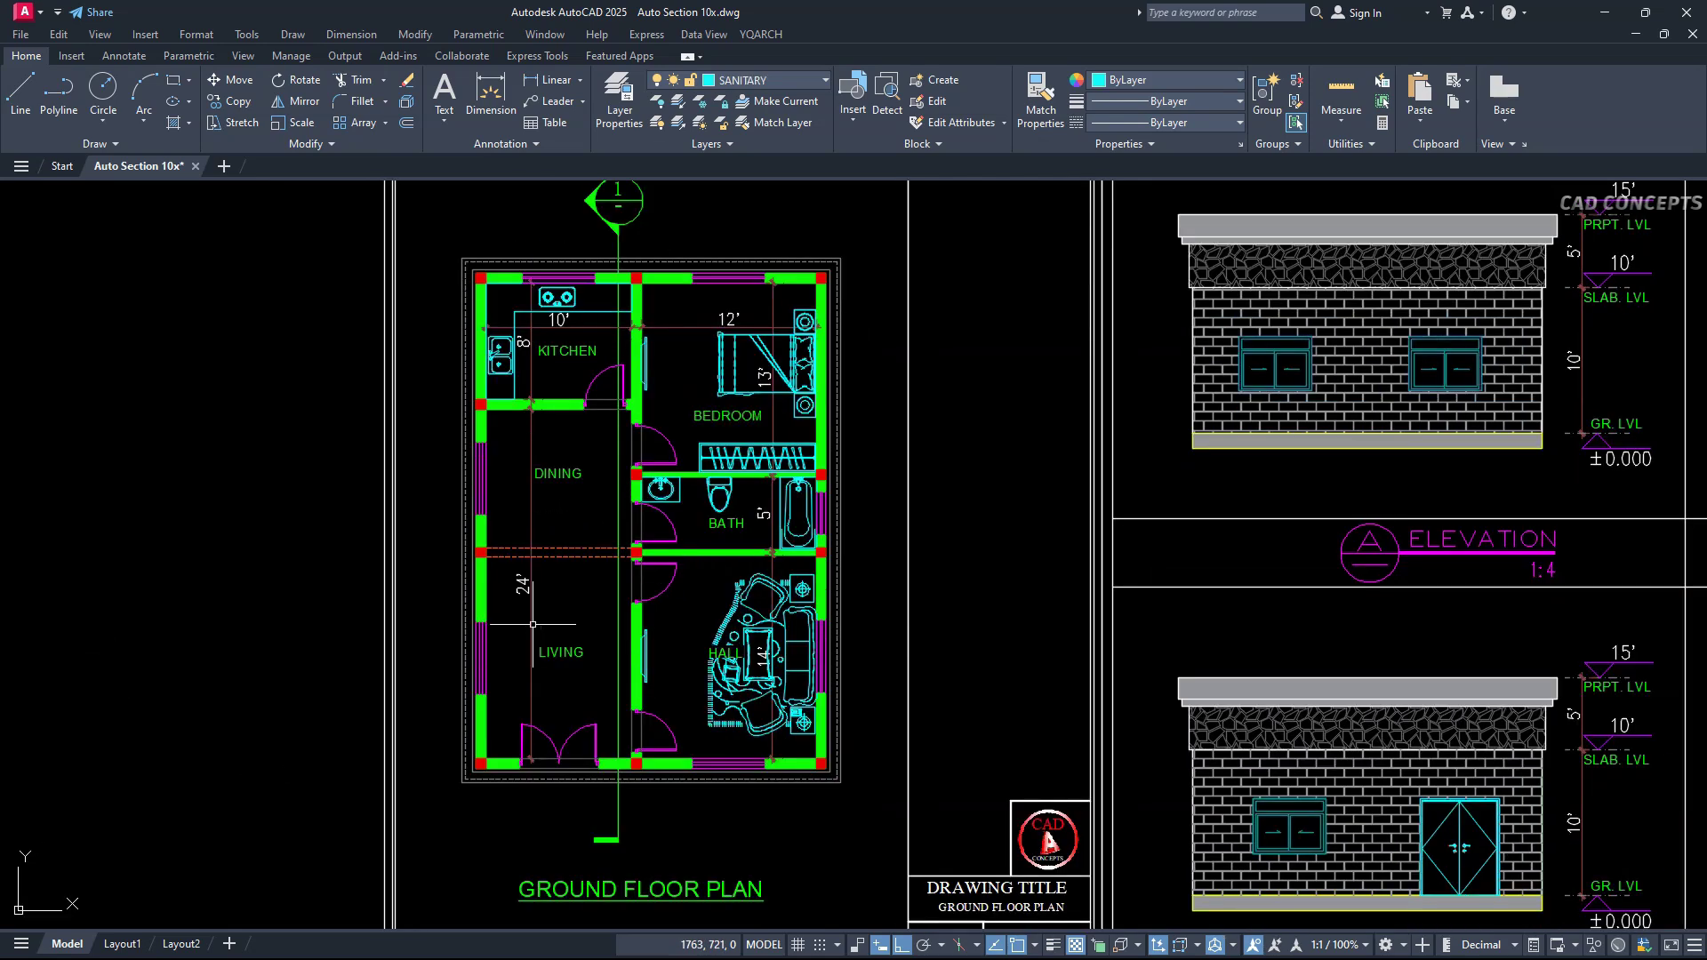
{"action": "left_click", "coordinate": [566, 556]}
{"action": "left_click", "coordinate": [561, 557]}
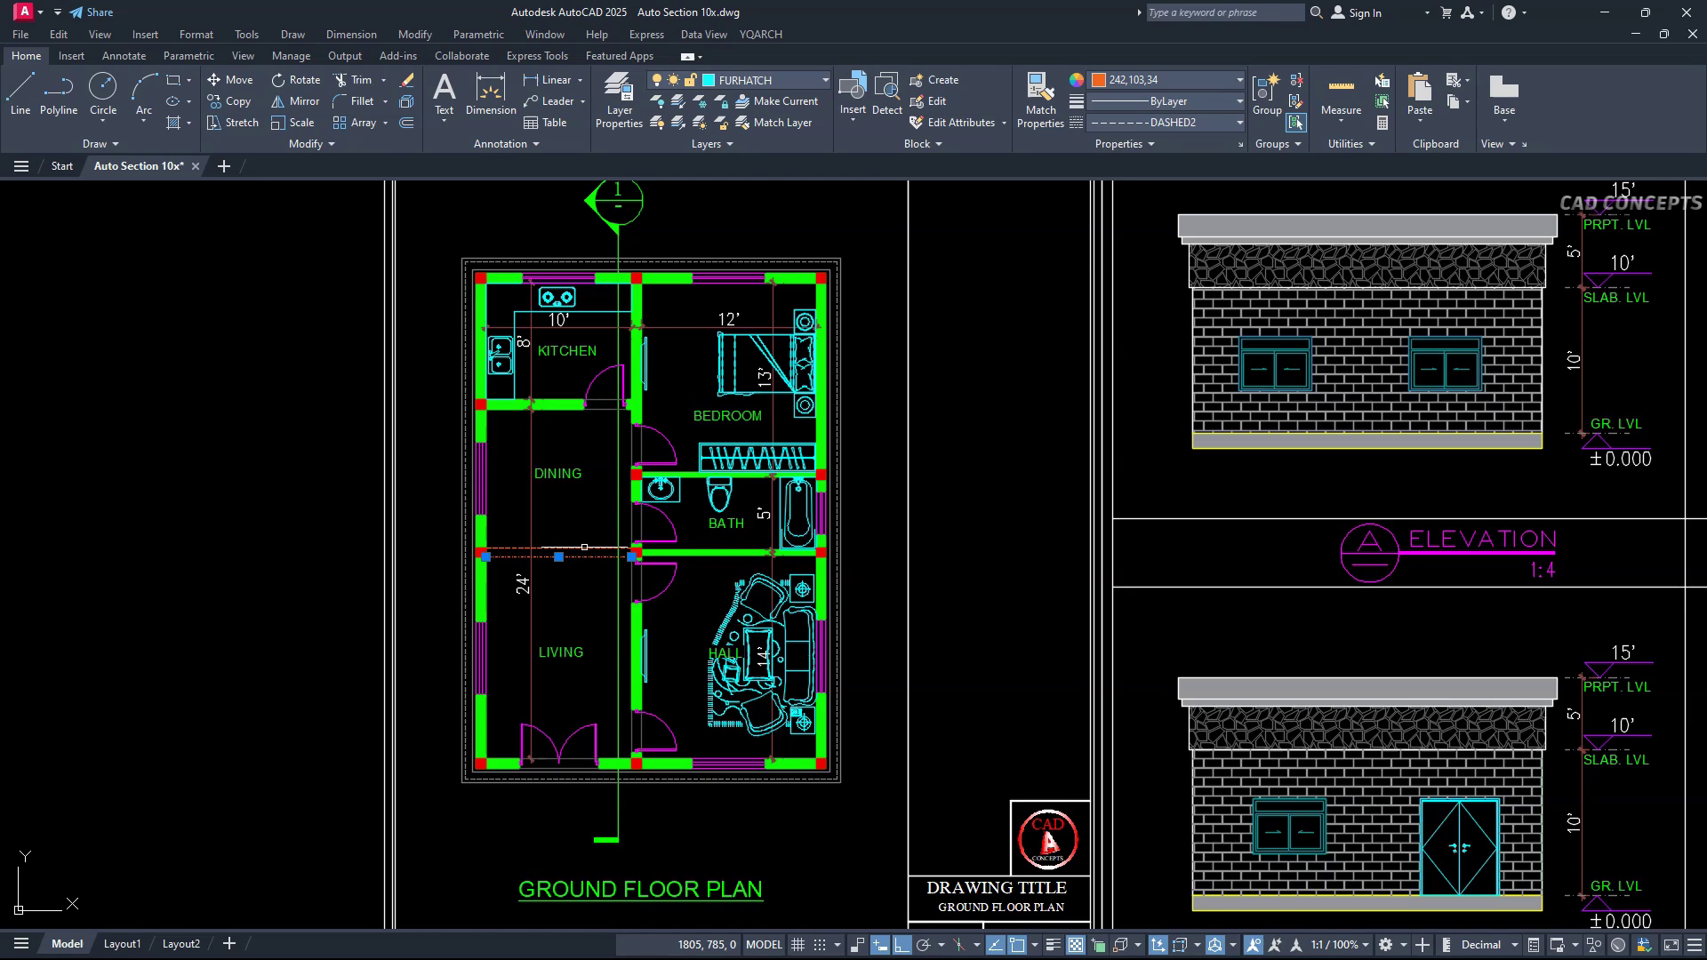
{"action": "left_click", "coordinate": [584, 550]}
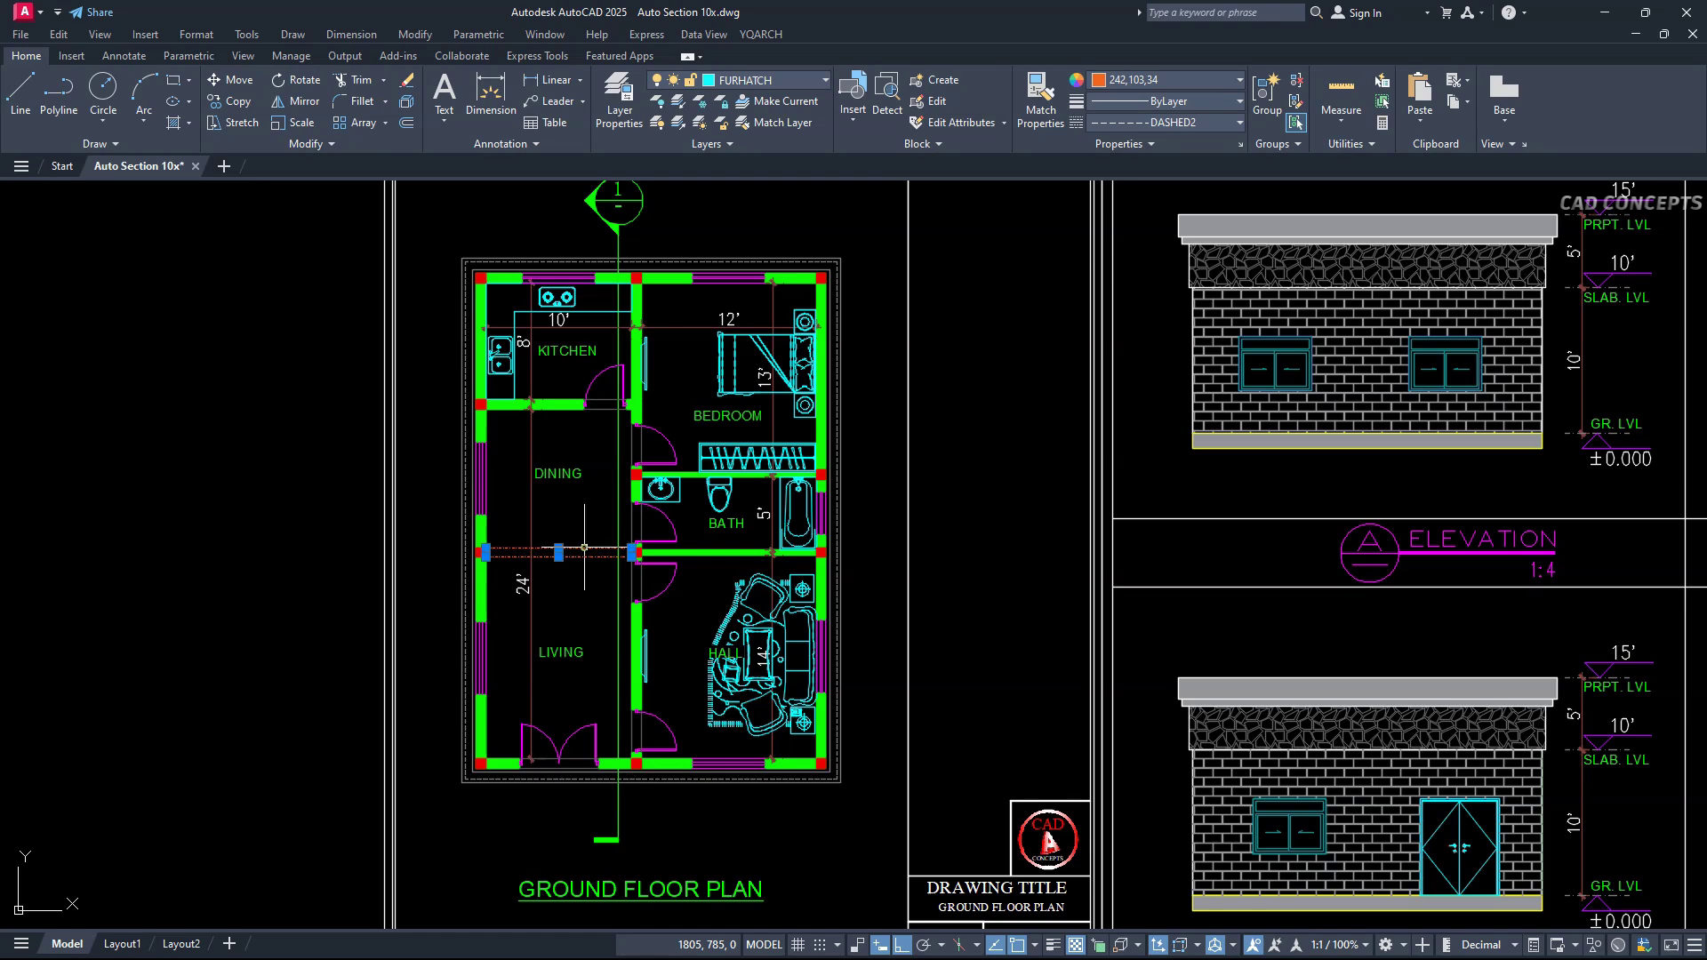
{"action": "left_click", "coordinate": [495, 354]}
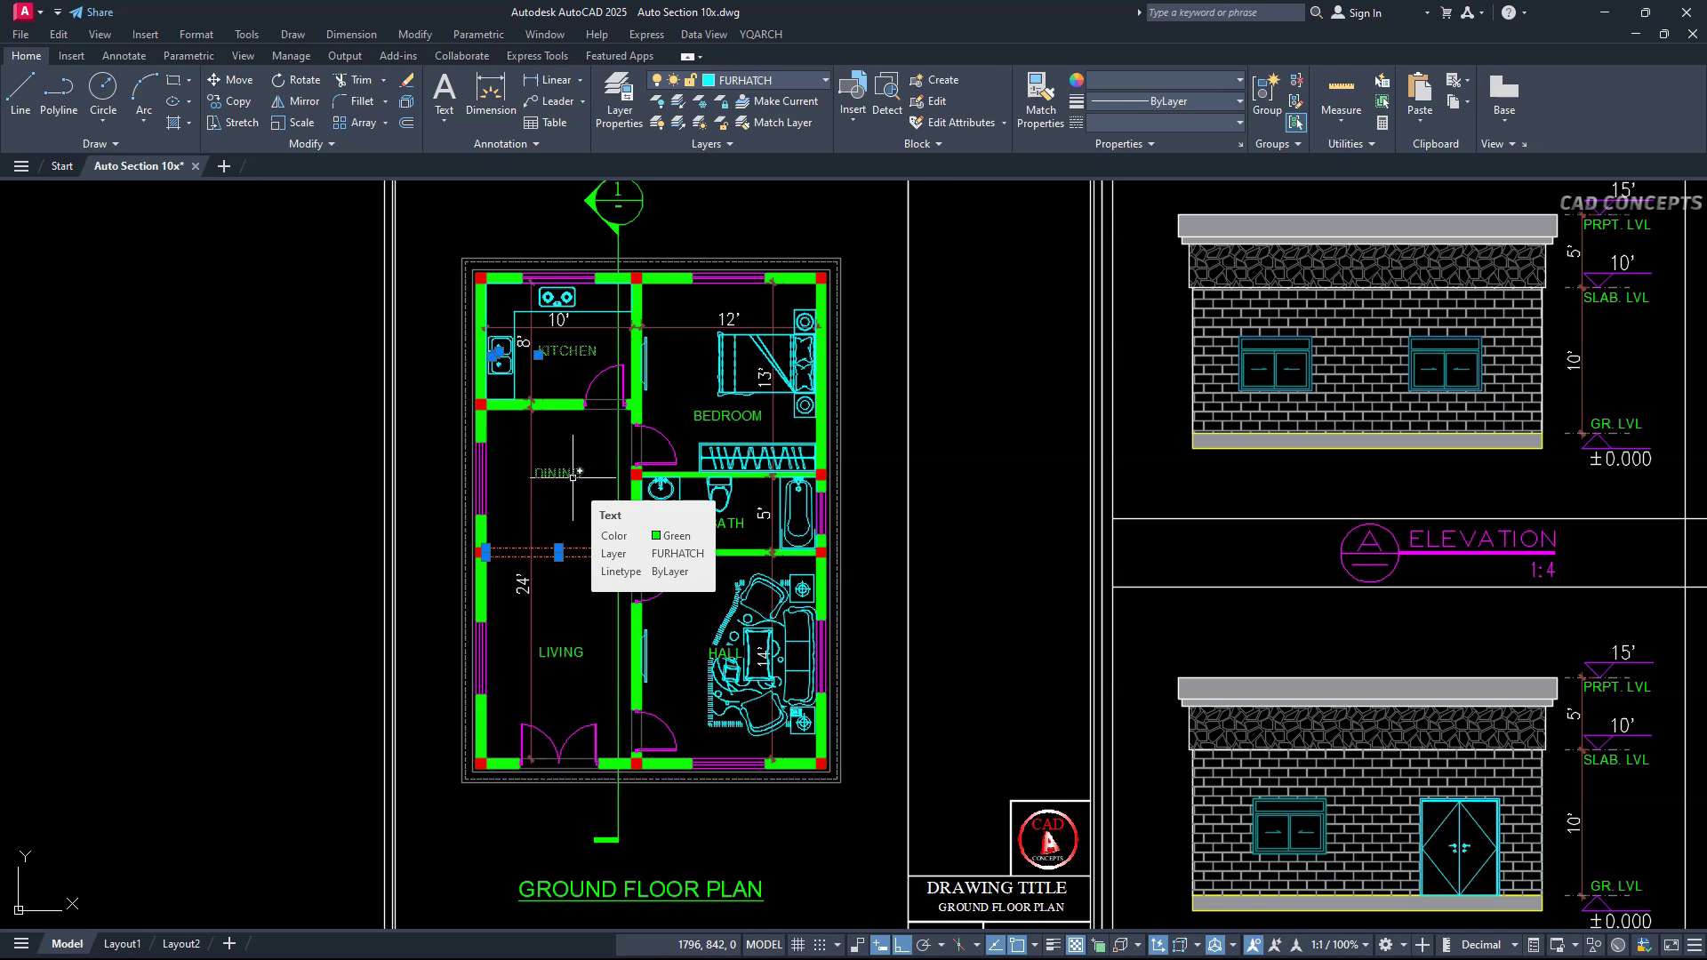
{"action": "type", "text": "lf"}
{"action": "key", "text": "Return"}
Remove the kitchen door's opening lines with the ERF command and delete its door swing.
{"action": "type", "text": "erf"}
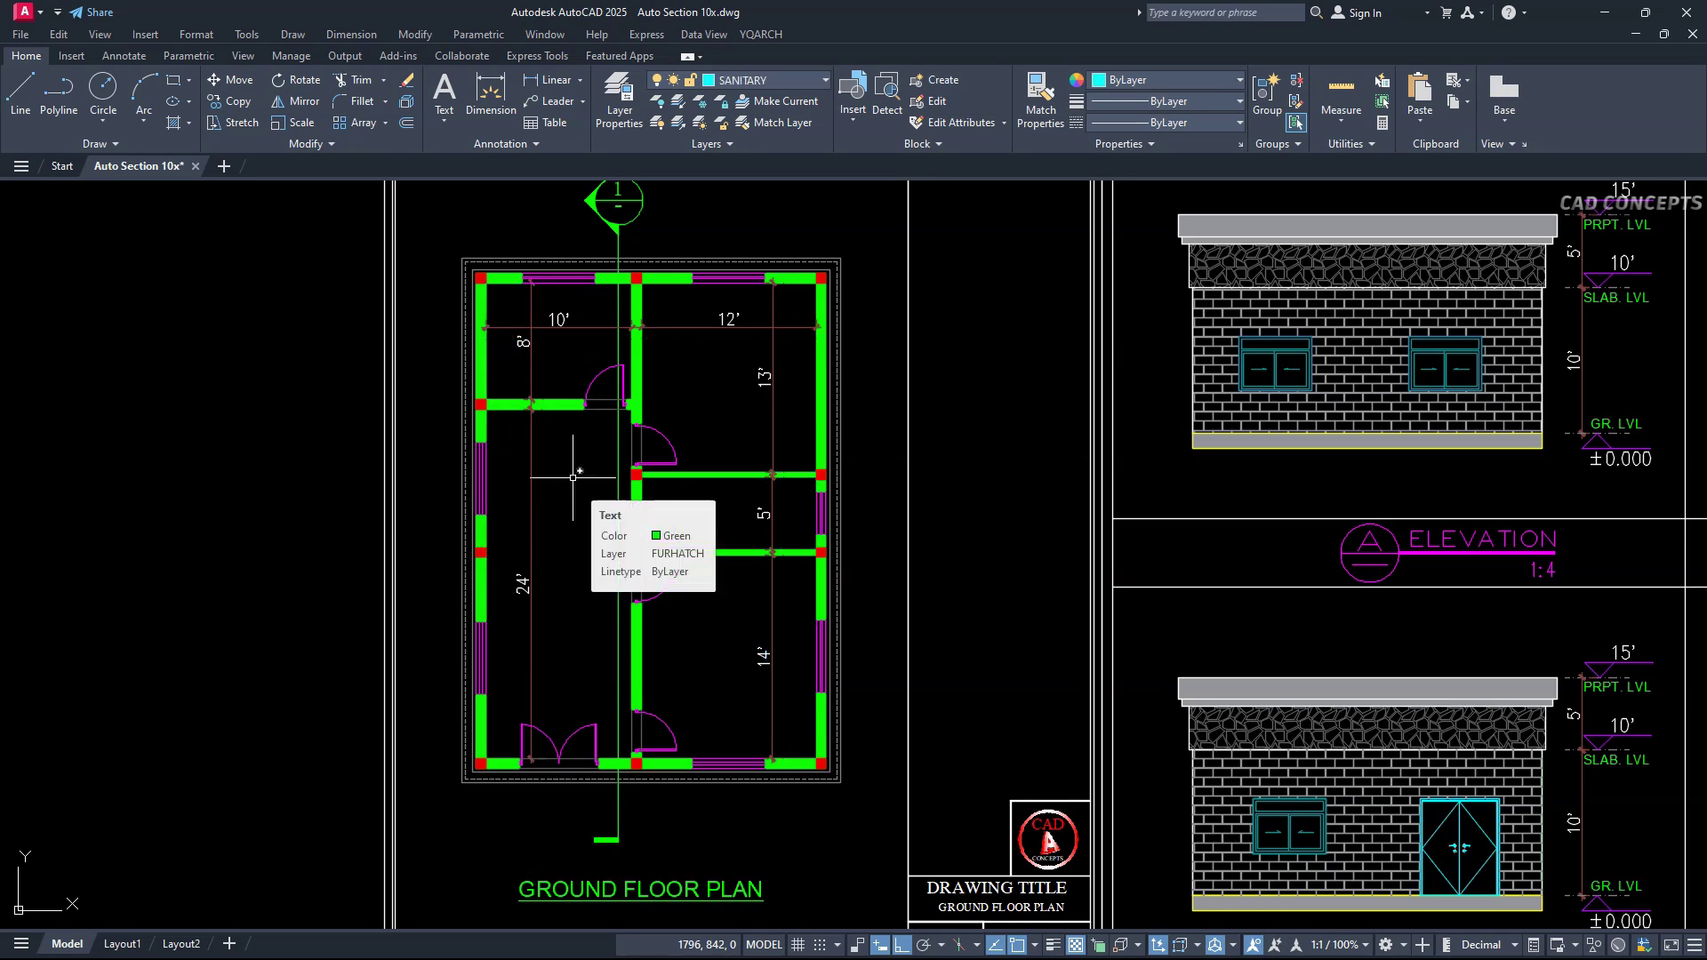
{"action": "key", "text": "Return"}
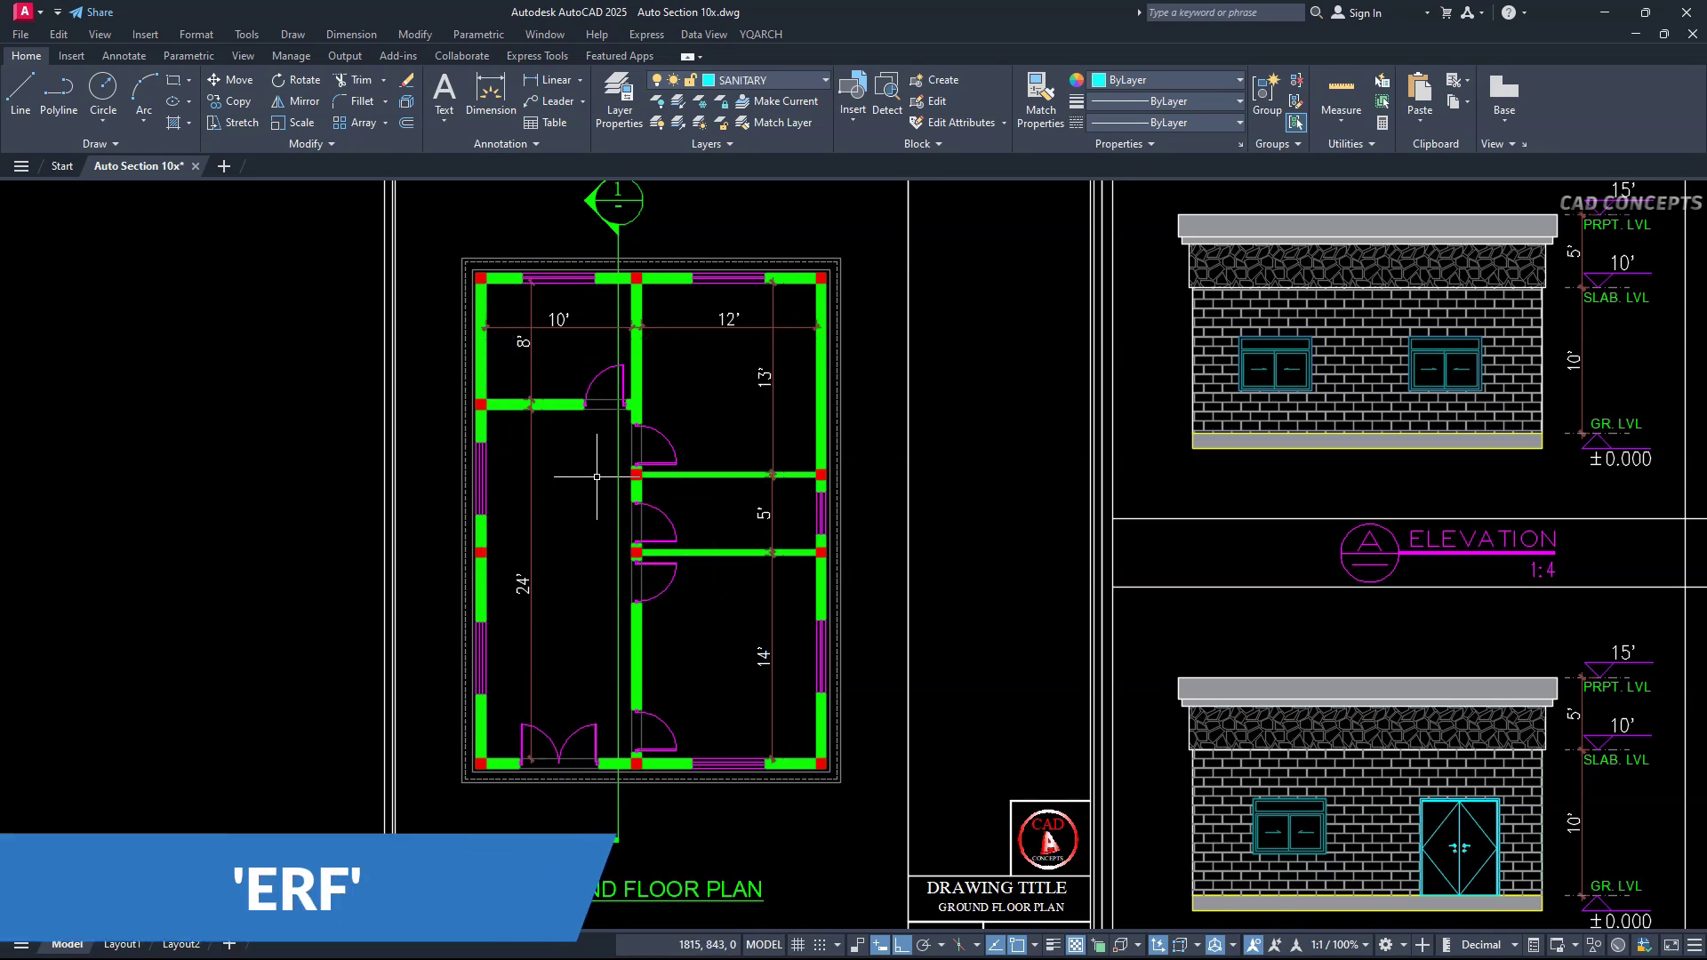
{"action": "left_click", "coordinate": [605, 400]}
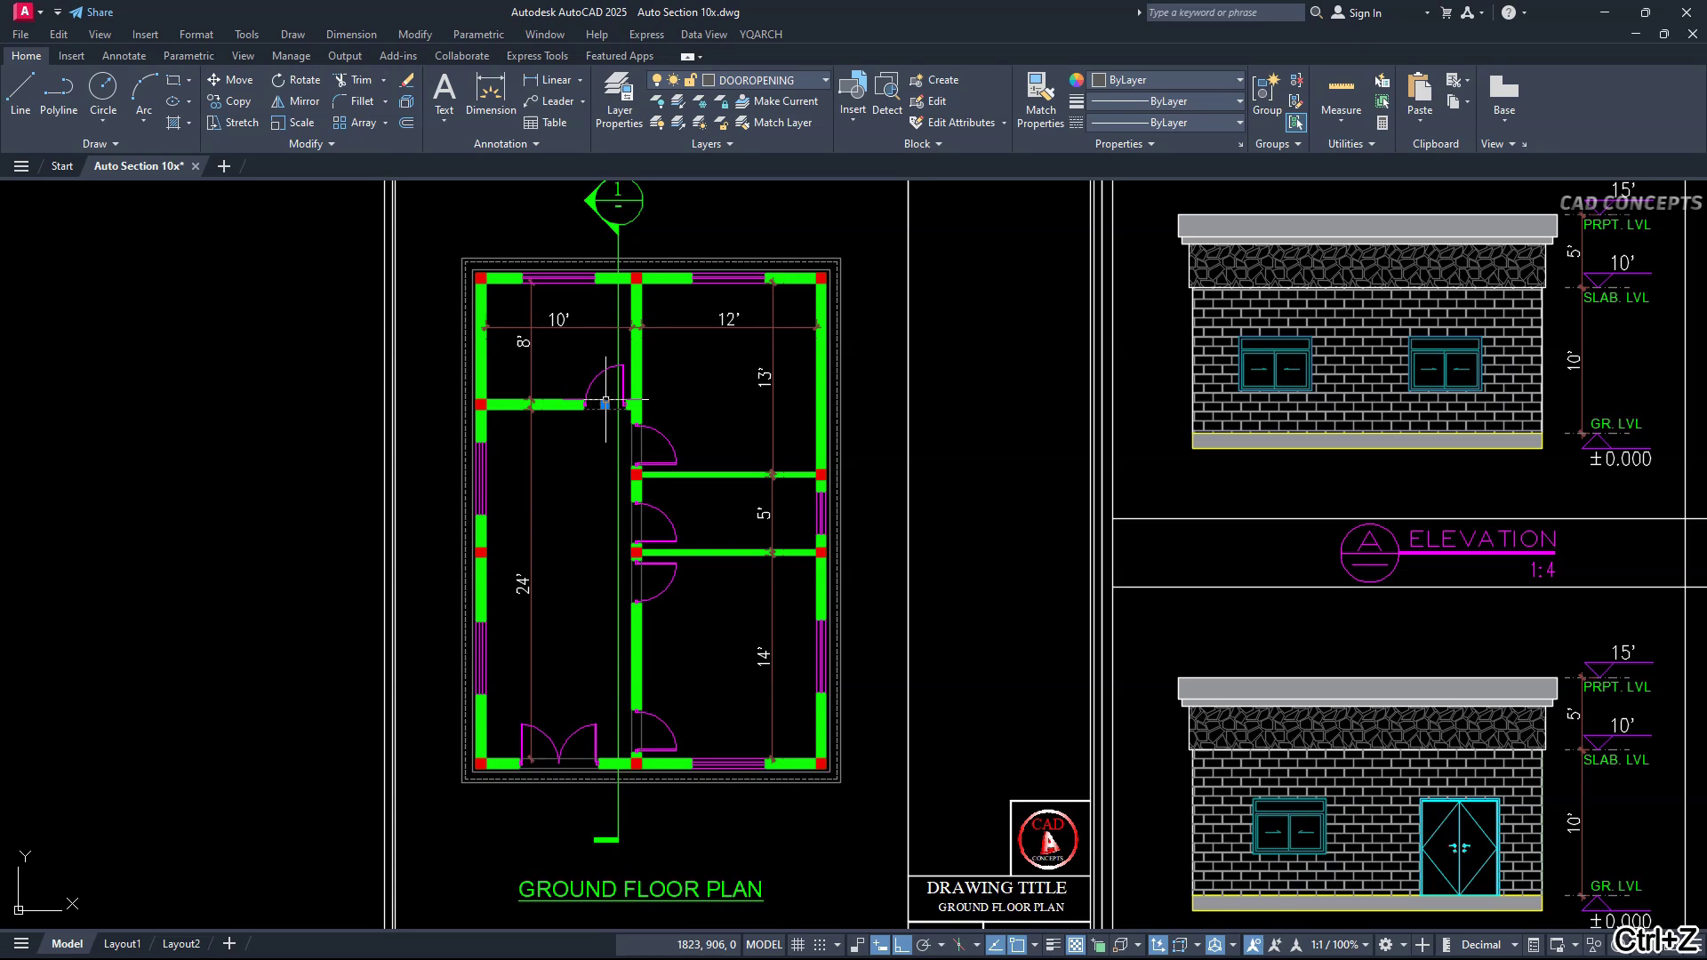
{"action": "type", "text": "erf"}
{"action": "key", "text": "Return"}
{"action": "left_click", "coordinate": [596, 382]}
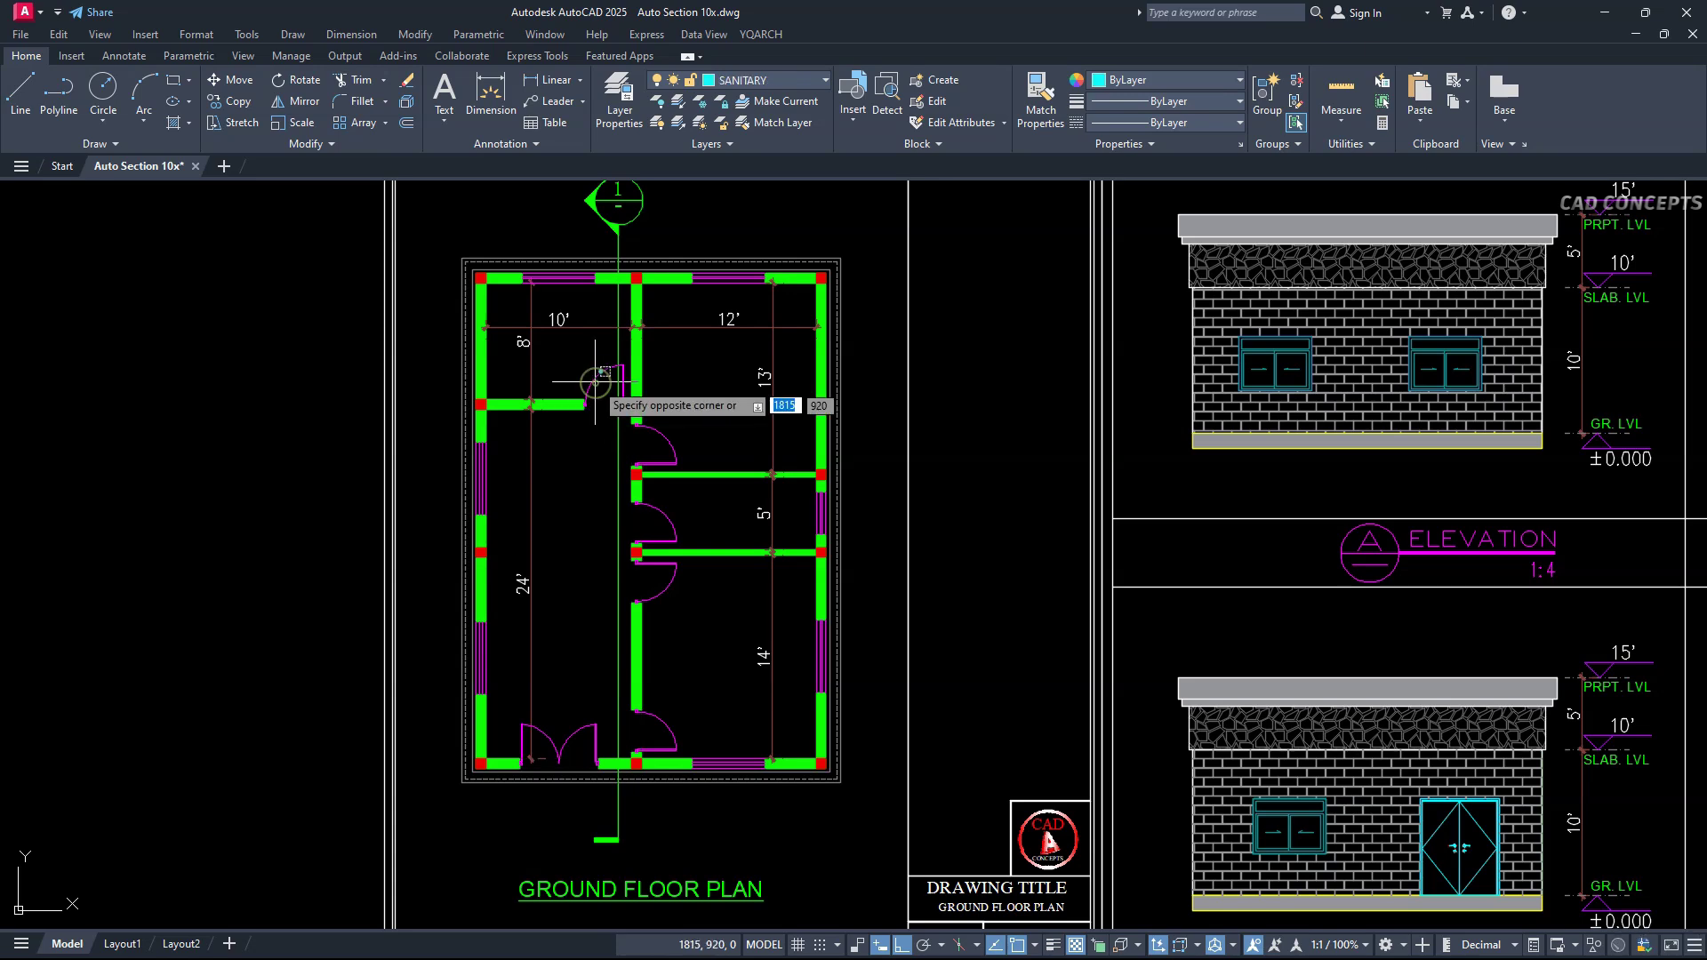
{"action": "left_click", "coordinate": [591, 378]}
{"action": "key", "text": "Delete"}
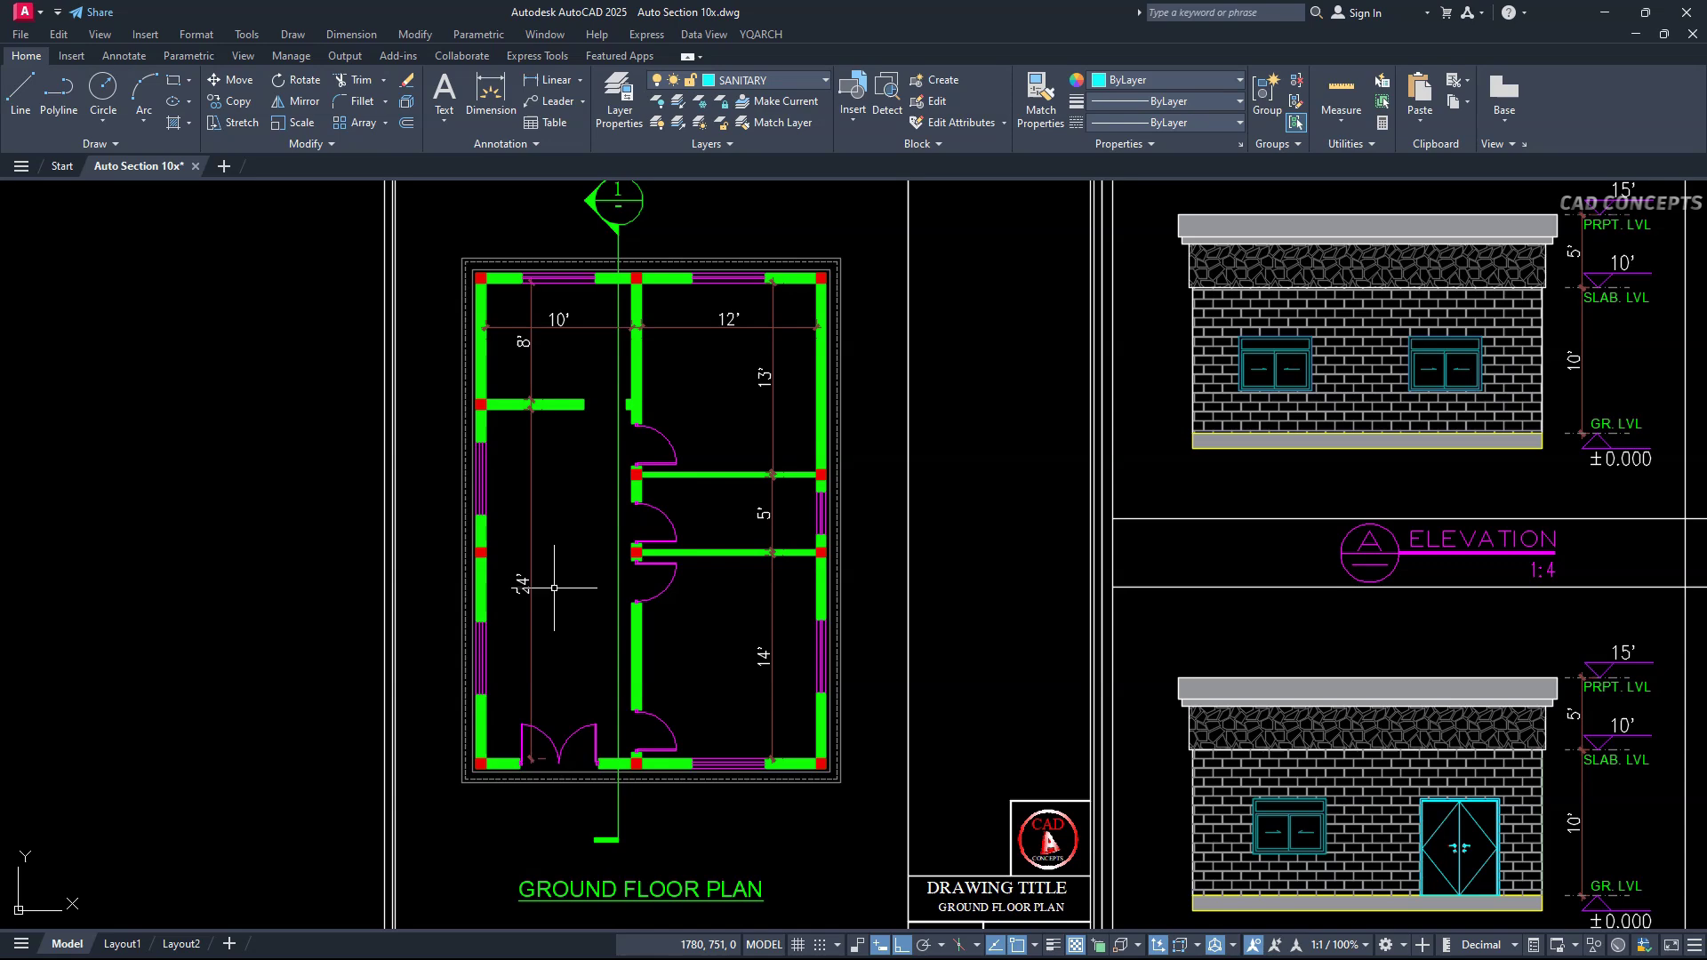
Start the Indoor Elevation Frame command (LM) in Pickup in Room mode with the Single Elevation option.
{"action": "type", "text": "LM"}
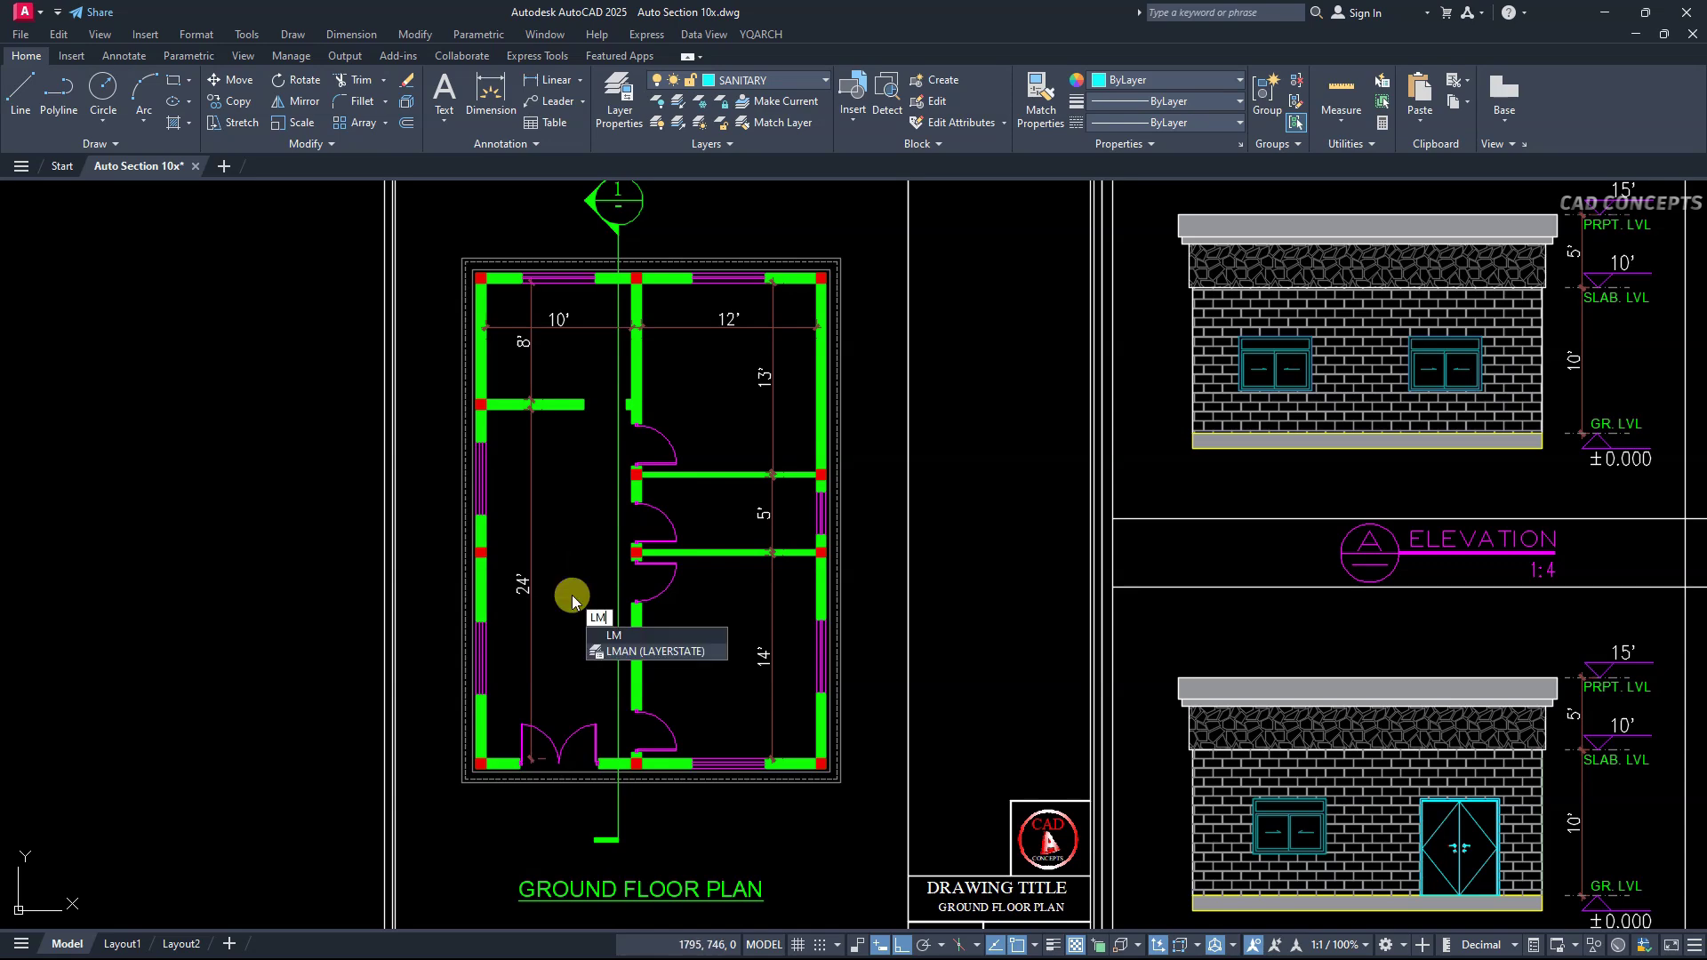
{"action": "key", "text": "Return"}
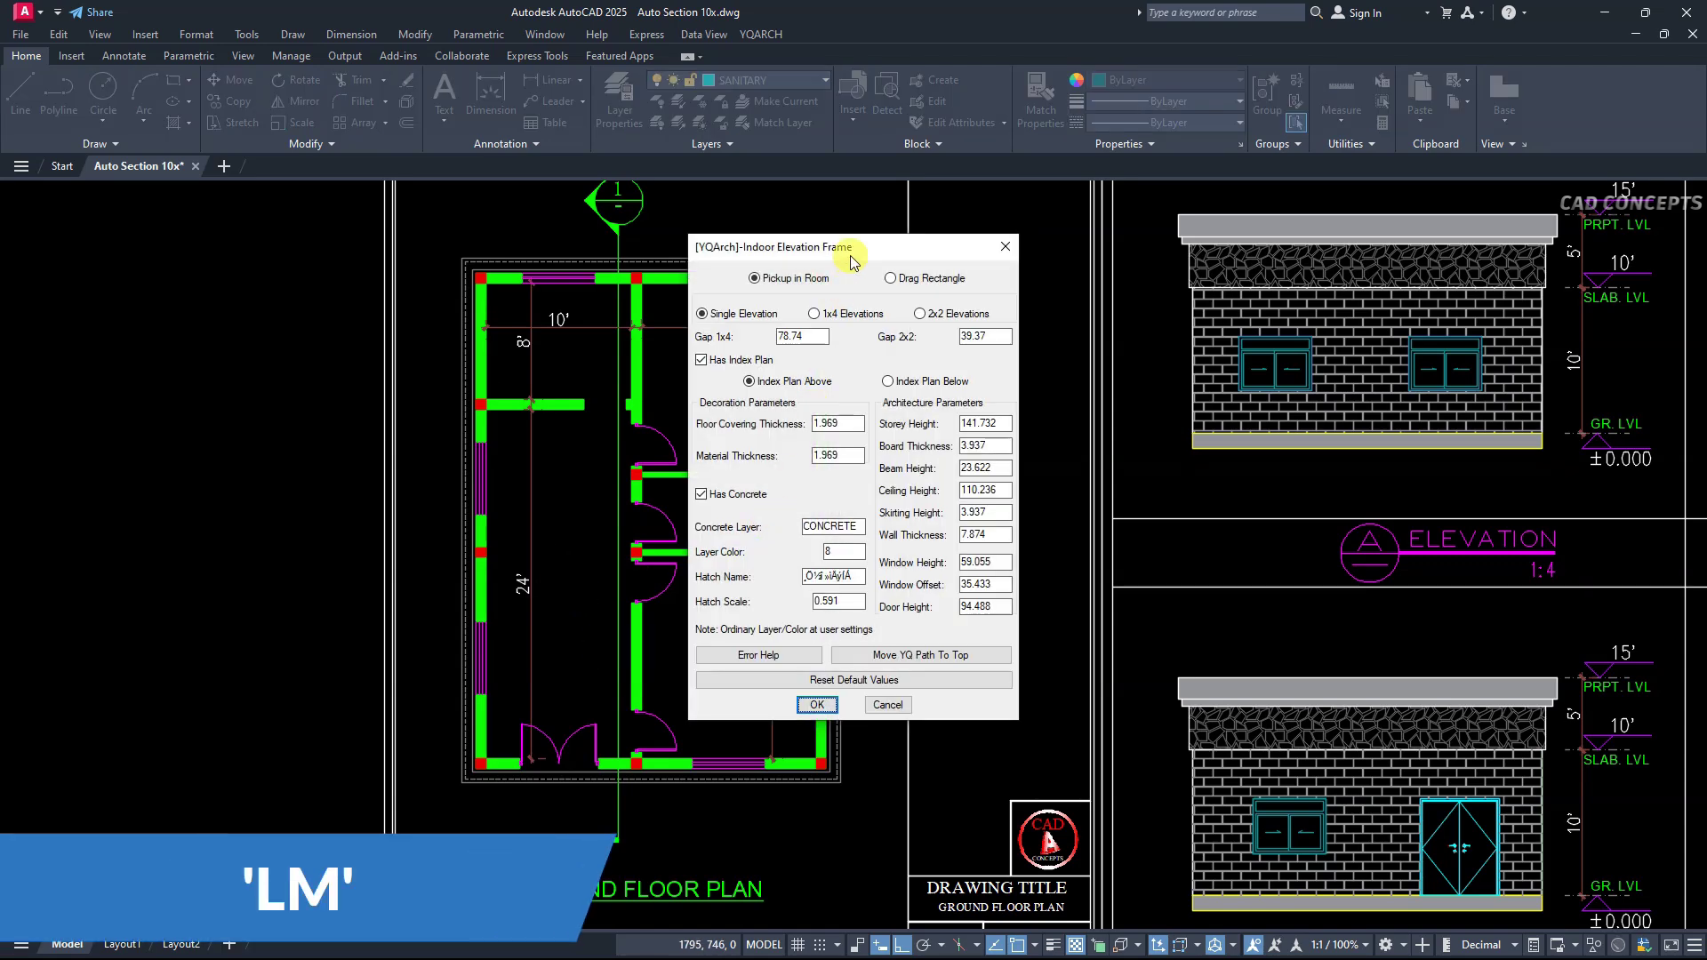
{"action": "left_click_drag", "start_coordinate": [852, 250], "coordinate": [1025, 272]}
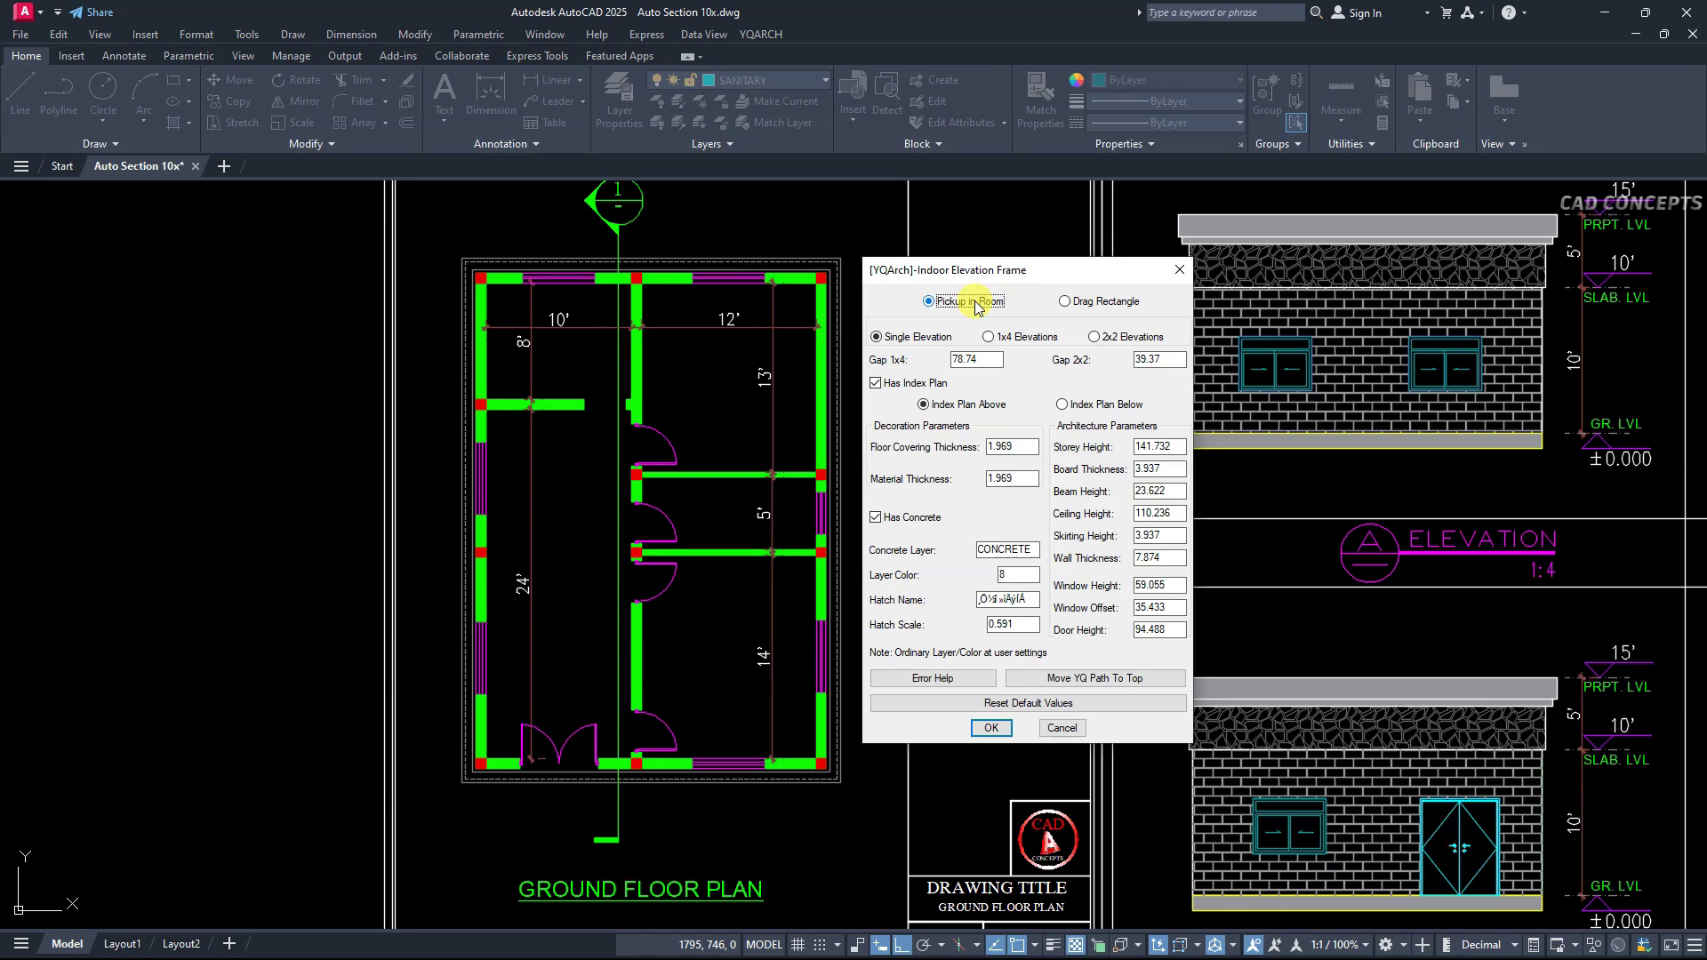
{"action": "left_click", "coordinate": [924, 339]}
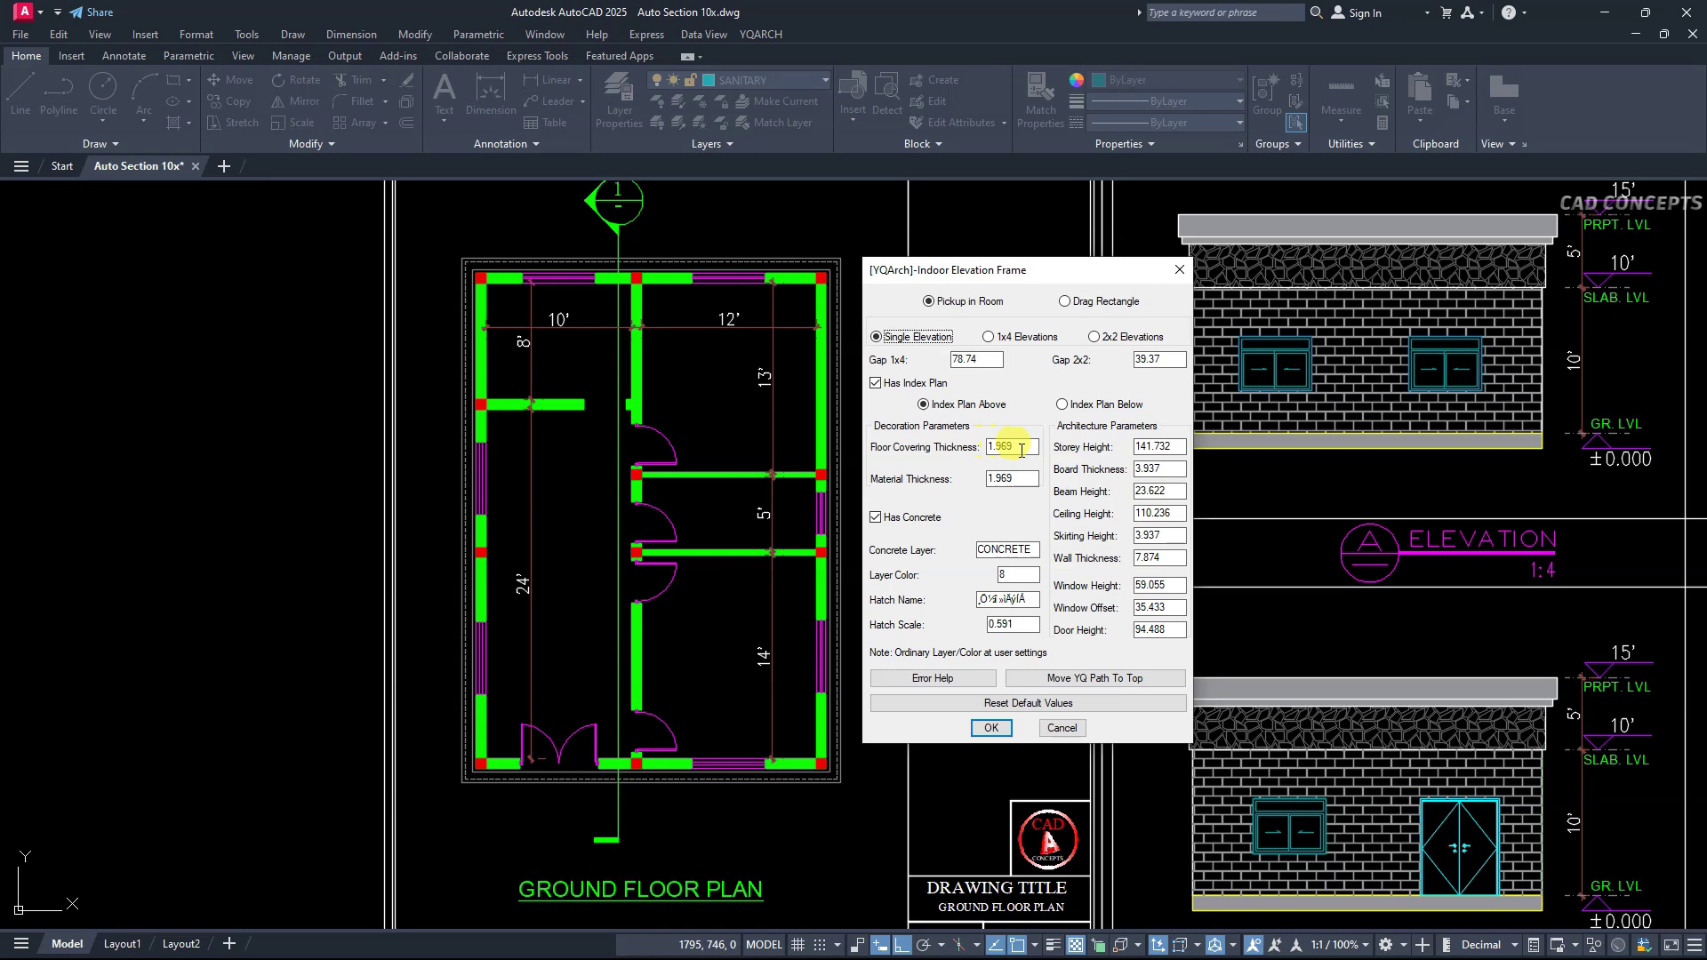
Set the floor covering thickness to 0, the storey height to 120 and the board thickness to 0.
{"action": "left_click_drag", "start_coordinate": [1027, 446], "coordinate": [983, 446]}
{"action": "type", "text": "0"}
{"action": "left_click_drag", "start_coordinate": [1175, 446], "coordinate": [1138, 449]}
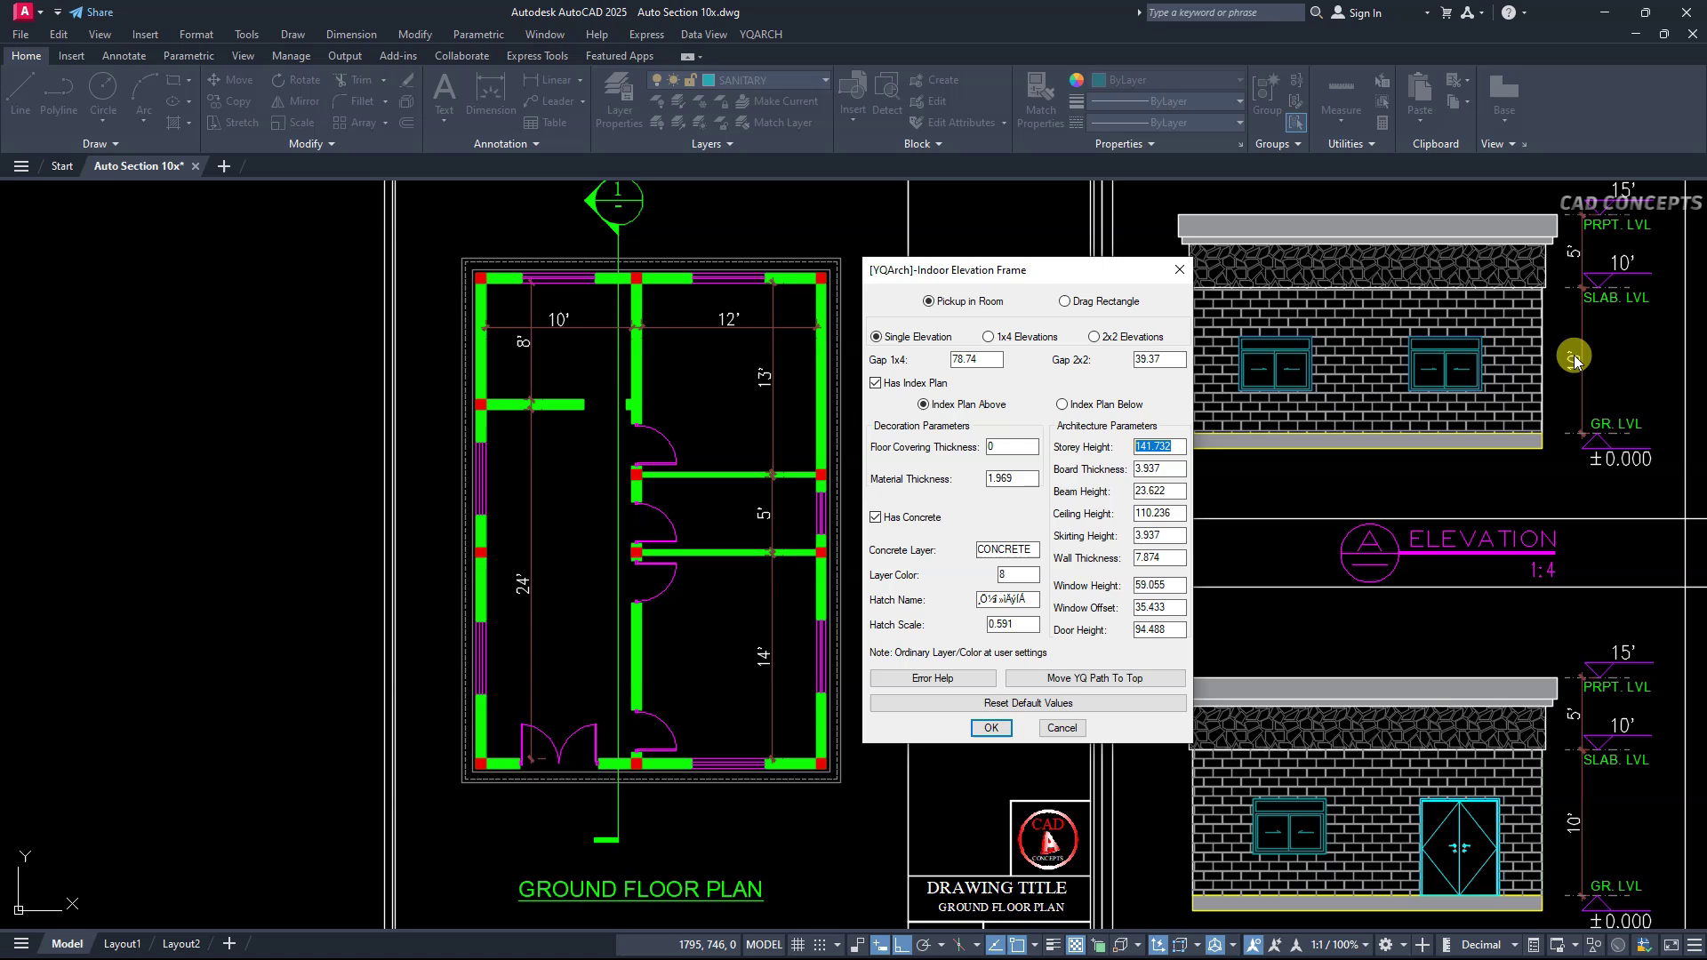
{"action": "type", "text": "120"}
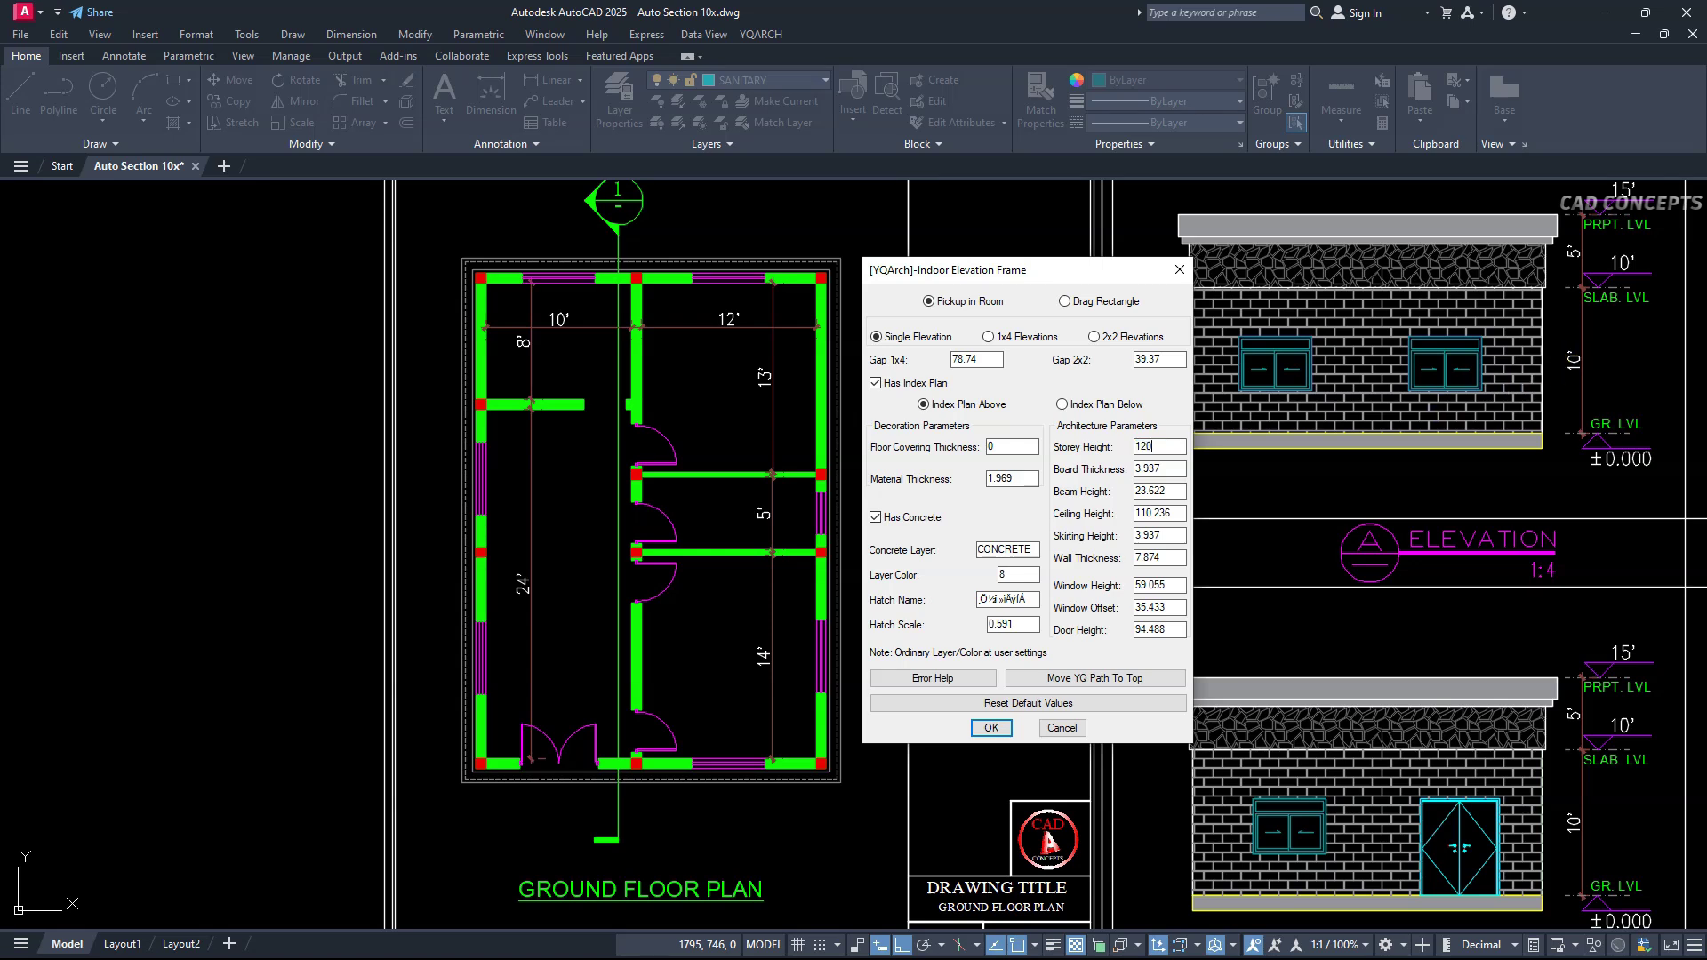
{"action": "left_click_drag", "start_coordinate": [1166, 469], "coordinate": [1119, 471]}
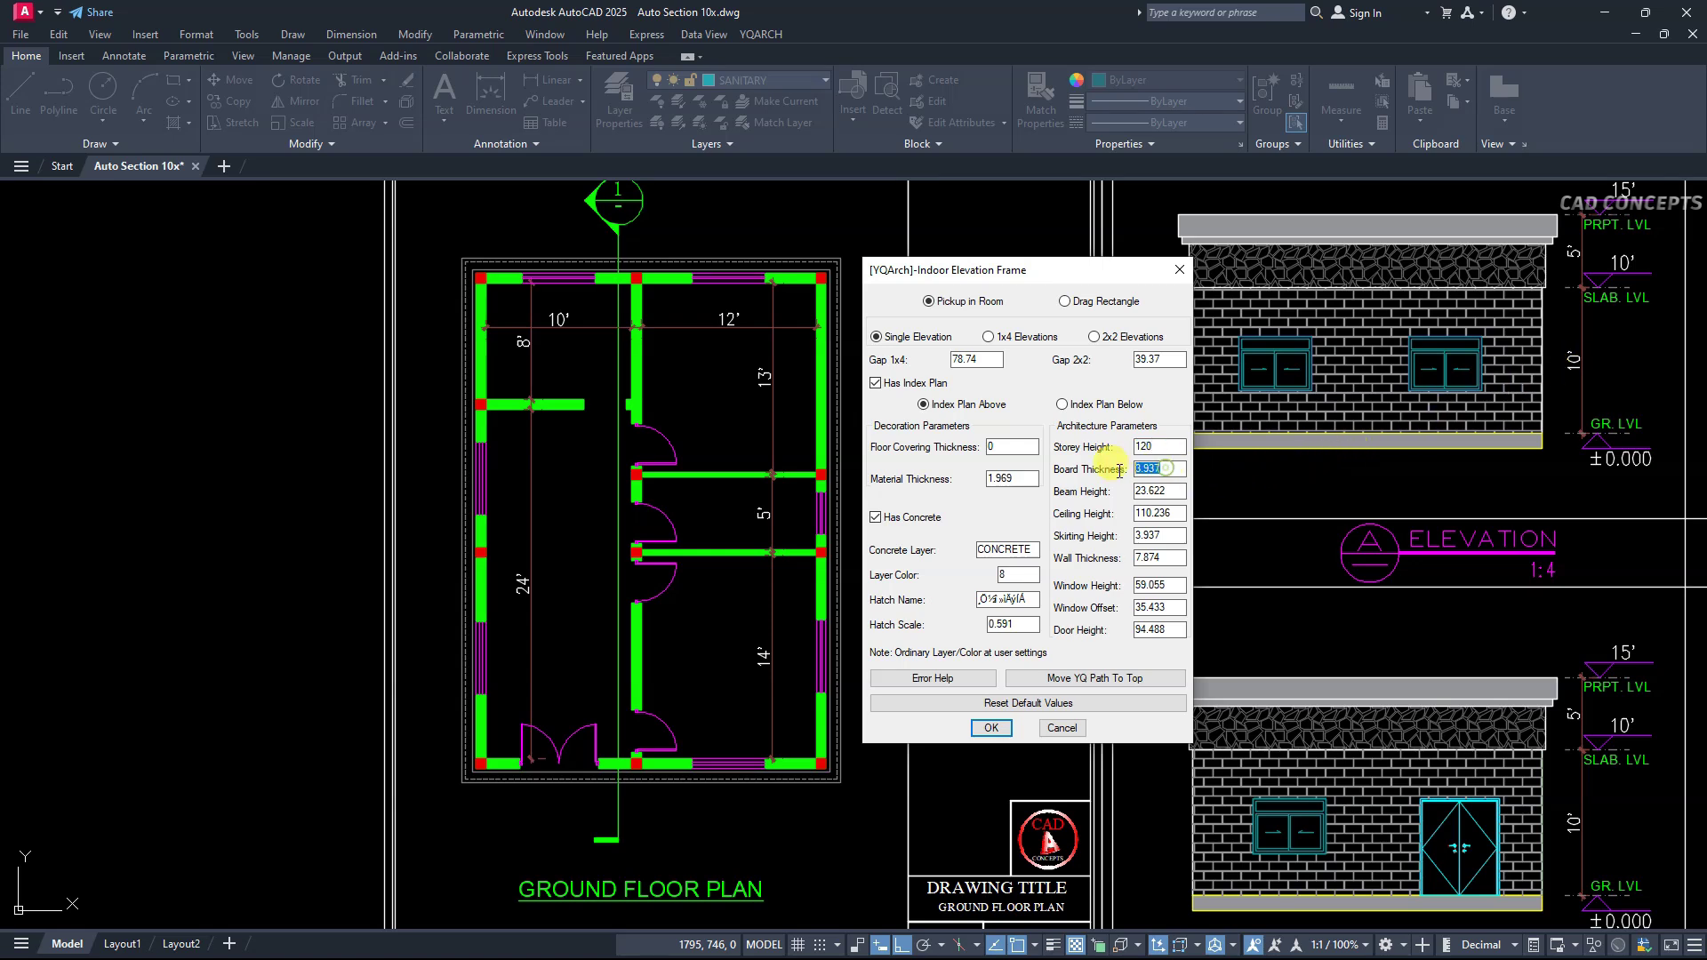
{"action": "type", "text": "0"}
Set the beam height to 18 and the ceiling height to 102.
{"action": "left_click_drag", "start_coordinate": [1184, 491], "coordinate": [1136, 490]}
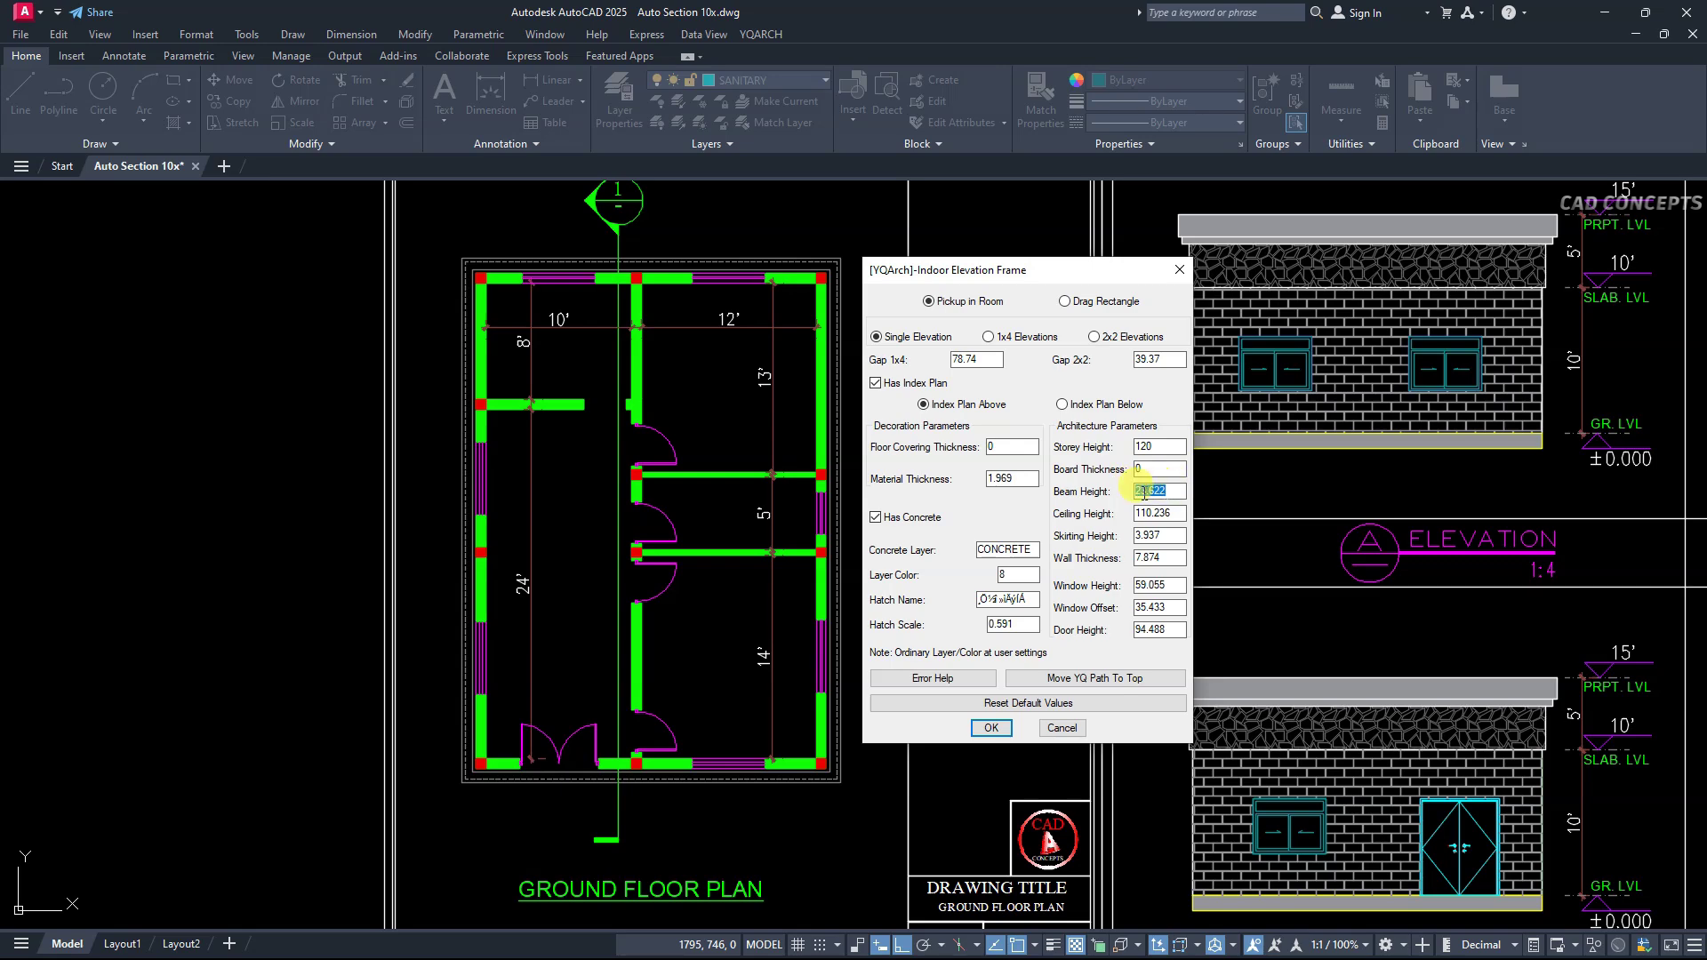
{"action": "type", "text": "18"}
{"action": "left_click_drag", "start_coordinate": [1181, 517], "coordinate": [1138, 515]}
{"action": "type", "text": "102"}
Set the board thickness to 10, the skirting height to 0 and the wall thickness to 9.
{"action": "double_click", "coordinate": [1158, 447]}
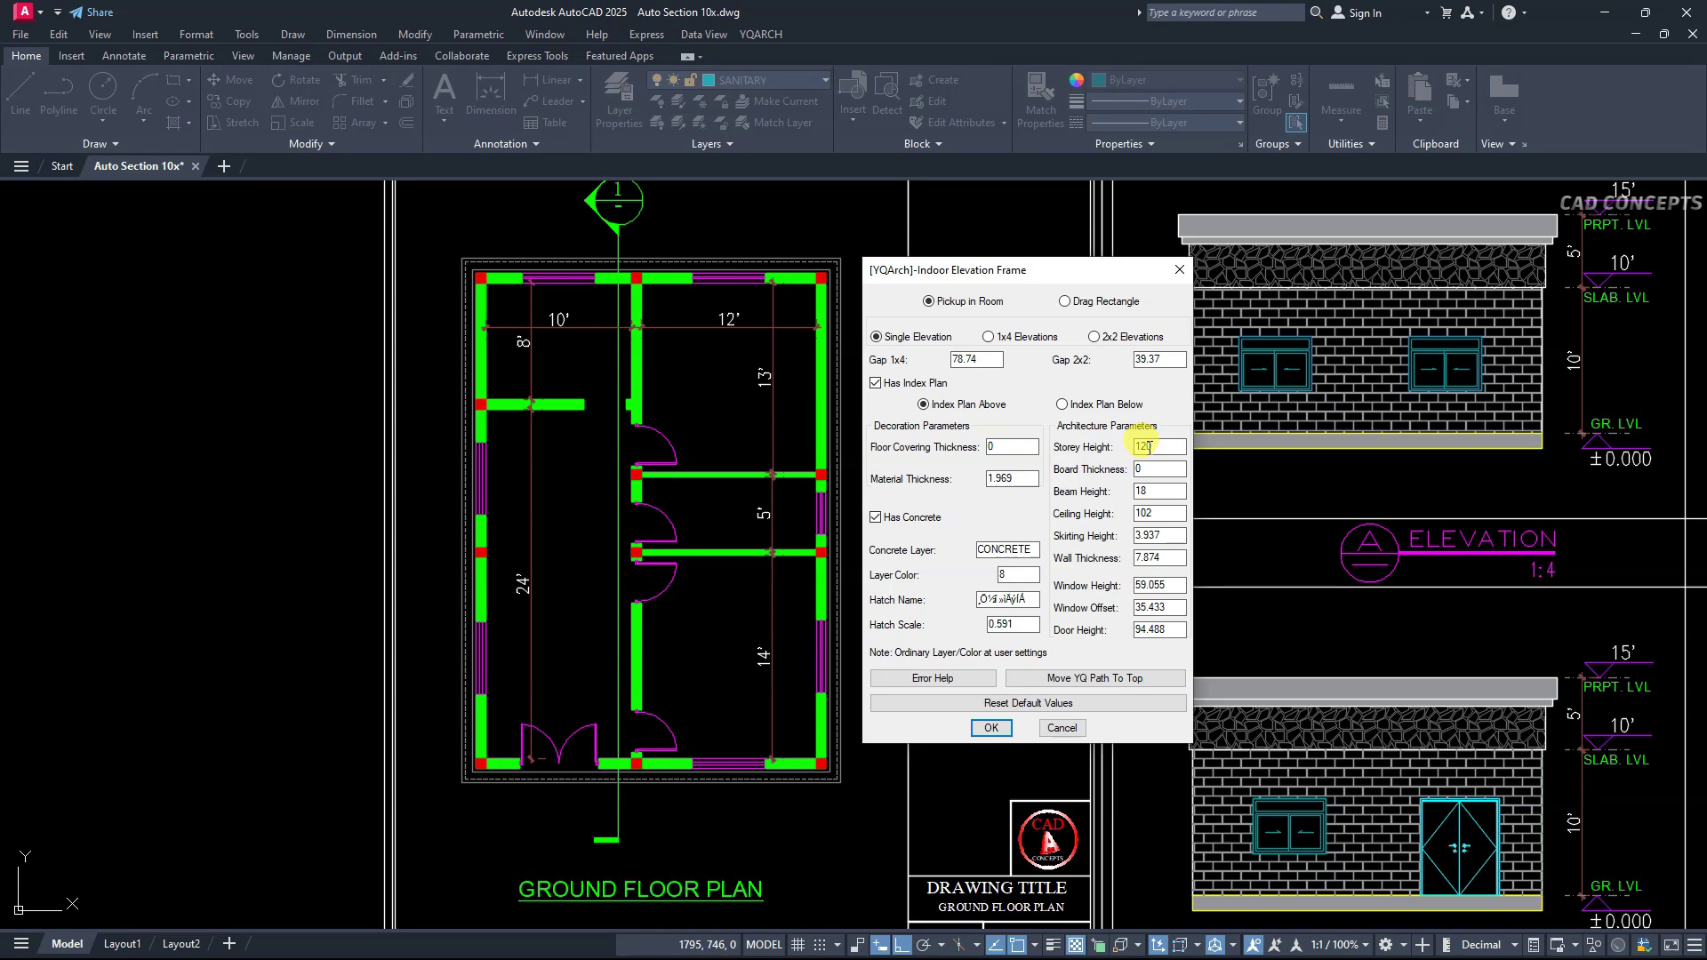
{"action": "left_click_drag", "start_coordinate": [1153, 470], "coordinate": [1128, 476]}
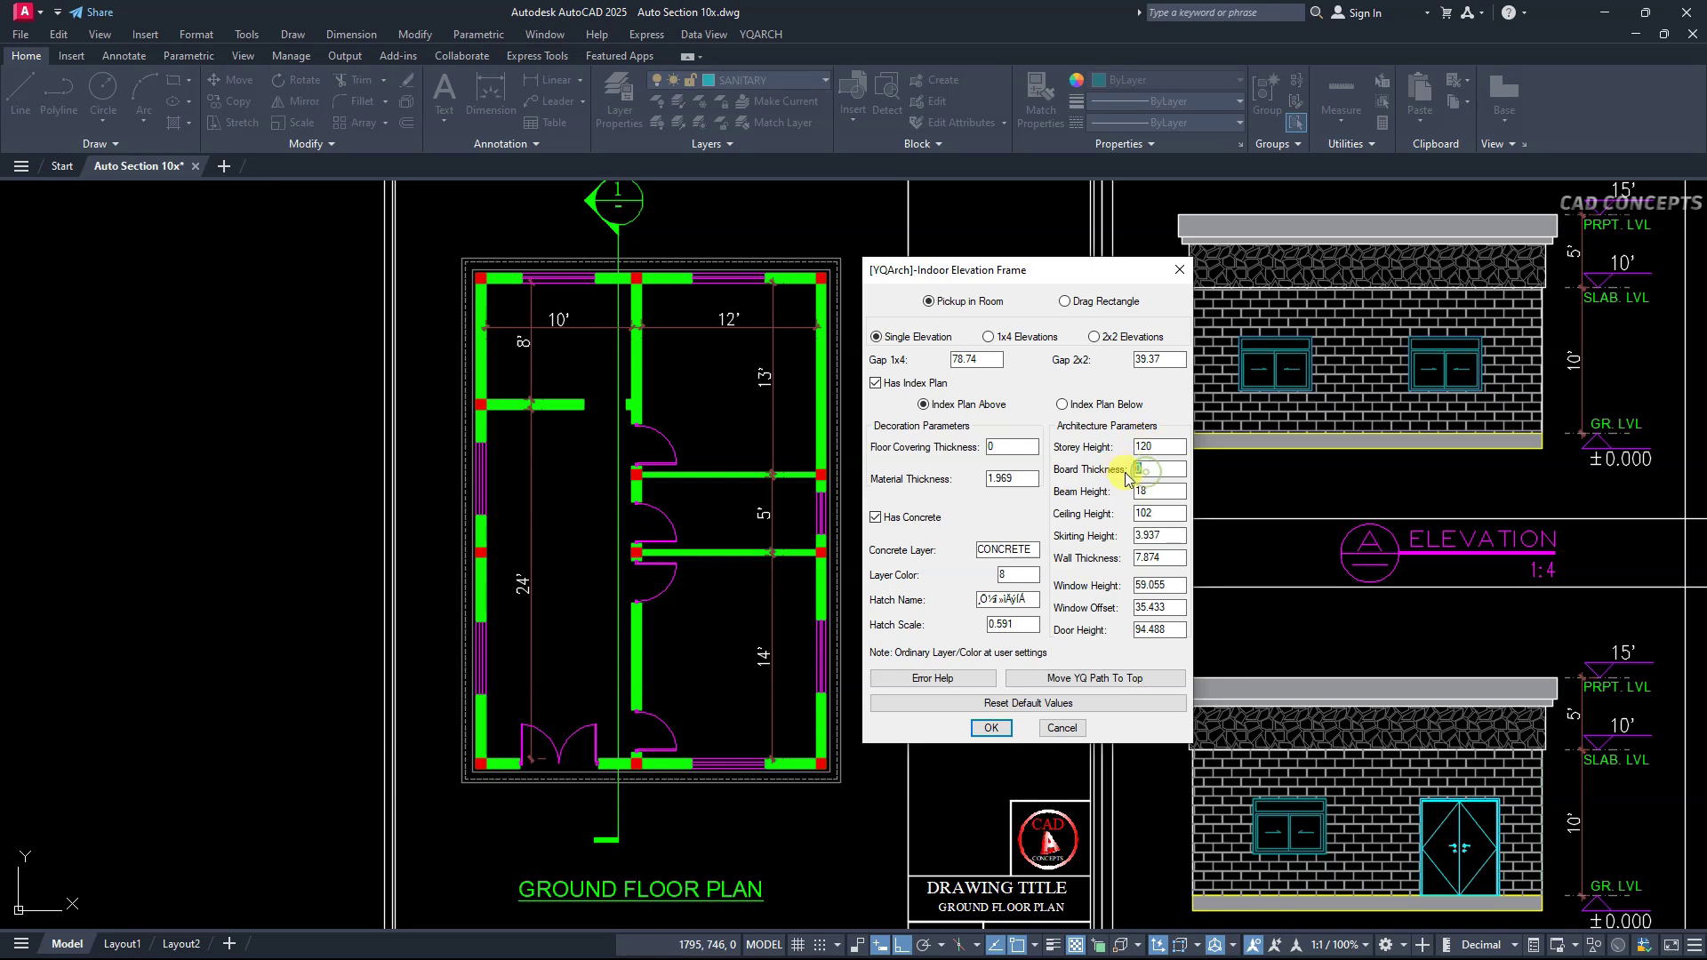
{"action": "type", "text": "9"}
{"action": "key", "text": "BackSpace"}
{"action": "type", "text": "10"}
{"action": "left_click_drag", "start_coordinate": [1136, 537], "coordinate": [1166, 537]}
{"action": "type", "text": "0"}
{"action": "left_click_drag", "start_coordinate": [1135, 558], "coordinate": [1162, 560]}
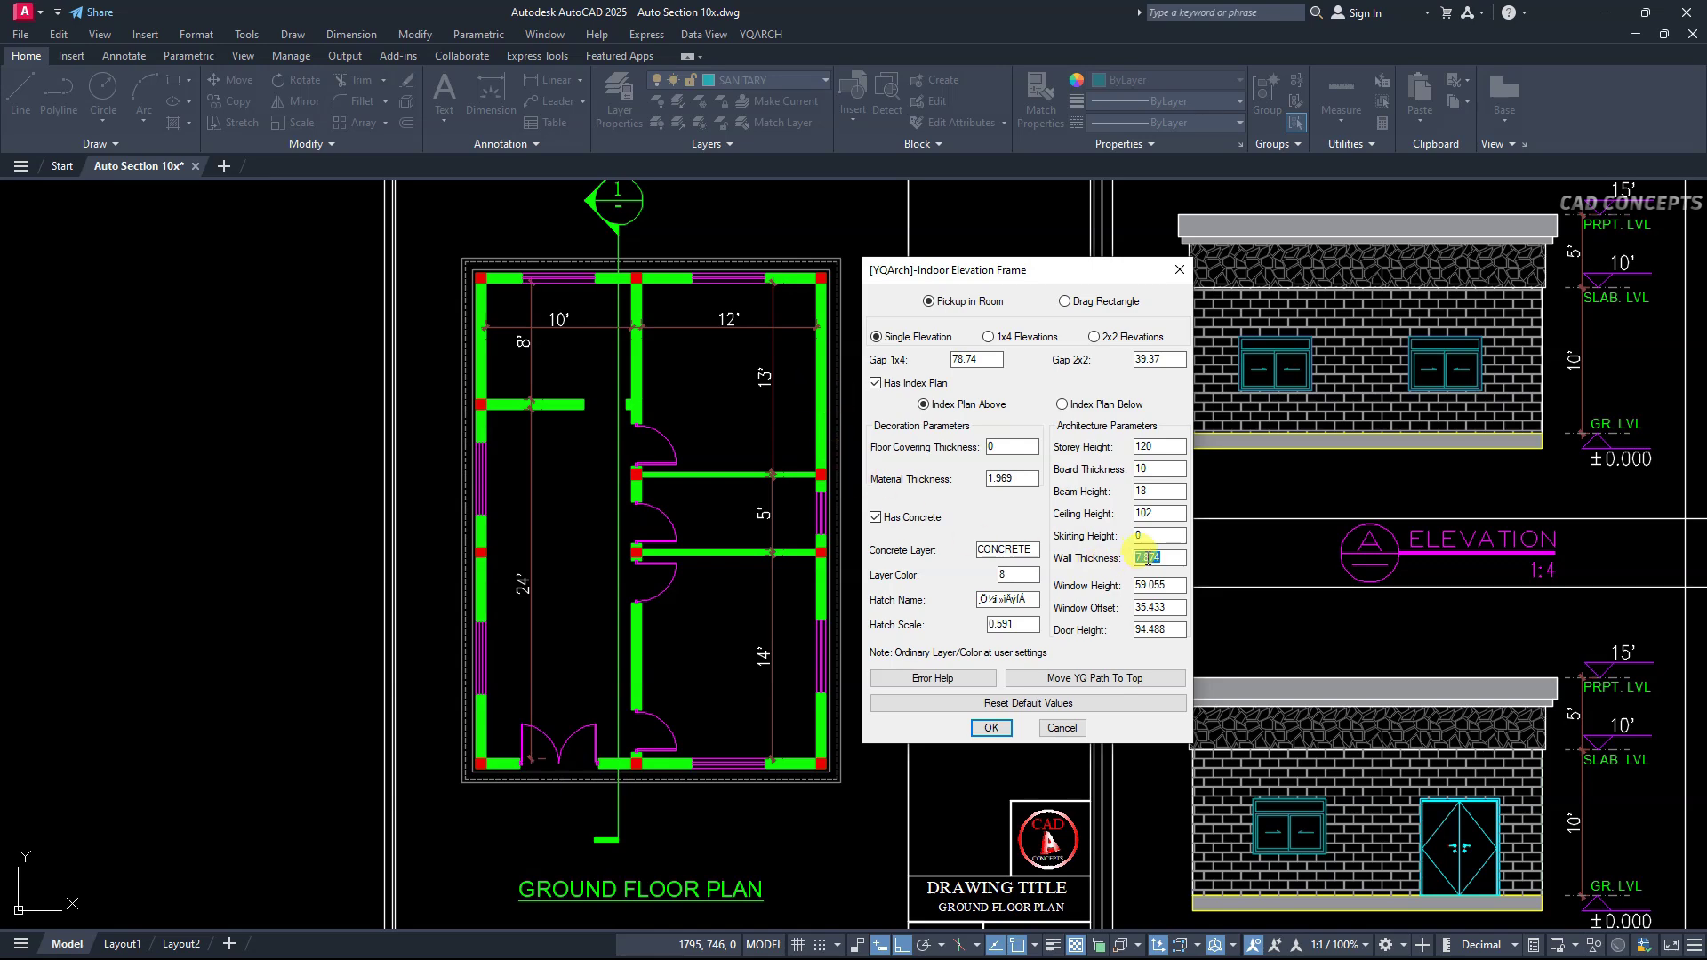
{"action": "type", "text": "9"}
Set the window height to 45, the window offset to 35 and the door height to 80.
{"action": "left_click_drag", "start_coordinate": [1172, 585], "coordinate": [1136, 588]}
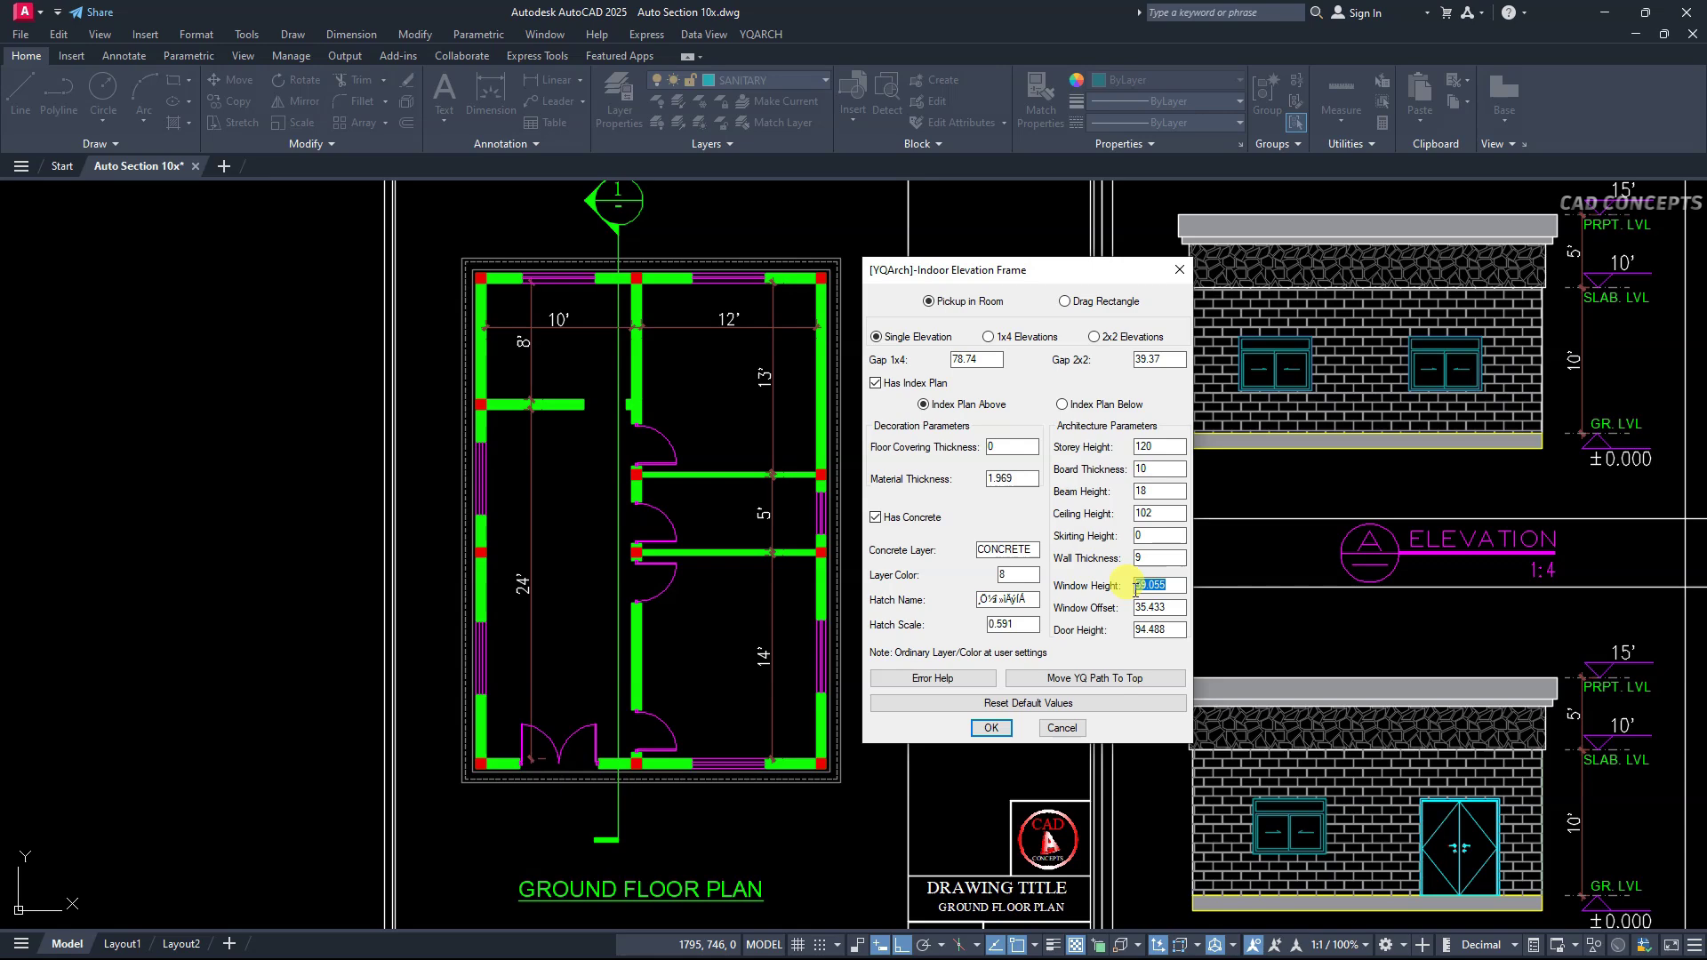
{"action": "type", "text": "45"}
{"action": "left_click_drag", "start_coordinate": [1177, 611], "coordinate": [1135, 610]}
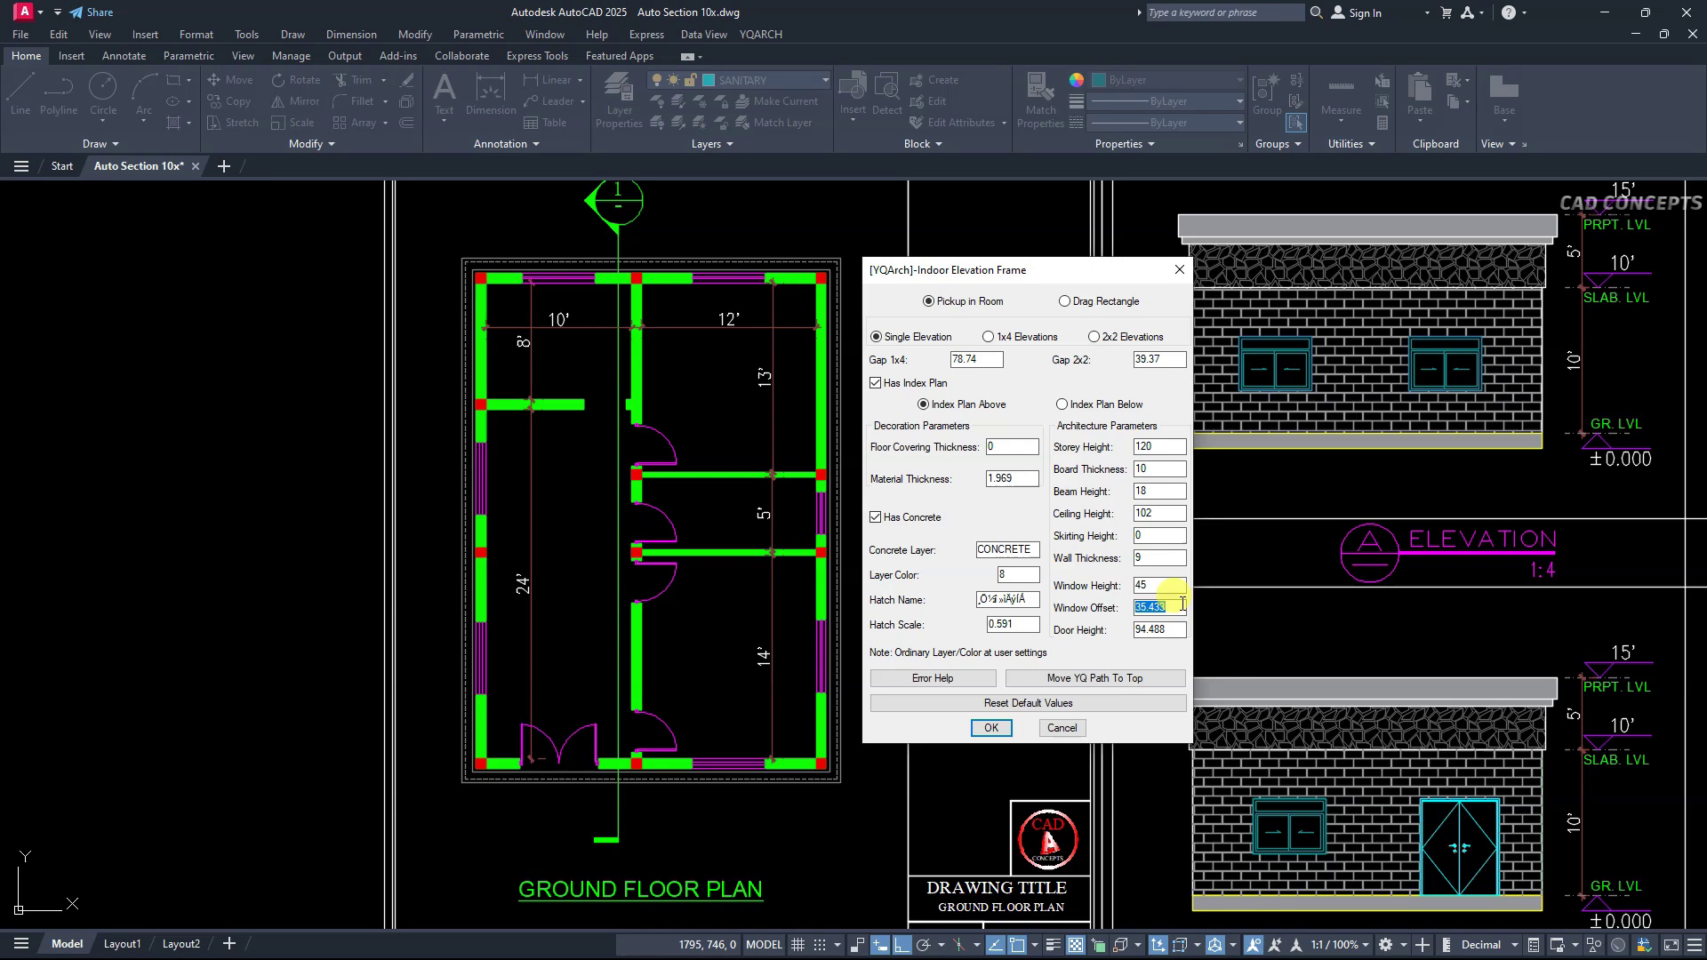
{"action": "type", "text": "35"}
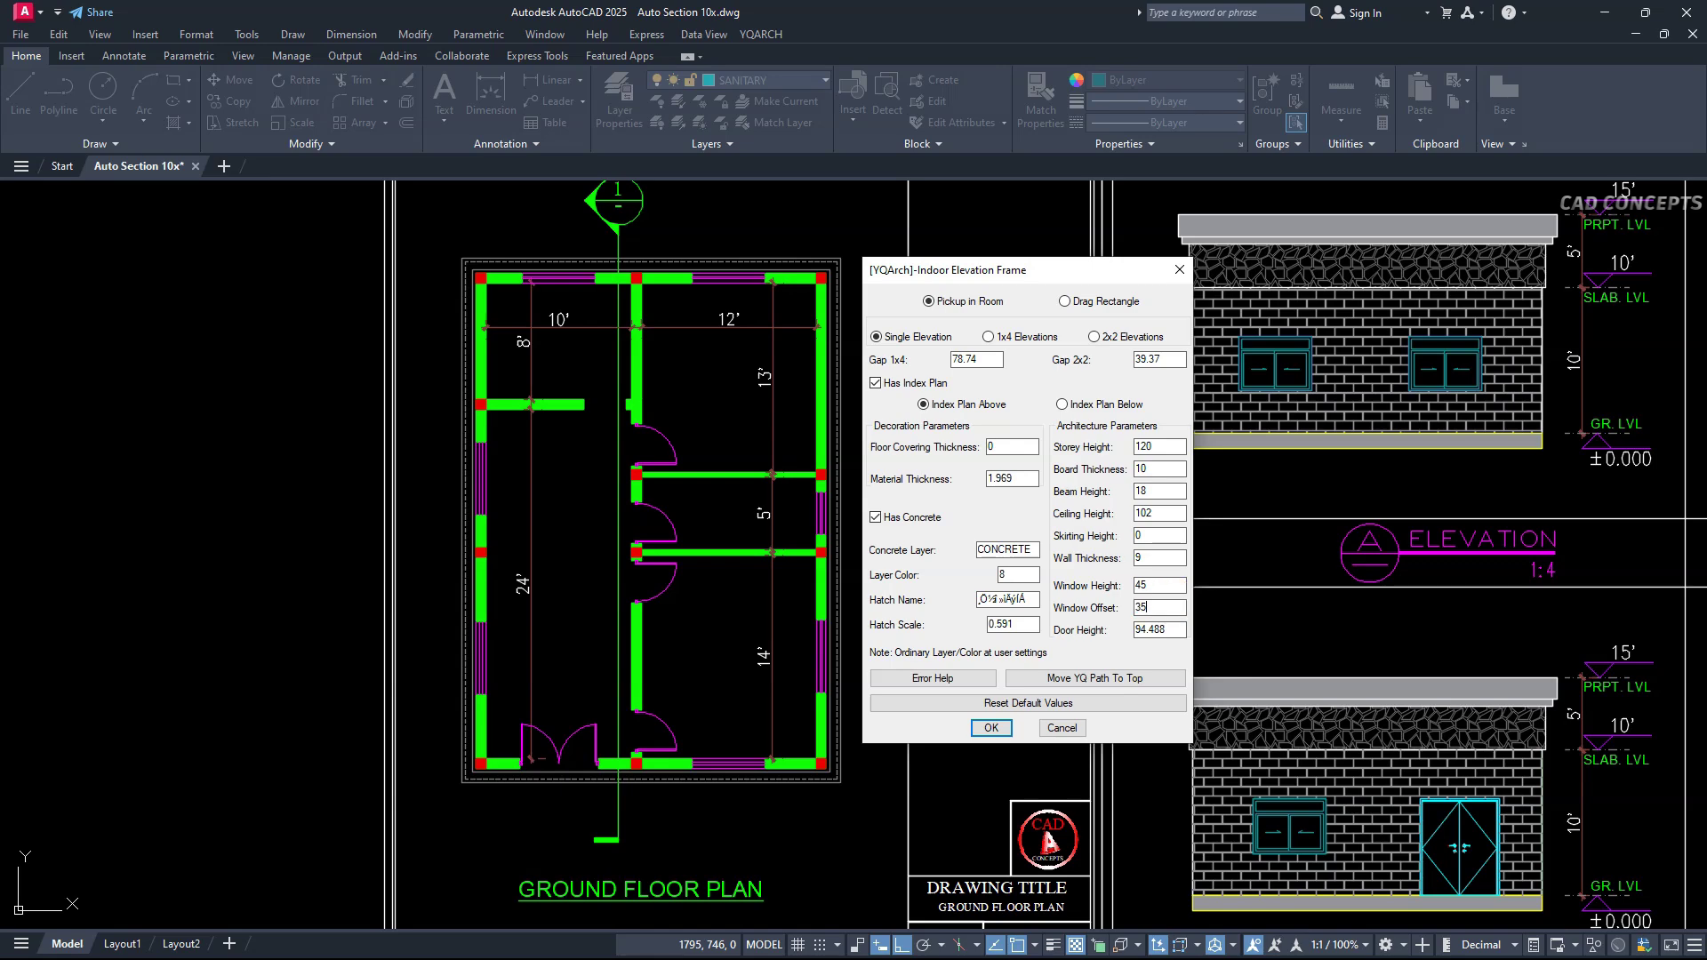
{"action": "double_click", "coordinate": [1172, 632]}
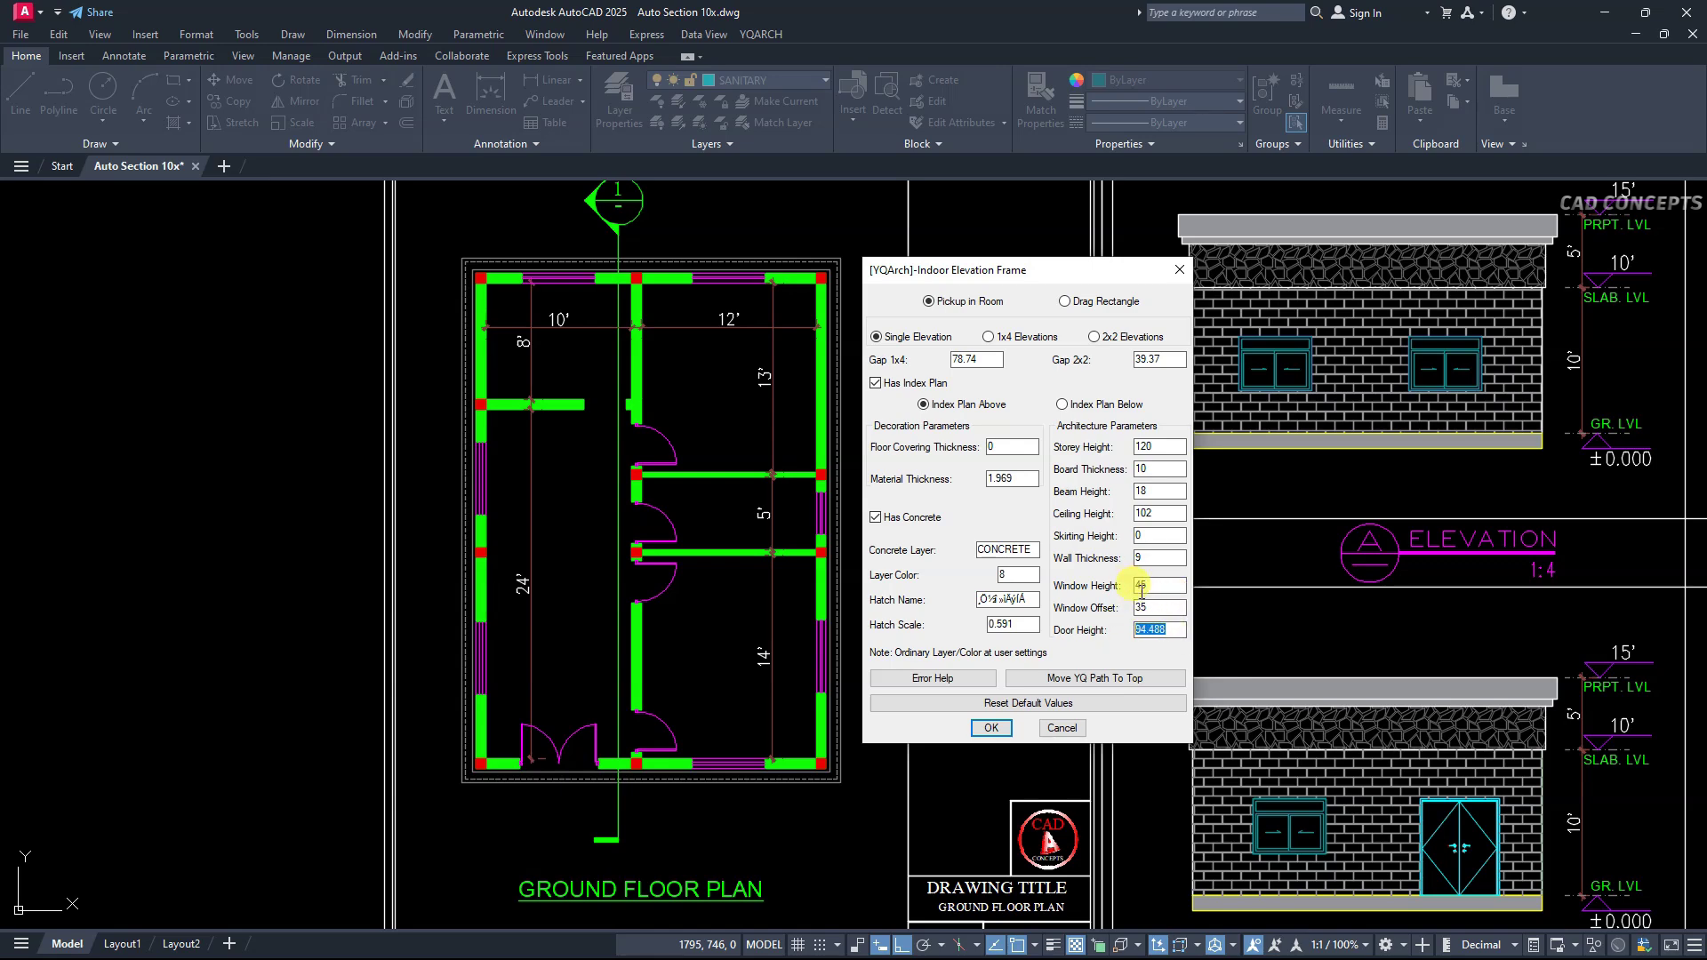
{"action": "type", "text": "80"}
Set the concrete layer color to 9 with a SOLID hatch at scale 0, and accept the elevation frame settings.
{"action": "left_click_drag", "start_coordinate": [1011, 575], "coordinate": [987, 578]}
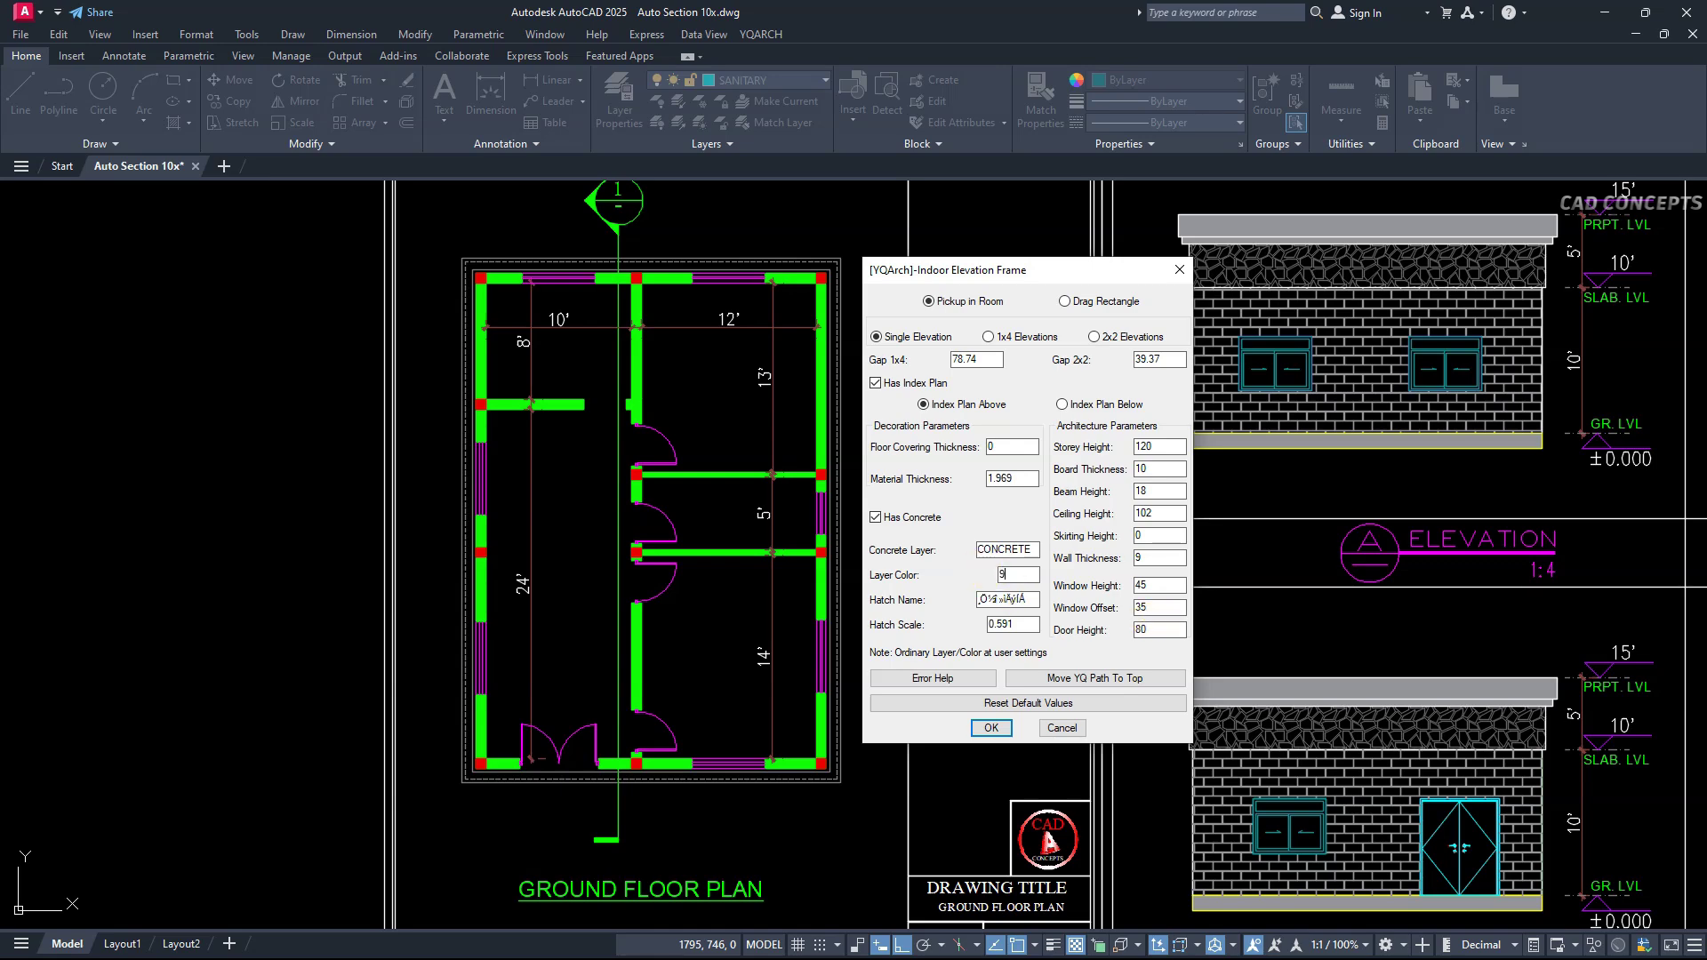
{"action": "type", "text": "9"}
{"action": "left_click_drag", "start_coordinate": [1025, 605], "coordinate": [962, 605]}
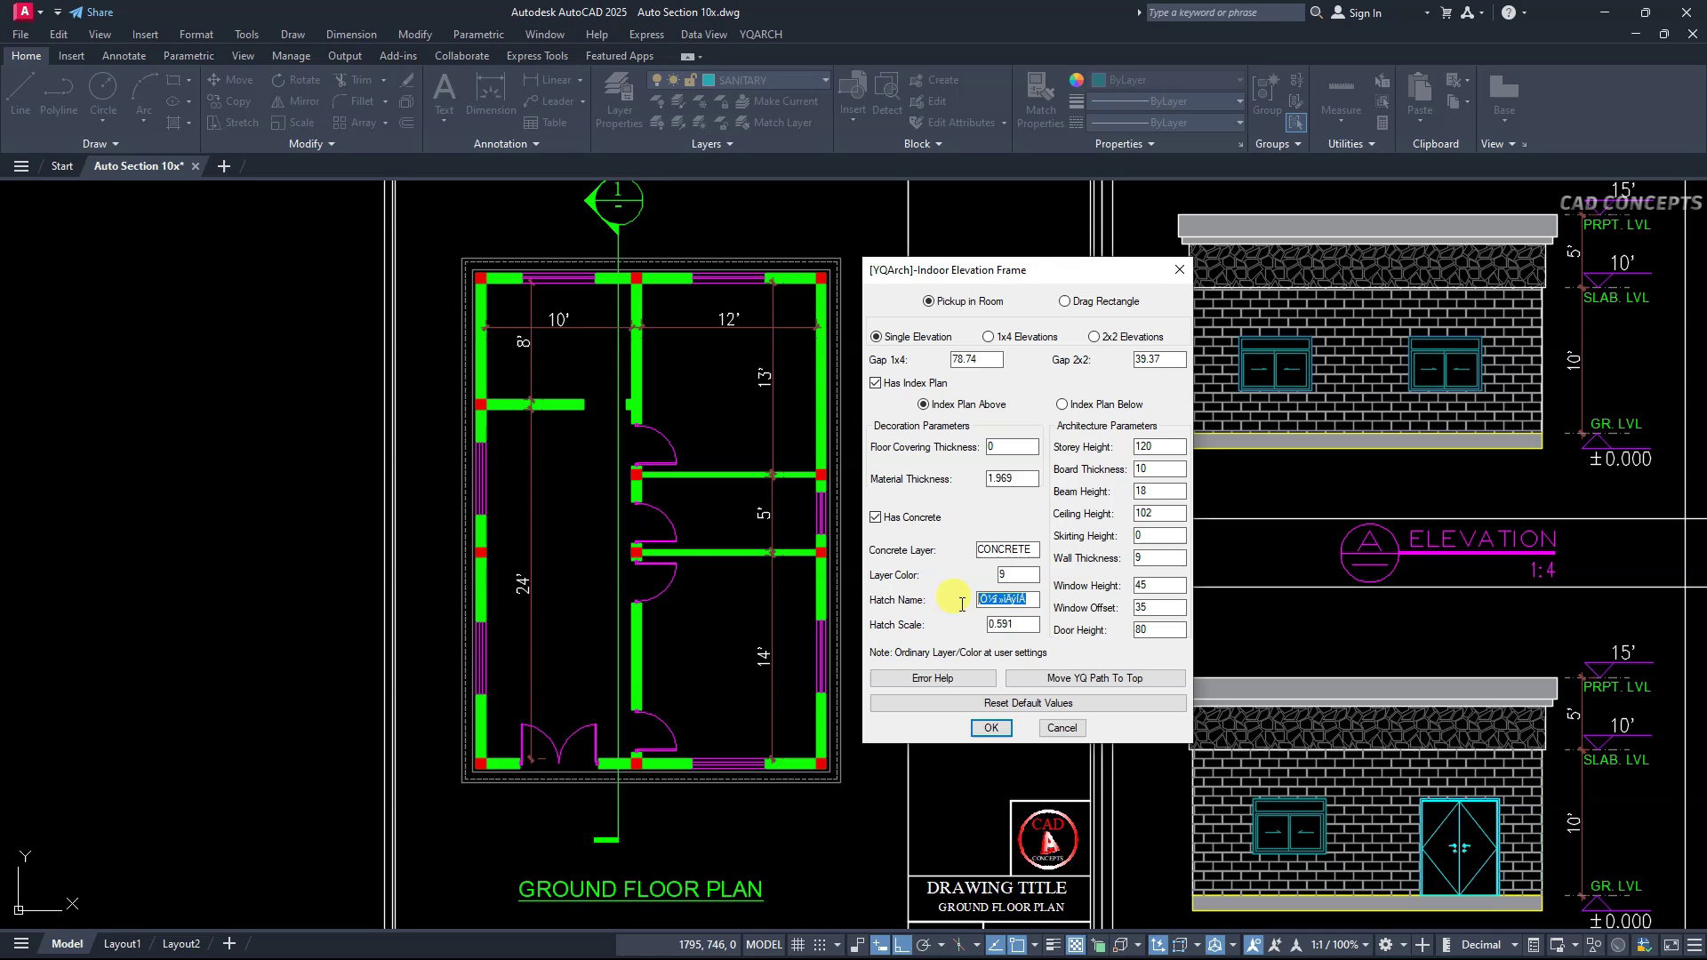
{"action": "type", "text": "SOLID"}
{"action": "left_click_drag", "start_coordinate": [1023, 625], "coordinate": [974, 631]}
{"action": "type", "text": "0"}
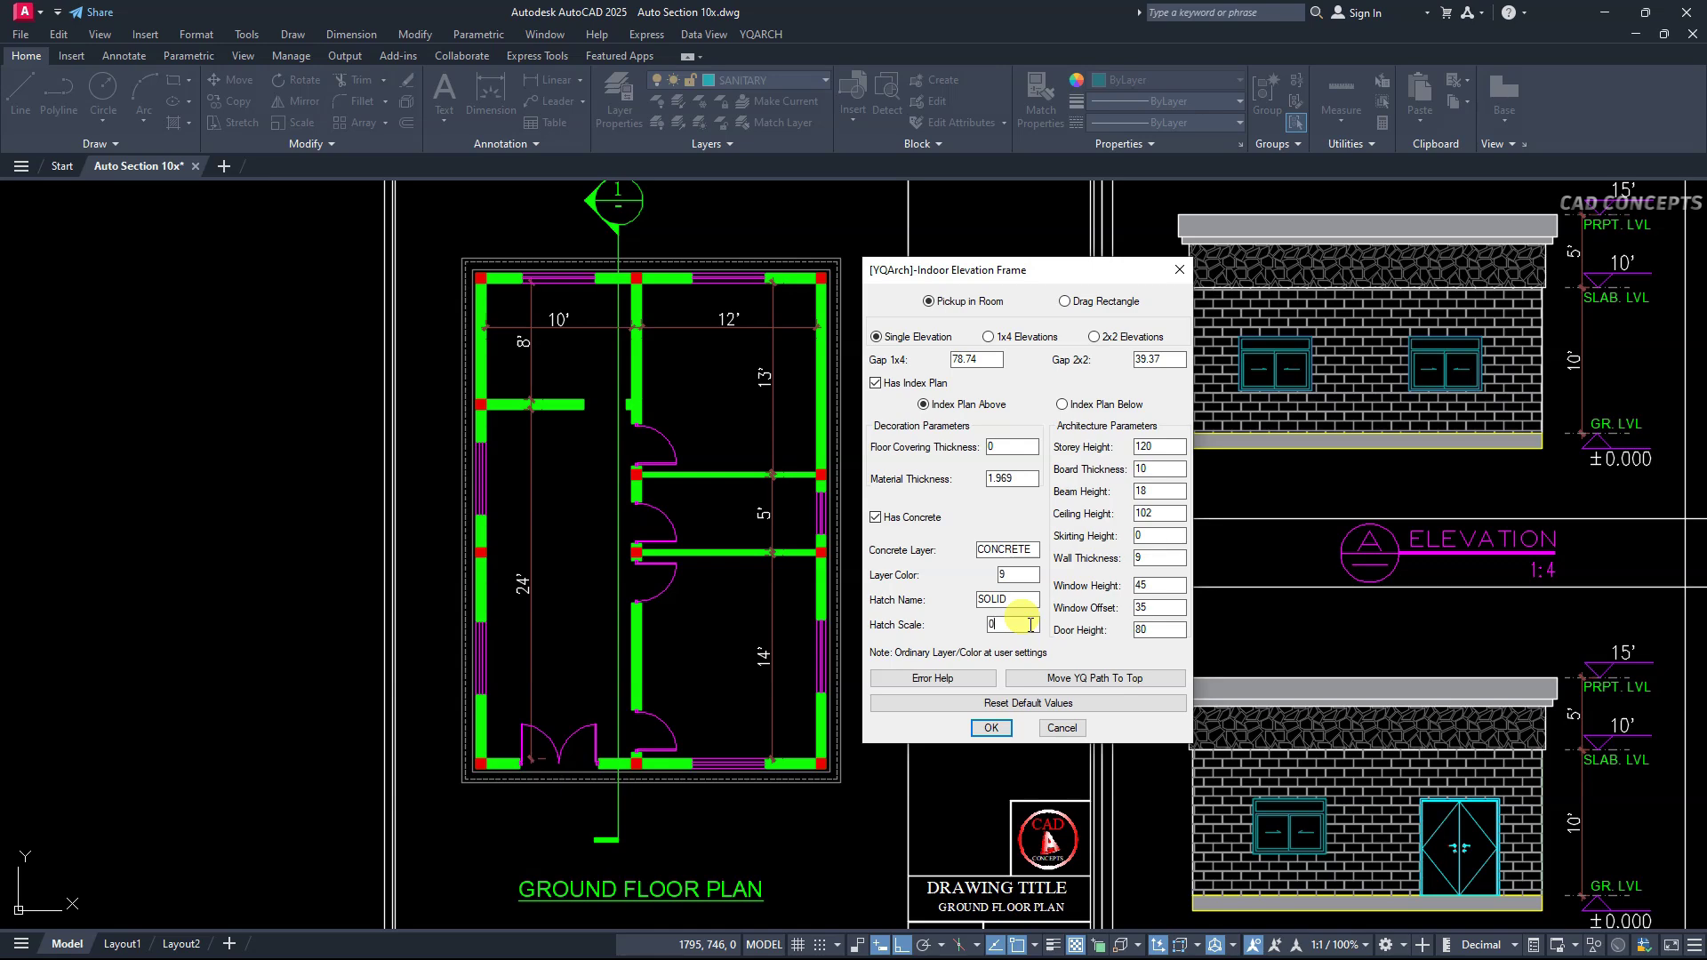
{"action": "left_click", "coordinate": [990, 727]}
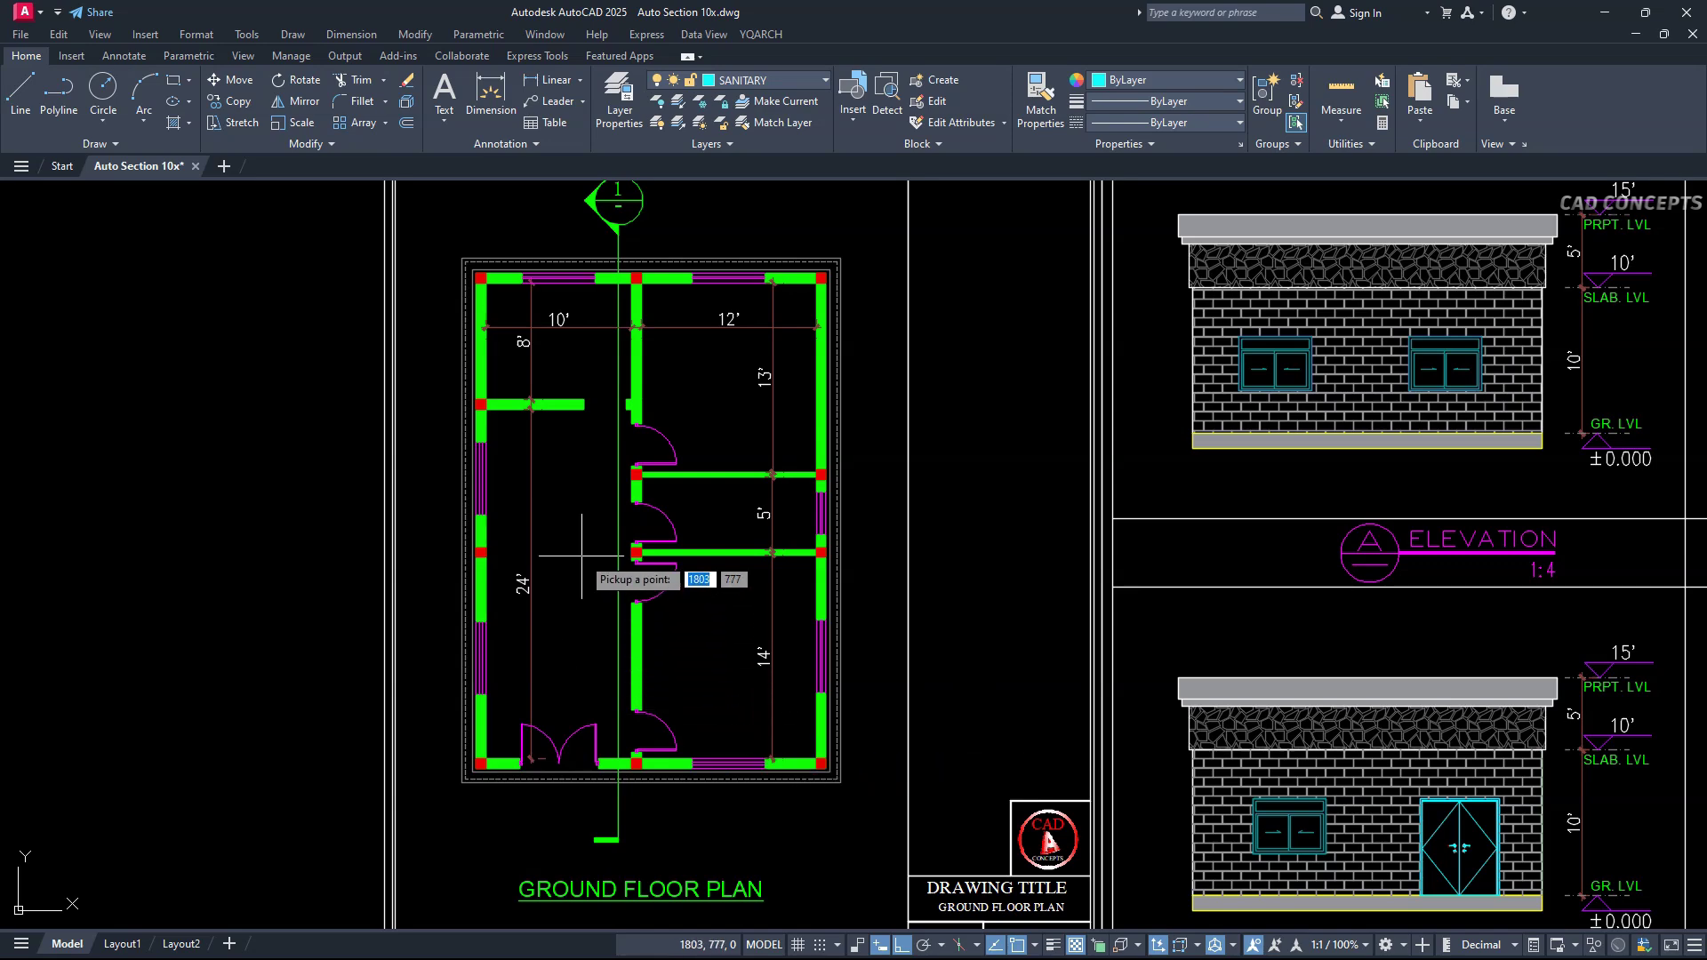
Pick the living and dining space beside the section line and set the elevation direction toward the plan's left exterior wall.
{"action": "scroll", "coordinate": [582, 555], "scroll_direction": "up", "scroll_amount": 1}
{"action": "mouse_move", "coordinate": [581, 556]}
{"action": "middle_mouse_down"}
{"action": "mouse_move", "coordinate": [615, 614]}
{"action": "mouse_move", "coordinate": [655, 614]}
{"action": "middle_mouse_up"}
{"action": "scroll", "coordinate": [615, 614], "scroll_direction": "down", "scroll_amount": 1}
{"action": "left_click", "coordinate": [639, 615]}
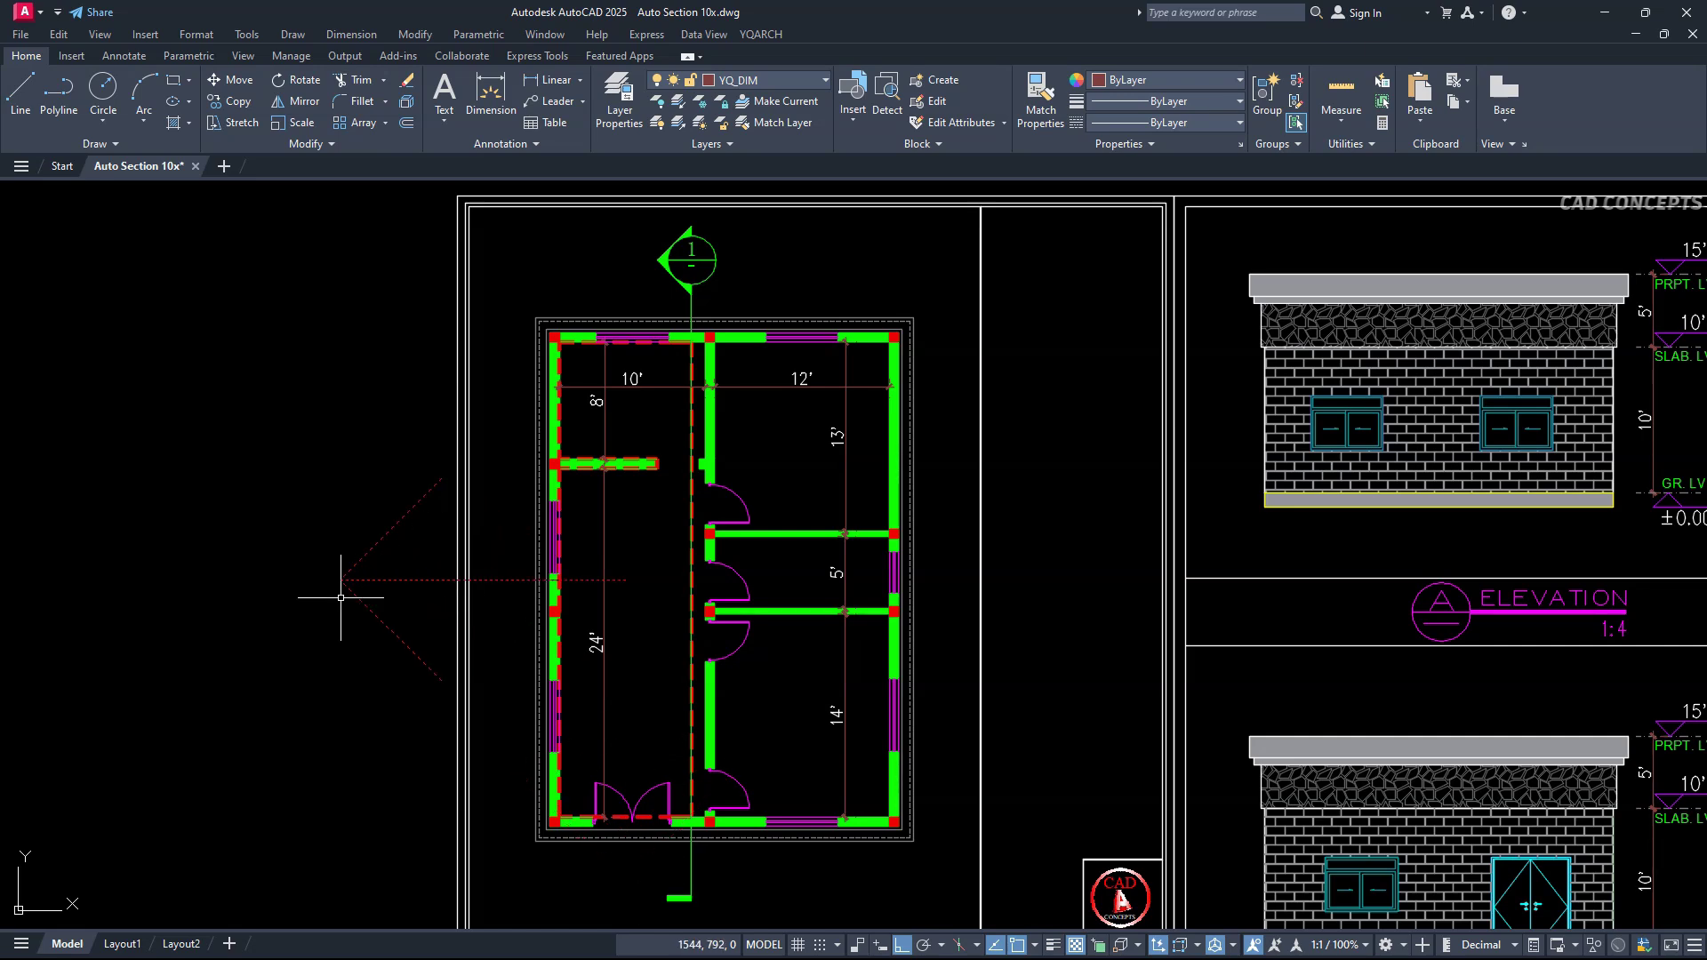
{"action": "left_click", "coordinate": [340, 598]}
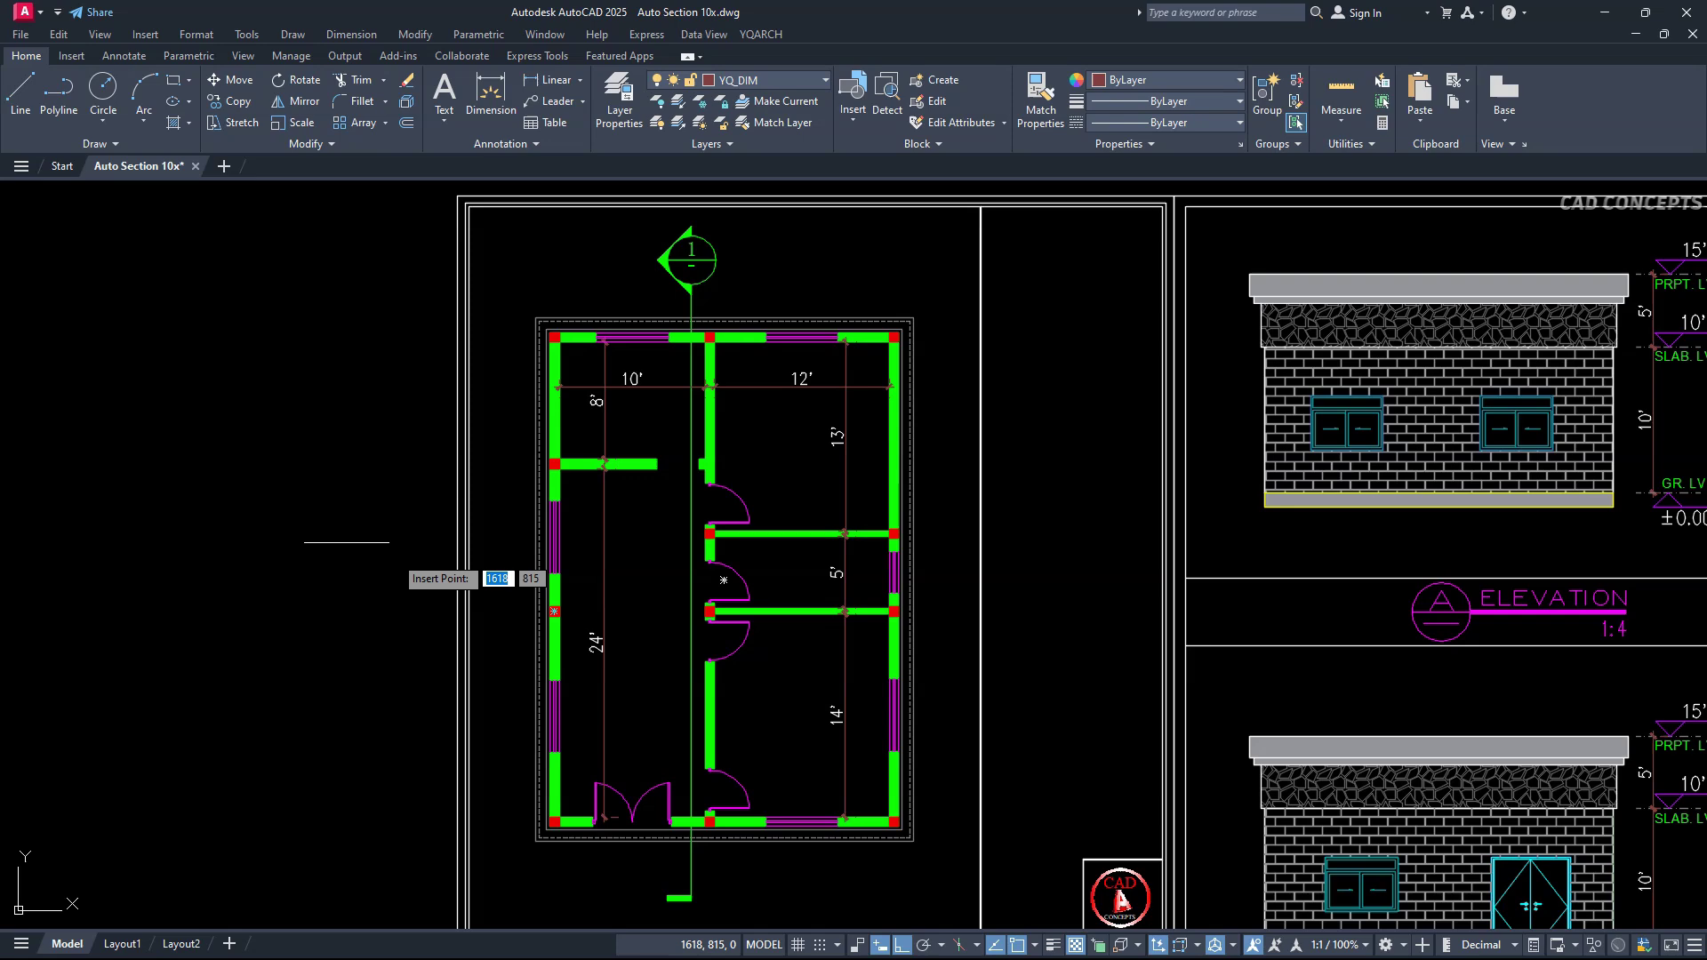
Insert the generated elevation with its index plan in the empty area beside the four-elevation sheet.
{"action": "scroll", "coordinate": [145, 459], "scroll_direction": "down", "scroll_amount": 4}
{"action": "middle_click_drag", "start_coordinate": [1222, 779], "coordinate": [847, 779]}
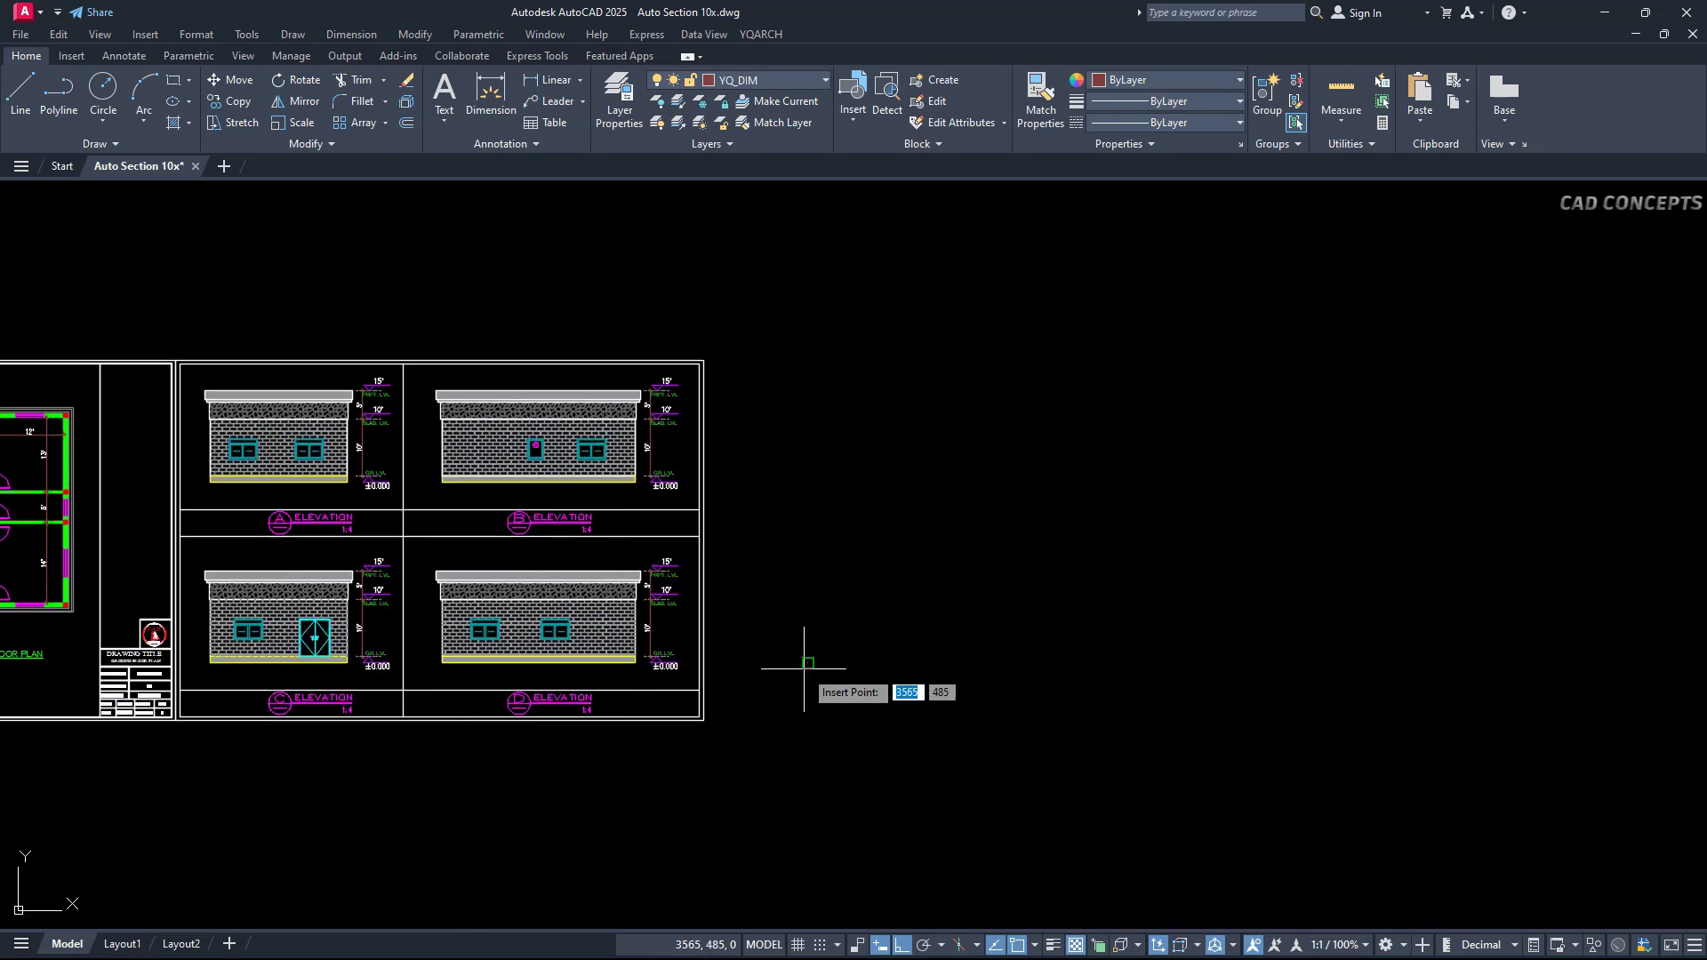
{"action": "scroll", "coordinate": [804, 668], "scroll_direction": "up", "scroll_amount": 4}
{"action": "middle_click_drag", "start_coordinate": [804, 669], "coordinate": [813, 714]}
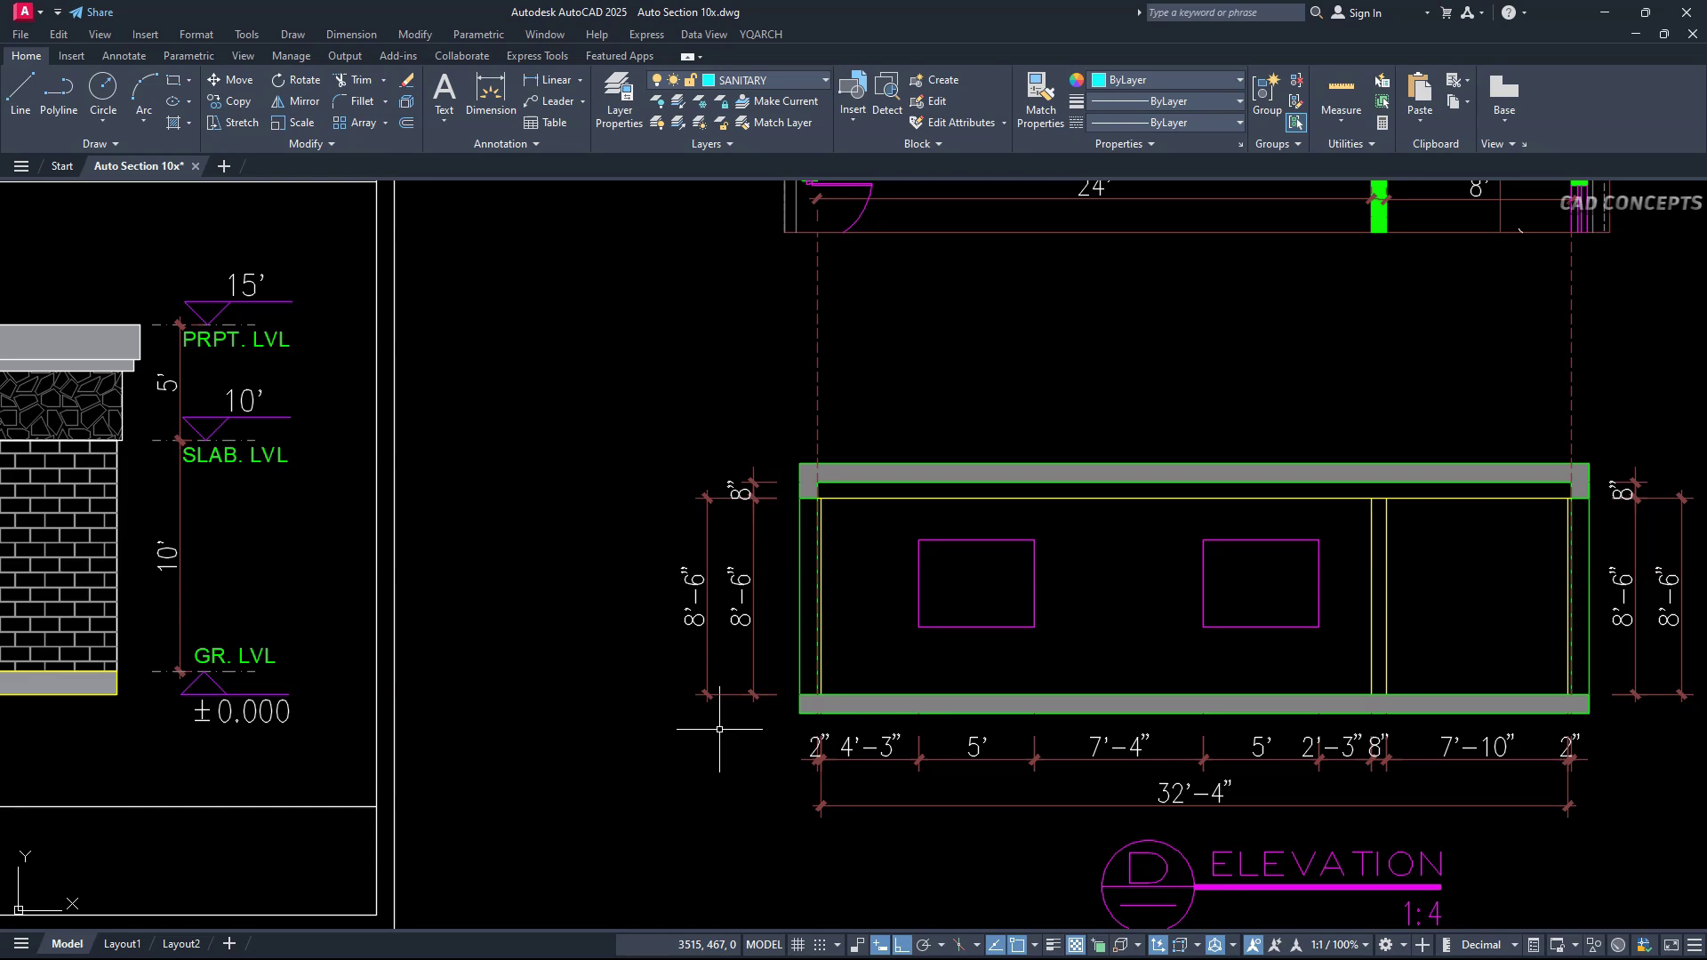
Remove the yellow vertical finish lines along the inner faces of the section's end walls.
{"action": "scroll", "coordinate": [719, 729], "scroll_direction": "down", "scroll_amount": 2}
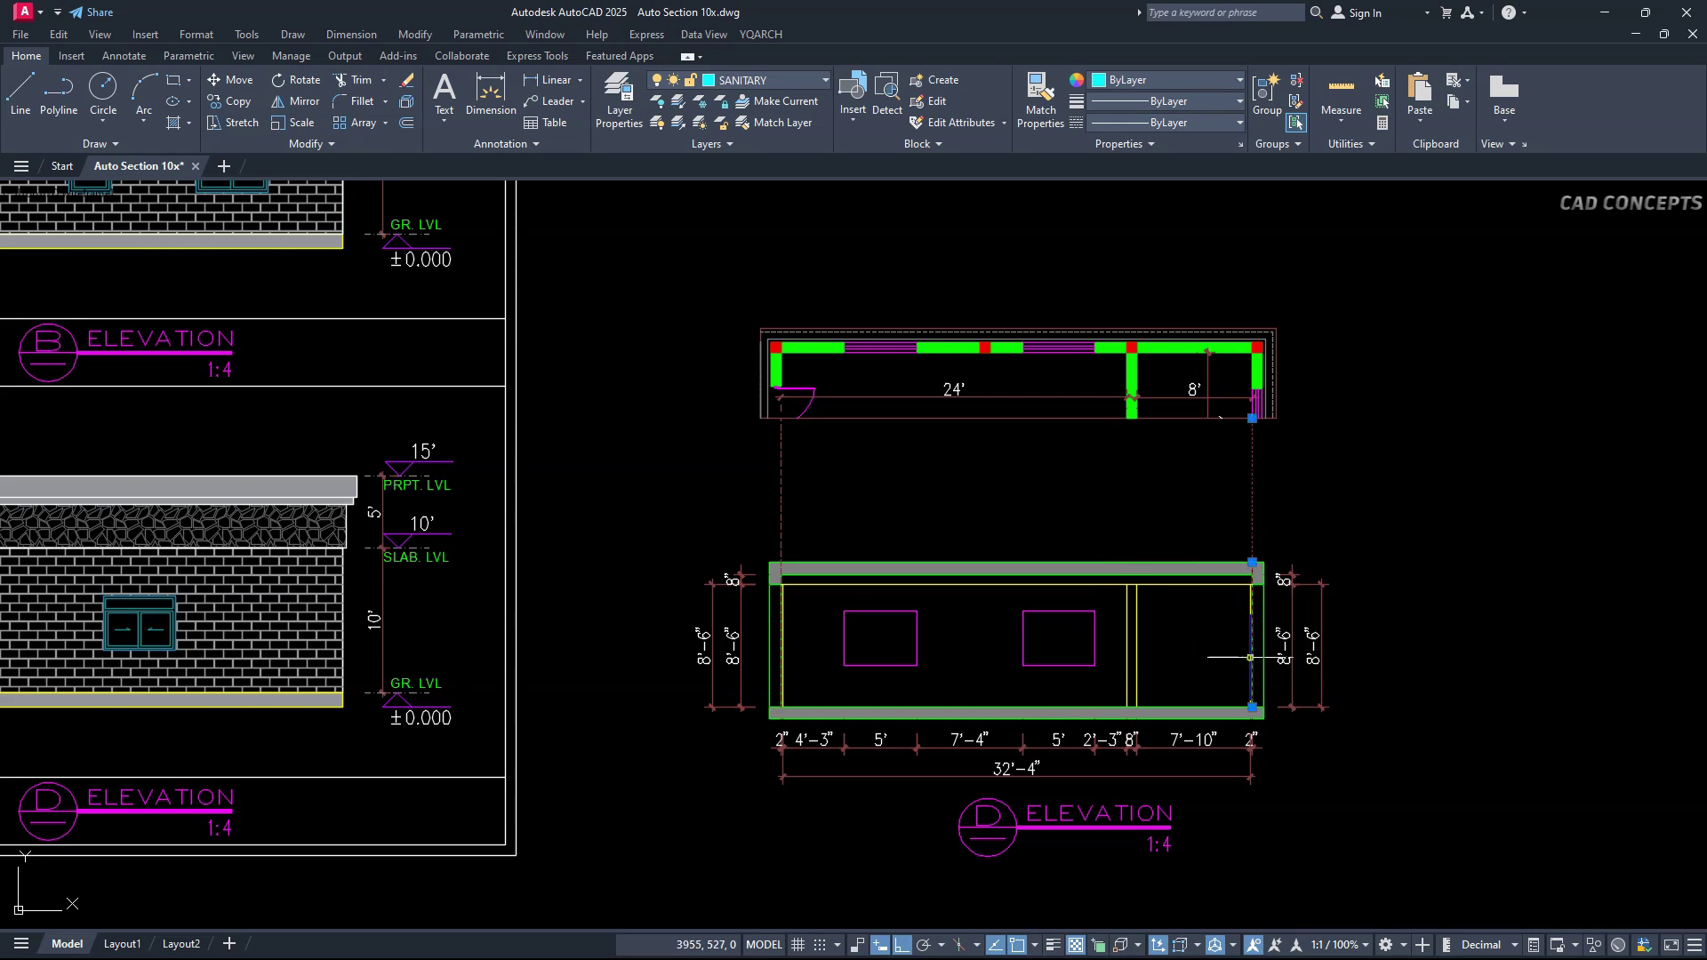
{"action": "scroll", "coordinate": [1250, 658], "scroll_direction": "up", "scroll_amount": 2}
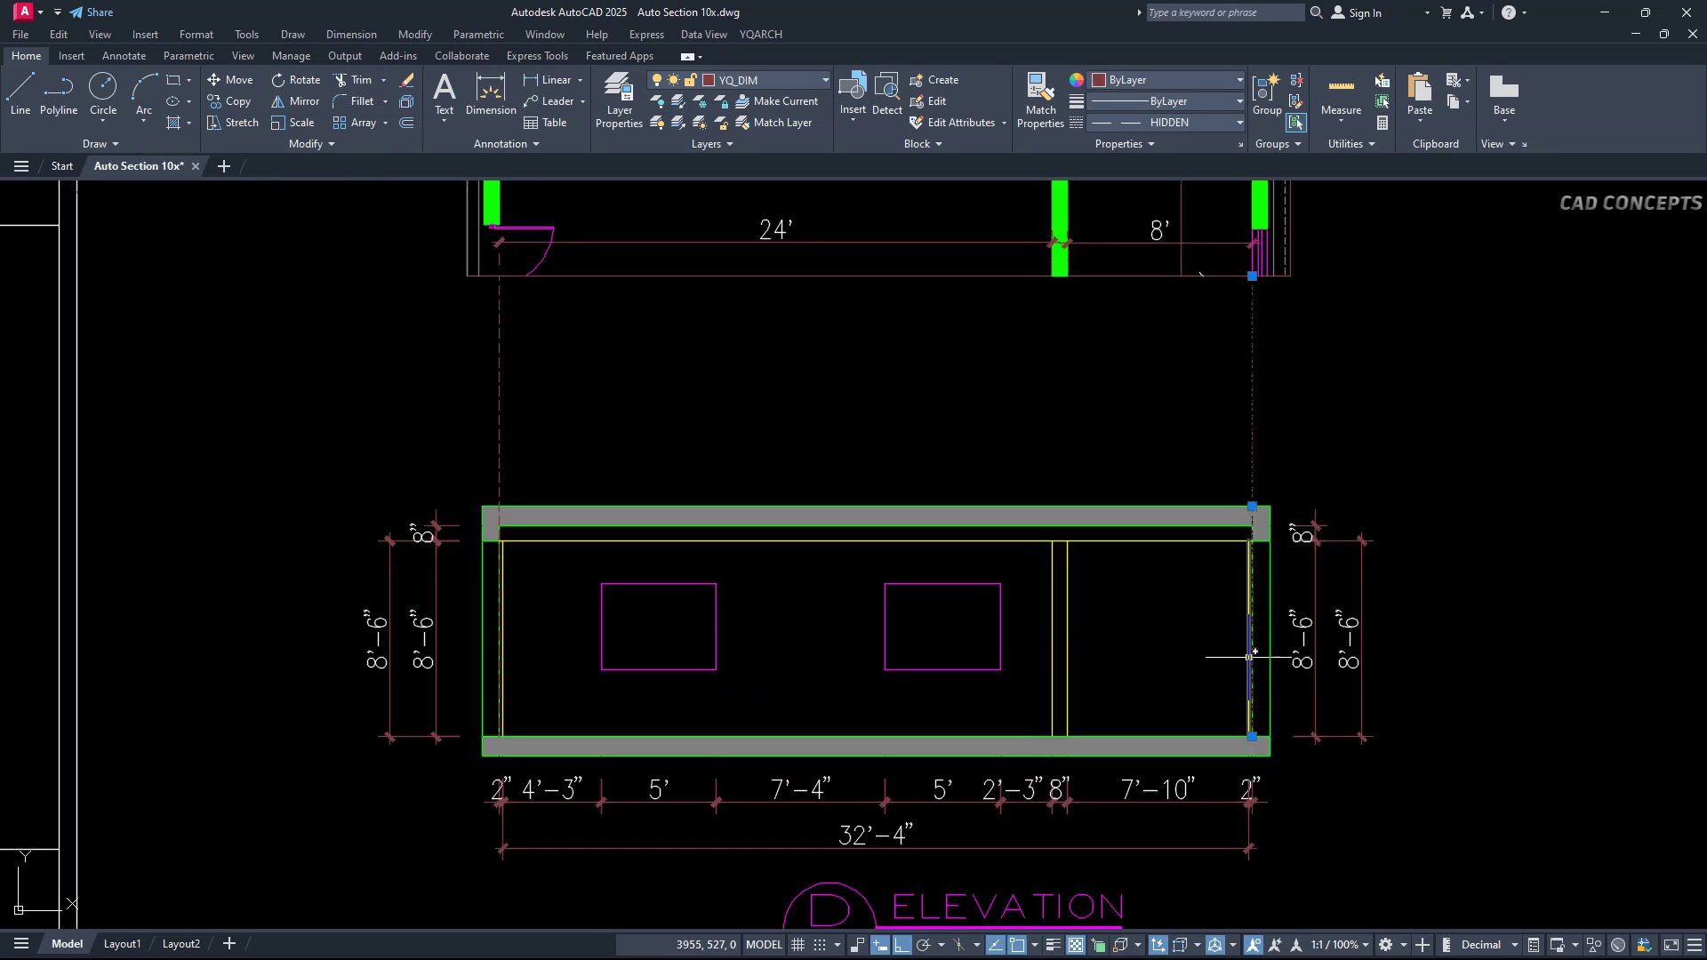
{"action": "left_click", "coordinate": [1247, 648]}
{"action": "scroll", "coordinate": [518, 671], "scroll_direction": "down", "scroll_amount": 2}
Convert the section's two window rectangles into sliding window elevations with the WDE command's Rectangles to WINDOWS option.
{"action": "type", "text": "WDE"}
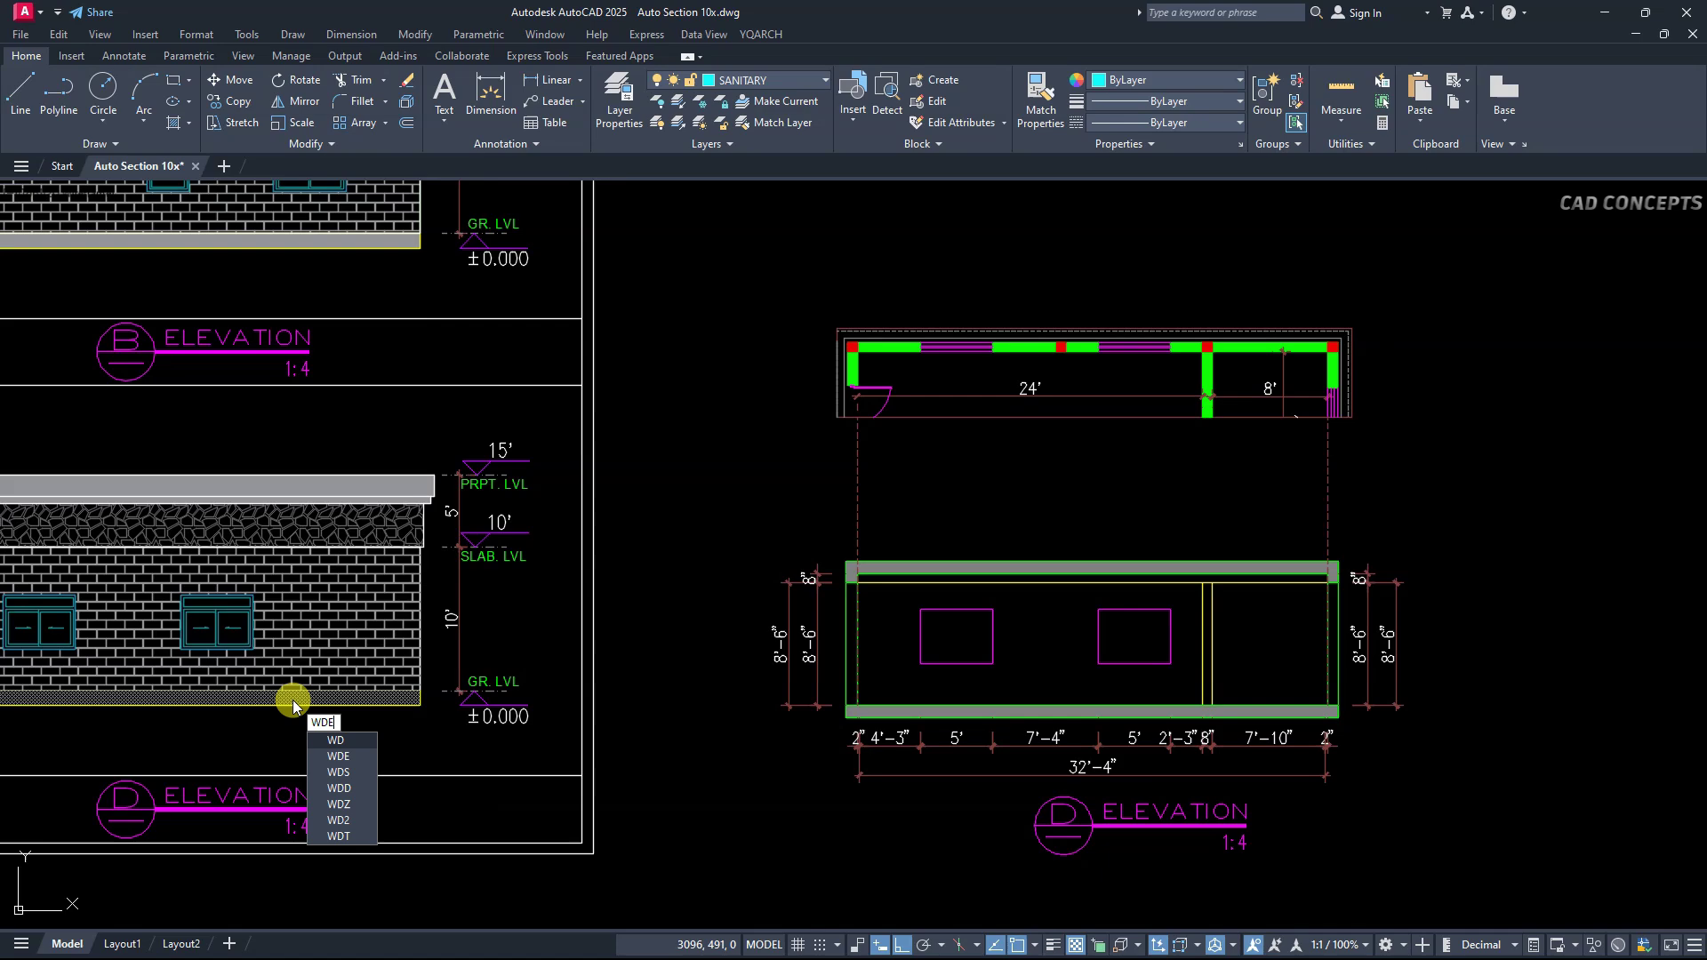
{"action": "key", "text": "Return"}
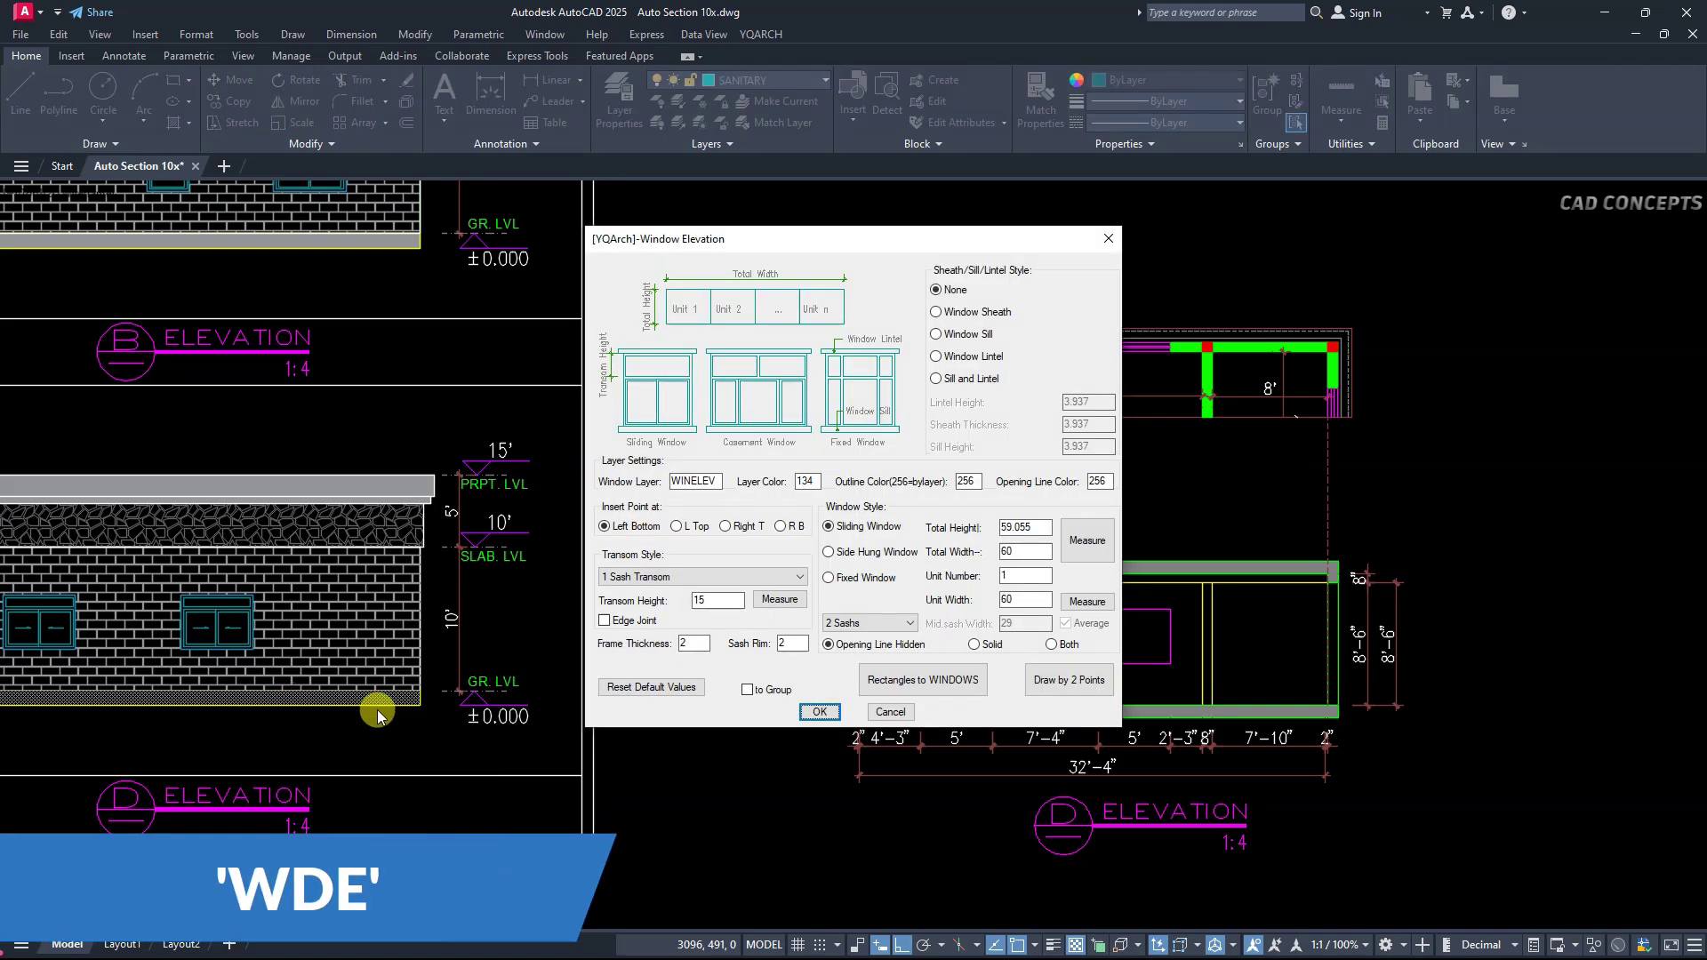
{"action": "left_click", "coordinate": [923, 679]}
{"action": "left_click", "coordinate": [875, 678]}
{"action": "left_click", "coordinate": [1170, 602]}
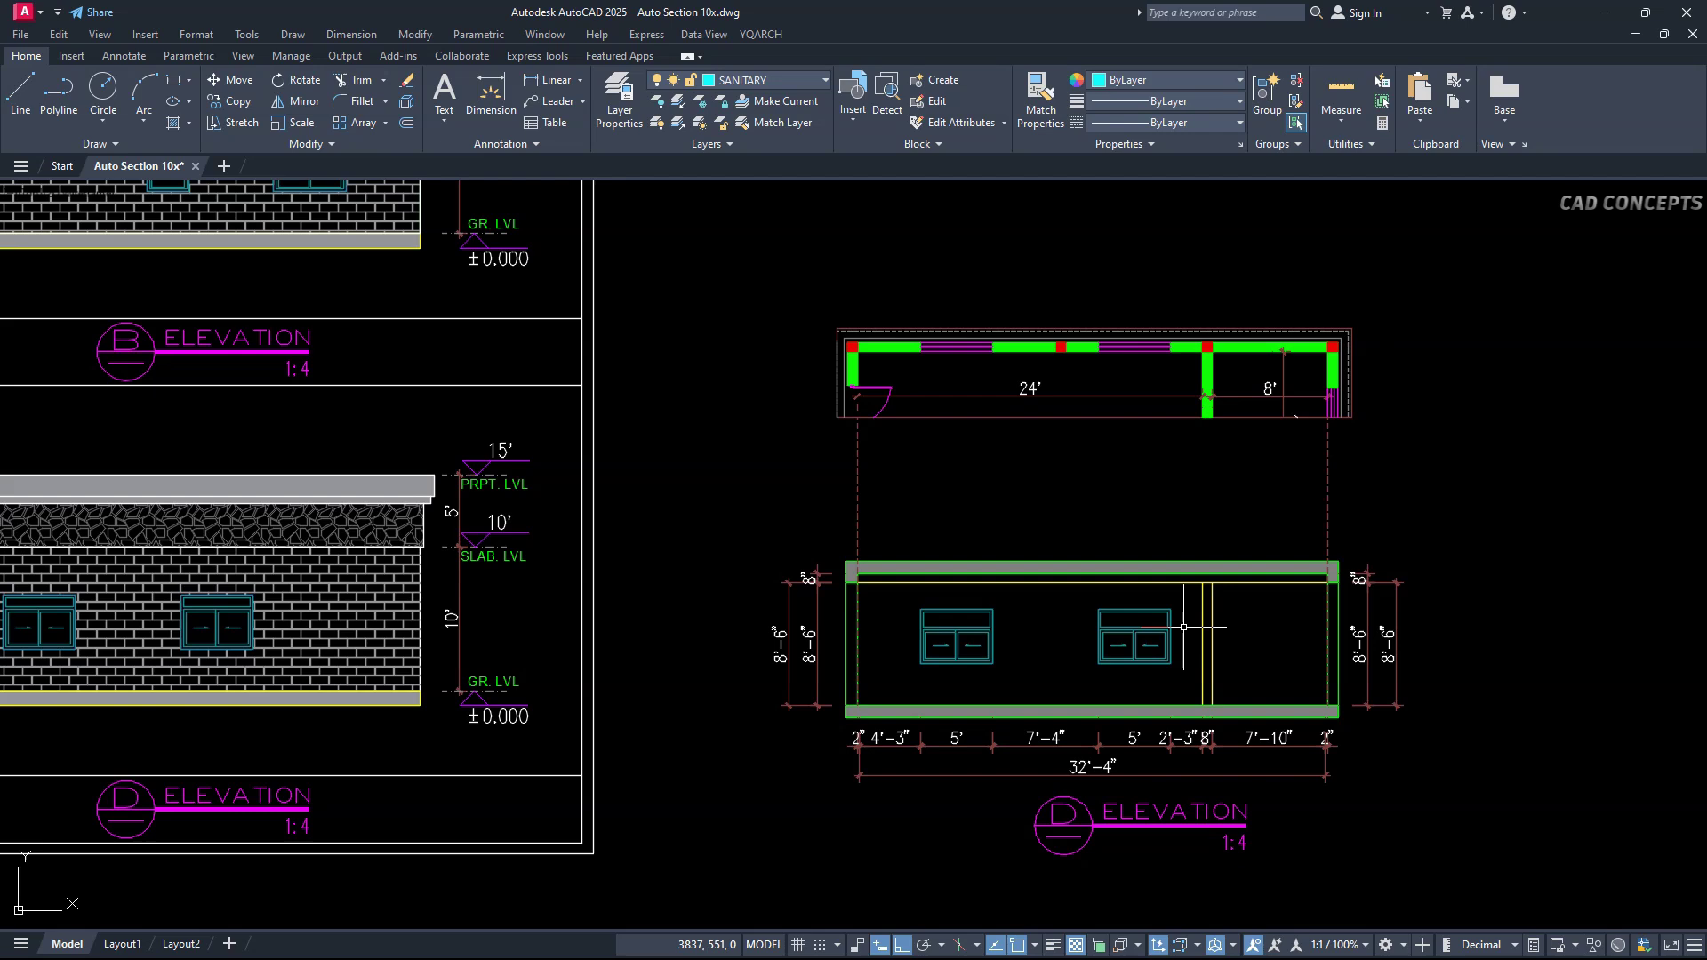
Match the section's end wall lines to Elevation D's white outline, and the roof and floor slab outlines to the yellow ceiling line.
{"action": "scroll", "coordinate": [1184, 627], "scroll_direction": "up", "scroll_amount": 2}
{"action": "middle_click_drag", "start_coordinate": [1183, 627], "coordinate": [992, 646]}
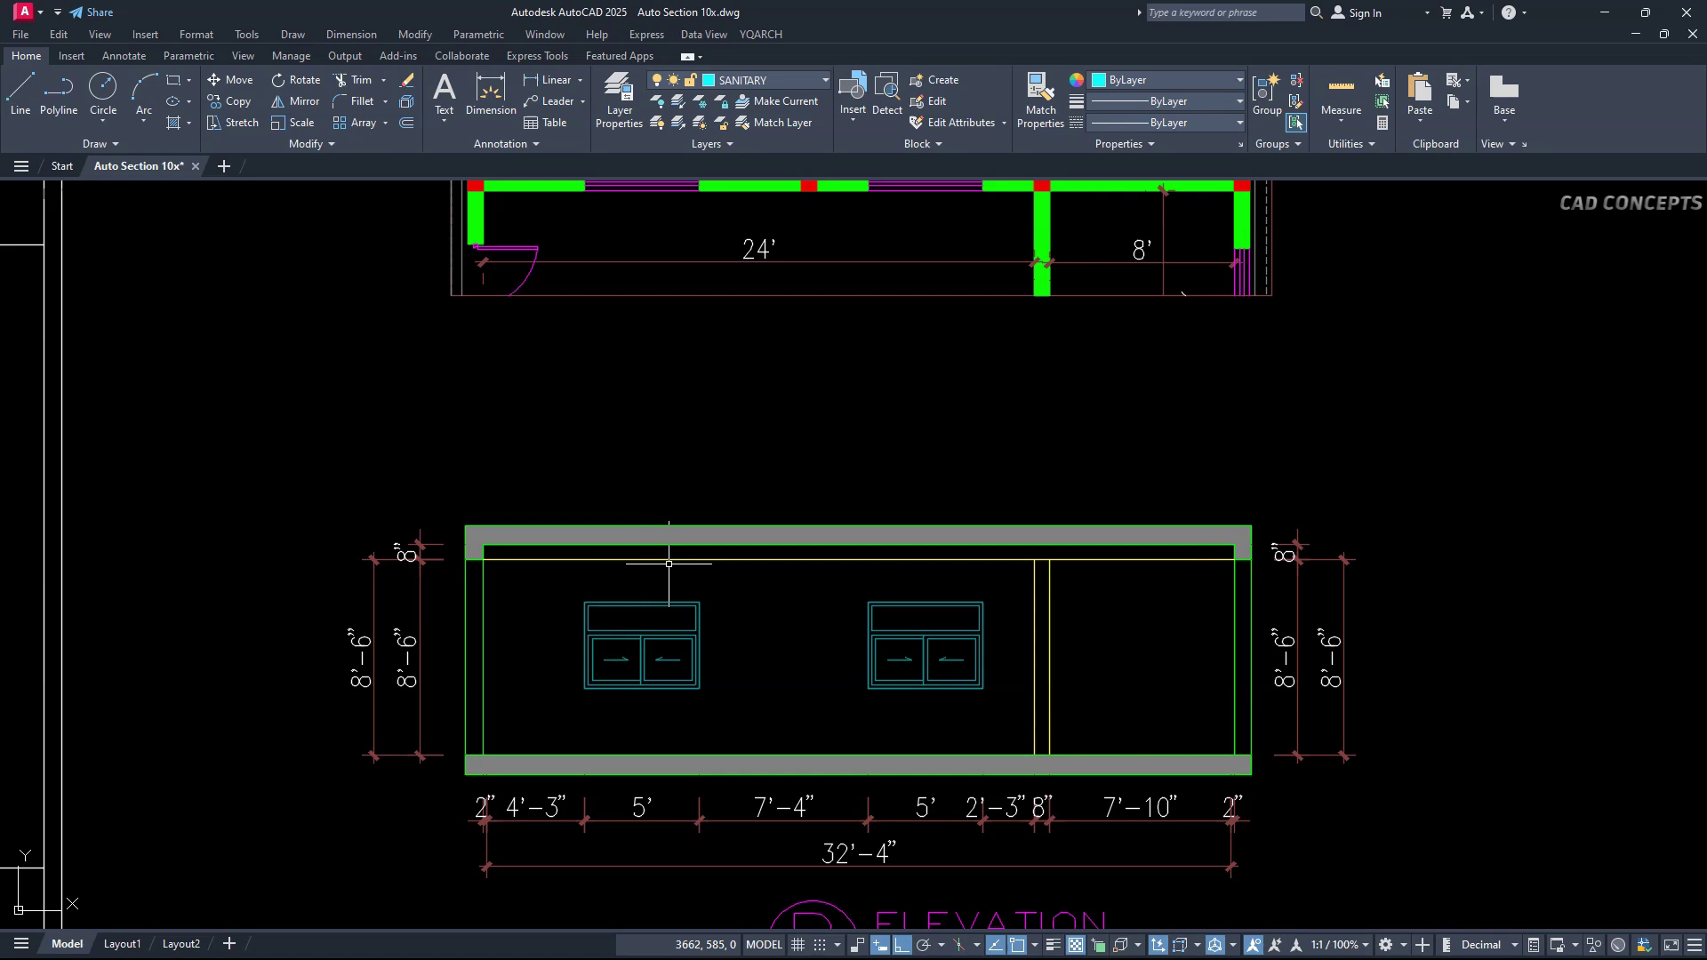
{"action": "scroll", "coordinate": [1080, 537], "scroll_direction": "down", "scroll_amount": 2}
{"action": "left_click", "coordinate": [274, 501]}
{"action": "type", "text": "ma"}
{"action": "key", "text": "space"}
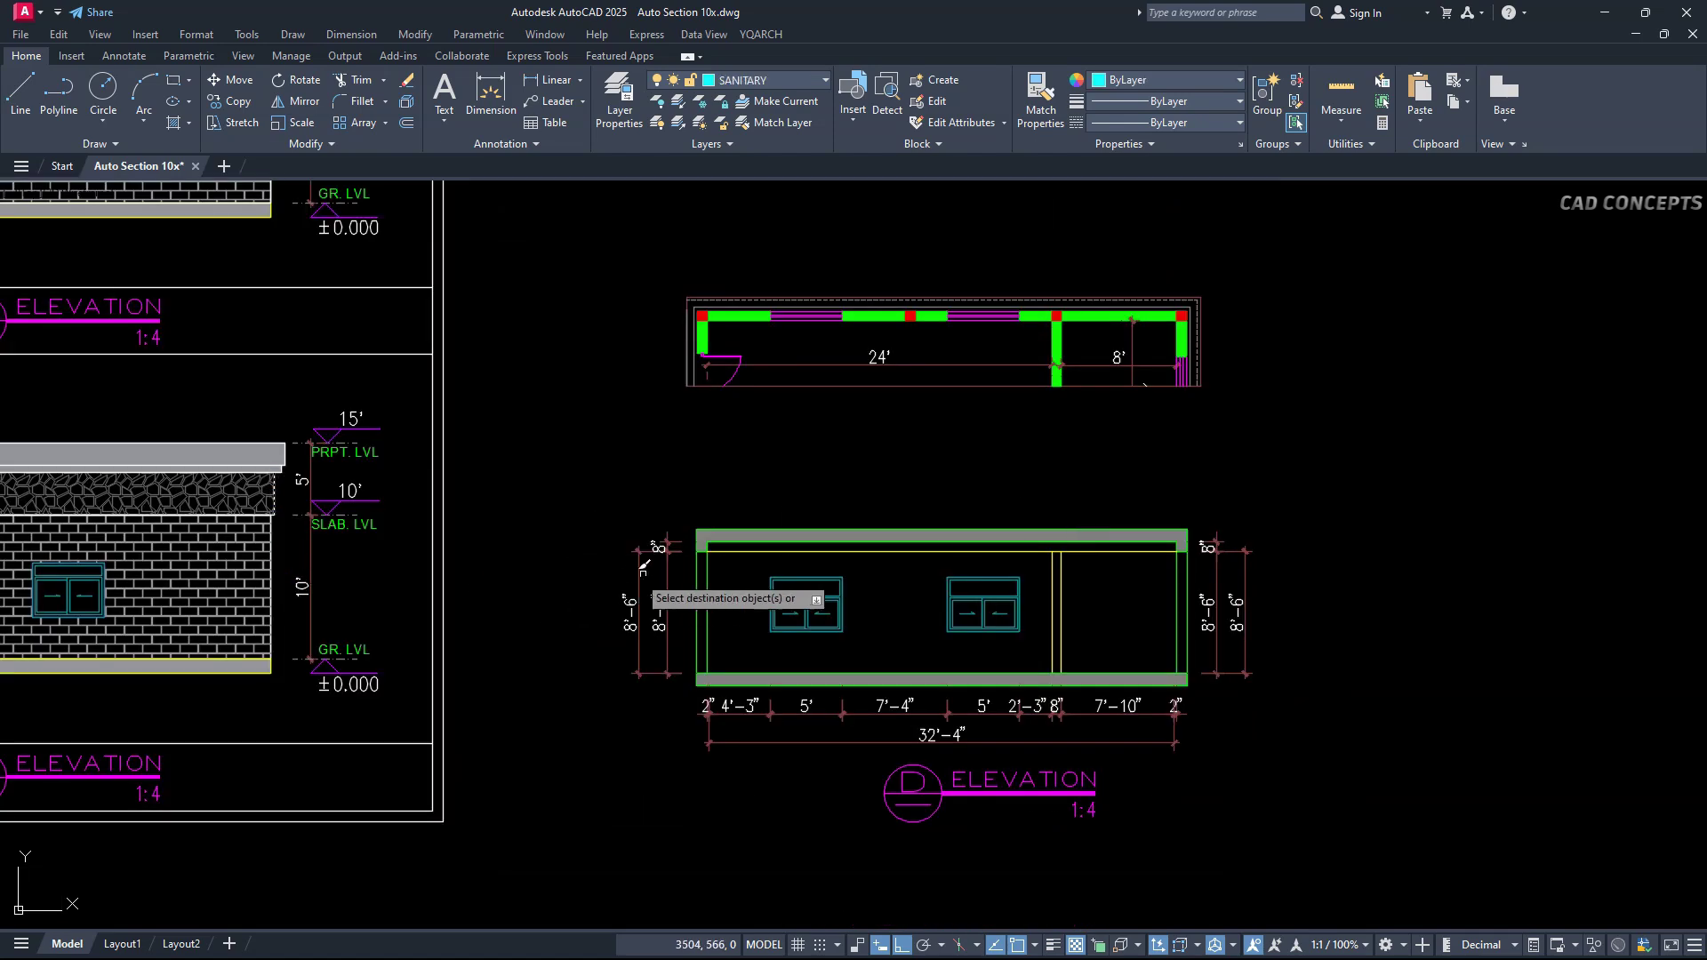
{"action": "left_click", "coordinate": [724, 564]}
{"action": "left_click", "coordinate": [662, 587]}
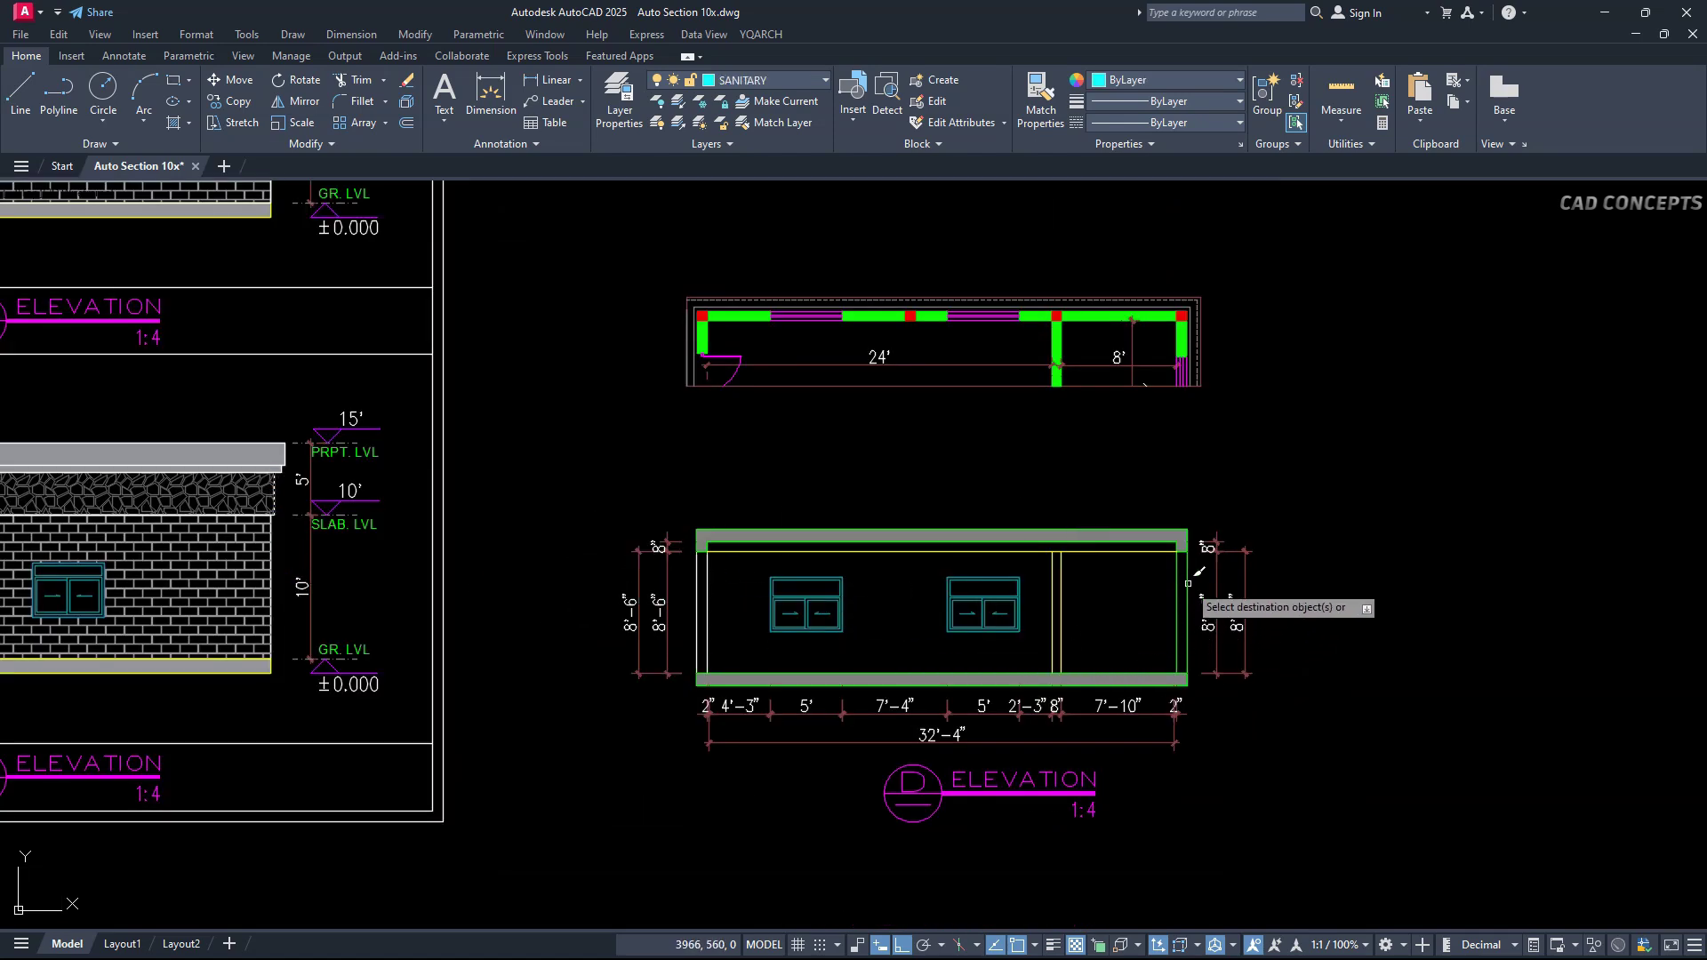
{"action": "left_click", "coordinate": [1021, 540]}
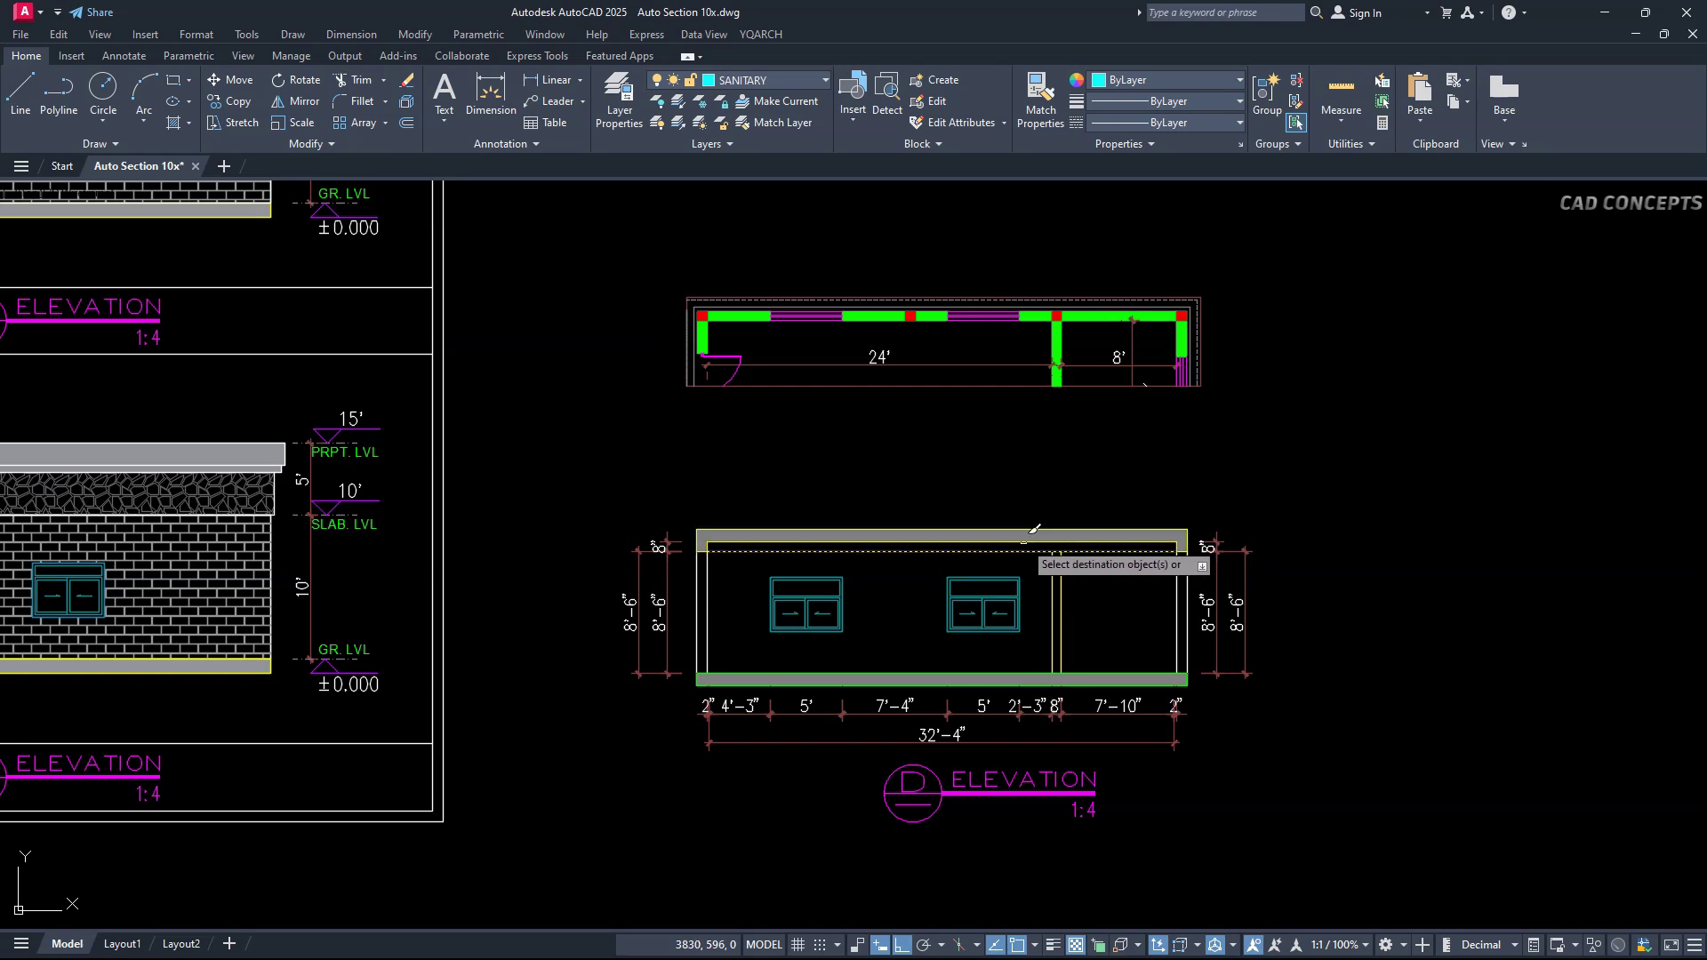
{"action": "left_click", "coordinate": [1029, 673]}
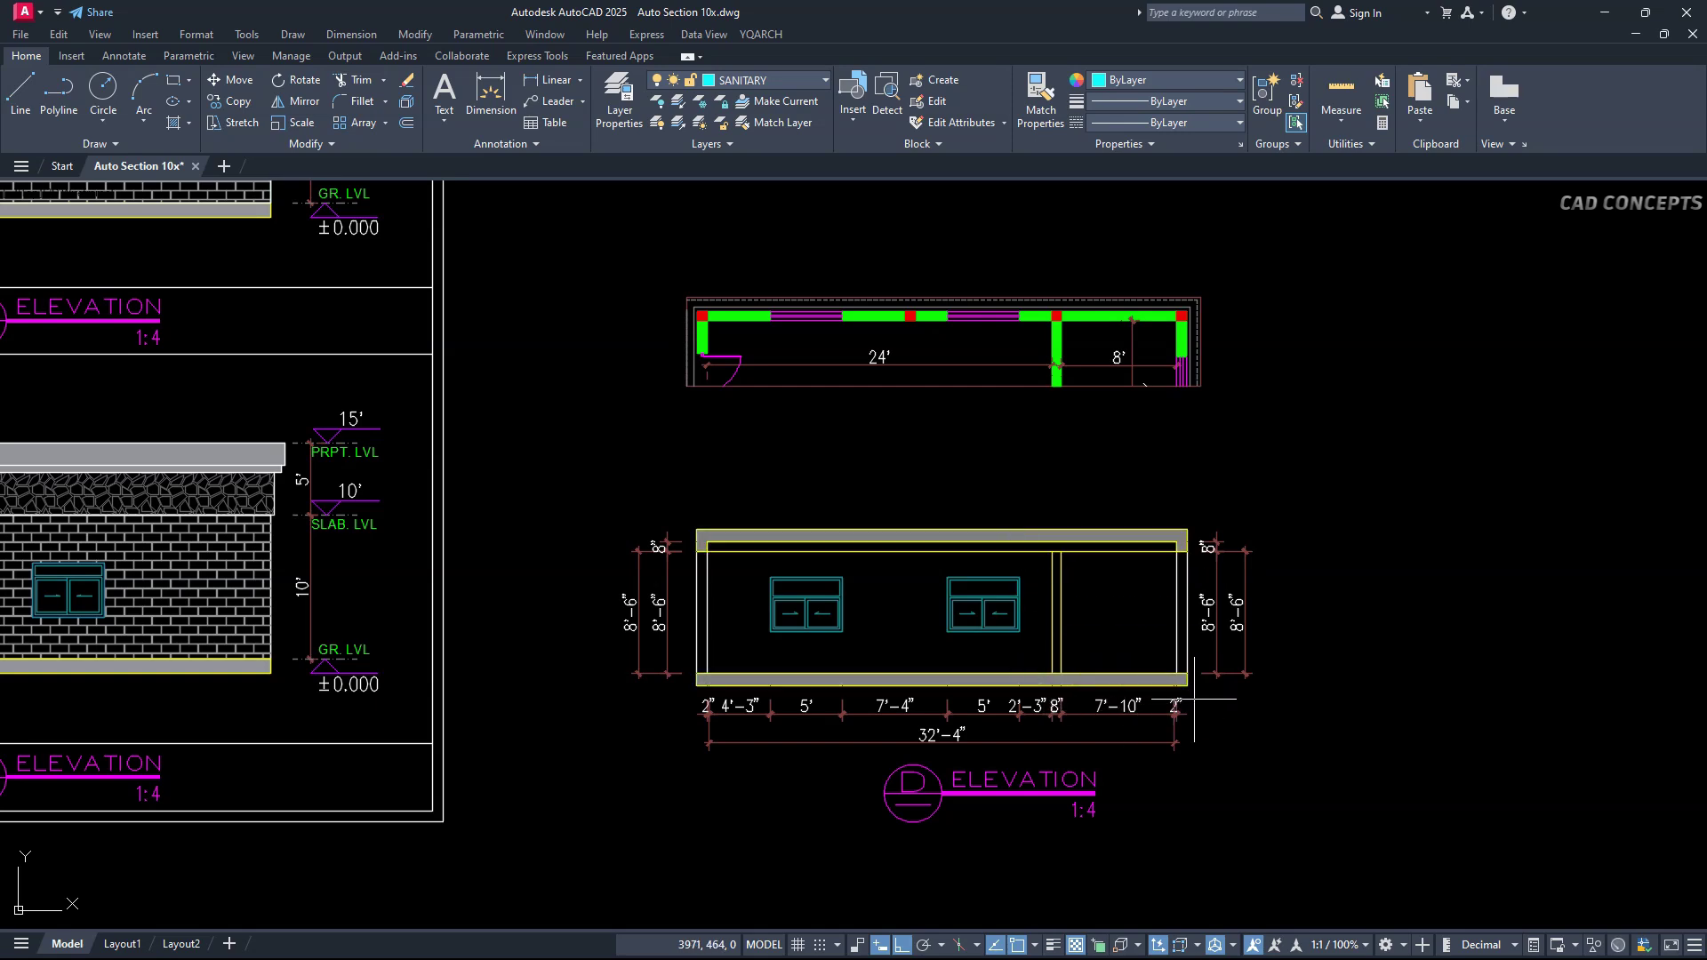
Delete the dimensions below the section and along its left side.
{"action": "mouse_move", "coordinate": [1195, 700]}
{"action": "left_mouse_down"}
{"action": "mouse_move", "coordinate": [915, 753]}
{"action": "mouse_move", "coordinate": [685, 732]}
{"action": "left_mouse_up"}
{"action": "key", "text": "Delete"}
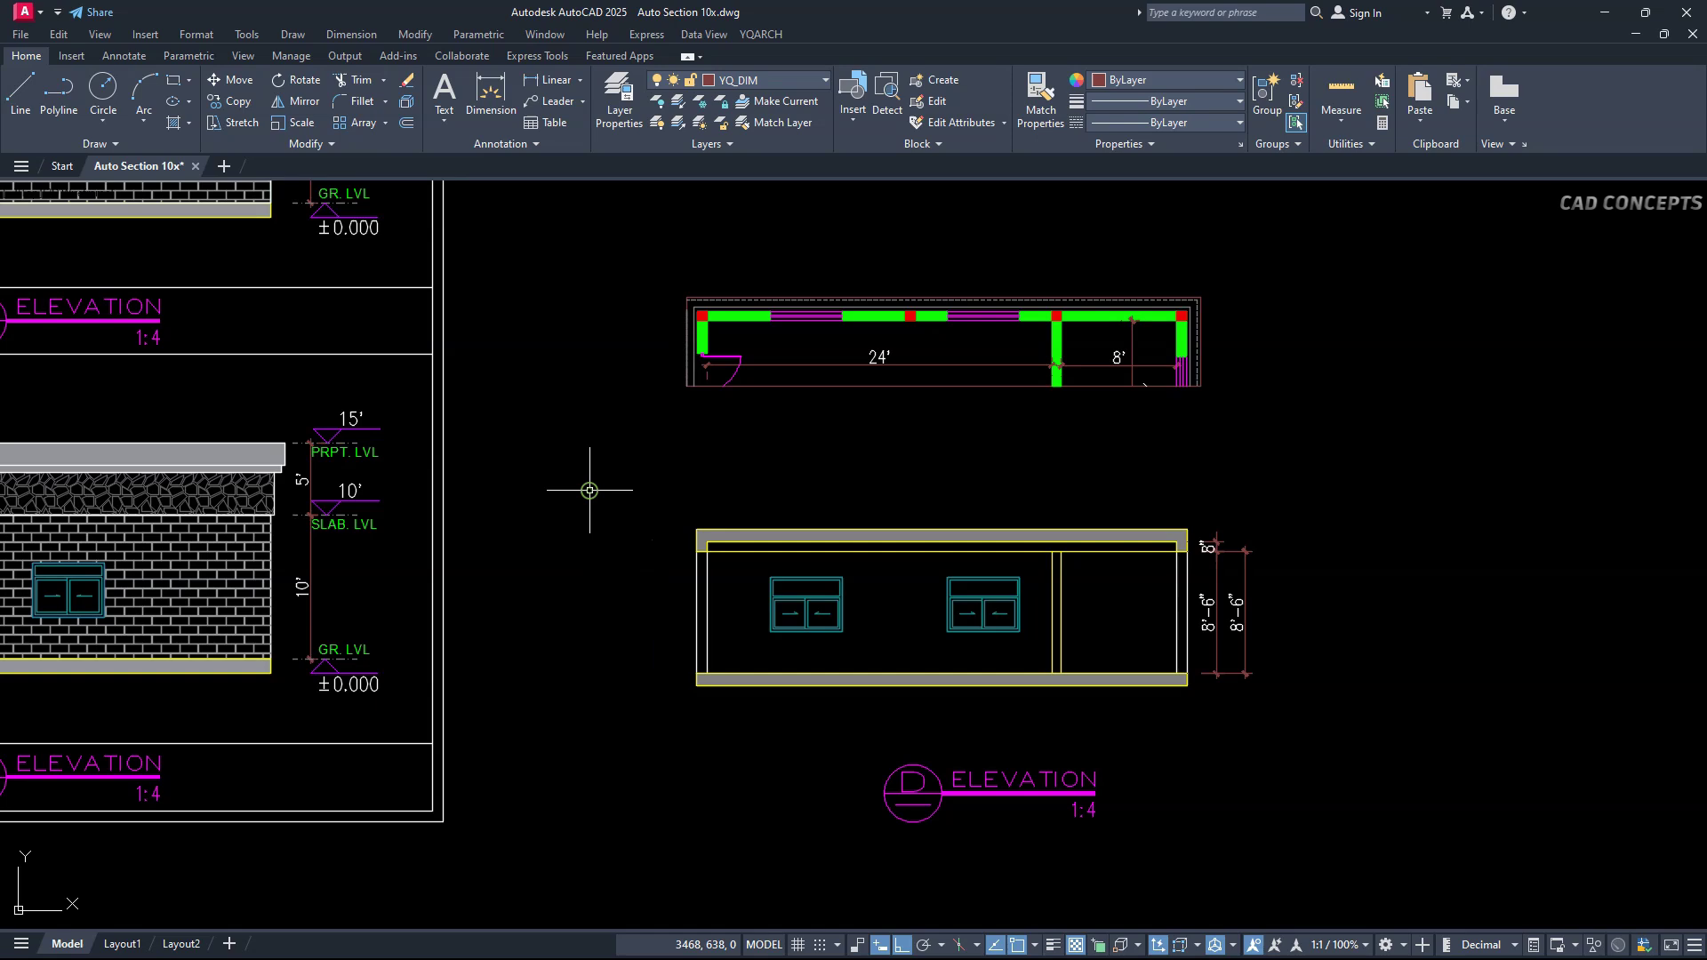
Fill the left and right end walls of the section with a solid hatch.
{"action": "type", "text": "h"}
{"action": "key", "text": "Return"}
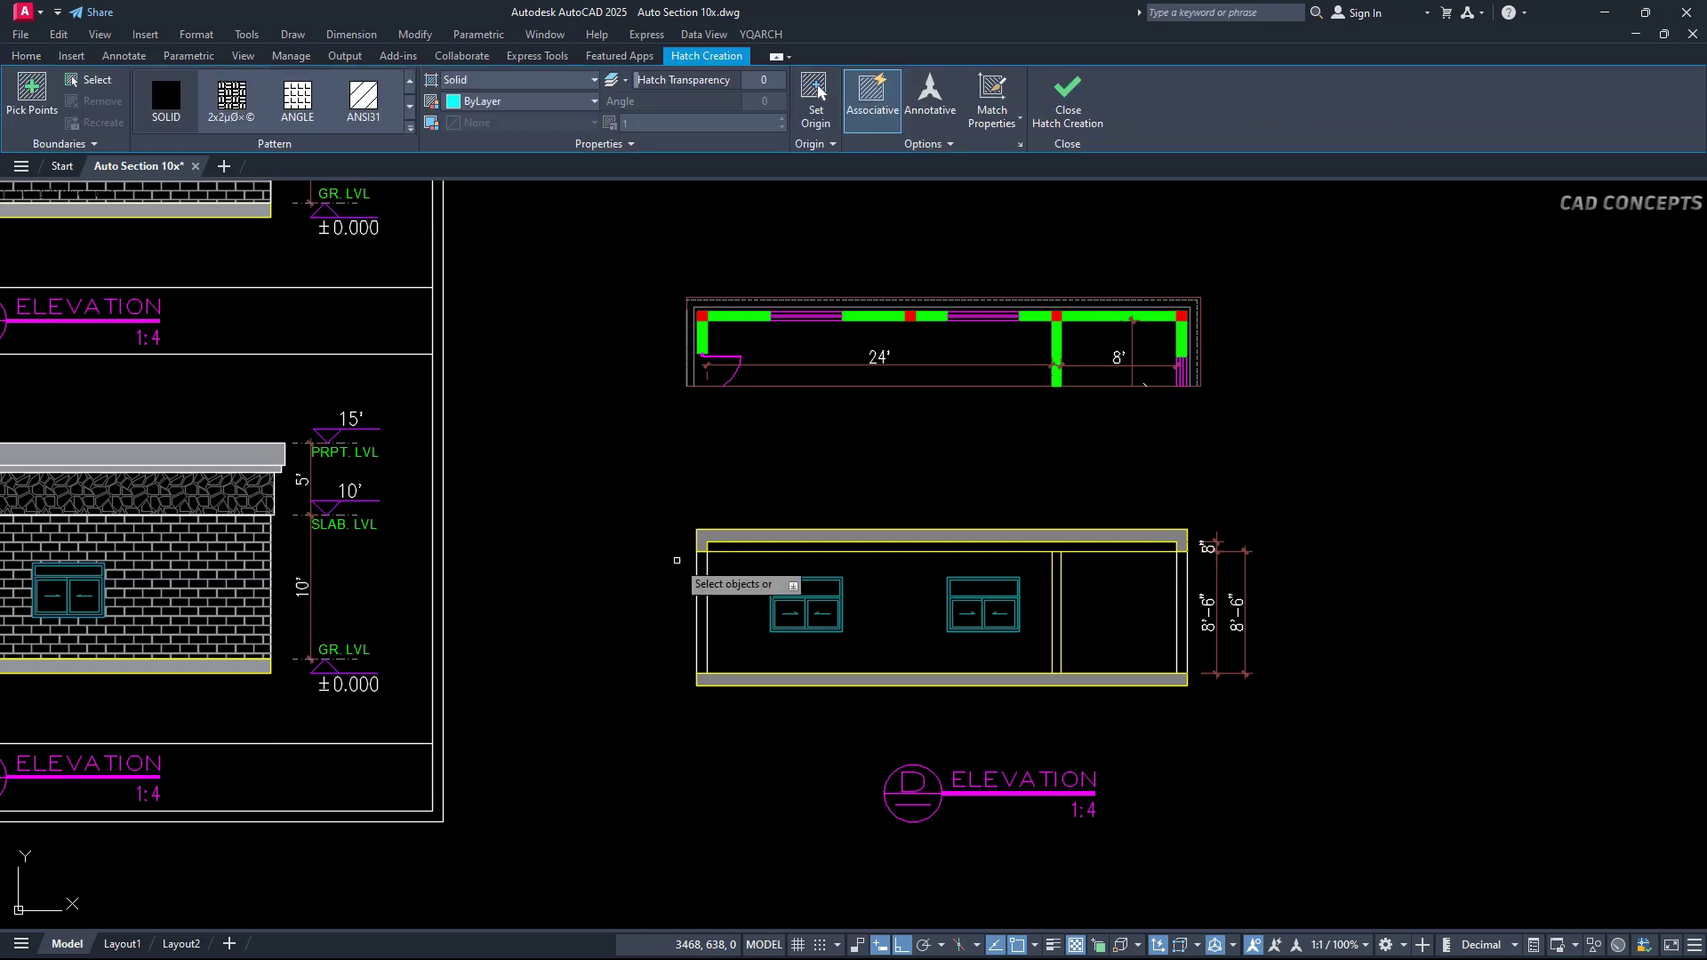
{"action": "left_click", "coordinate": [703, 589]}
{"action": "key", "text": "Return"}
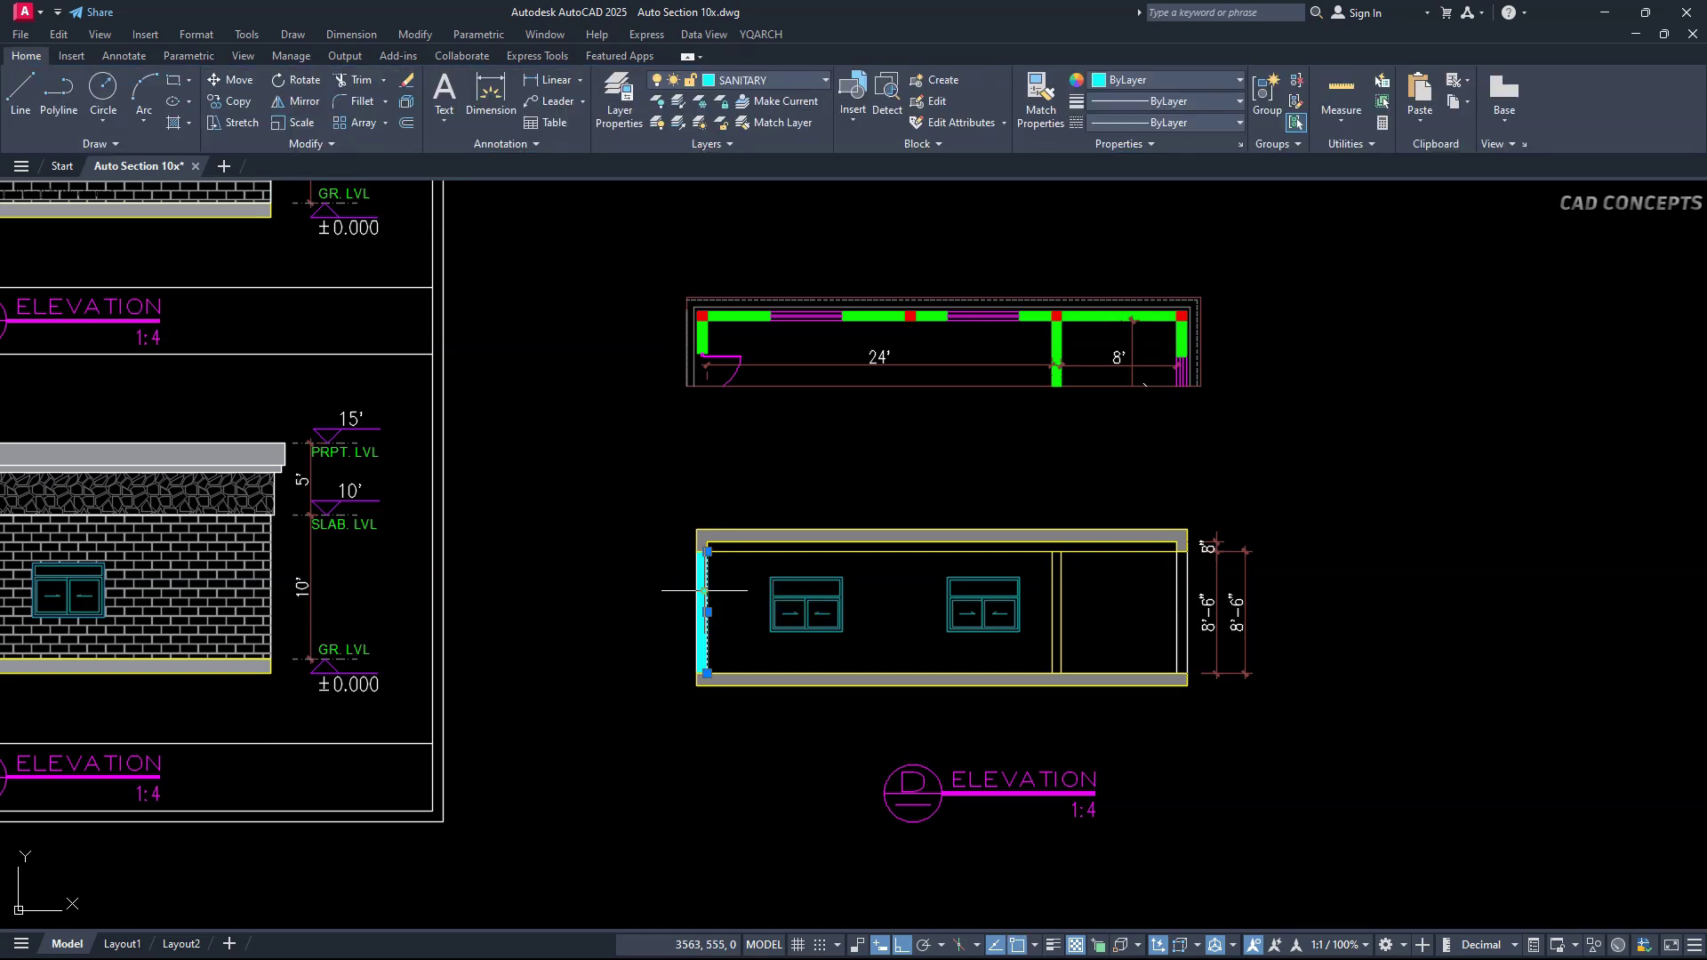
{"action": "key", "text": "Return"}
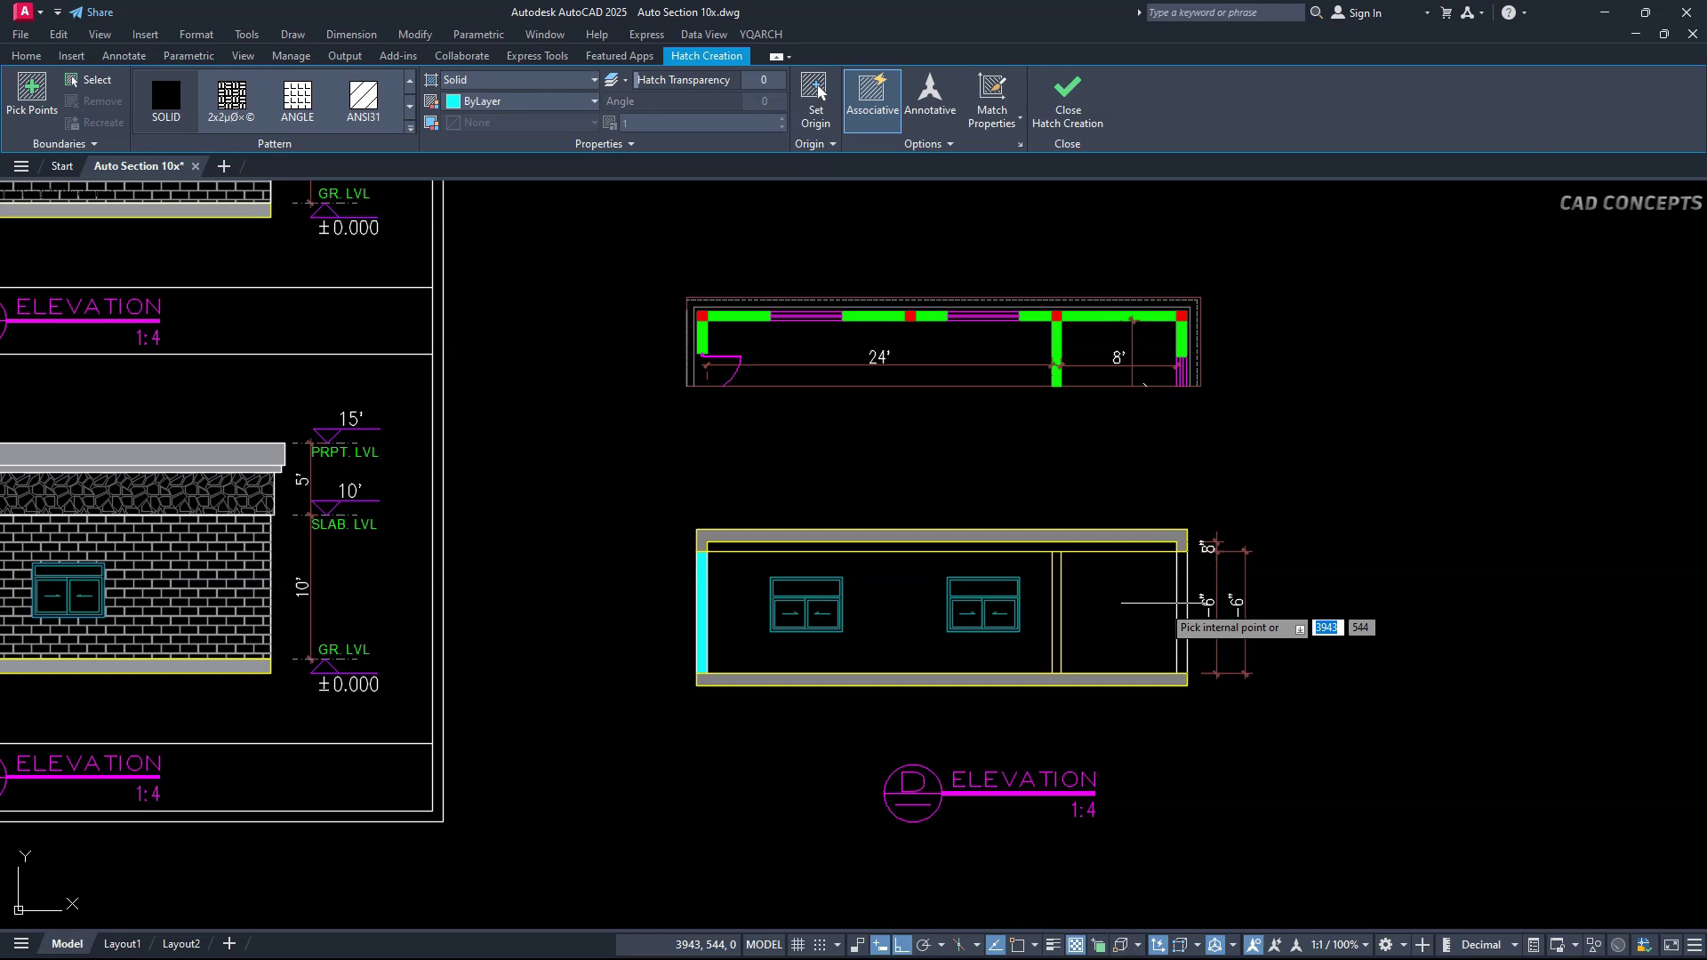
{"action": "left_click", "coordinate": [1181, 607]}
{"action": "key", "text": "Return"}
Change the right end wall's hatch pattern to ANSI31.
{"action": "left_click", "coordinate": [1181, 612]}
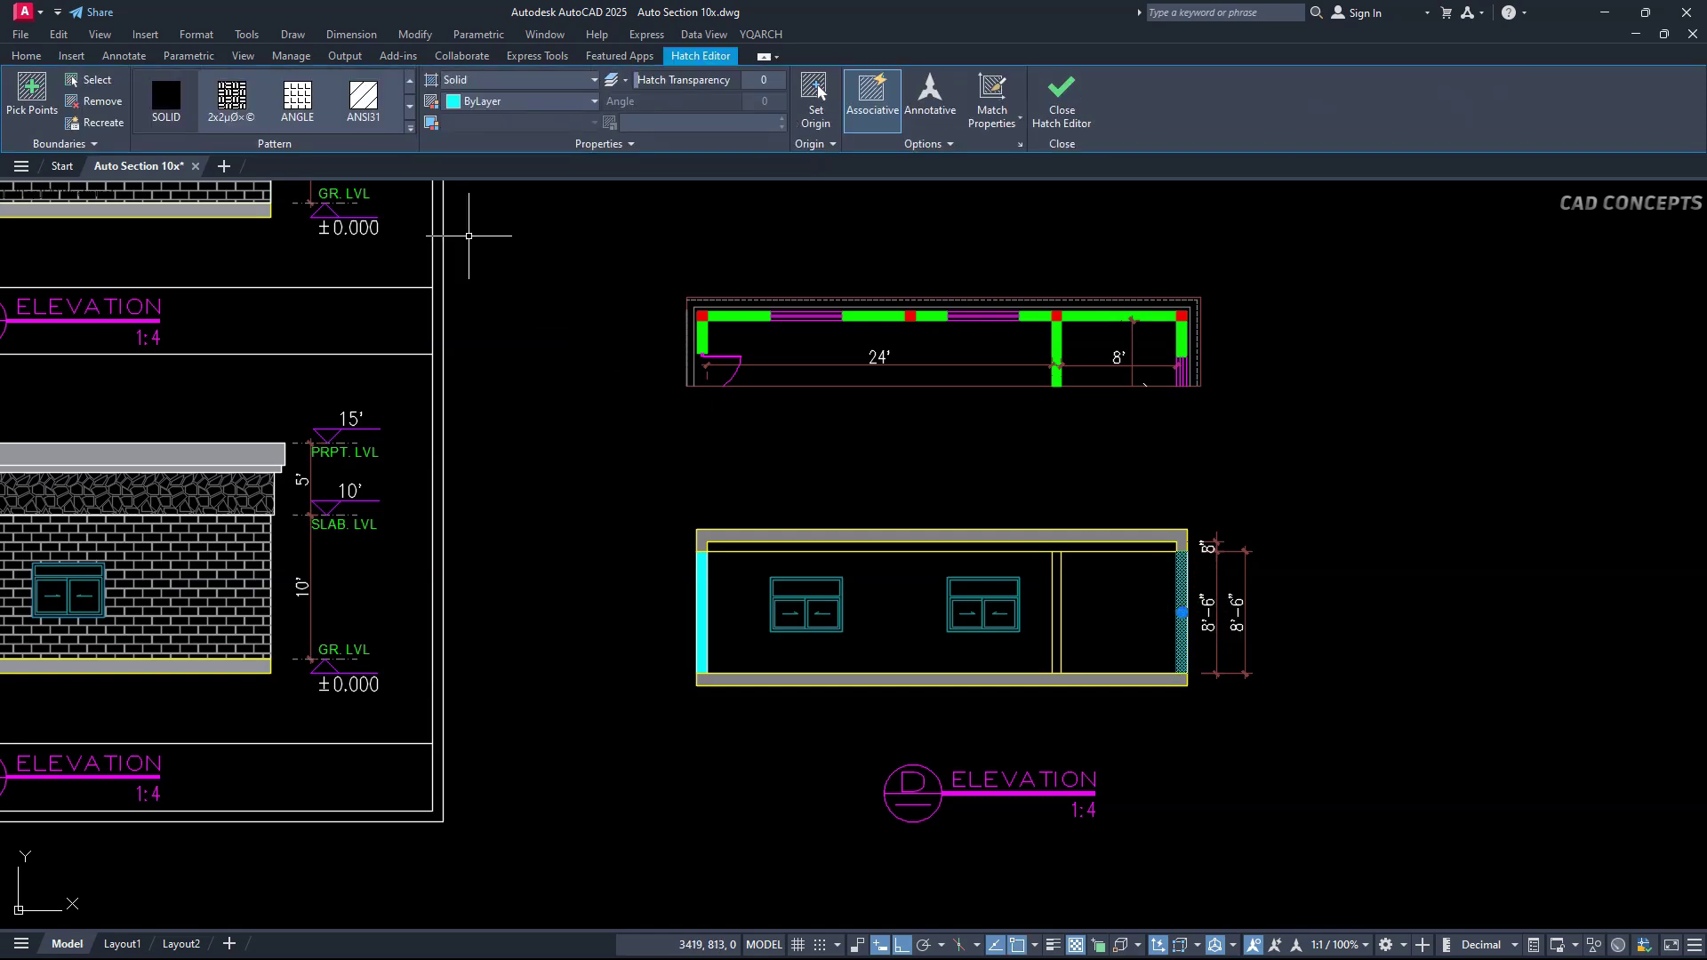
{"action": "left_click", "coordinate": [363, 100]}
{"action": "key", "text": "Escape"}
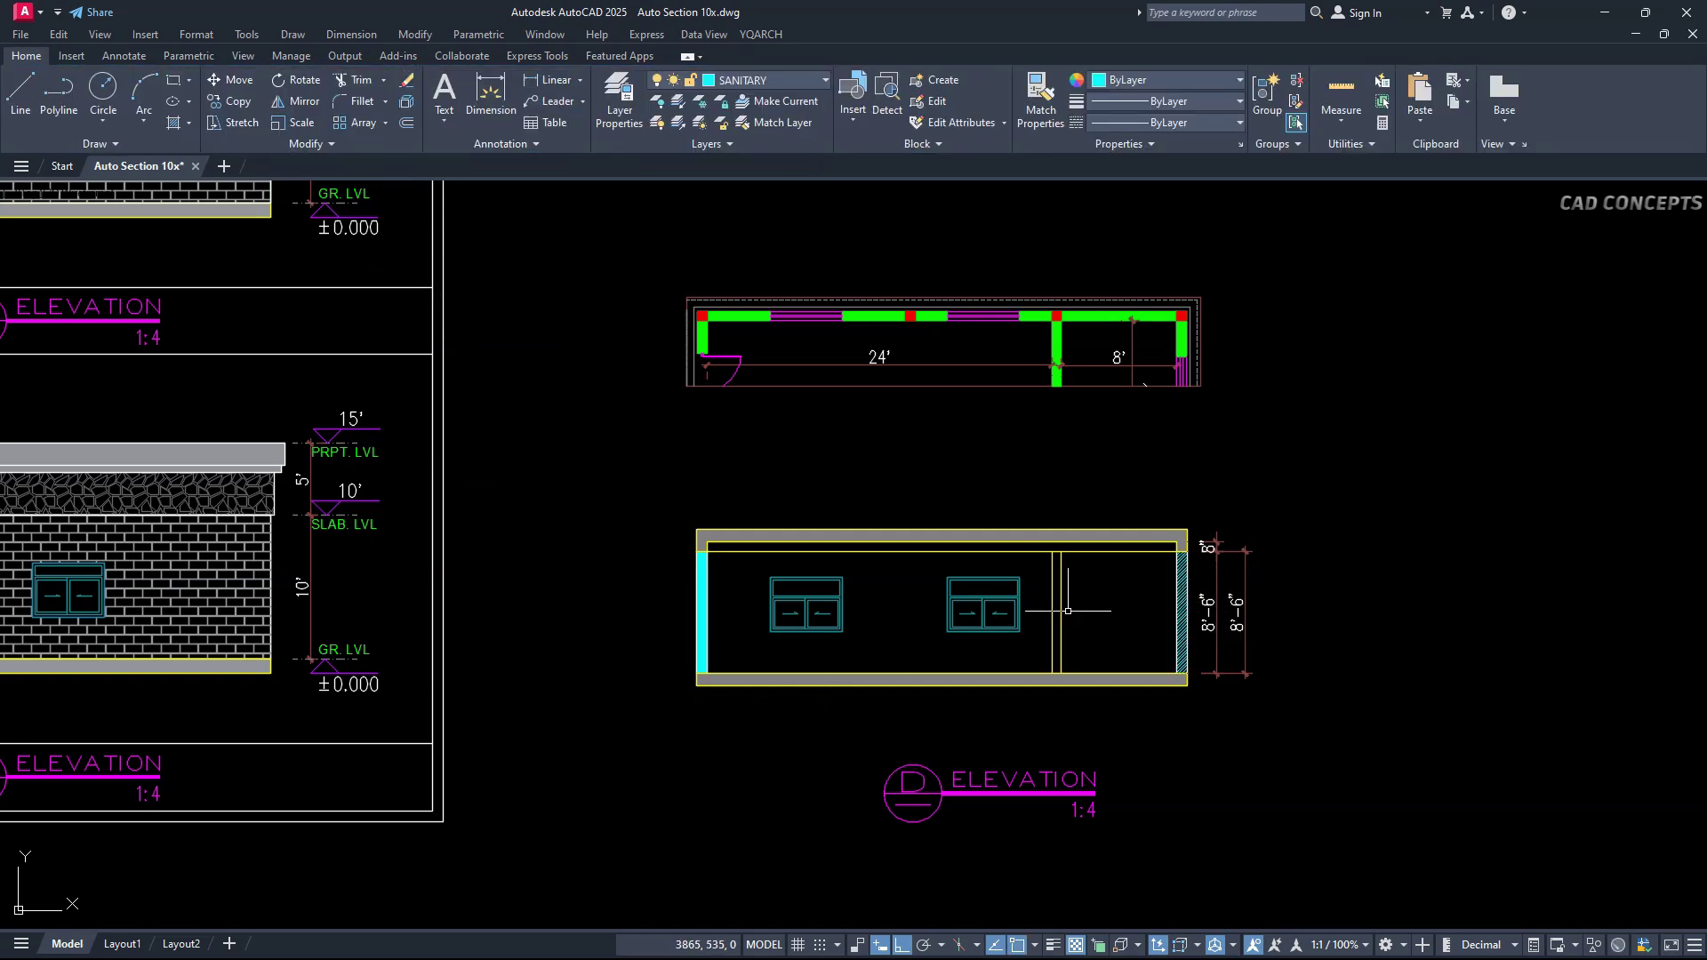
Match the left end wall's hatch to the right end wall's ANSI31 hatch.
{"action": "left_click", "coordinate": [1177, 593]}
{"action": "type", "text": "ma"}
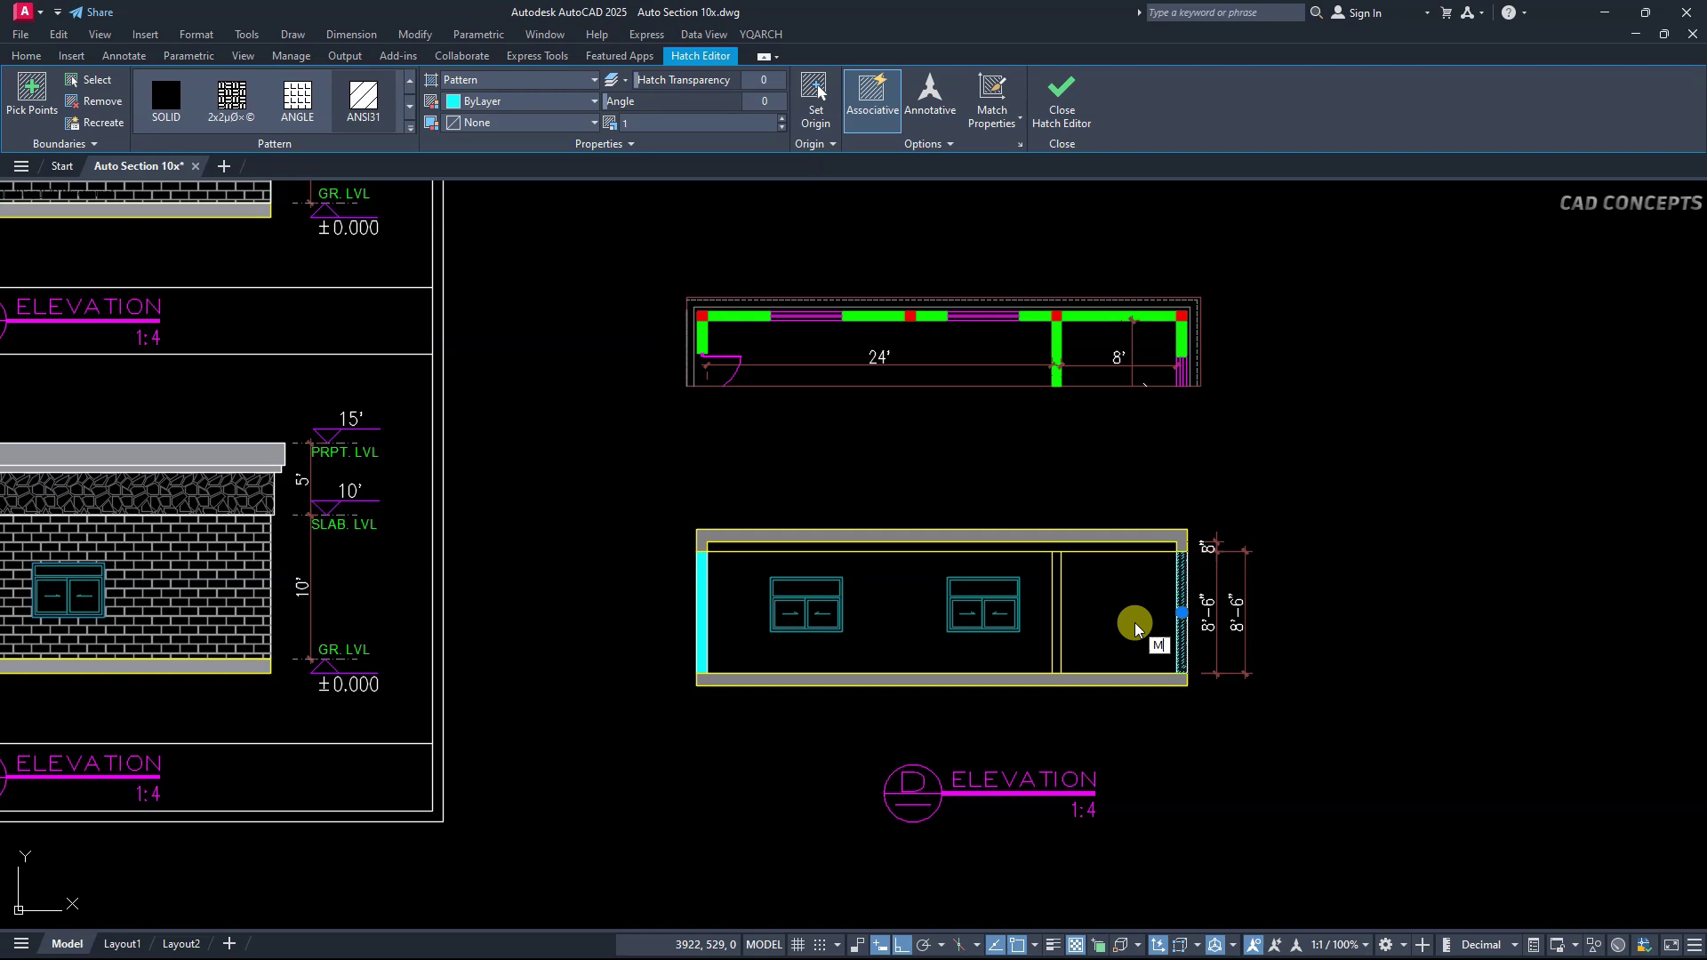
{"action": "key", "text": "Return"}
{"action": "left_click", "coordinate": [701, 612]}
{"action": "key", "text": "Return"}
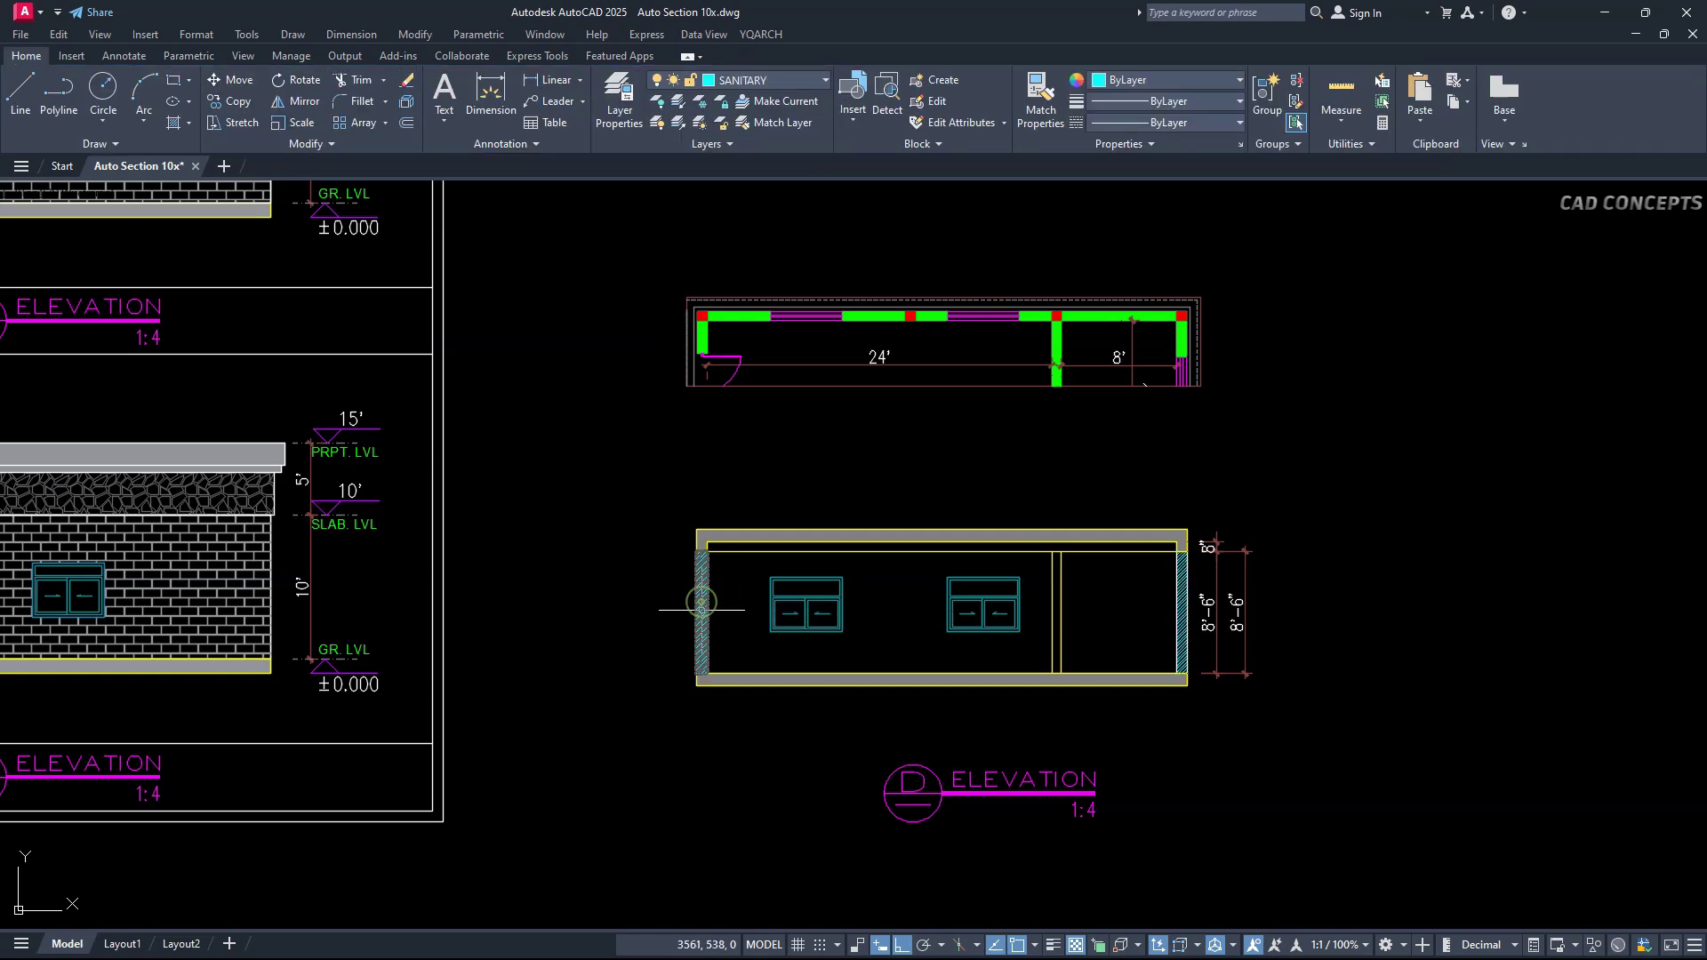
Set the hatch color of both end walls to index color 15.
{"action": "left_click", "coordinate": [702, 614]}
{"action": "mouse_move", "coordinate": [703, 616]}
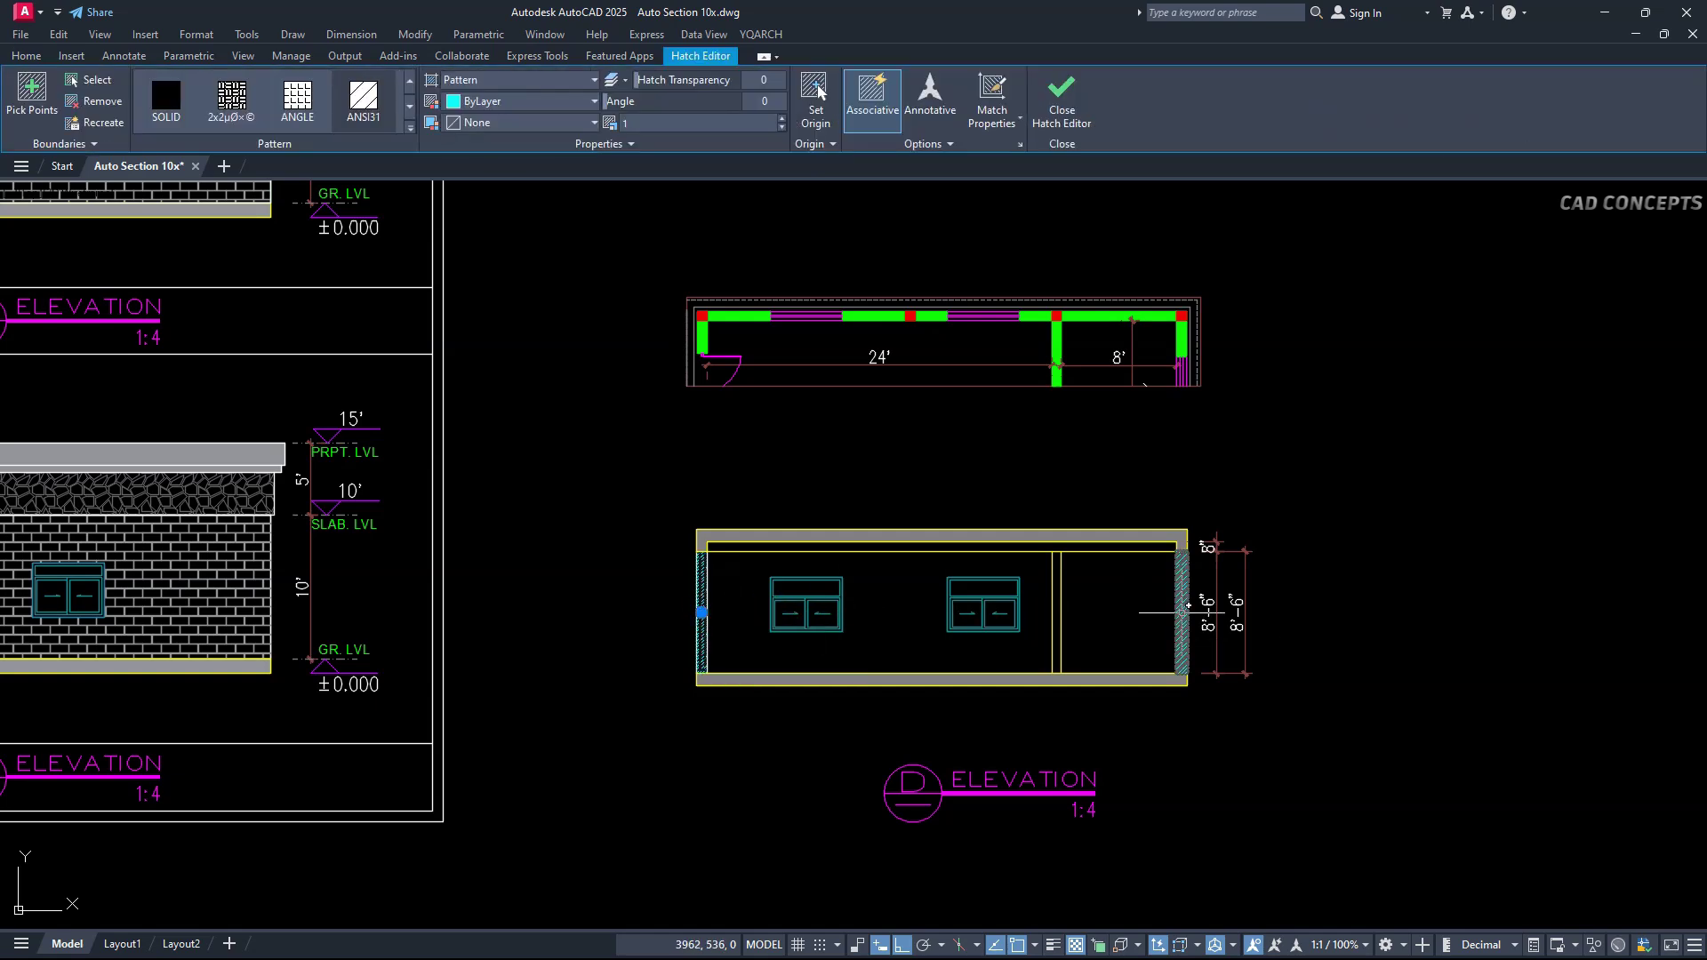
{"action": "left_click", "coordinate": [1182, 605]}
{"action": "left_click", "coordinate": [534, 101]}
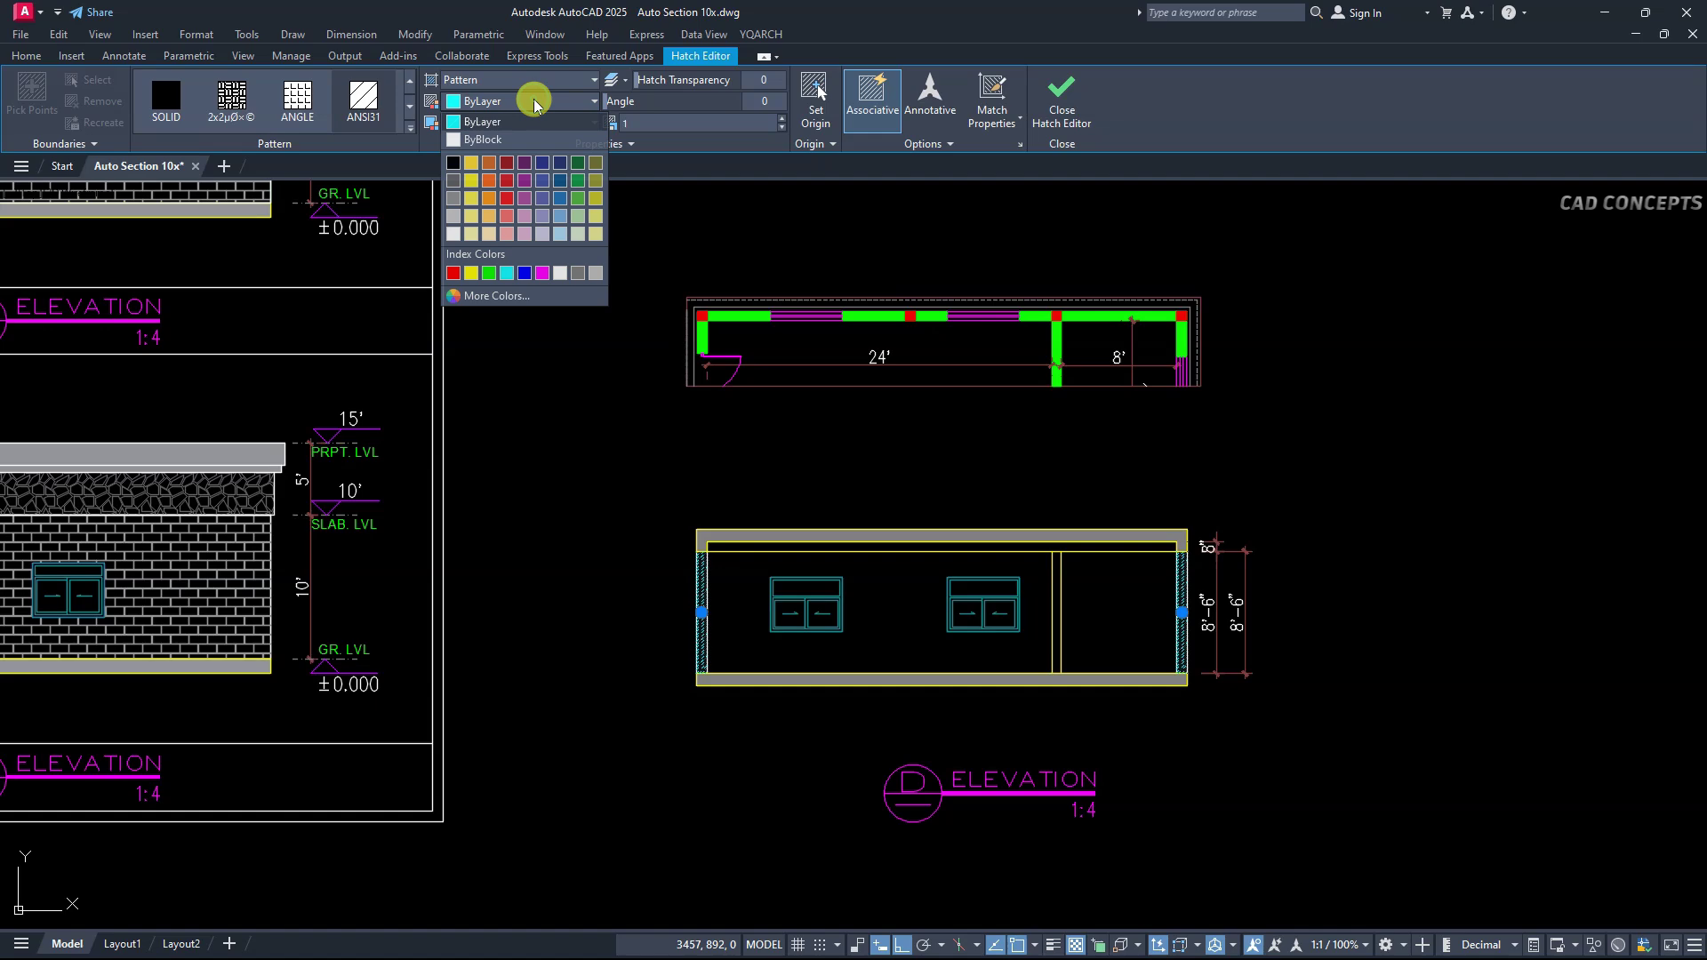
{"action": "left_click", "coordinate": [472, 295]}
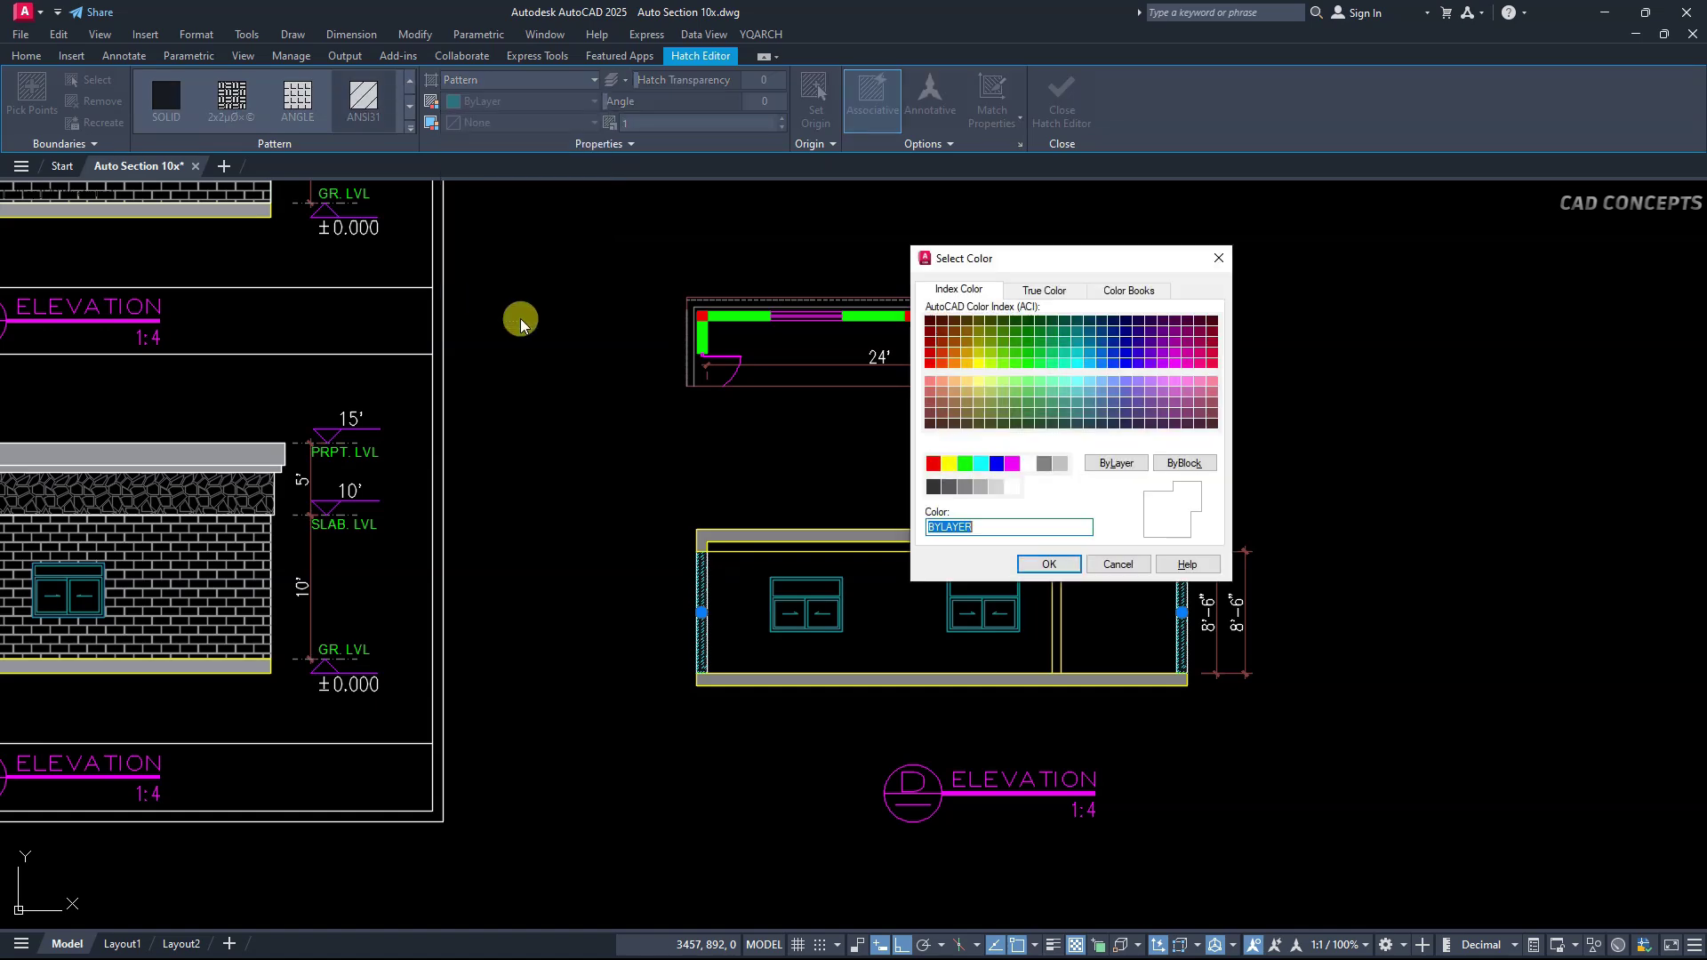
{"action": "left_click", "coordinate": [928, 405]}
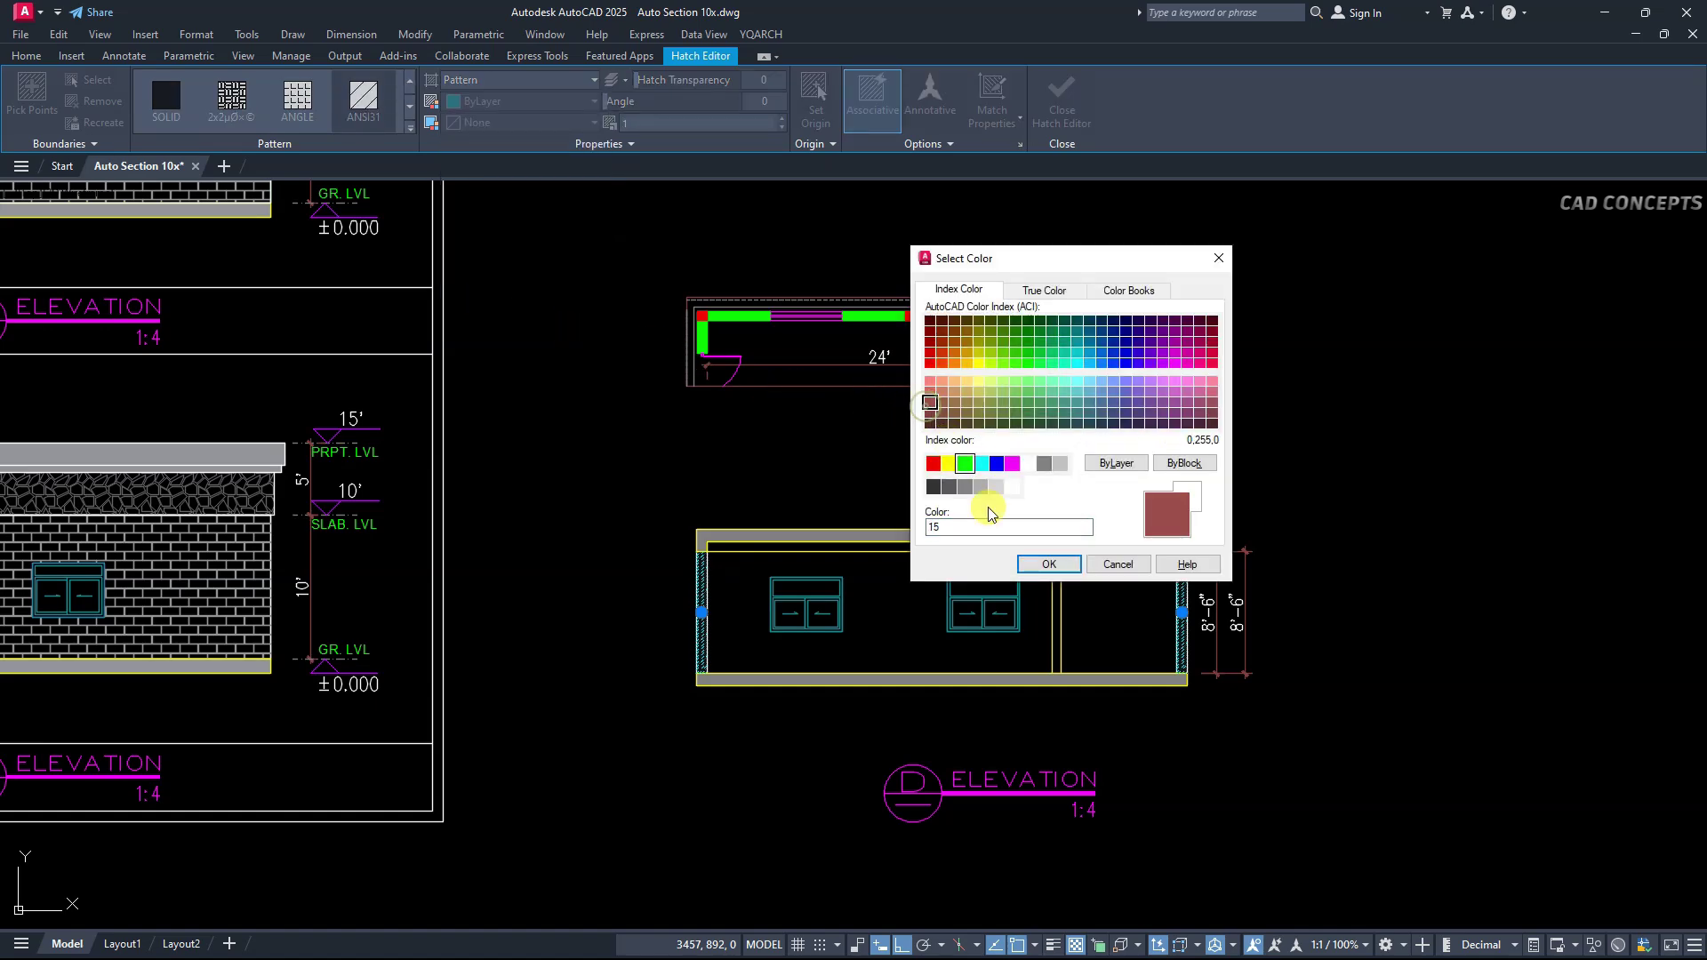
{"action": "left_click", "coordinate": [1042, 564]}
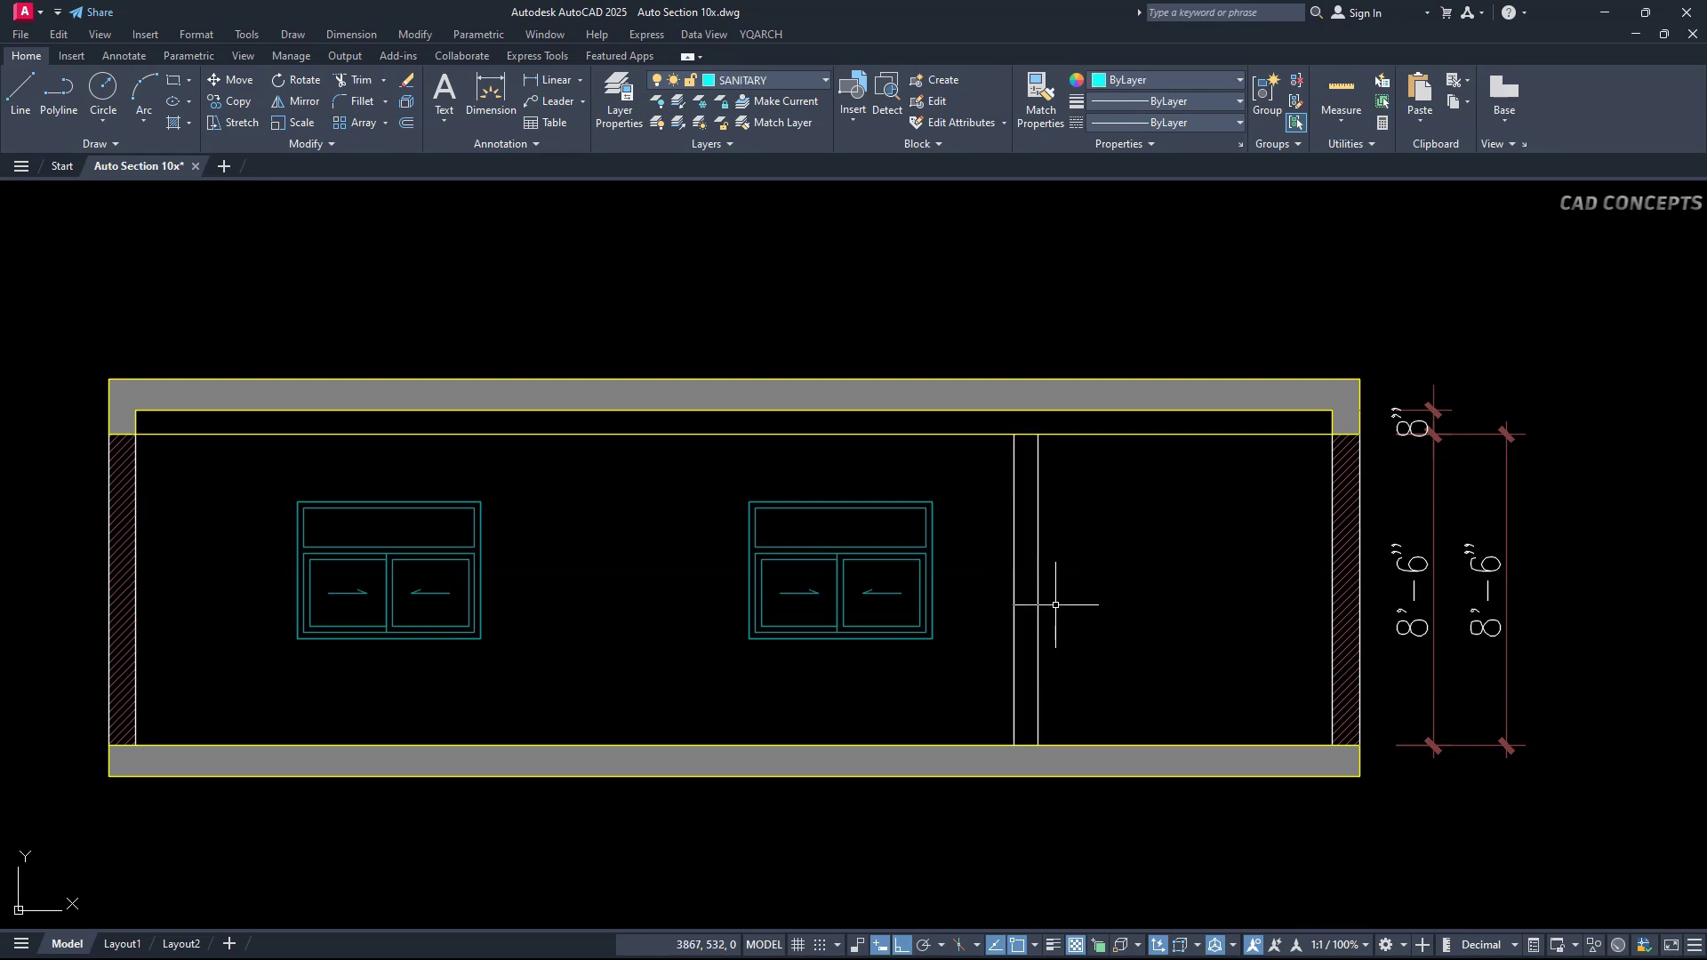
Add a Style1 wood door section with an 80 pocket ceiling height to the interior wall using the YQArch ADS command.
{"action": "type", "text": "DS"}
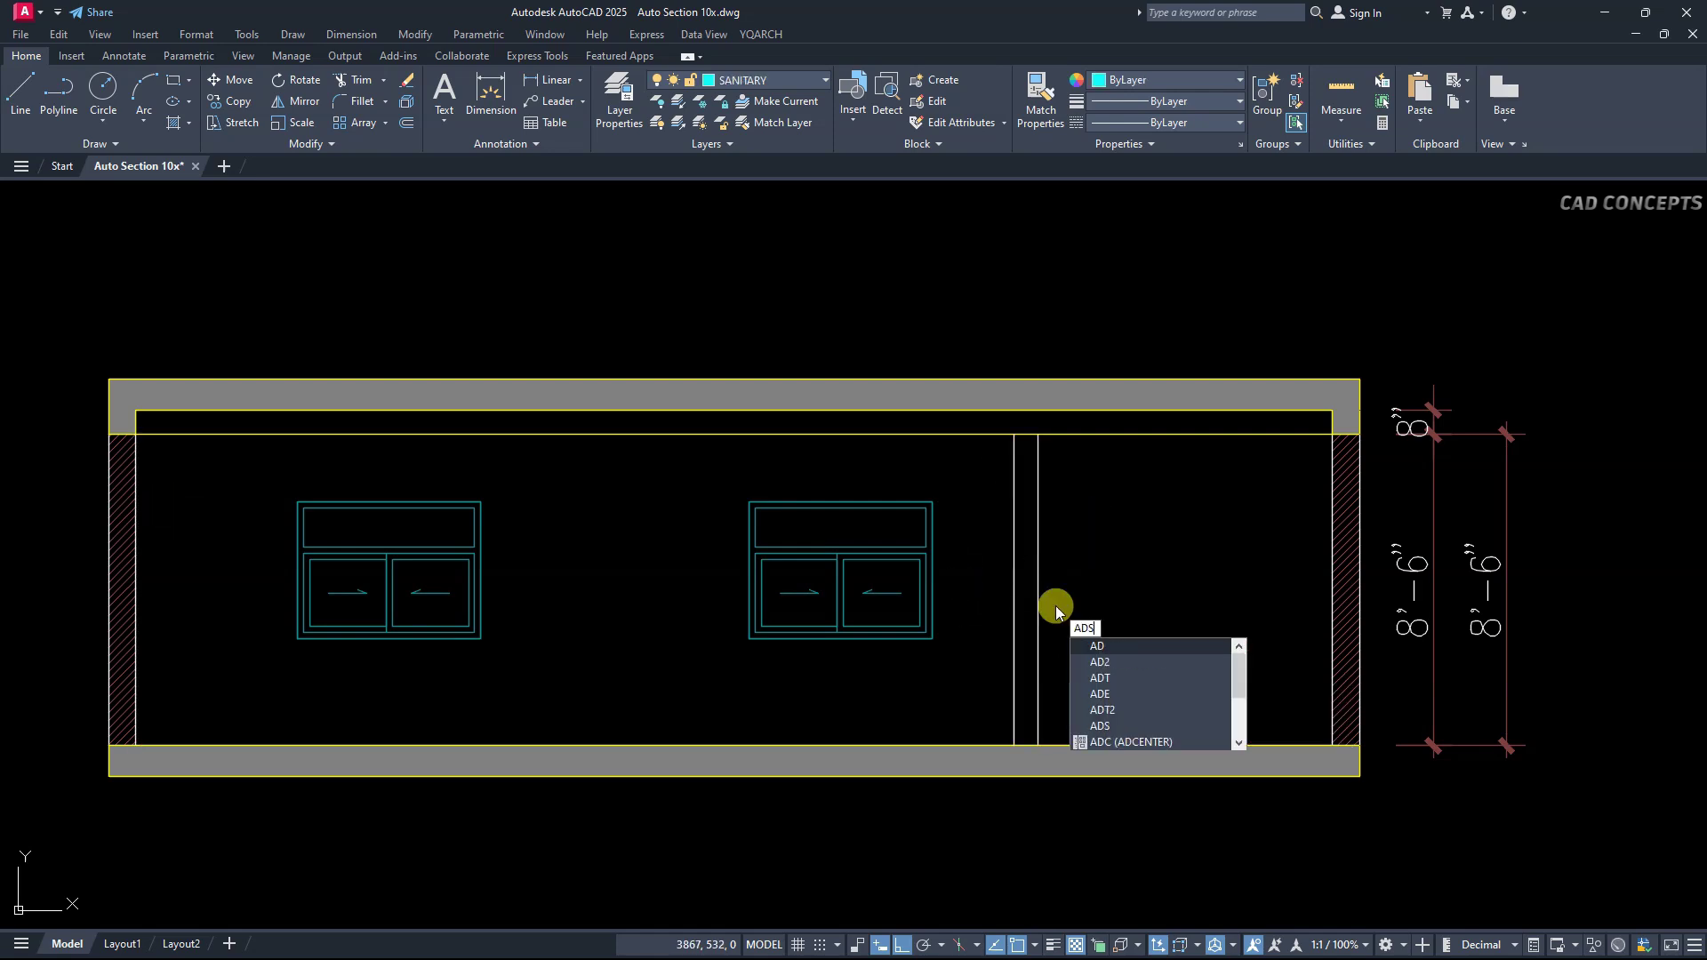
{"action": "key", "text": "Return"}
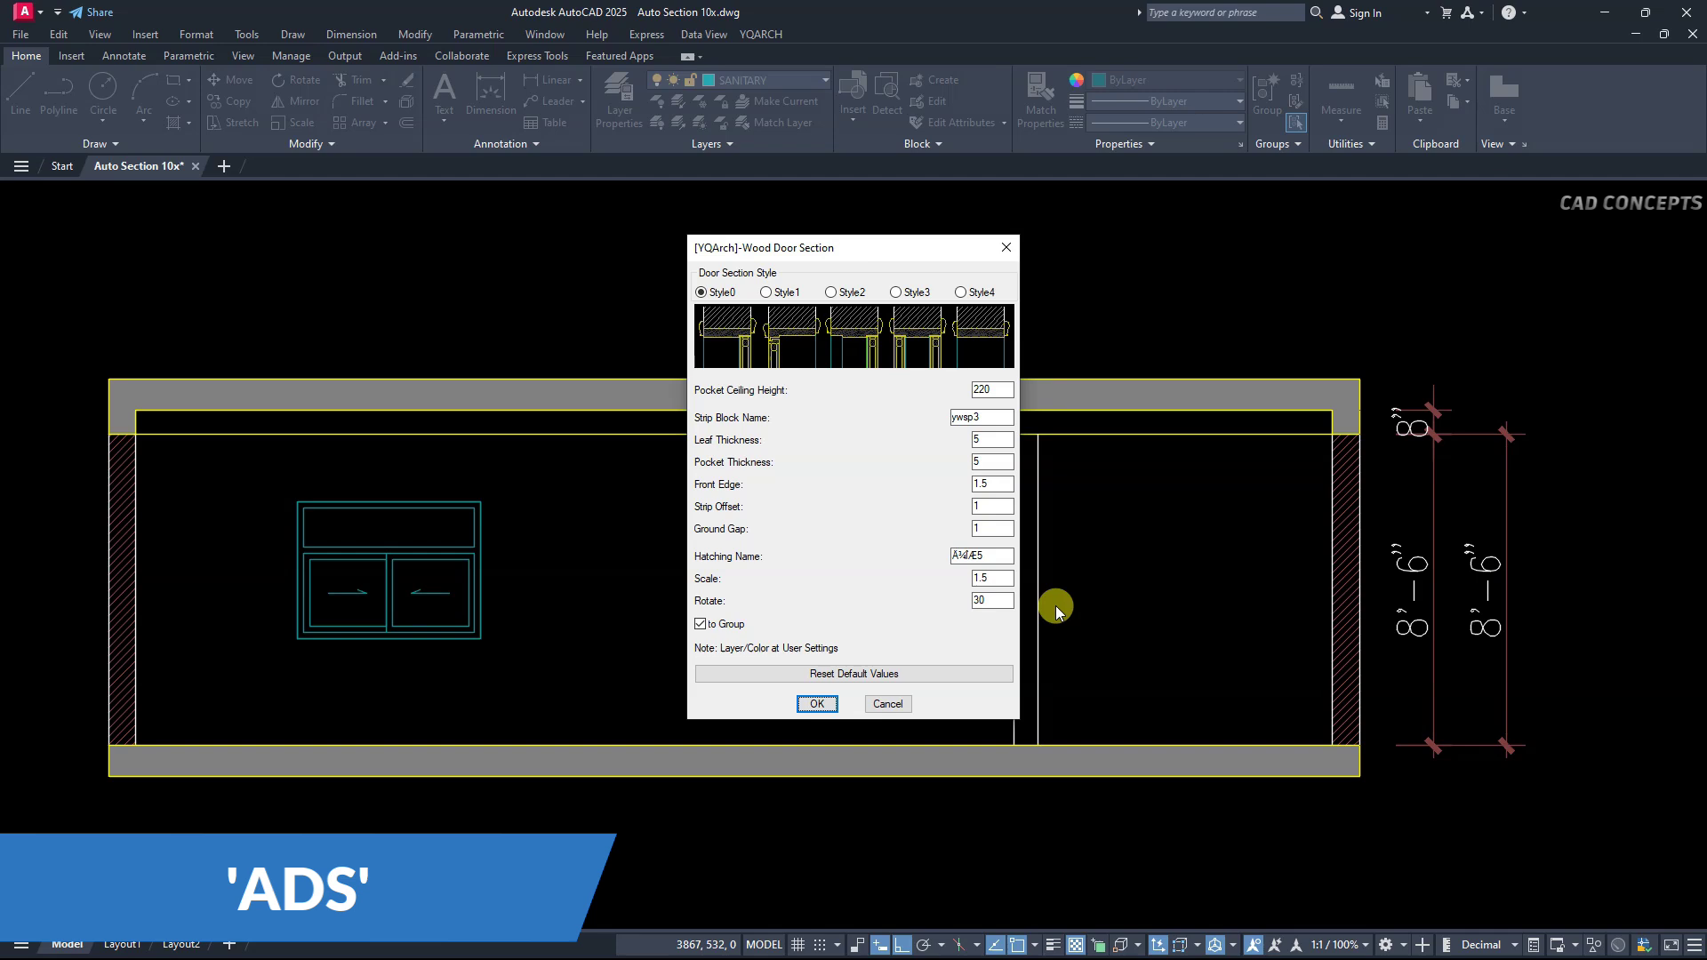
{"action": "left_click", "coordinate": [766, 293]}
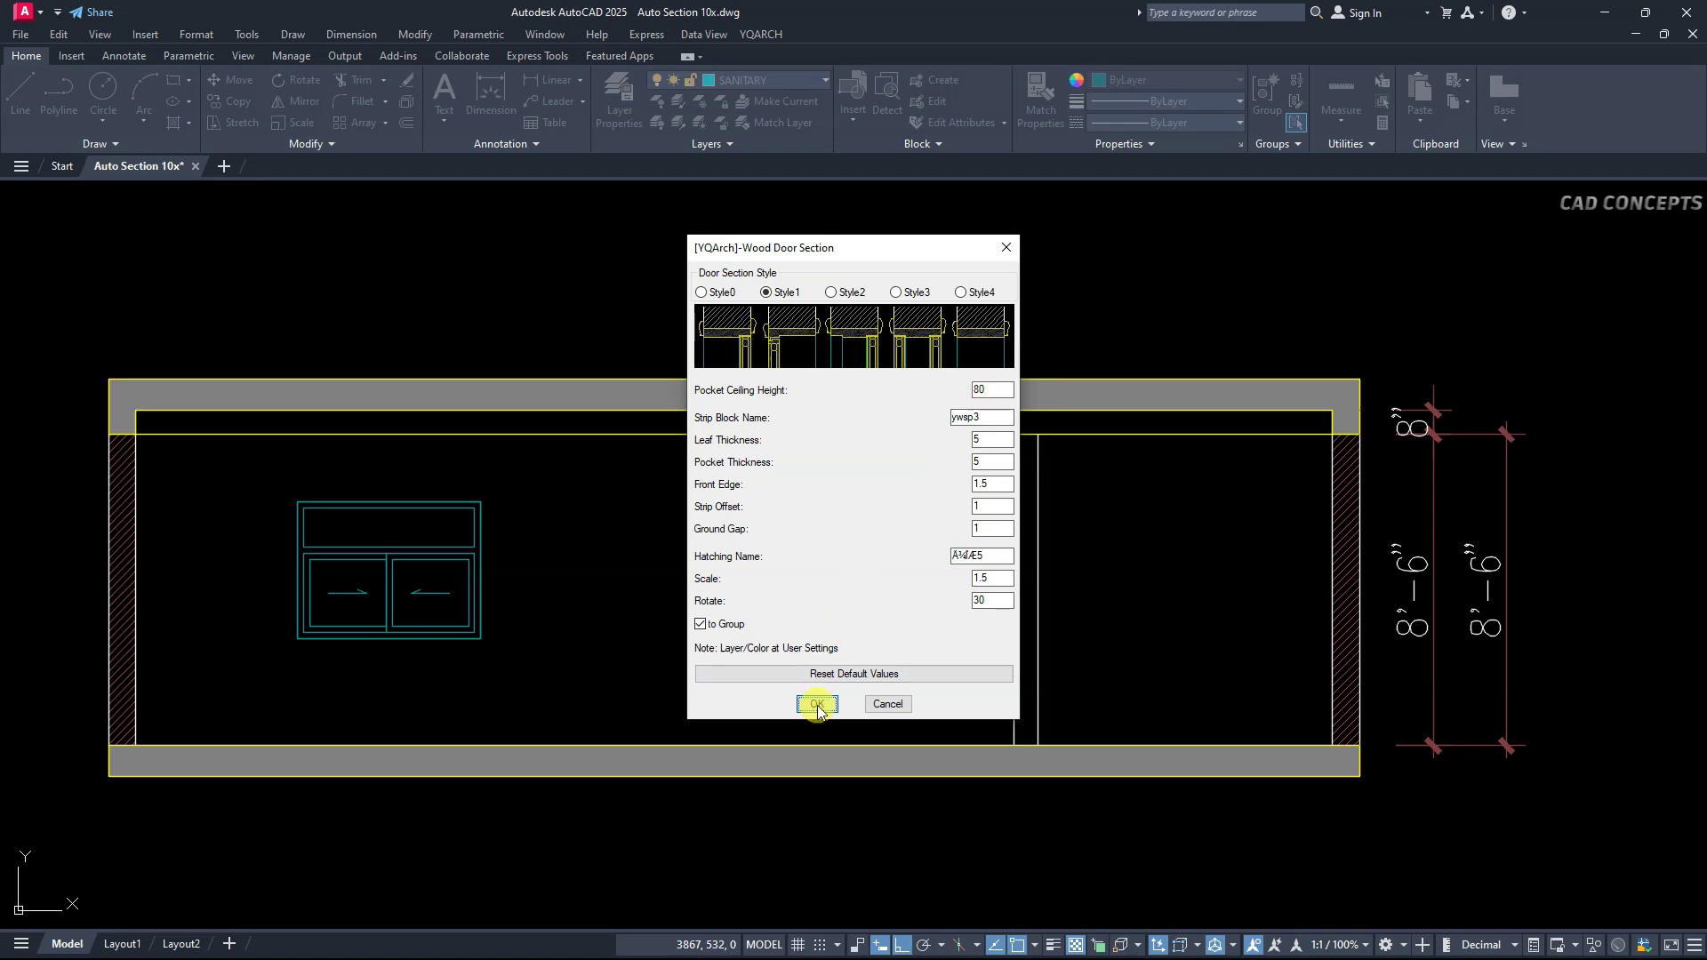
{"action": "left_click", "coordinate": [817, 705]}
{"action": "left_click", "coordinate": [1038, 699]}
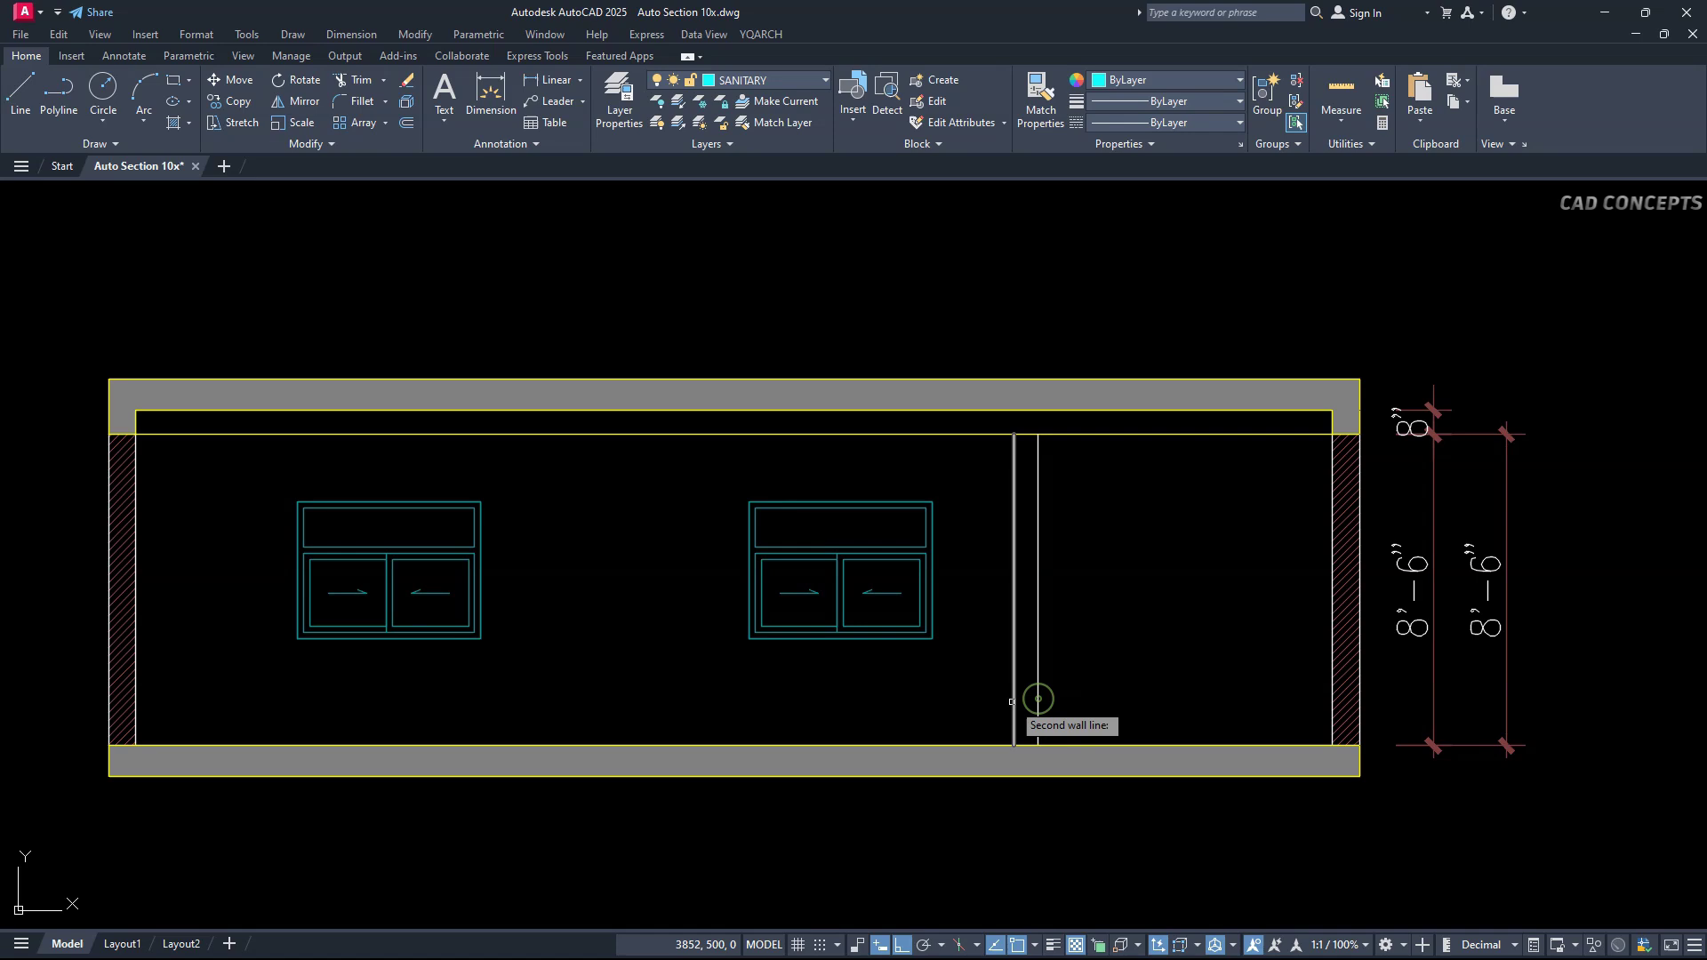
{"action": "left_click", "coordinate": [1013, 702]}
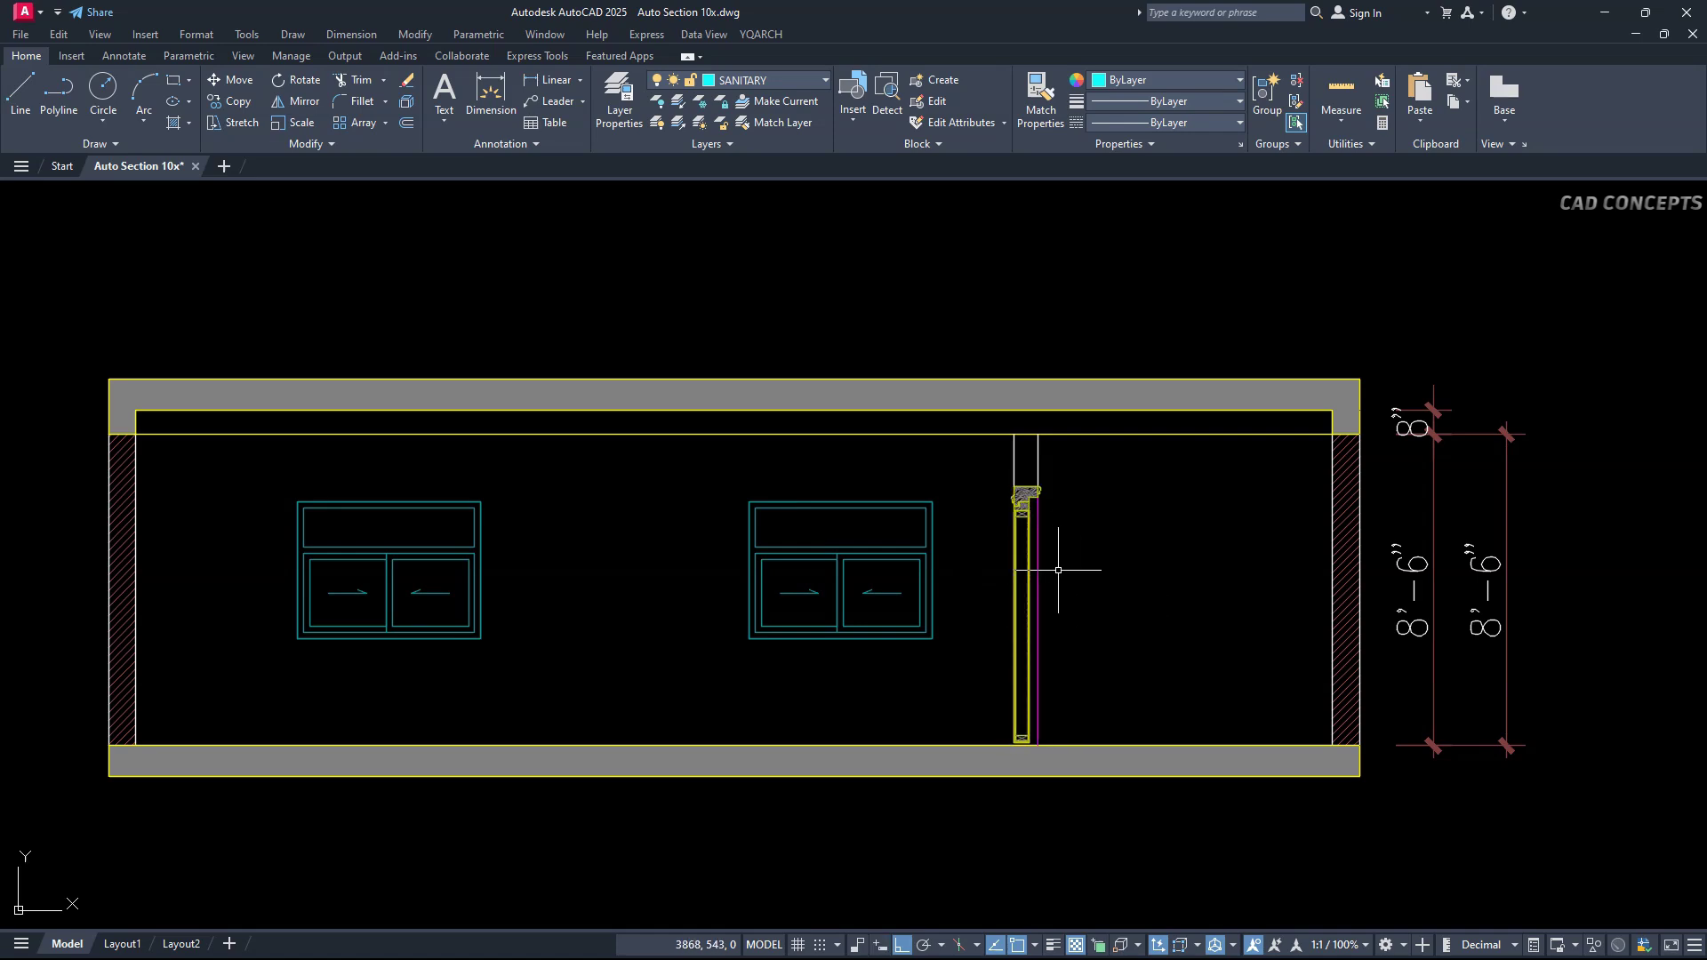
Measure the height difference between the nearest window's upper edge and the top of the door head.
{"action": "scroll", "coordinate": [998, 538], "scroll_direction": "up", "scroll_amount": 4}
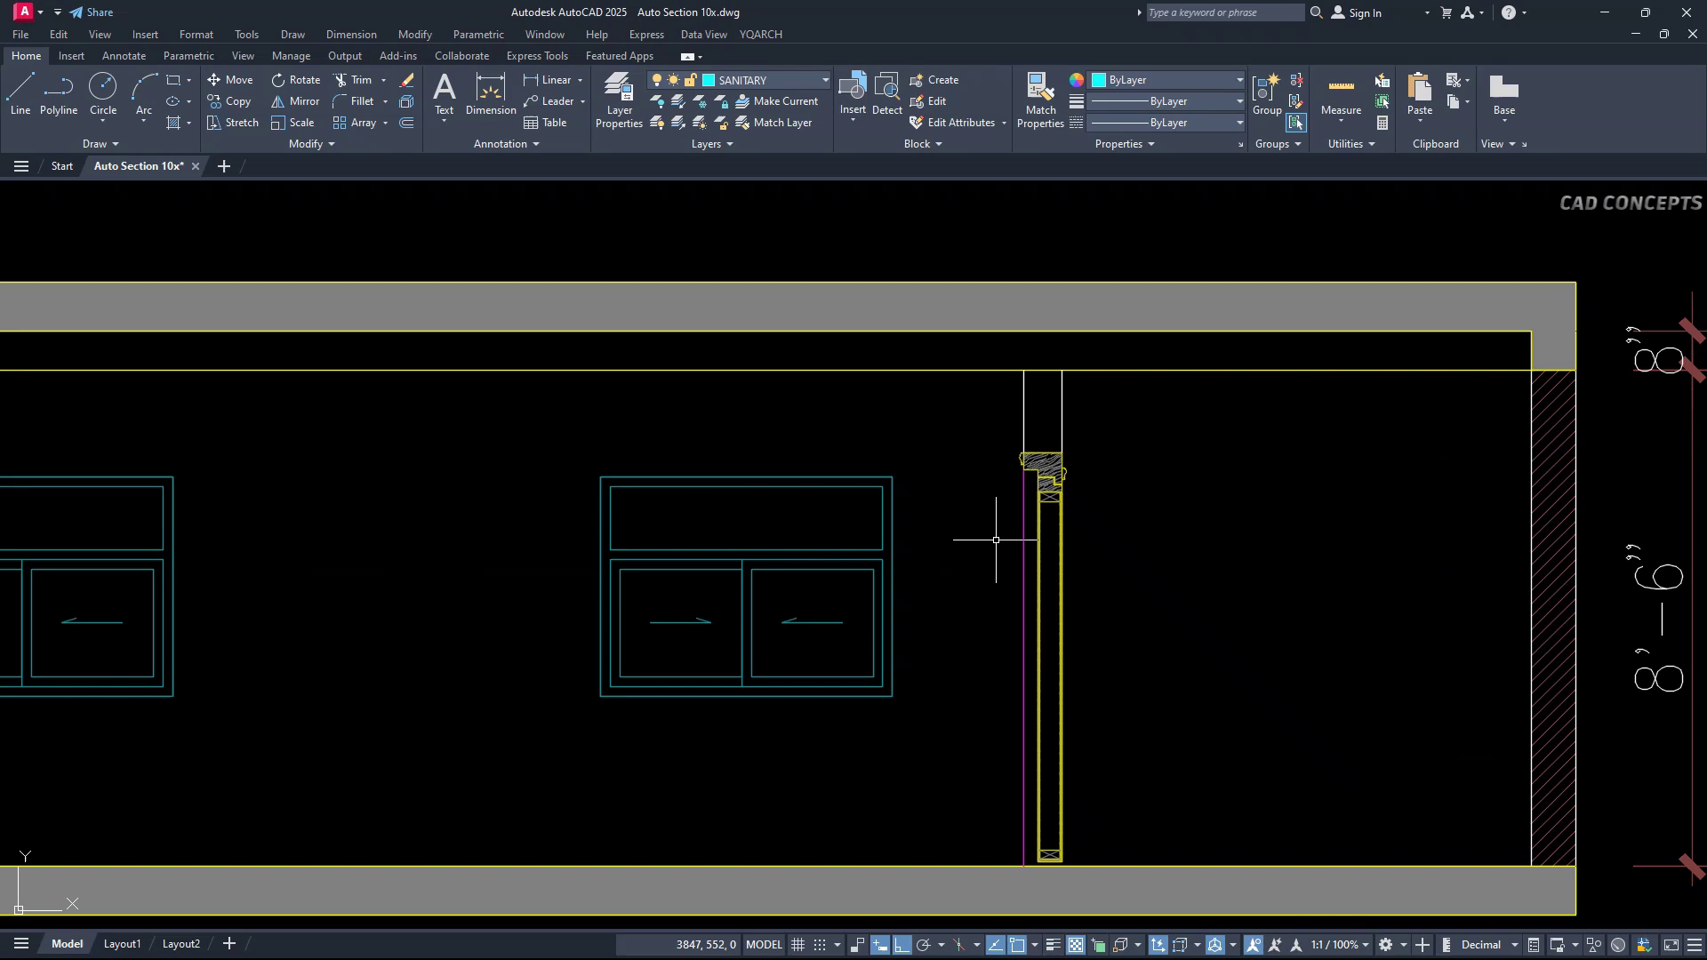
{"action": "left_click", "coordinate": [552, 79]}
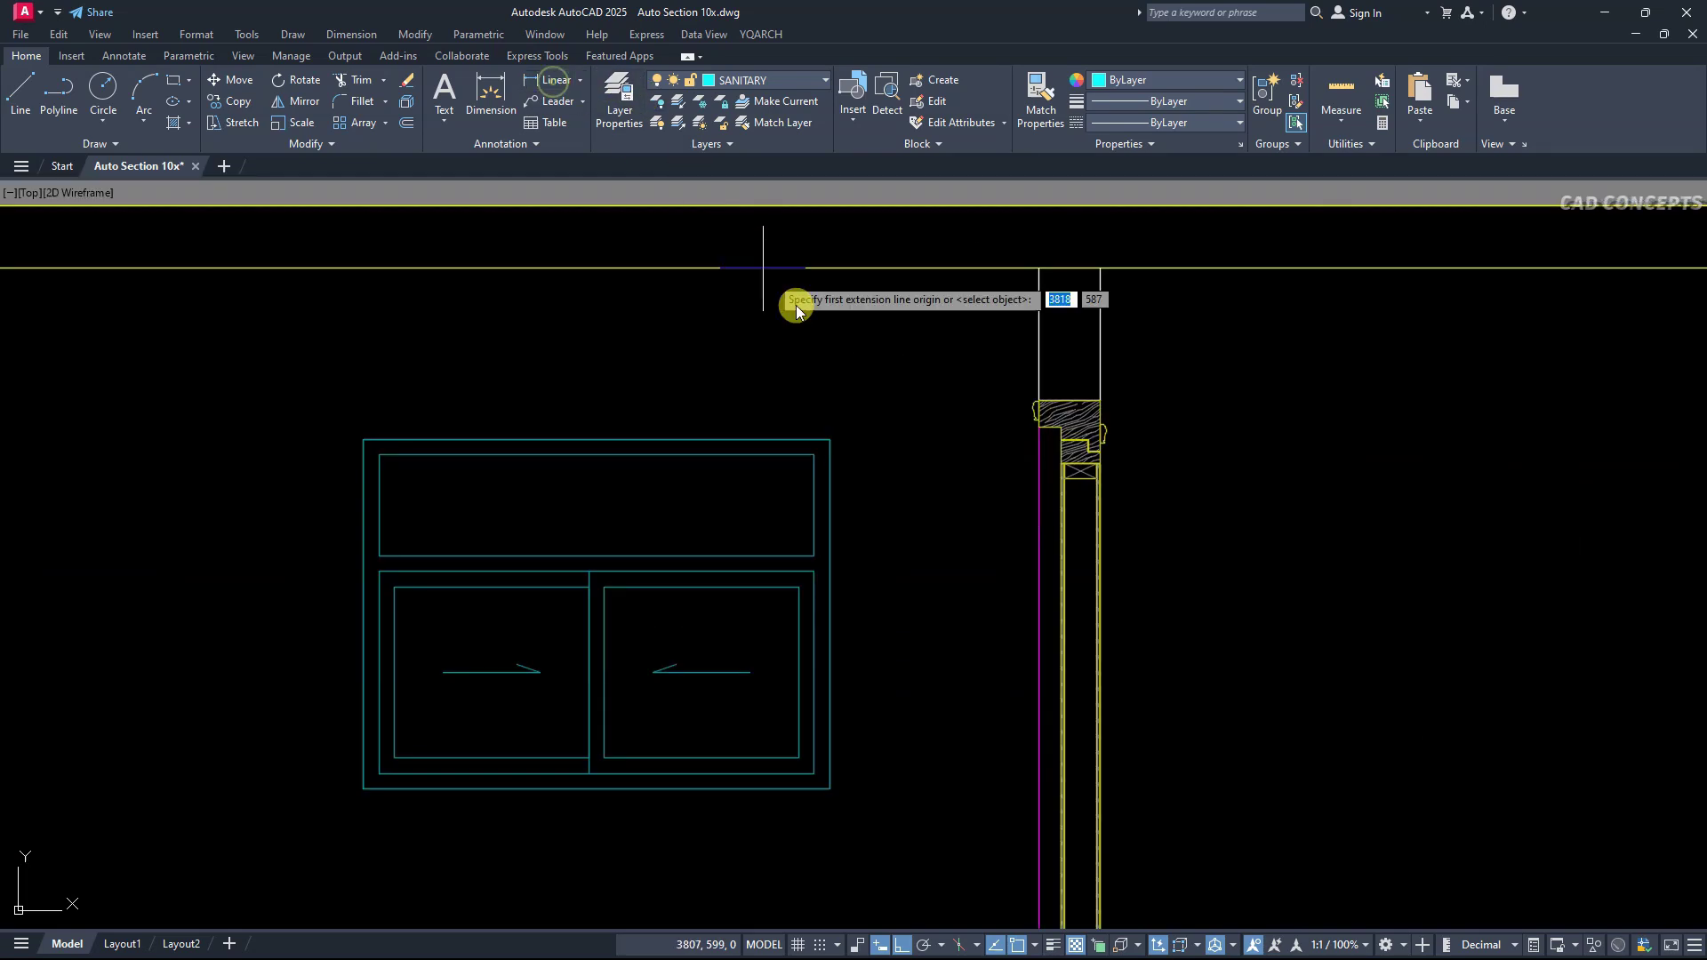
{"action": "left_click", "coordinate": [830, 439]}
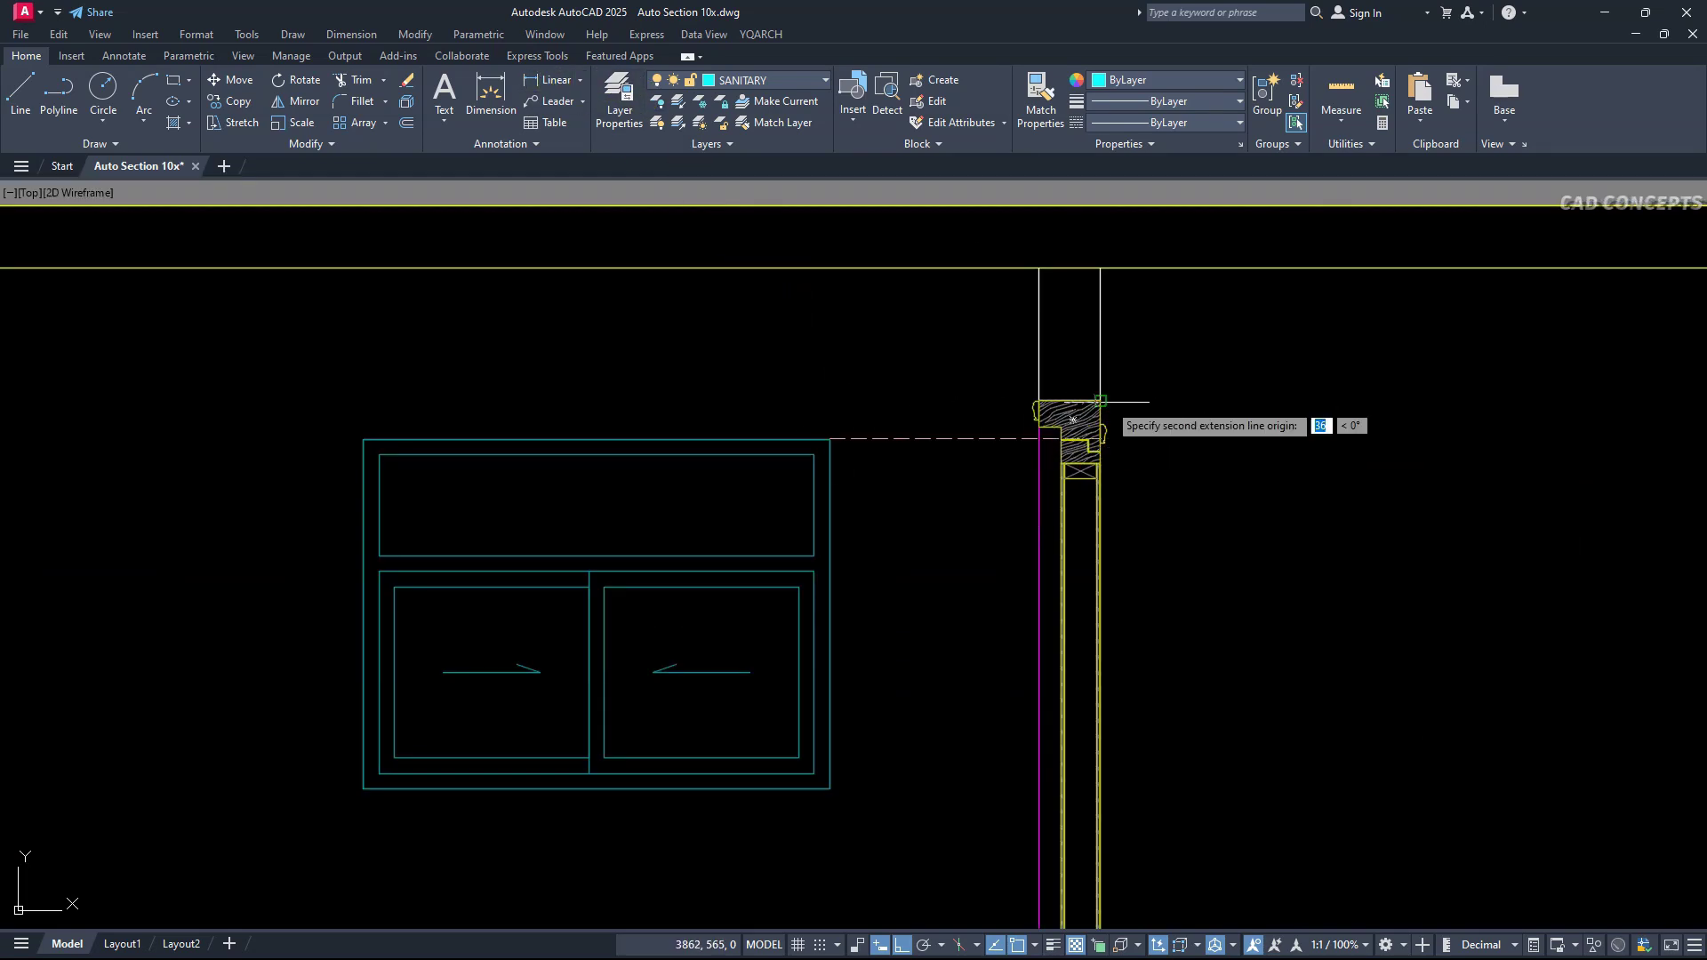
{"action": "left_click", "coordinate": [1101, 400]}
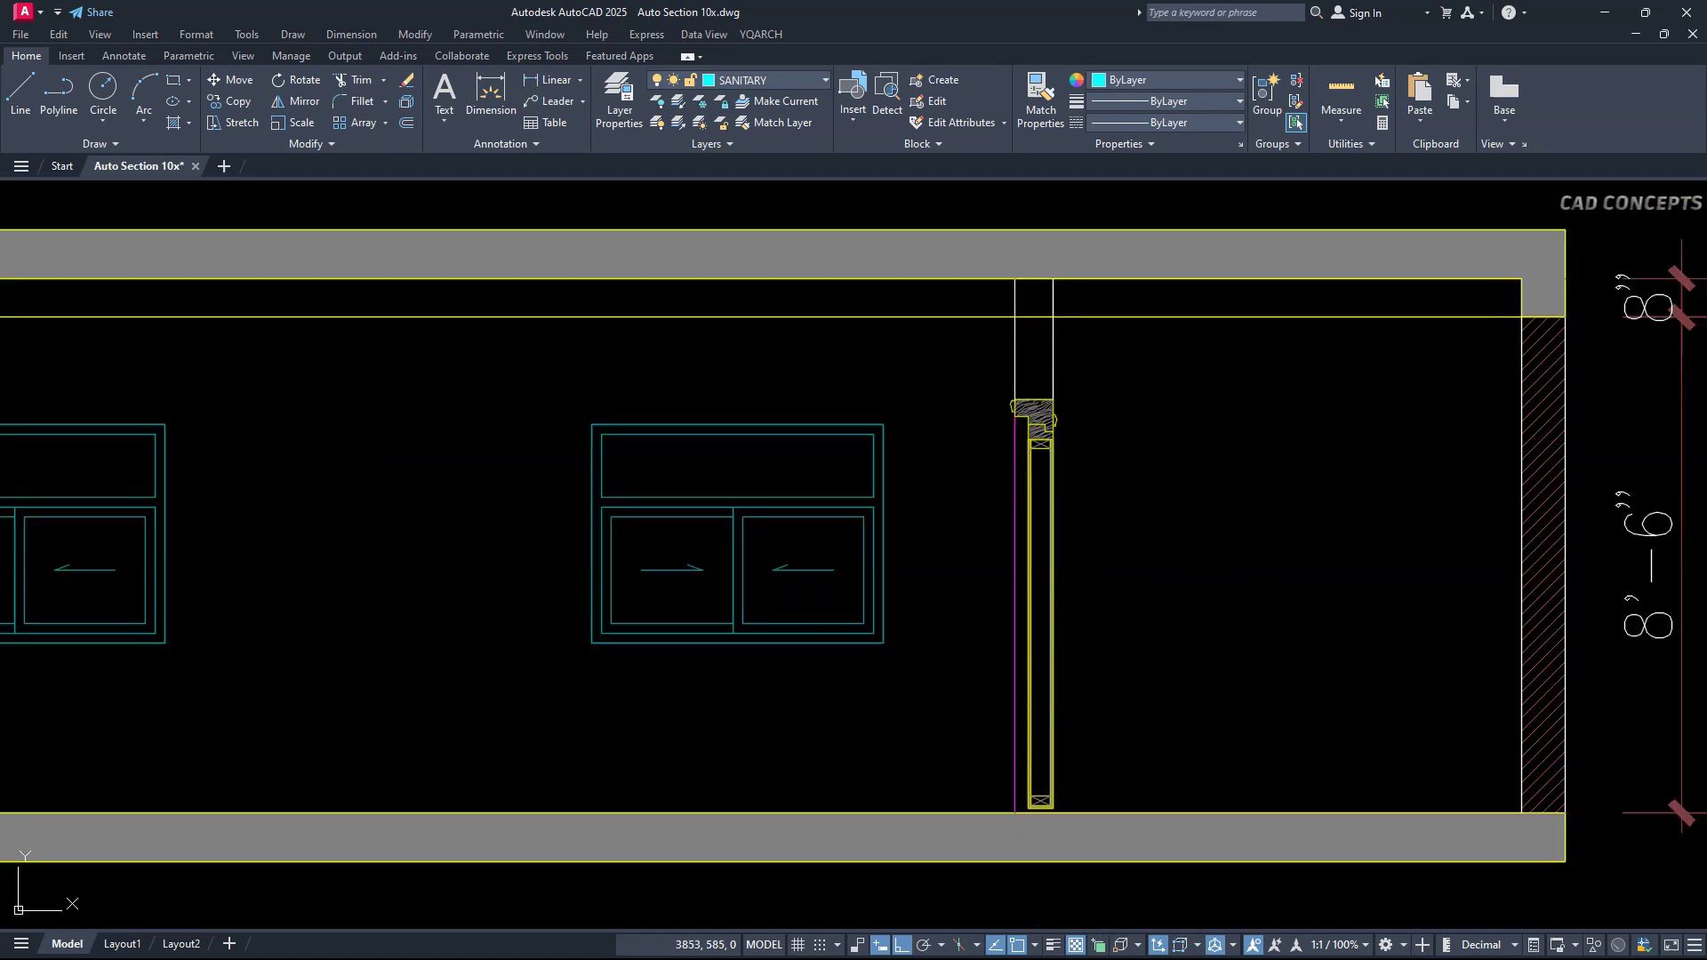
Hatch the interior wall segment between the door head and the roof slab.
{"action": "type", "text": "h"}
{"action": "key", "text": "Return"}
{"action": "left_click", "coordinate": [1033, 317]}
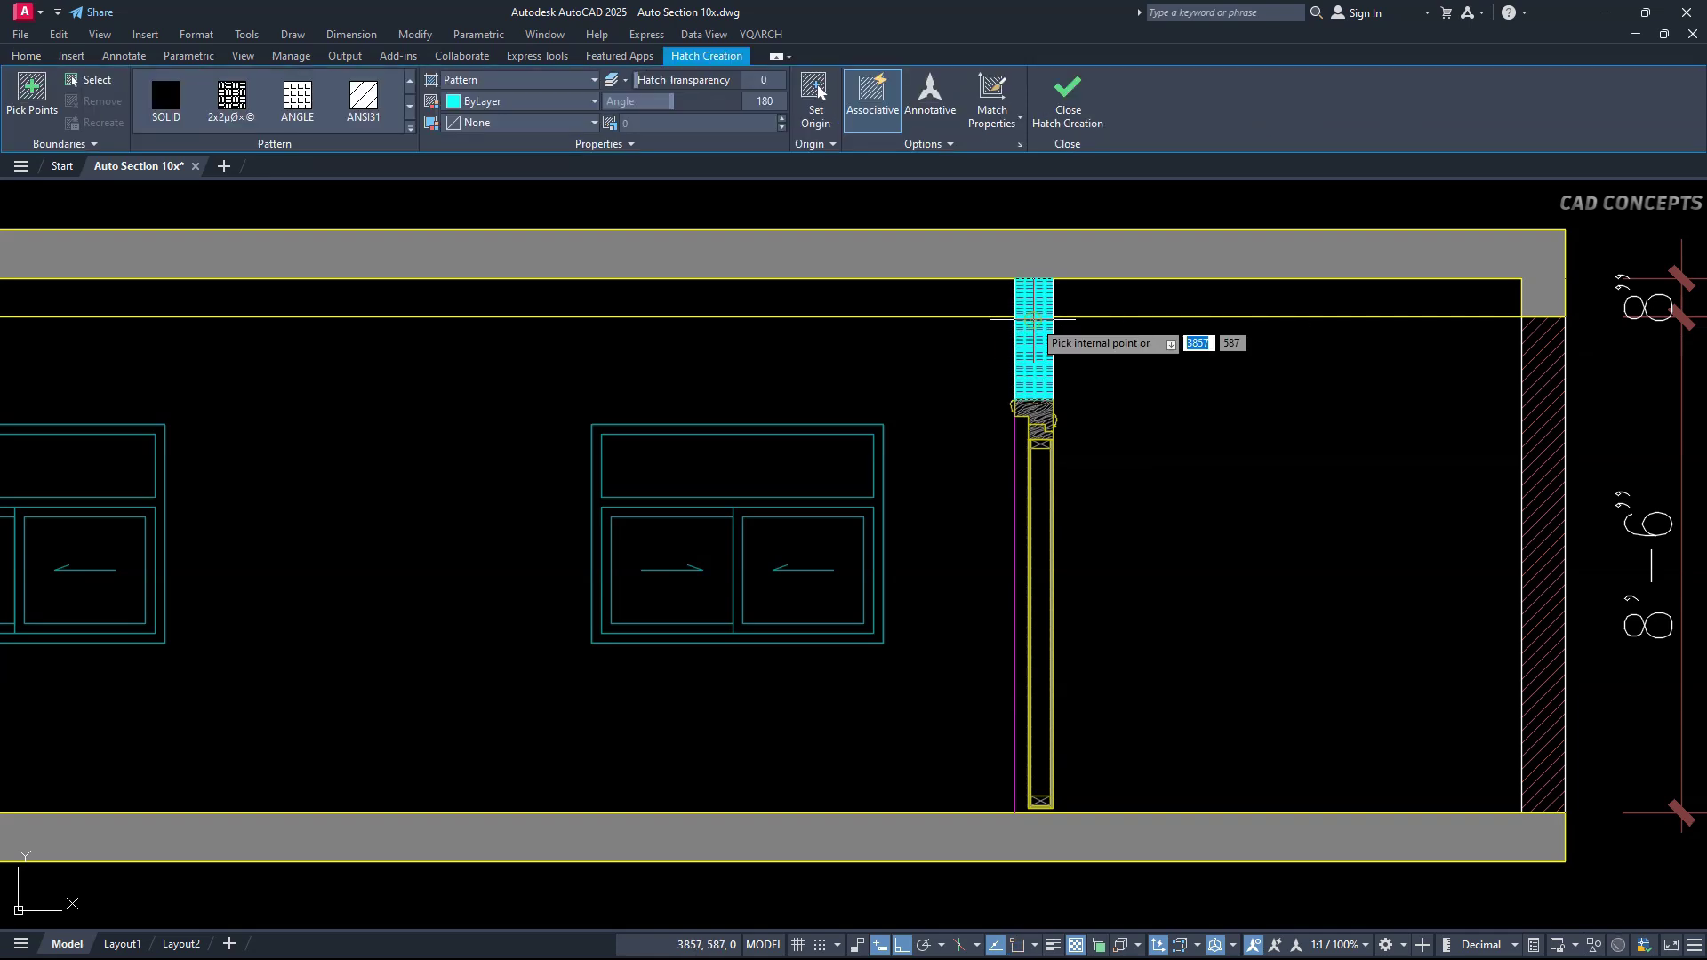
{"action": "key", "text": "Return"}
Match the hatch above the door to the right end wall's hatch.
{"action": "left_click", "coordinate": [1536, 403]}
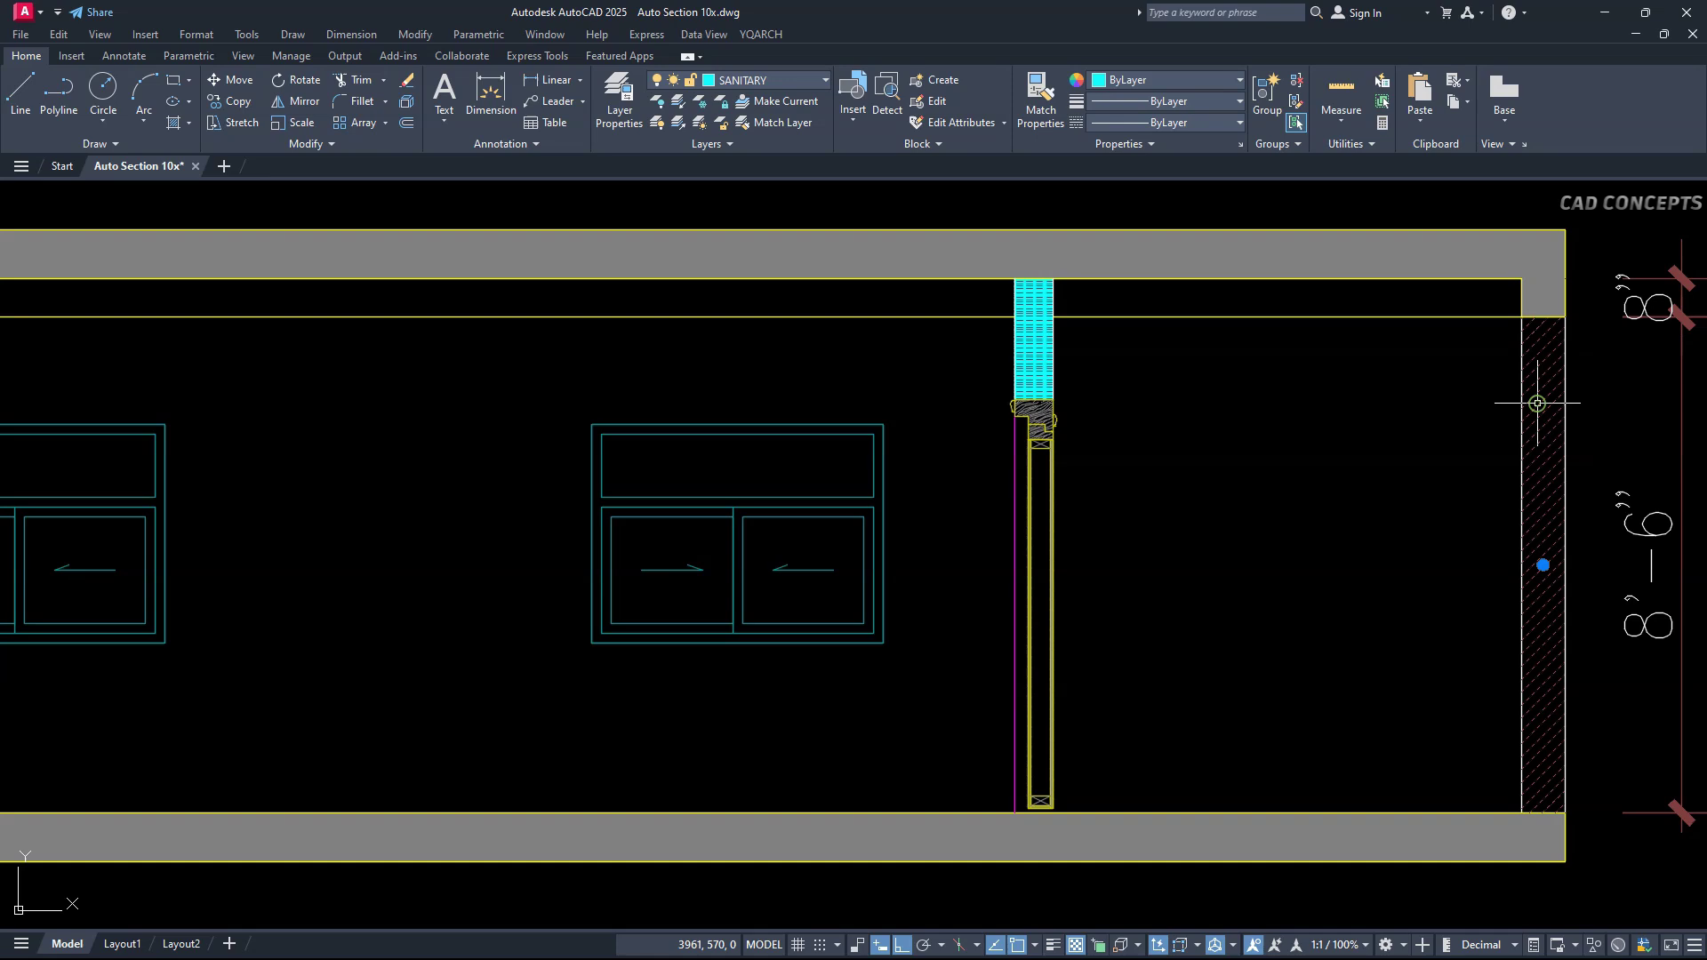
{"action": "type", "text": "ma"}
{"action": "key", "text": "Return"}
{"action": "left_click", "coordinate": [1035, 351]}
{"action": "key", "text": "Return"}
Delete the remaining height dimensions along the section's right side.
{"action": "scroll", "coordinate": [1034, 351], "scroll_direction": "down", "scroll_amount": 5}
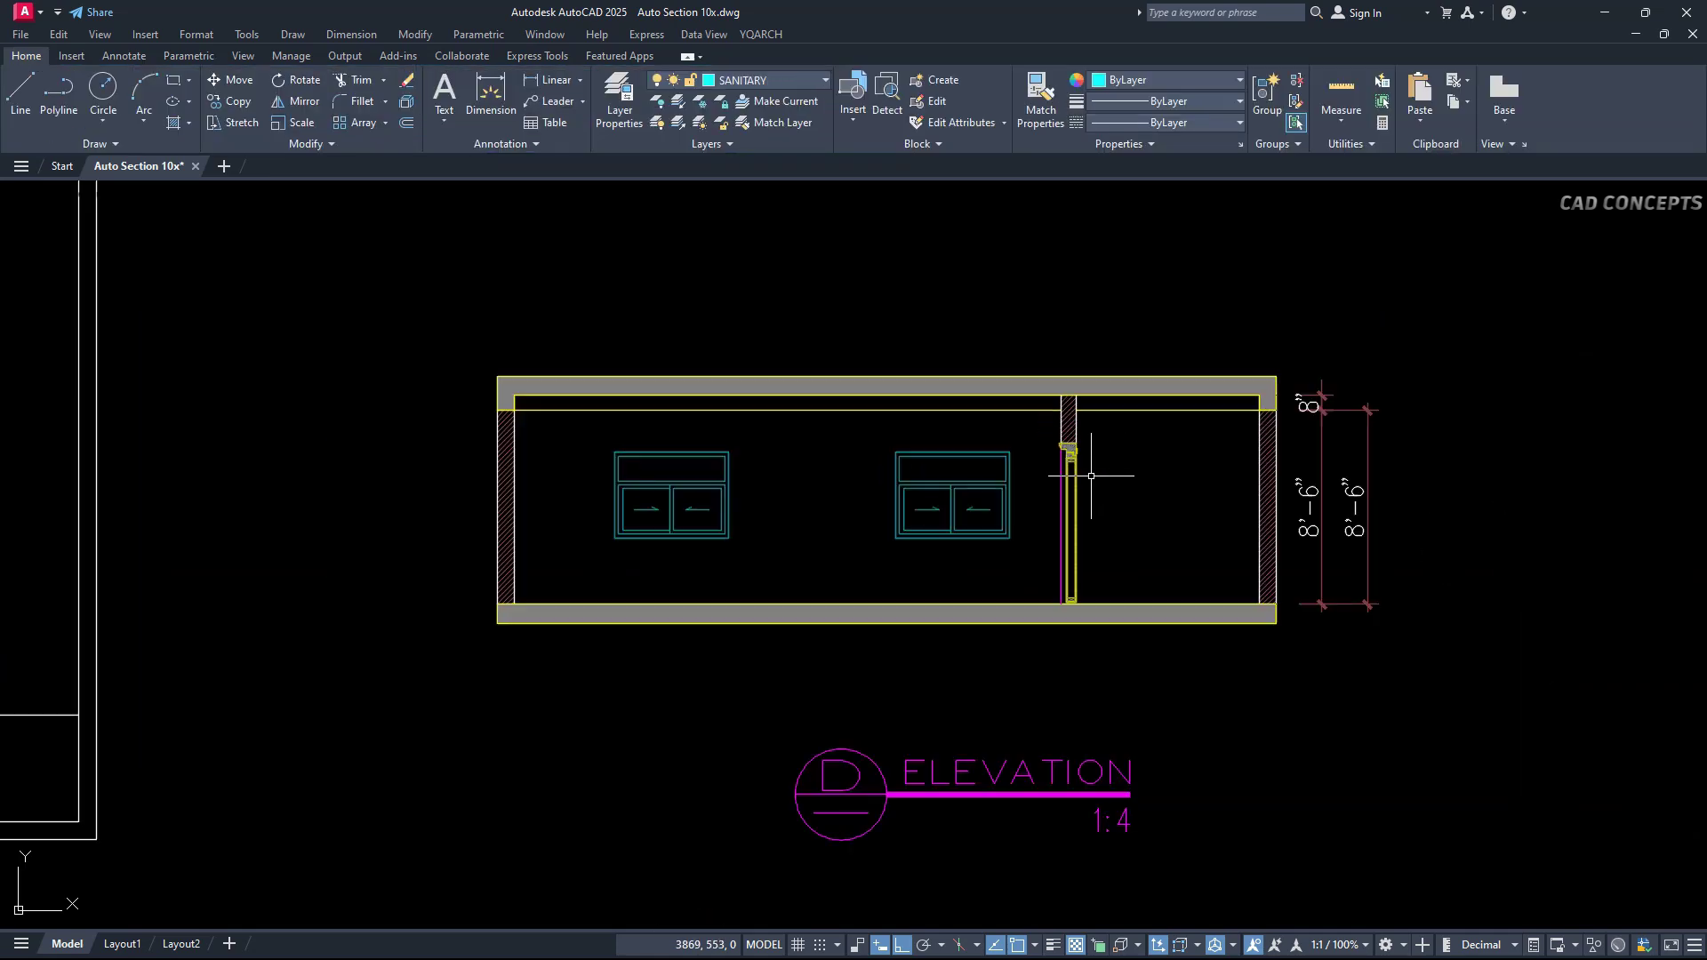
{"action": "left_click", "coordinate": [1452, 358]}
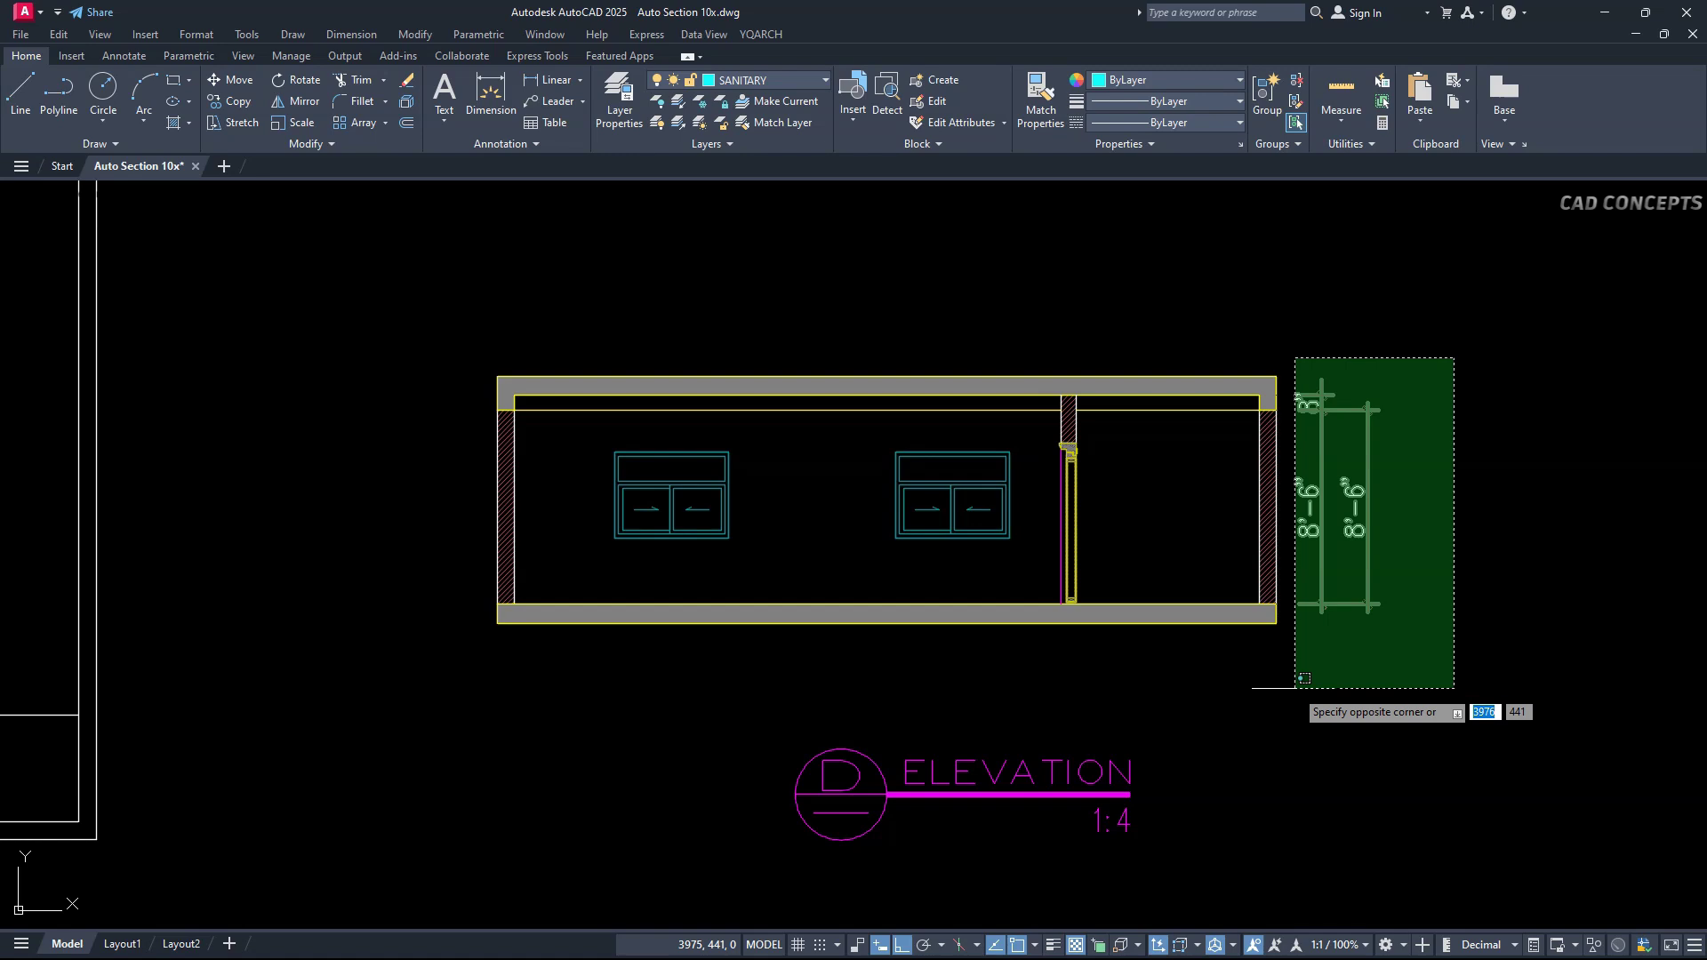
{"action": "left_click", "coordinate": [1284, 698]}
{"action": "key", "text": "Delete"}
Copy Elevation D's level markers, height dimensions and parapet outline to the section's right end, aligning ground level with the floor slab's upper corner.
{"action": "scroll", "coordinate": [1358, 641], "scroll_direction": "down", "scroll_amount": 2}
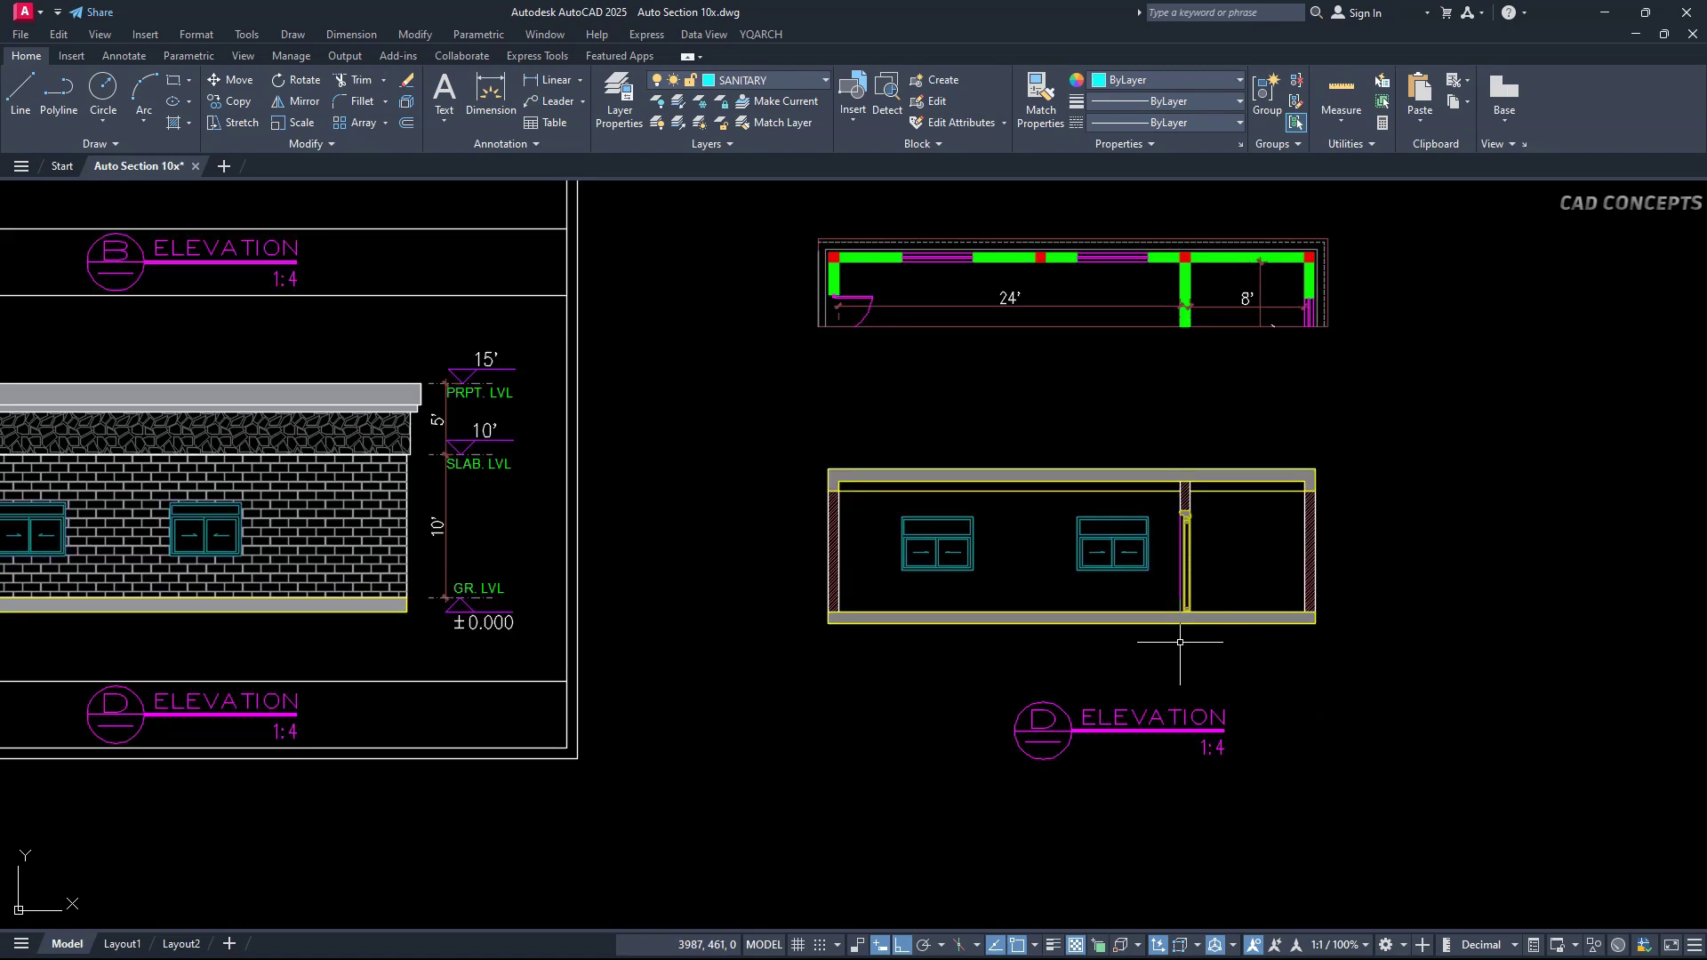
{"action": "left_click", "coordinate": [552, 329]}
{"action": "left_click", "coordinate": [393, 691]}
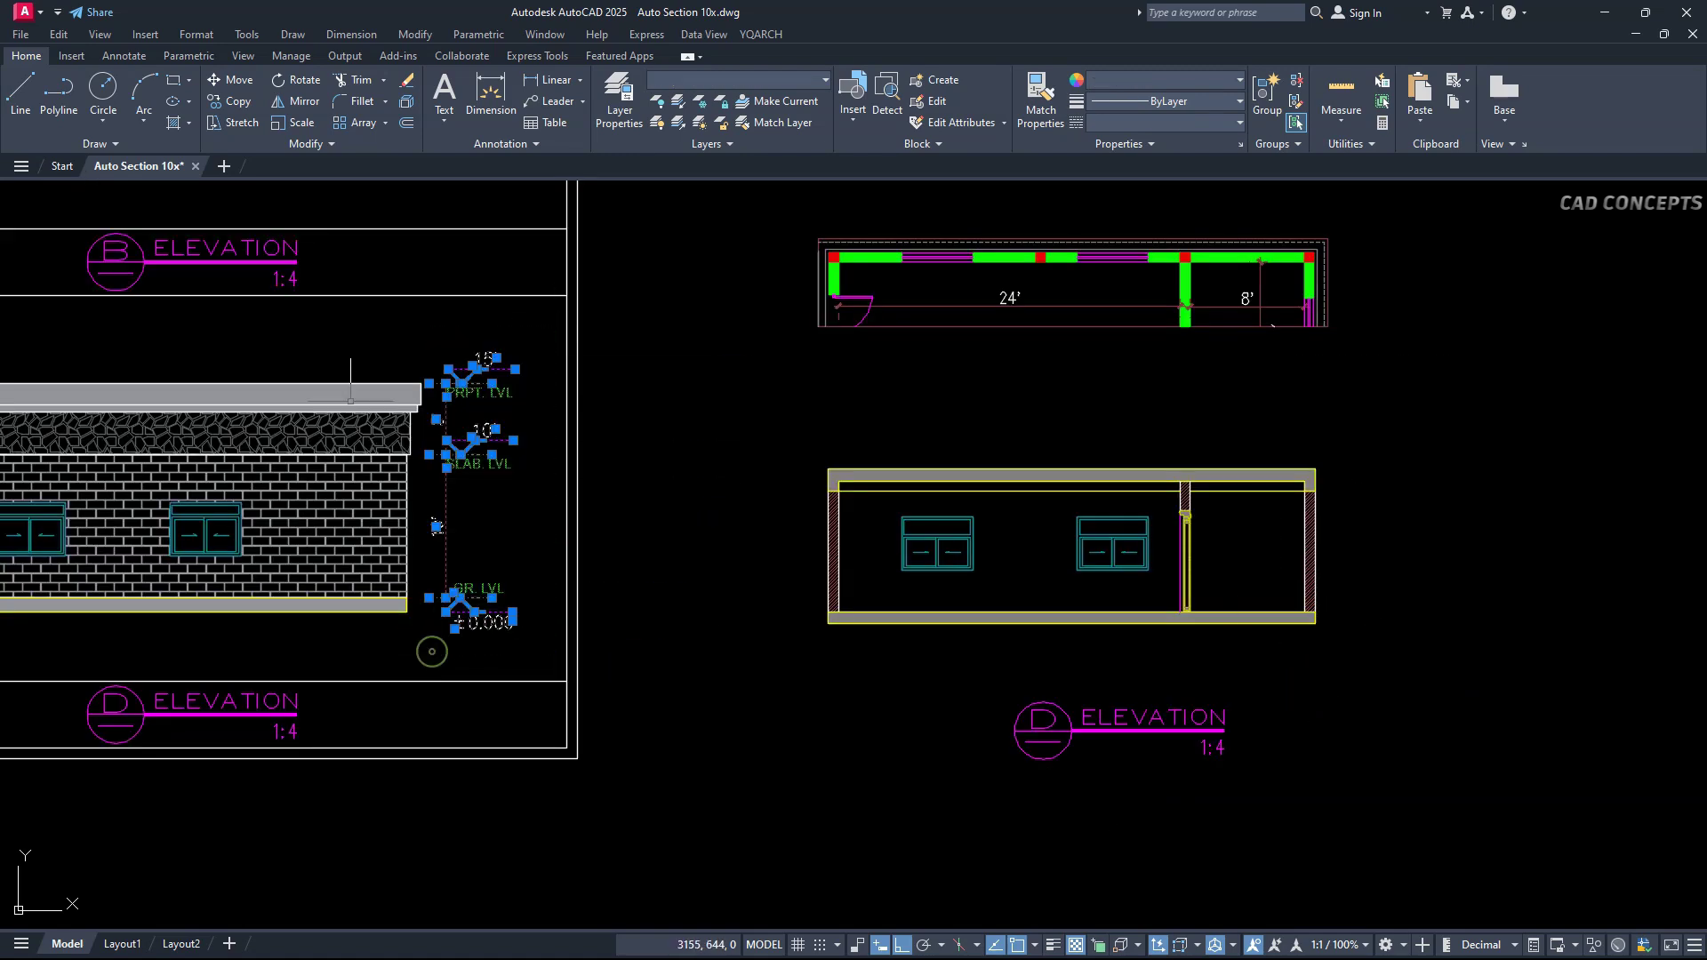
{"action": "left_click", "coordinate": [350, 356]}
{"action": "left_click", "coordinate": [430, 502]}
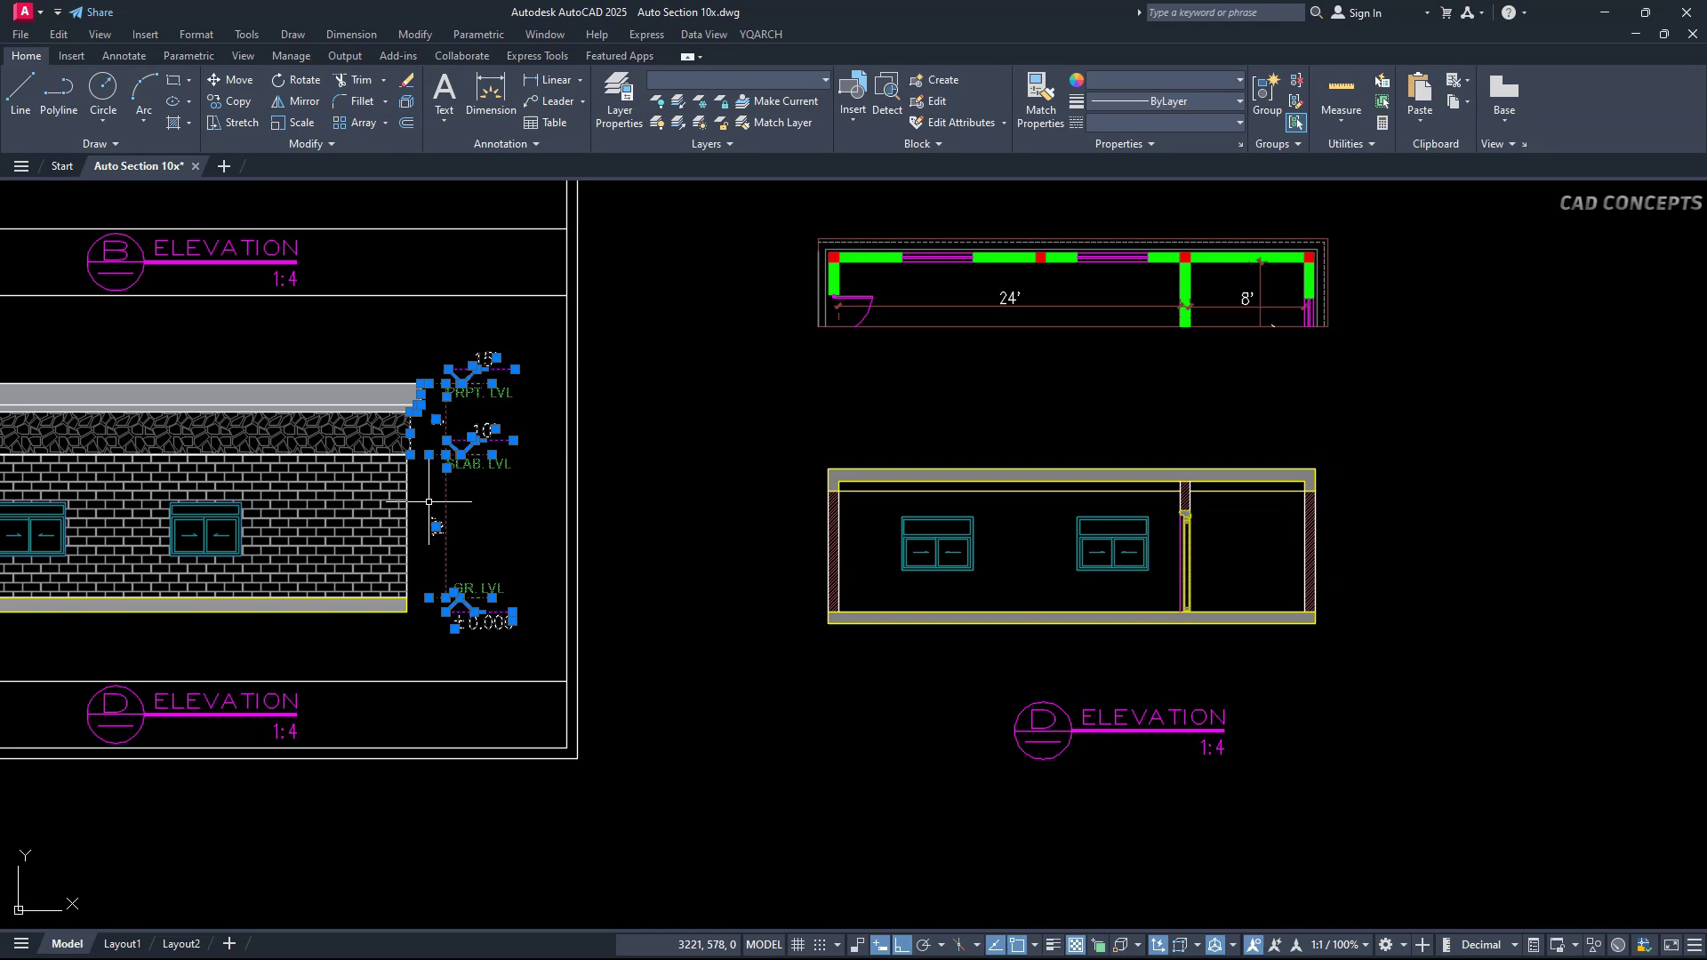
{"action": "type", "text": "co"}
{"action": "key", "text": "Return"}
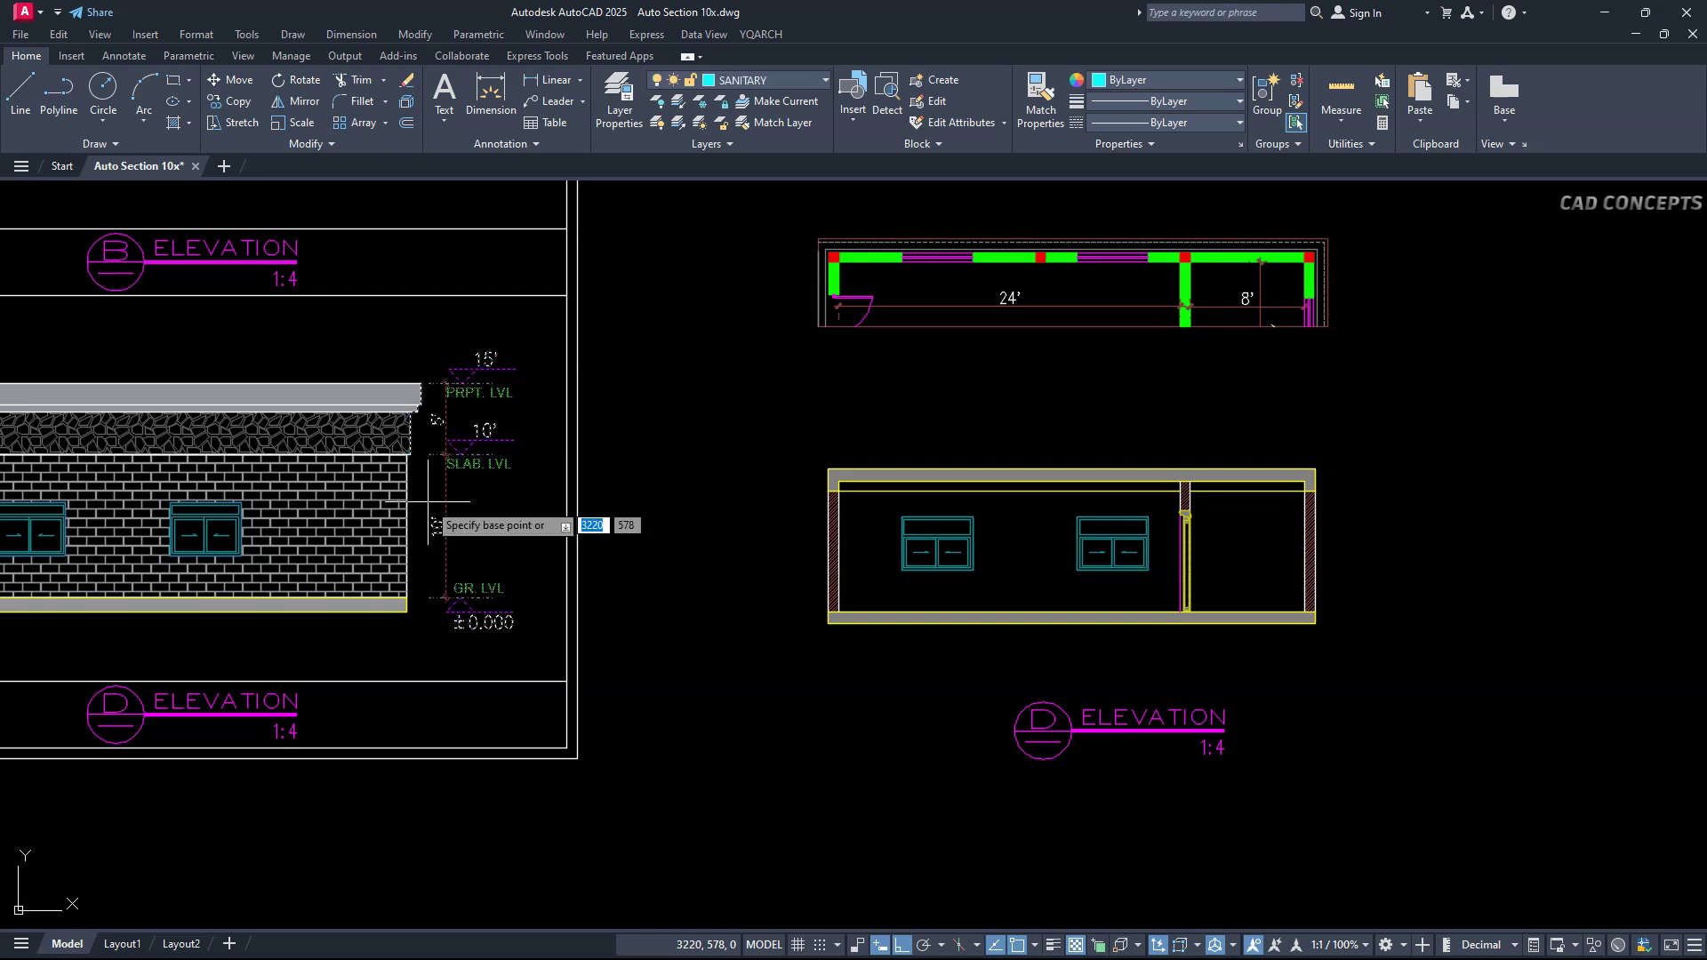
{"action": "left_click", "coordinate": [407, 599]}
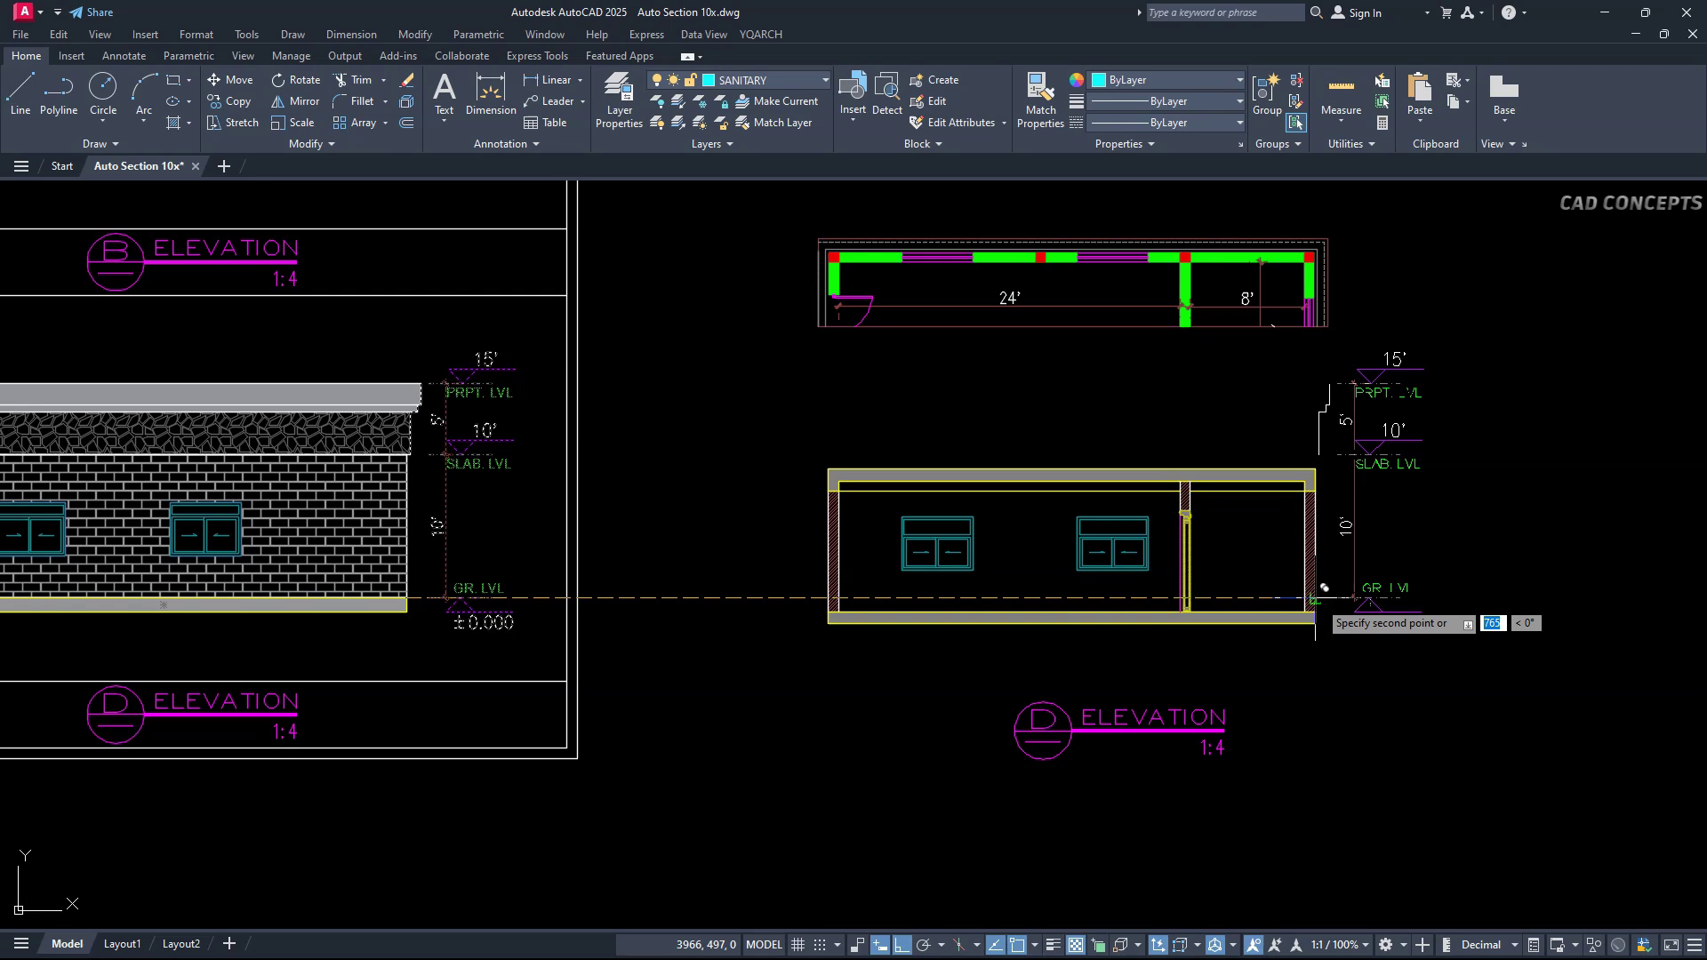
{"action": "scroll", "coordinate": [1317, 600], "scroll_direction": "up", "scroll_amount": 4}
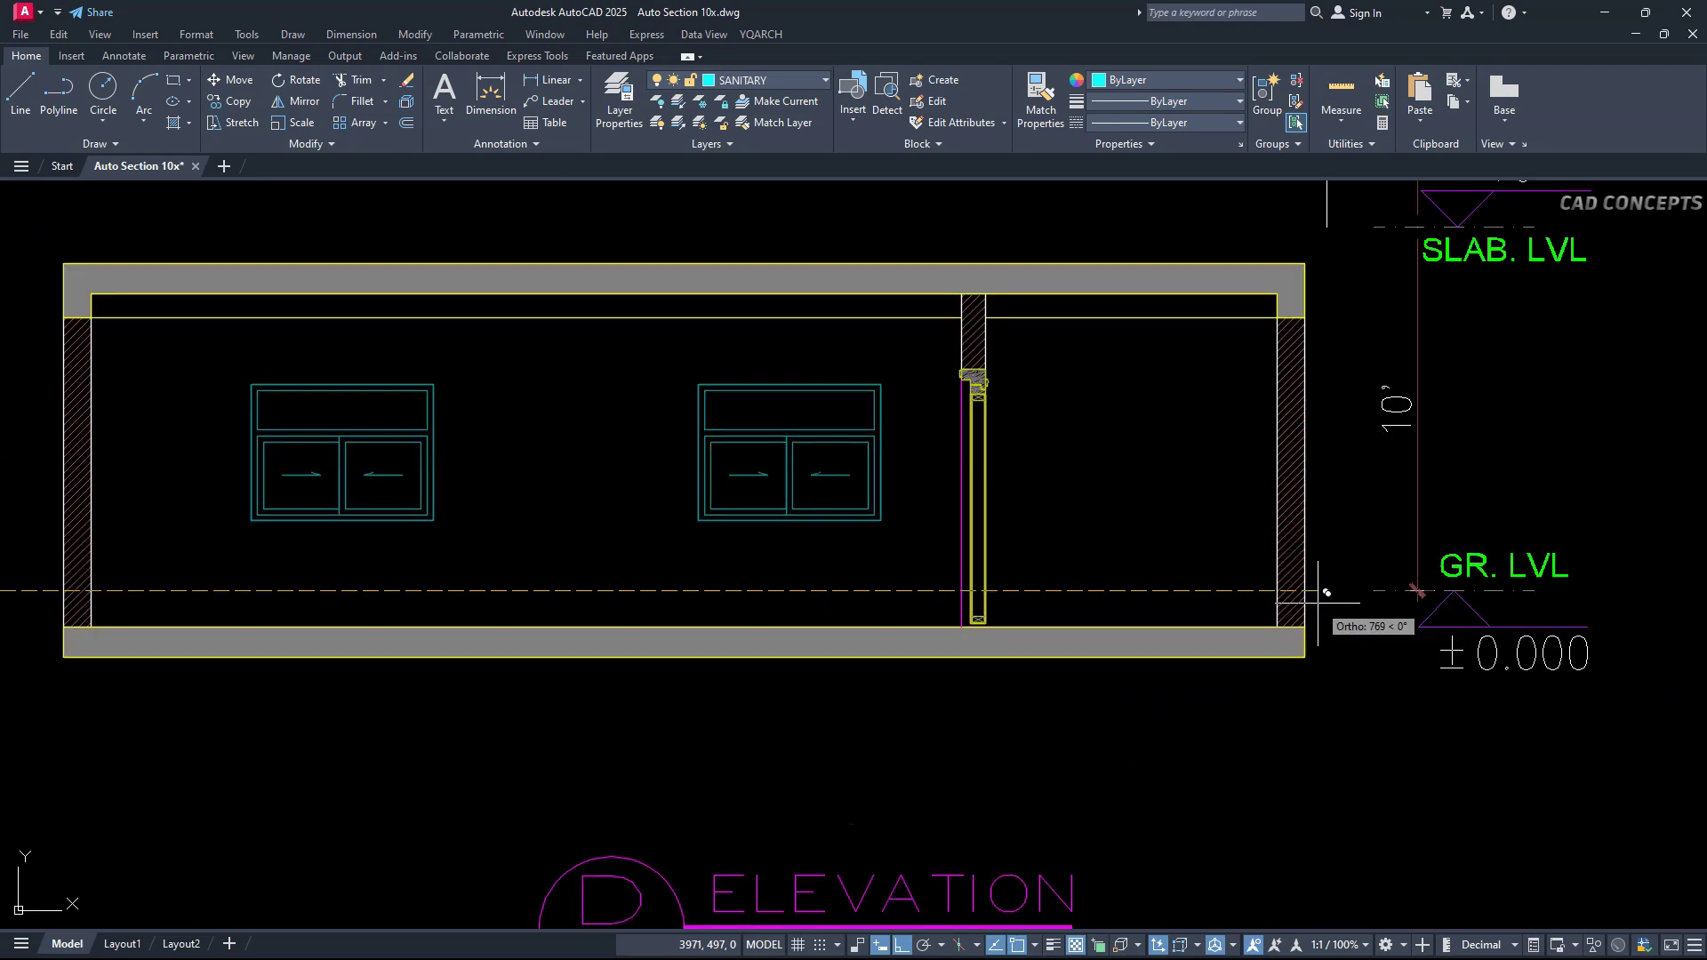
{"action": "left_click", "coordinate": [1305, 626]}
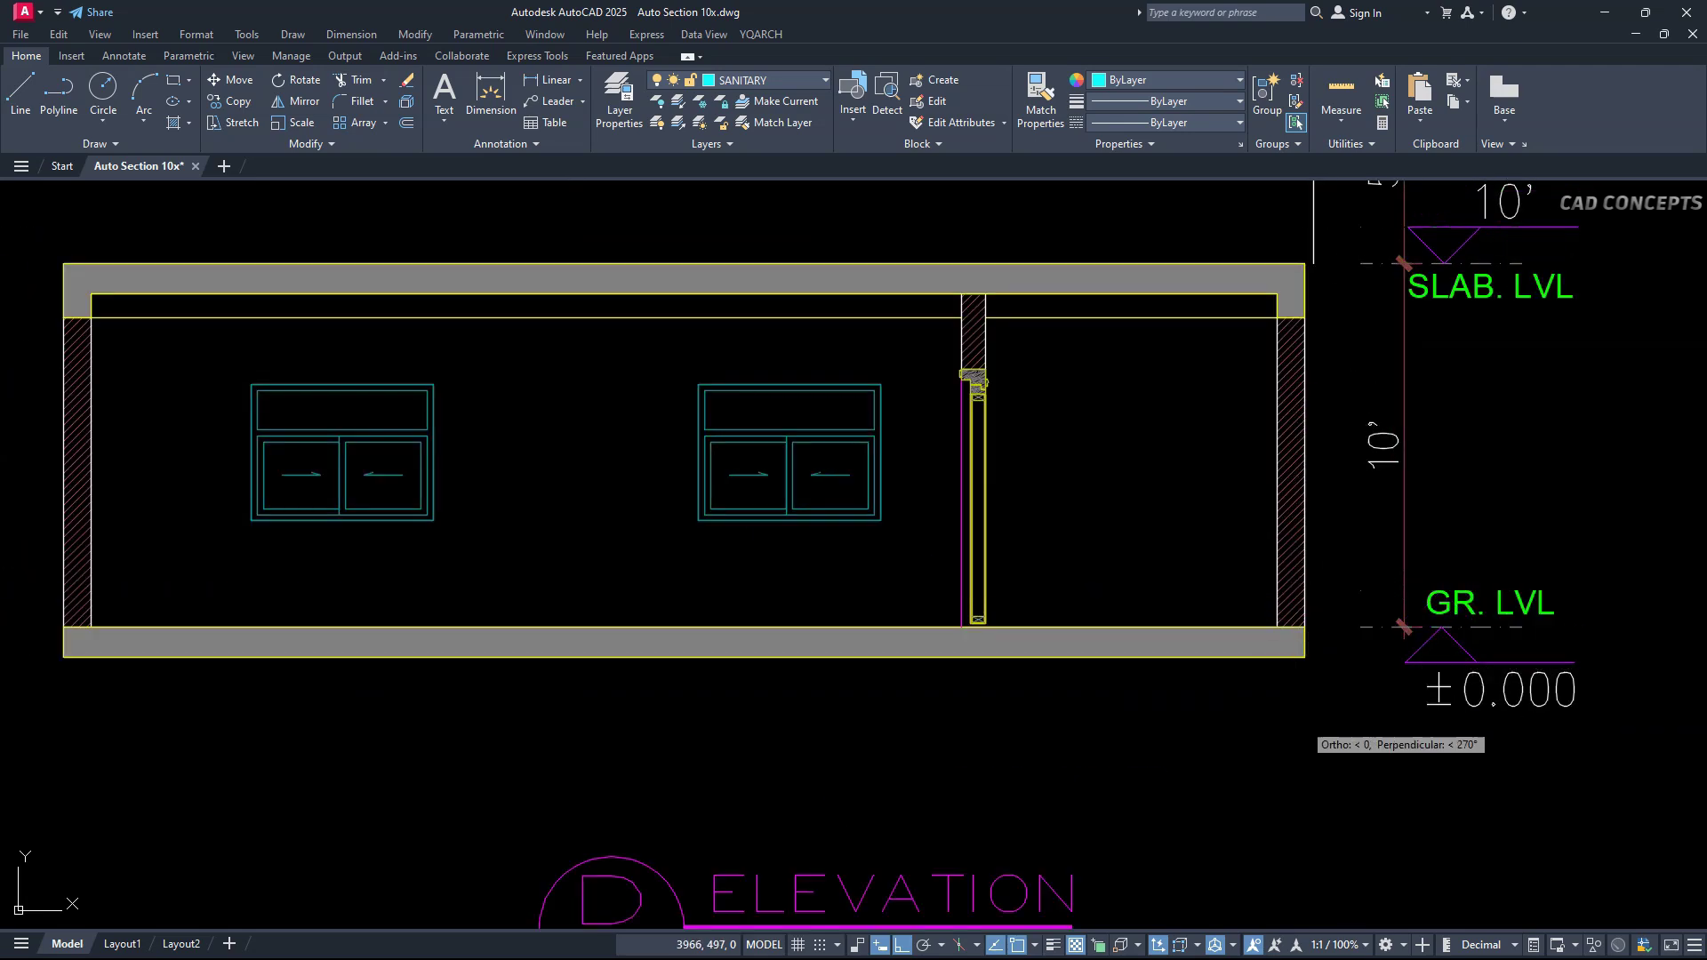
{"action": "key", "text": "Escape"}
Draw the right parapet's inner face from the roof slab's inner corner up to parapet level and across to the copied outline.
{"action": "middle_click_drag", "start_coordinate": [1291, 698], "coordinate": [1299, 854]}
{"action": "middle_click_drag", "start_coordinate": [1343, 594], "coordinate": [1349, 638]}
{"action": "type", "text": "l"}
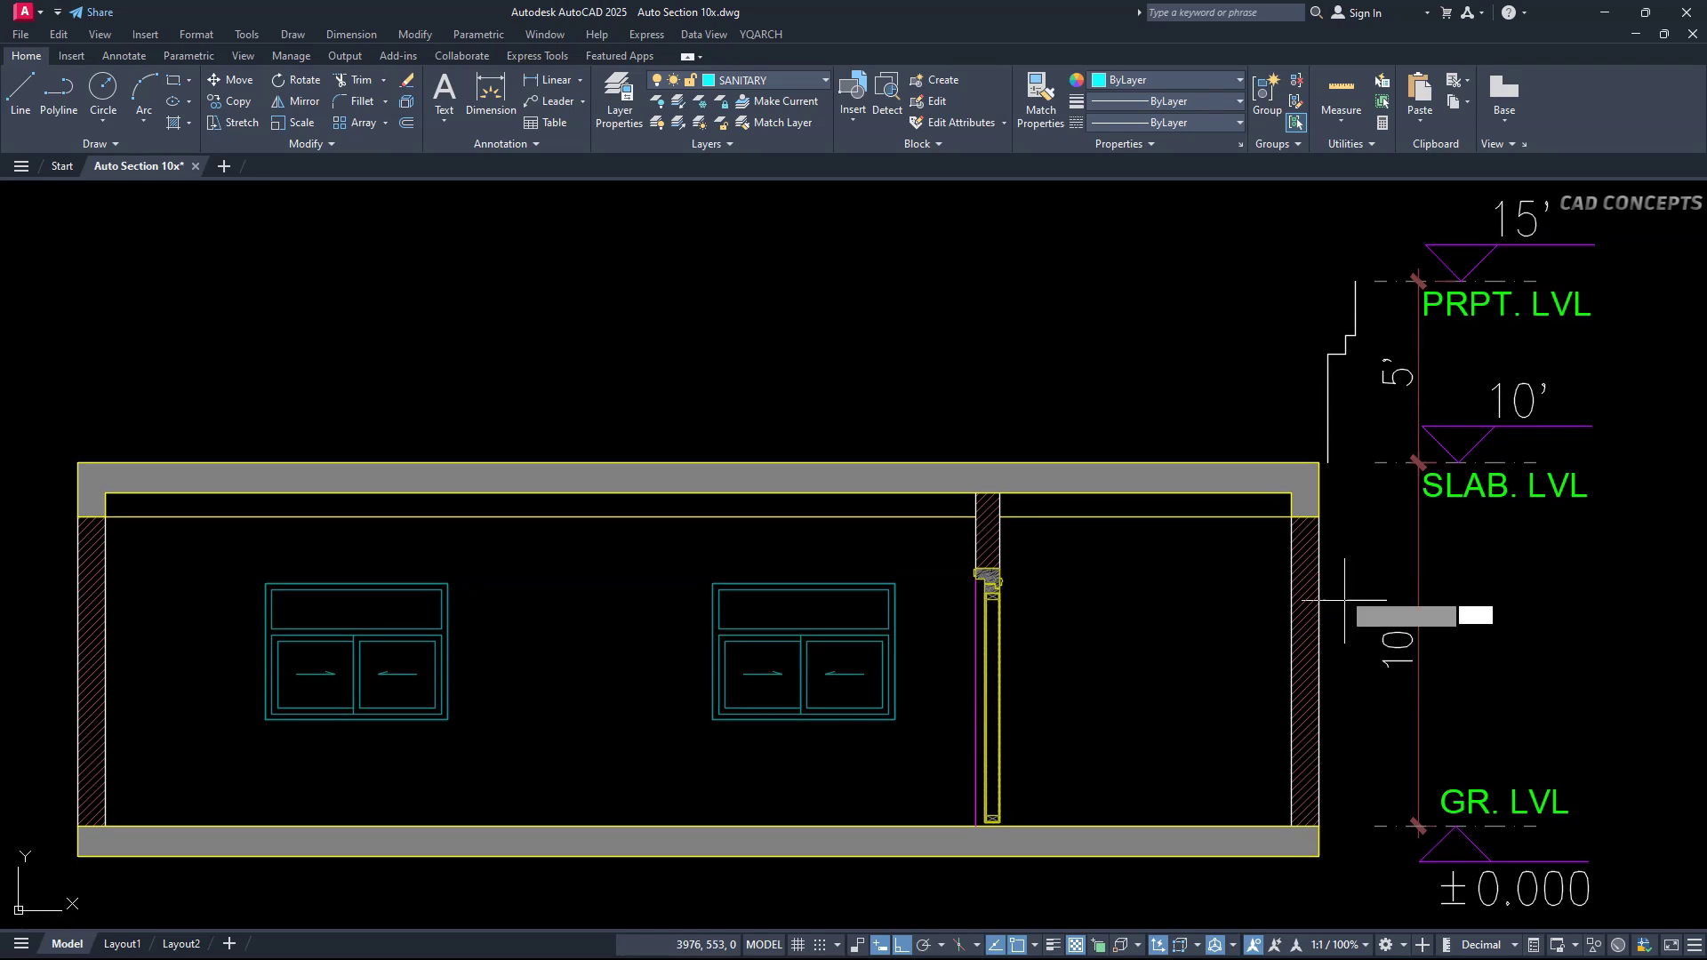
{"action": "key", "text": "Return"}
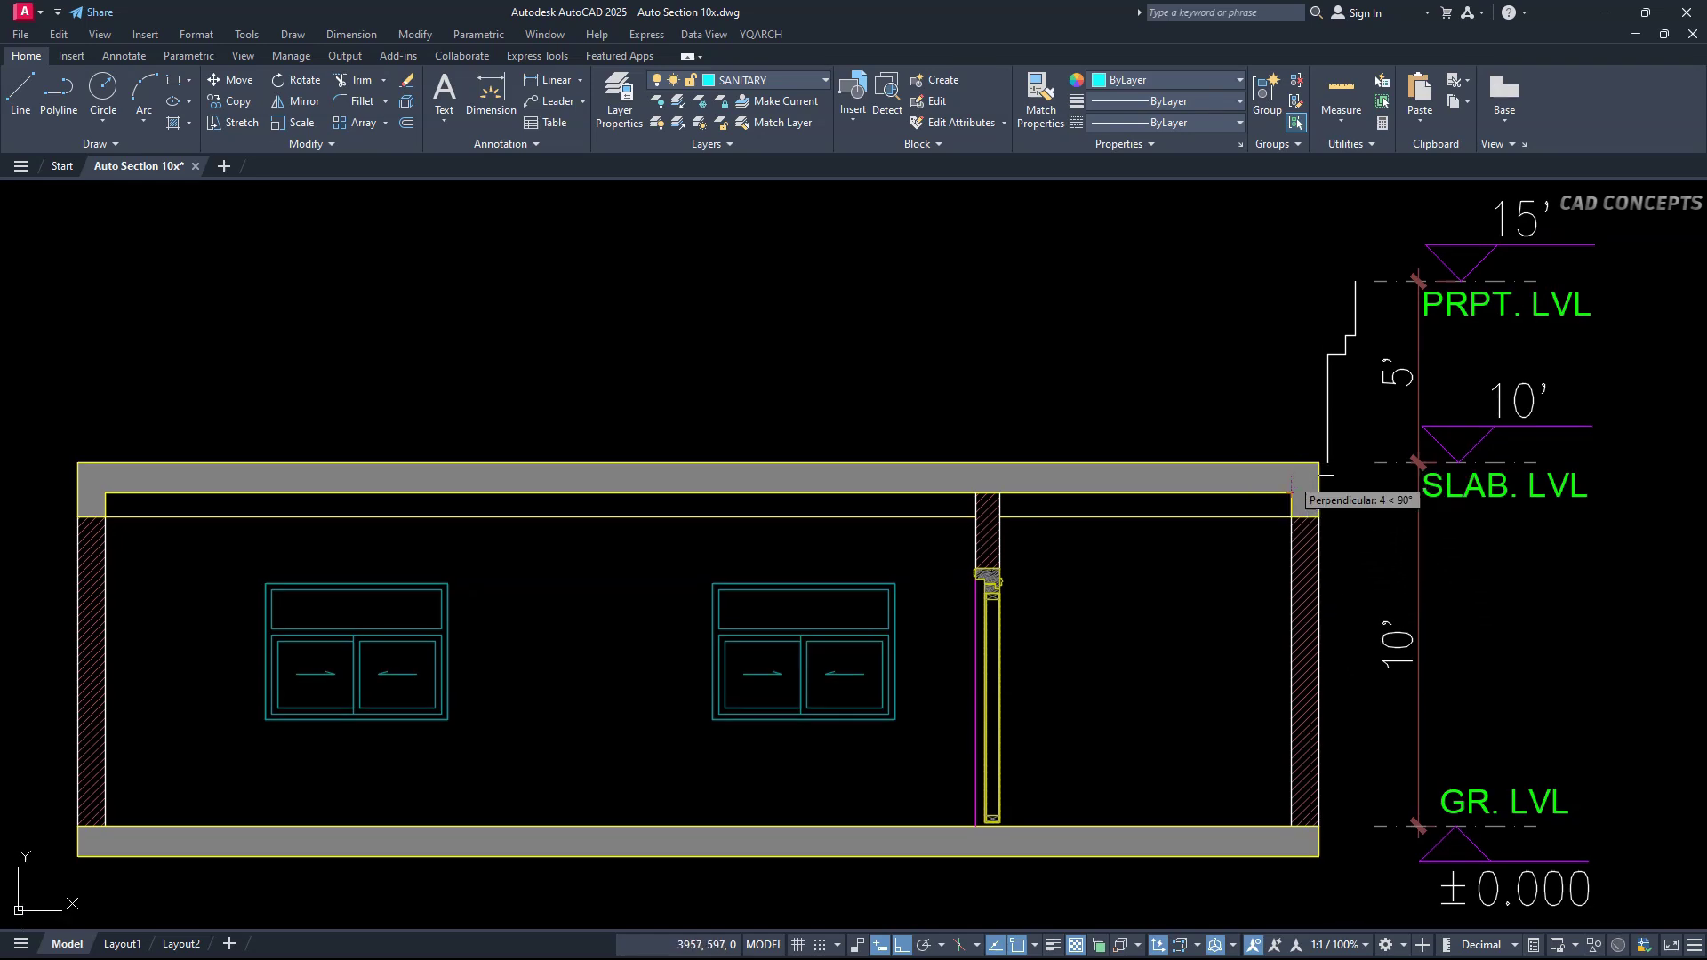
{"action": "left_click", "coordinate": [1291, 491]}
{"action": "left_click", "coordinate": [1291, 280]}
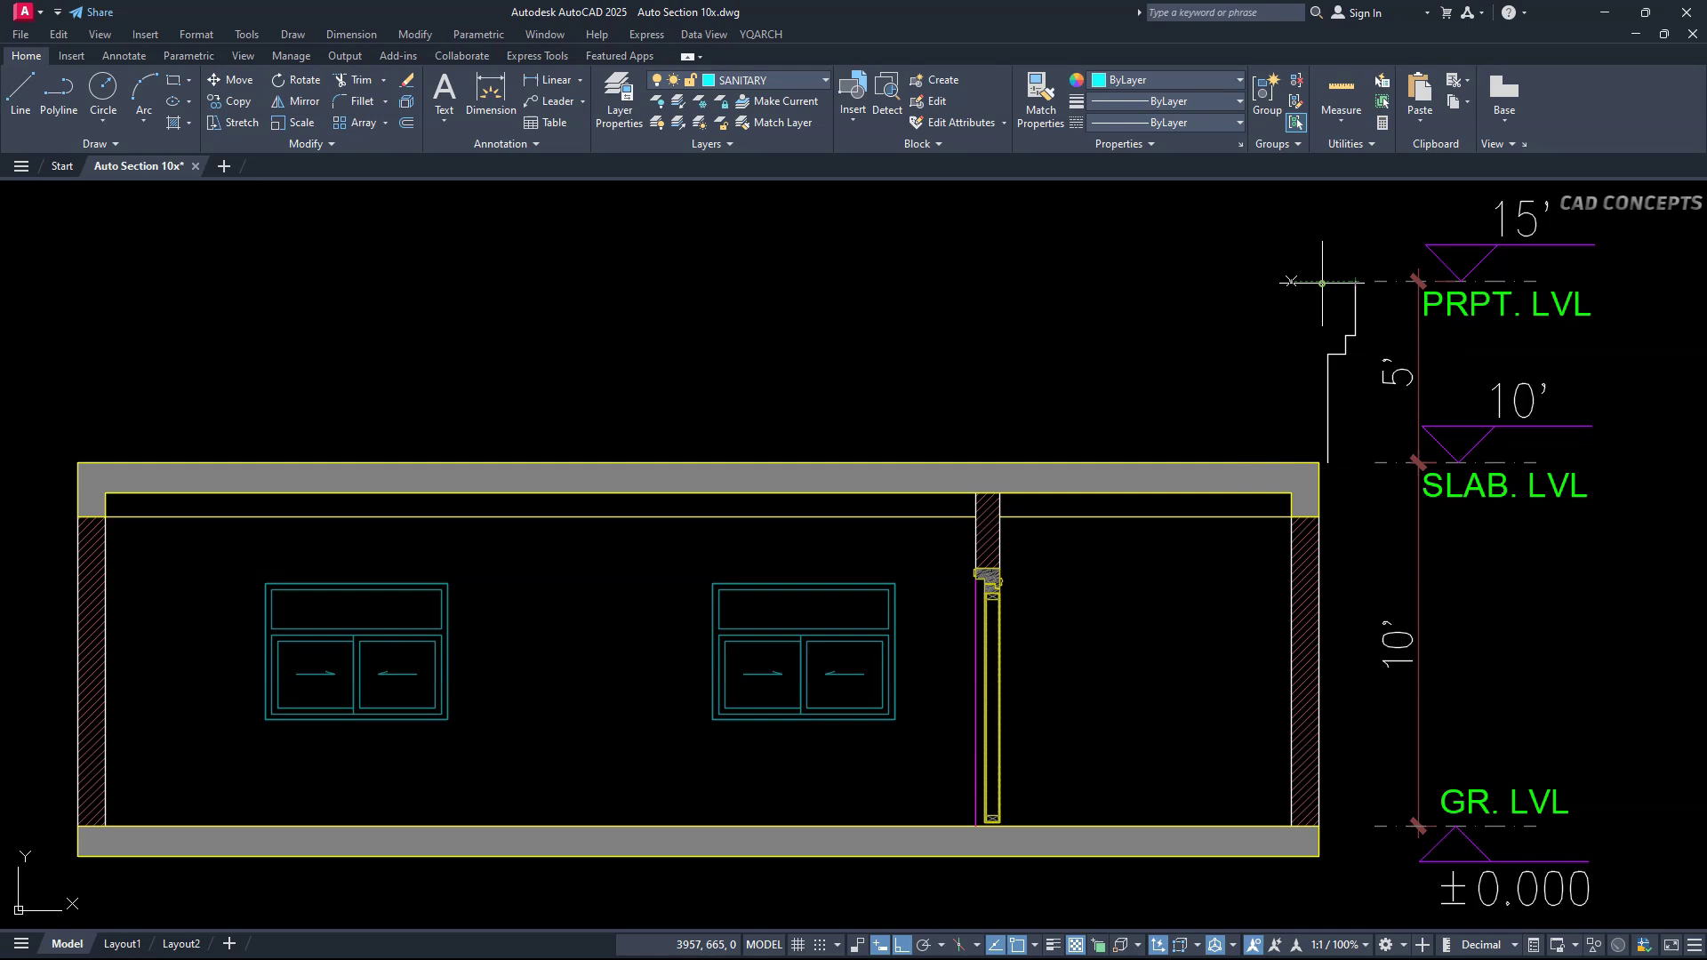
{"action": "left_click", "coordinate": [1355, 281]}
{"action": "key", "text": "Return"}
{"action": "key", "text": "Return"}
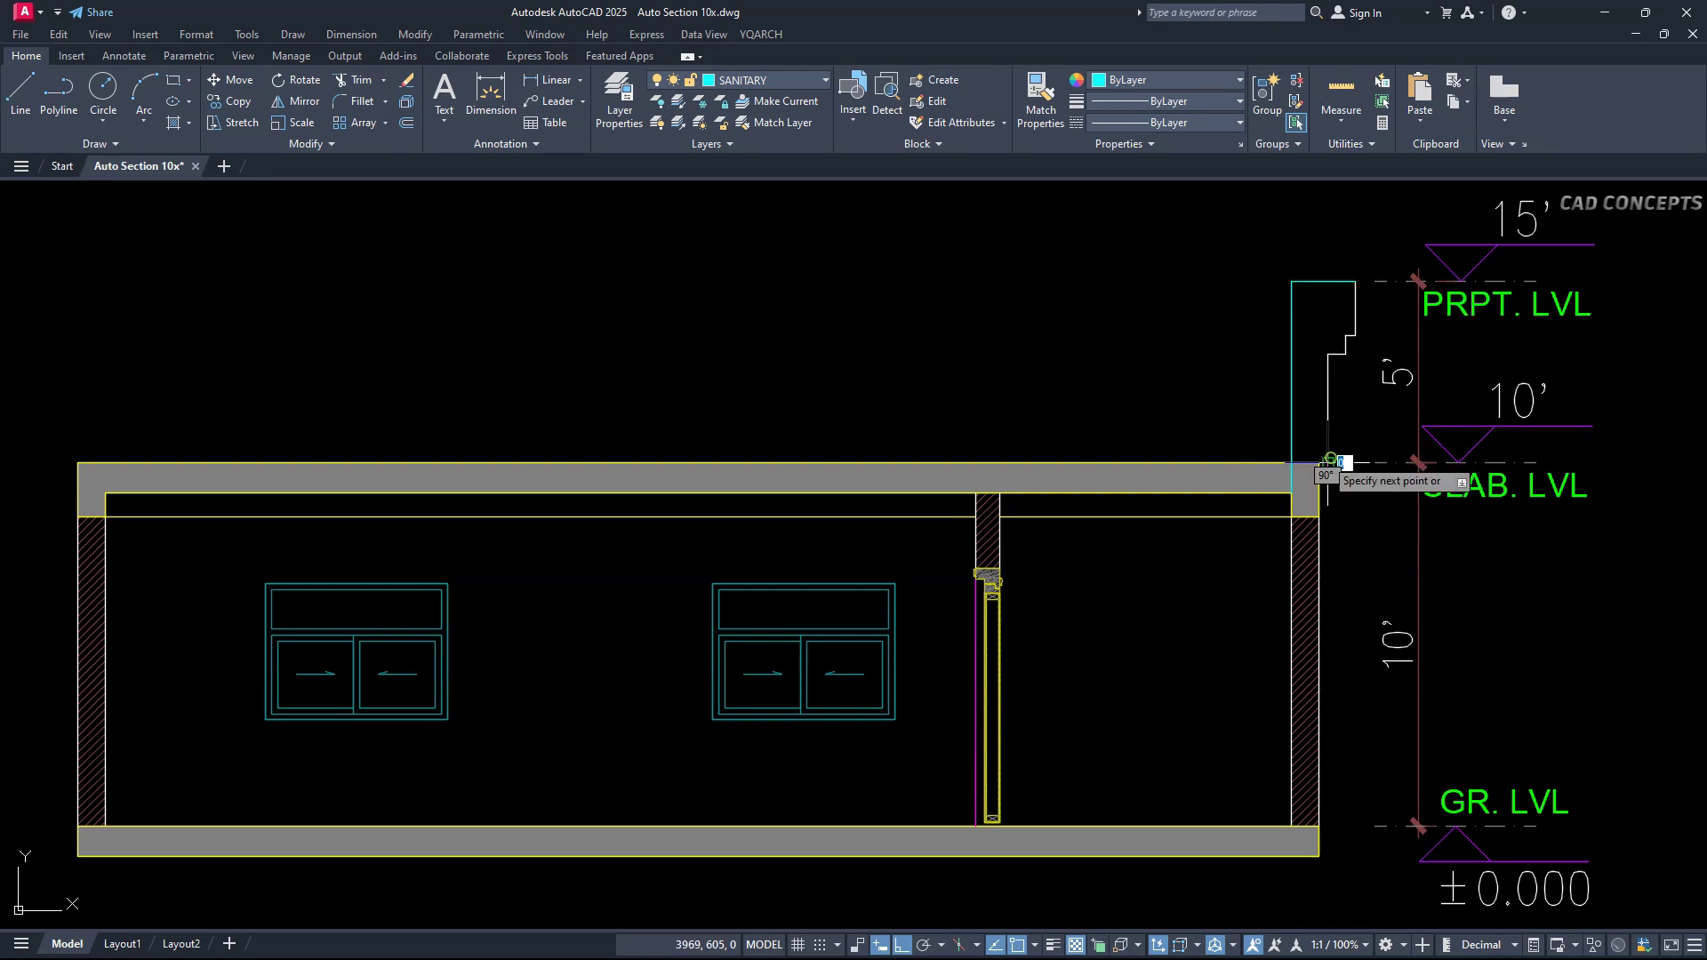
{"action": "key", "text": "Escape"}
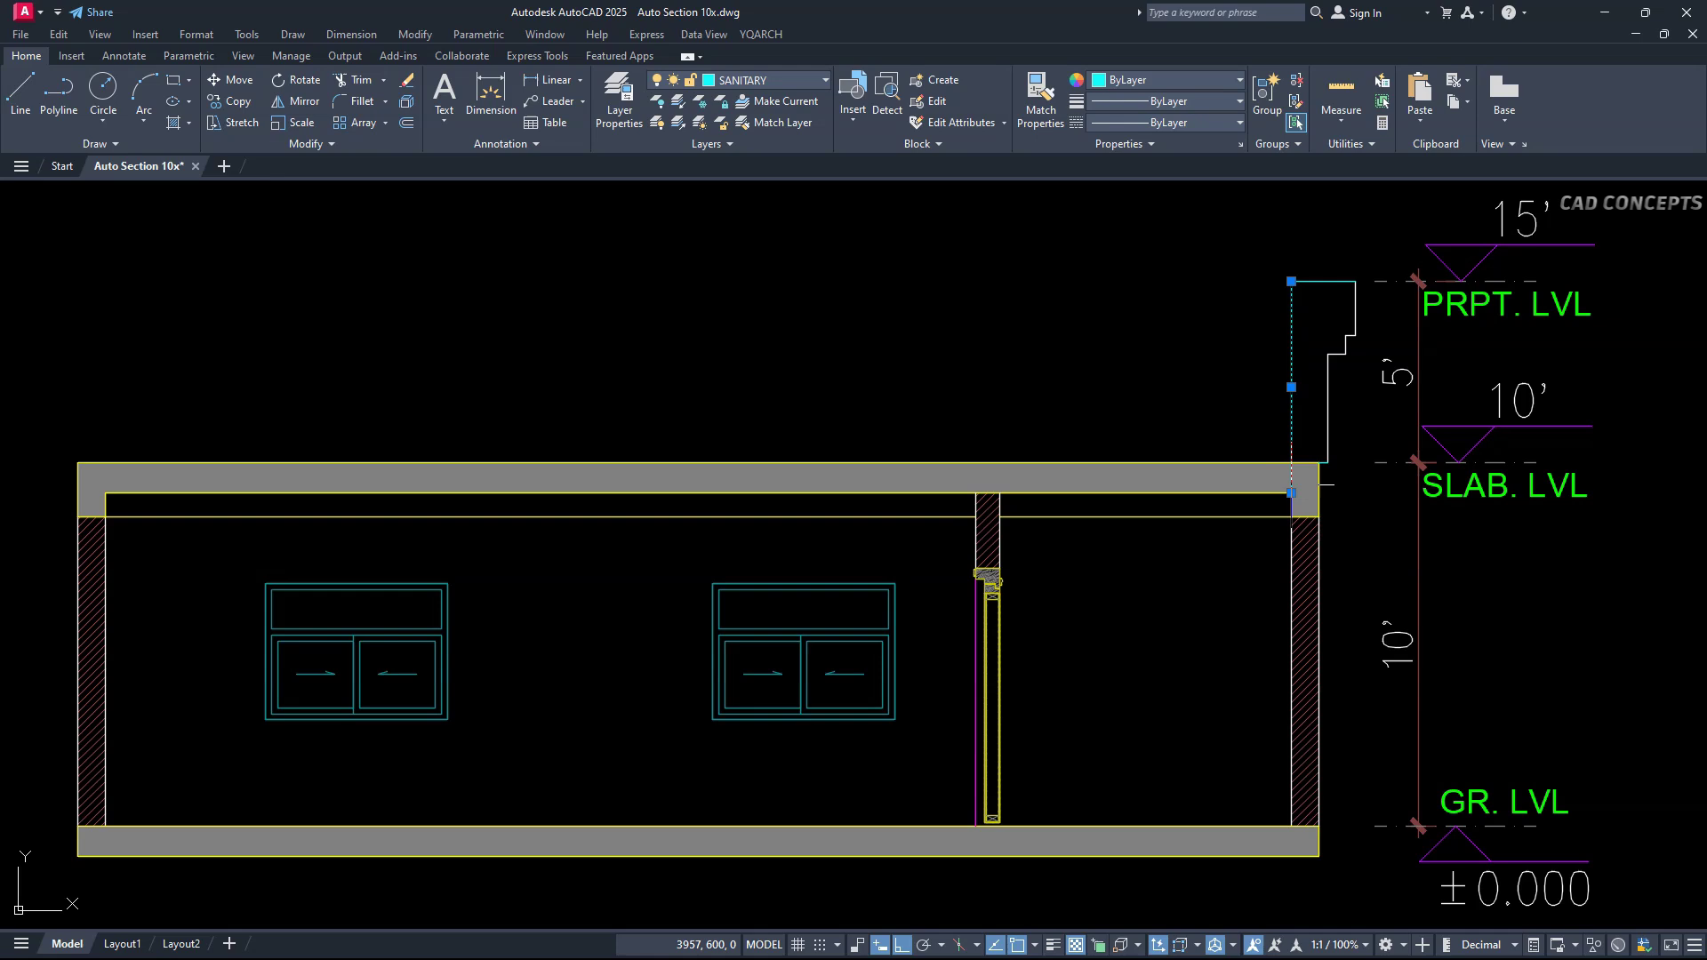
{"action": "key", "text": "Escape"}
Match the right parapet's outline to the roof slab's yellow outline.
{"action": "left_click", "coordinate": [1280, 494]}
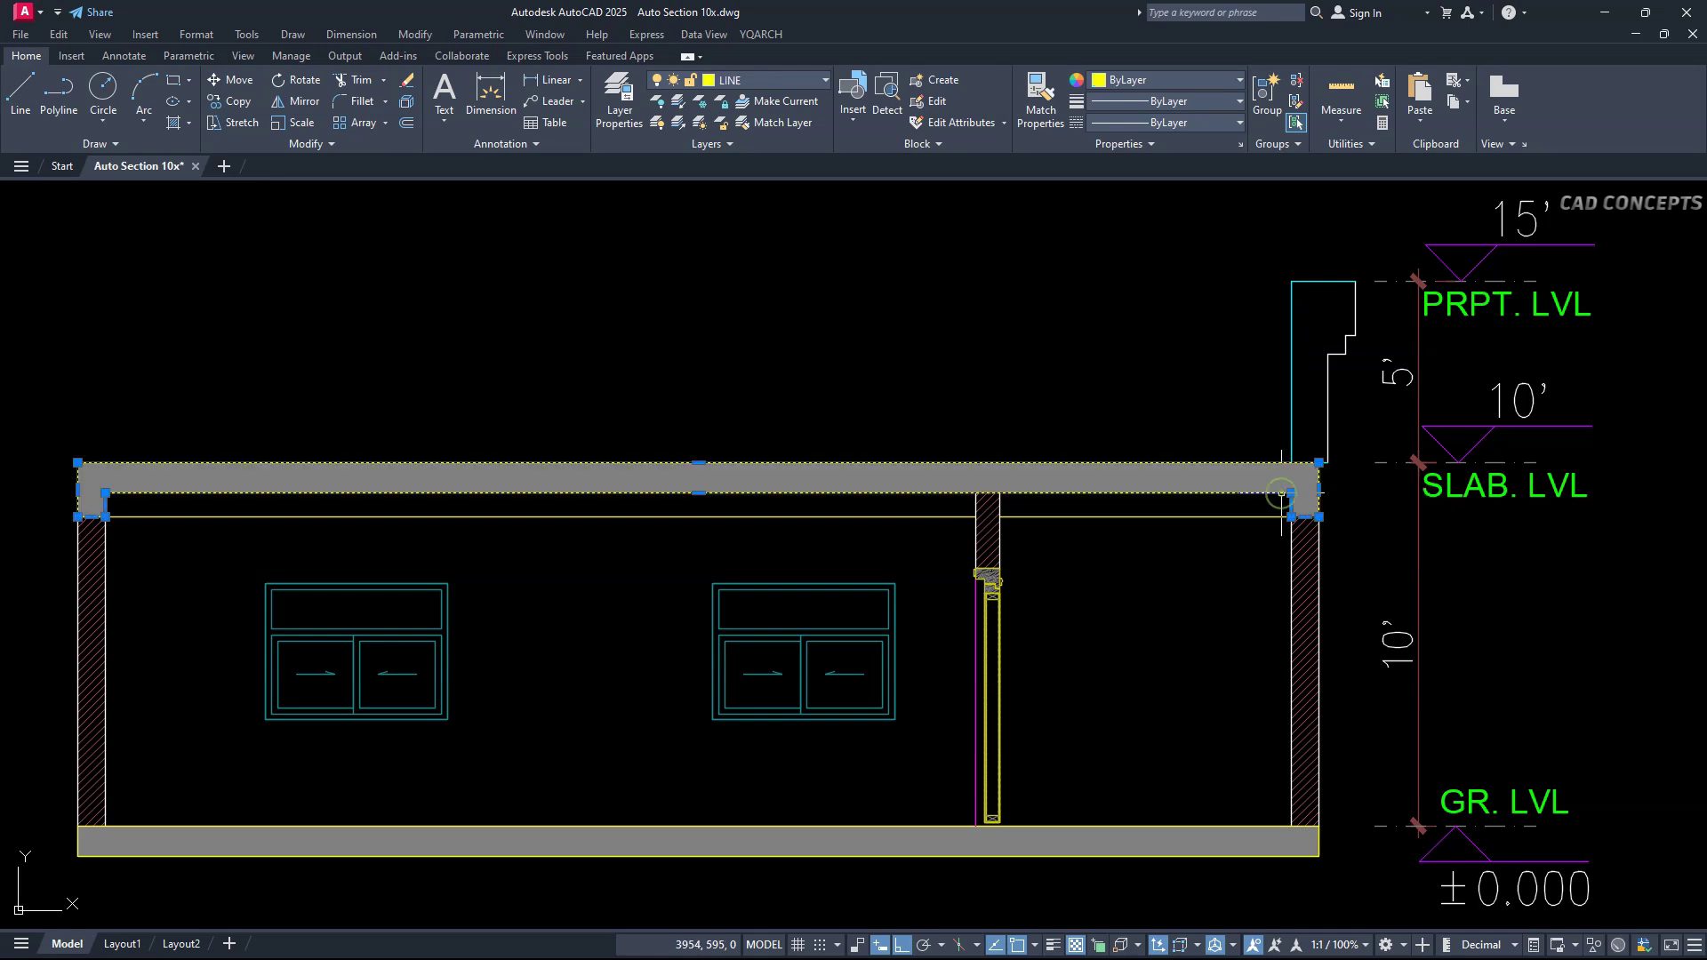
{"action": "type", "text": "ma"}
{"action": "key", "text": "space"}
{"action": "left_click", "coordinate": [1315, 350]}
Match the right parapet's hatch to the roof slab's solid hatch.
{"action": "left_click", "coordinate": [1260, 487]}
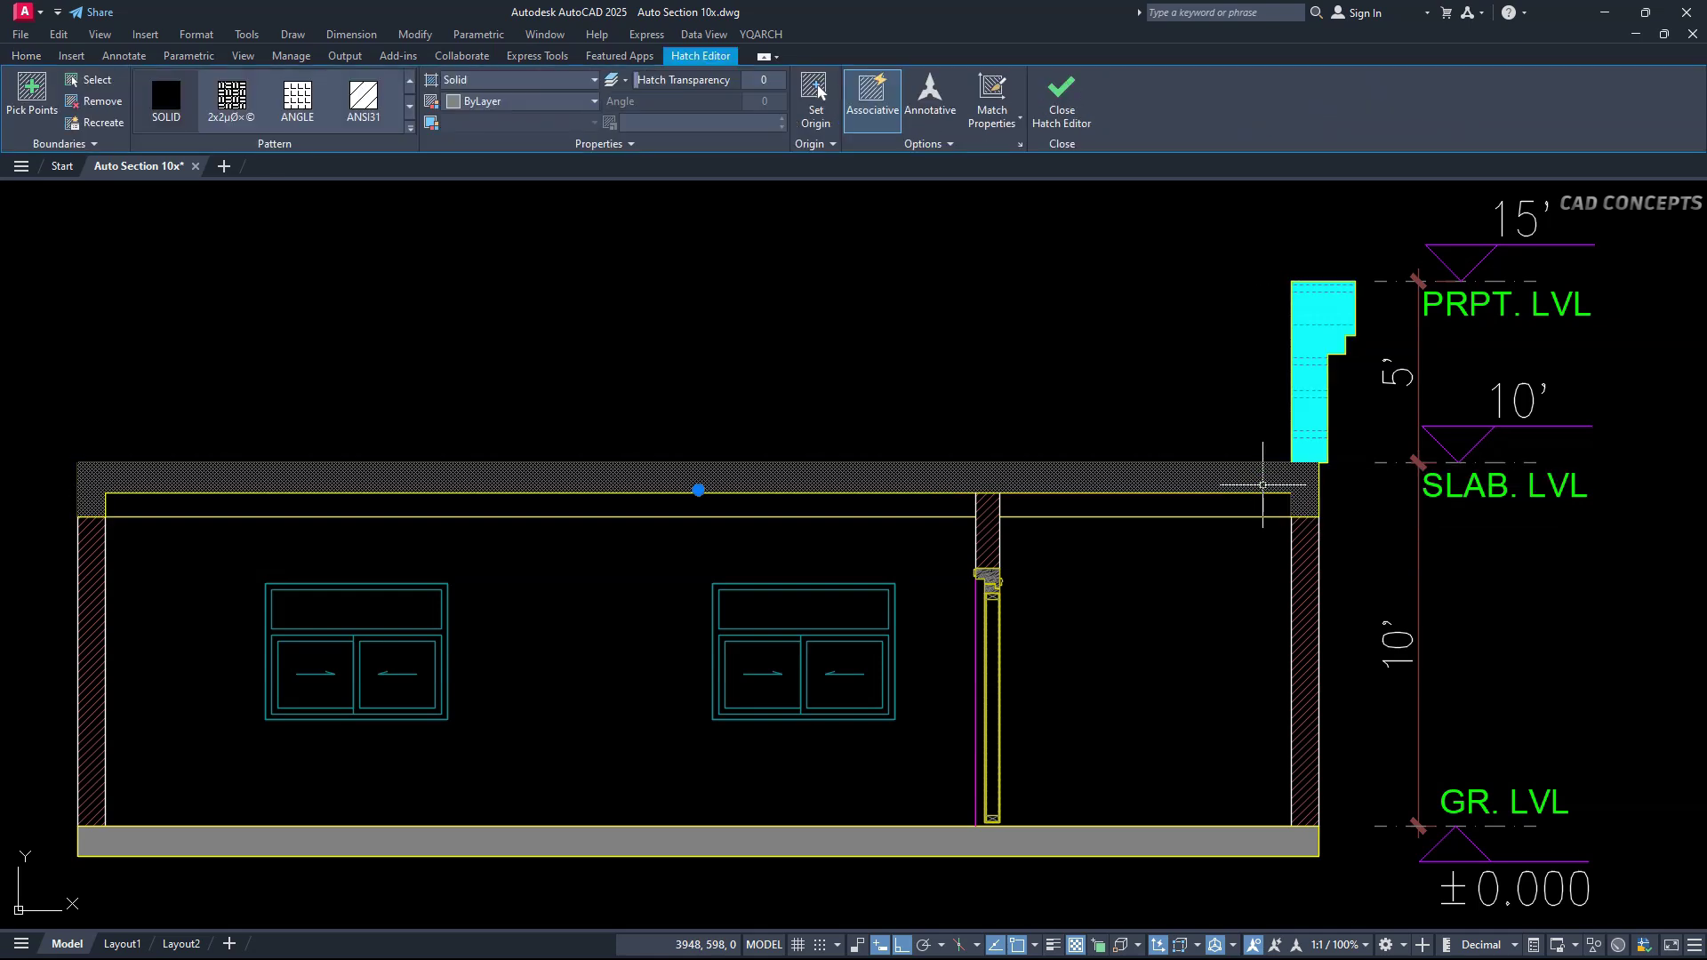
{"action": "type", "text": "ma"}
{"action": "key", "text": "Return"}
{"action": "left_click", "coordinate": [1316, 388]}
{"action": "key", "text": "space"}
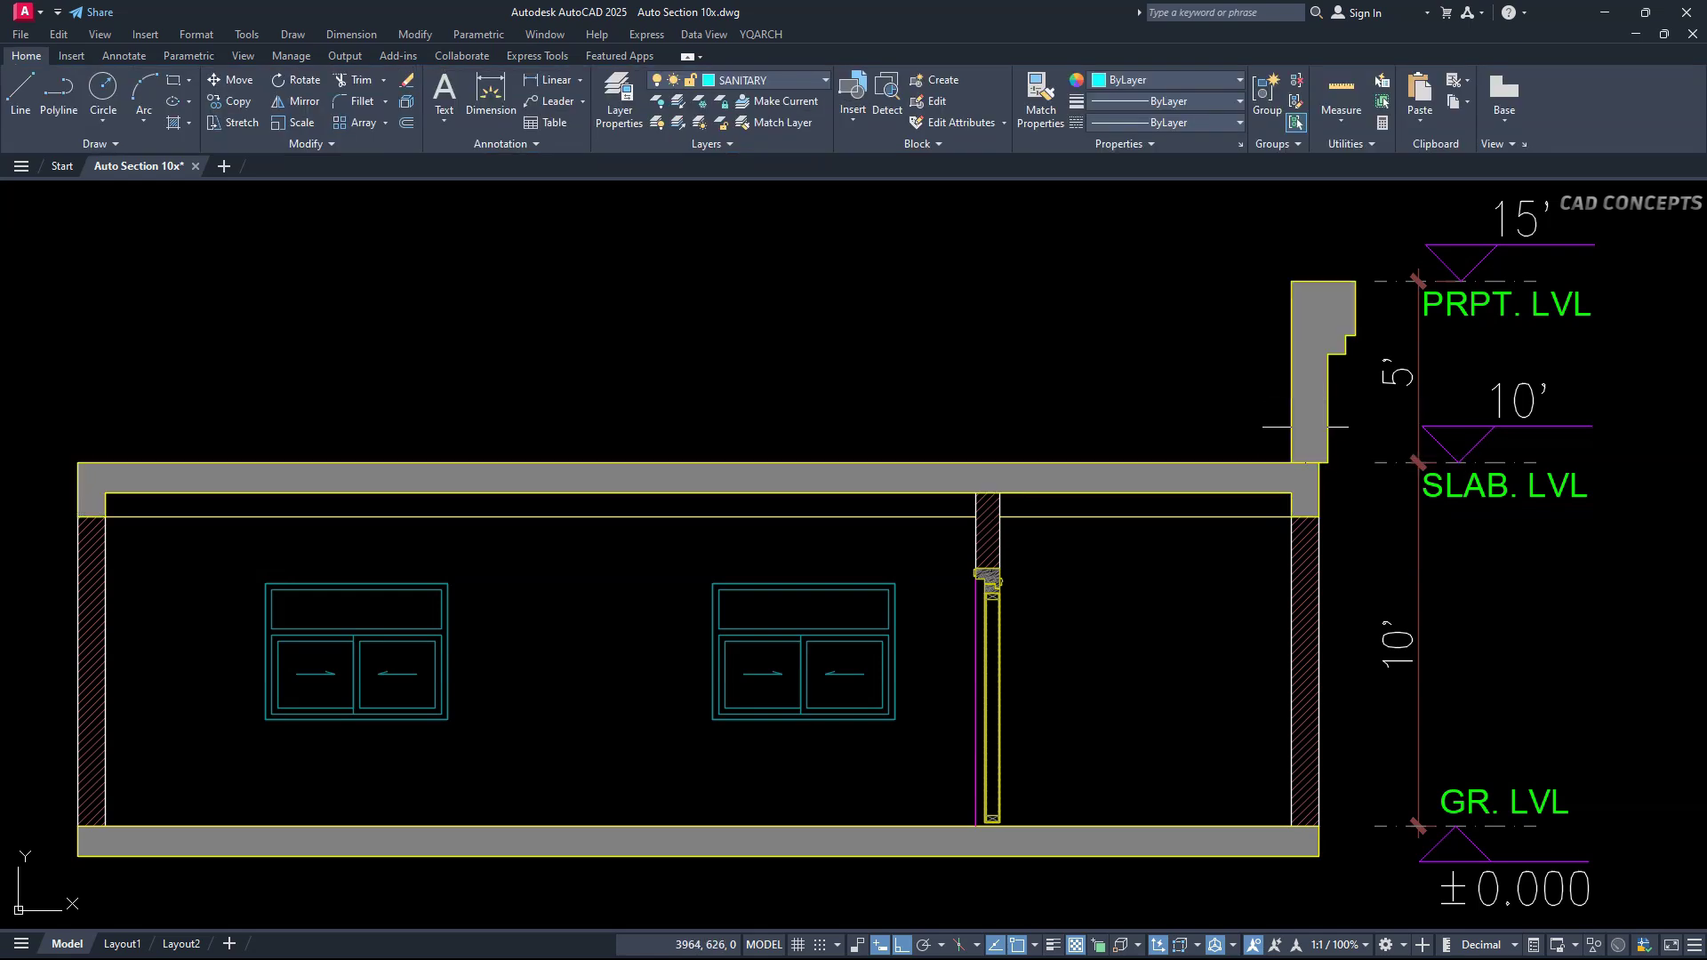
Trim away the line separating the right parapet from the roof slab.
{"action": "type", "text": "tr"}
{"action": "key", "text": "space"}
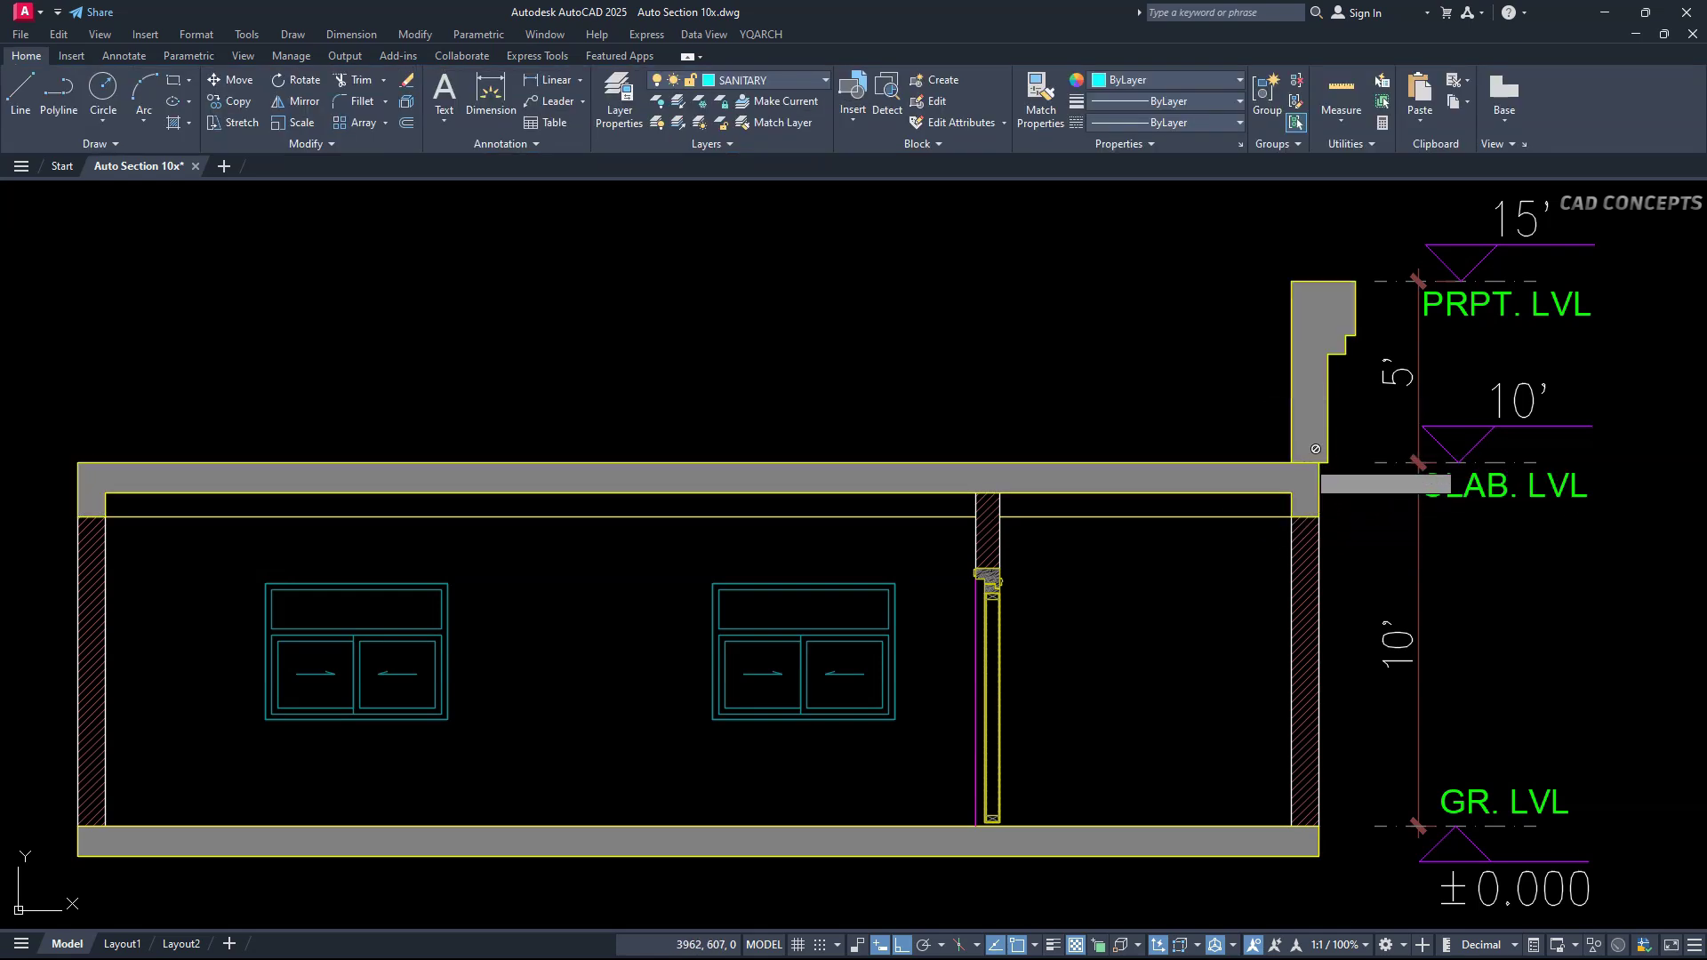
{"action": "left_click", "coordinate": [1313, 454]}
{"action": "key", "text": "Return"}
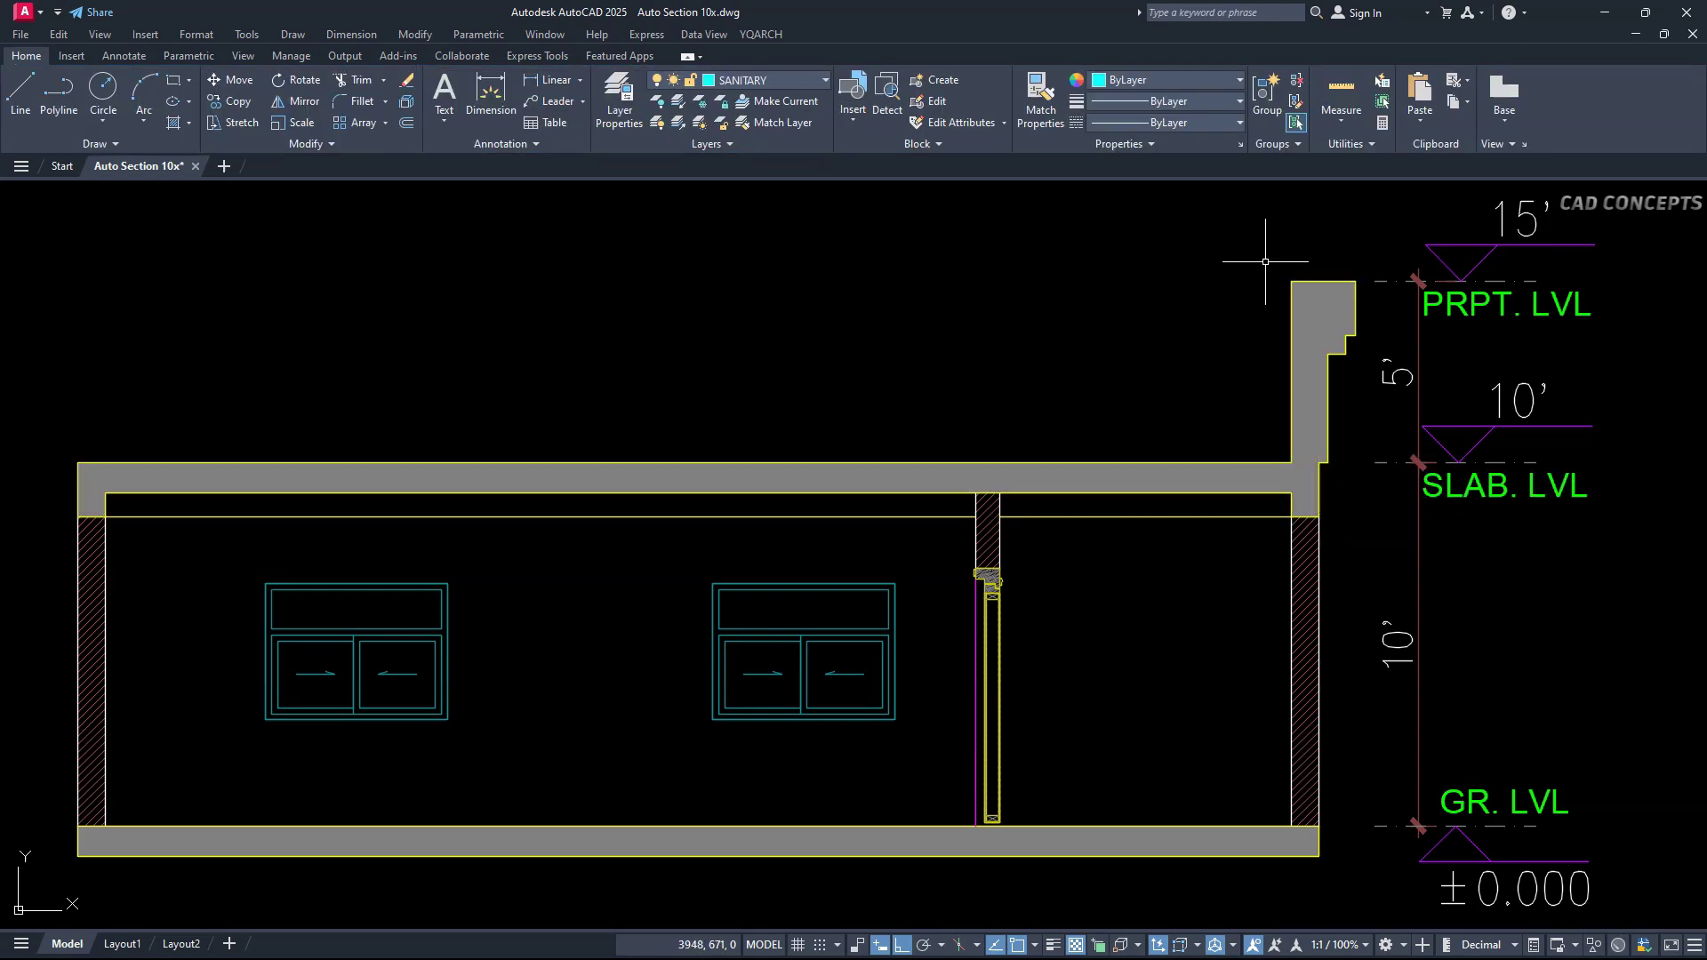
Mirror the right parapet about the section's vertical centre line to the left end and trim its joint line with the roof slab.
{"action": "left_click", "coordinate": [1265, 262]}
{"action": "left_click", "coordinate": [1354, 489]}
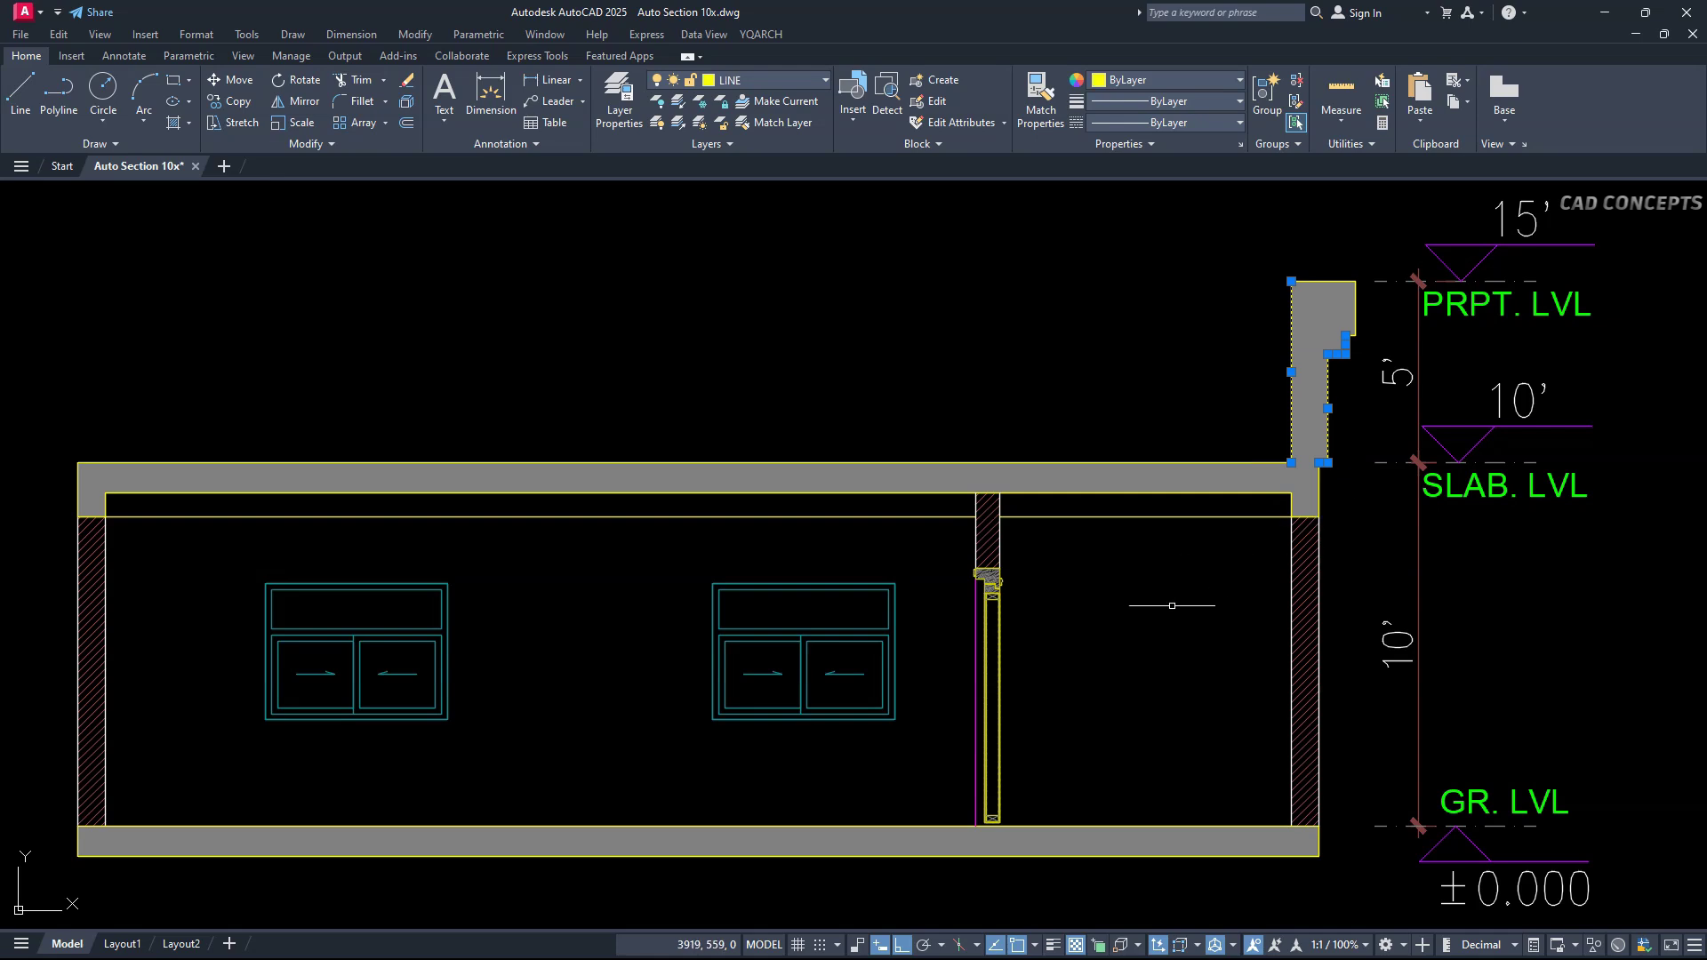
{"action": "type", "text": "mi"}
{"action": "key", "text": "Return"}
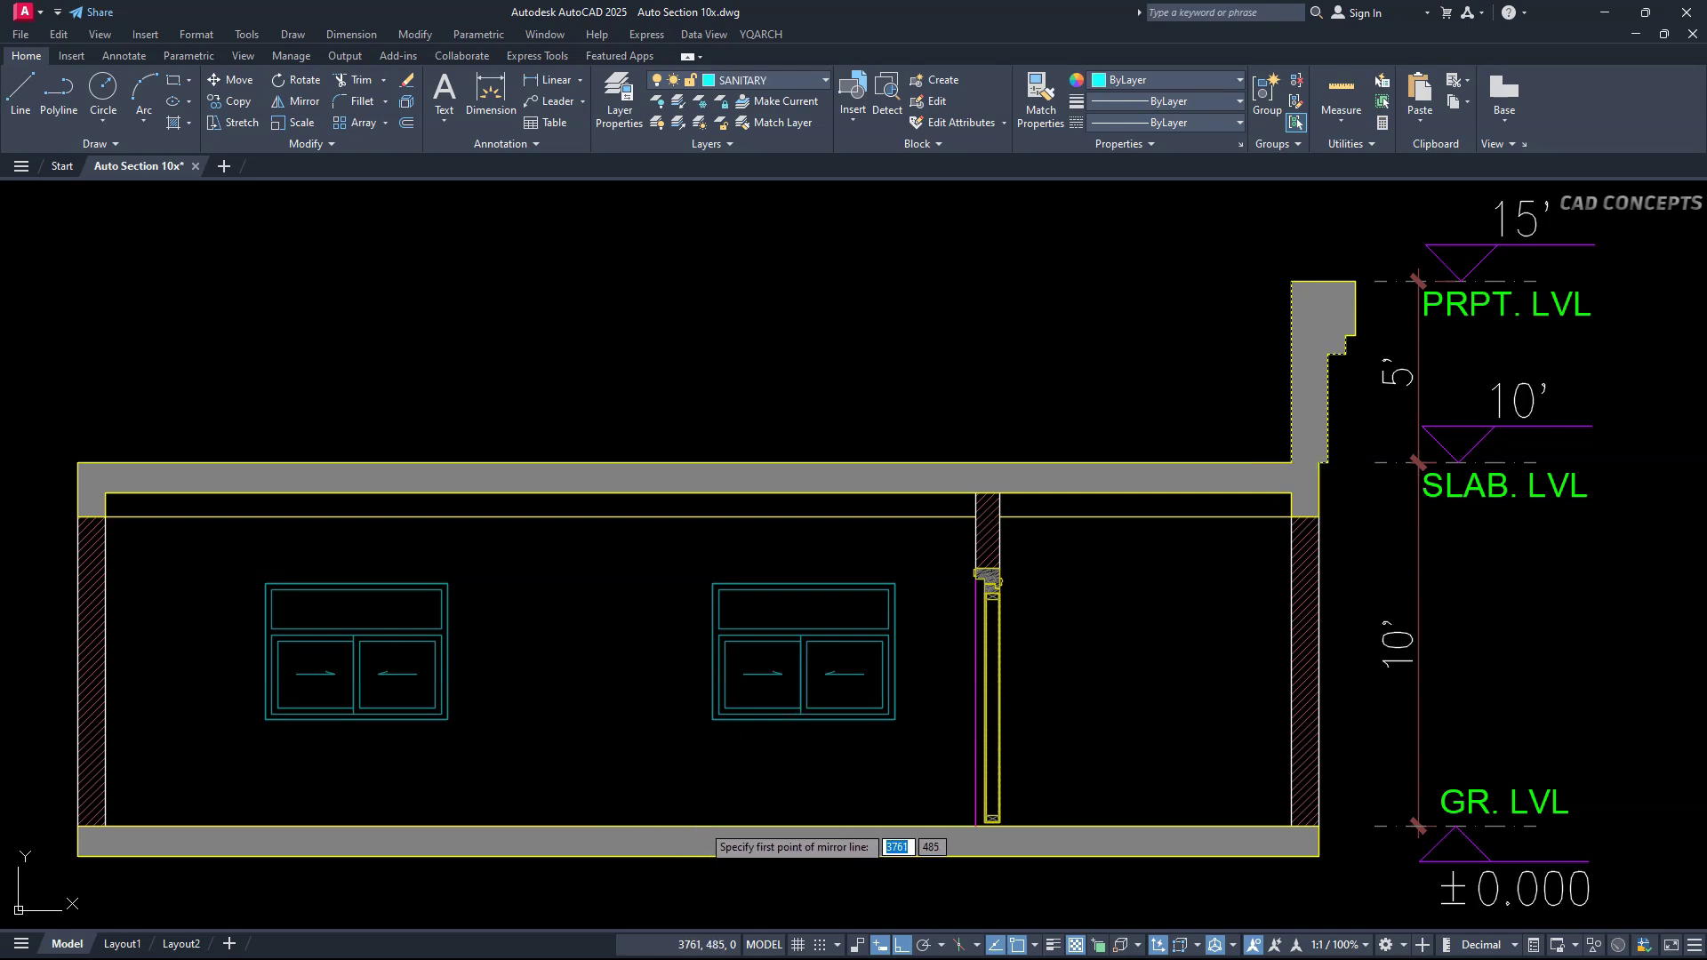
{"action": "left_click", "coordinate": [698, 826]}
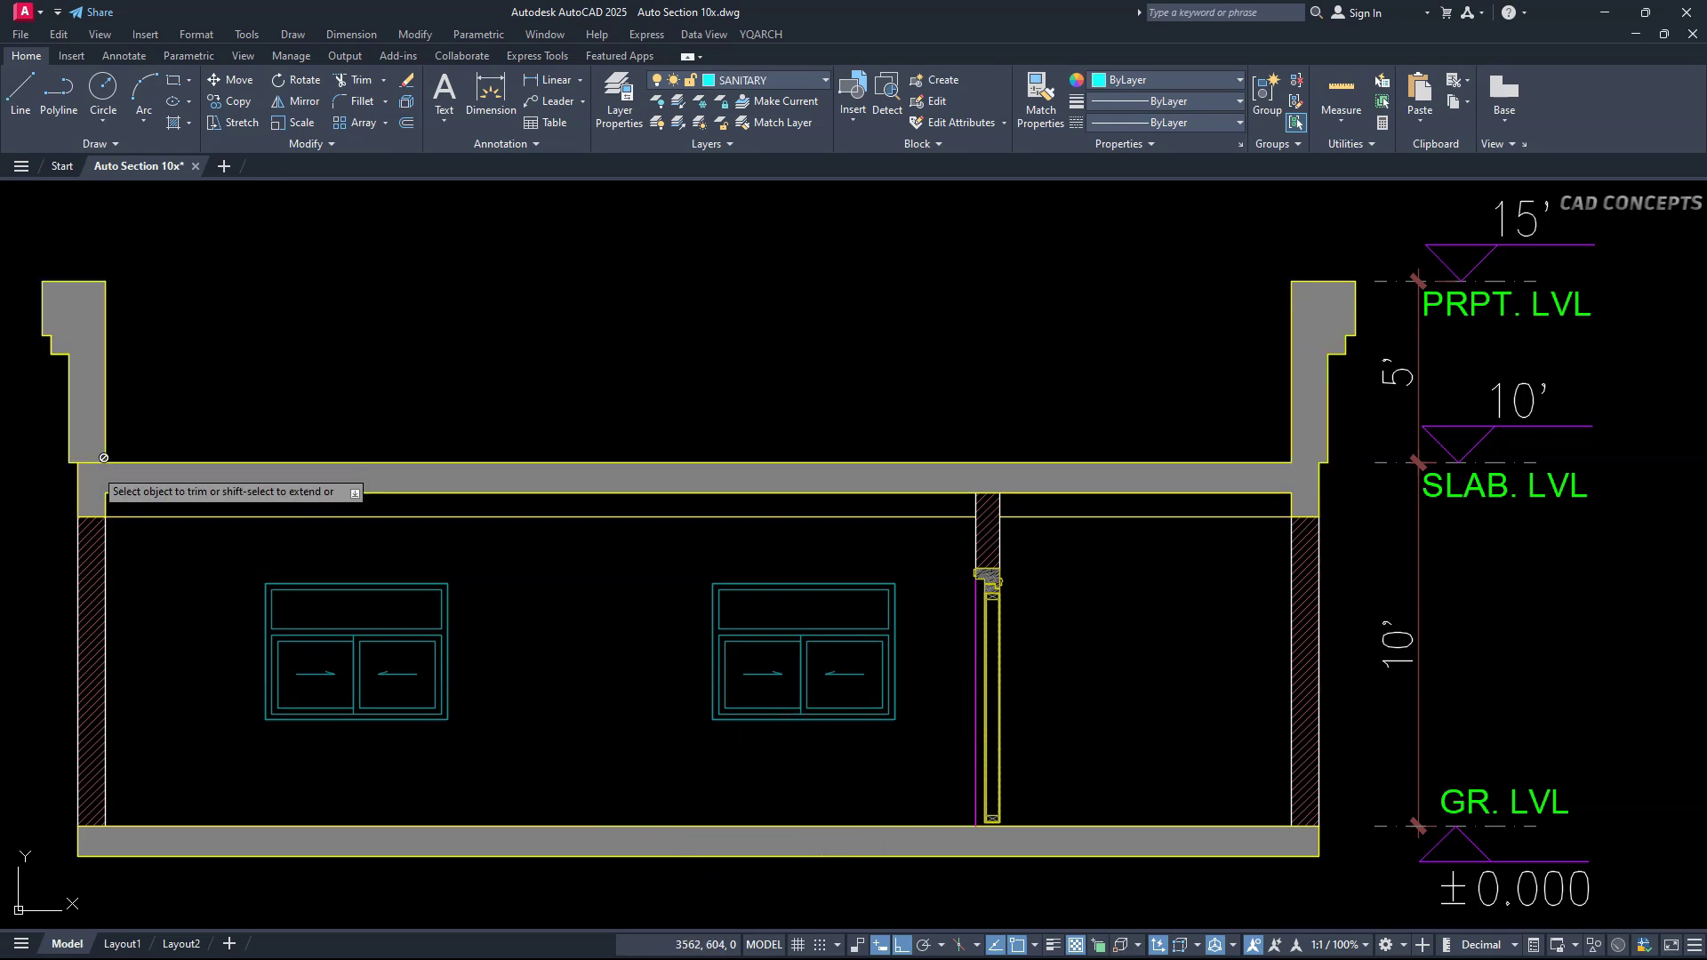
{"action": "left_click", "coordinate": [101, 463]}
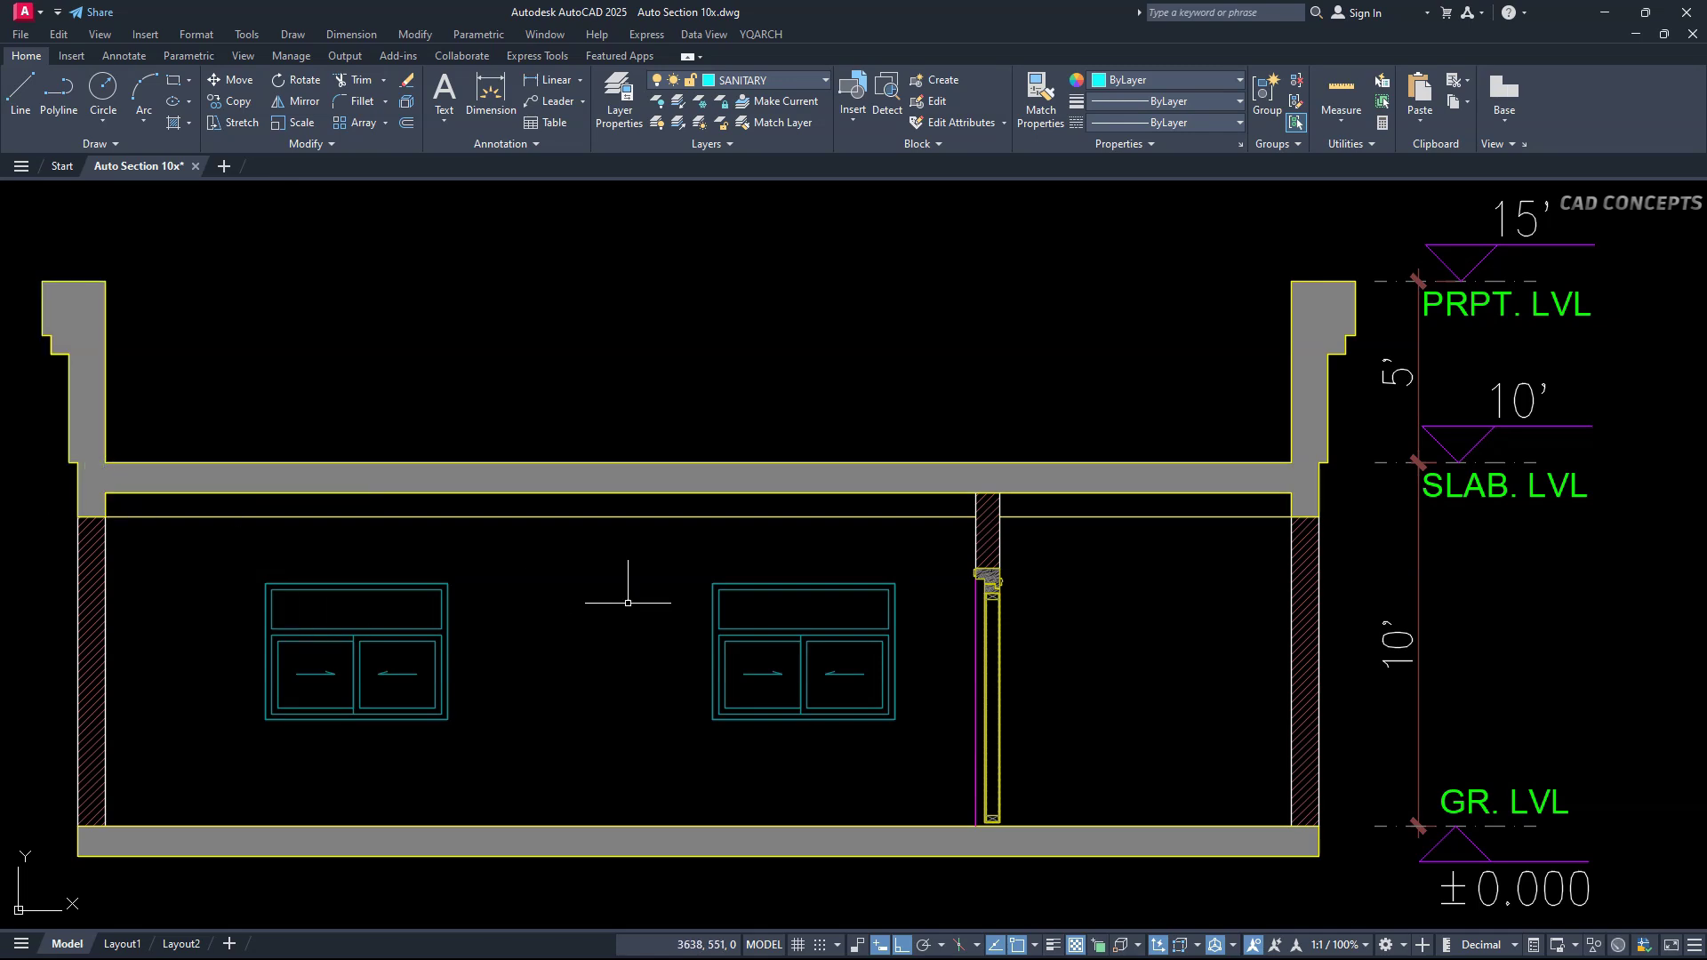
Copy the two beam-underside lines on both sides of the inner wall 1 inch upward.
{"action": "left_click", "coordinate": [1087, 514]}
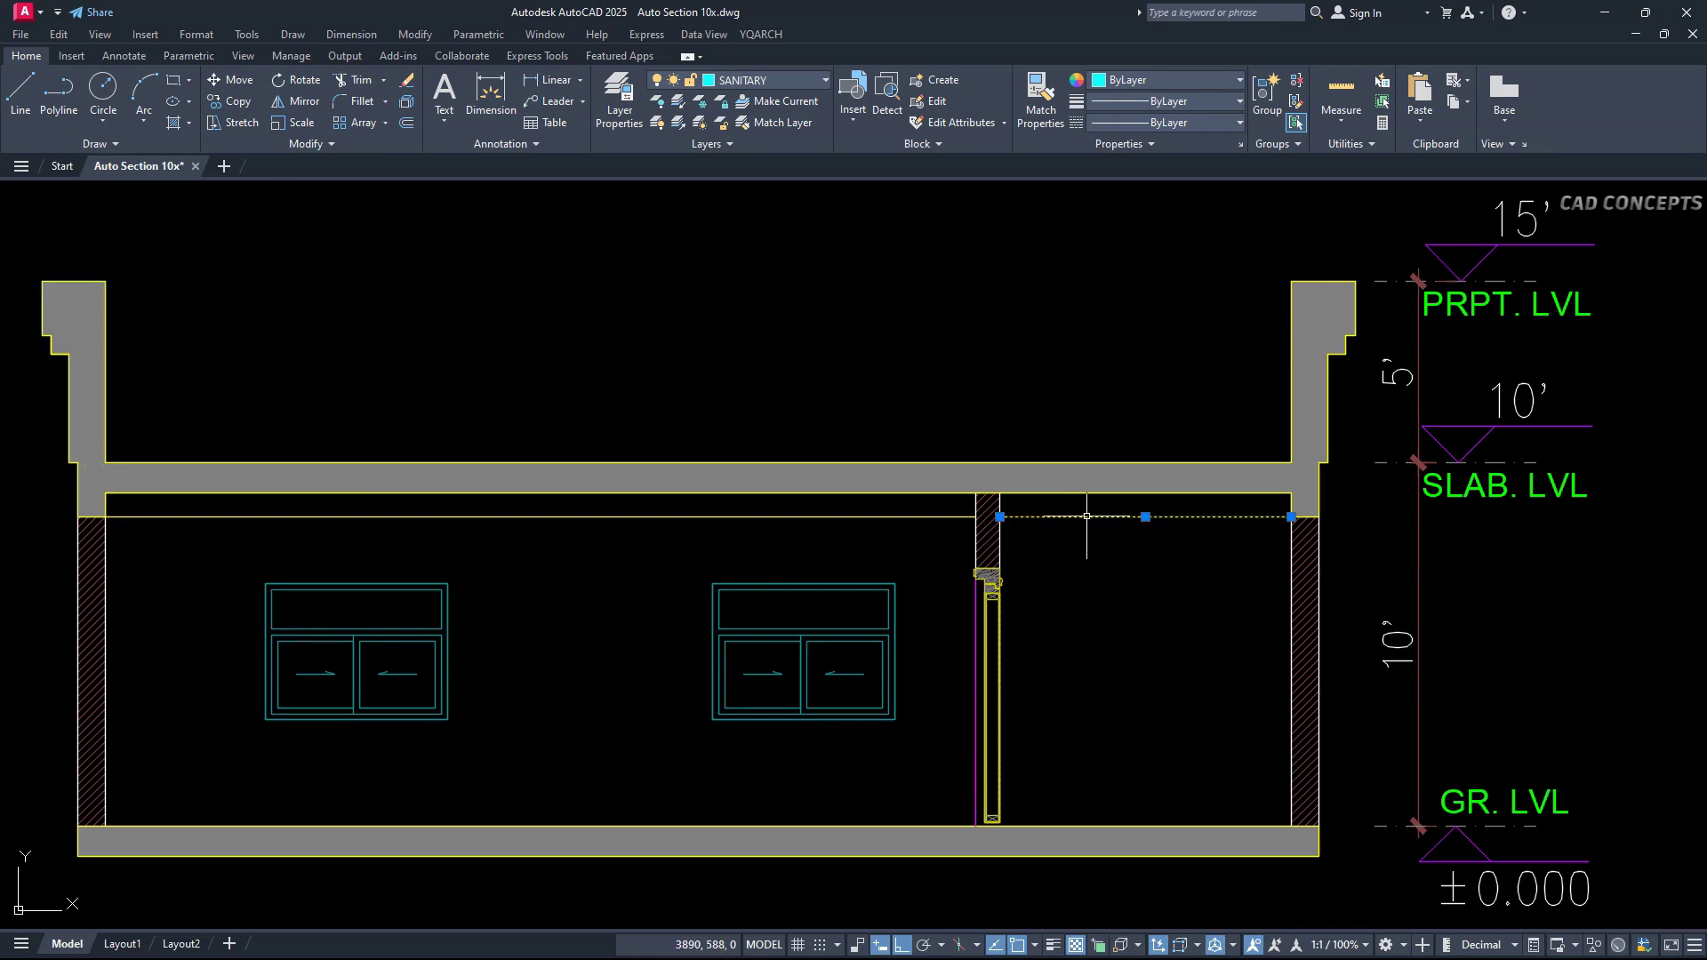
{"action": "left_click", "coordinate": [929, 517]}
{"action": "type", "text": "co"}
{"action": "key", "text": "space"}
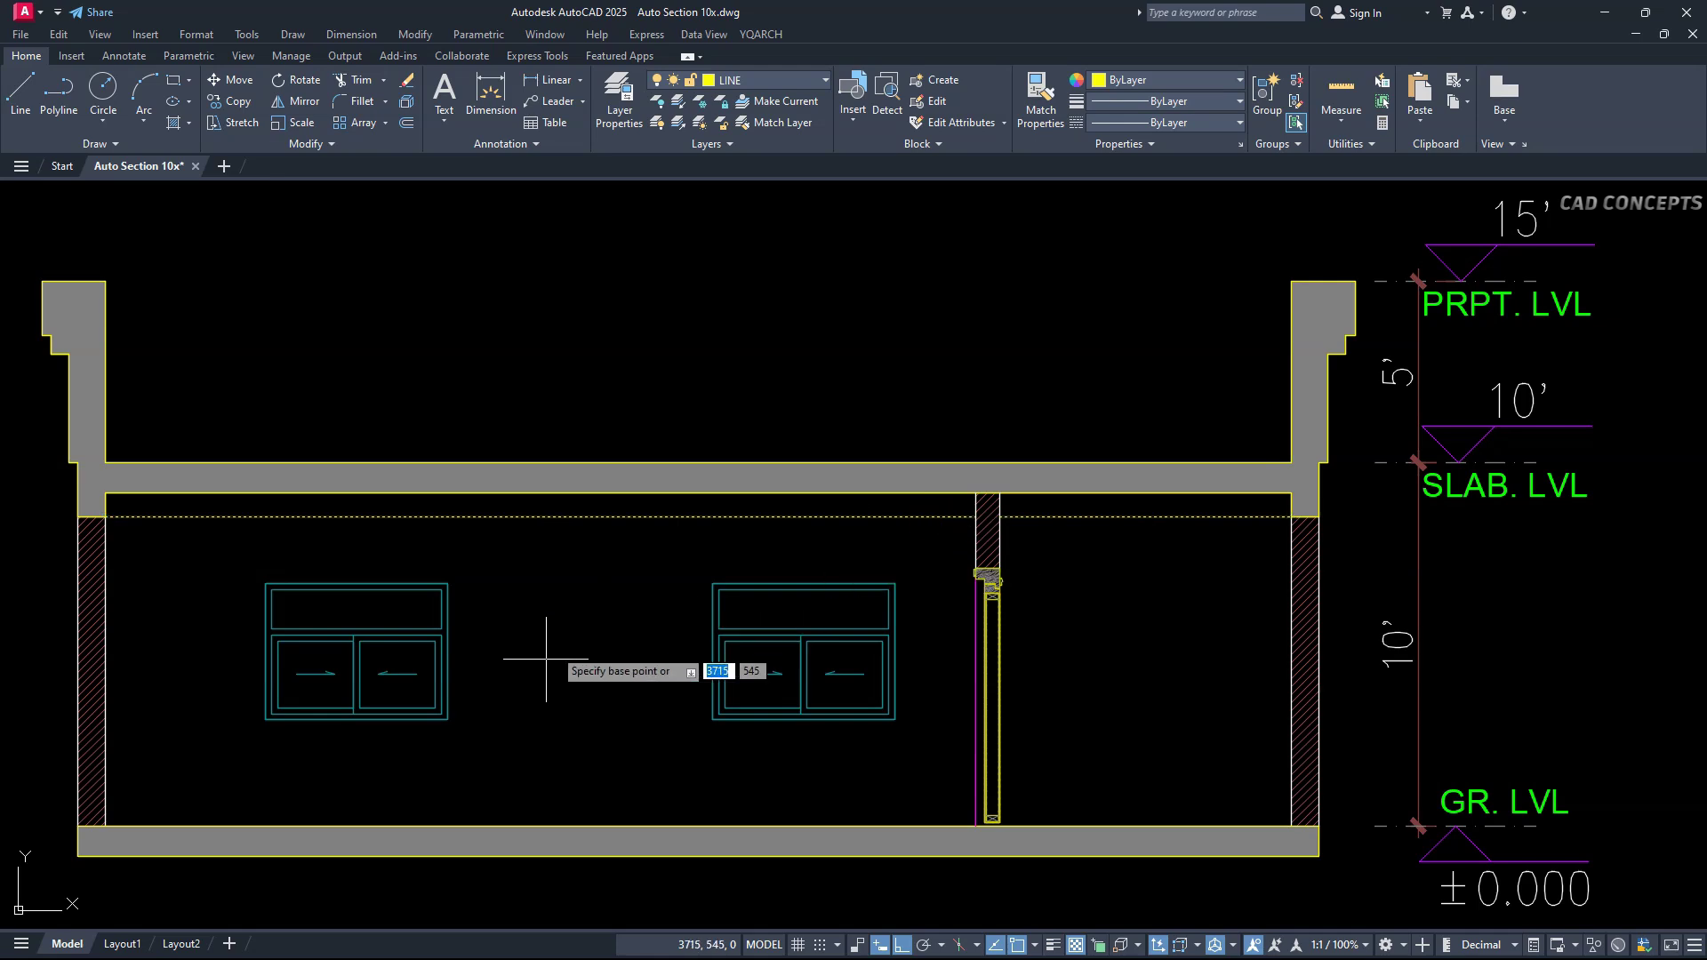
{"action": "left_click", "coordinate": [545, 655]}
{"action": "type", "text": "1"}
{"action": "key", "text": "Return"}
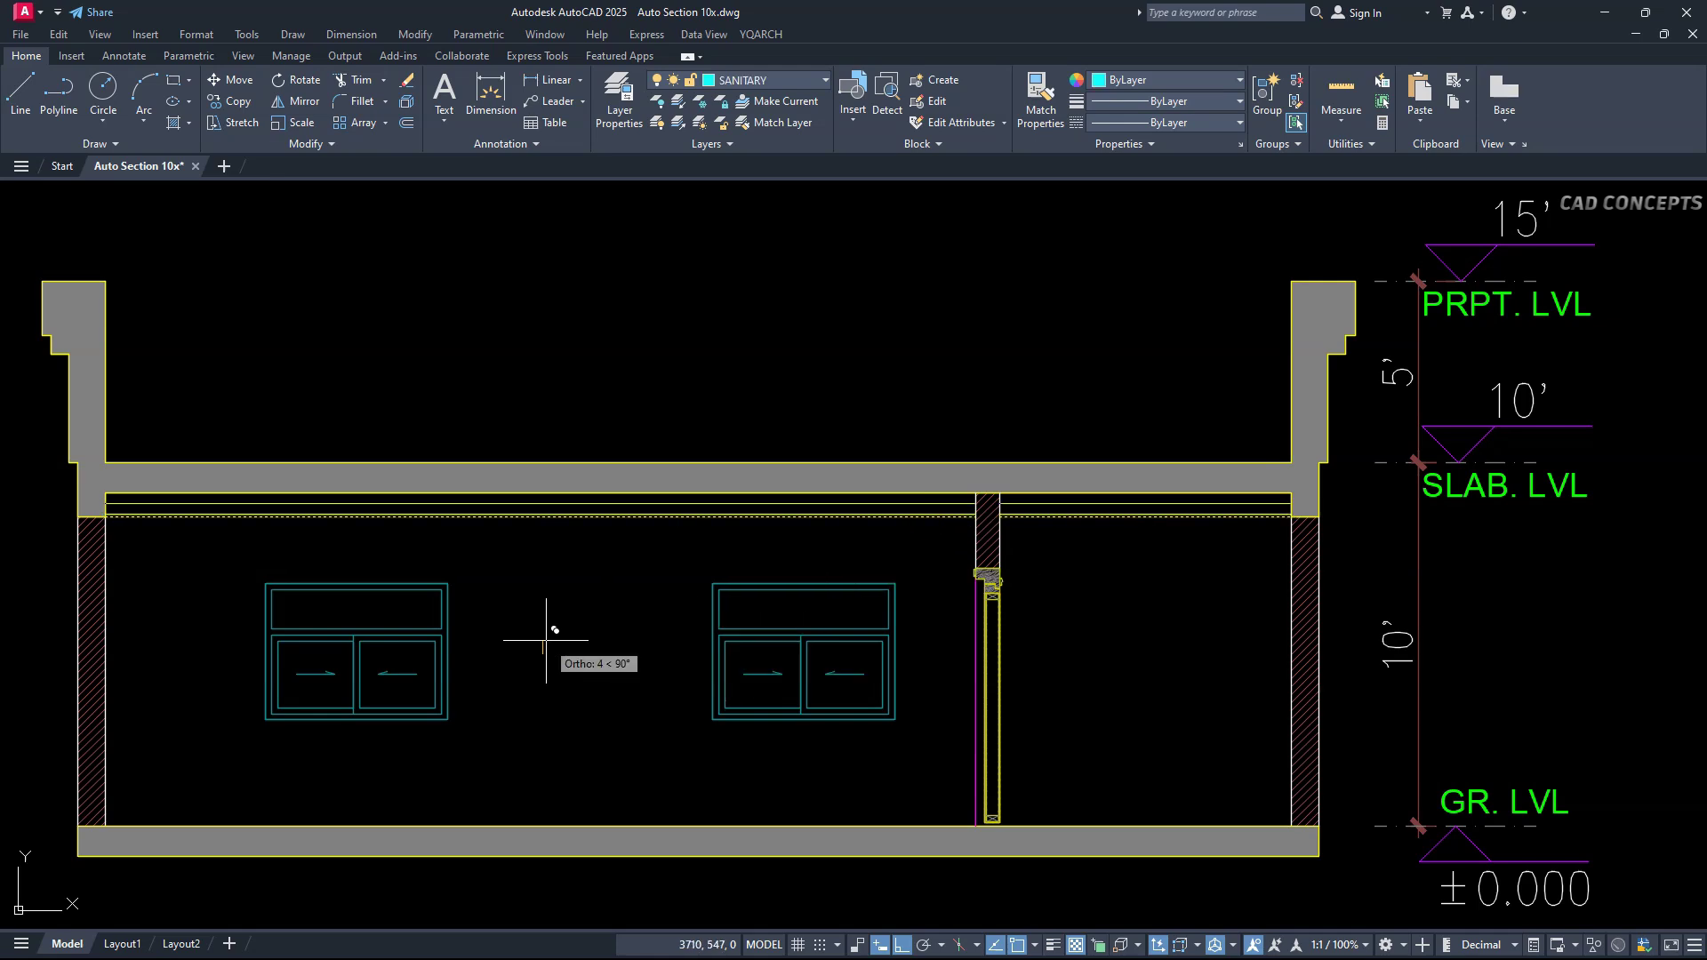
{"action": "key", "text": "Return"}
Draw a horizontal line between the inner upper corners of the left and right parapets.
{"action": "type", "text": "l"}
{"action": "key", "text": "space"}
{"action": "left_click", "coordinate": [105, 281]}
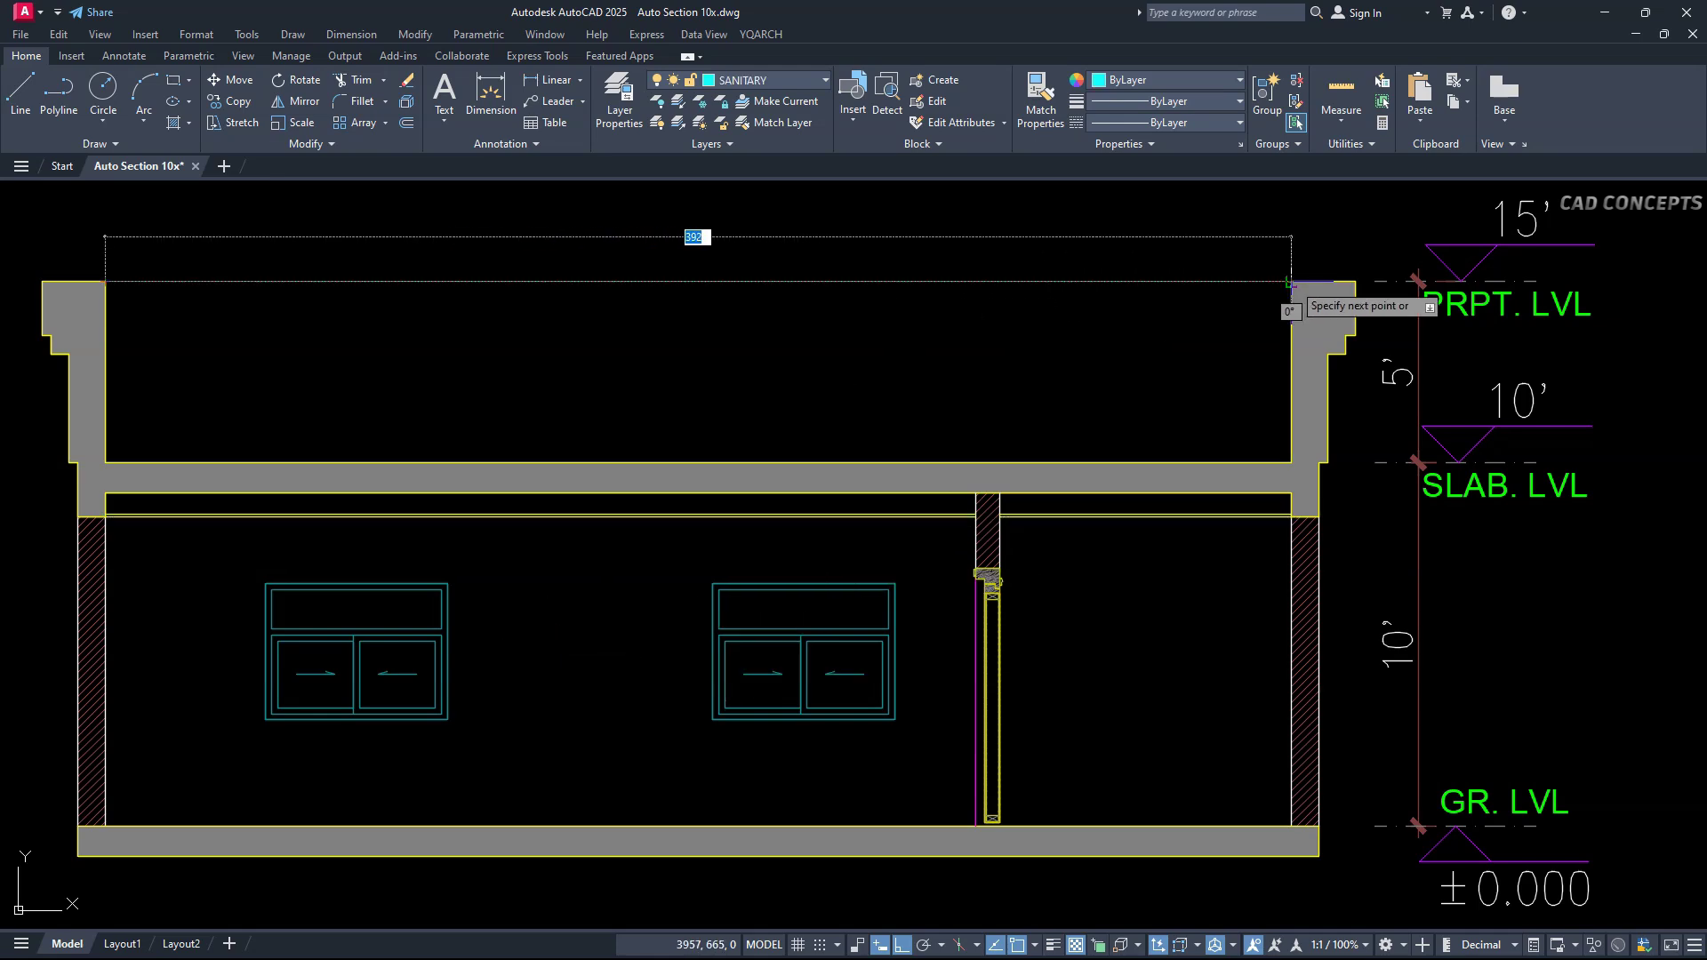
{"action": "left_click", "coordinate": [1292, 281]}
{"action": "key", "text": "Escape"}
Match the beam-underside lines and the parapet-level line to the left wall hatch's properties.
{"action": "type", "text": "ma"}
{"action": "key", "text": "space"}
{"action": "left_click", "coordinate": [88, 609]}
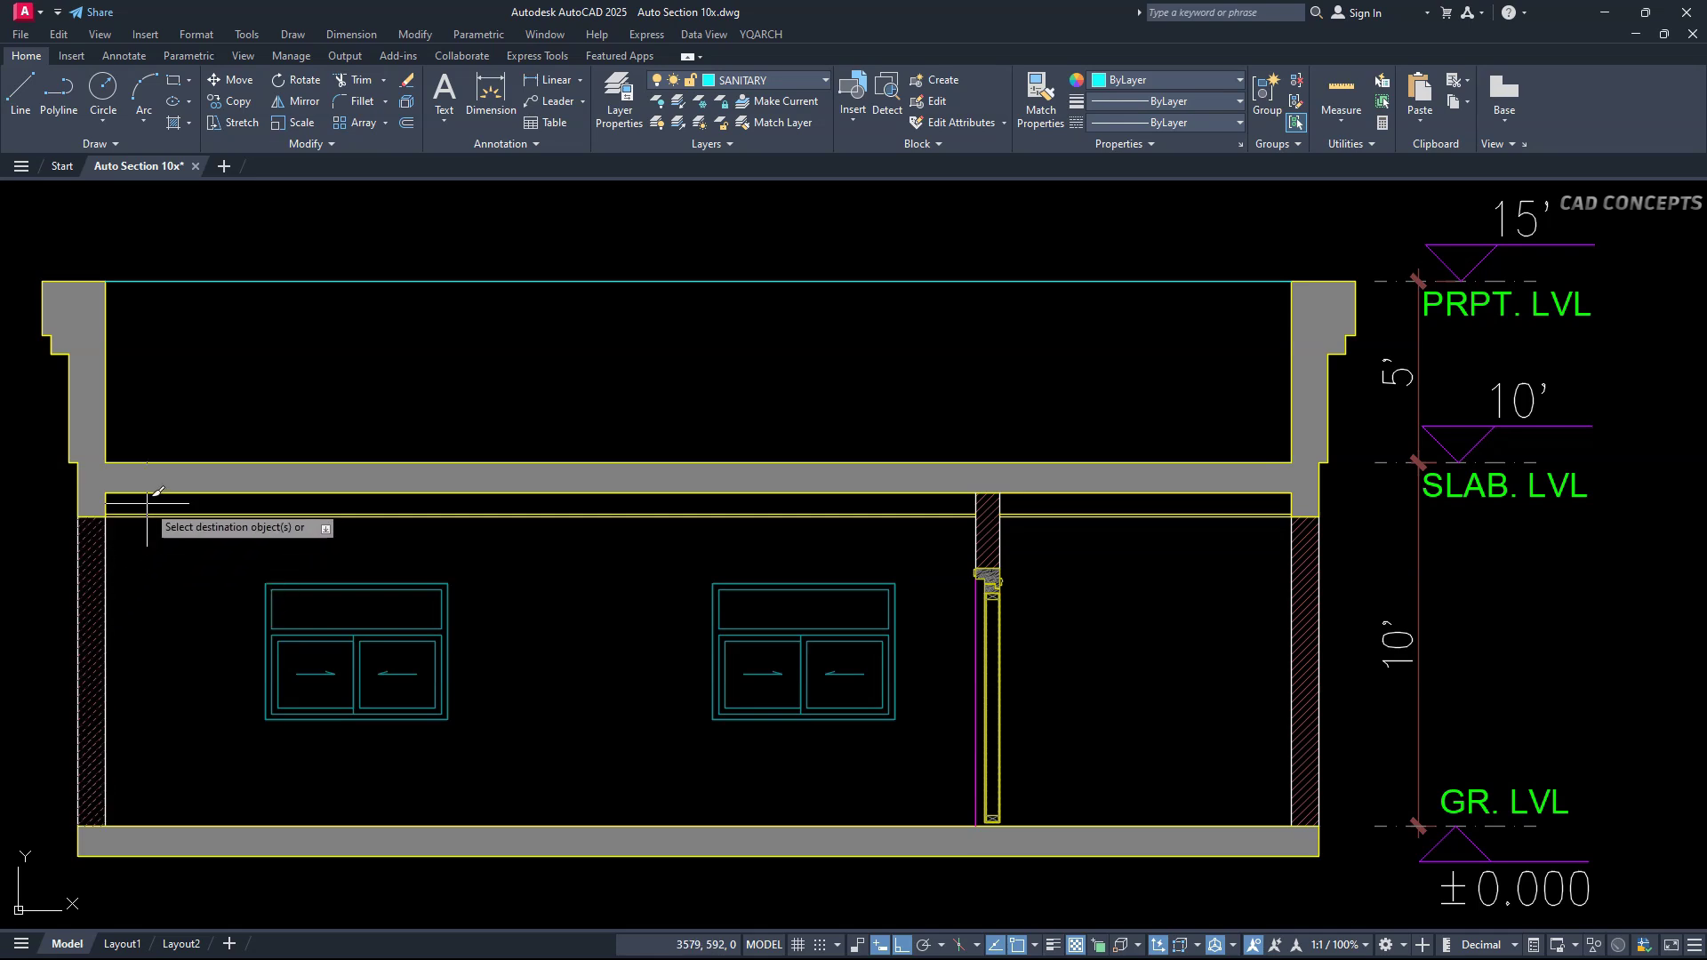
{"action": "left_click", "coordinate": [147, 515]}
{"action": "left_click", "coordinate": [201, 281]}
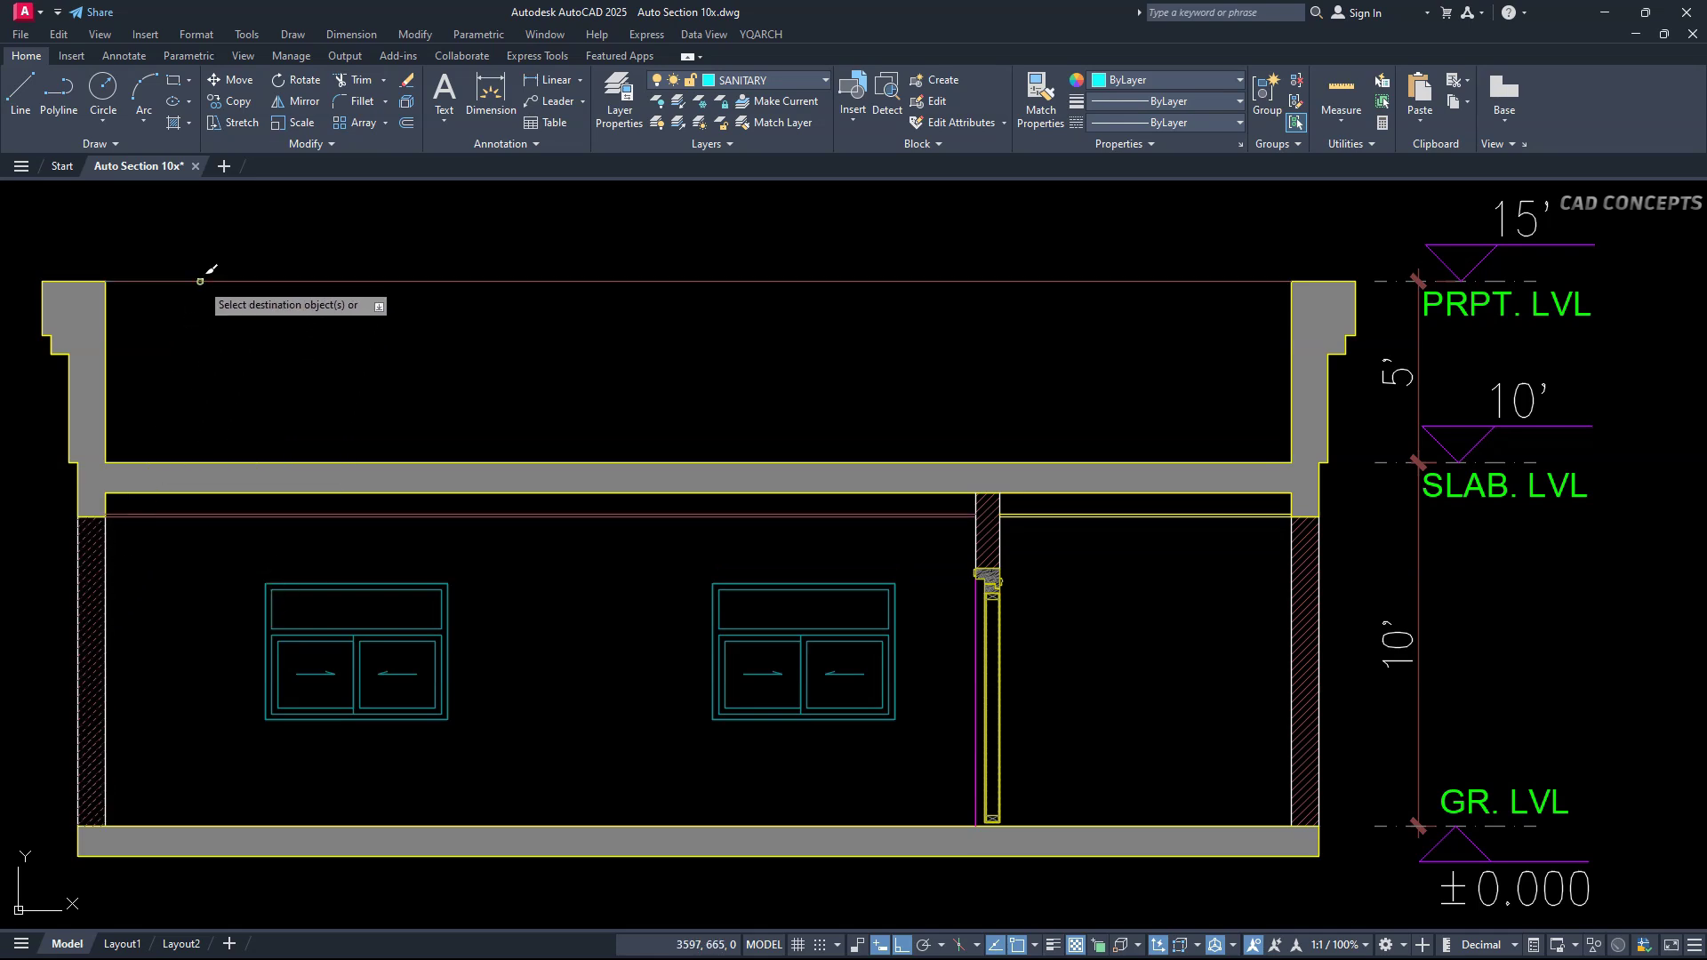
{"action": "left_click", "coordinate": [1076, 502]}
Dimension the left wall's height from the floor slab's upper face to the beam underside, just inside the wall.
{"action": "scroll", "coordinate": [1059, 532], "scroll_direction": "down", "scroll_amount": 1}
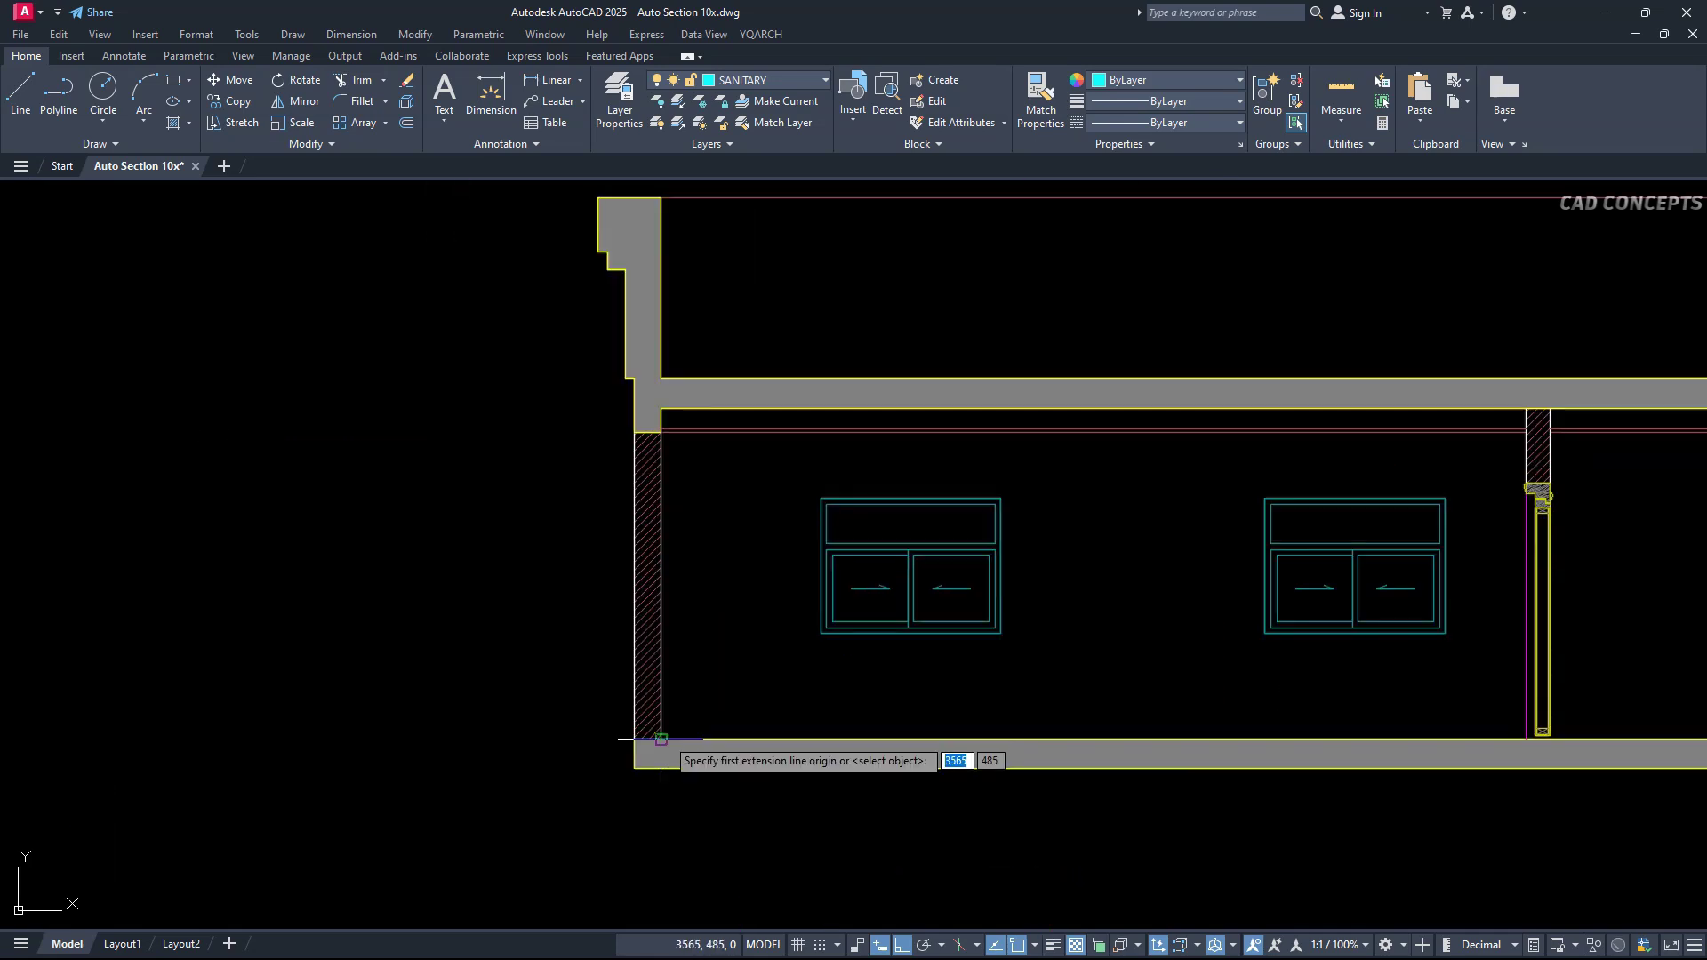
{"action": "left_click", "coordinate": [661, 738]}
{"action": "left_click", "coordinate": [657, 739]}
{"action": "left_click", "coordinate": [721, 482]}
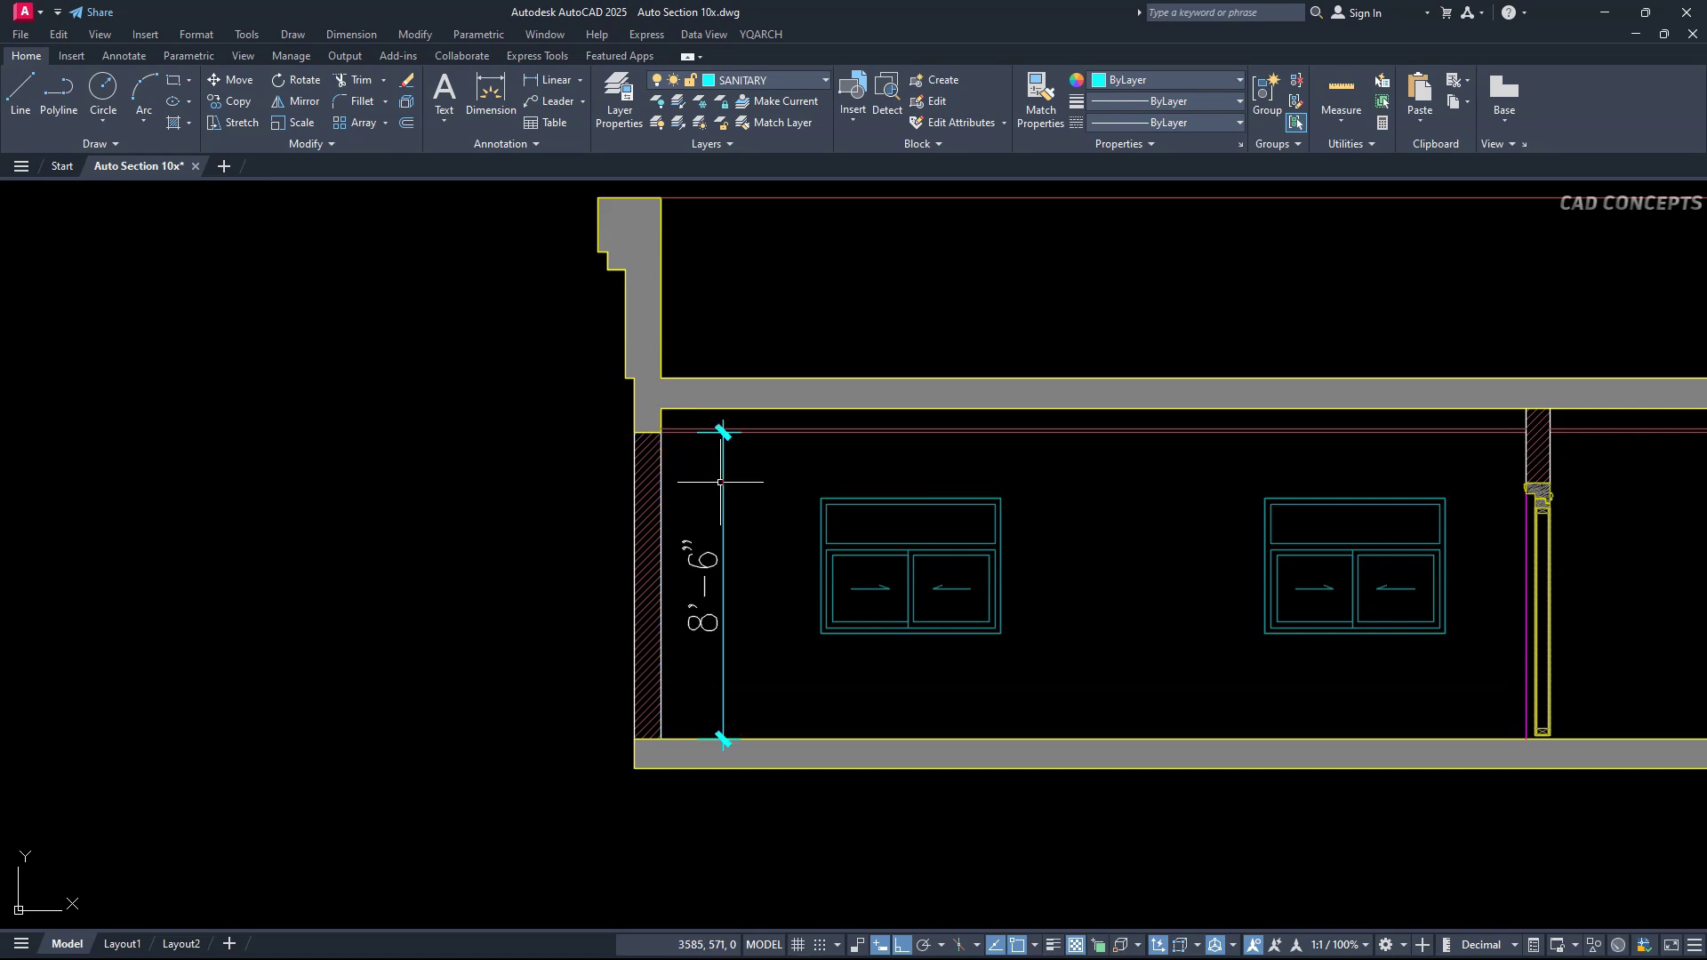
Make YQ_DIM the current layer and continue the wall's dimension chain to the roof slab's upper face and parapet level.
{"action": "left_click", "coordinate": [743, 100]}
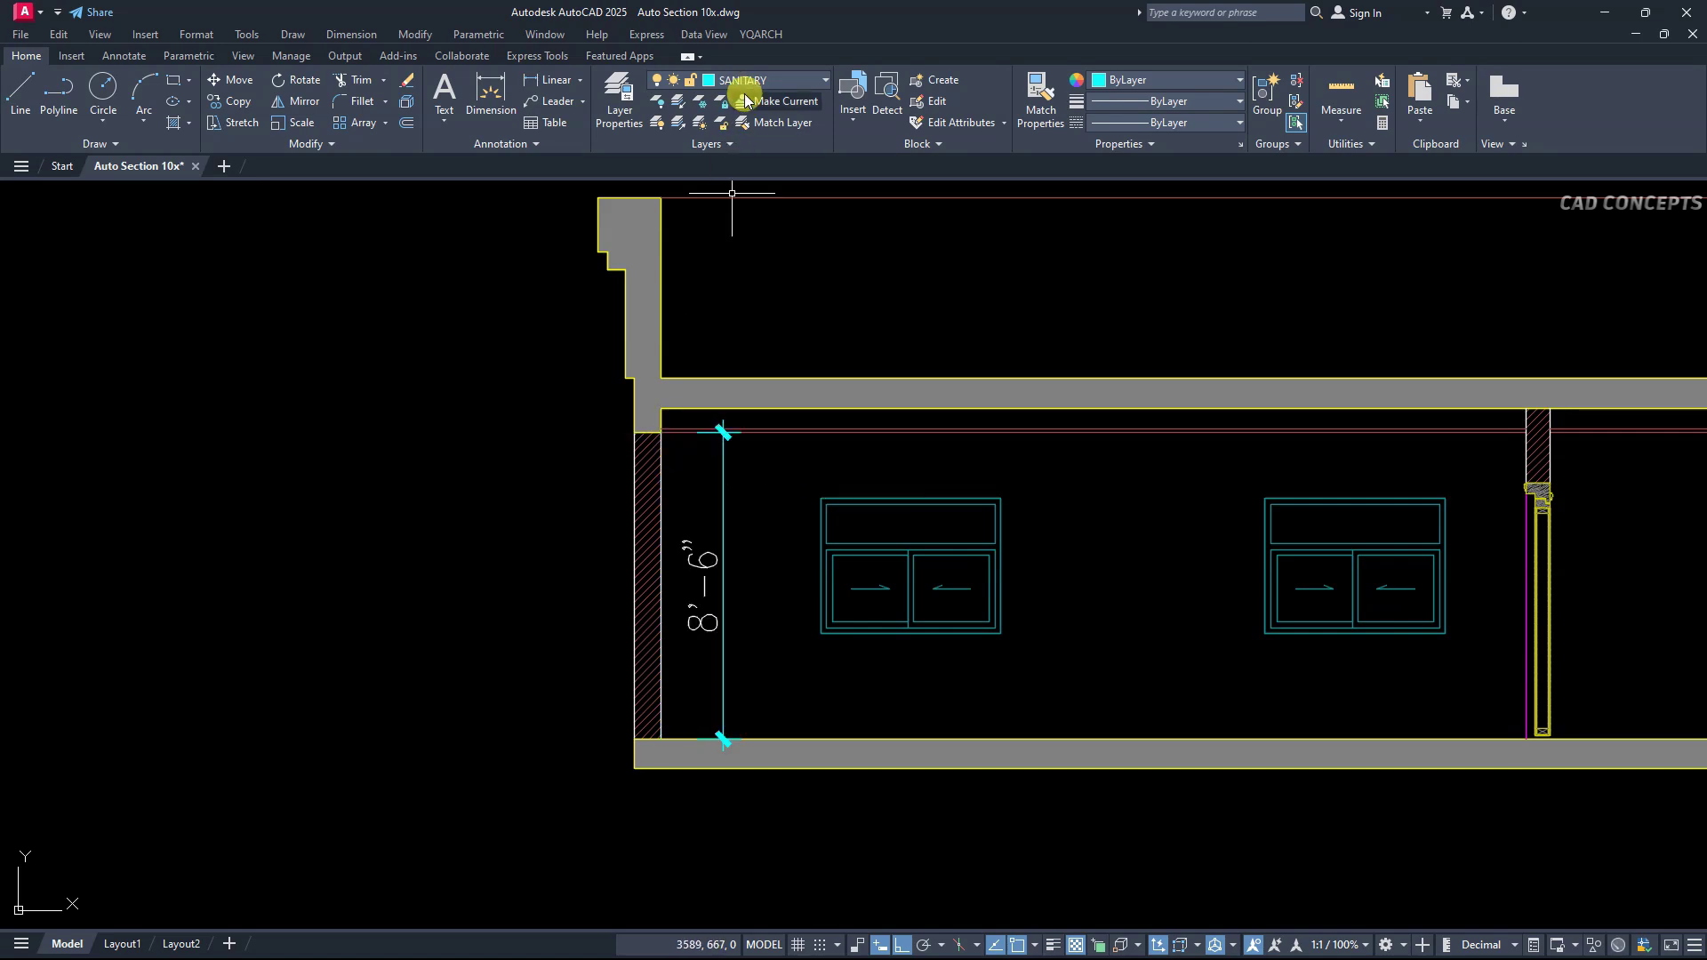
{"action": "middle_click_drag", "start_coordinate": [678, 319], "coordinate": [671, 423]}
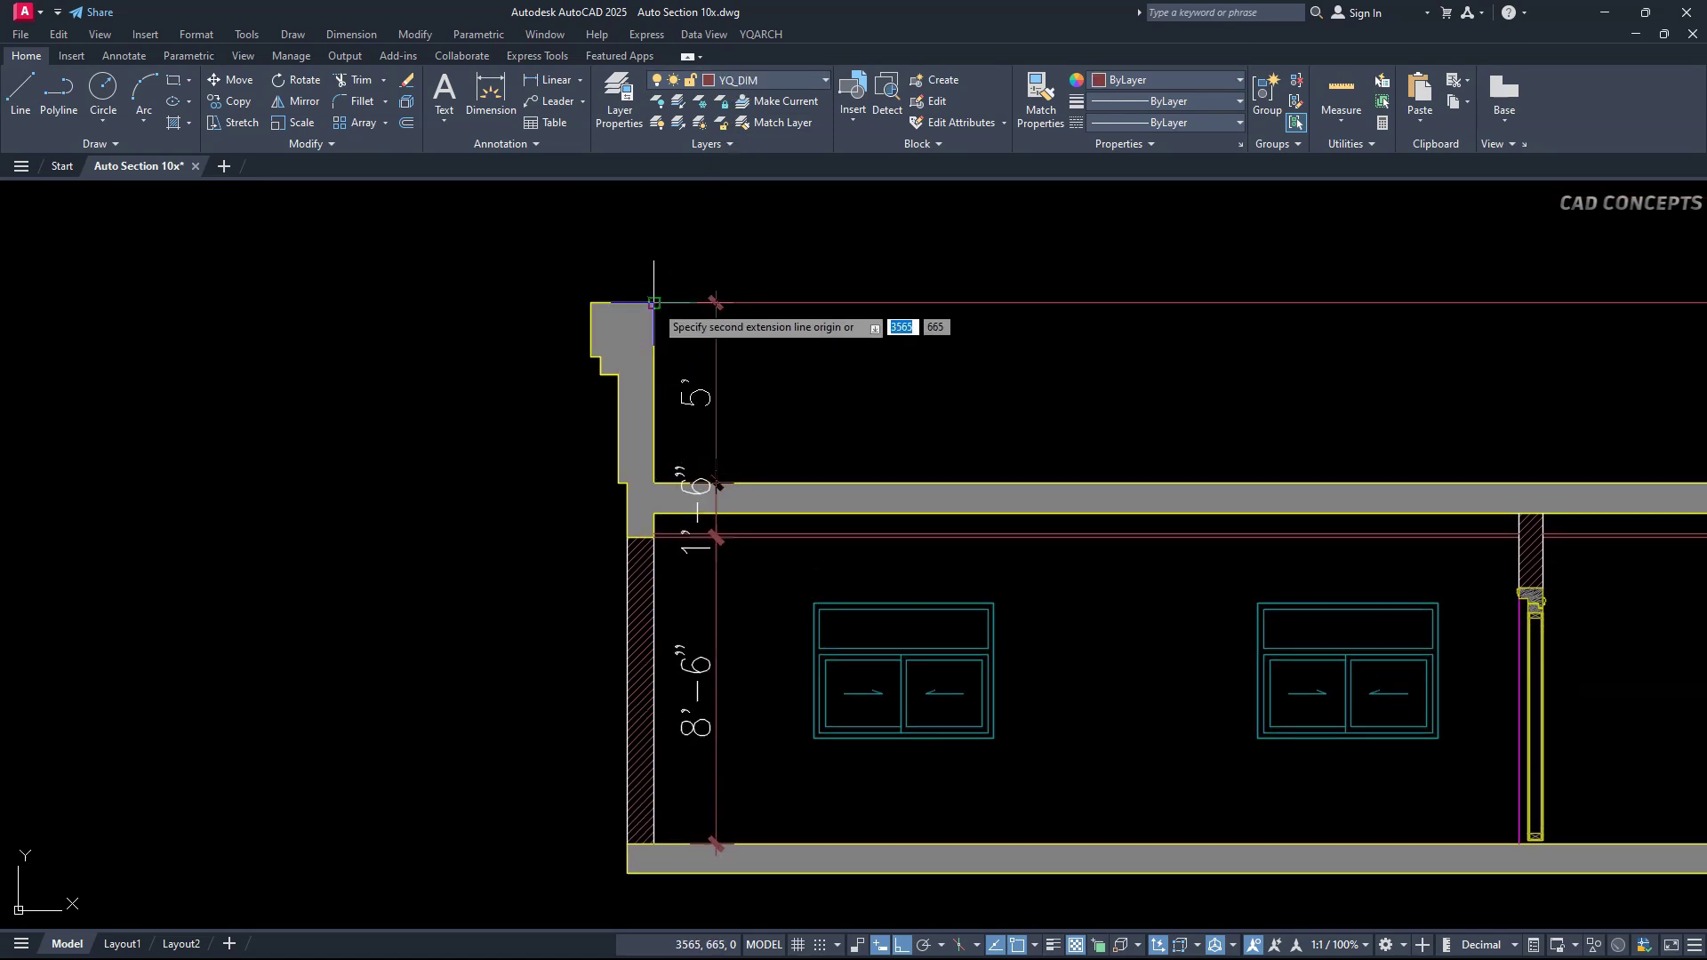
{"action": "left_click", "coordinate": [655, 304]}
{"action": "key", "text": "Escape"}
{"action": "scroll", "coordinate": [469, 431], "scroll_direction": "down", "scroll_amount": 4}
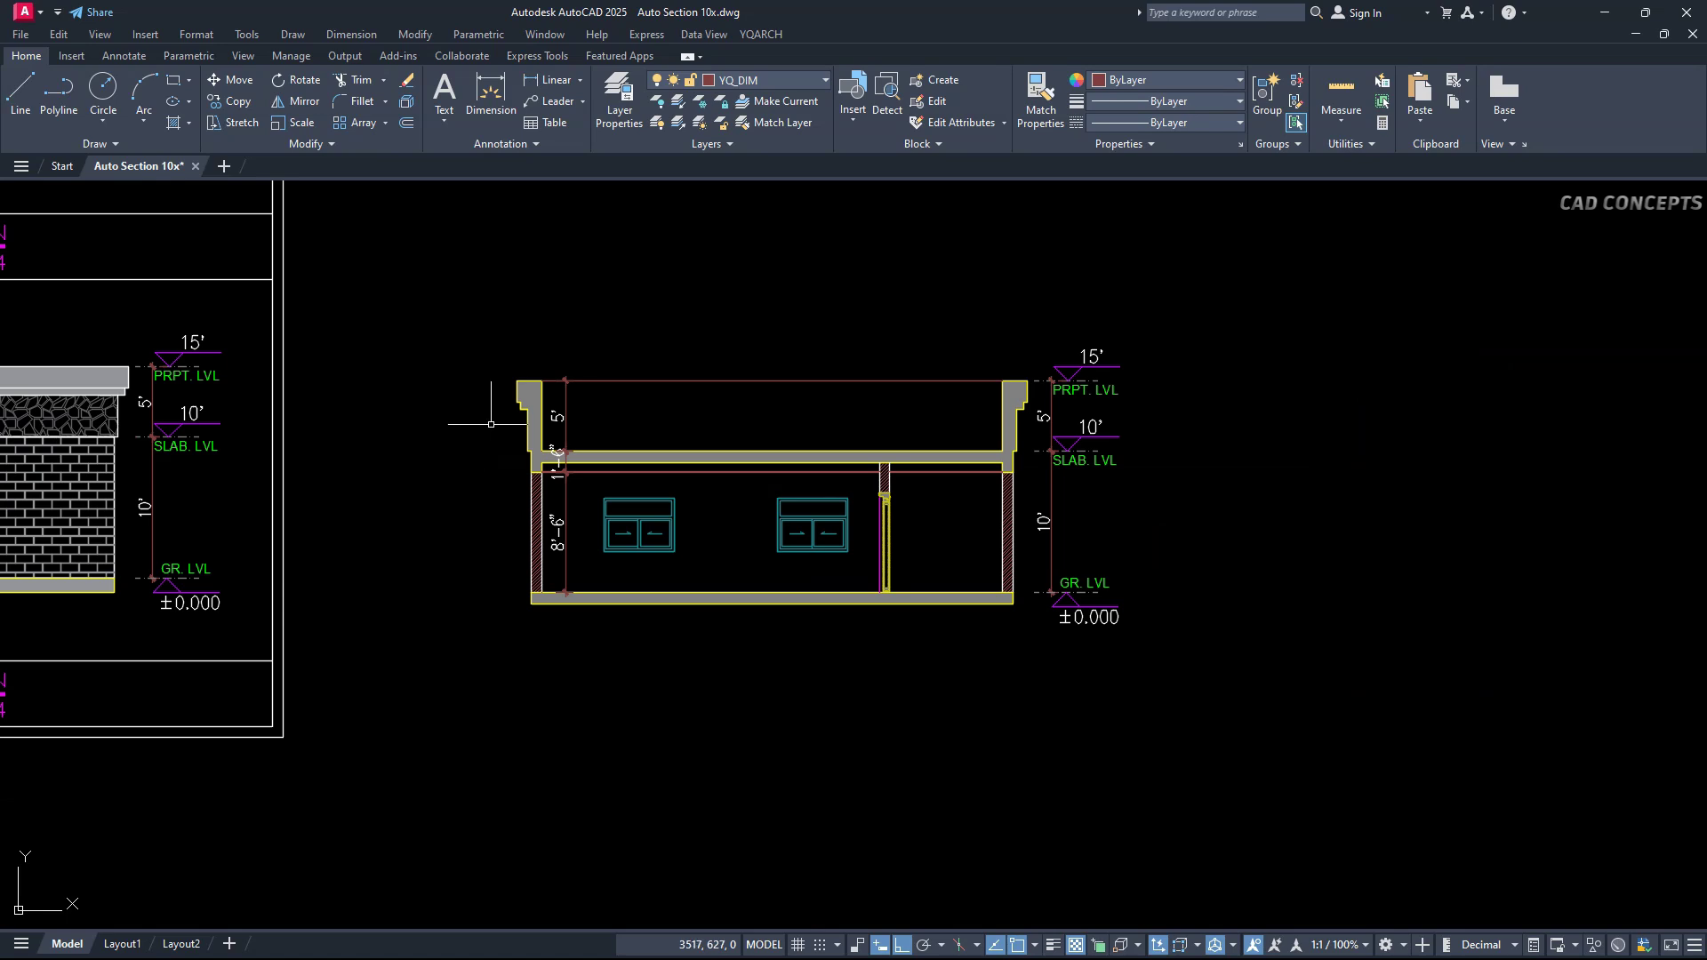
Dimension the second window's sill height above the floor slab and the window's own height, beside its left edge.
{"action": "scroll", "coordinate": [856, 600], "scroll_direction": "up", "scroll_amount": 4}
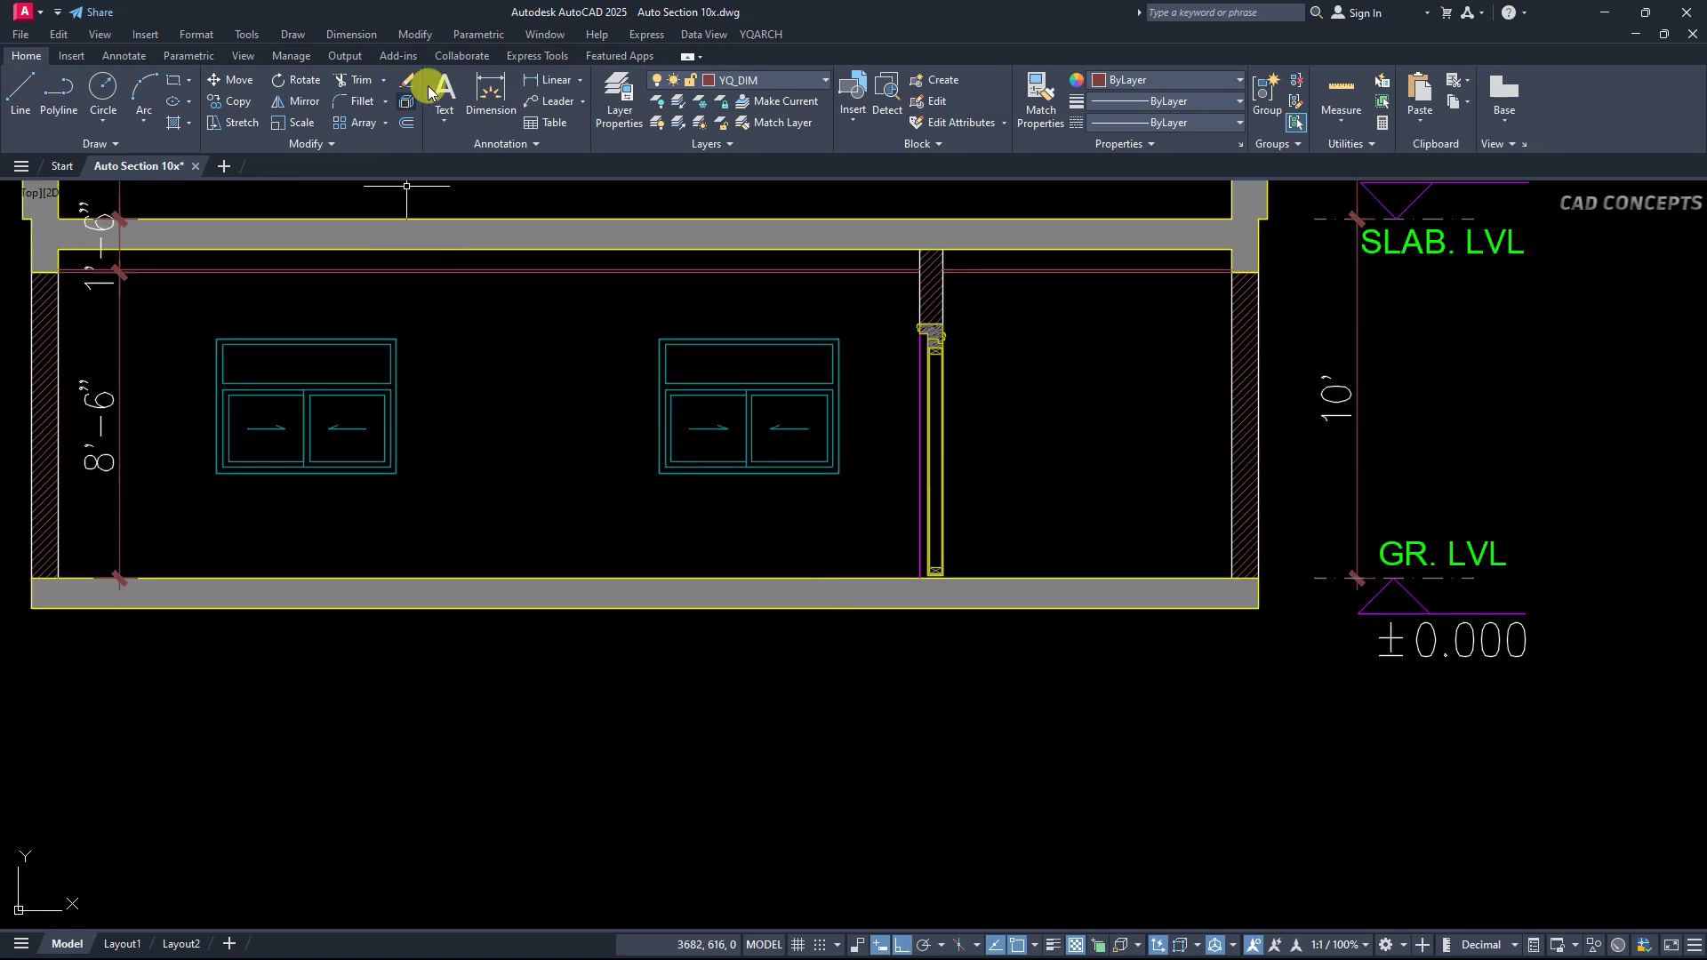
{"action": "left_click", "coordinate": [540, 79]}
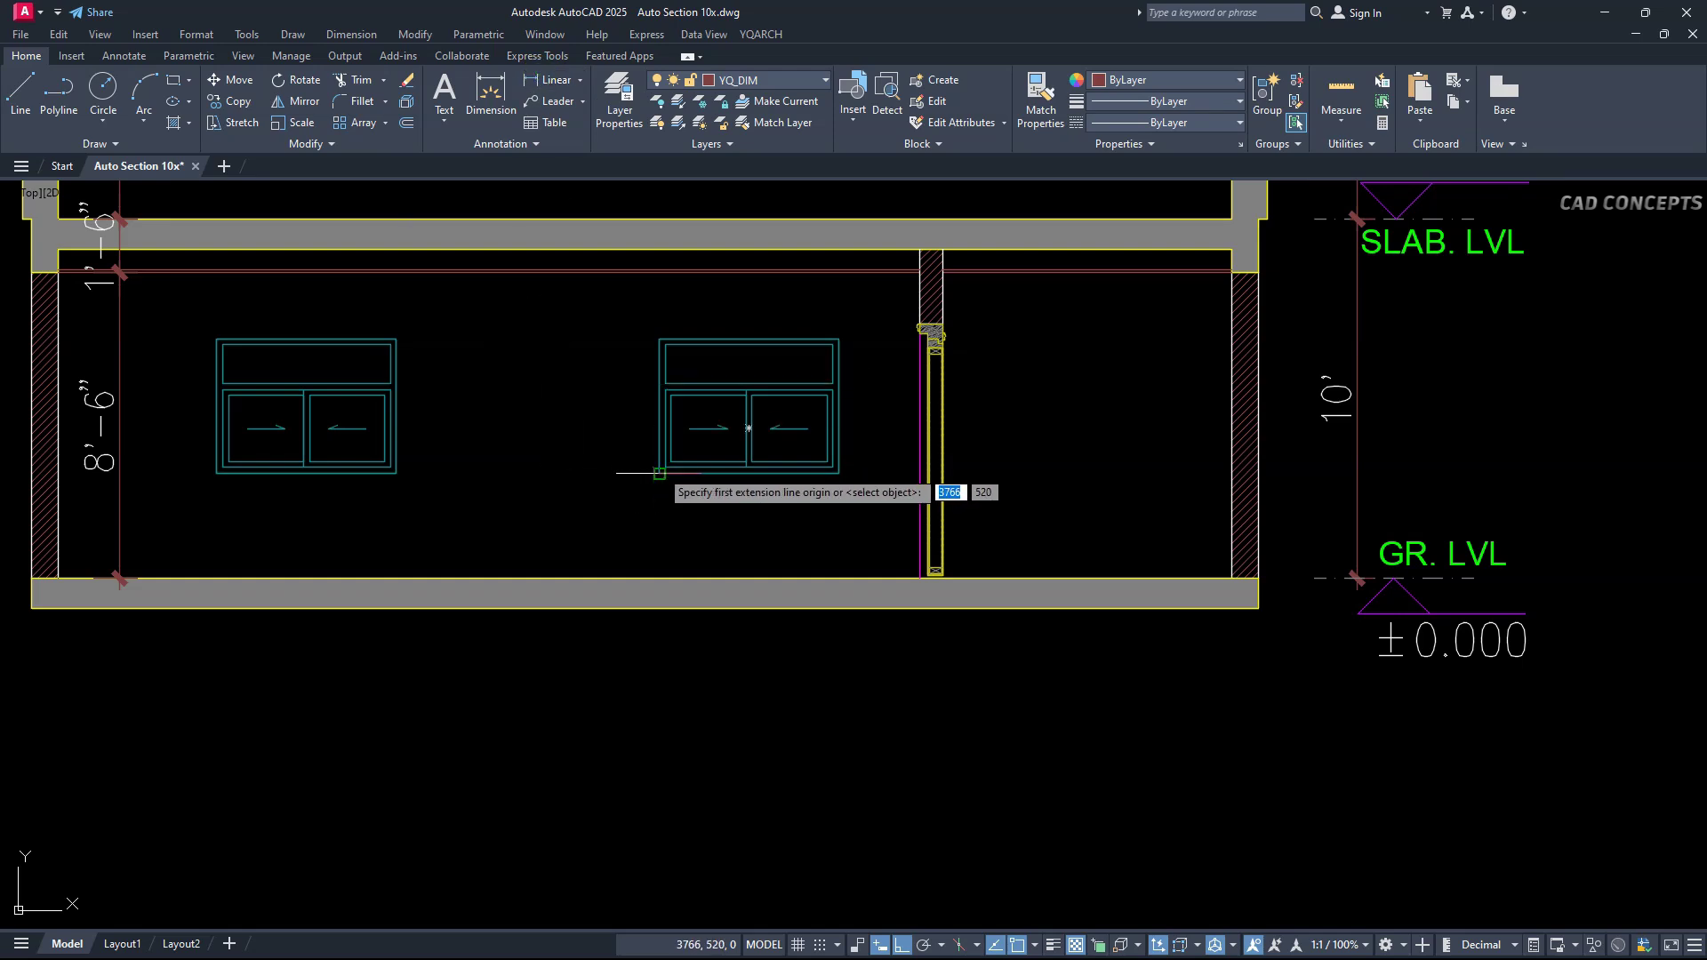
{"action": "left_click", "coordinate": [659, 578]}
{"action": "left_click", "coordinate": [659, 473]}
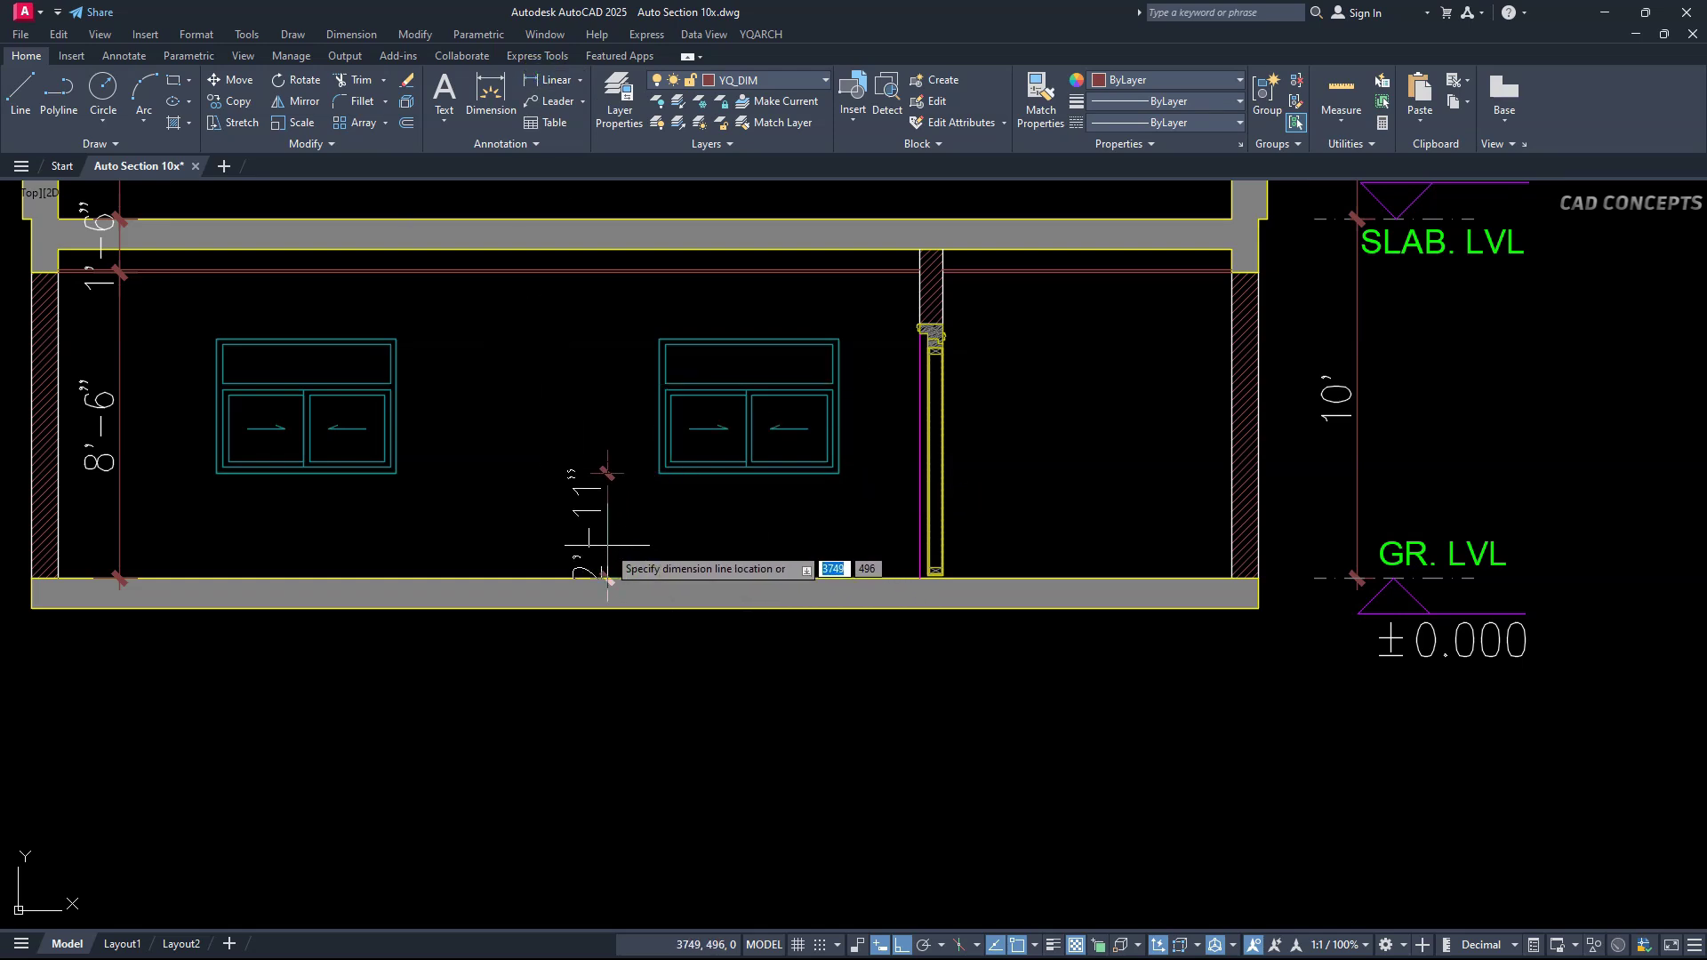
{"action": "left_click", "coordinate": [607, 498]}
{"action": "key", "text": "space"}
{"action": "left_click", "coordinate": [659, 473]}
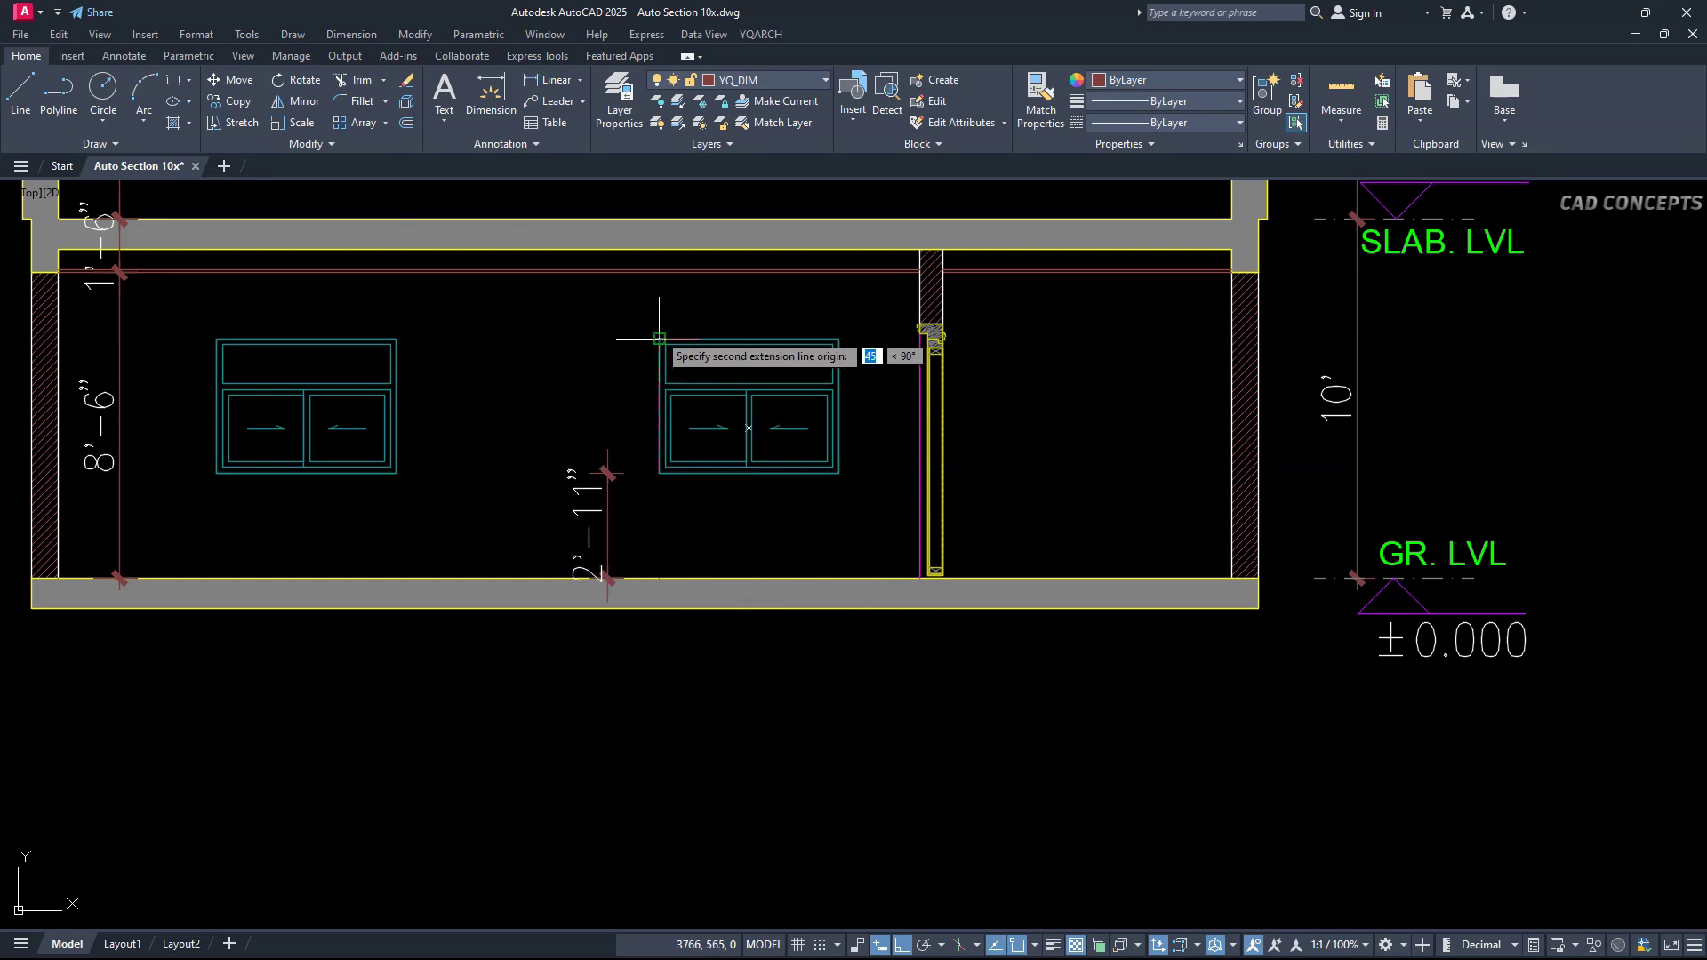
{"action": "left_click", "coordinate": [659, 331]}
{"action": "left_click", "coordinate": [608, 473]}
Dimension the height from the second window's head to the roof slab's upper face, in line with the dimensions below.
{"action": "key", "text": "space"}
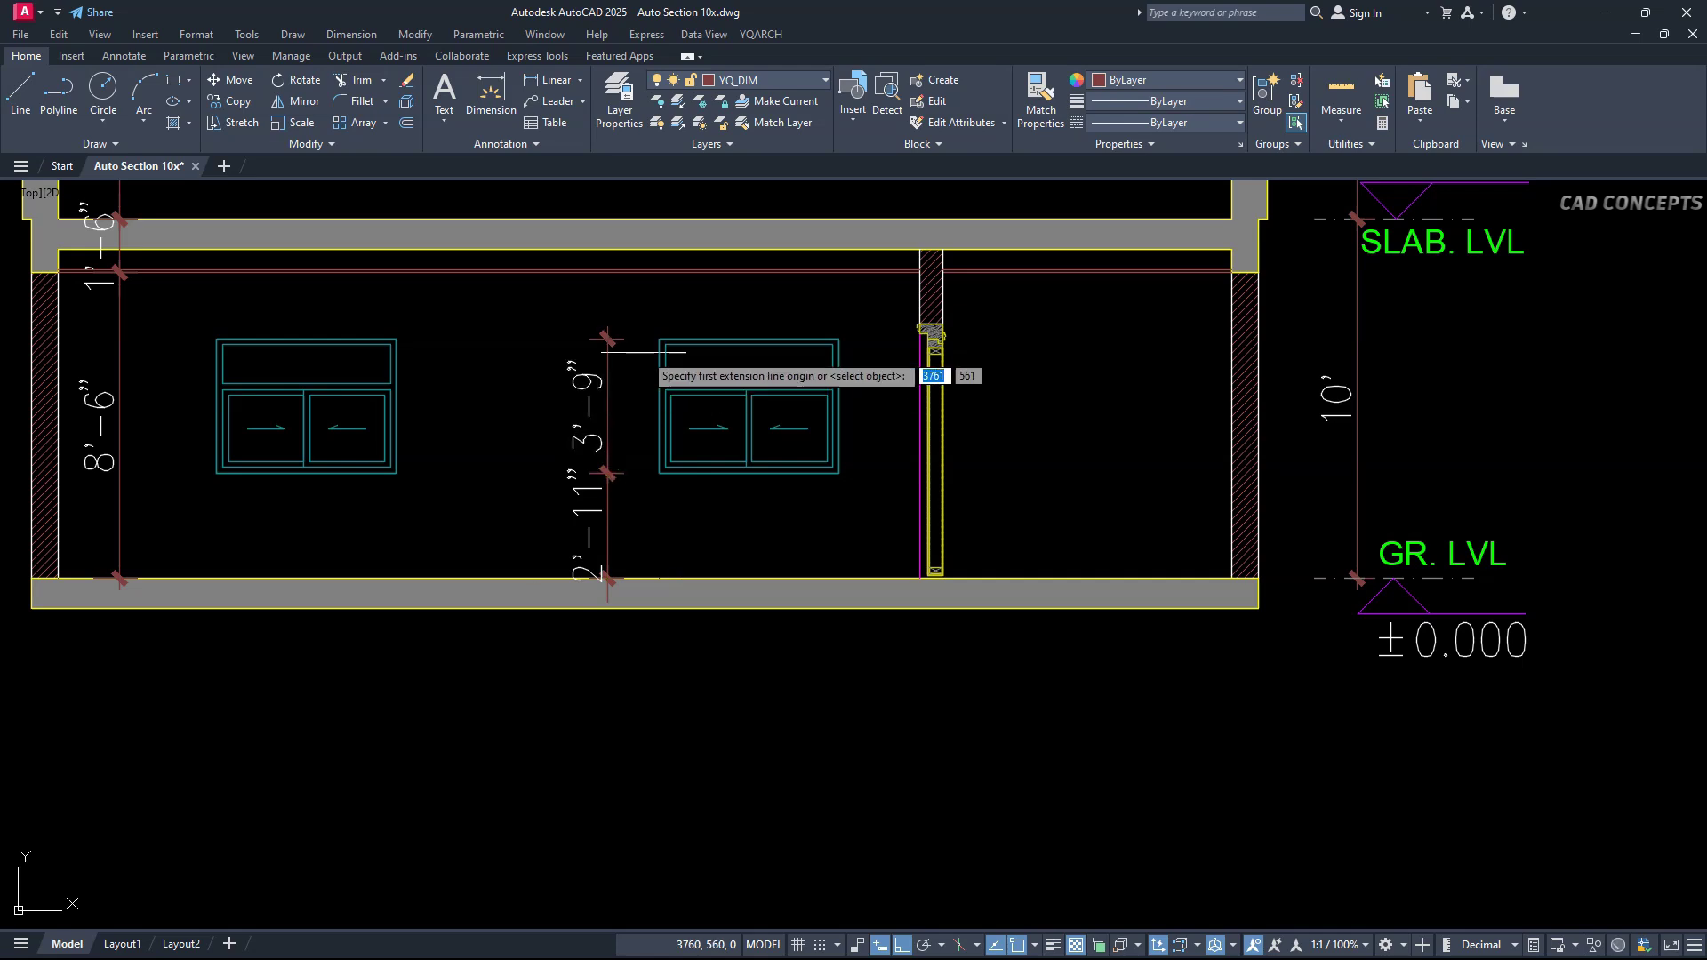
{"action": "middle_click_drag", "start_coordinate": [748, 366], "coordinate": [748, 437]}
{"action": "left_click", "coordinate": [659, 411]}
{"action": "left_click", "coordinate": [654, 291]}
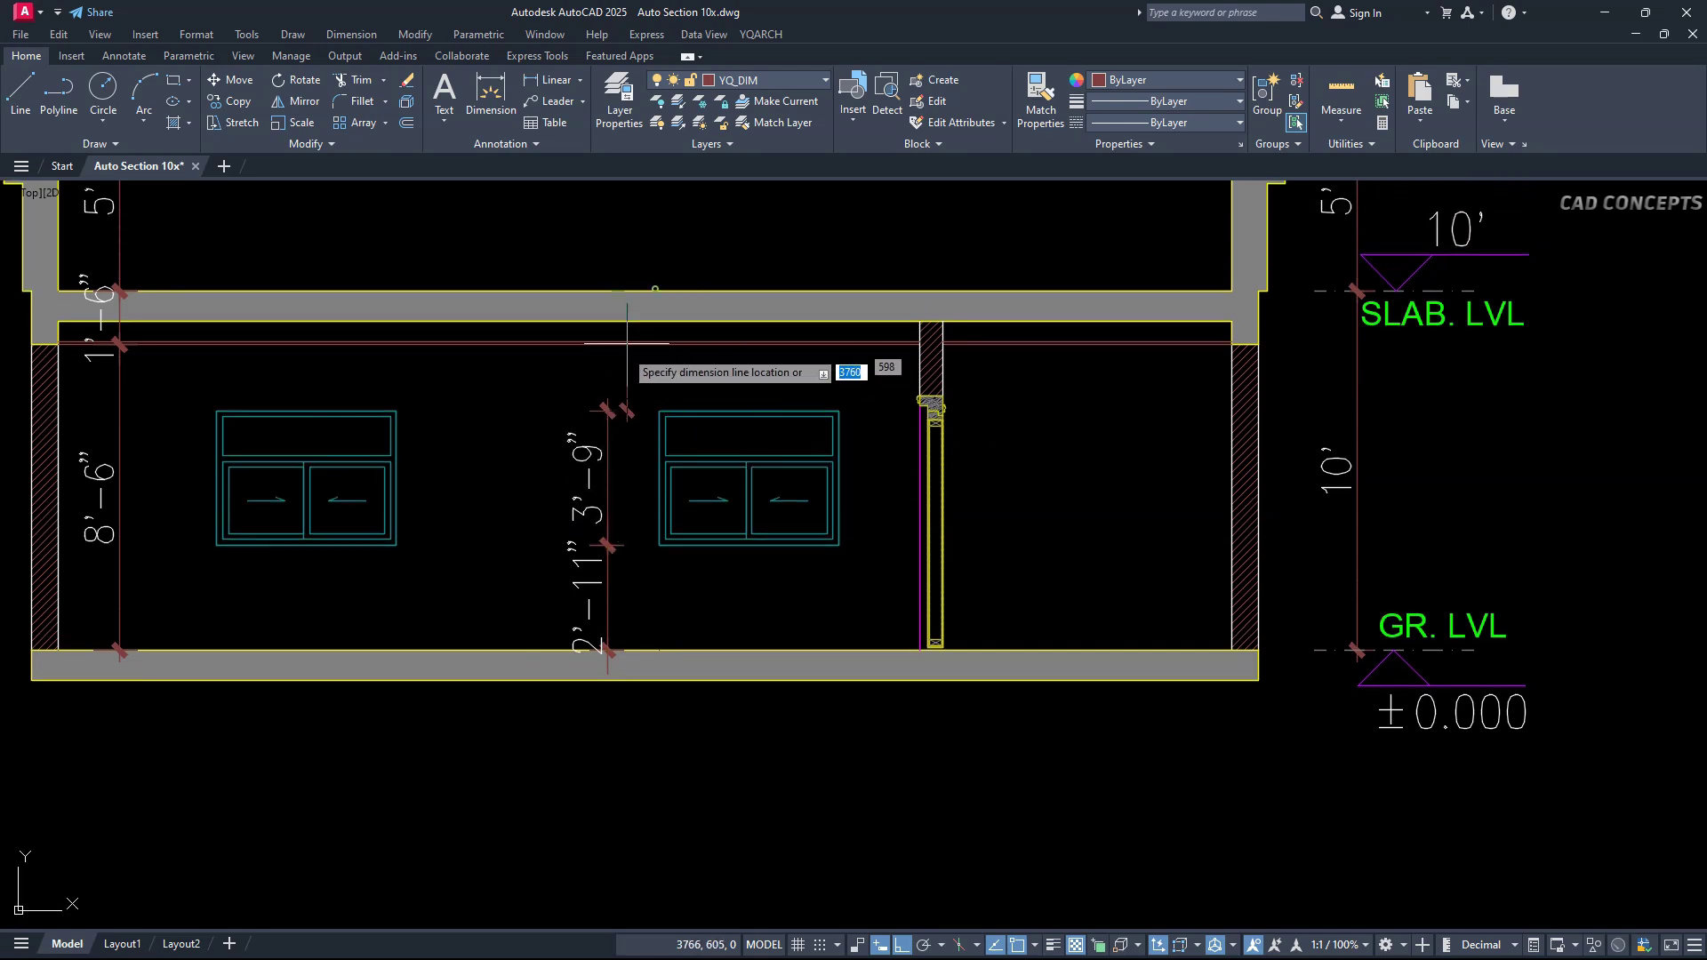
{"action": "scroll", "coordinate": [608, 411], "scroll_direction": "up", "scroll_amount": 4}
{"action": "left_click", "coordinate": [616, 380]}
{"action": "scroll", "coordinate": [635, 527], "scroll_direction": "down", "scroll_amount": 4}
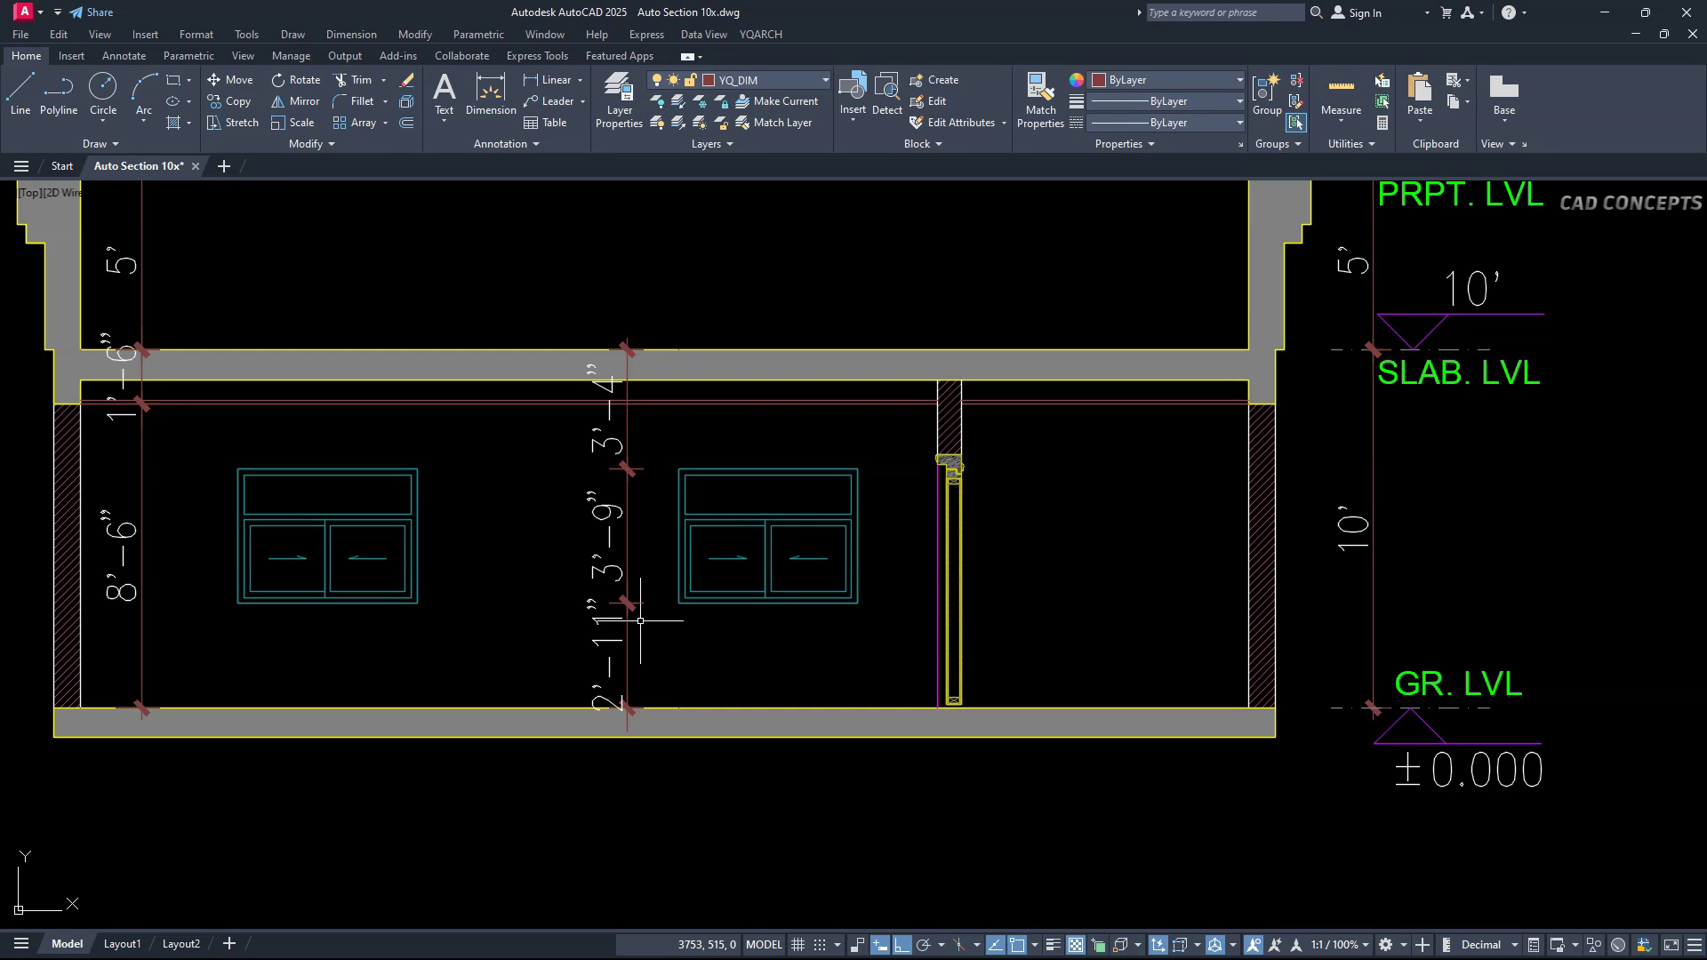
Set the drawing's main scale with the YQArch SD command.
{"action": "middle_click_drag", "start_coordinate": [640, 620], "coordinate": [747, 635]}
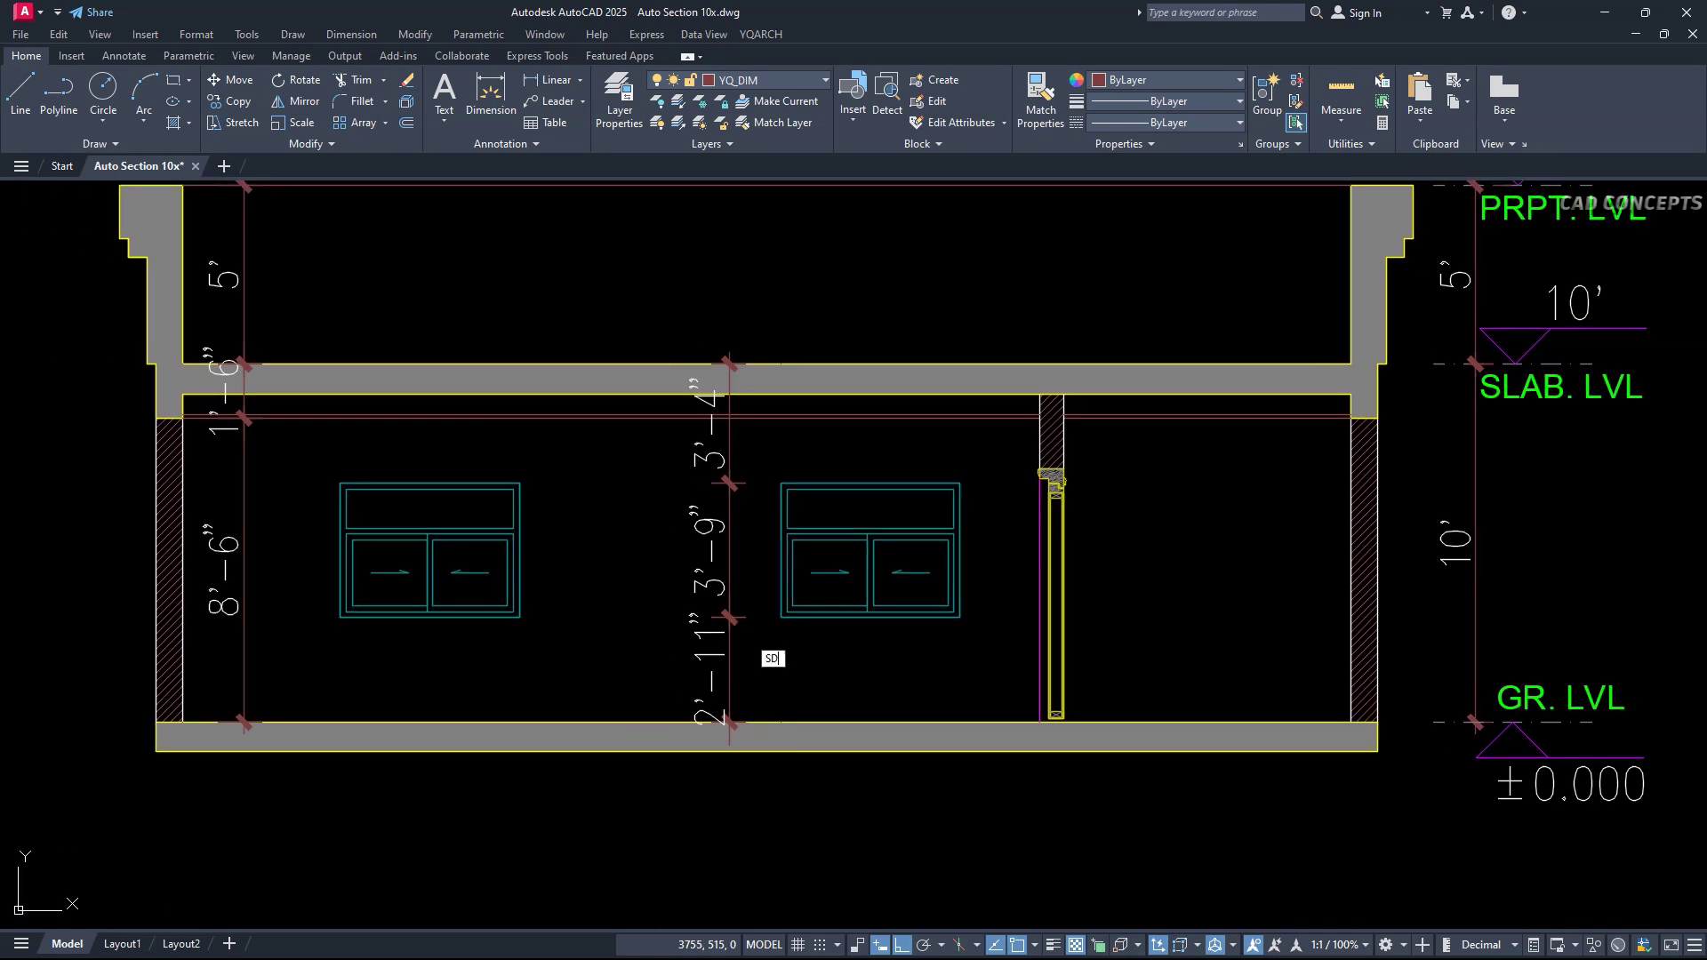
{"action": "key", "text": "Return"}
{"action": "left_click_drag", "start_coordinate": [833, 589], "coordinate": [813, 592]}
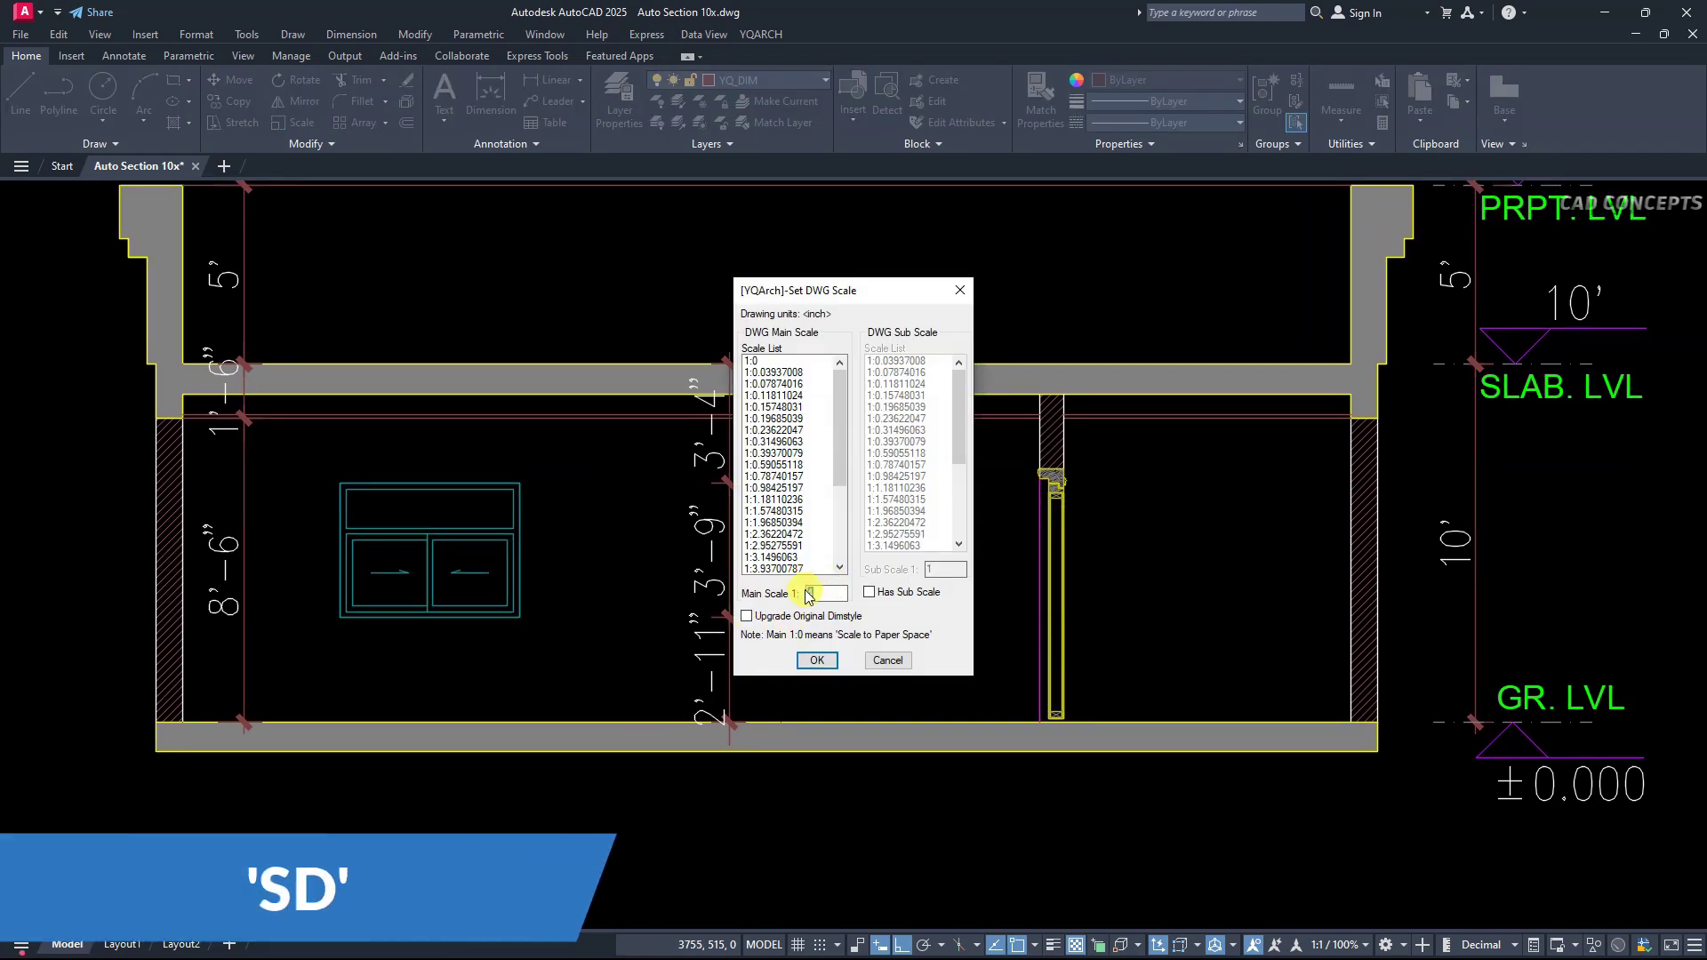
{"action": "left_click", "coordinate": [817, 659]}
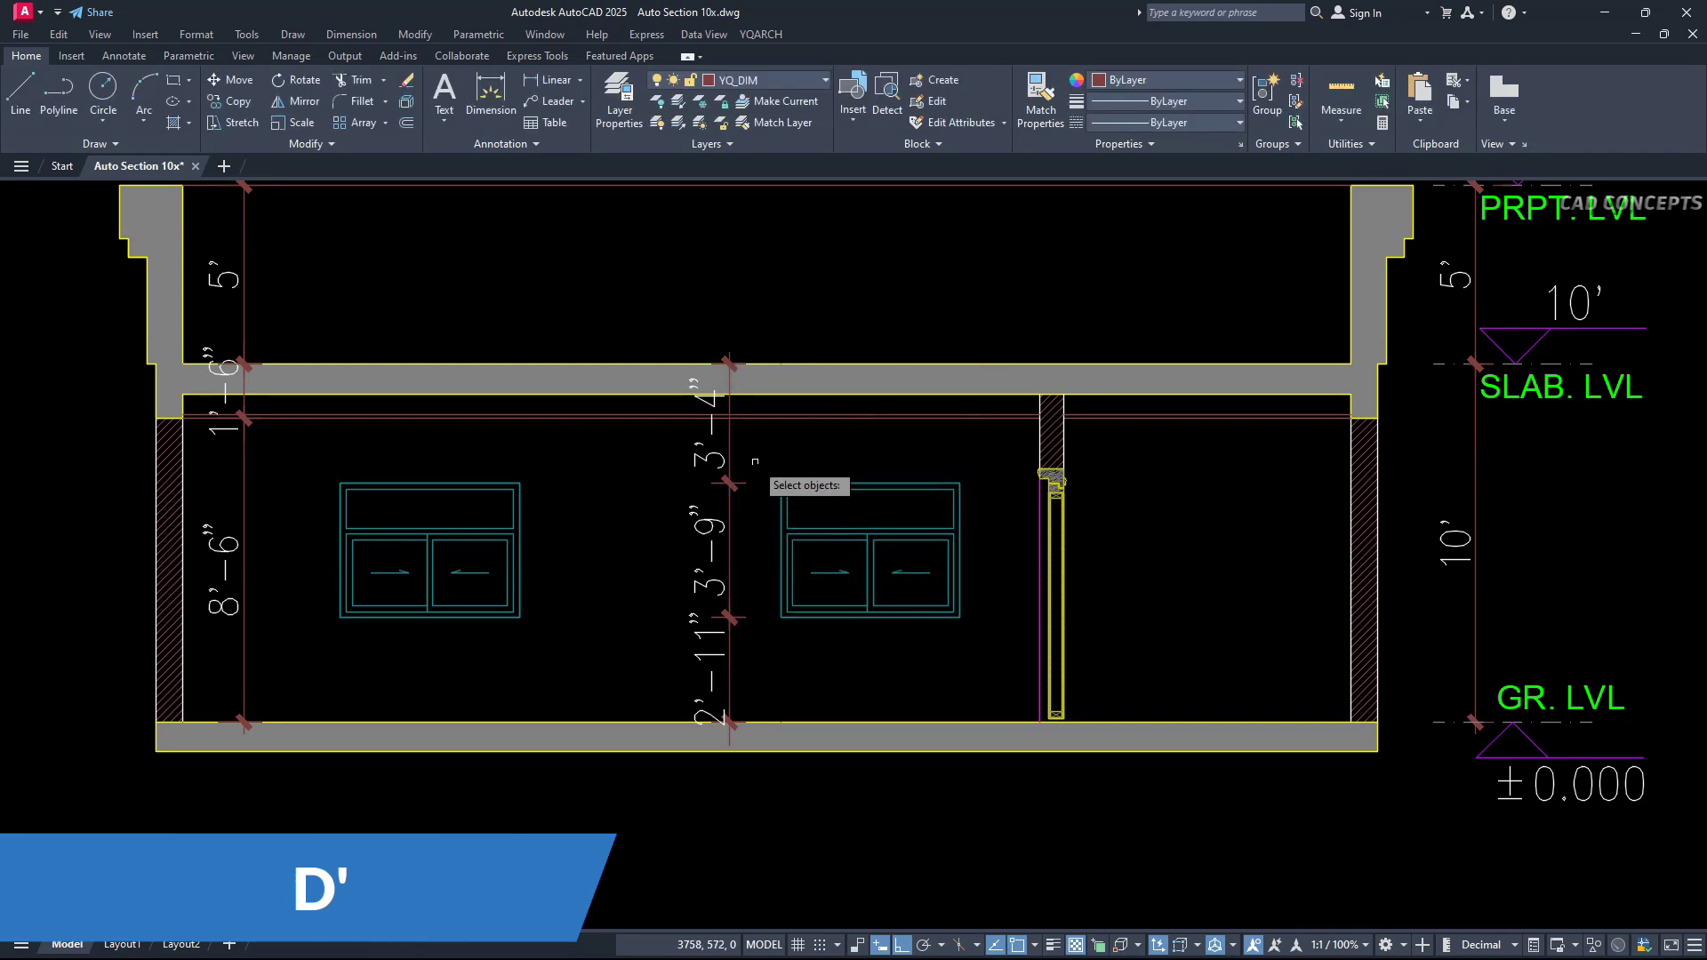
Apply the new drawing scale to the second window's height dimensions and the left wall's dimension chain.
{"action": "left_click", "coordinate": [716, 551]}
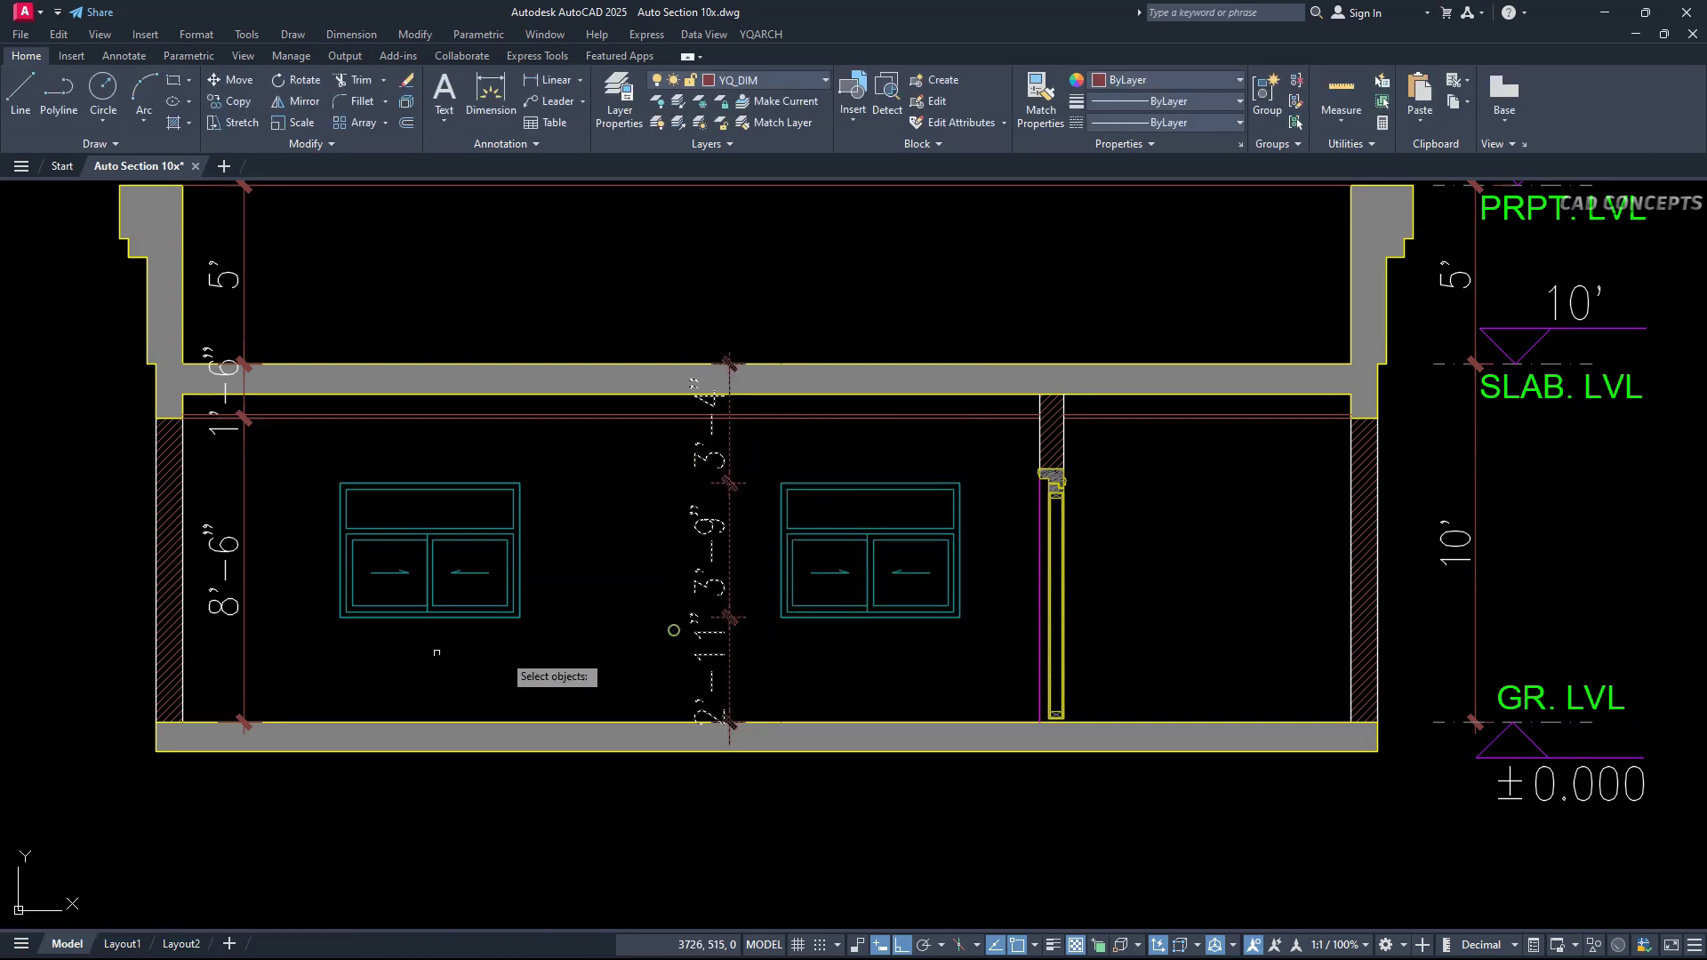
{"action": "left_click", "coordinate": [244, 466]}
{"action": "left_click", "coordinate": [224, 325]}
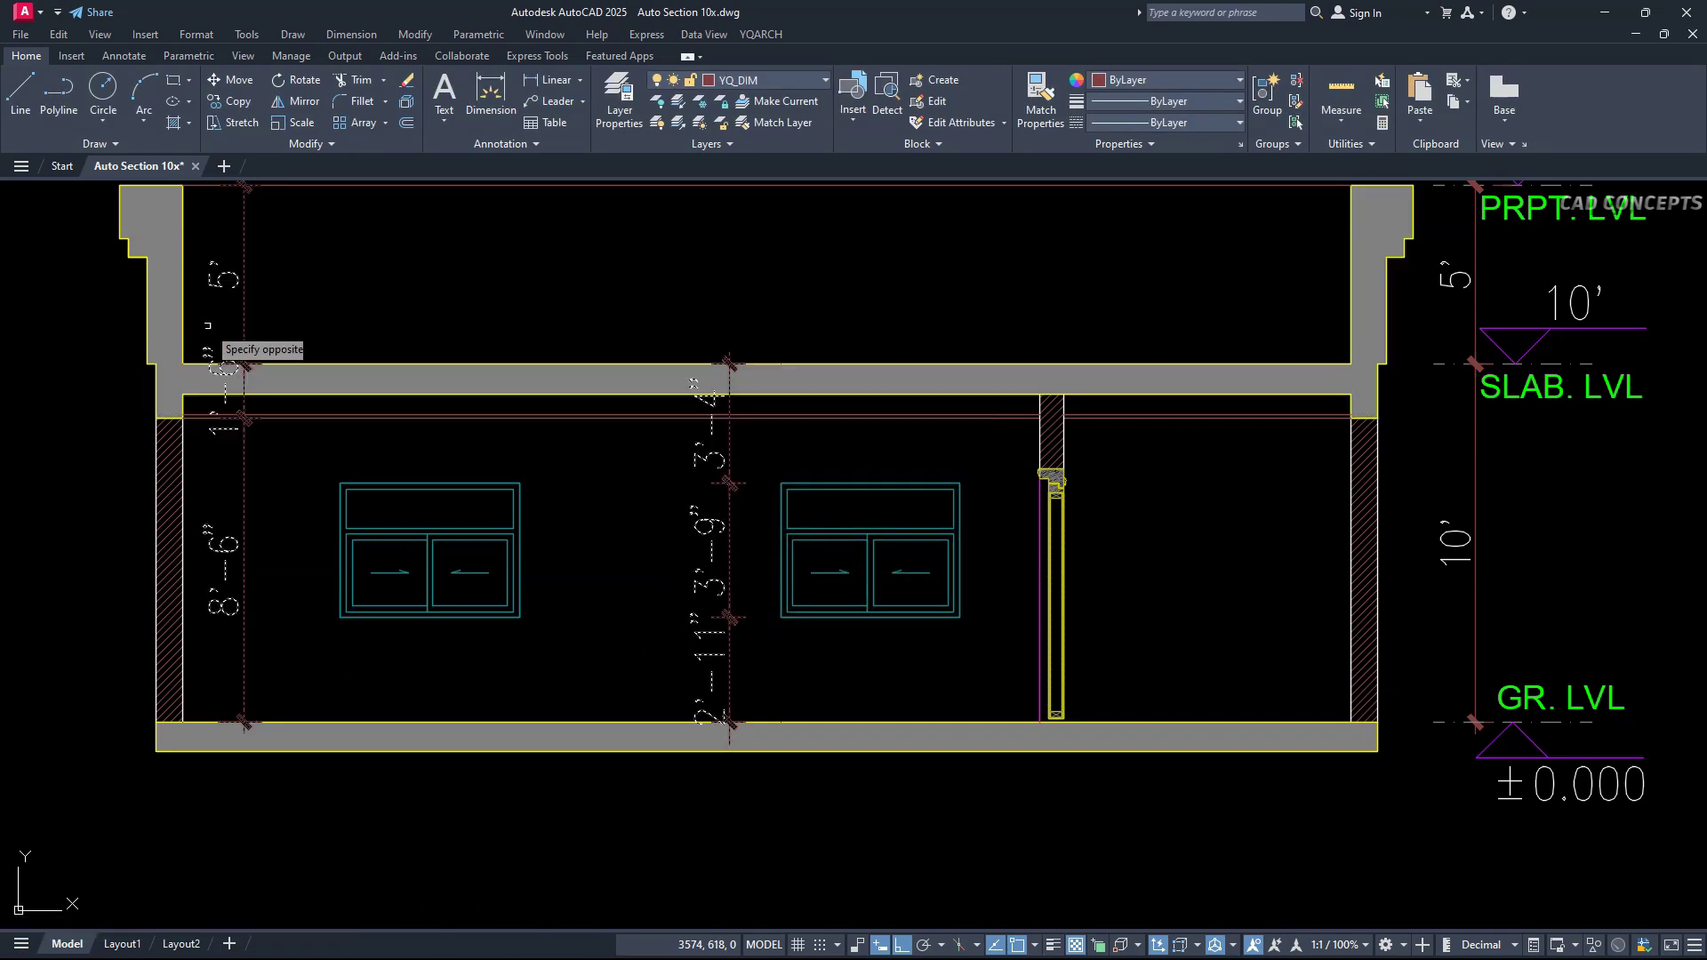
{"action": "key", "text": "Return"}
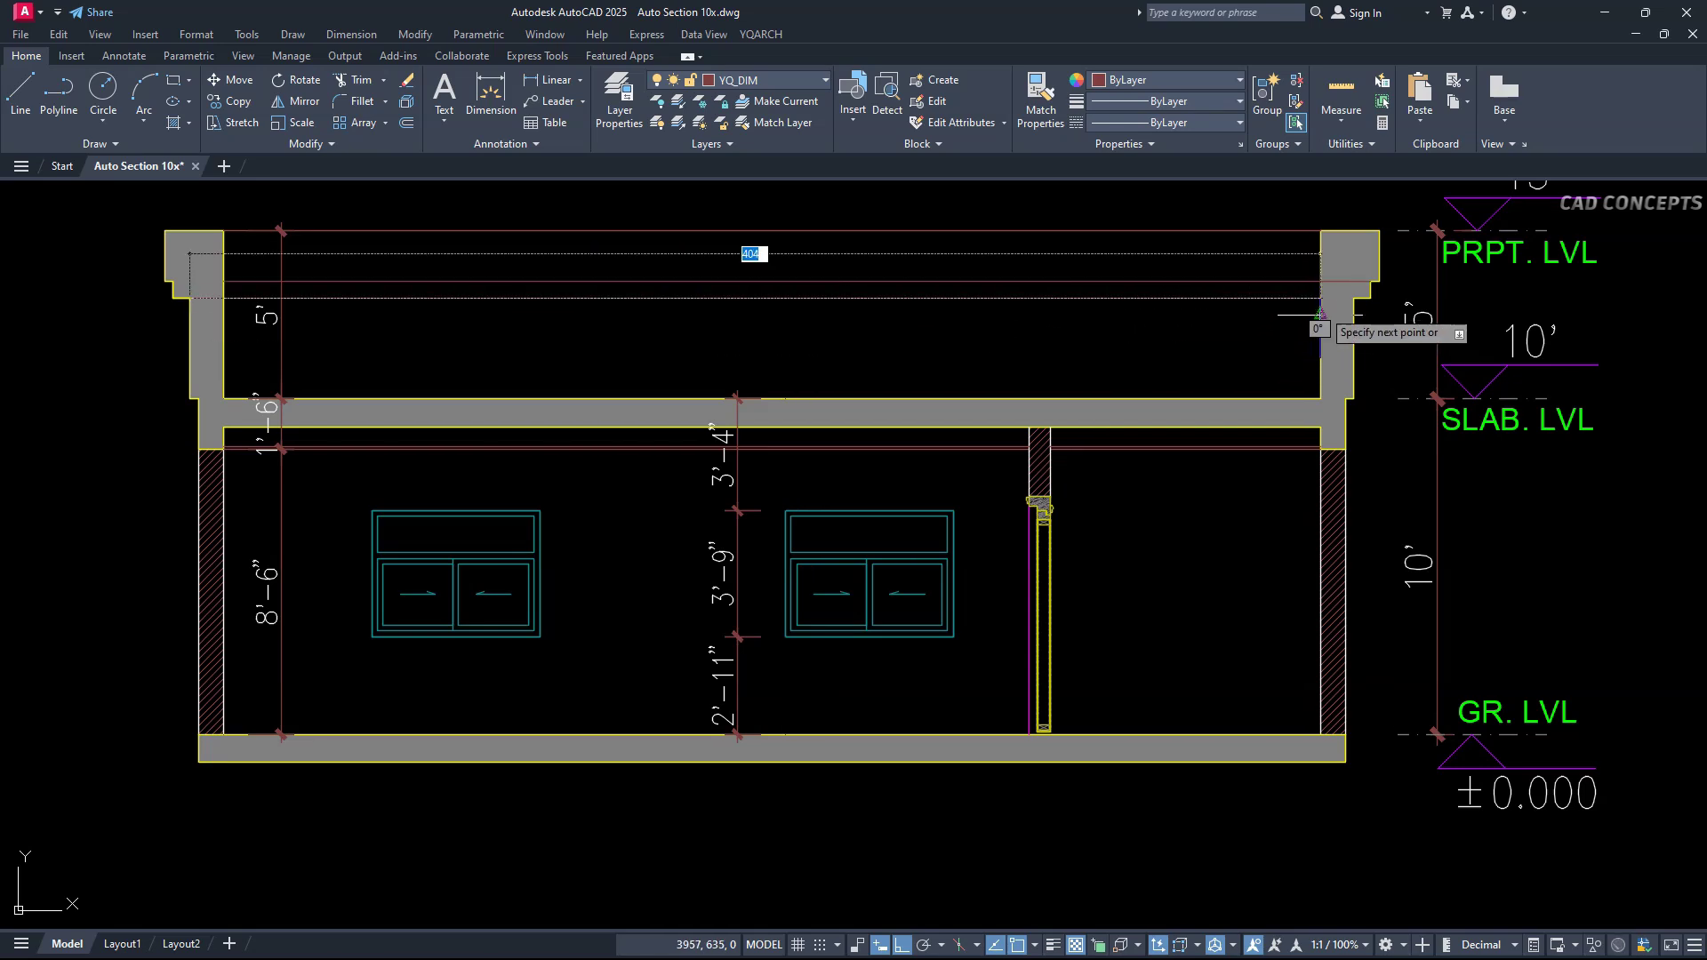
Finish the two horizontal lines between the parapets at their profile steps and trim them to the parapets' inner faces.
{"action": "type", "text": "r"}
{"action": "key", "text": "Return"}
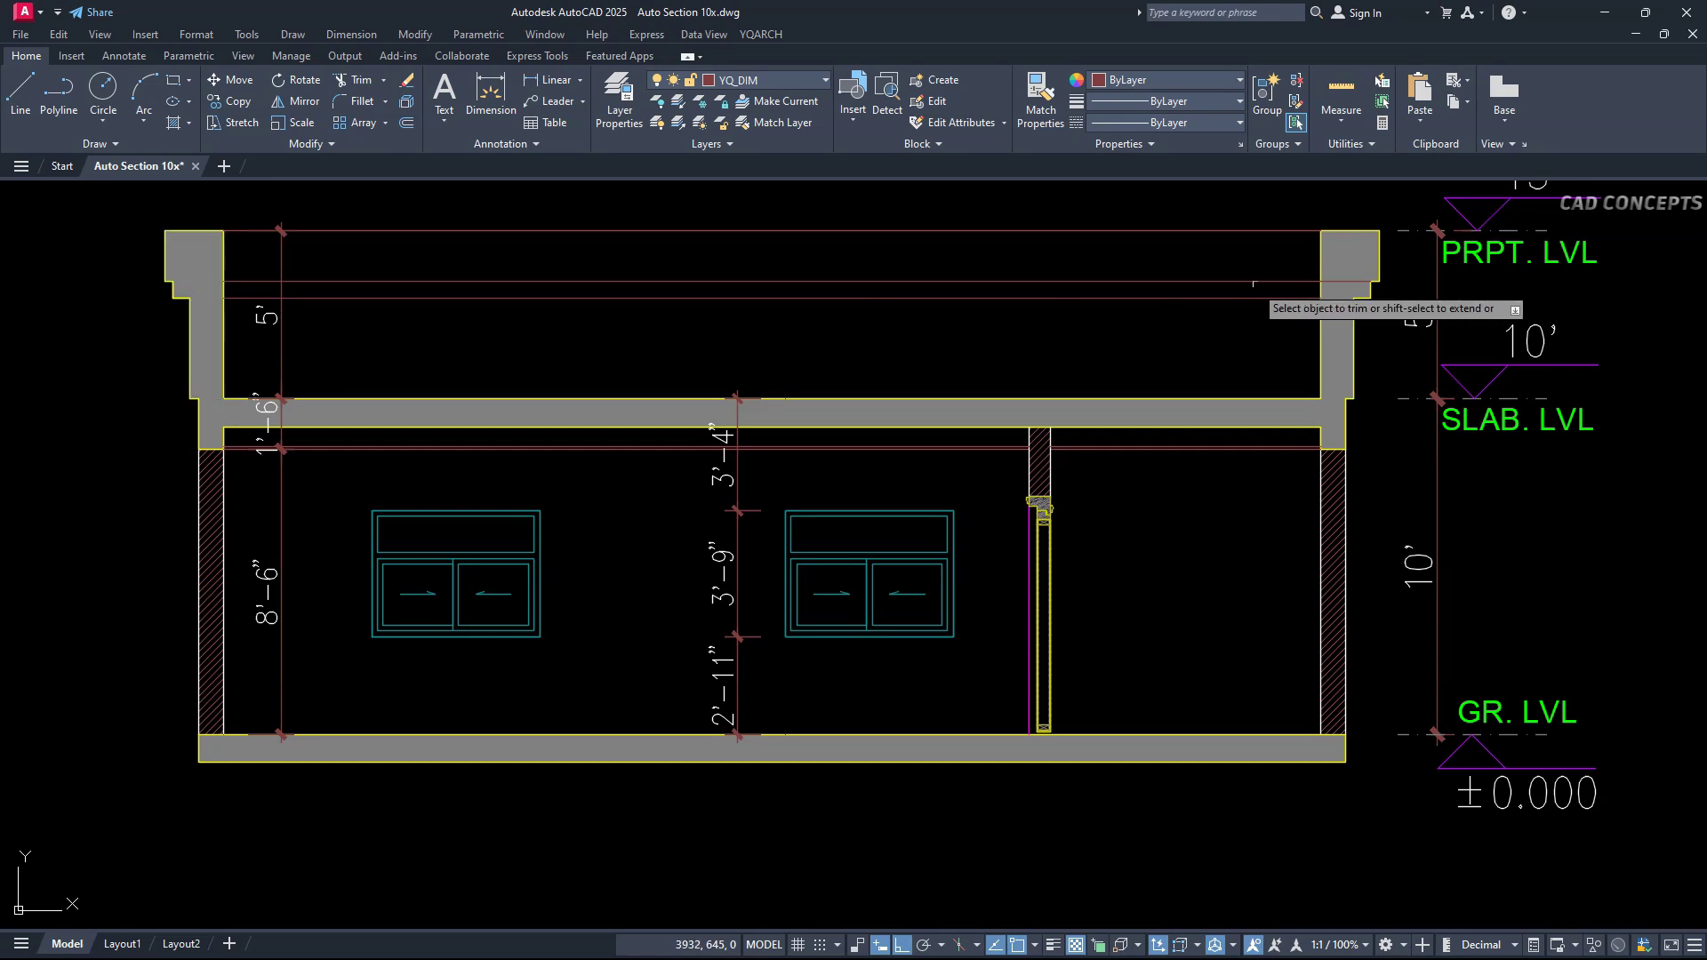
{"action": "key", "text": "Escape"}
Give the two horizontal lines between the parapets the HIDDEN linetype and a white colour.
{"action": "left_click", "coordinate": [1286, 311]}
{"action": "left_click", "coordinate": [1180, 270]}
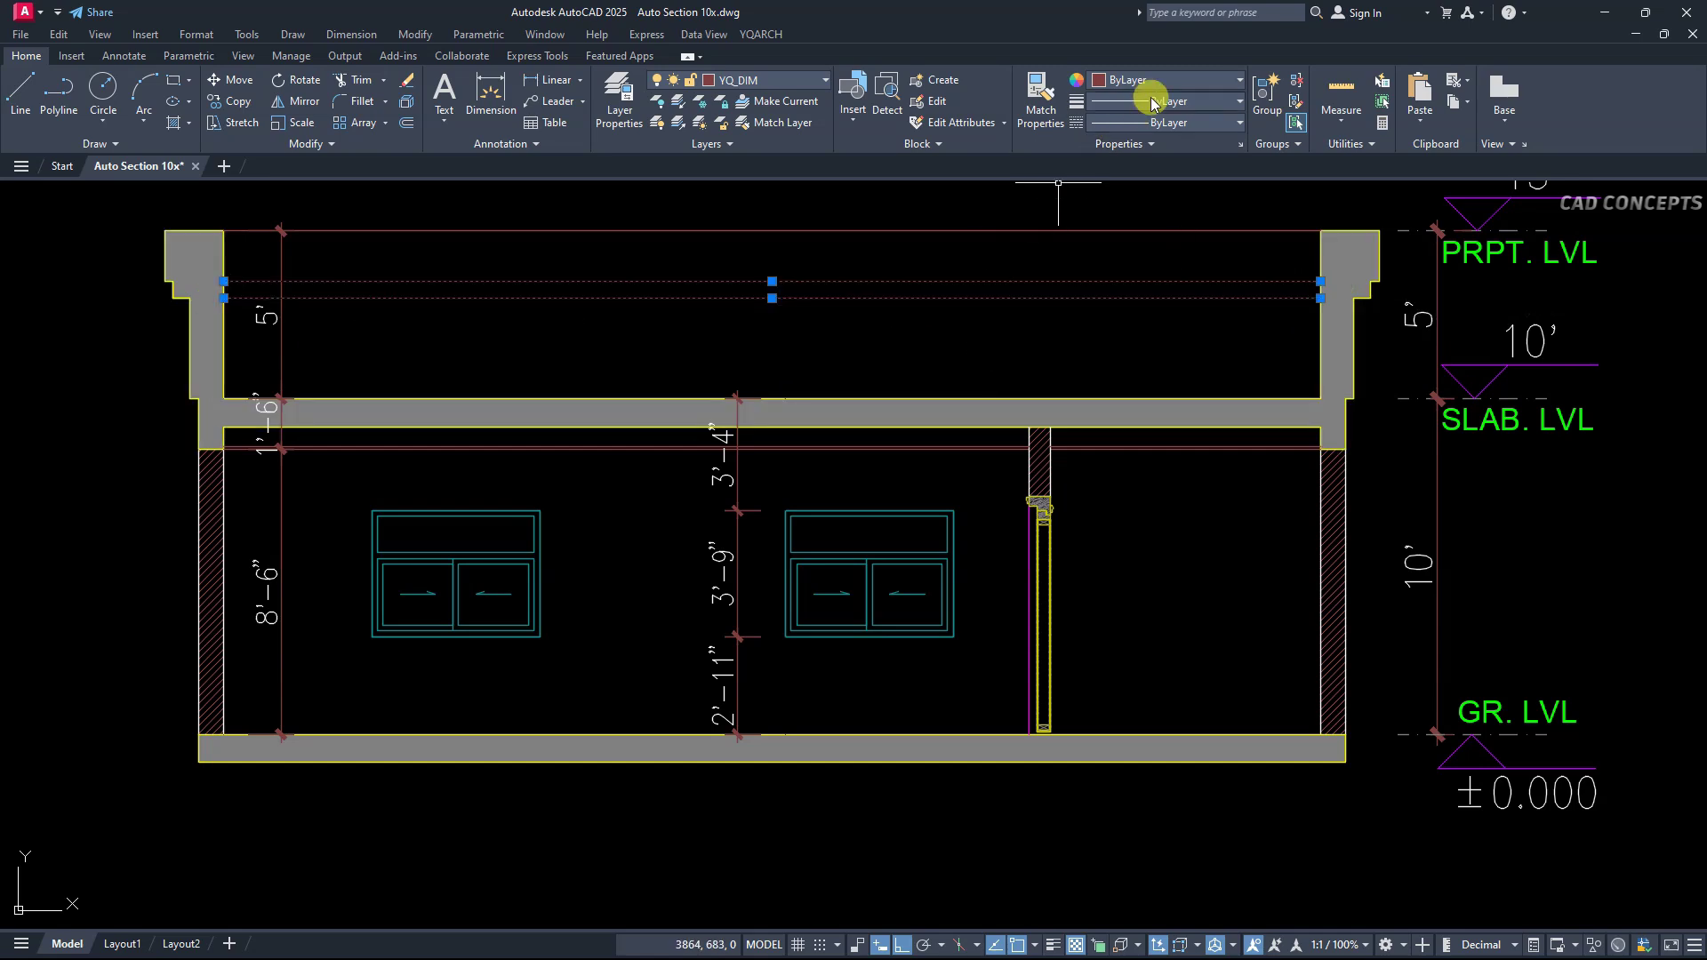
{"action": "left_click", "coordinate": [1163, 126]}
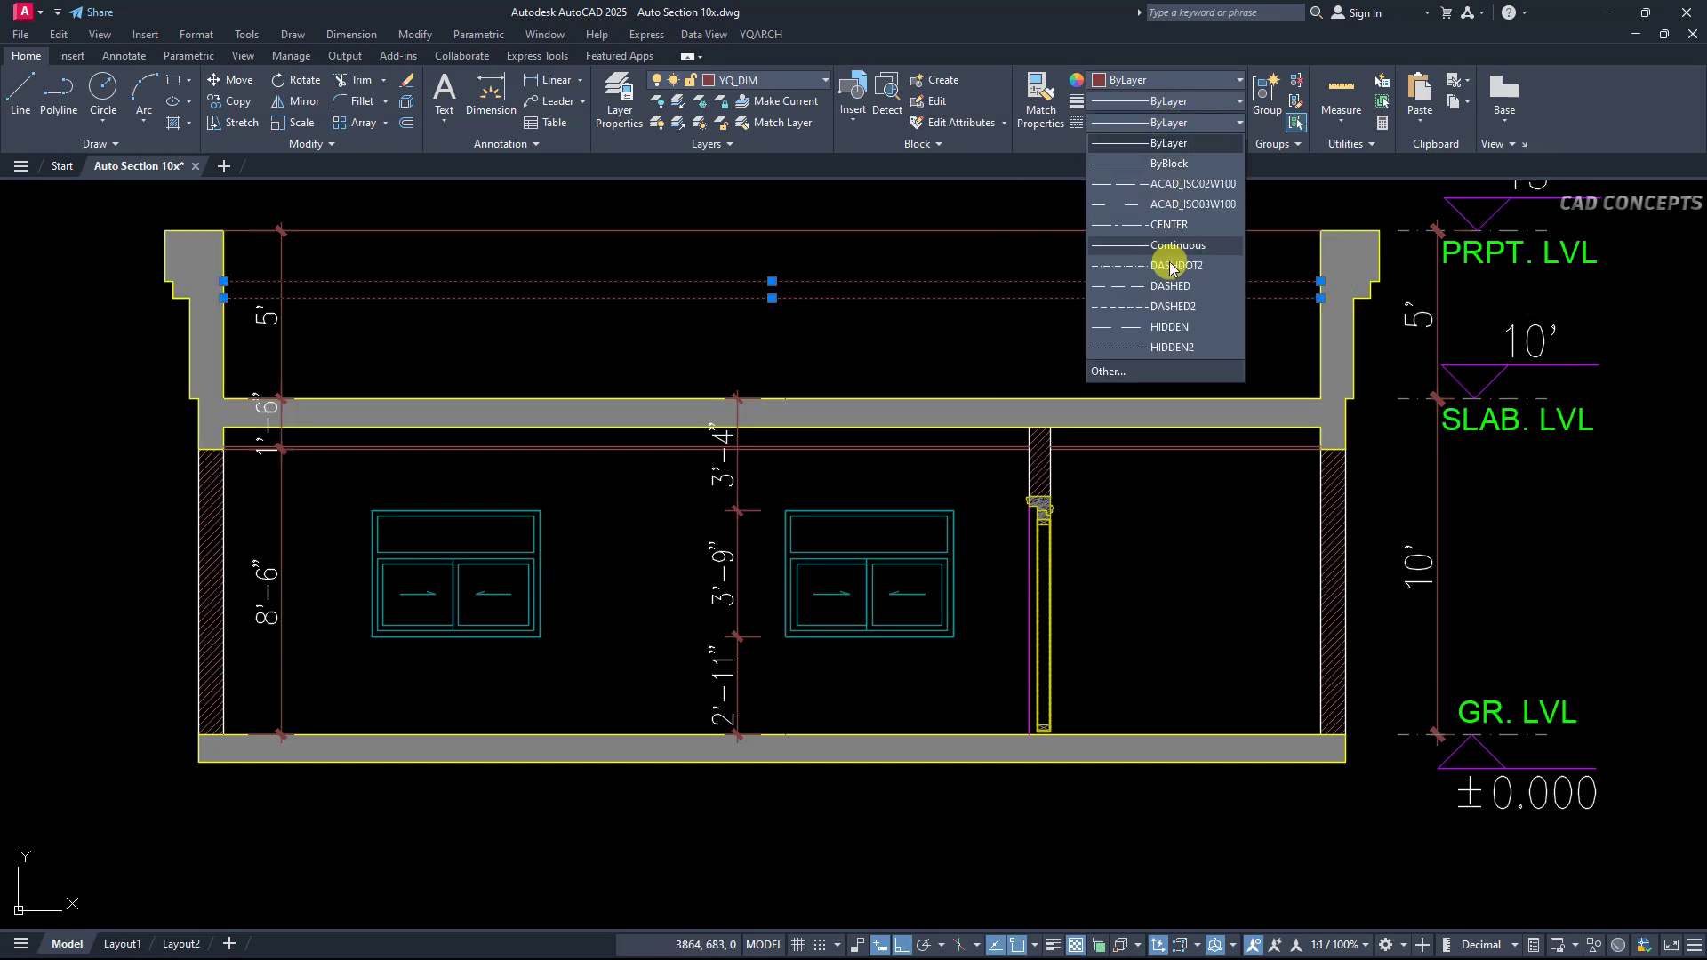
{"action": "left_click", "coordinate": [1168, 327]}
{"action": "type", "text": "XT"}
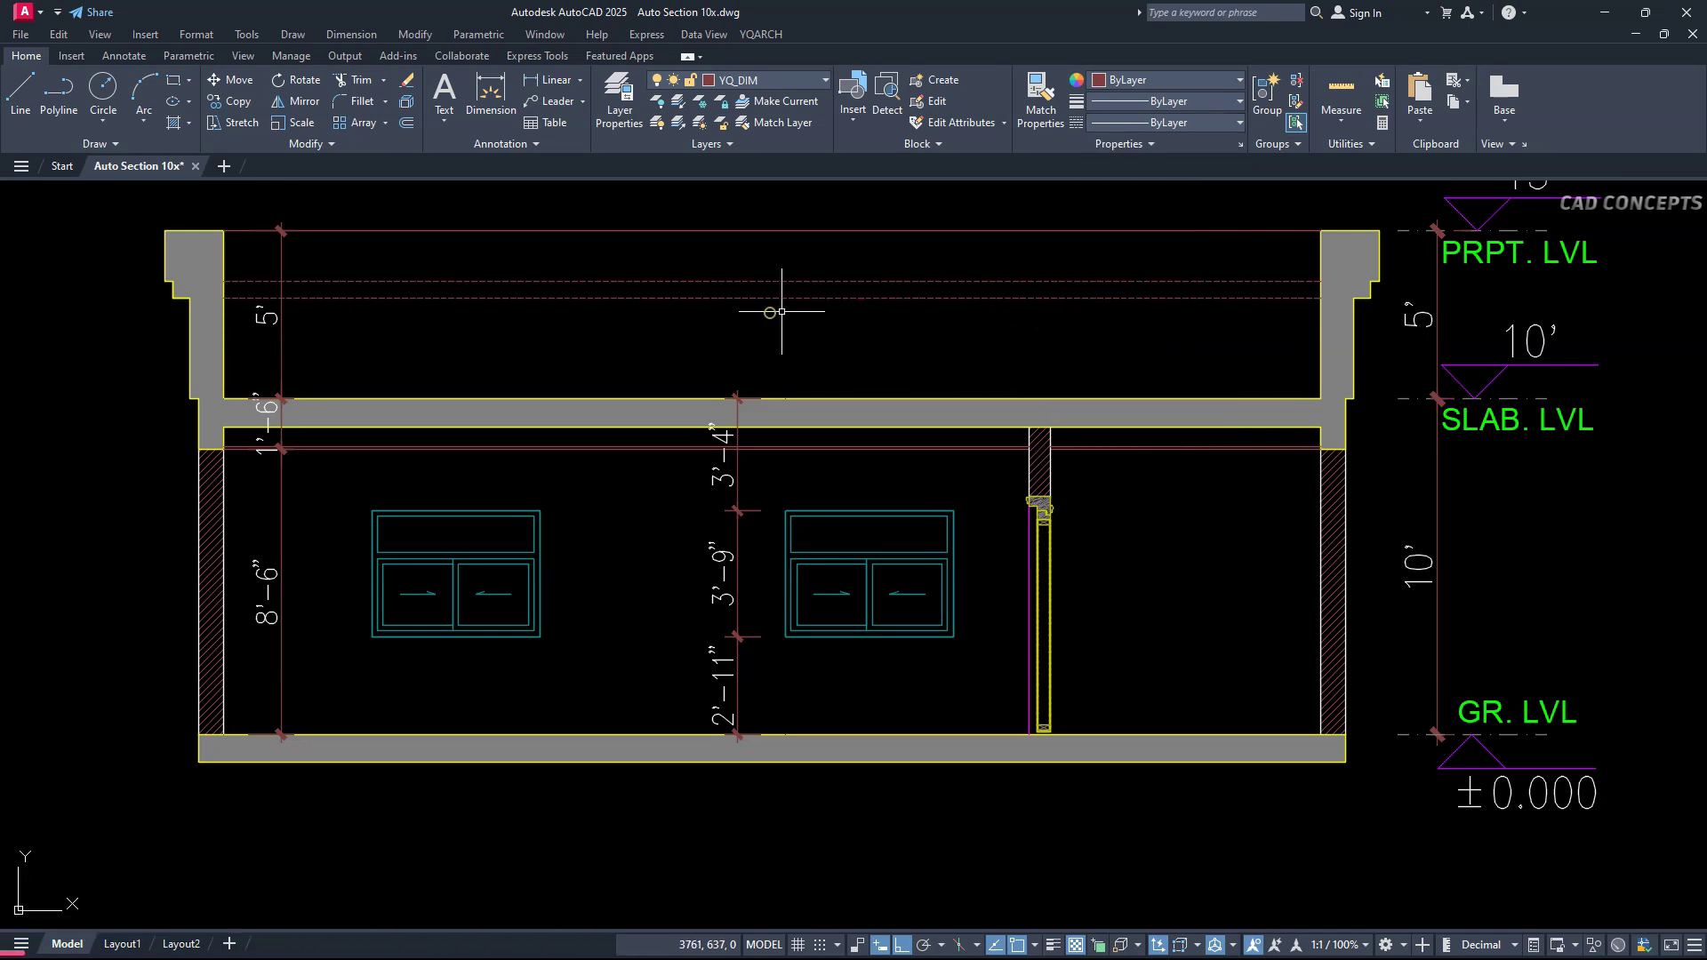
{"action": "left_click", "coordinate": [1141, 93]}
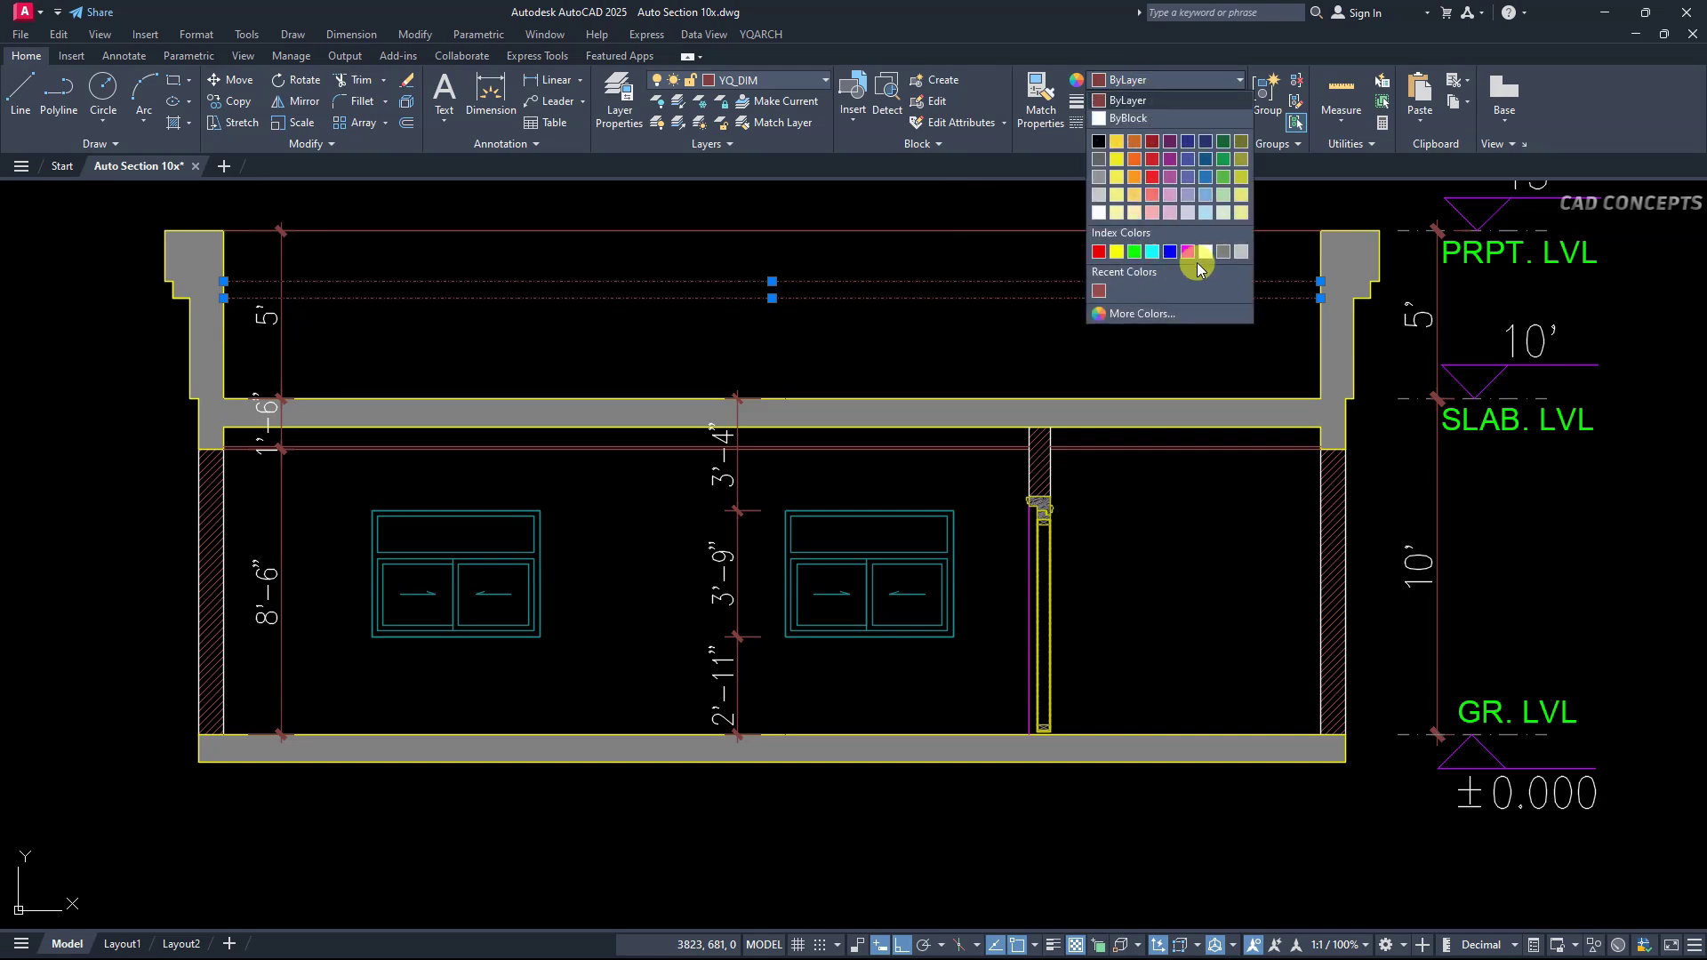
{"action": "left_click", "coordinate": [1195, 255]}
{"action": "key", "text": "Escape"}
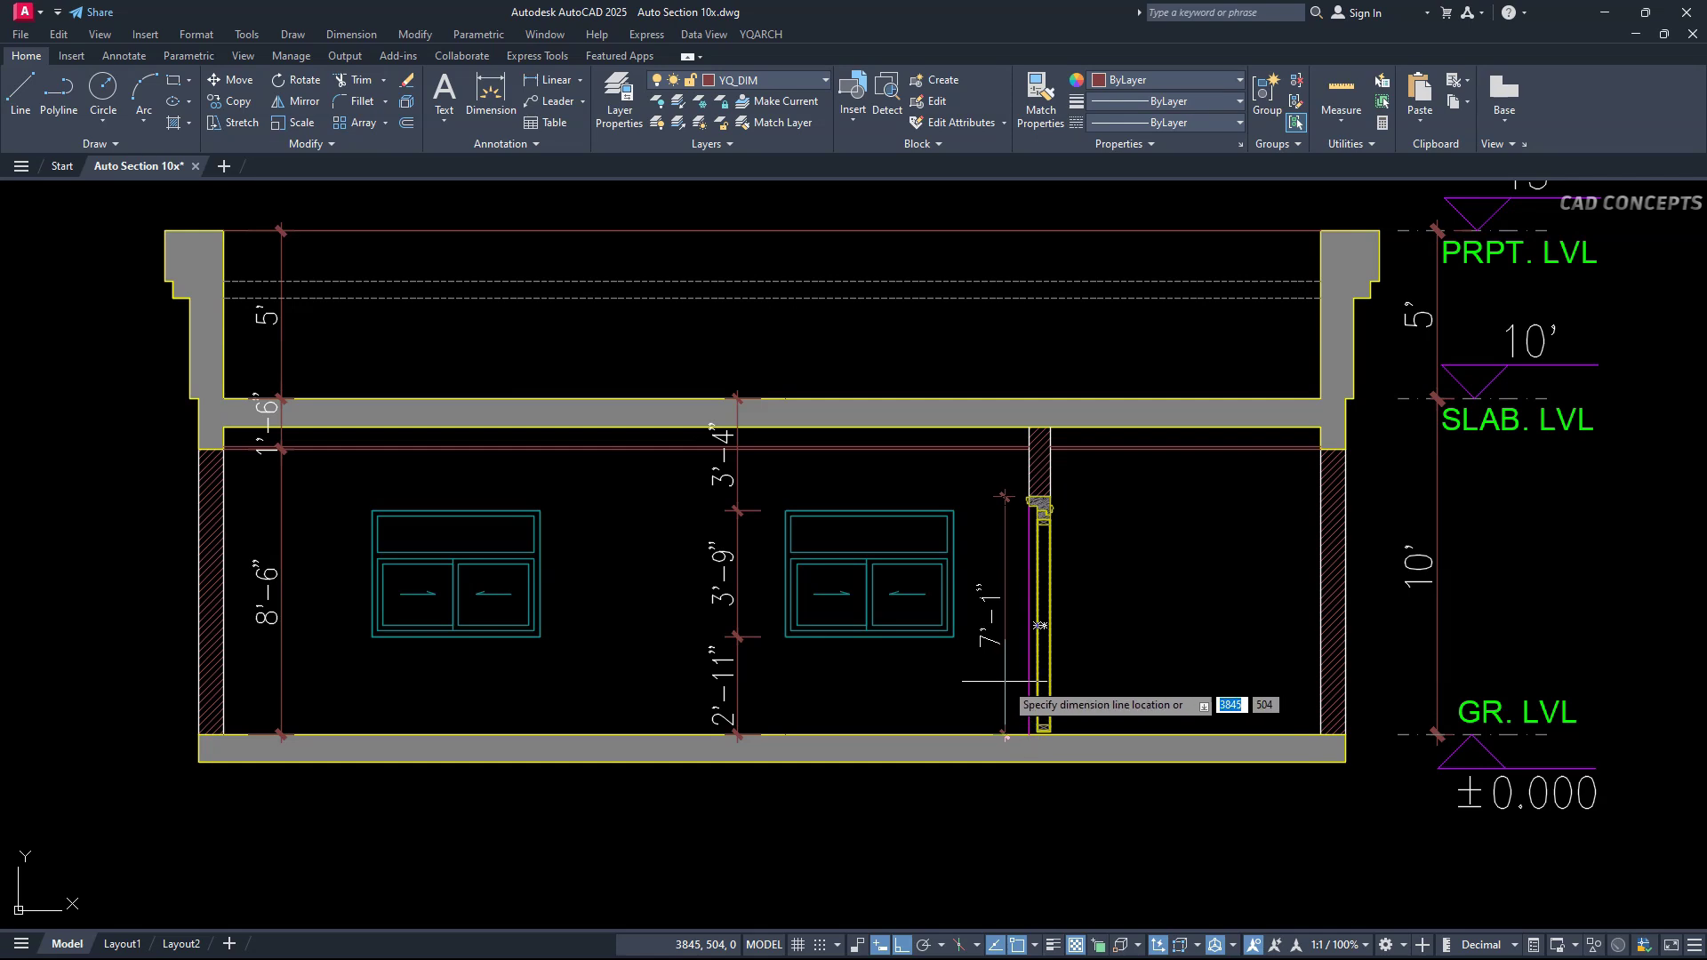
Dimension the door's height, and the height from the door head to the roof slab's upper face in line with it.
{"action": "left_click", "coordinate": [1005, 682]}
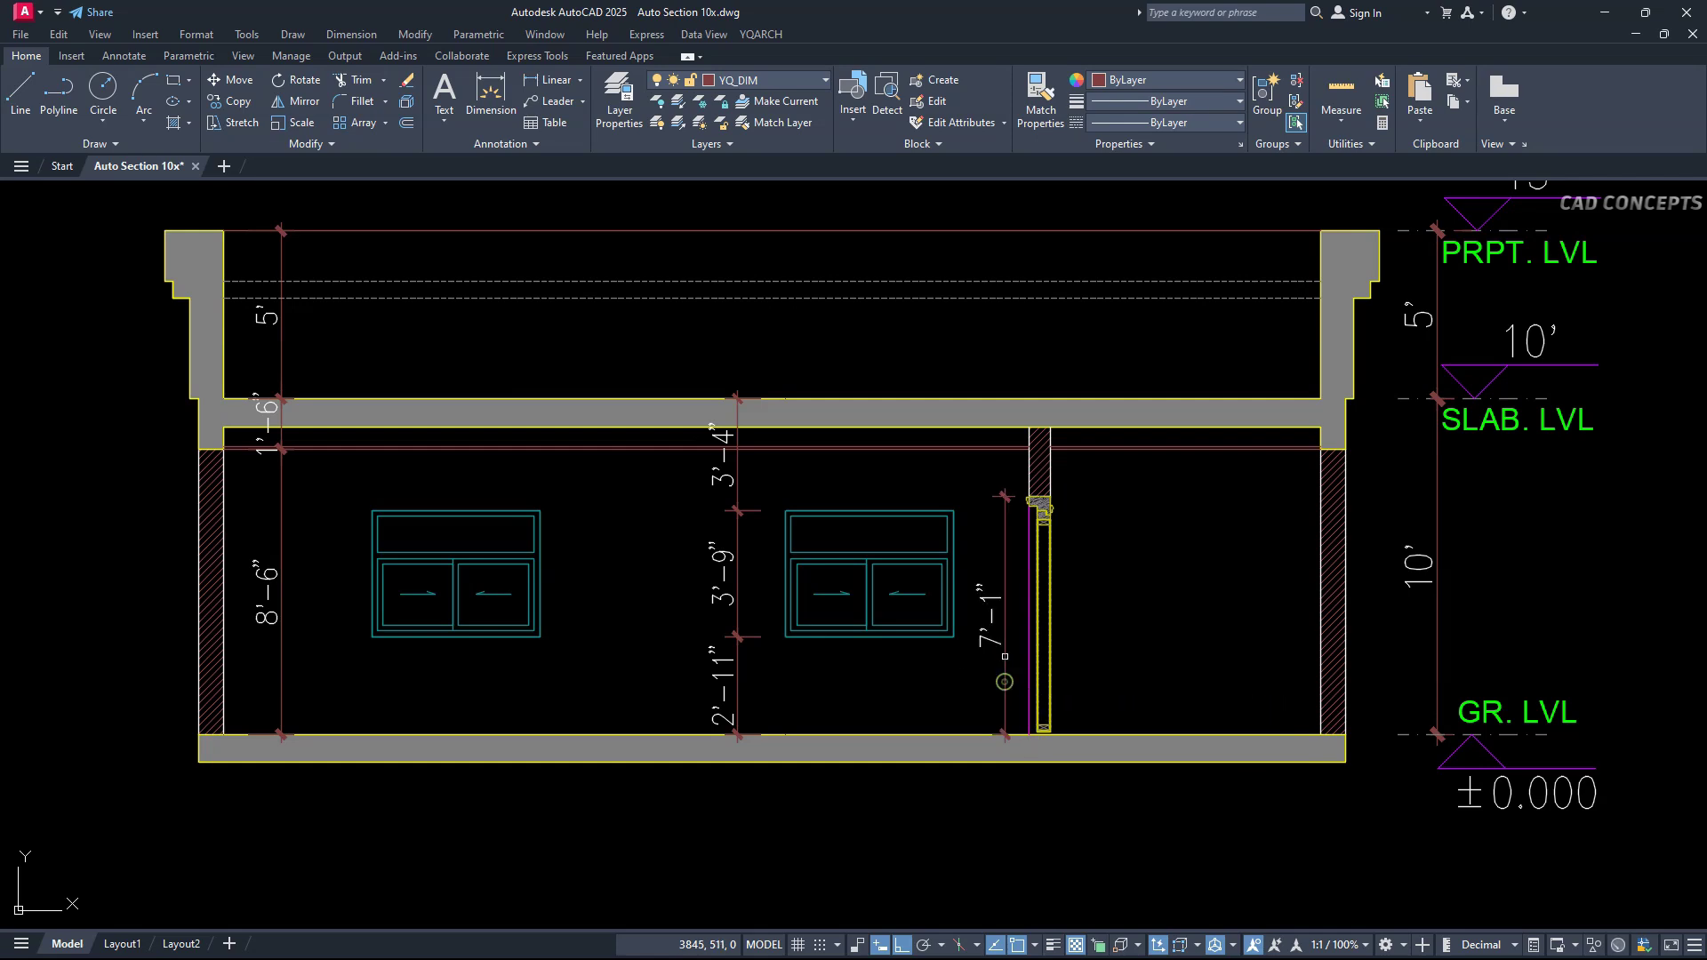
{"action": "left_click", "coordinate": [561, 91]}
{"action": "scroll", "coordinate": [1031, 498], "scroll_direction": "up", "scroll_amount": 4}
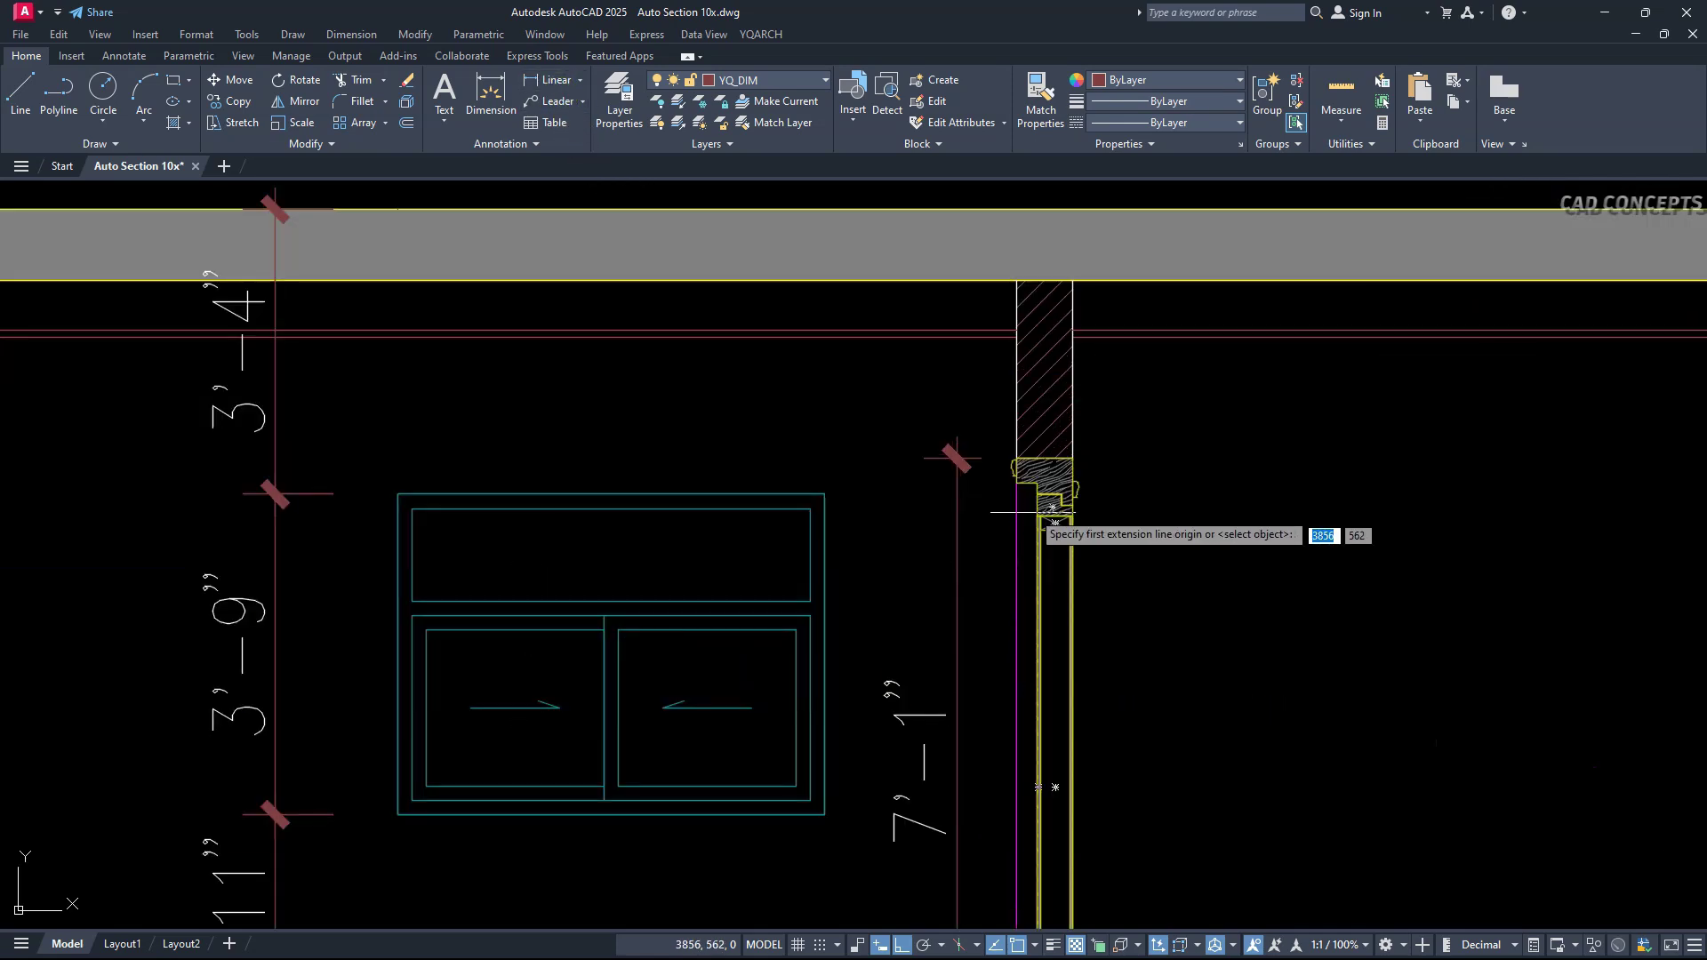
{"action": "left_click", "coordinate": [957, 458]}
{"action": "left_click", "coordinate": [983, 211]}
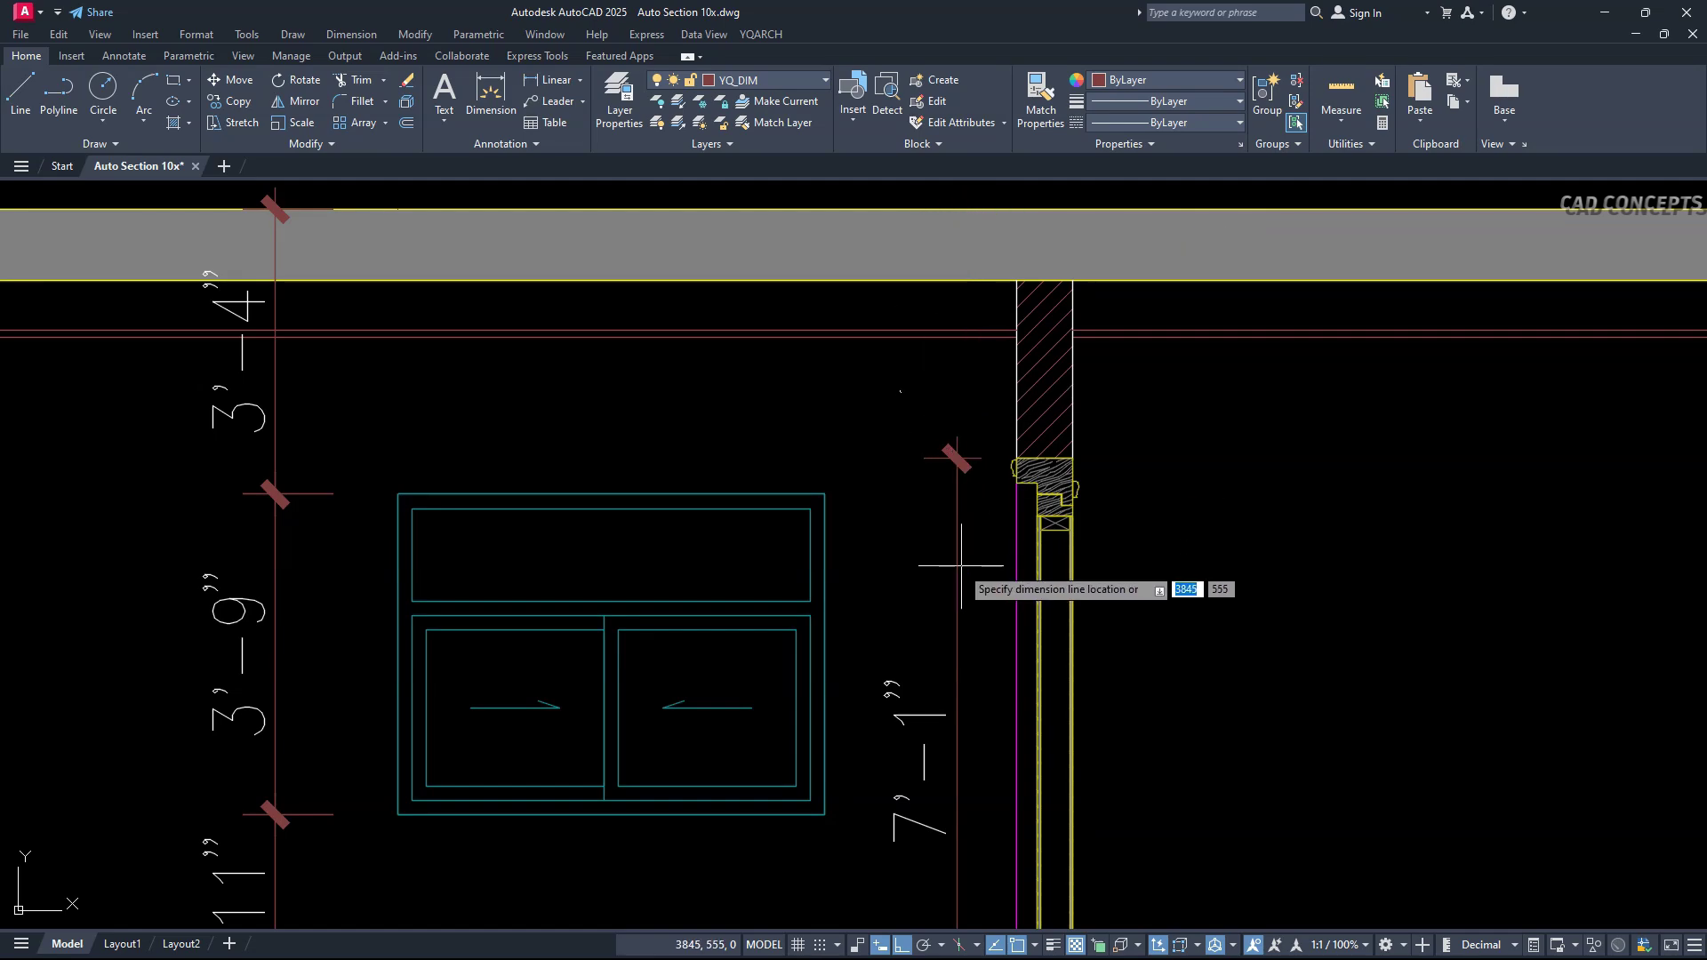
{"action": "left_click", "coordinate": [958, 565]}
{"action": "scroll", "coordinate": [943, 533], "scroll_direction": "down", "scroll_amount": 6}
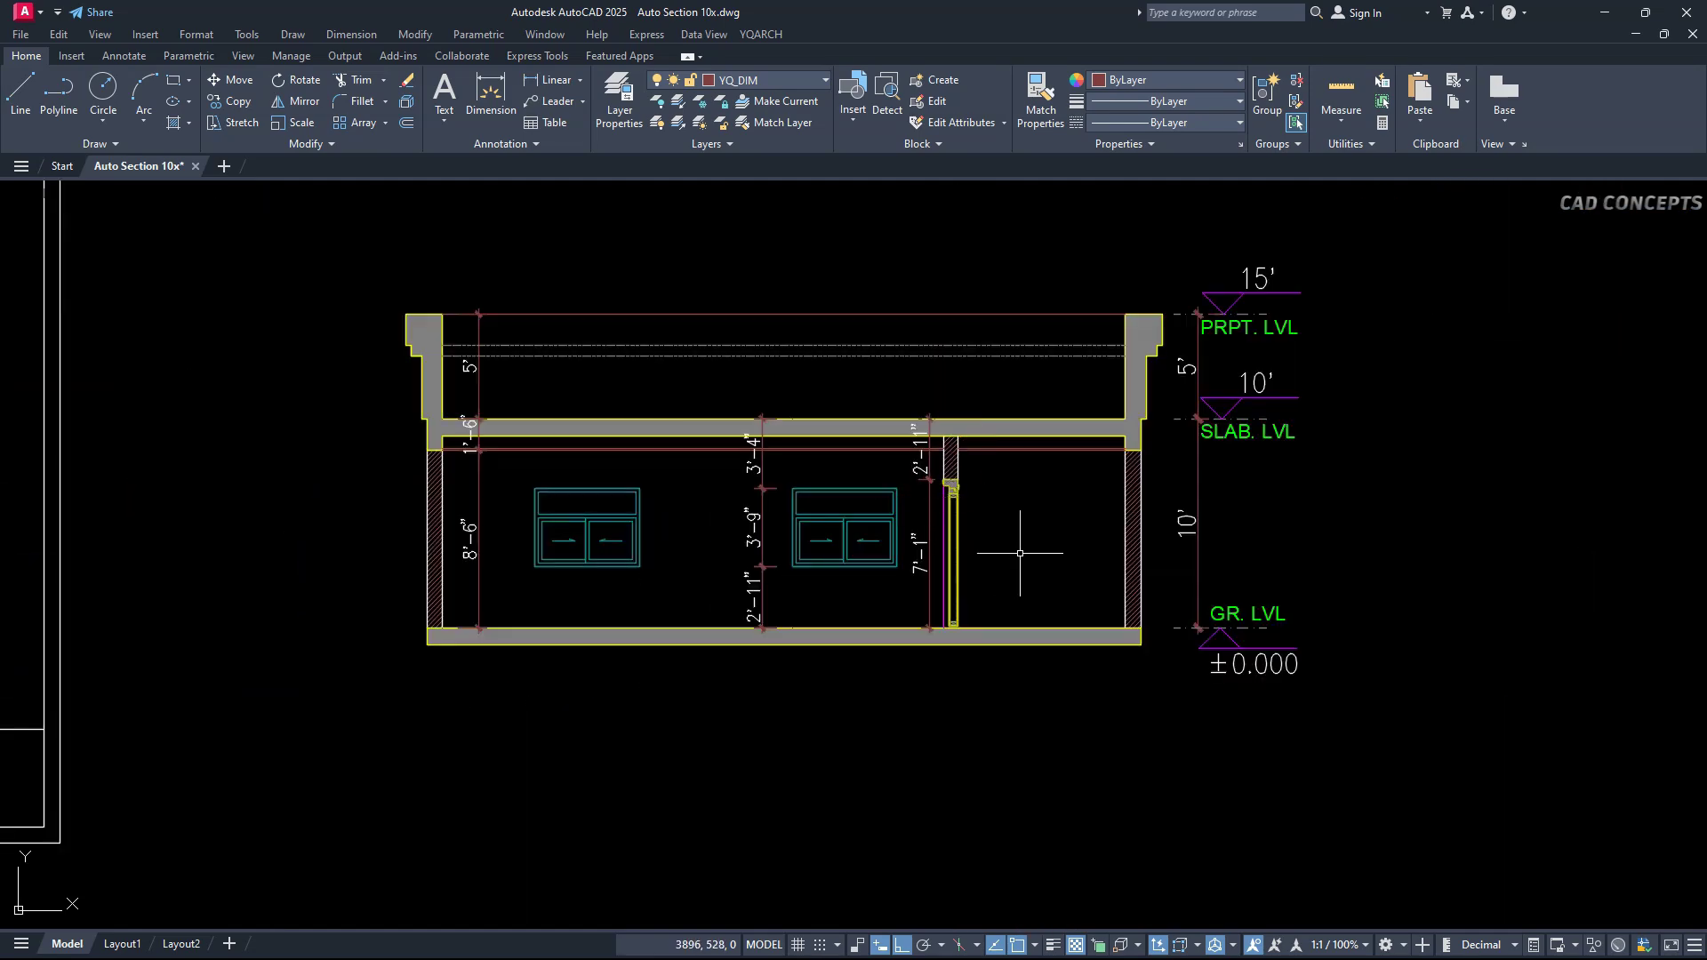
Copy the sheet frame lines around elevation D to its right side, placing them around the section.
{"action": "middle_click_drag", "start_coordinate": [1022, 552], "coordinate": [1033, 558]}
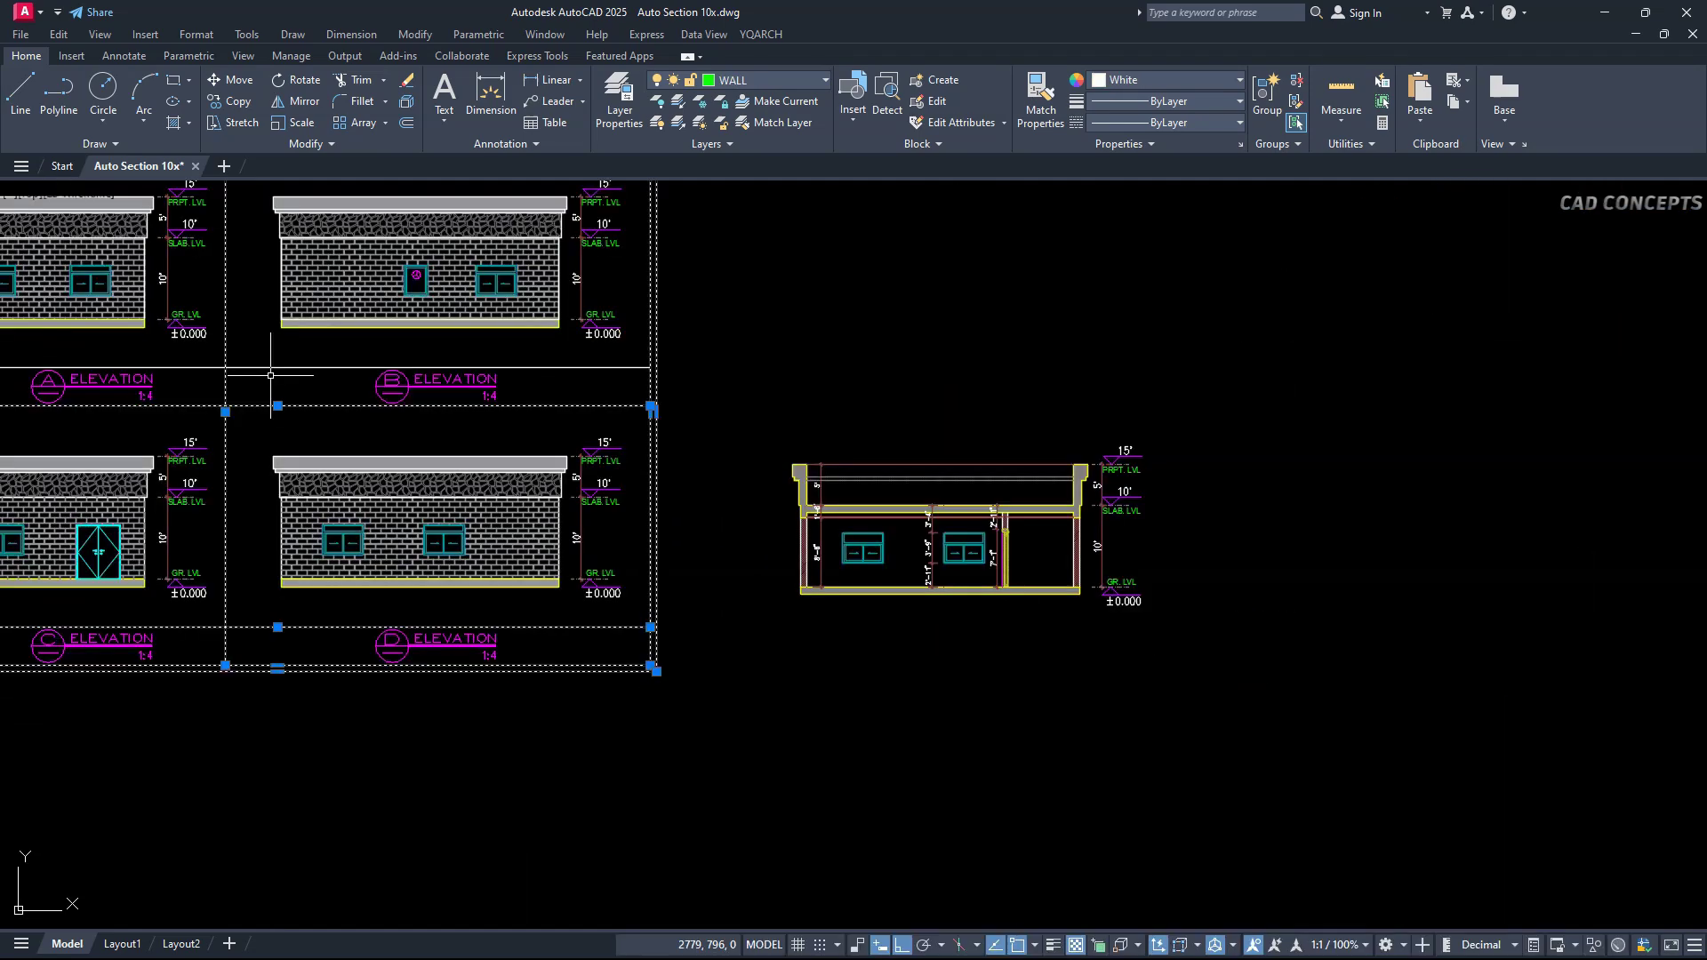
{"action": "type", "text": "CO"}
{"action": "key", "text": "space"}
{"action": "left_click", "coordinate": [225, 406]}
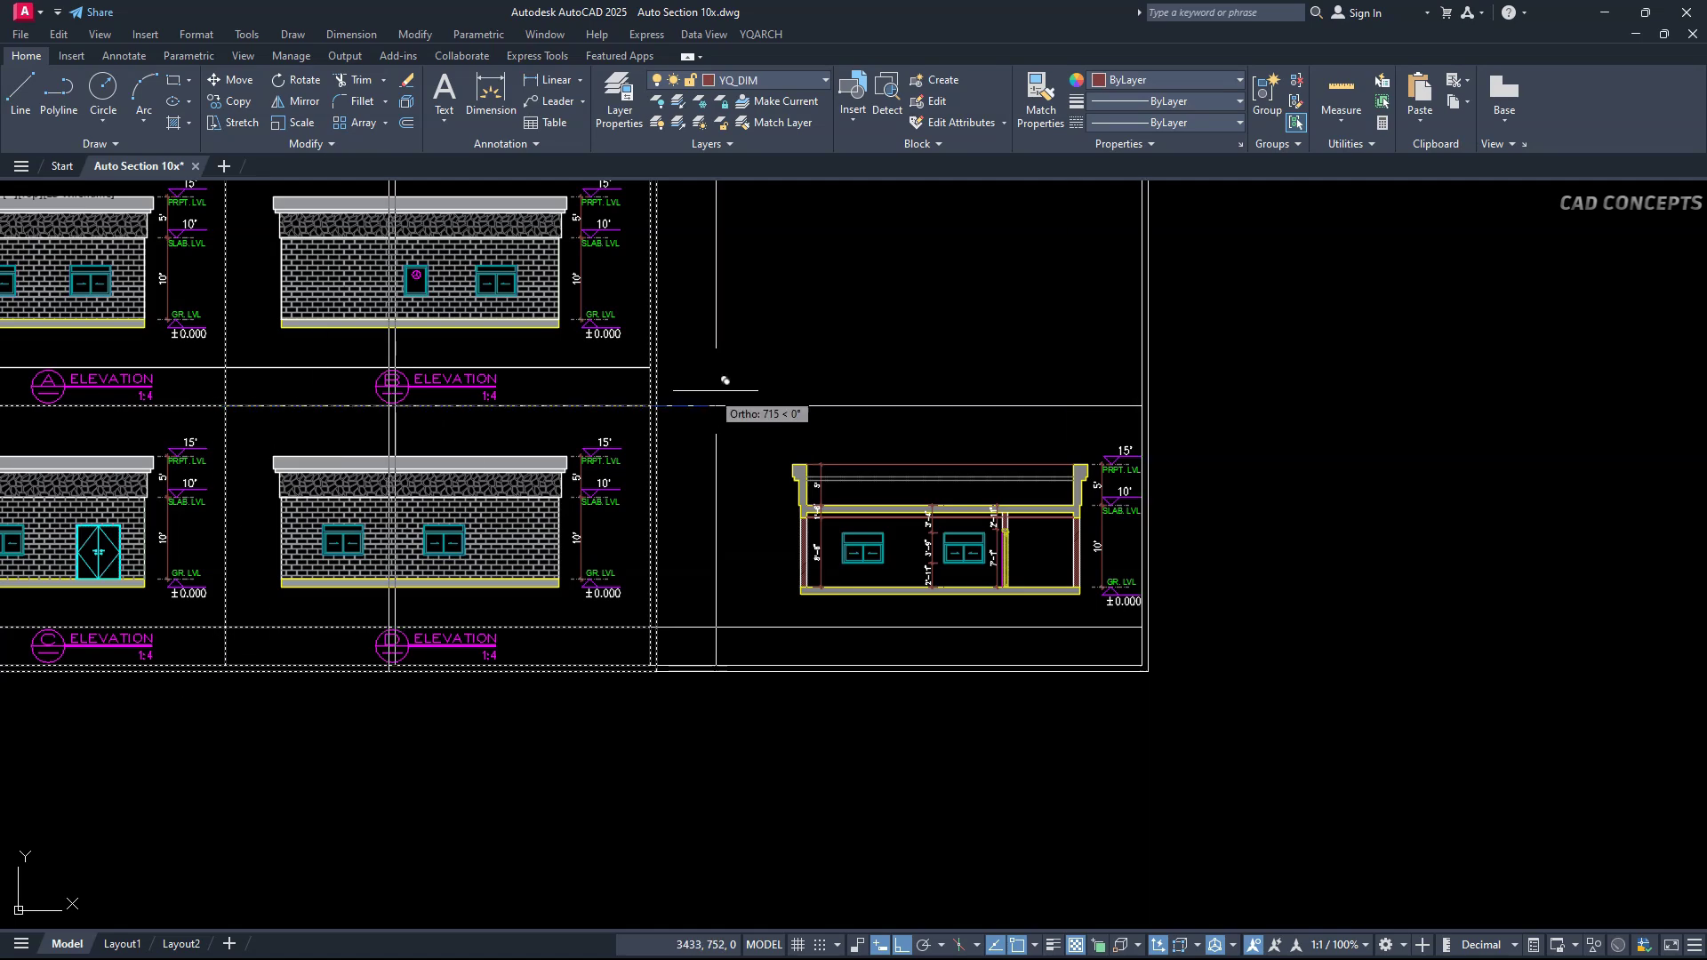
{"action": "left_click", "coordinate": [657, 406]}
{"action": "key", "text": "Escape"}
Shorten the copied outer border so it starts at the corners of the existing elevation sheet's border.
{"action": "scroll", "coordinate": [656, 424], "scroll_direction": "up", "scroll_amount": 2}
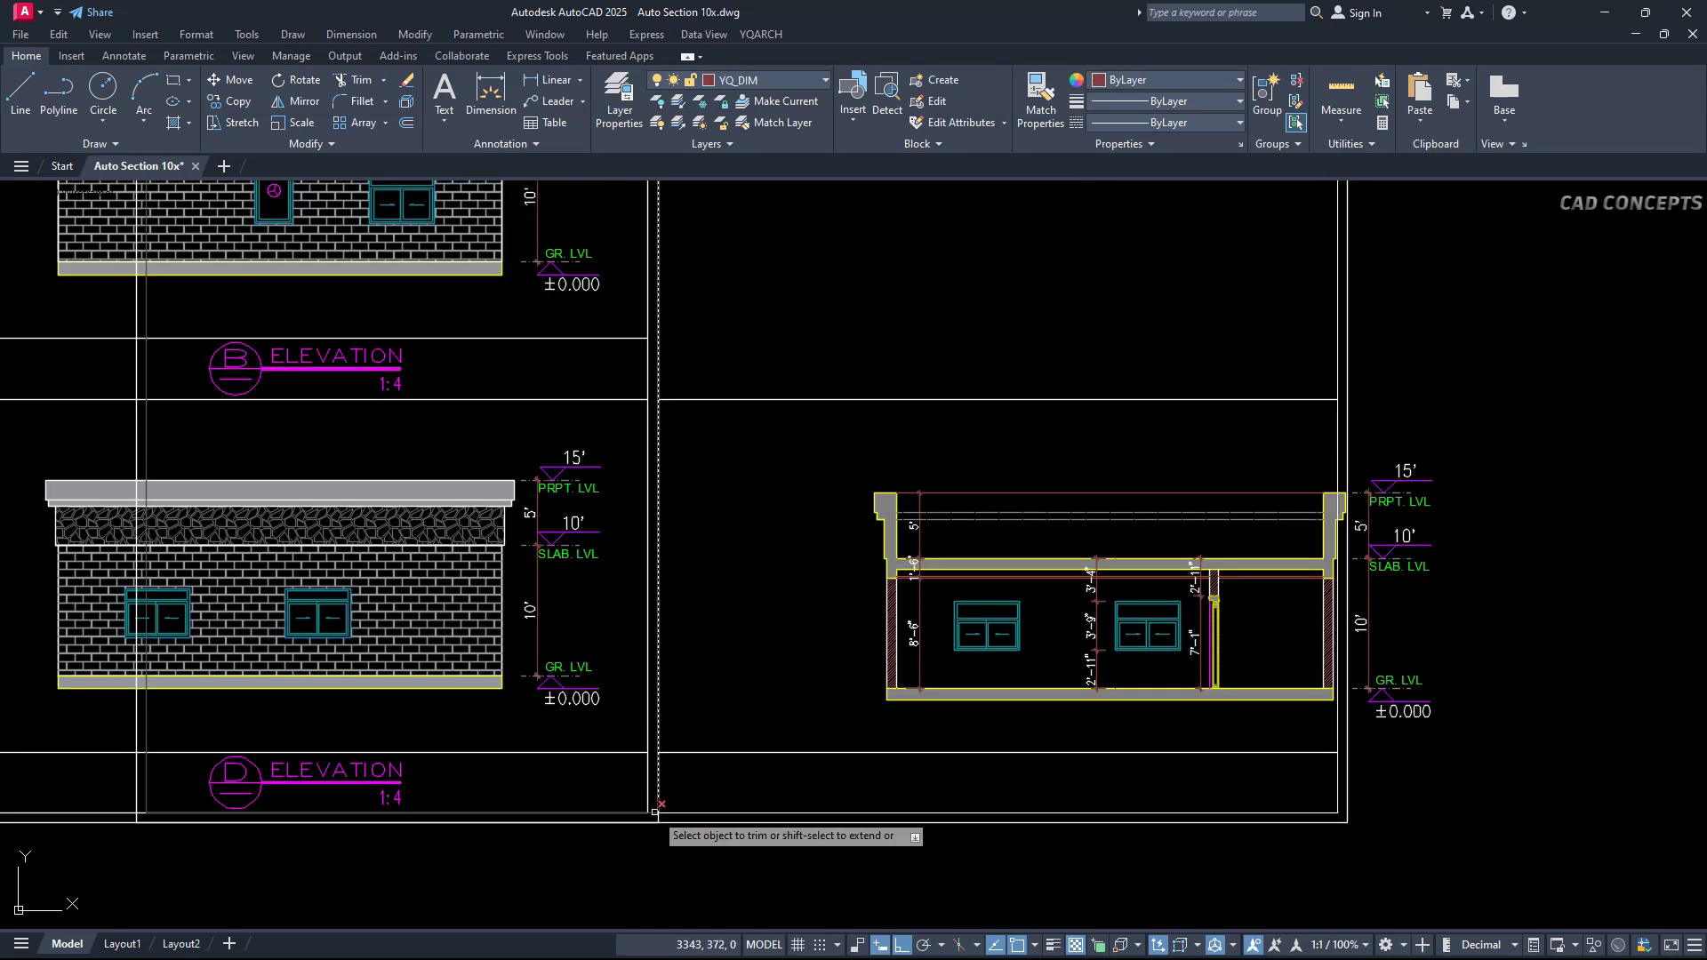
{"action": "left_click", "coordinate": [136, 823]}
{"action": "scroll", "coordinate": [136, 762], "scroll_direction": "down", "scroll_amount": 1}
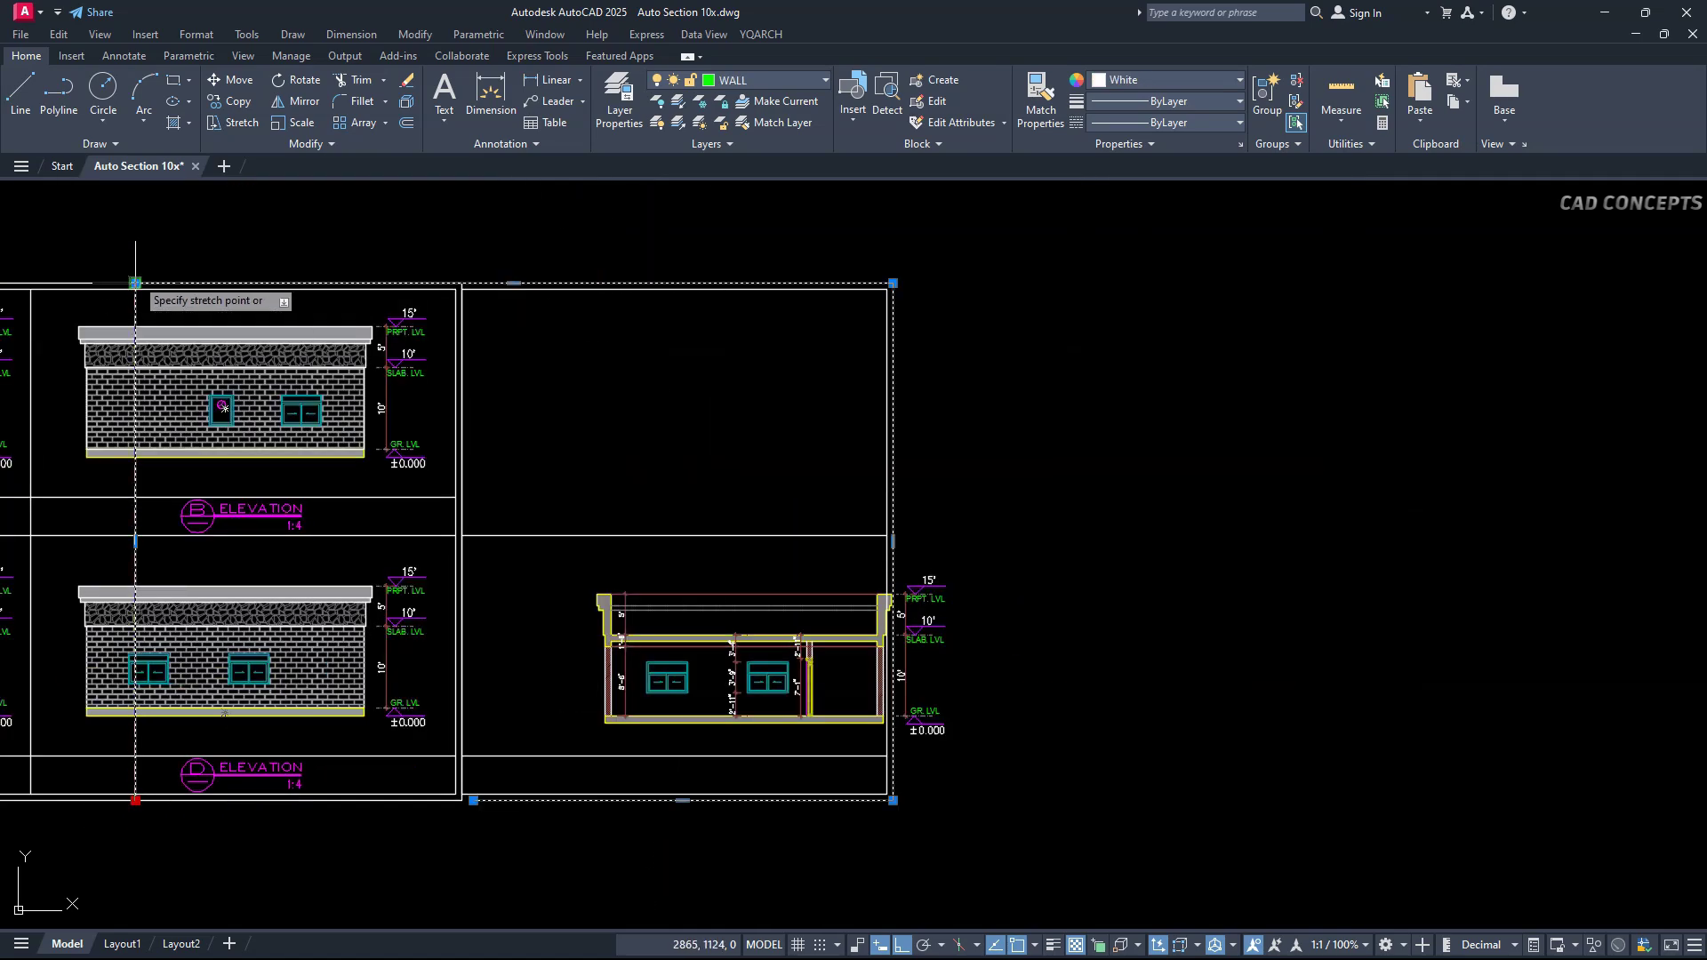
{"action": "left_click", "coordinate": [462, 284]}
{"action": "key", "text": "Escape"}
Trim and erase the copied border lines above the section's cell.
{"action": "type", "text": "TR"}
{"action": "key", "text": "space"}
{"action": "key", "text": "Escape"}
{"action": "left_click", "coordinate": [880, 536]}
{"action": "left_click", "coordinate": [886, 535]}
{"action": "left_click", "coordinate": [892, 536]}
{"action": "key", "text": "Escape"}
{"action": "key", "text": "space"}
{"action": "left_click_drag", "start_coordinate": [918, 502], "coordinate": [736, 225]}
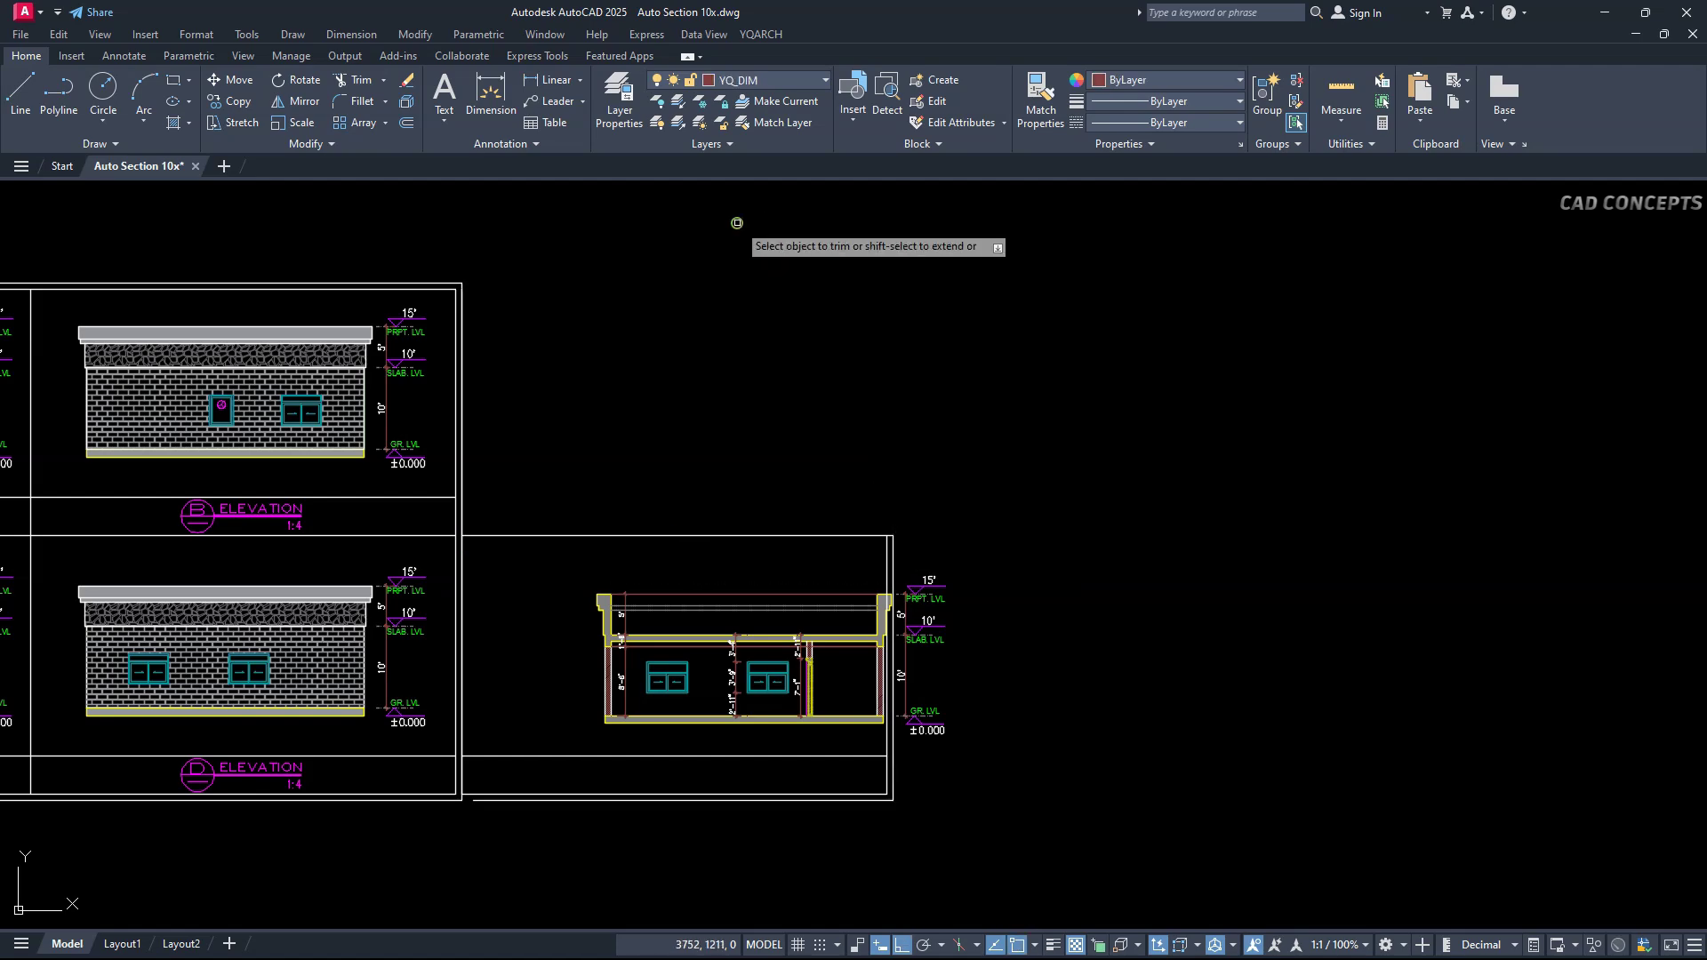
Add the outer border line above the section's cell and join it to the vertical outer border with Fillet.
{"action": "key", "text": "Escape"}
{"action": "key", "text": "space"}
{"action": "key", "text": "space"}
{"action": "left_click", "coordinate": [533, 430]}
{"action": "type", "text": "F"}
{"action": "scroll", "coordinate": [861, 574], "scroll_direction": "up", "scroll_amount": 1}
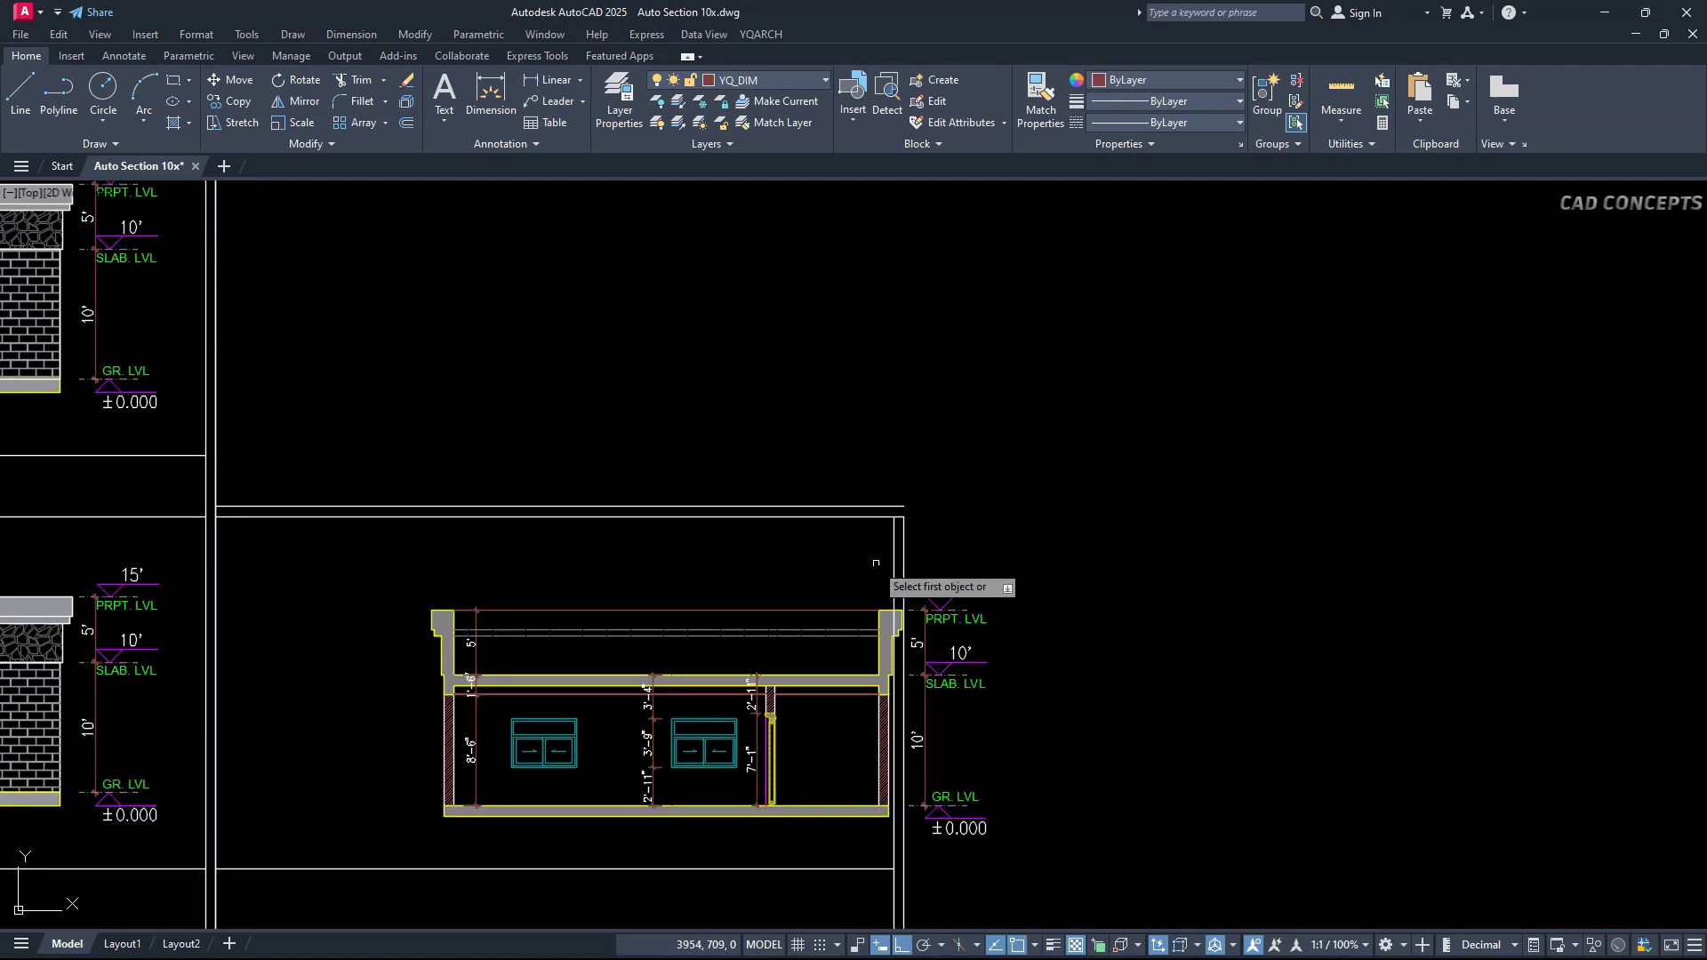
{"action": "left_click", "coordinate": [881, 503]}
{"action": "left_click", "coordinate": [909, 524]}
Move the section with its dimensions and level markers horizontally to the left, so it fits inside the new frame.
{"action": "scroll", "coordinate": [903, 505], "scroll_direction": "down", "scroll_amount": 1}
{"action": "left_click_drag", "start_coordinate": [583, 533], "coordinate": [995, 733]}
{"action": "type", "text": "M"}
{"action": "left_click", "coordinate": [815, 812]}
{"action": "key", "text": "Escape"}
{"action": "left_click", "coordinate": [572, 854]}
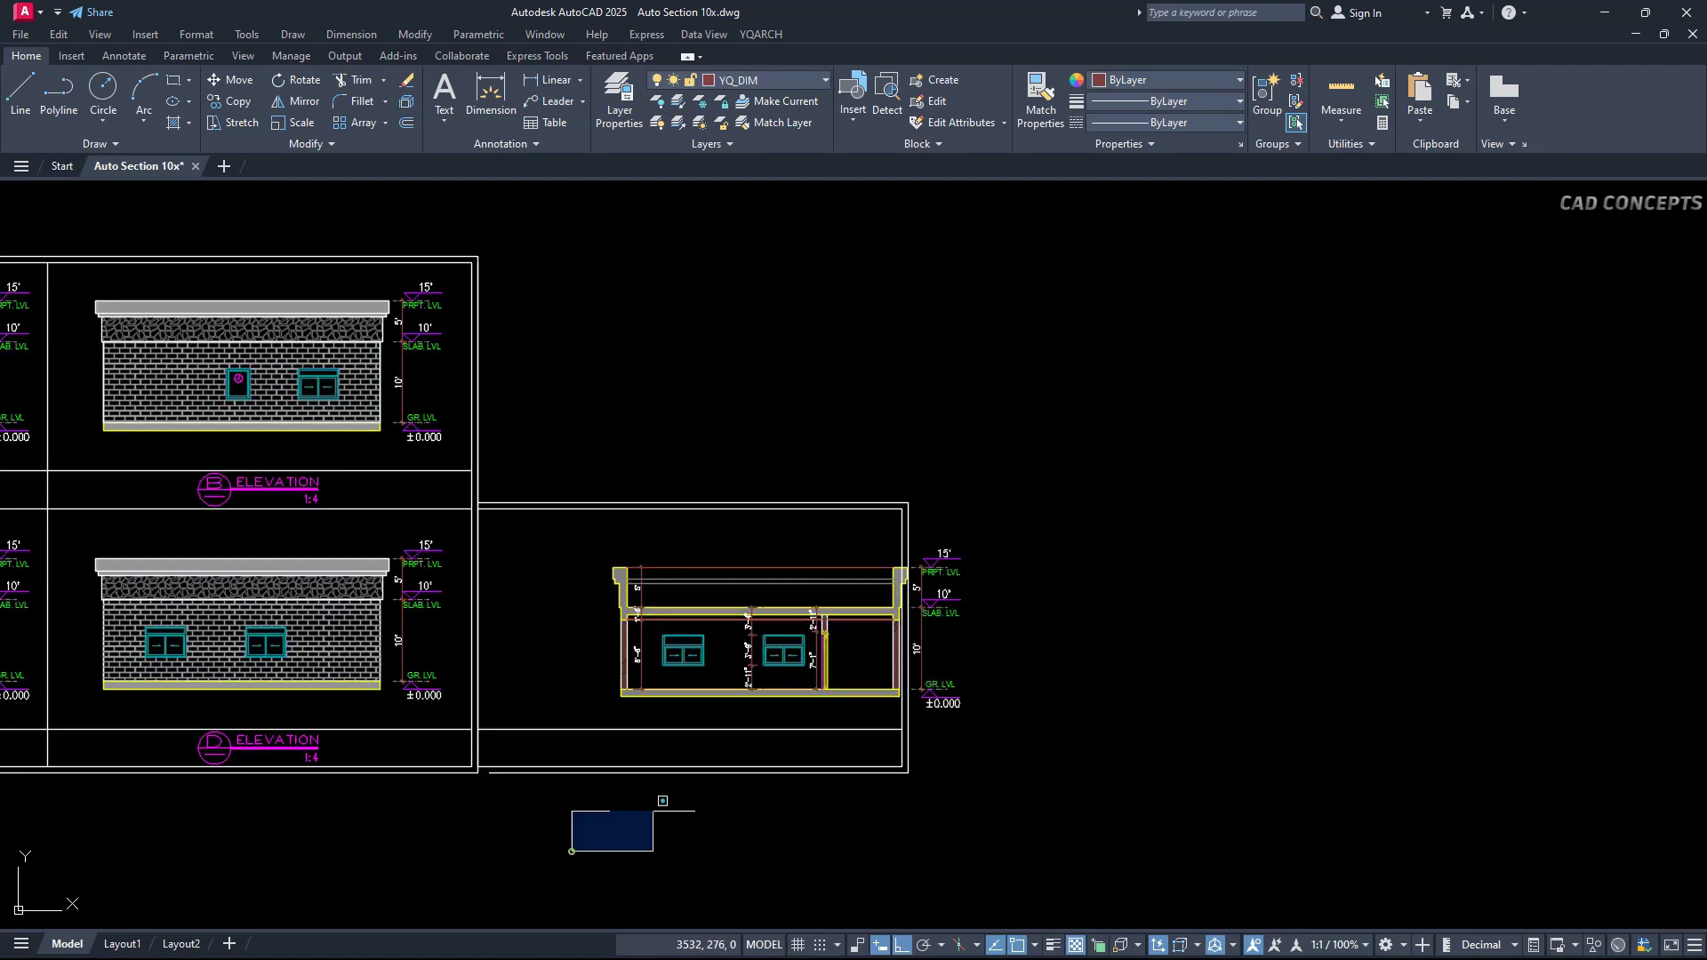
{"action": "left_click", "coordinate": [655, 811]}
{"action": "left_click", "coordinate": [795, 834]}
{"action": "left_click", "coordinate": [716, 839]}
{"action": "key", "text": "space"}
{"action": "key", "text": "Escape"}
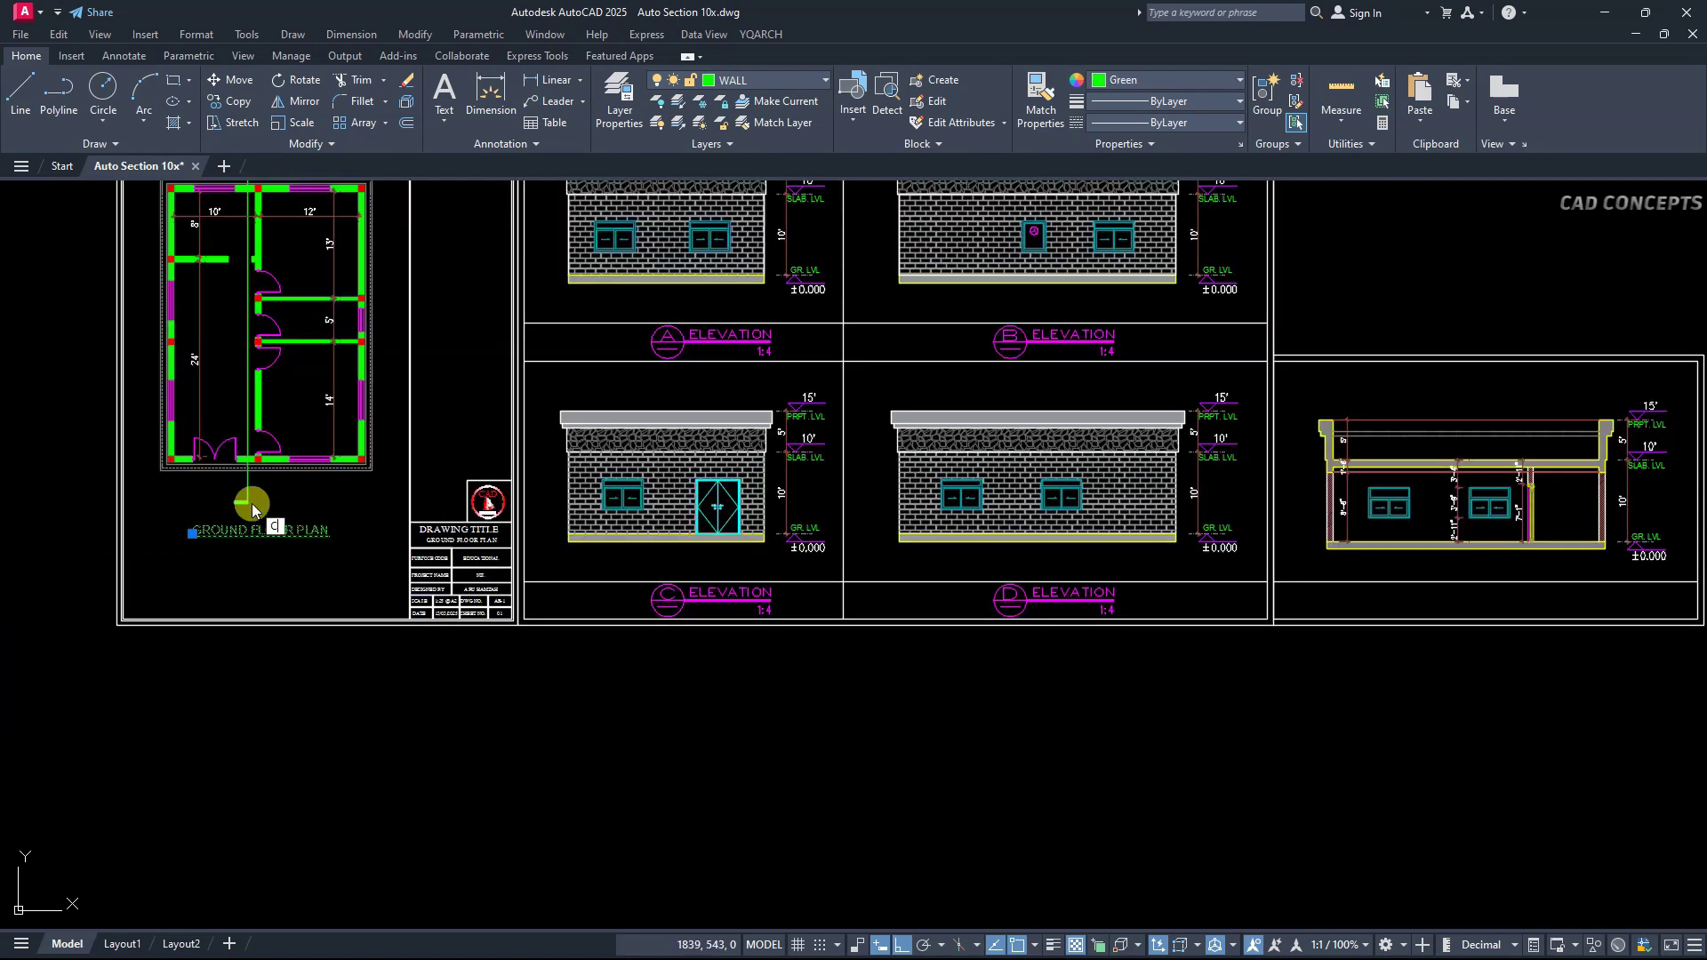
Copy the GROUND FLOOR PLAN title into the strip below the section and change its text to SECTION A-A.
{"action": "left_click", "coordinate": [253, 504]}
{"action": "scroll", "coordinate": [945, 686], "scroll_direction": "down", "scroll_amount": 2}
{"action": "scroll", "coordinate": [960, 658], "scroll_direction": "up", "scroll_amount": 7}
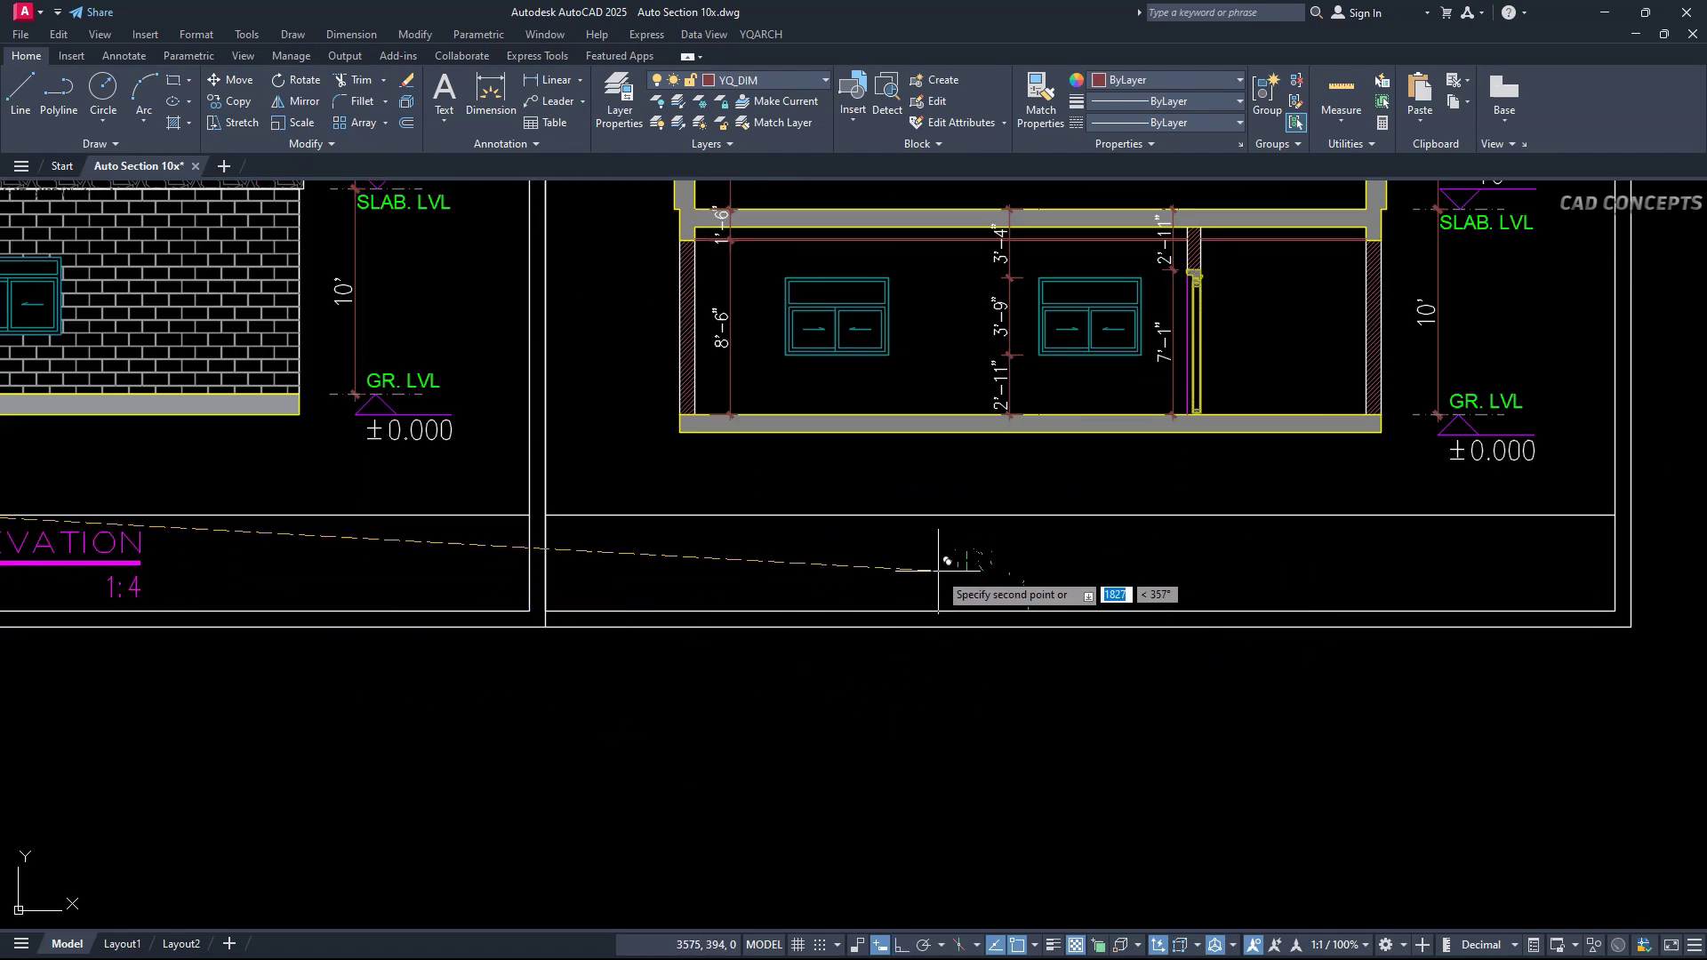
{"action": "left_click", "coordinate": [983, 570]}
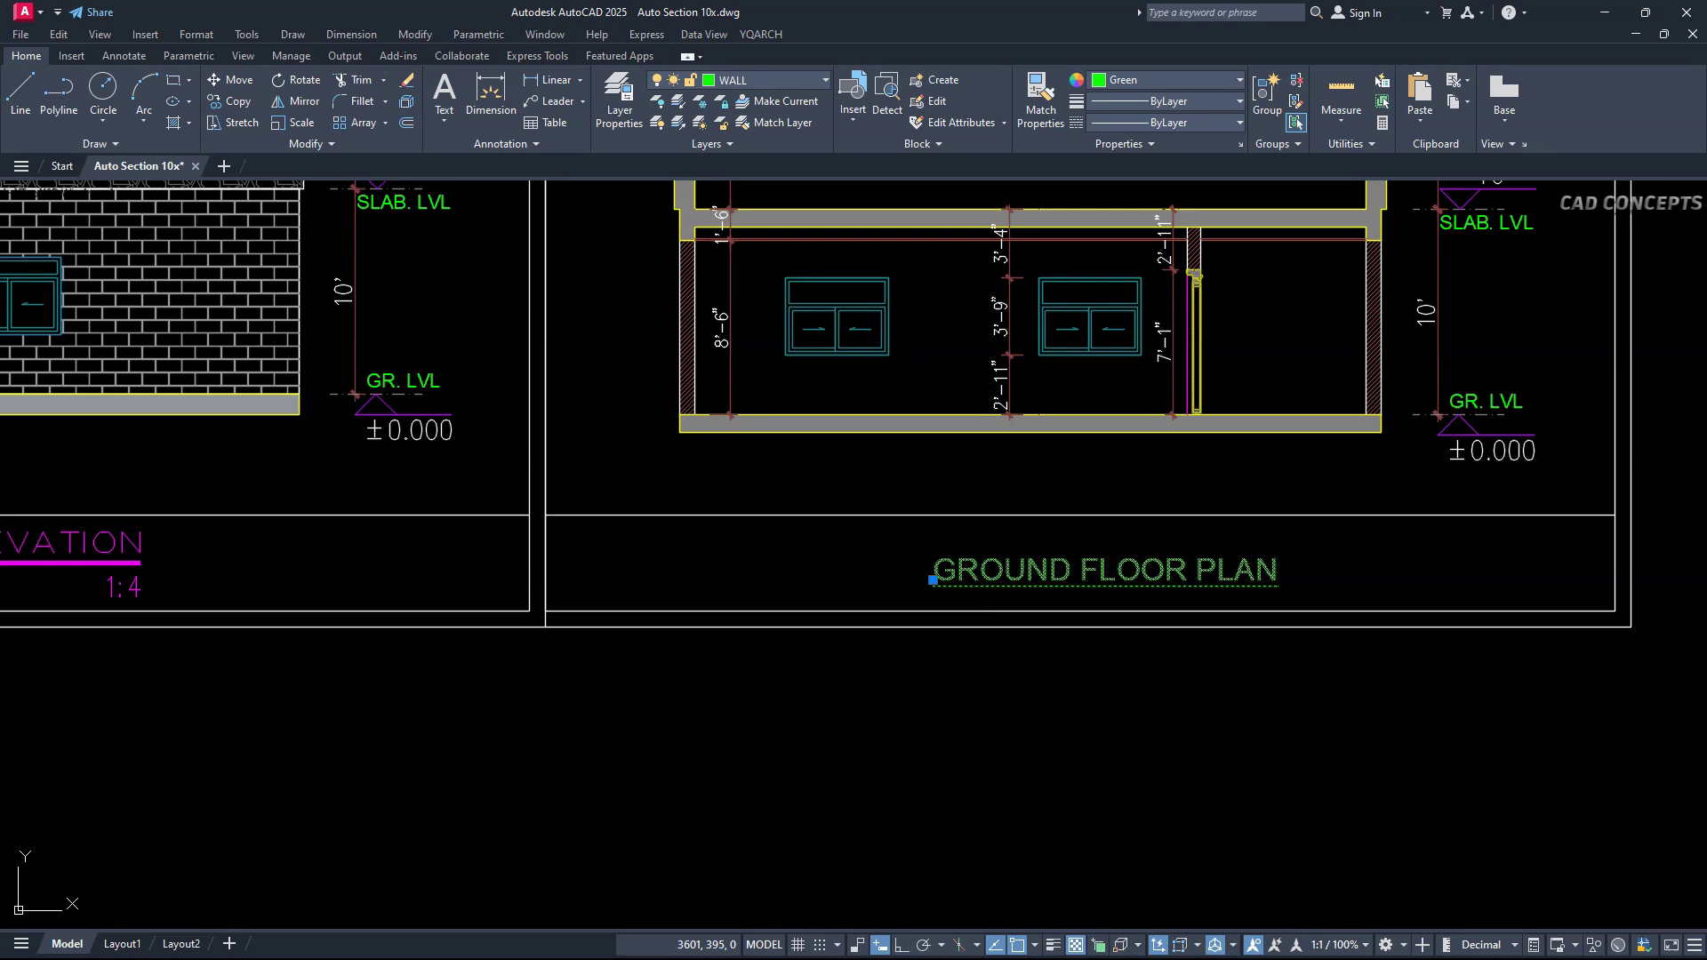
{"action": "double_click", "coordinate": [984, 576]}
{"action": "type", "text": "SECT"}
{"action": "type", "text": "ION A-A"}
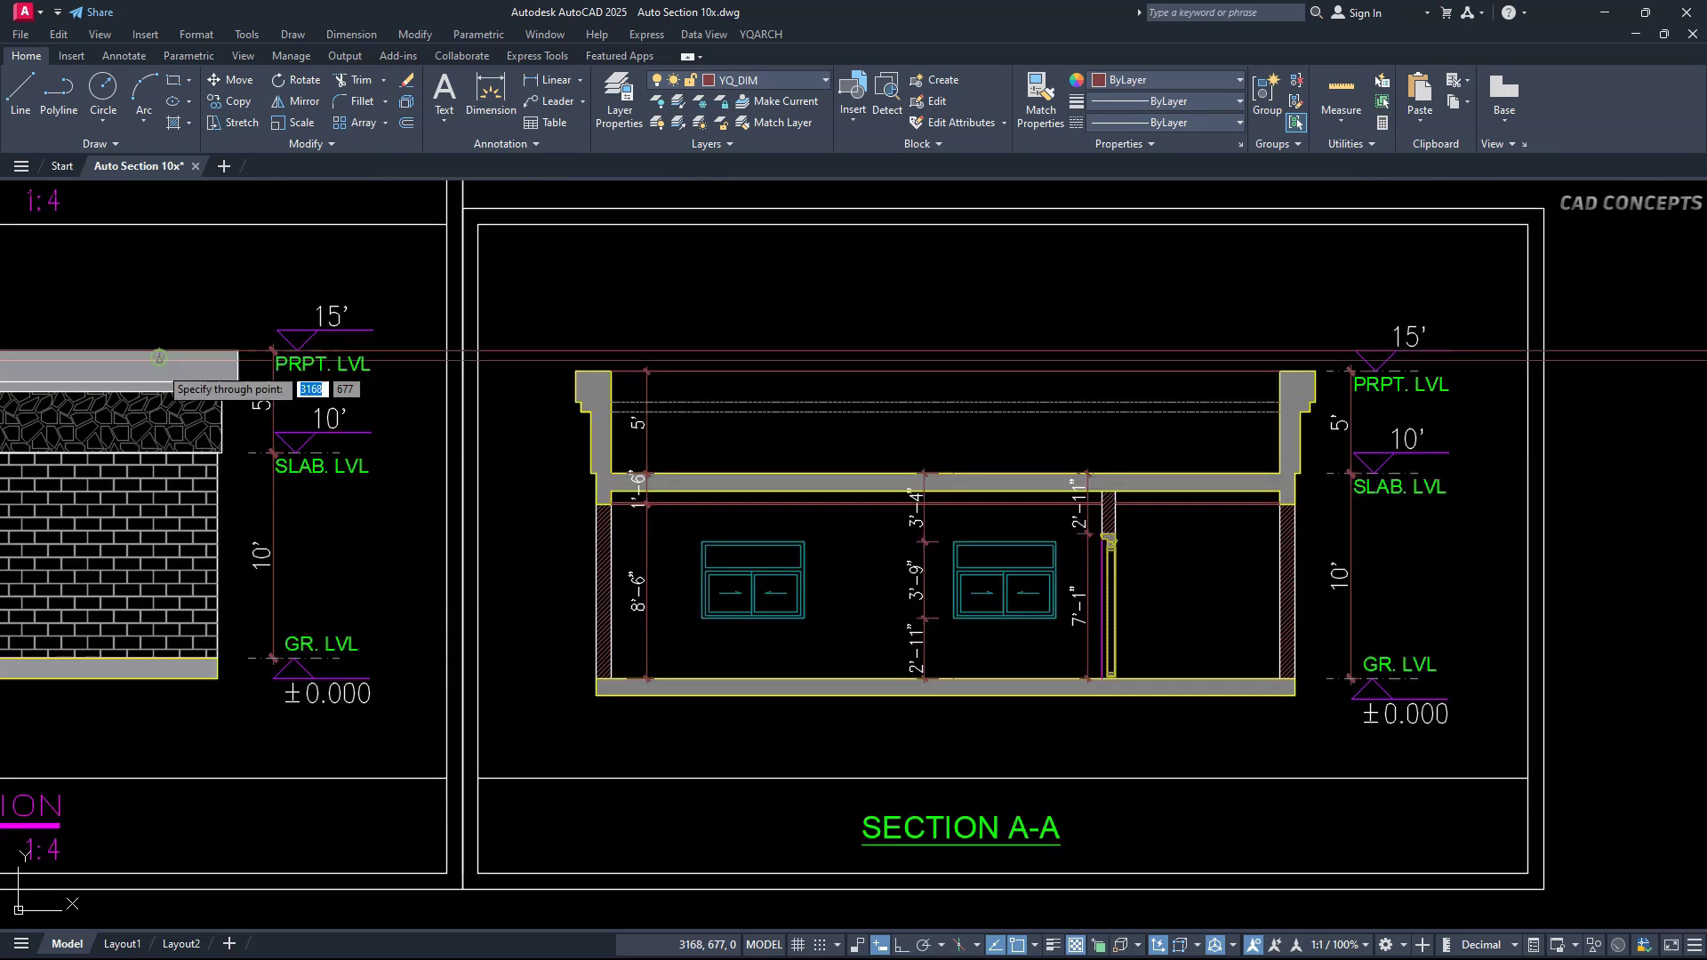
Draw horizontal construction lines through elevation D's parapet top and ground level, across the section.
{"action": "left_click", "coordinate": [158, 351]}
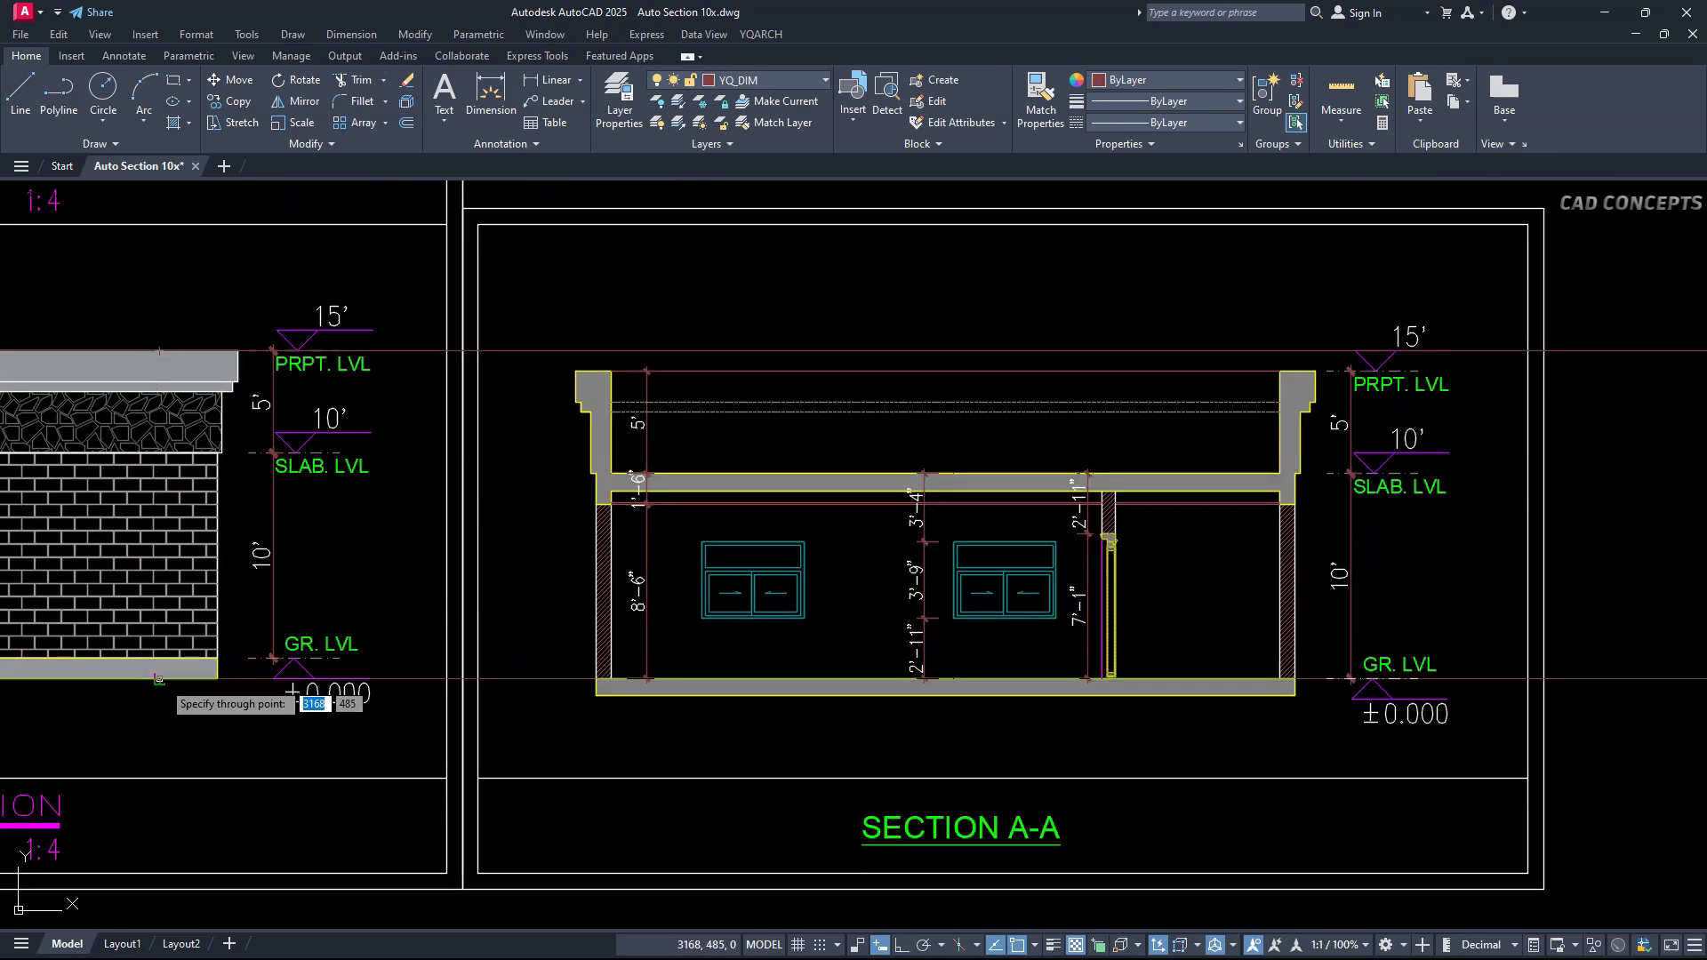
{"action": "left_click", "coordinate": [158, 680]}
{"action": "left_click", "coordinate": [158, 659]}
{"action": "key", "text": "Escape"}
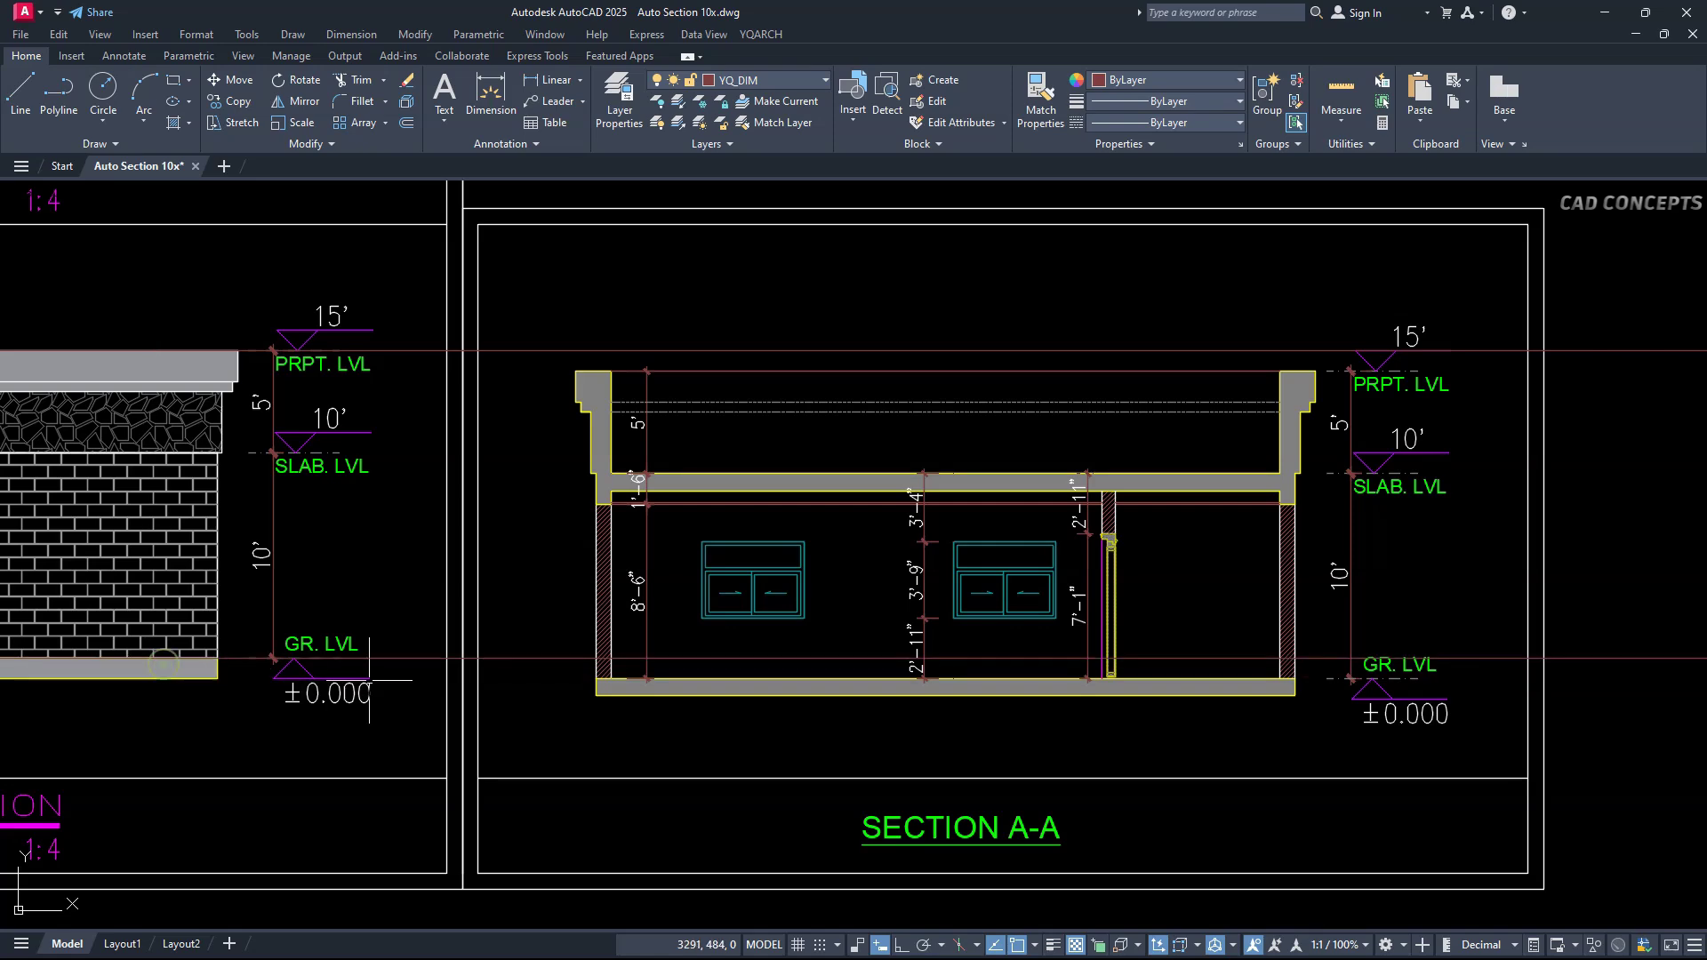
Move the section with its level markers vertically so its ground level sits on the lower construction line.
{"action": "left_click", "coordinate": [528, 757]}
{"action": "left_click", "coordinate": [1664, 276]}
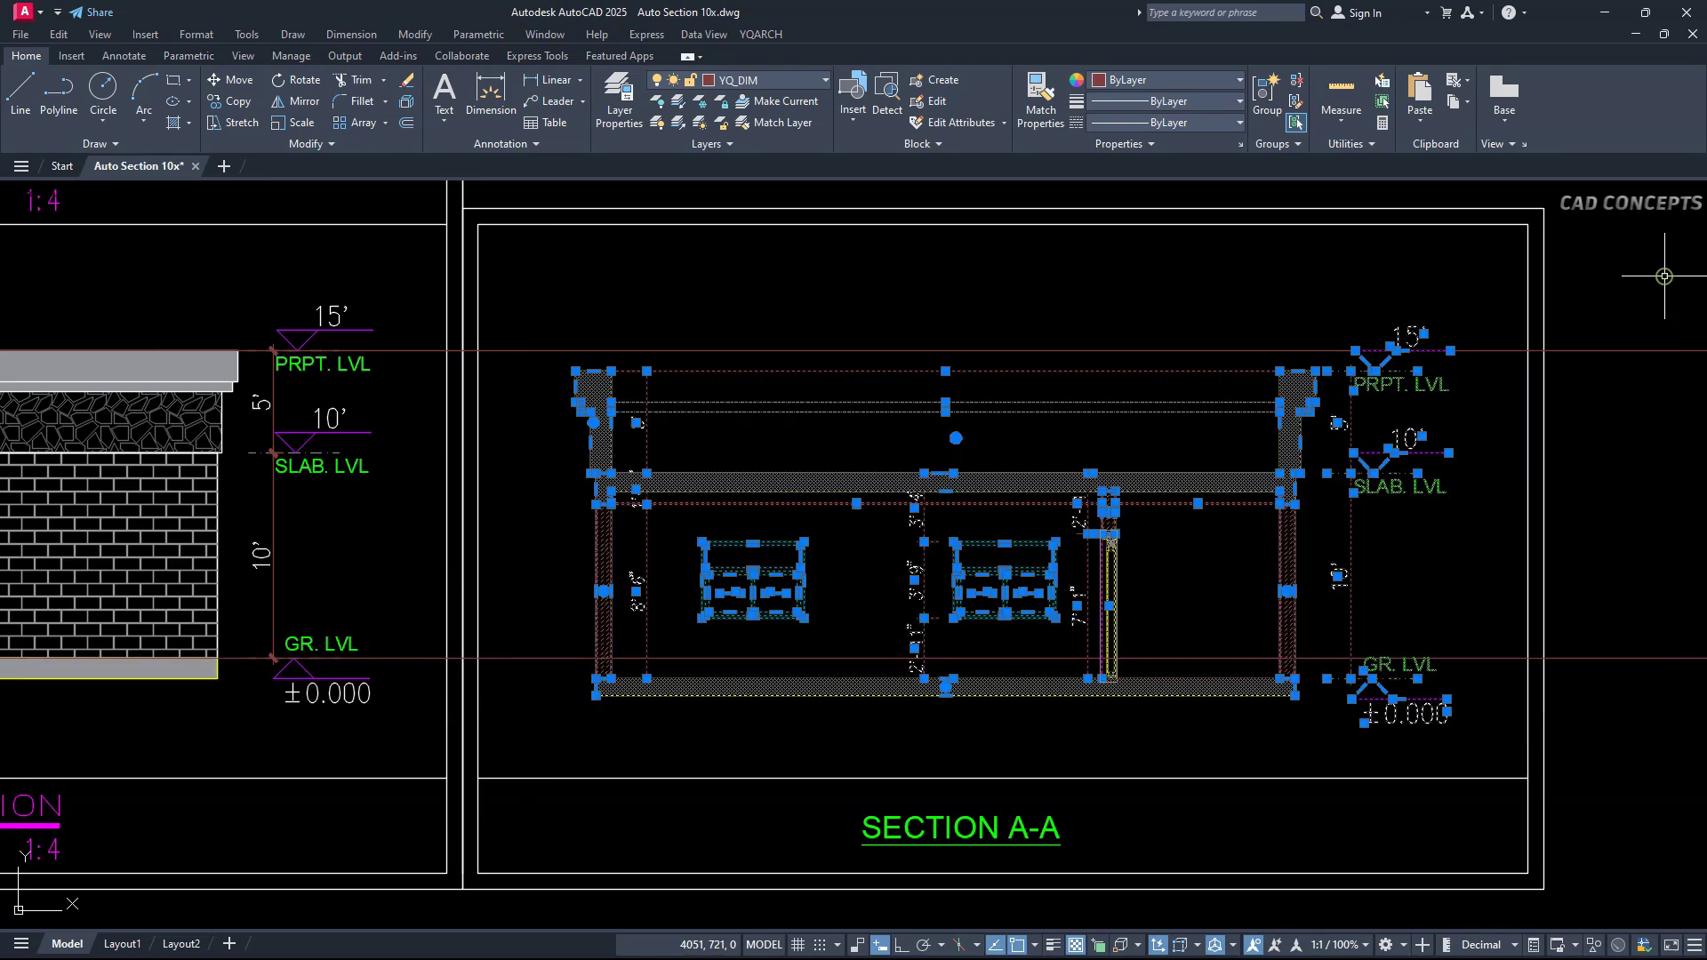
{"action": "type", "text": "m"}
{"action": "key", "text": "Return"}
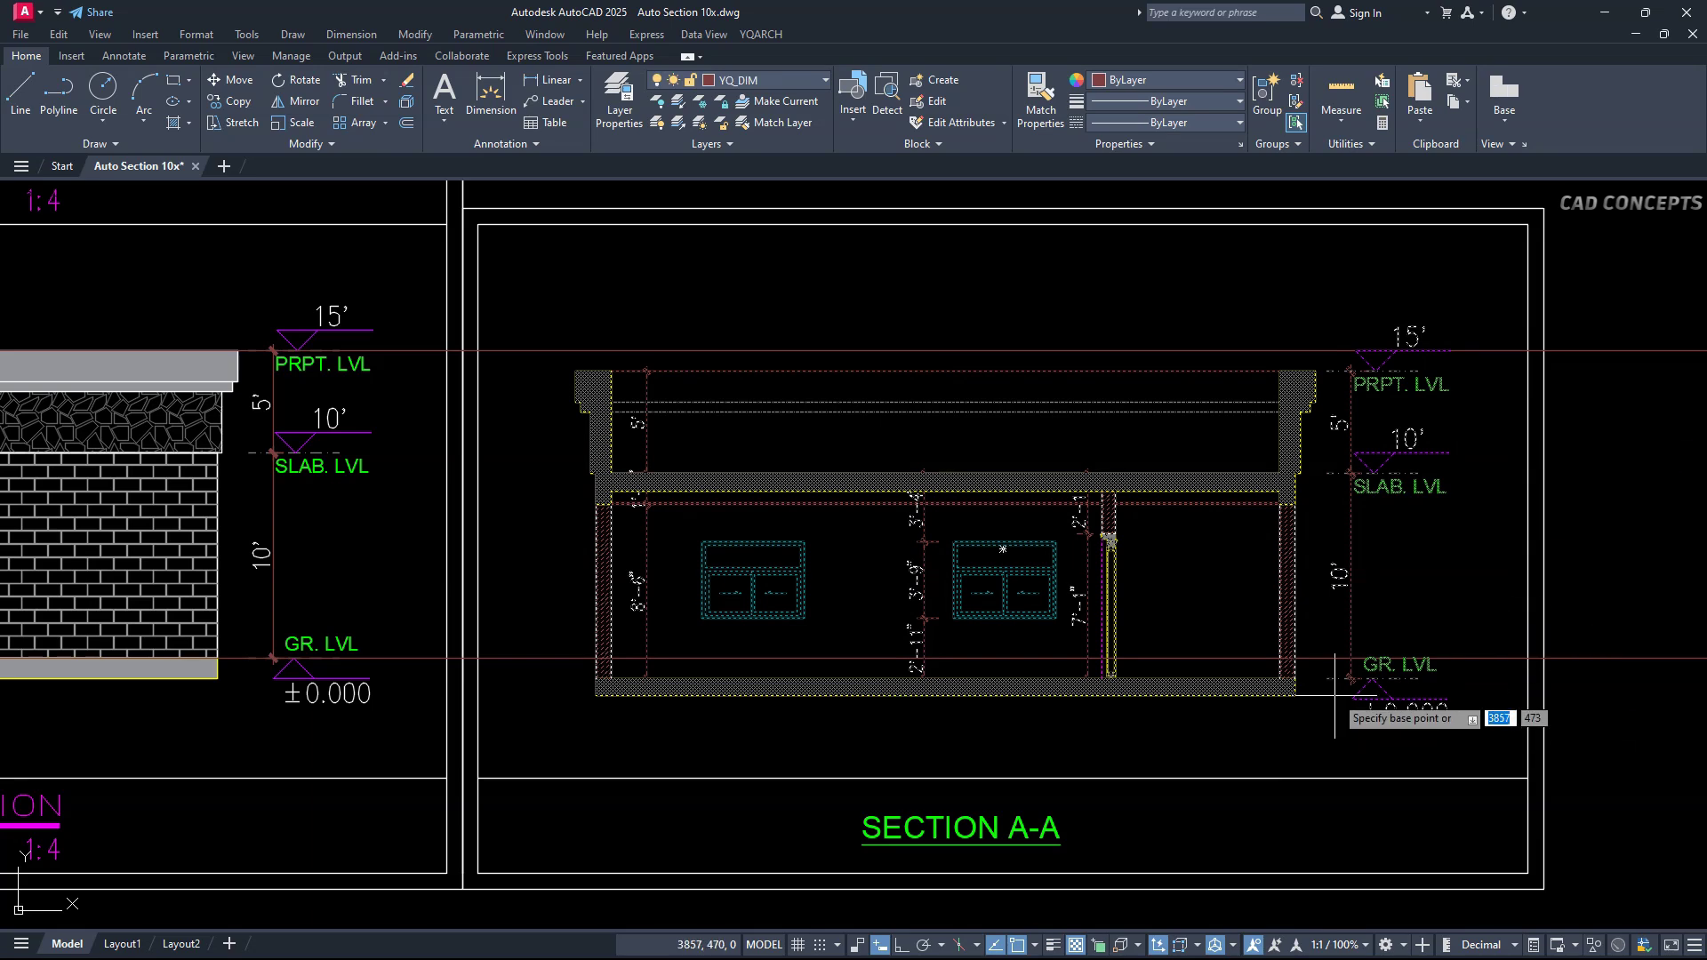
{"action": "left_click", "coordinate": [1330, 678]}
{"action": "left_click", "coordinate": [1329, 658]}
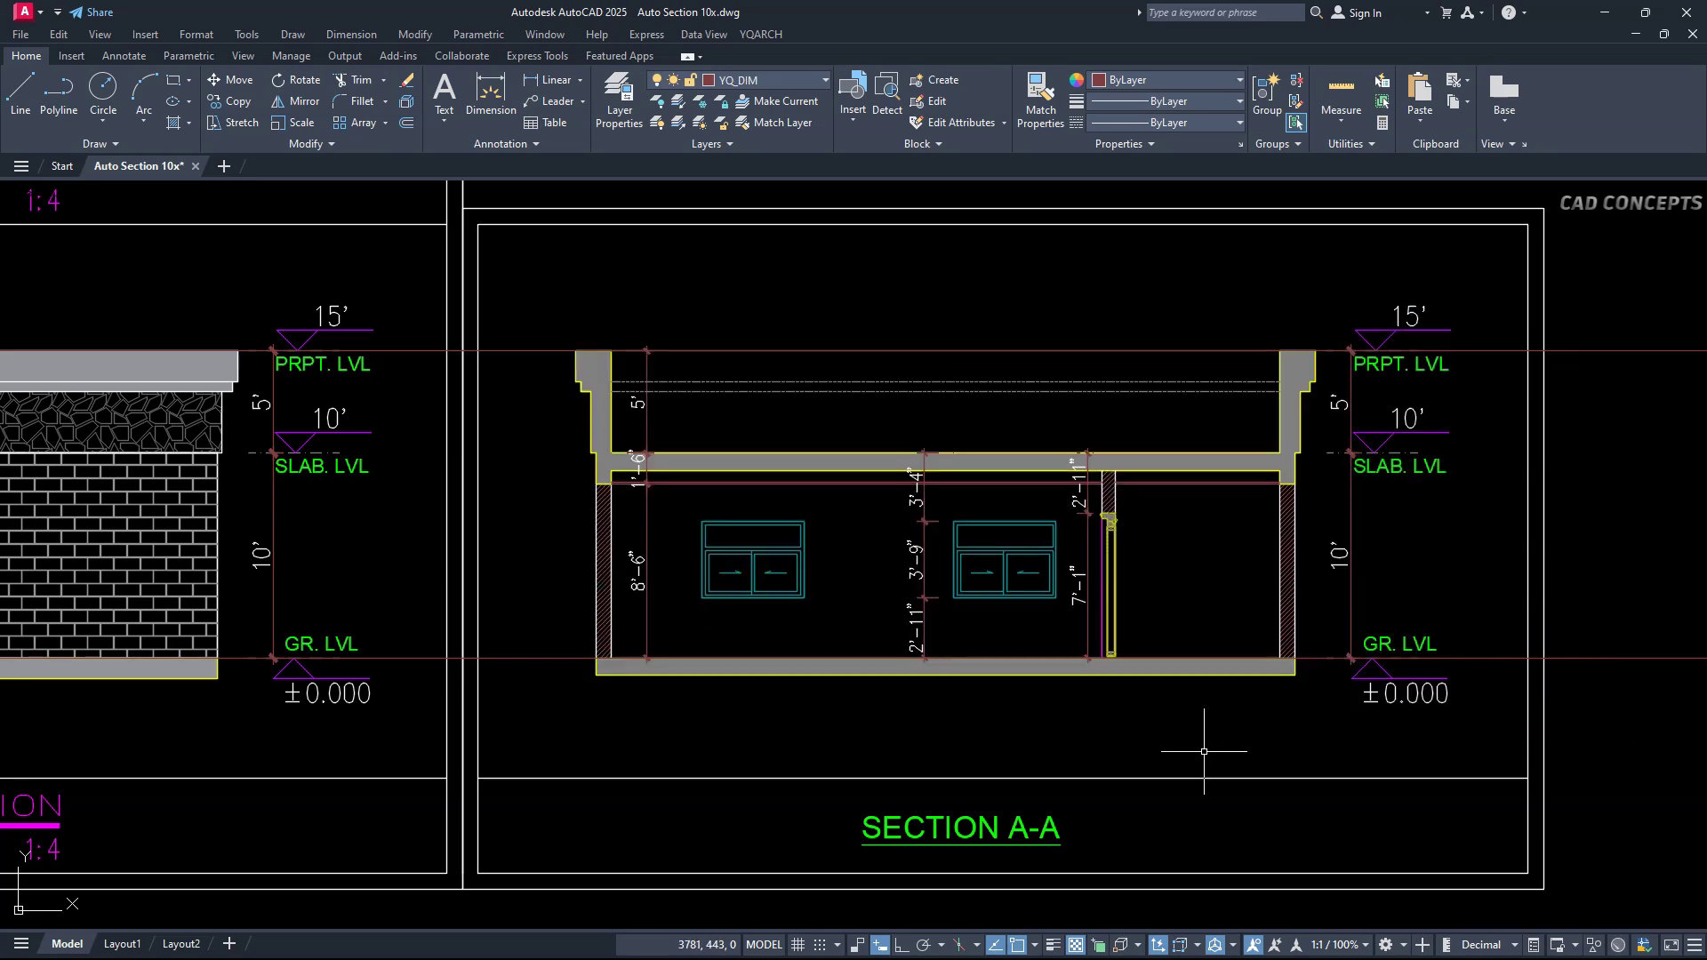
Check the base slab's thickness in elevation D and in the section with temporary linear dimensions.
{"action": "left_click", "coordinate": [491, 94]}
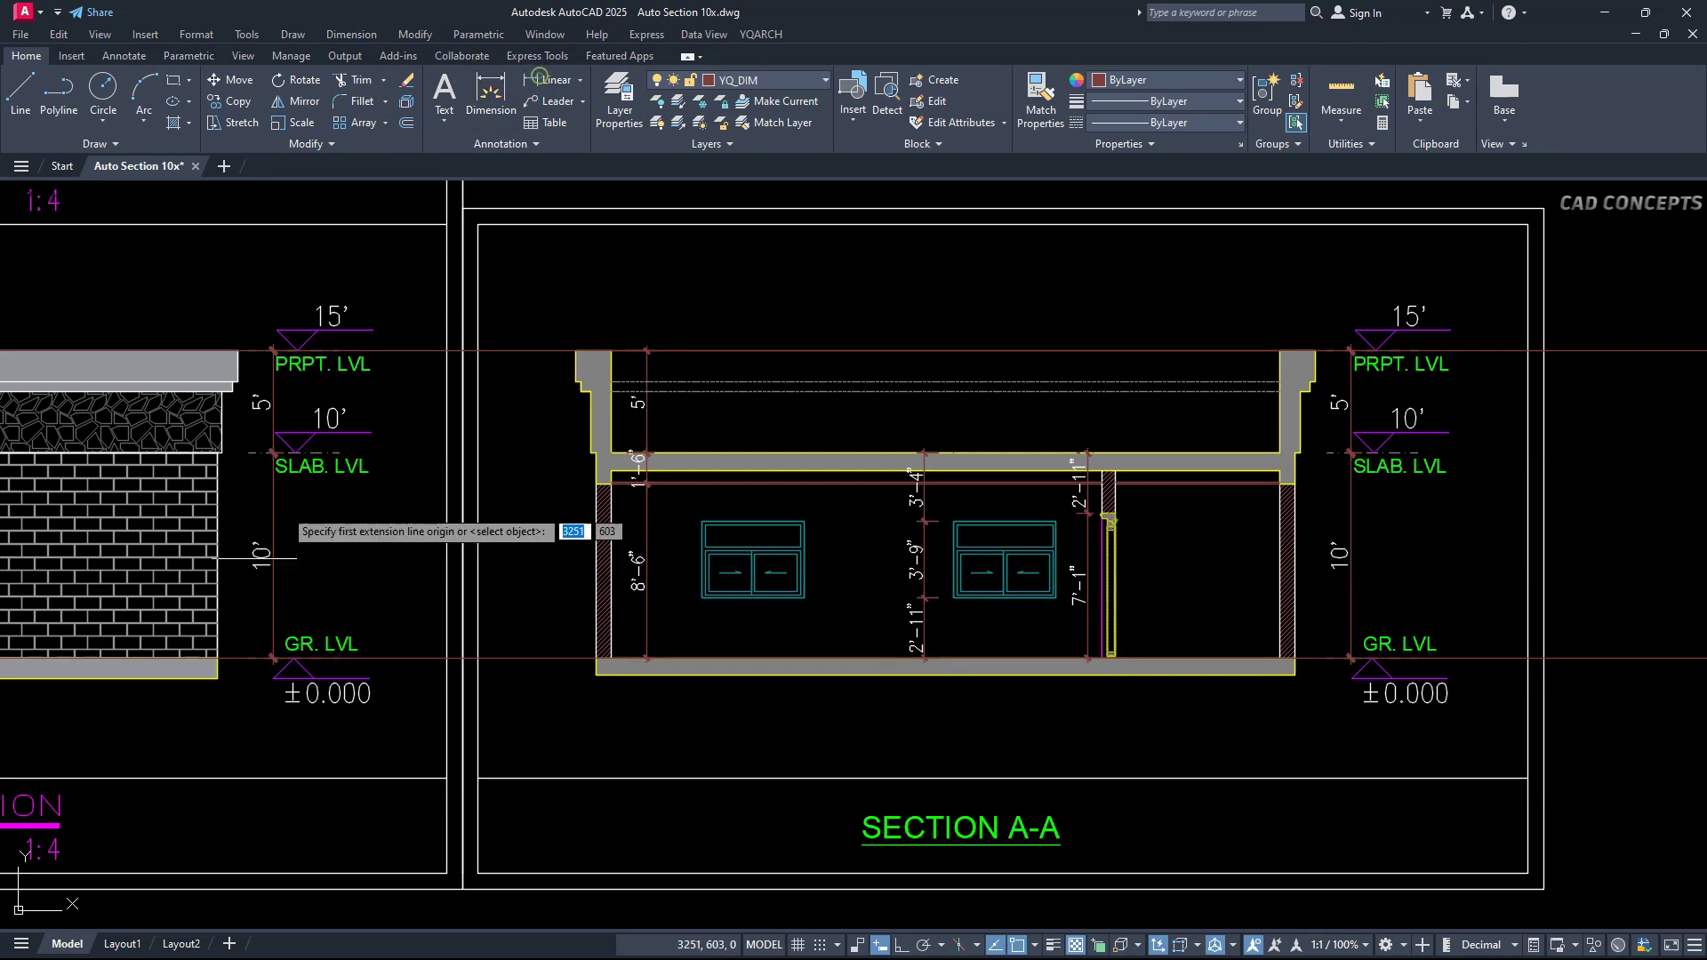
{"action": "left_click", "coordinate": [217, 678]}
{"action": "left_click", "coordinate": [217, 659]}
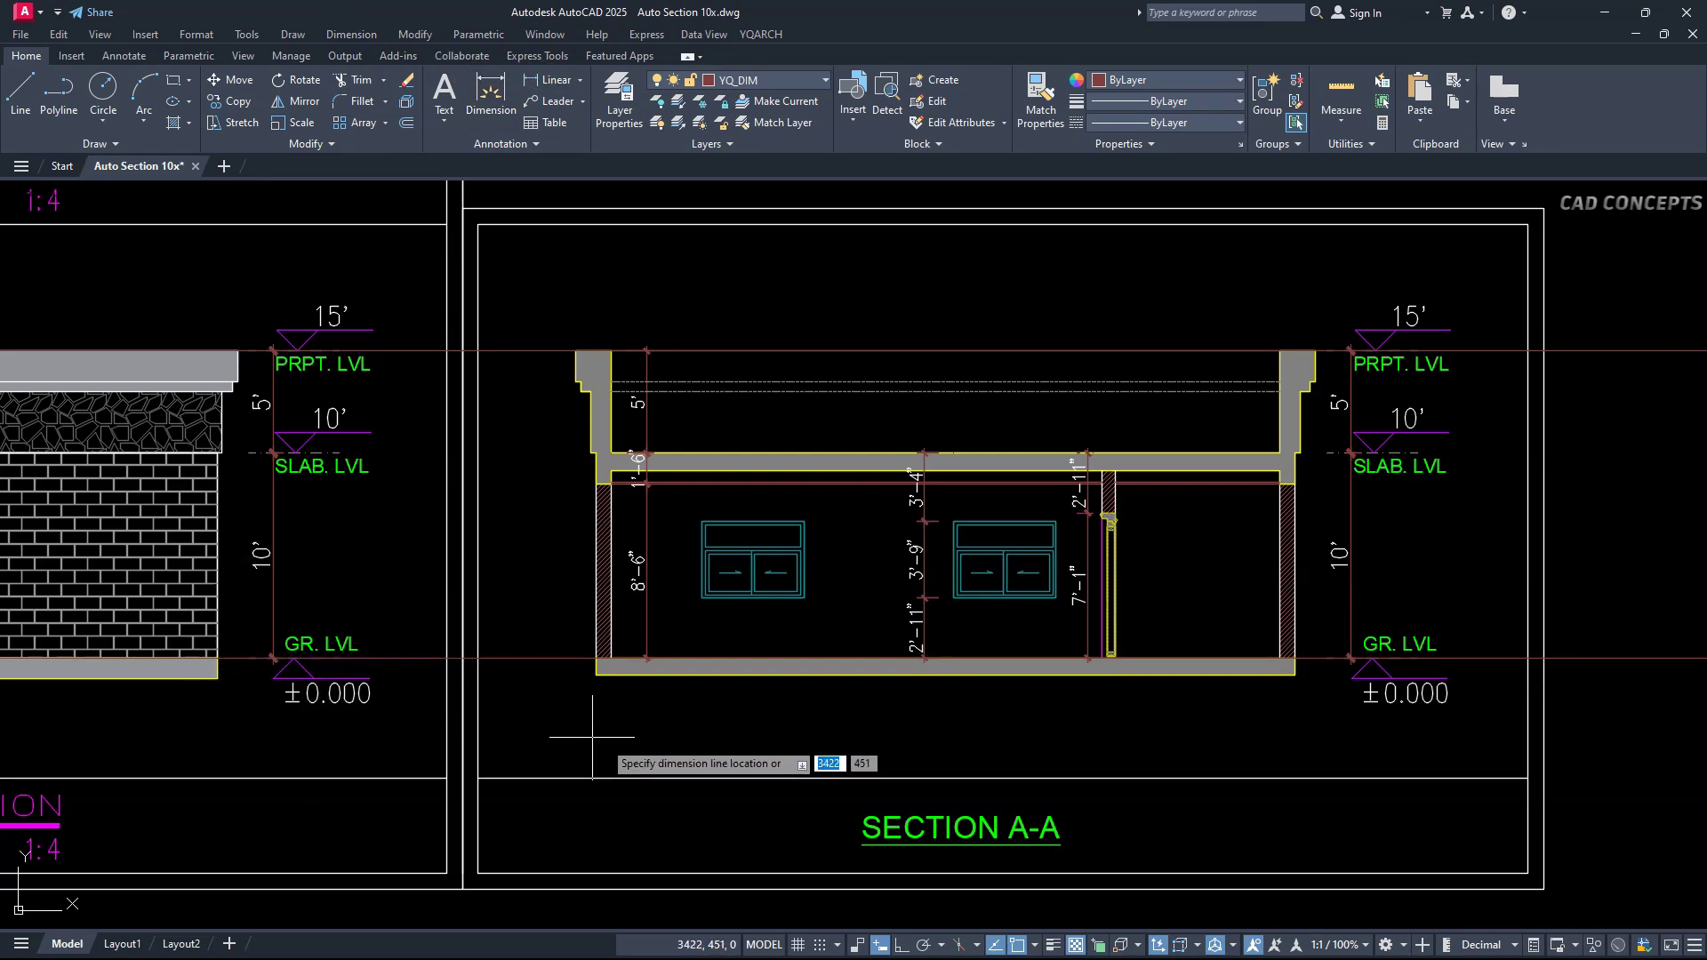
{"action": "key", "text": "Escape"}
{"action": "key", "text": "space"}
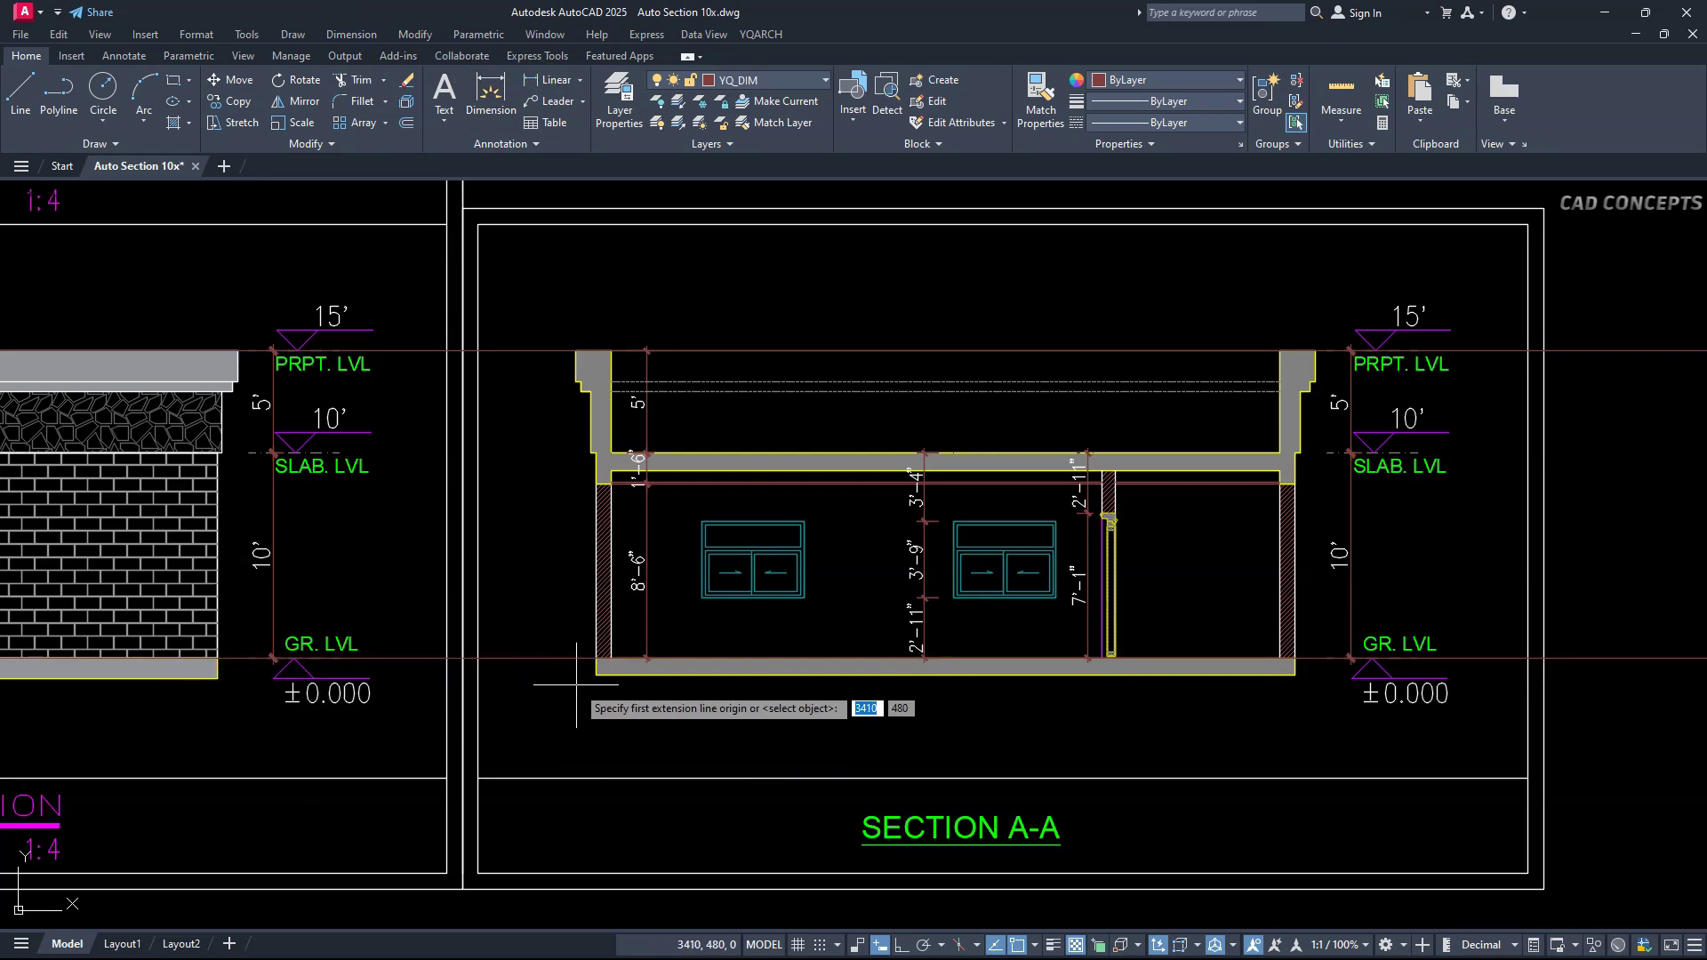
{"action": "left_click", "coordinate": [595, 675]}
{"action": "key", "text": "Escape"}
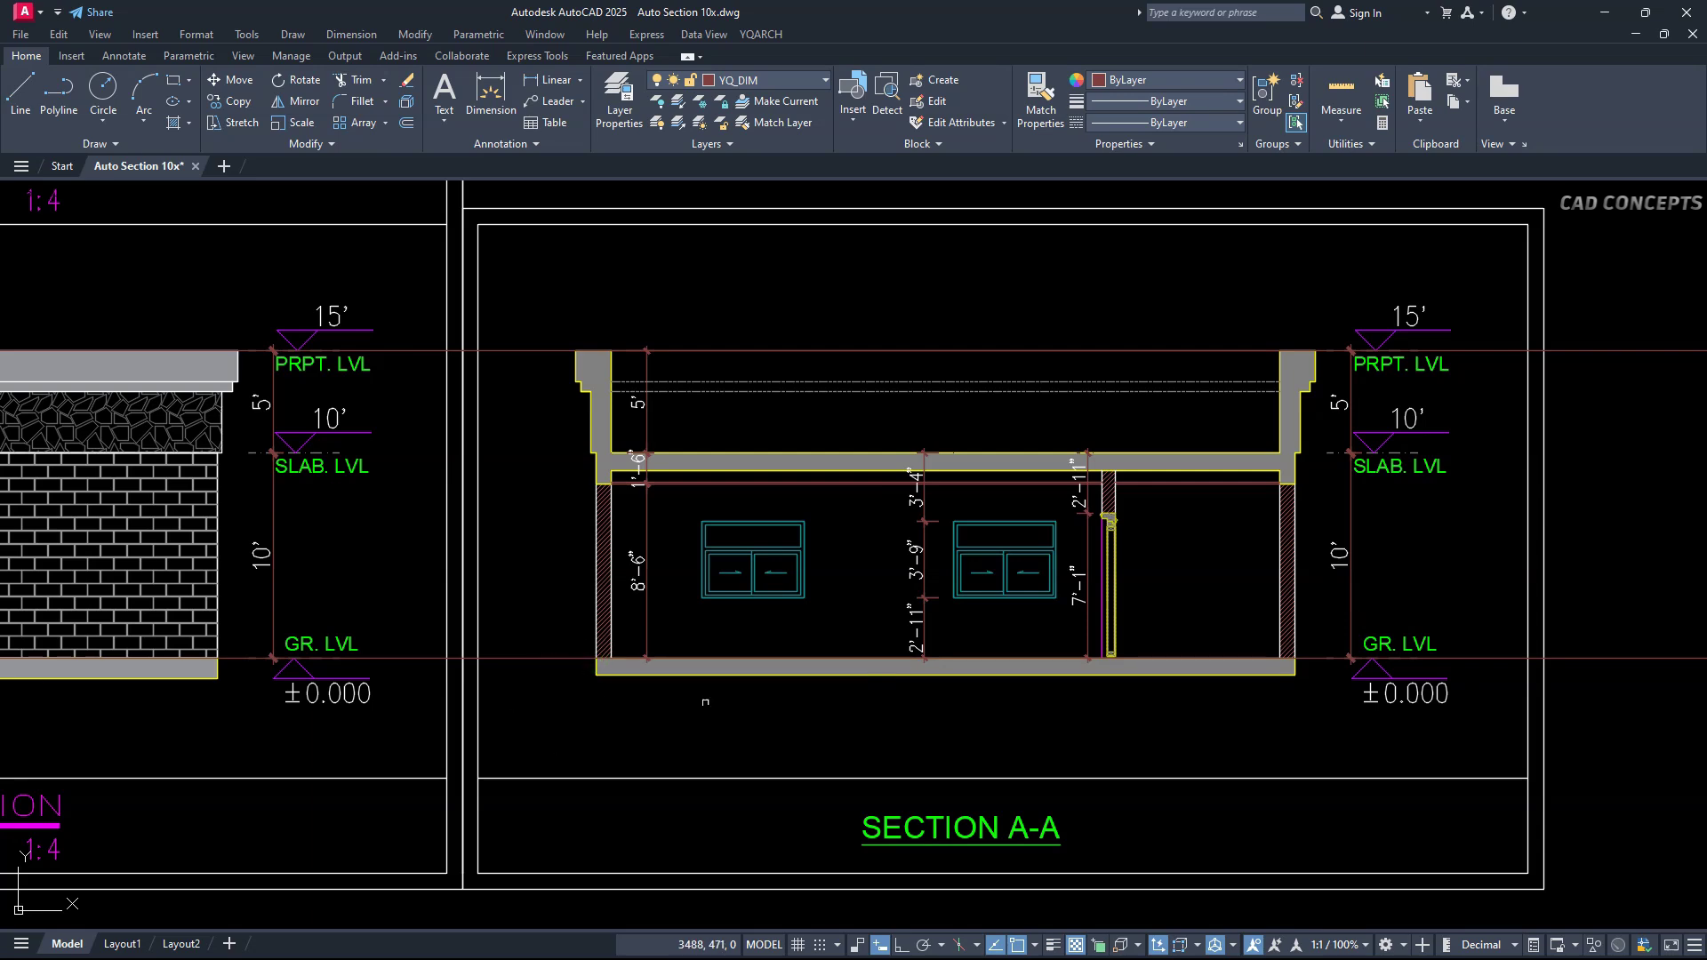
Stretch the lower edge of the section's base slab and its hatch downward by 2.
{"action": "left_click", "coordinate": [907, 707]}
{"action": "left_click", "coordinate": [878, 663]}
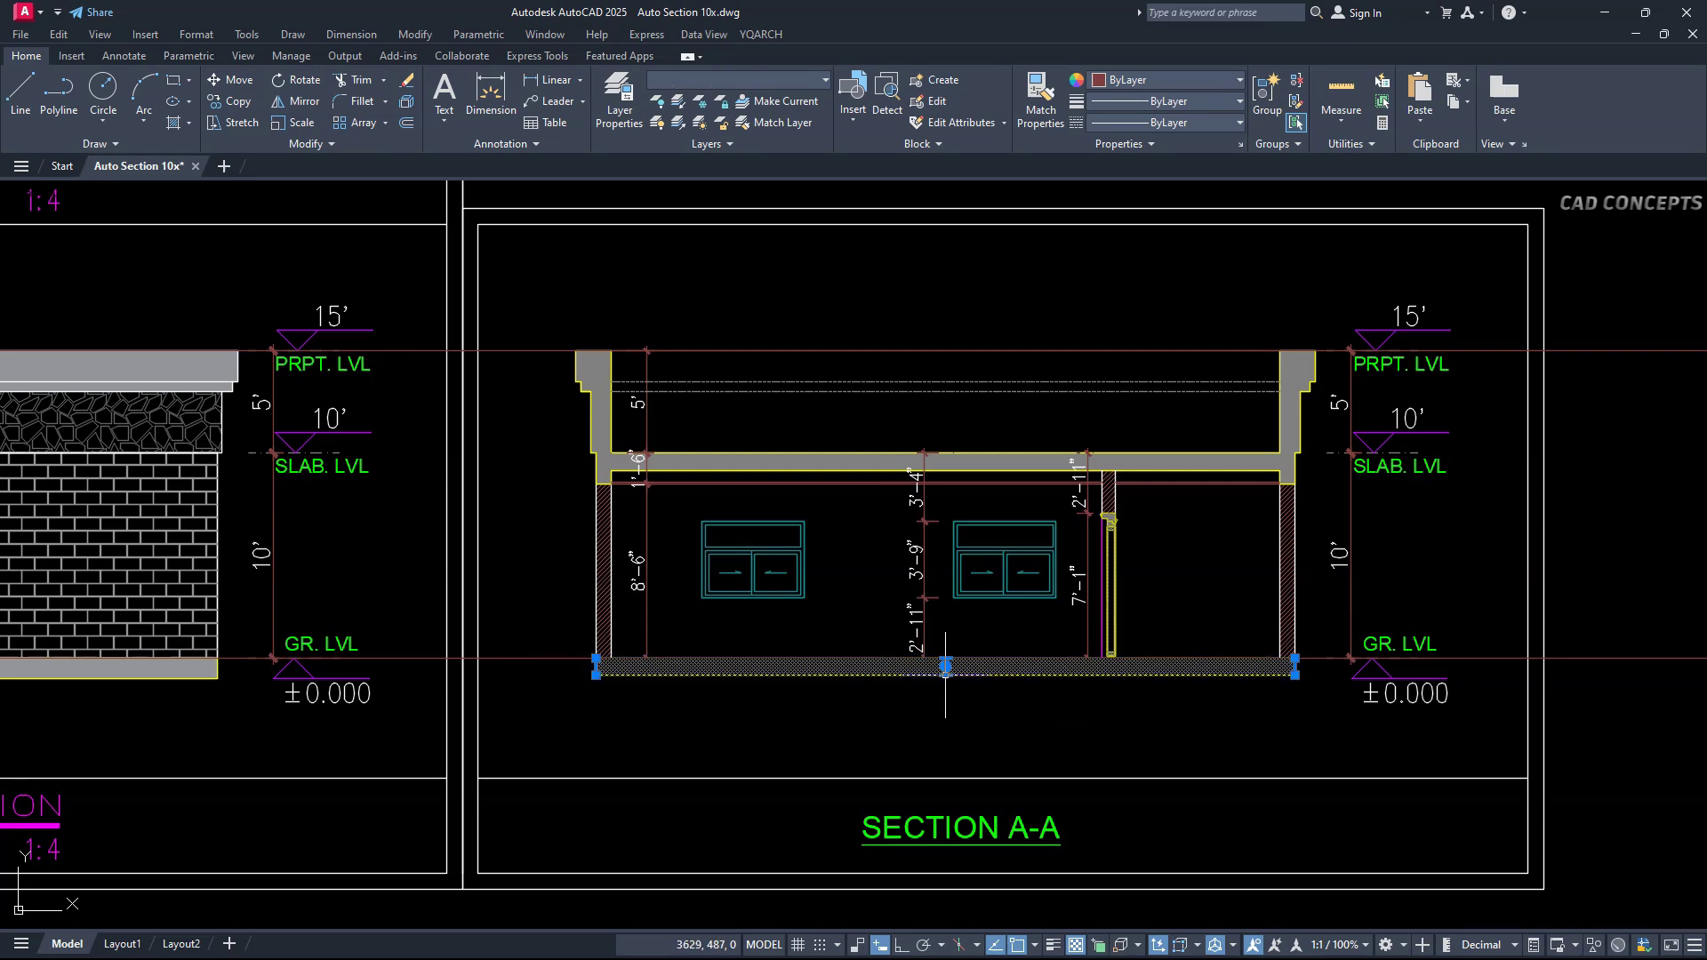
{"action": "left_click", "coordinate": [945, 667]}
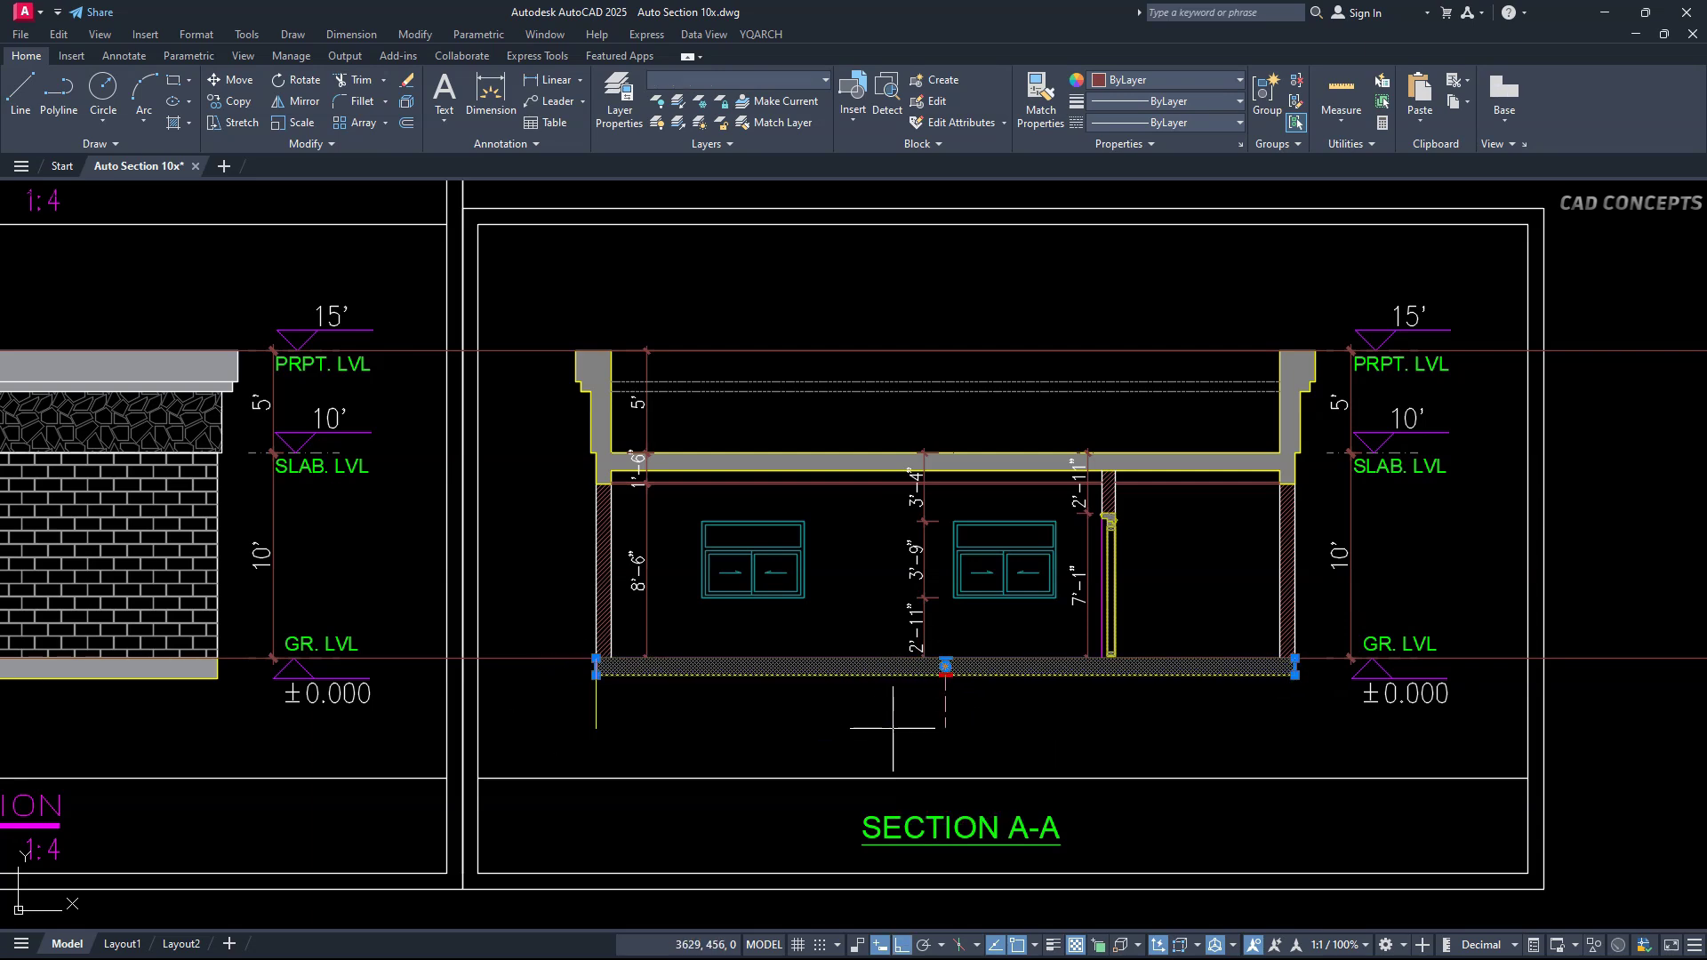
{"action": "type", "text": "2"}
{"action": "key", "text": "Return"}
{"action": "key", "text": "Escape"}
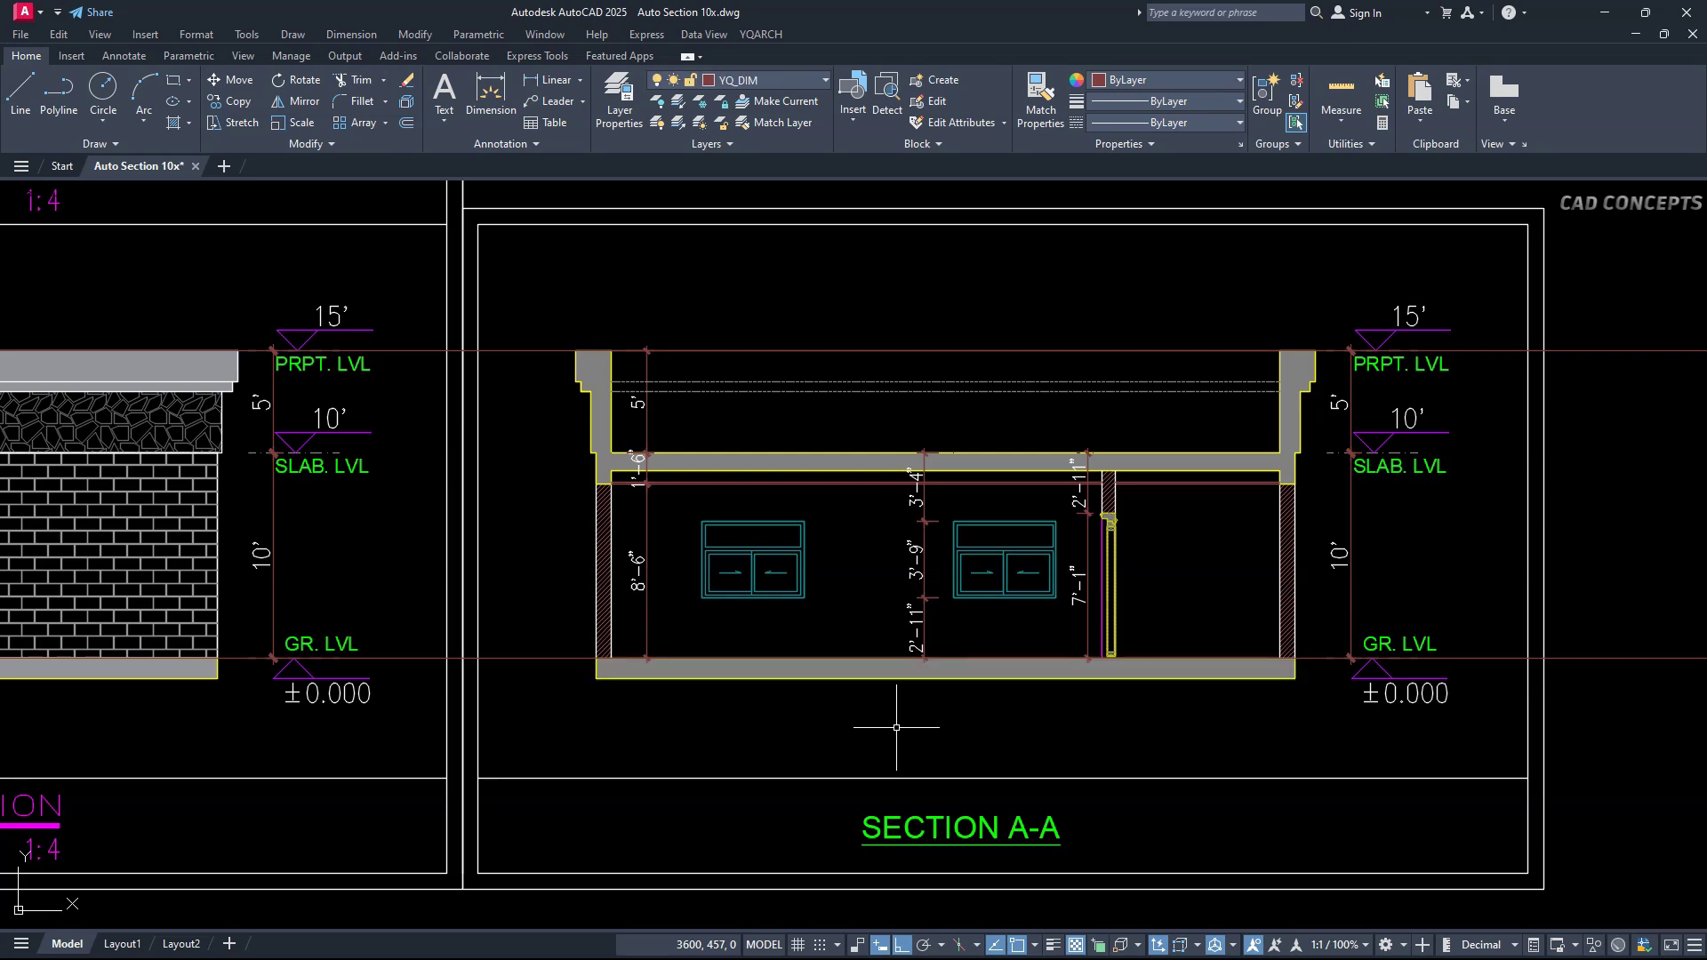
Draw horizontal construction lines through elevation D's two parapet steps and its slab level, across the section.
{"action": "type", "text": "XL"}
{"action": "key", "text": "Return"}
{"action": "type", "text": "h"}
{"action": "key", "text": "Return"}
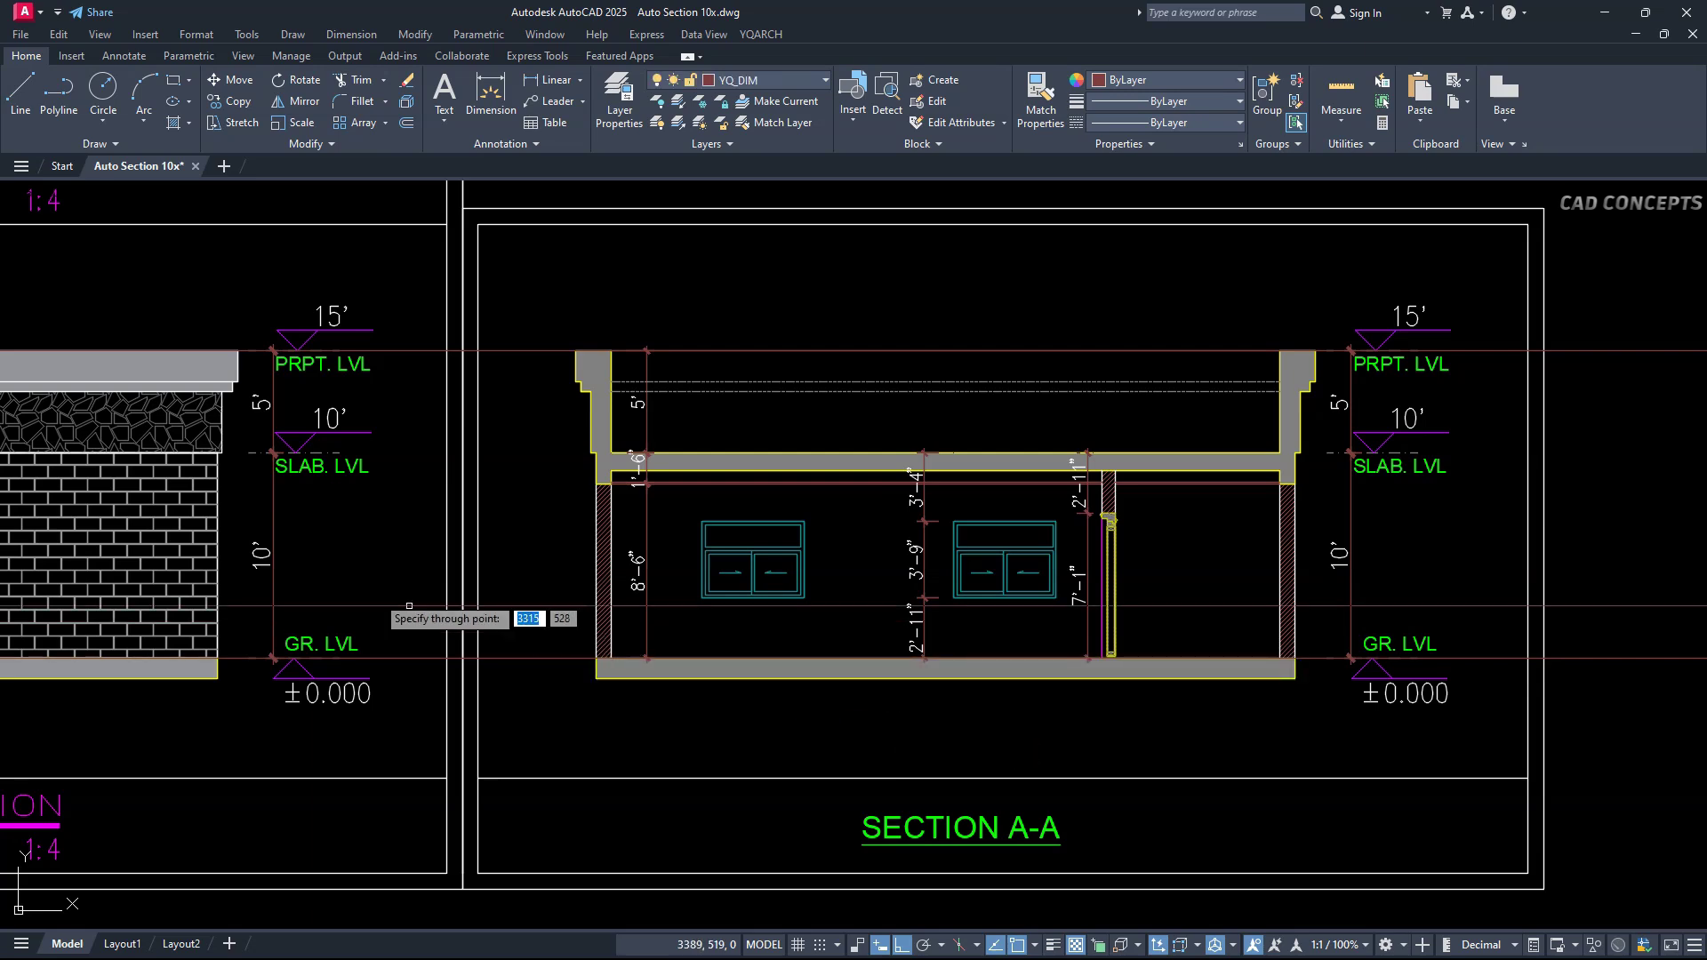
{"action": "left_click", "coordinate": [237, 381]}
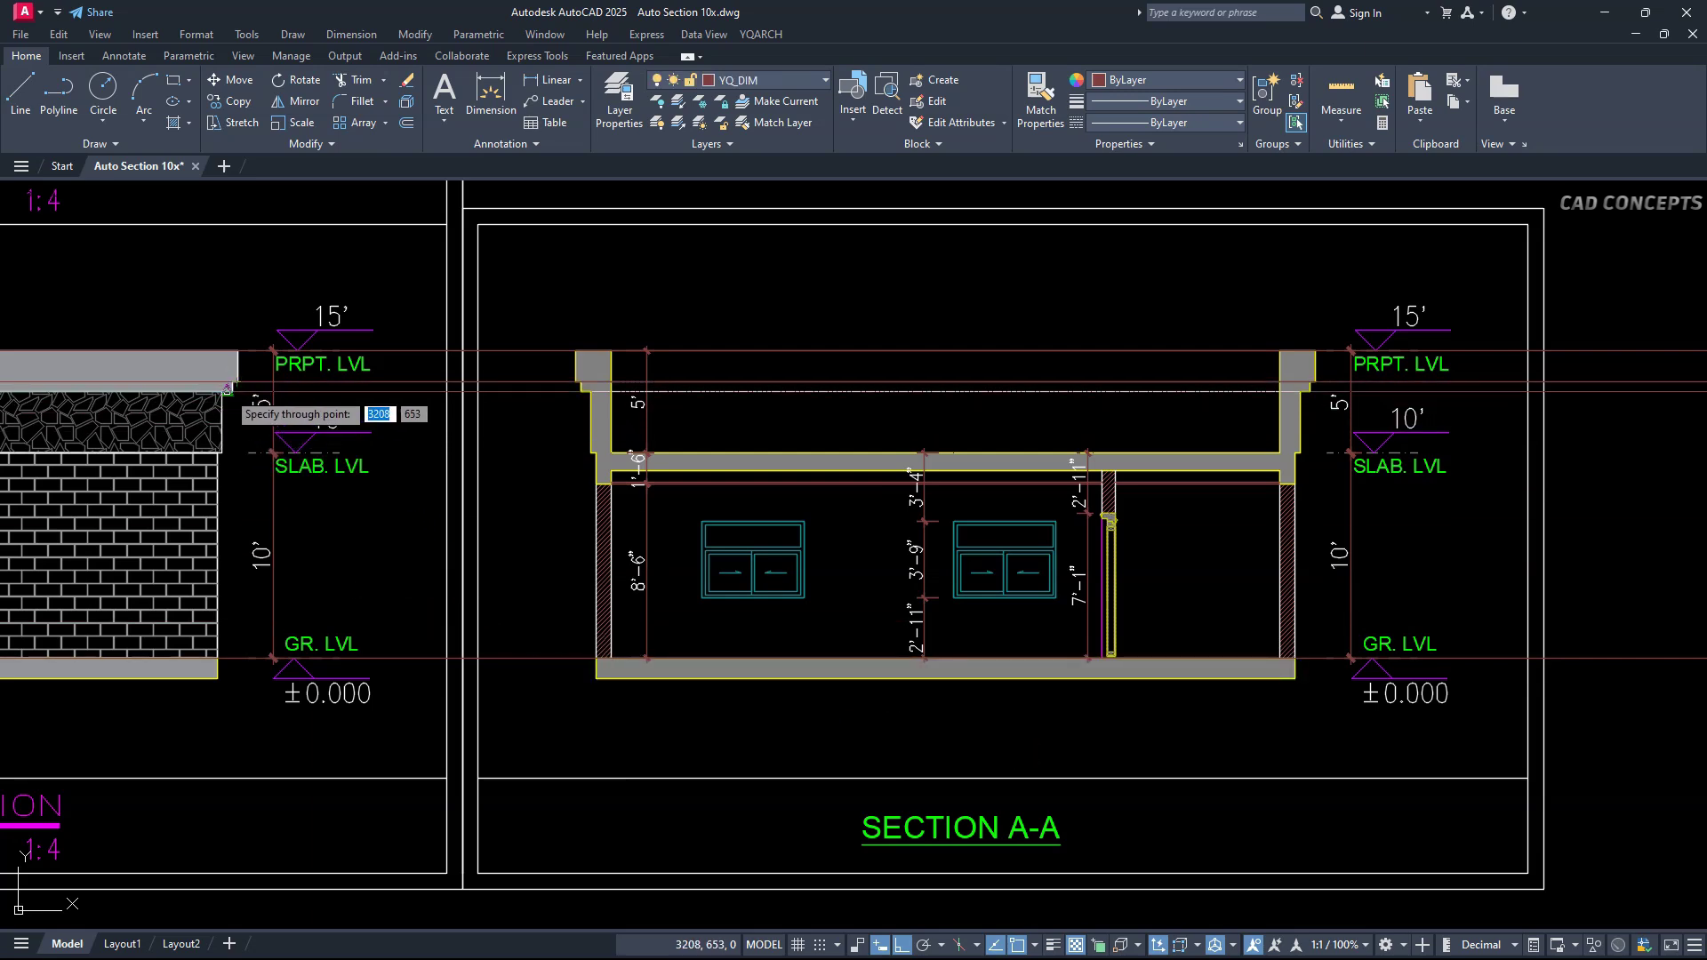
{"action": "left_click", "coordinate": [233, 390]}
{"action": "left_click", "coordinate": [227, 453]}
{"action": "key", "text": "Escape"}
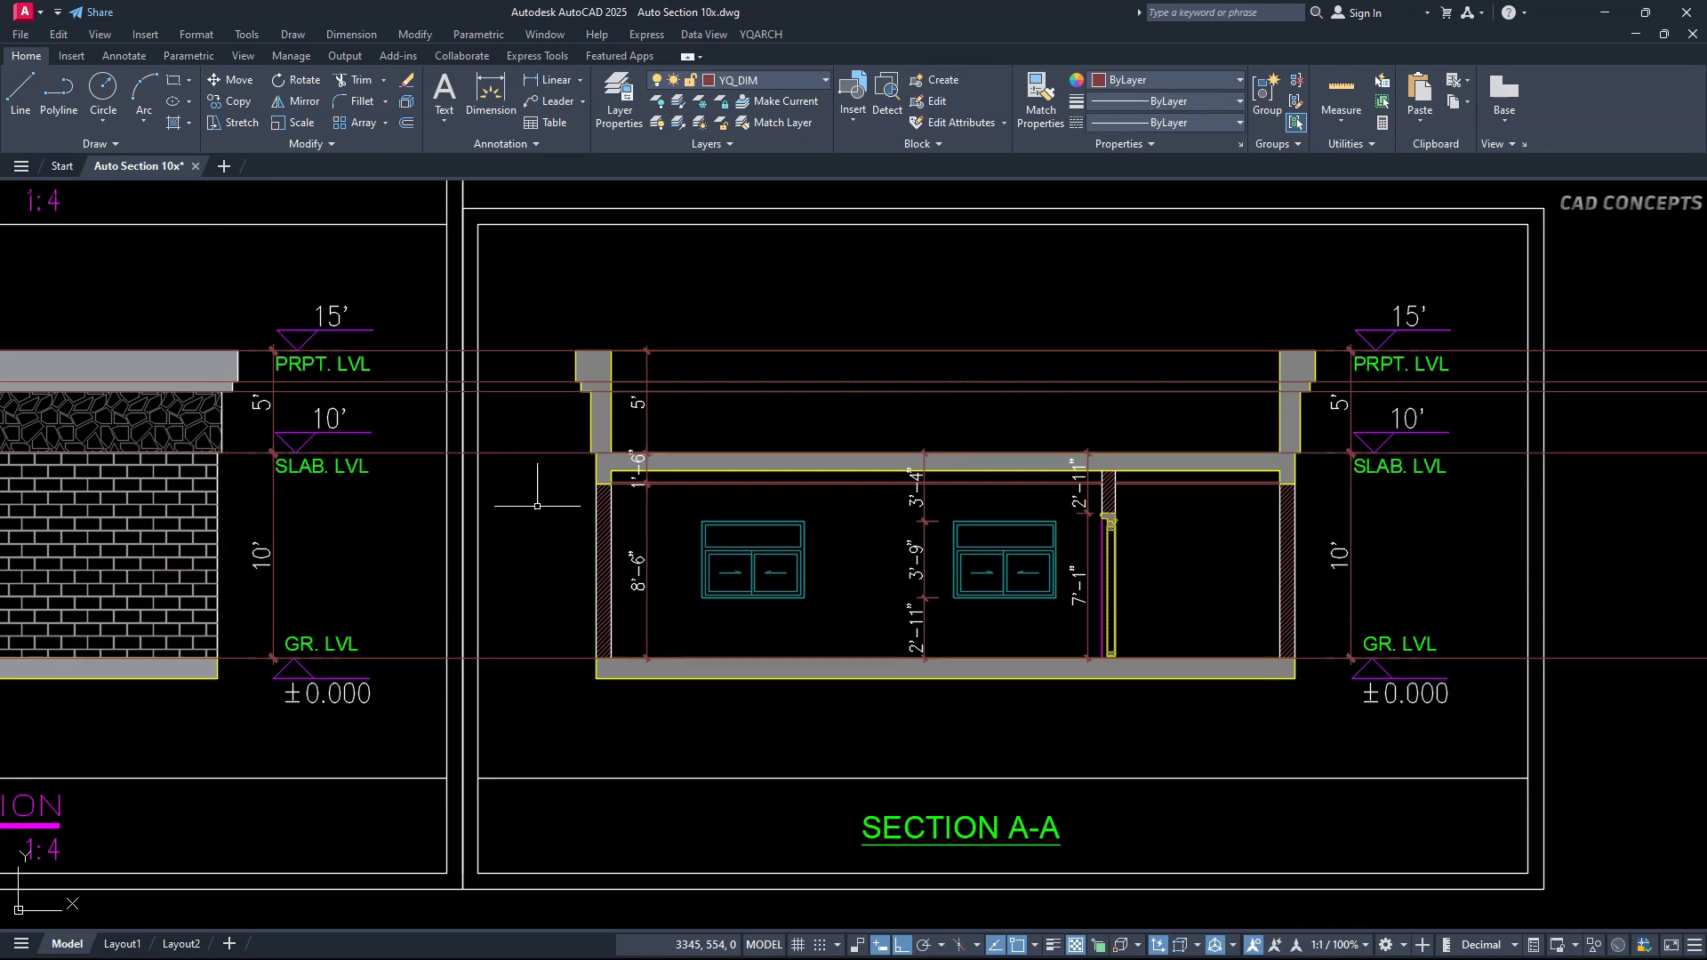
Delete all the horizontal construction lines crossing elevation D and the section.
{"action": "scroll", "coordinate": [559, 412], "scroll_direction": "up", "scroll_amount": 2}
{"action": "scroll", "coordinate": [549, 432], "scroll_direction": "down", "scroll_amount": 2}
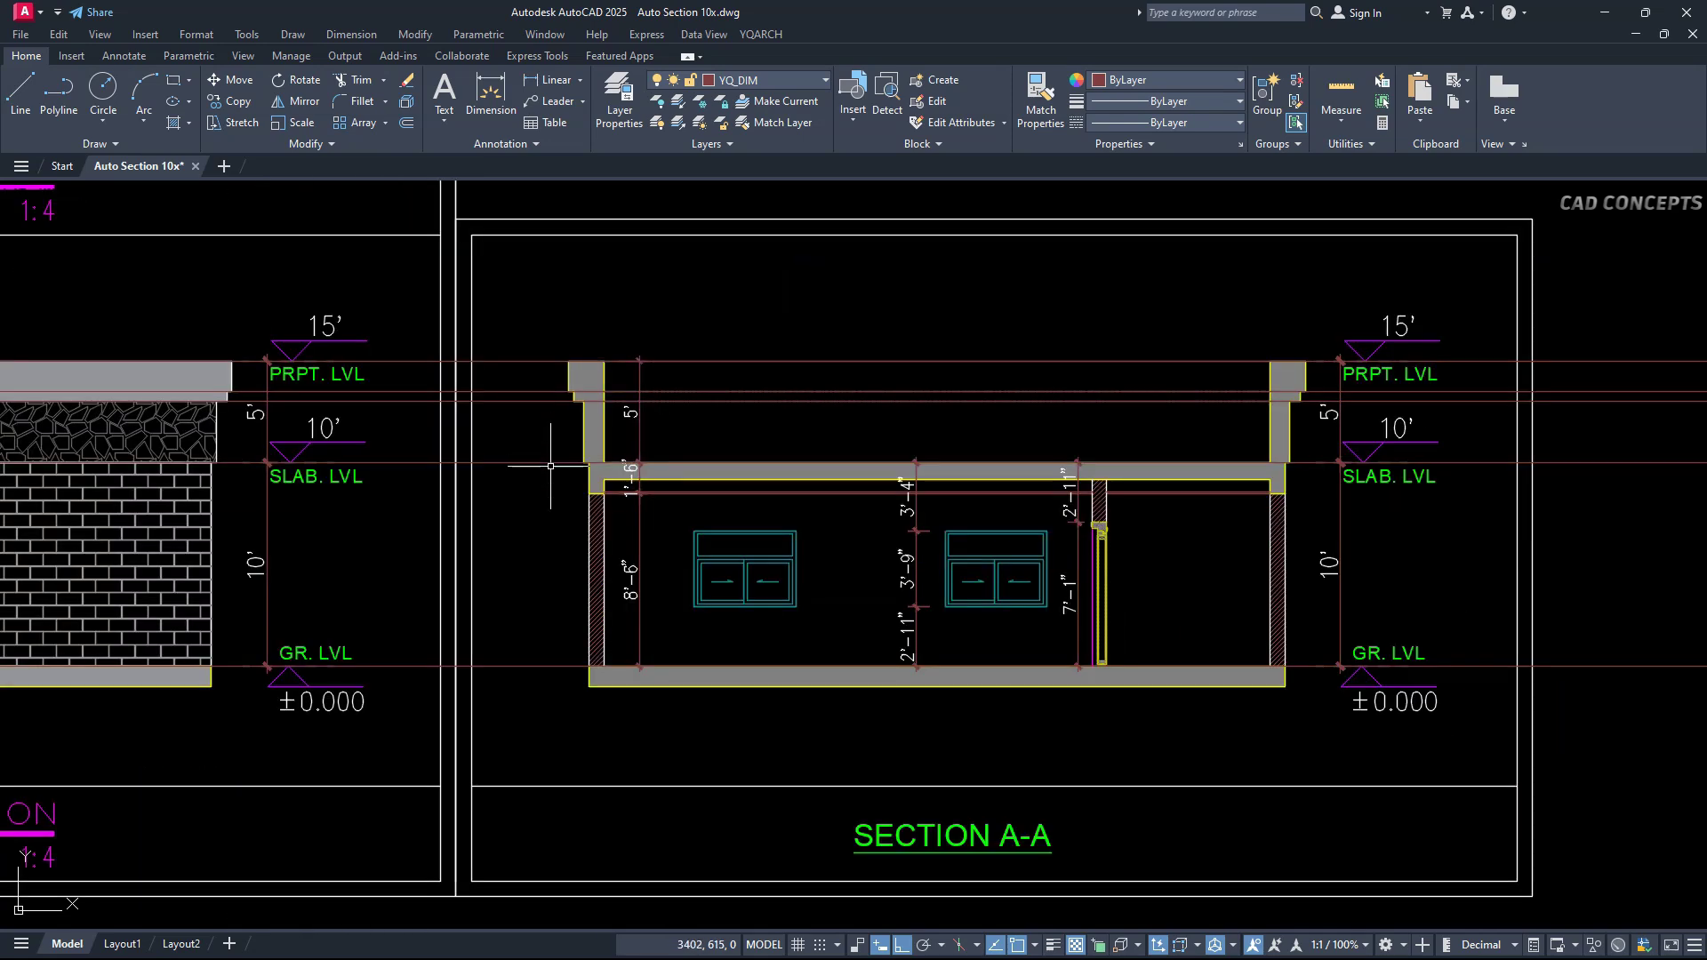
{"action": "left_click", "coordinate": [558, 695]}
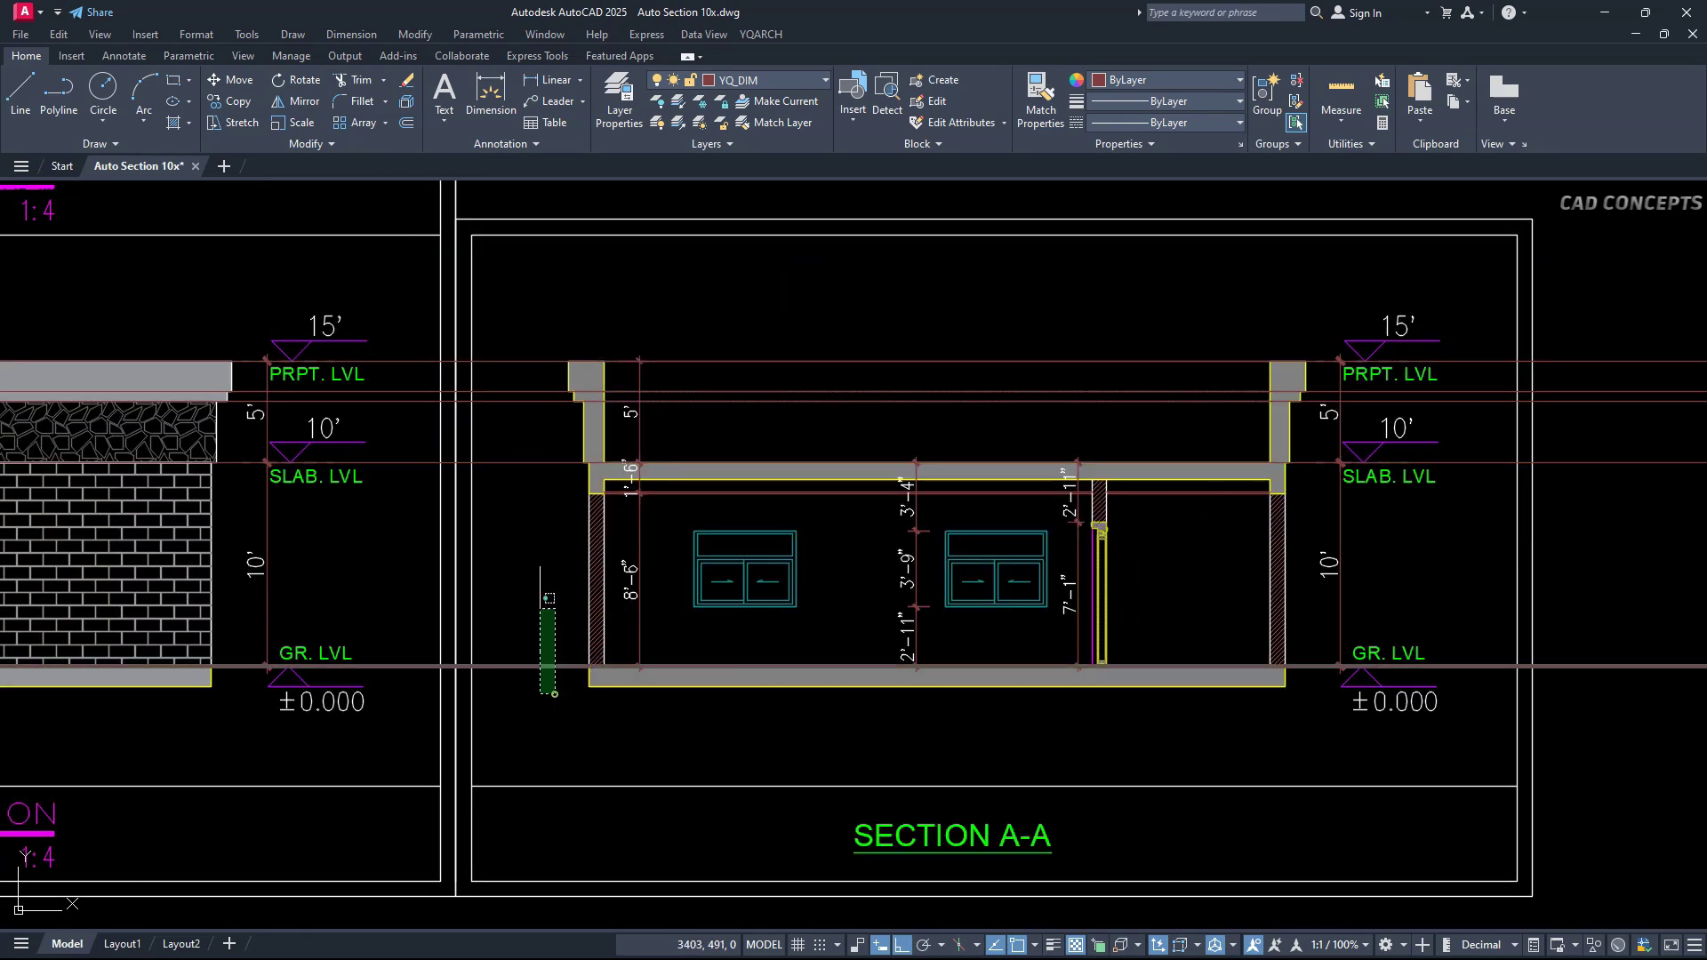
{"action": "left_click", "coordinate": [494, 347]}
{"action": "key", "text": "Delete"}
Draw three vertical construction lines through the outer edges of the parapet steps at the section's left end.
{"action": "middle_click_drag", "start_coordinate": [540, 523], "coordinate": [900, 525]}
{"action": "type", "text": "Xl"}
{"action": "key", "text": "Return"}
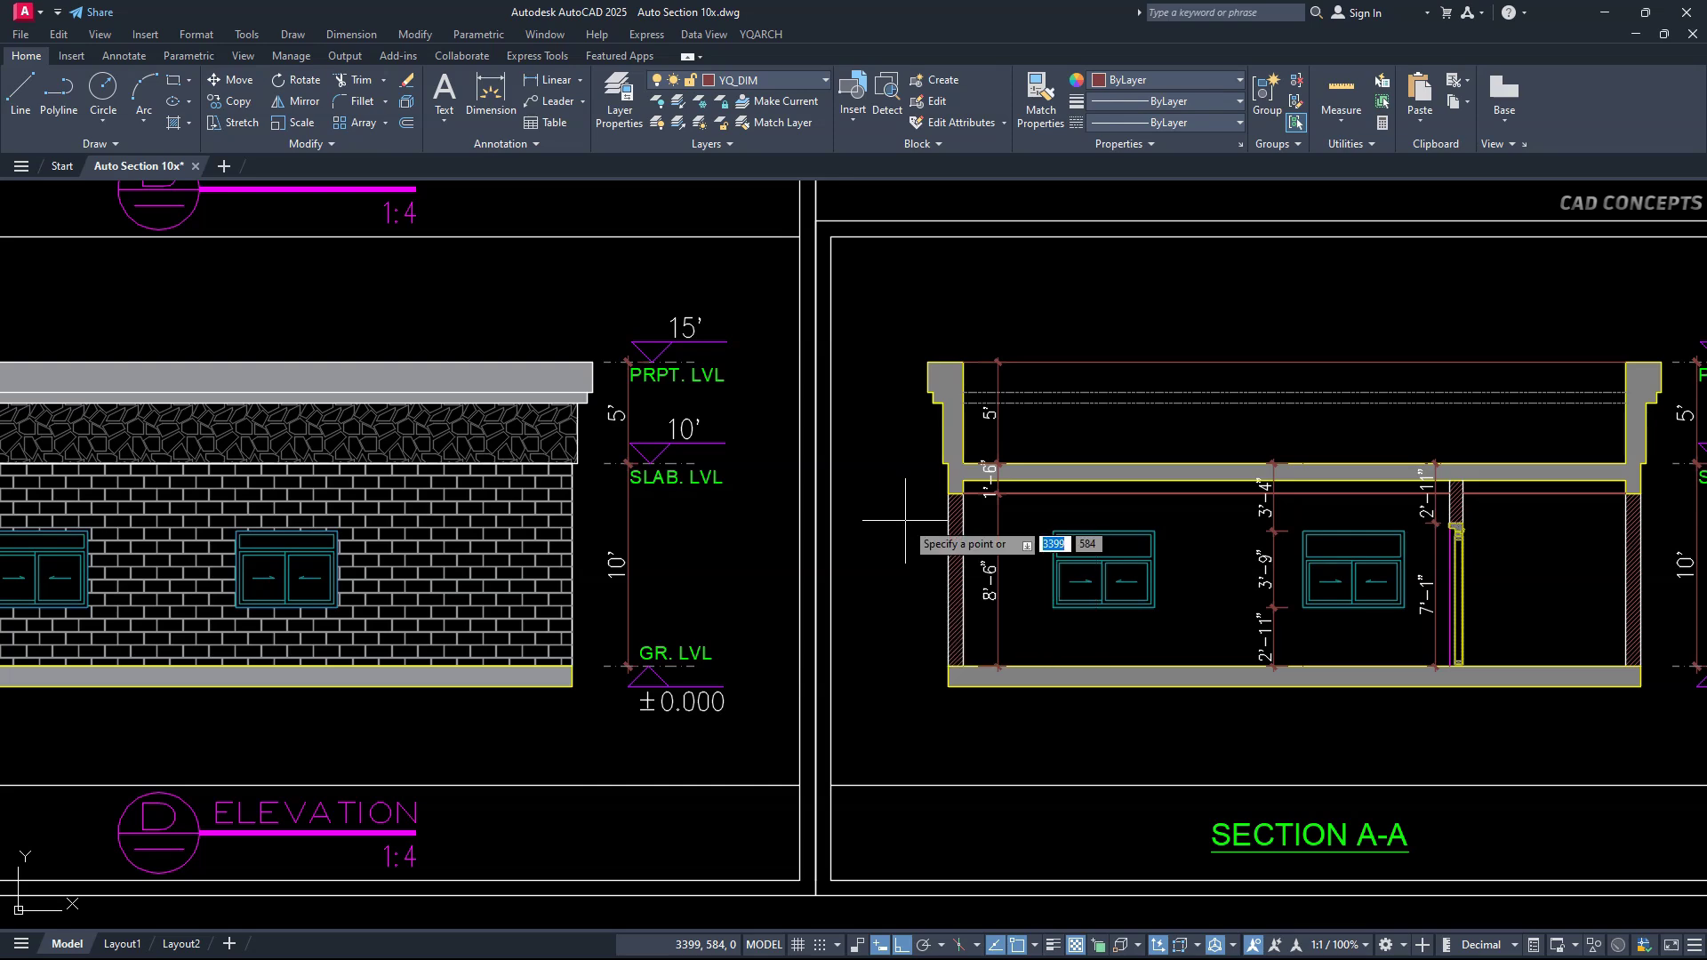
{"action": "type", "text": "v"}
{"action": "key", "text": "Return"}
{"action": "scroll", "coordinate": [948, 489], "scroll_direction": "up", "scroll_amount": 2}
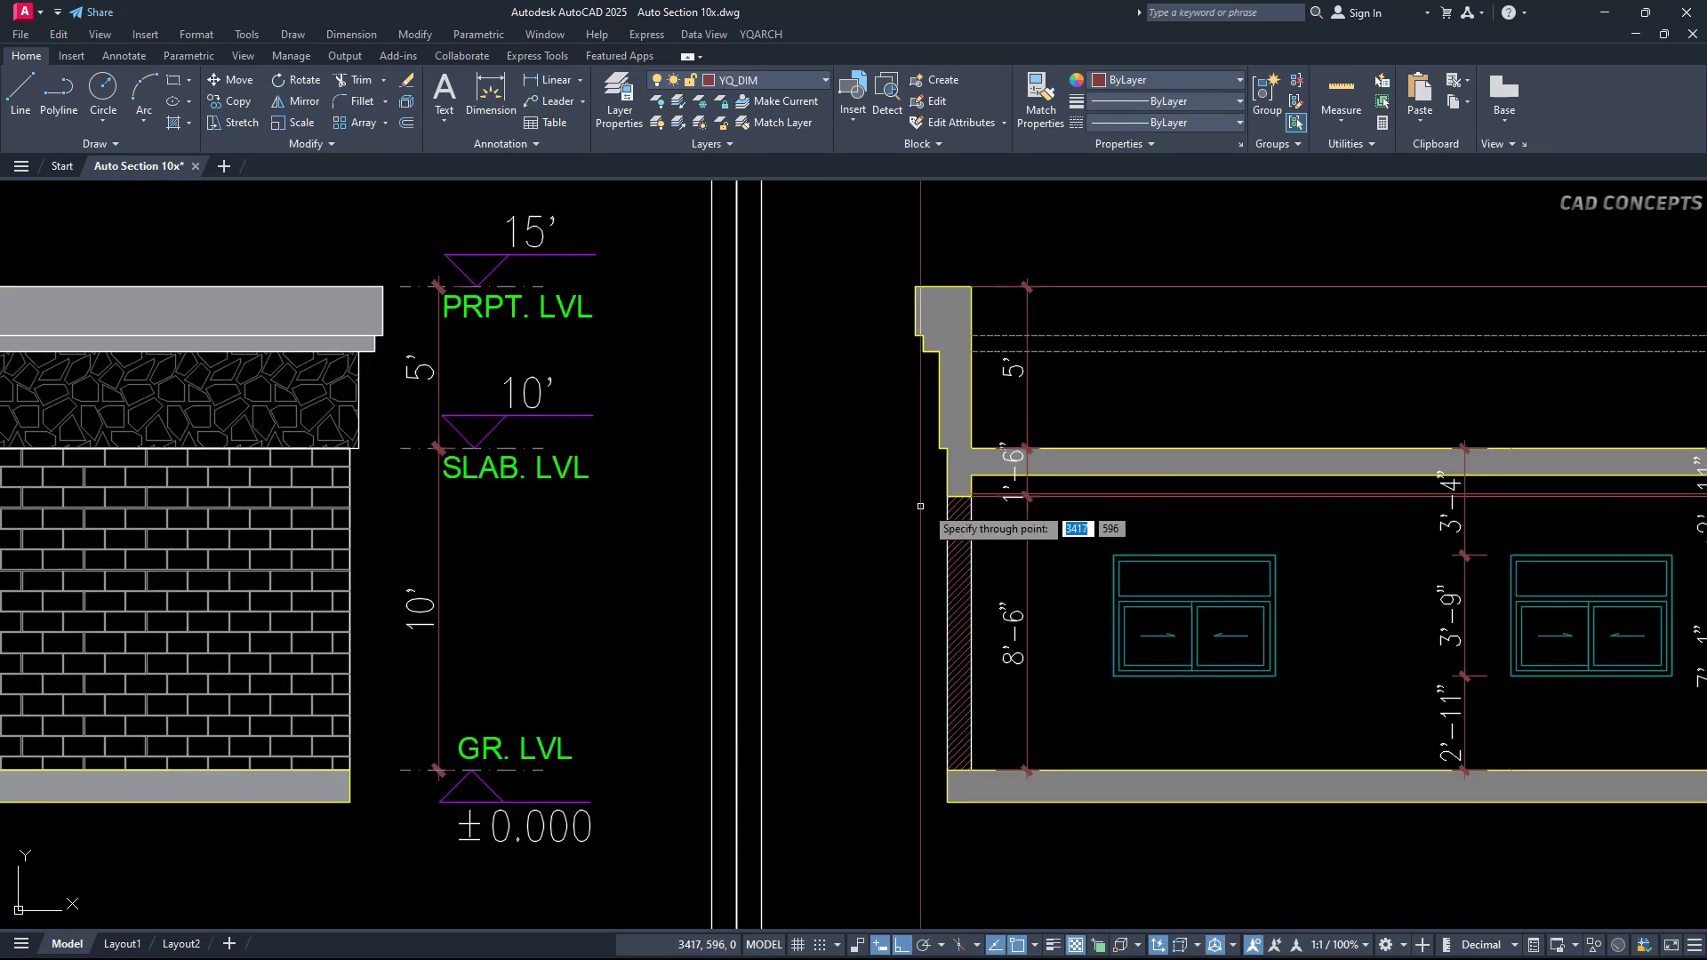
{"action": "left_click", "coordinate": [939, 447]}
{"action": "left_click", "coordinate": [925, 351]}
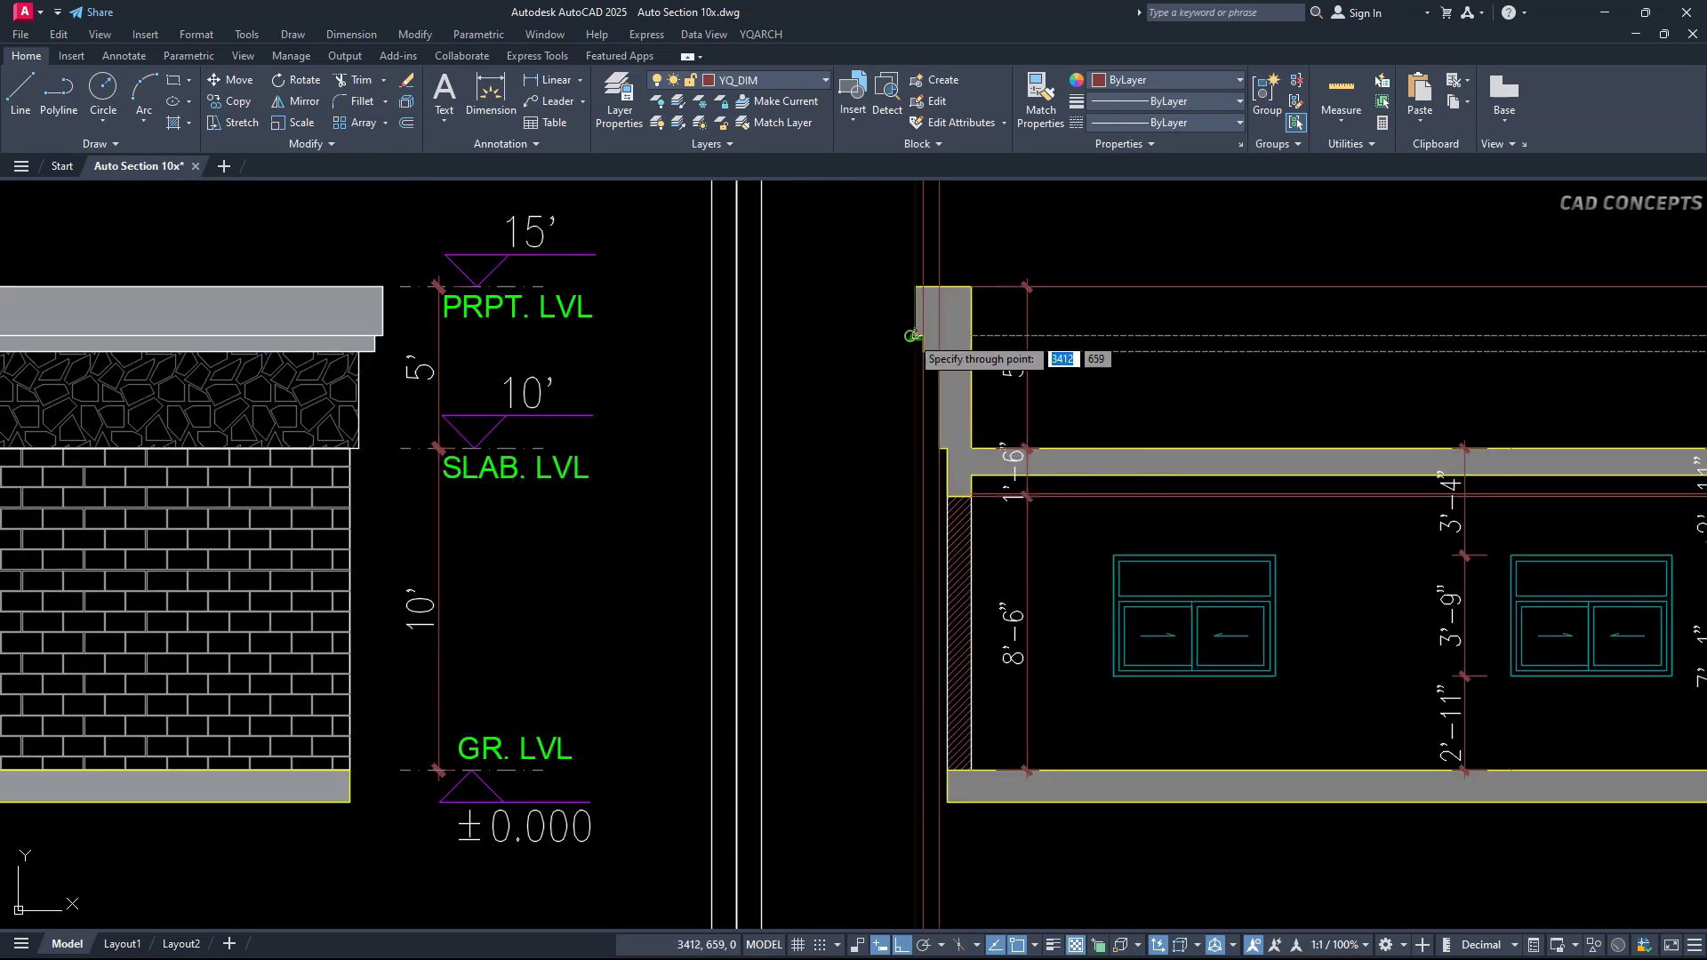
{"action": "left_click", "coordinate": [913, 336]}
{"action": "key", "text": "Return"}
Move the vertical construction lines onto the ground floor plan to compare them with its outer projection lines, and remove them.
{"action": "type", "text": "co"}
{"action": "key", "text": "Return"}
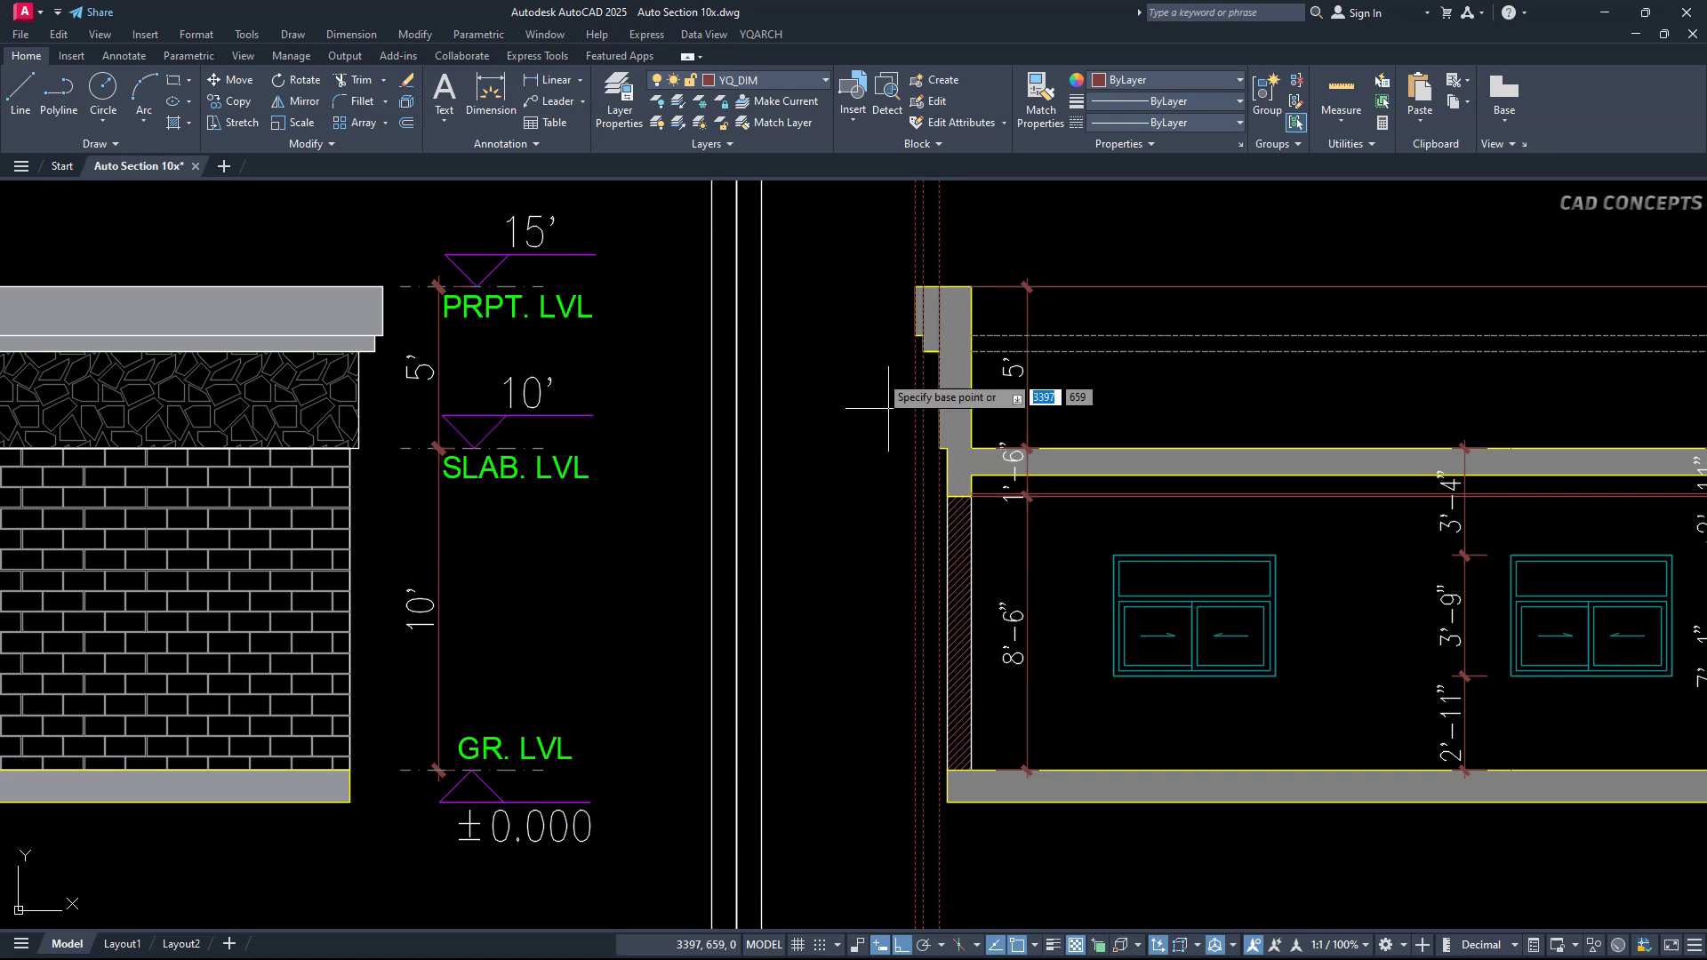
{"action": "left_click", "coordinate": [947, 803]}
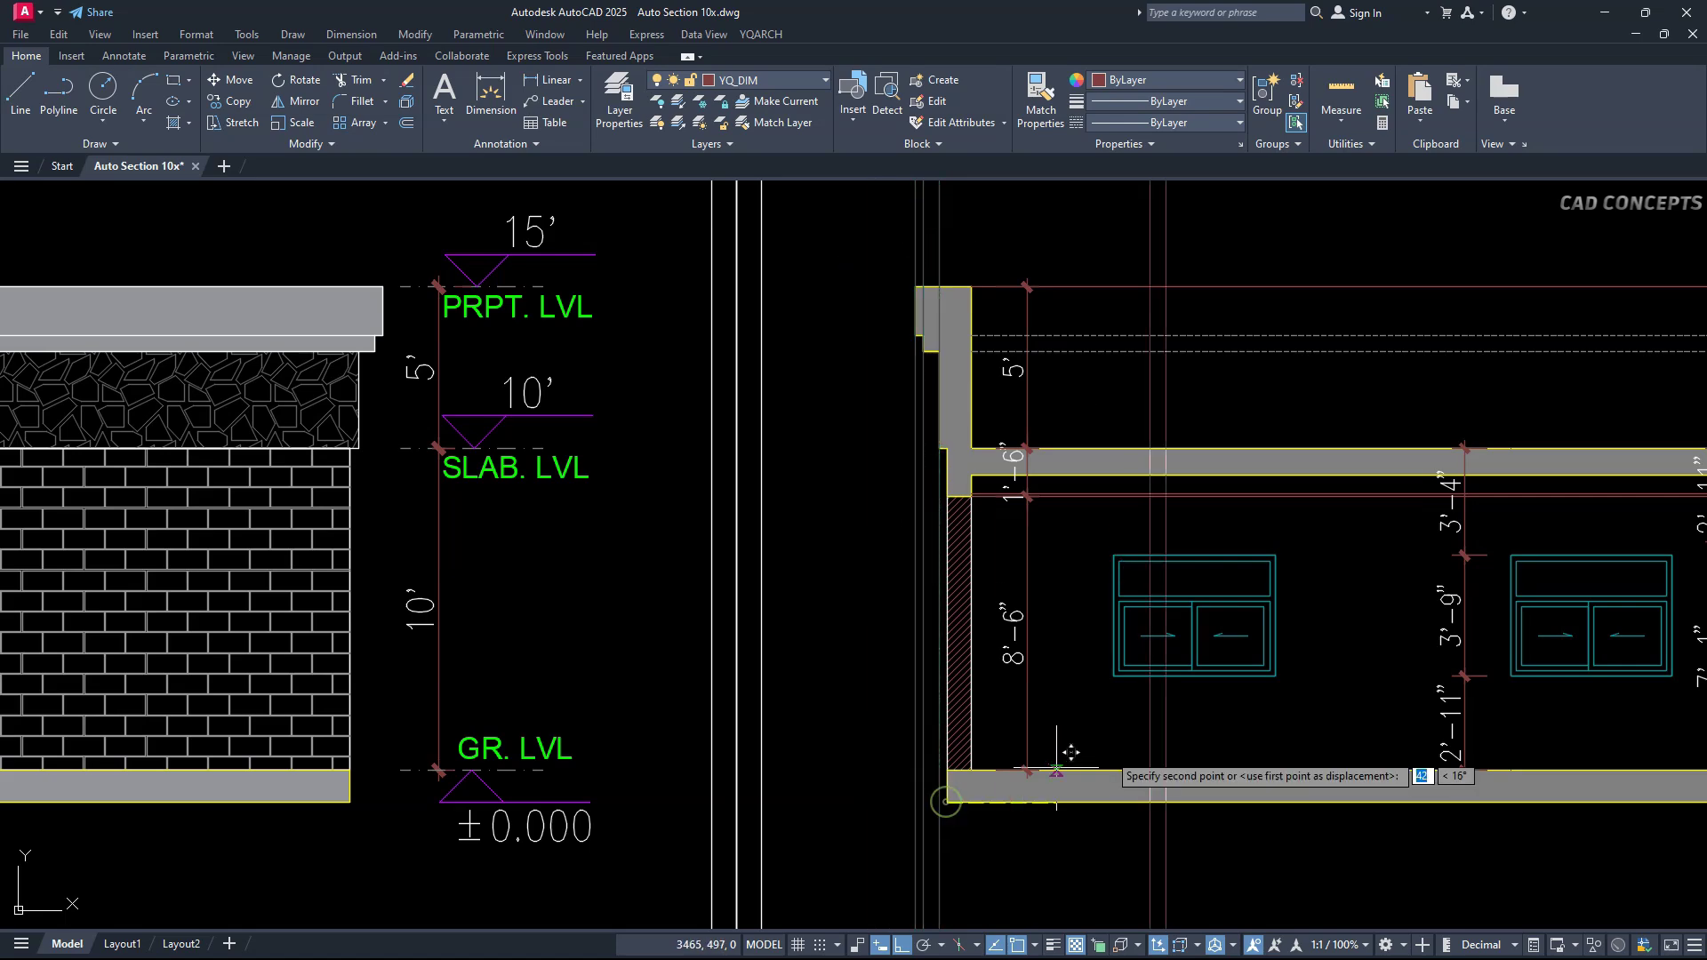
{"action": "scroll", "coordinate": [947, 803], "scroll_direction": "down", "scroll_amount": 5}
{"action": "scroll", "coordinate": [558, 674], "scroll_direction": "up", "scroll_amount": 5}
{"action": "scroll", "coordinate": [557, 673], "scroll_direction": "up", "scroll_amount": 5}
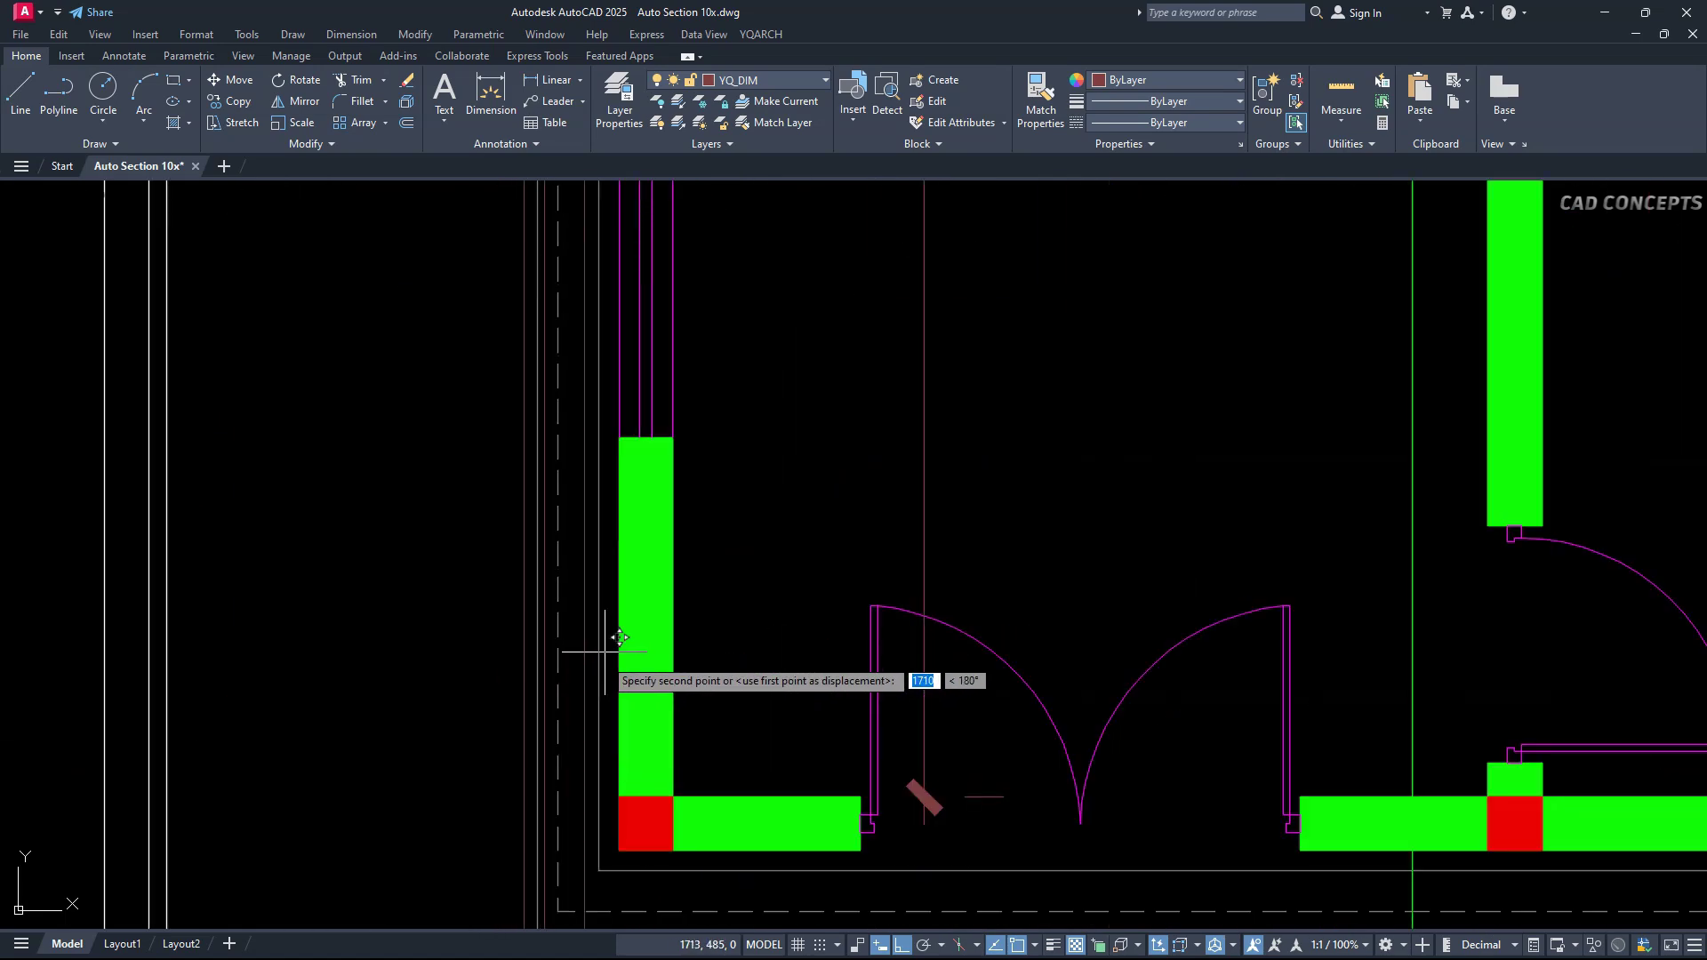
{"action": "left_click", "coordinate": [607, 632]}
{"action": "scroll", "coordinate": [579, 564], "scroll_direction": "down", "scroll_amount": 2}
{"action": "scroll", "coordinate": [592, 829], "scroll_direction": "up", "scroll_amount": 2}
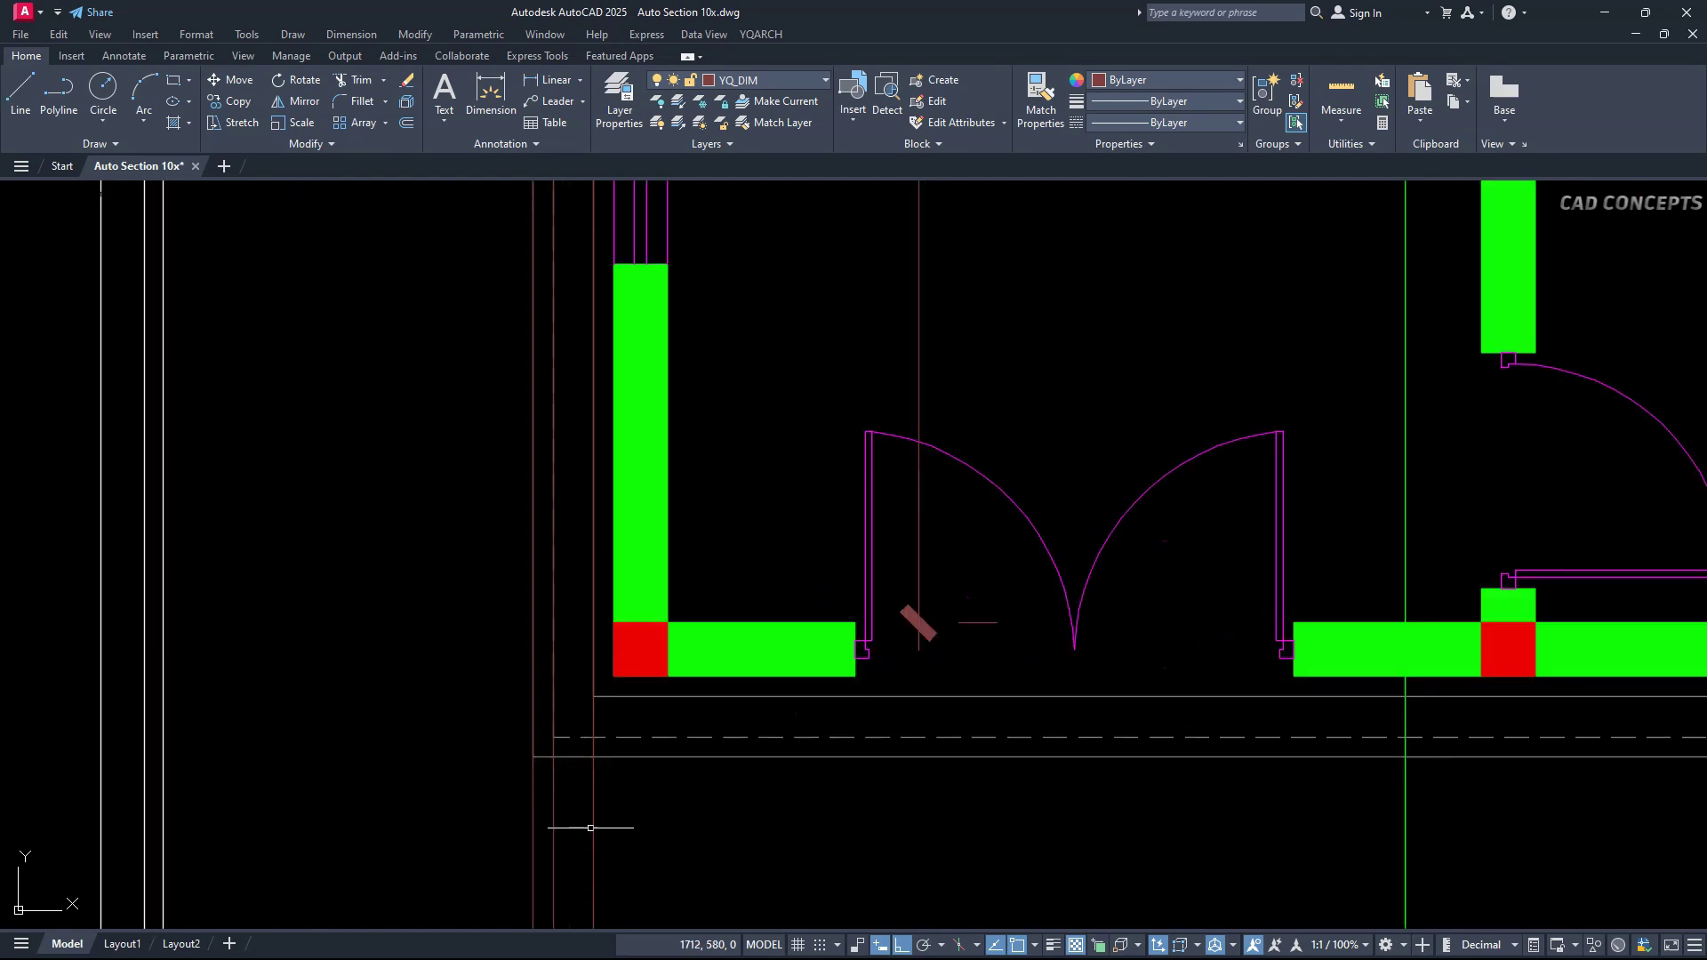
{"action": "left_click", "coordinate": [640, 808]}
{"action": "key", "text": "Escape"}
{"action": "scroll", "coordinate": [422, 854], "scroll_direction": "down", "scroll_amount": 7}
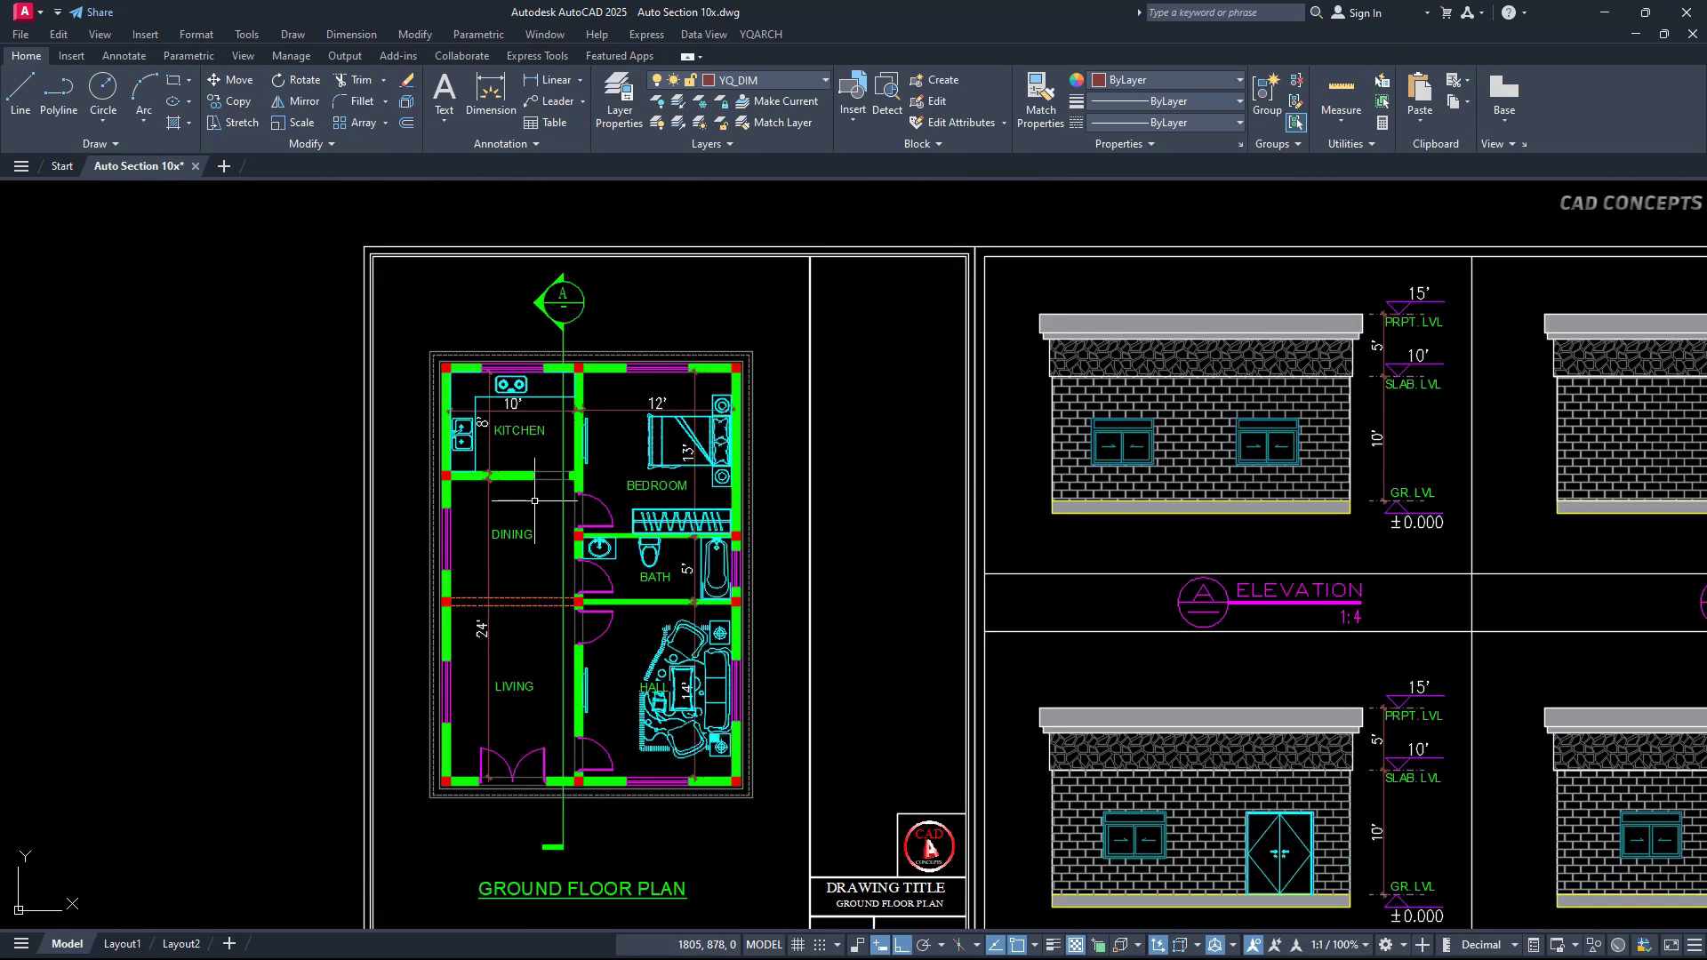
Add a single swing door in the wall opening between the kitchen and the dining area.
{"action": "type", "text": "ADD"}
{"action": "key", "text": "Return"}
{"action": "scroll", "coordinate": [541, 478], "scroll_direction": "up", "scroll_amount": 3}
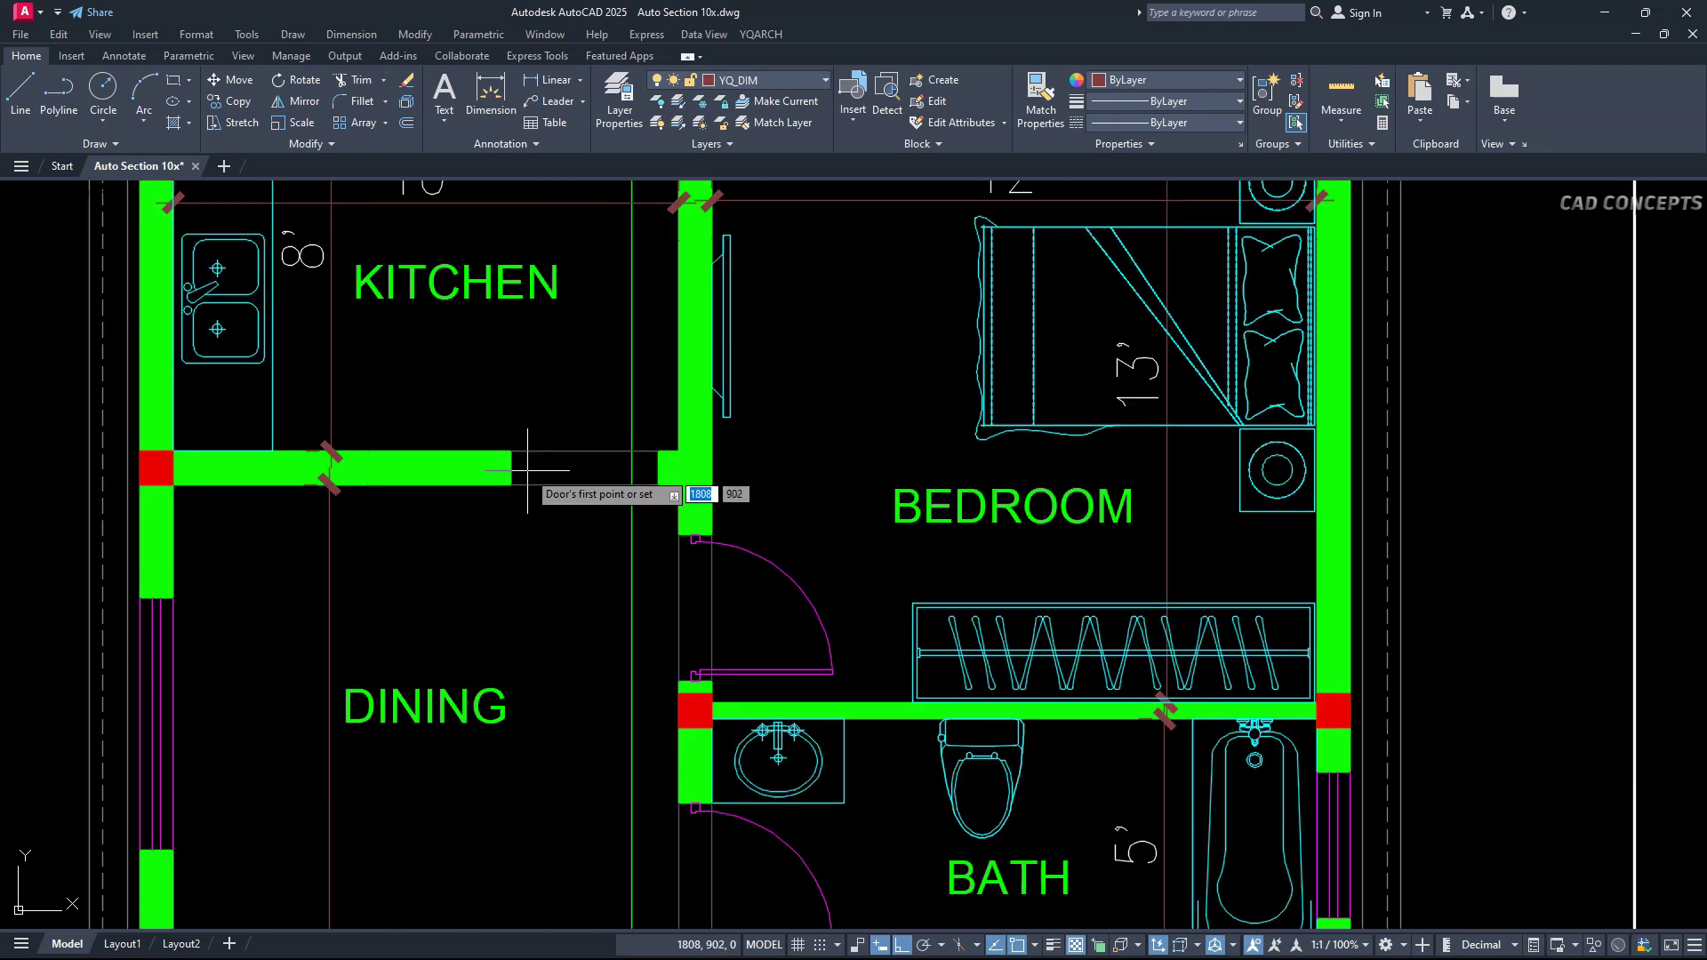
{"action": "left_click", "coordinate": [512, 469]}
{"action": "left_click", "coordinate": [655, 468]}
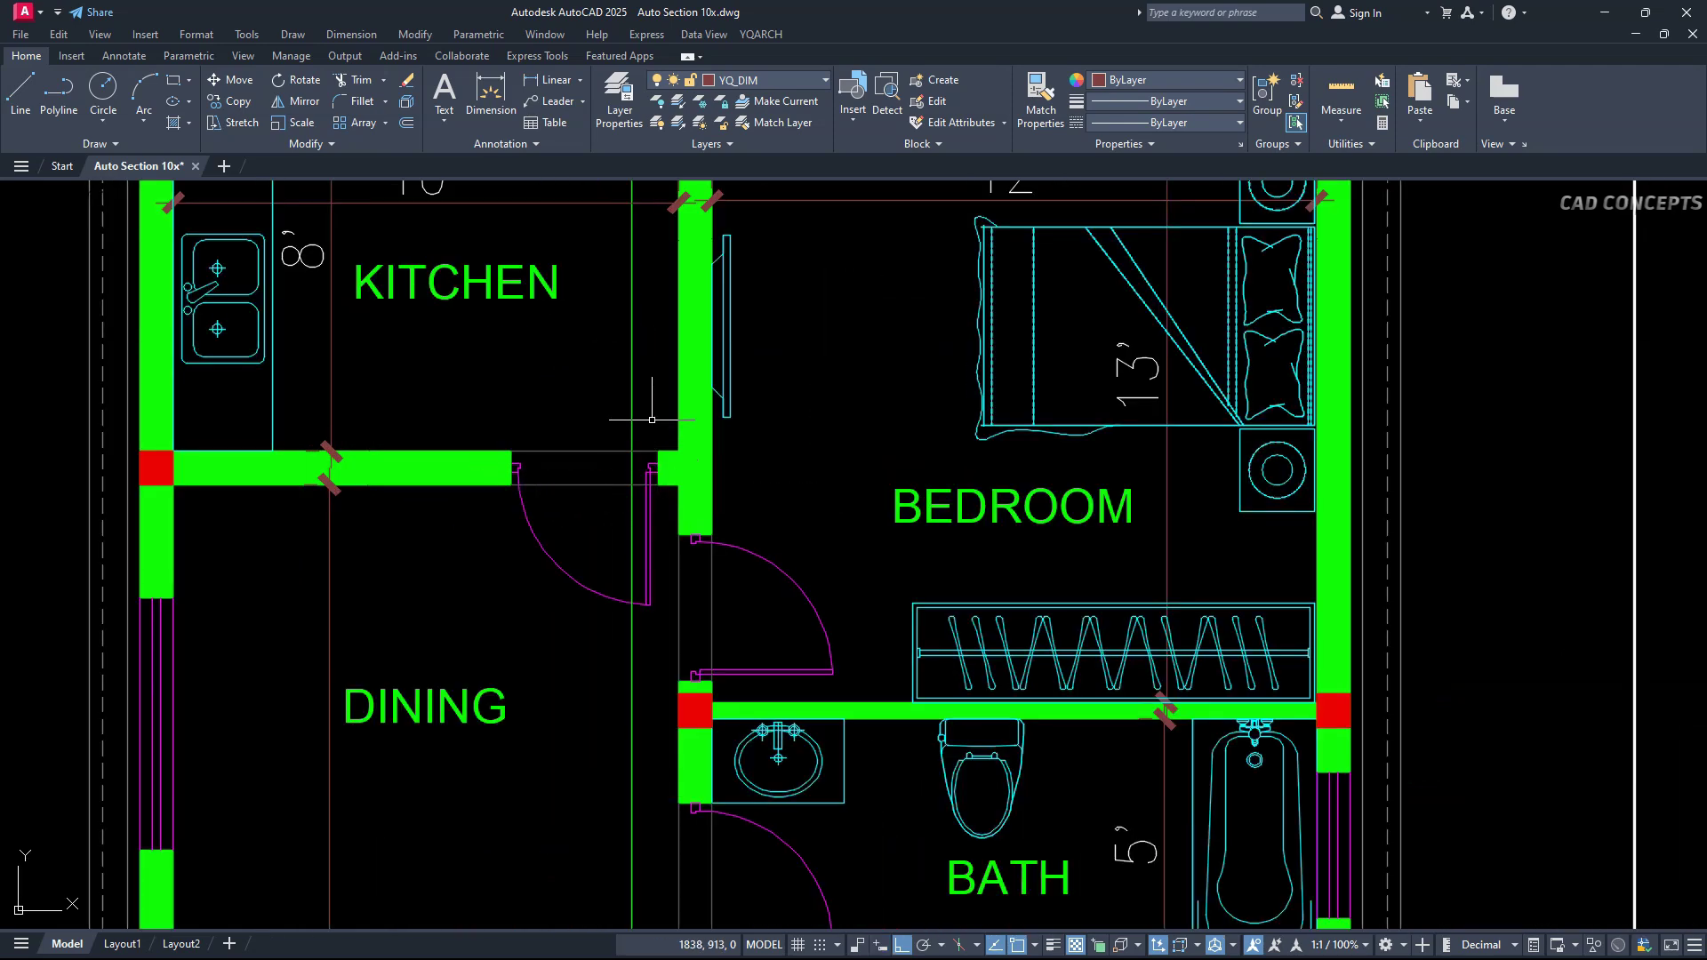
Check the distance from the plan's lower-left column to the dashed beam lines with a temporary linear dimension.
{"action": "scroll", "coordinate": [643, 554], "scroll_direction": "down", "scroll_amount": 6}
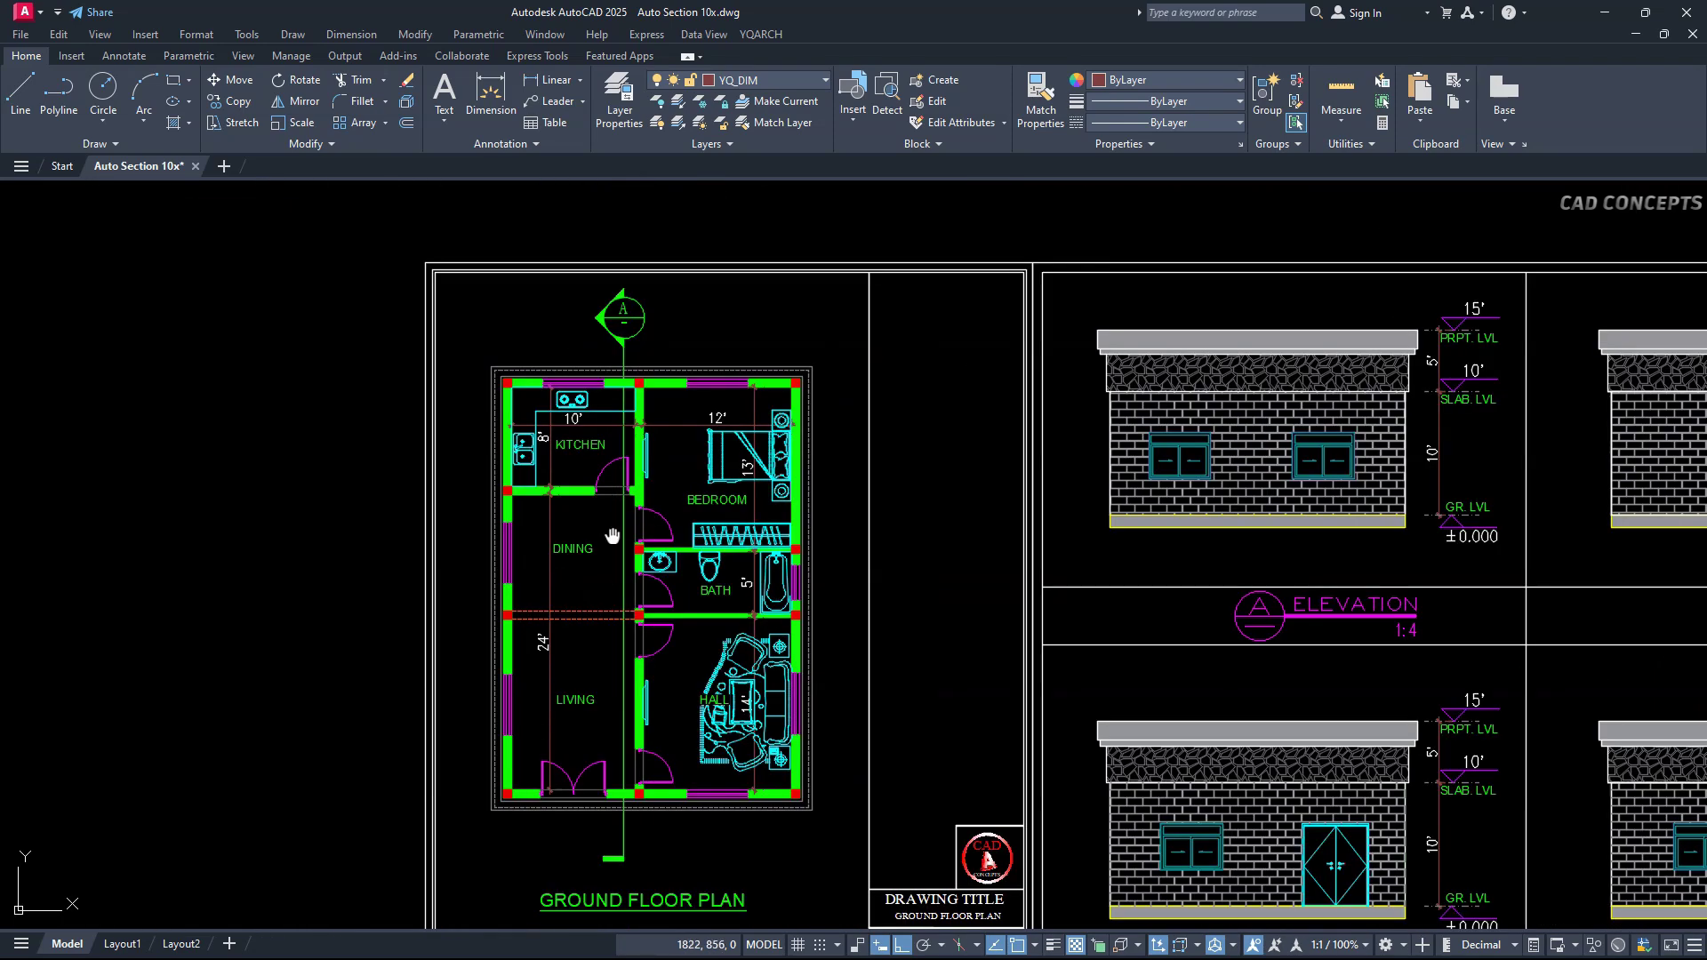
{"action": "middle_click_drag", "start_coordinate": [613, 534], "coordinate": [589, 530]}
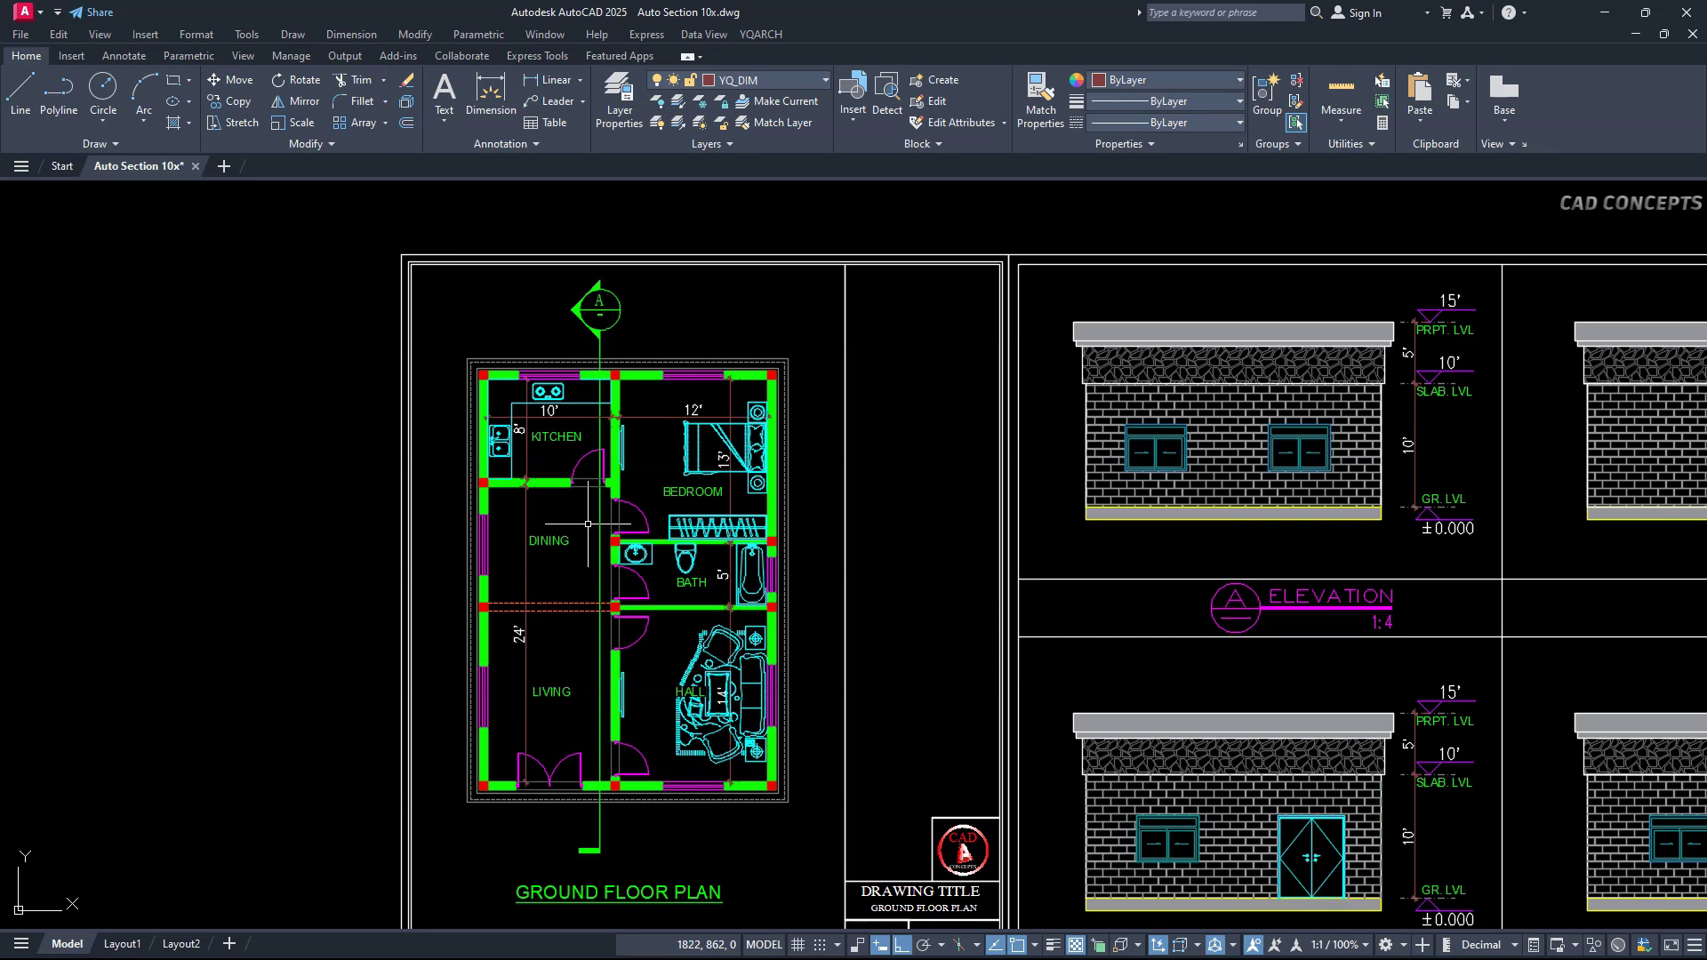
{"action": "scroll", "coordinate": [647, 784], "scroll_direction": "up", "scroll_amount": 2}
{"action": "left_click", "coordinate": [558, 607]}
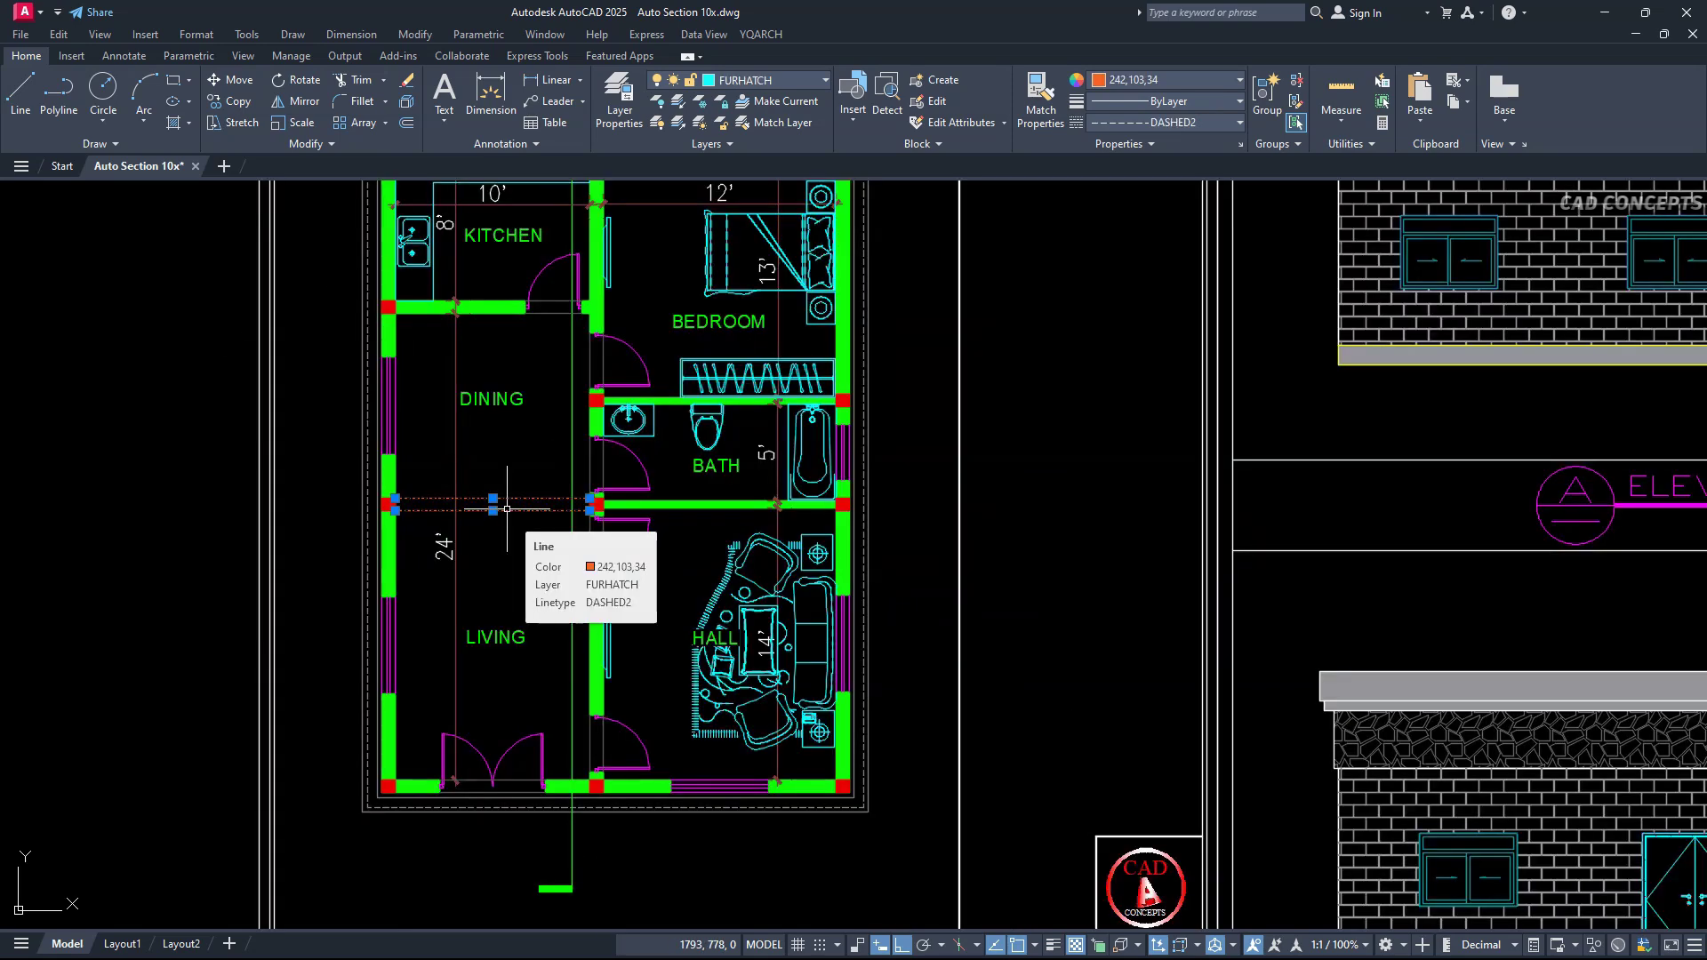
{"action": "left_click", "coordinate": [534, 79]}
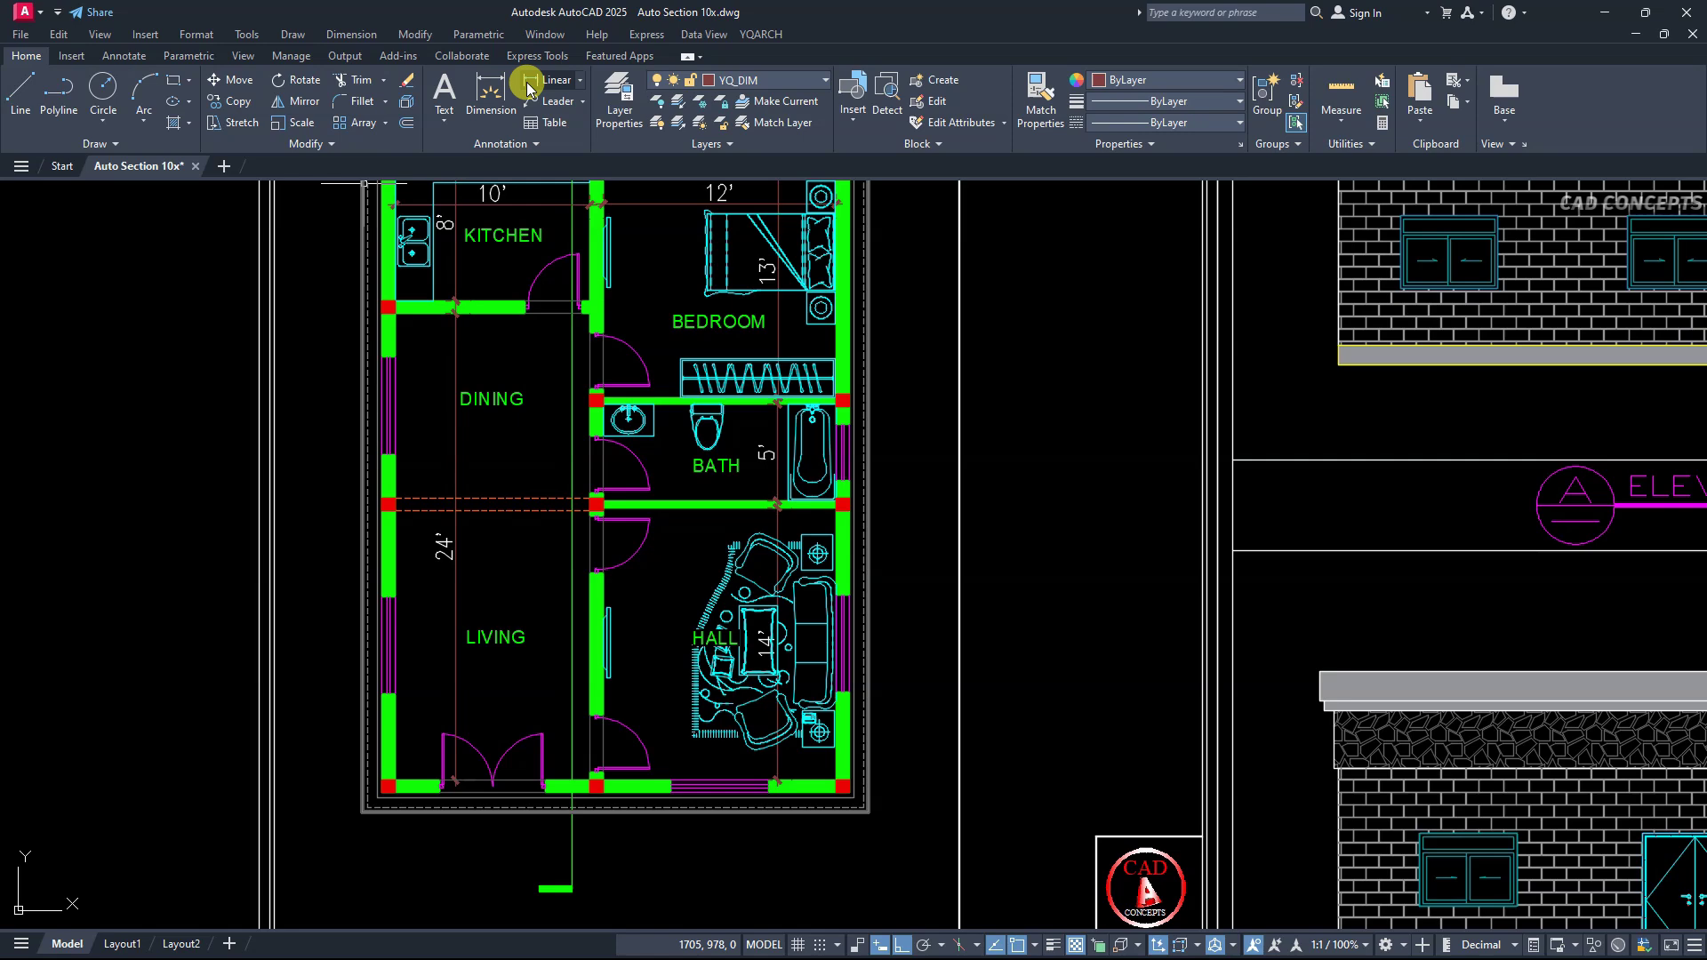
{"action": "left_click", "coordinate": [402, 786]}
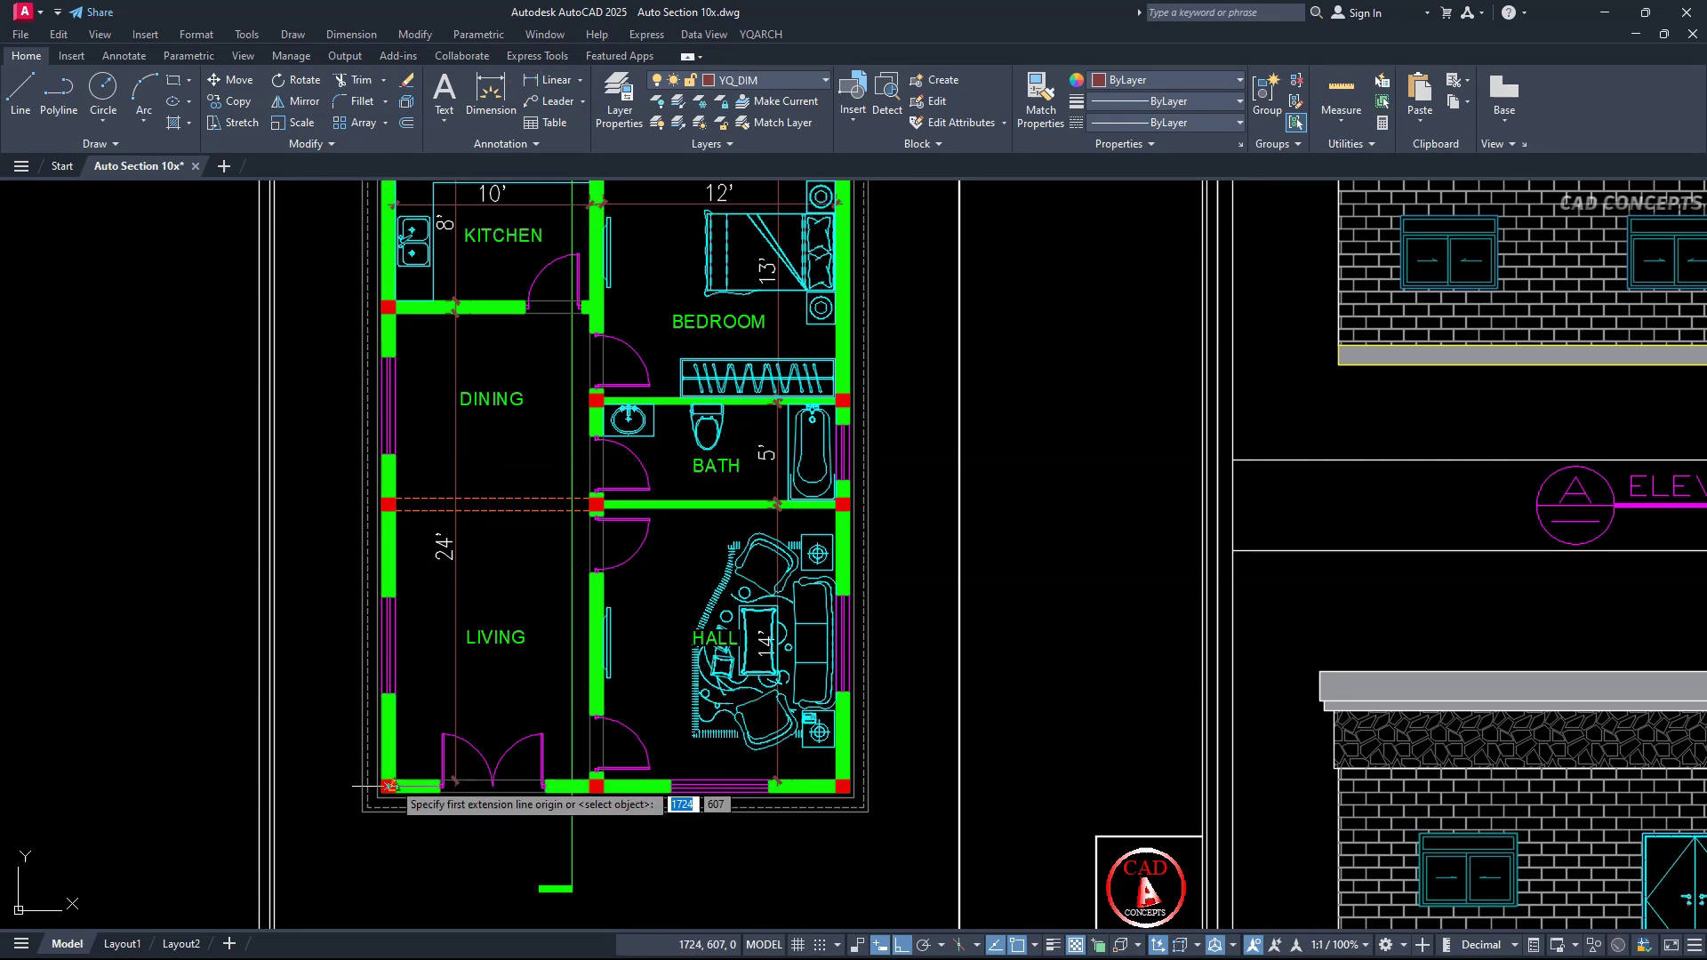
{"action": "left_click", "coordinate": [391, 508]}
{"action": "scroll", "coordinate": [411, 676], "scroll_direction": "up", "scroll_amount": 4}
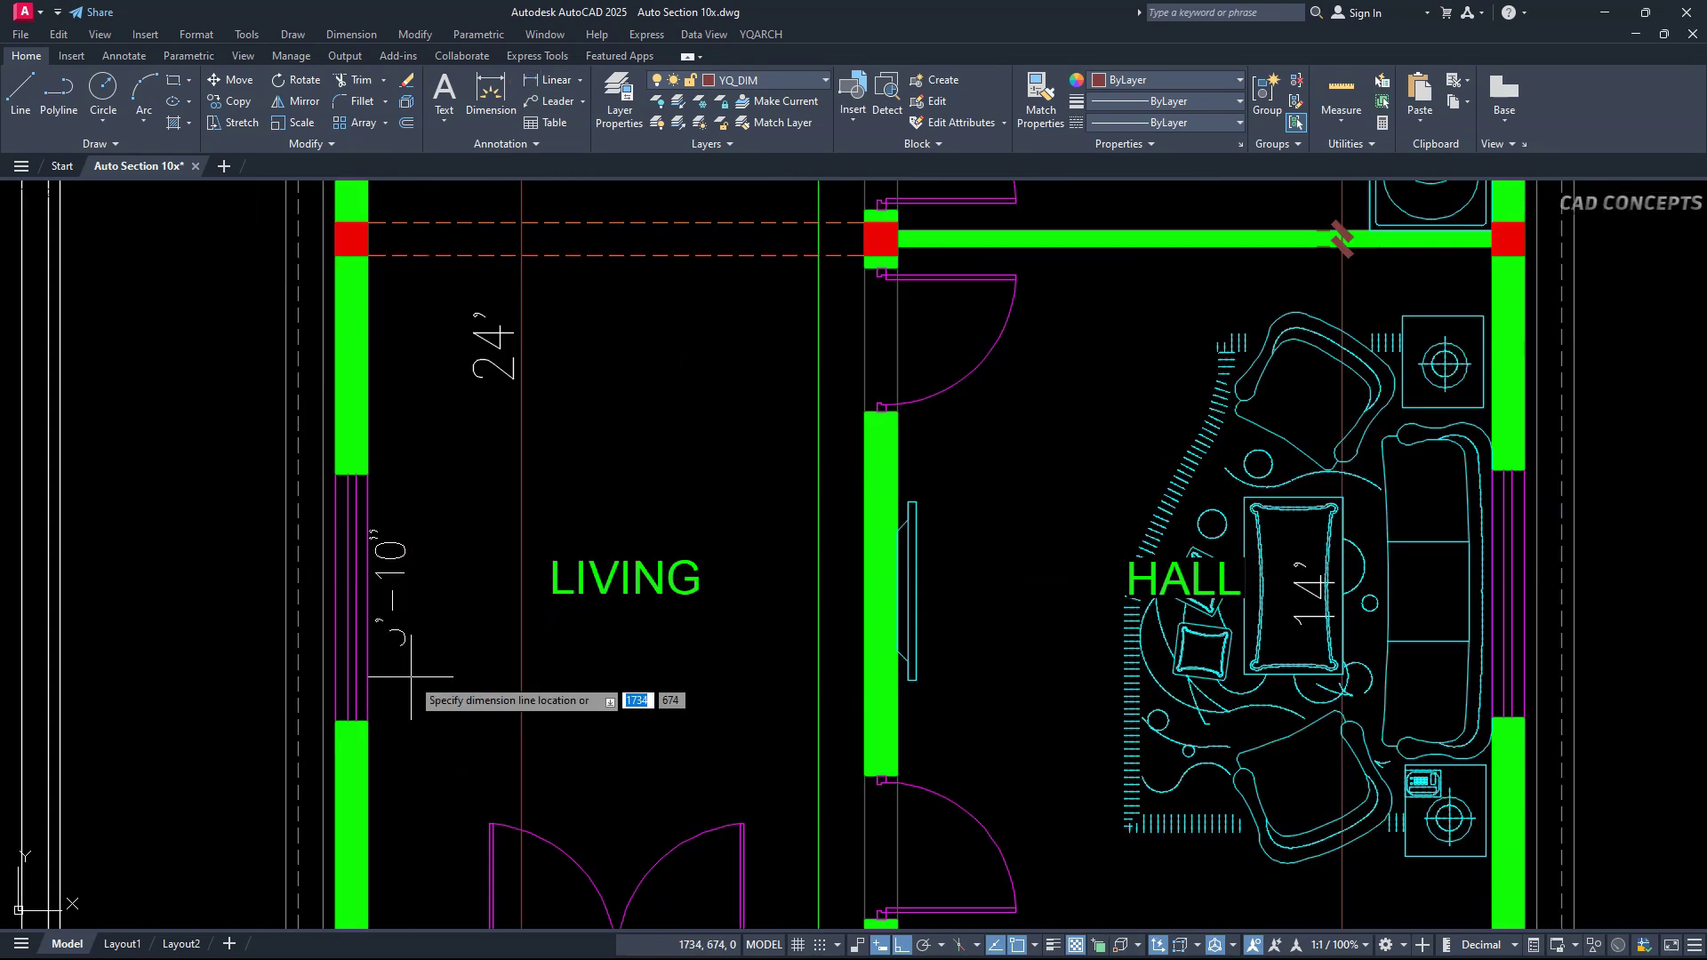
{"action": "key", "text": "Escape"}
Copy the plan's two dashed beam lines from the lower-left inner wall corner to the section's lower-left inner wall corner.
{"action": "left_click", "coordinate": [387, 222]}
{"action": "scroll", "coordinate": [411, 369], "scroll_direction": "down", "scroll_amount": 2}
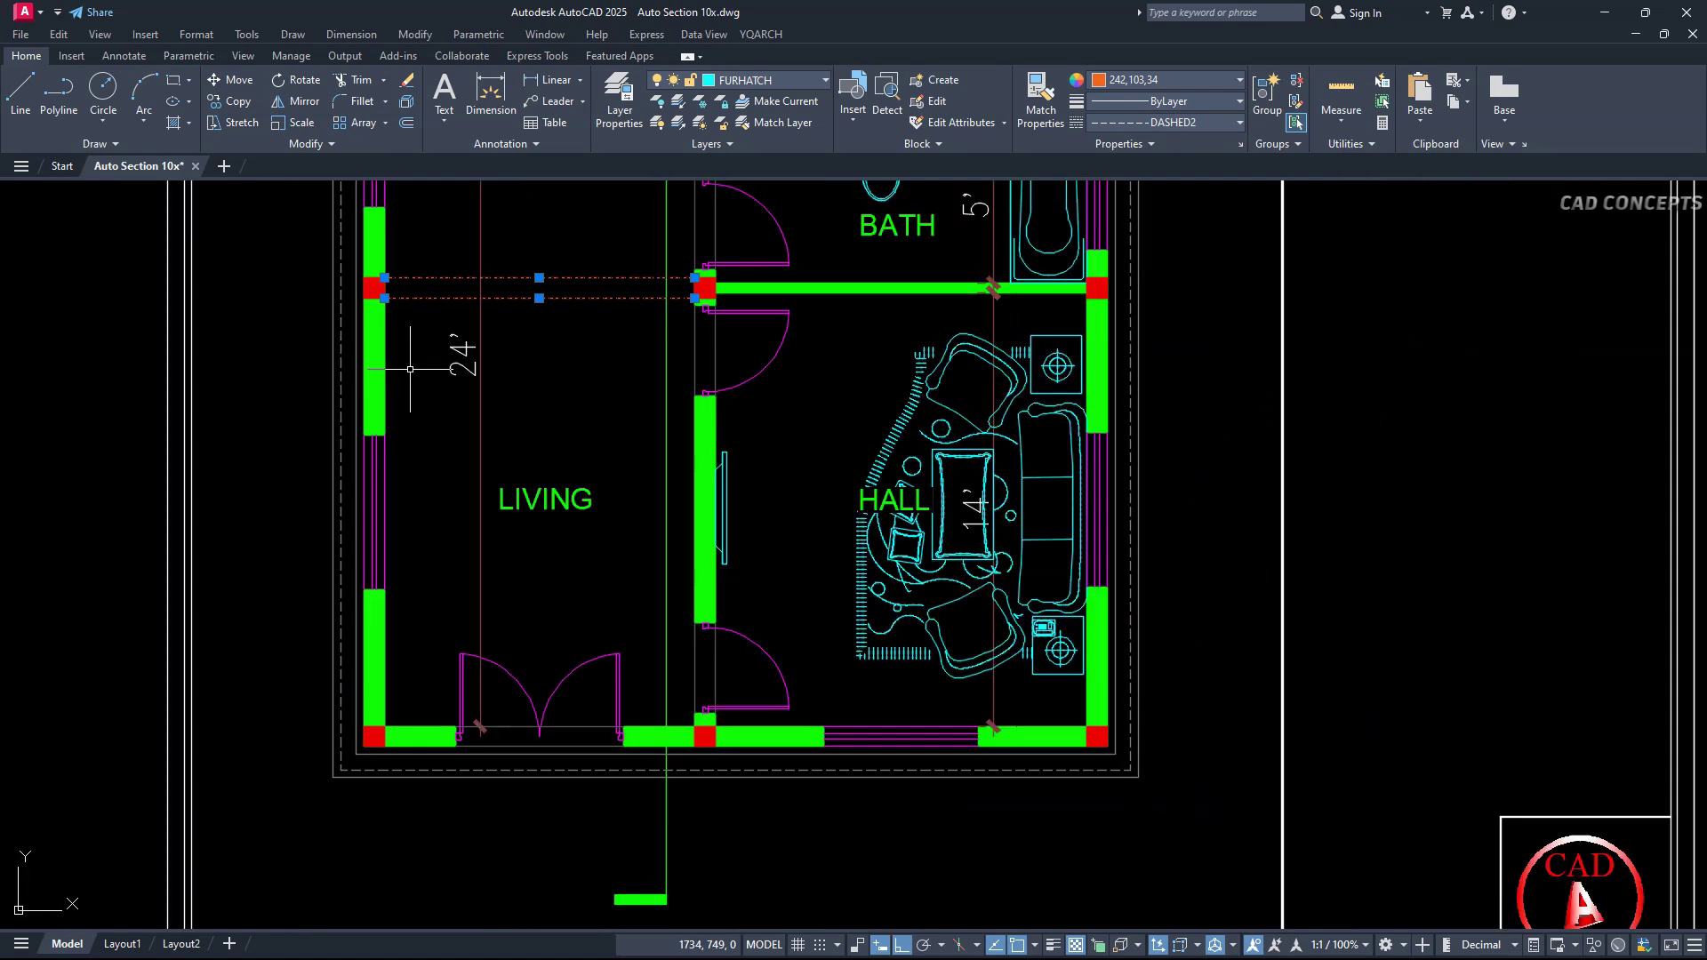
{"action": "type", "text": "co"}
{"action": "key", "text": "space"}
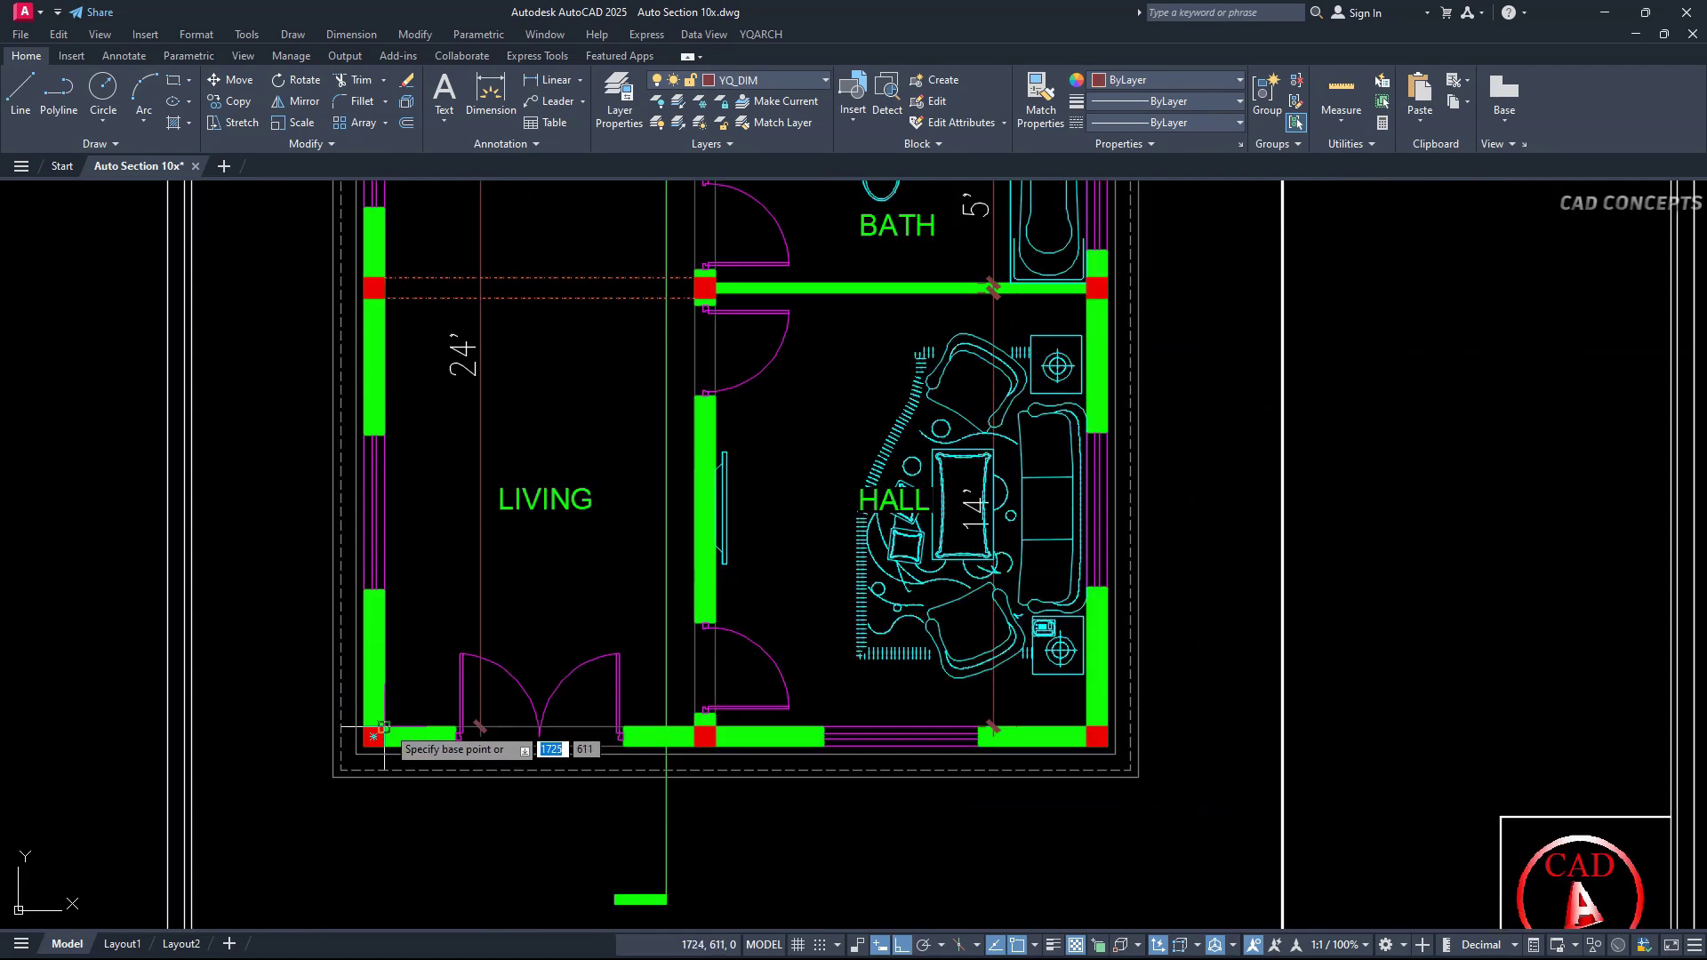
{"action": "scroll", "coordinate": [384, 727], "scroll_direction": "down", "scroll_amount": 5}
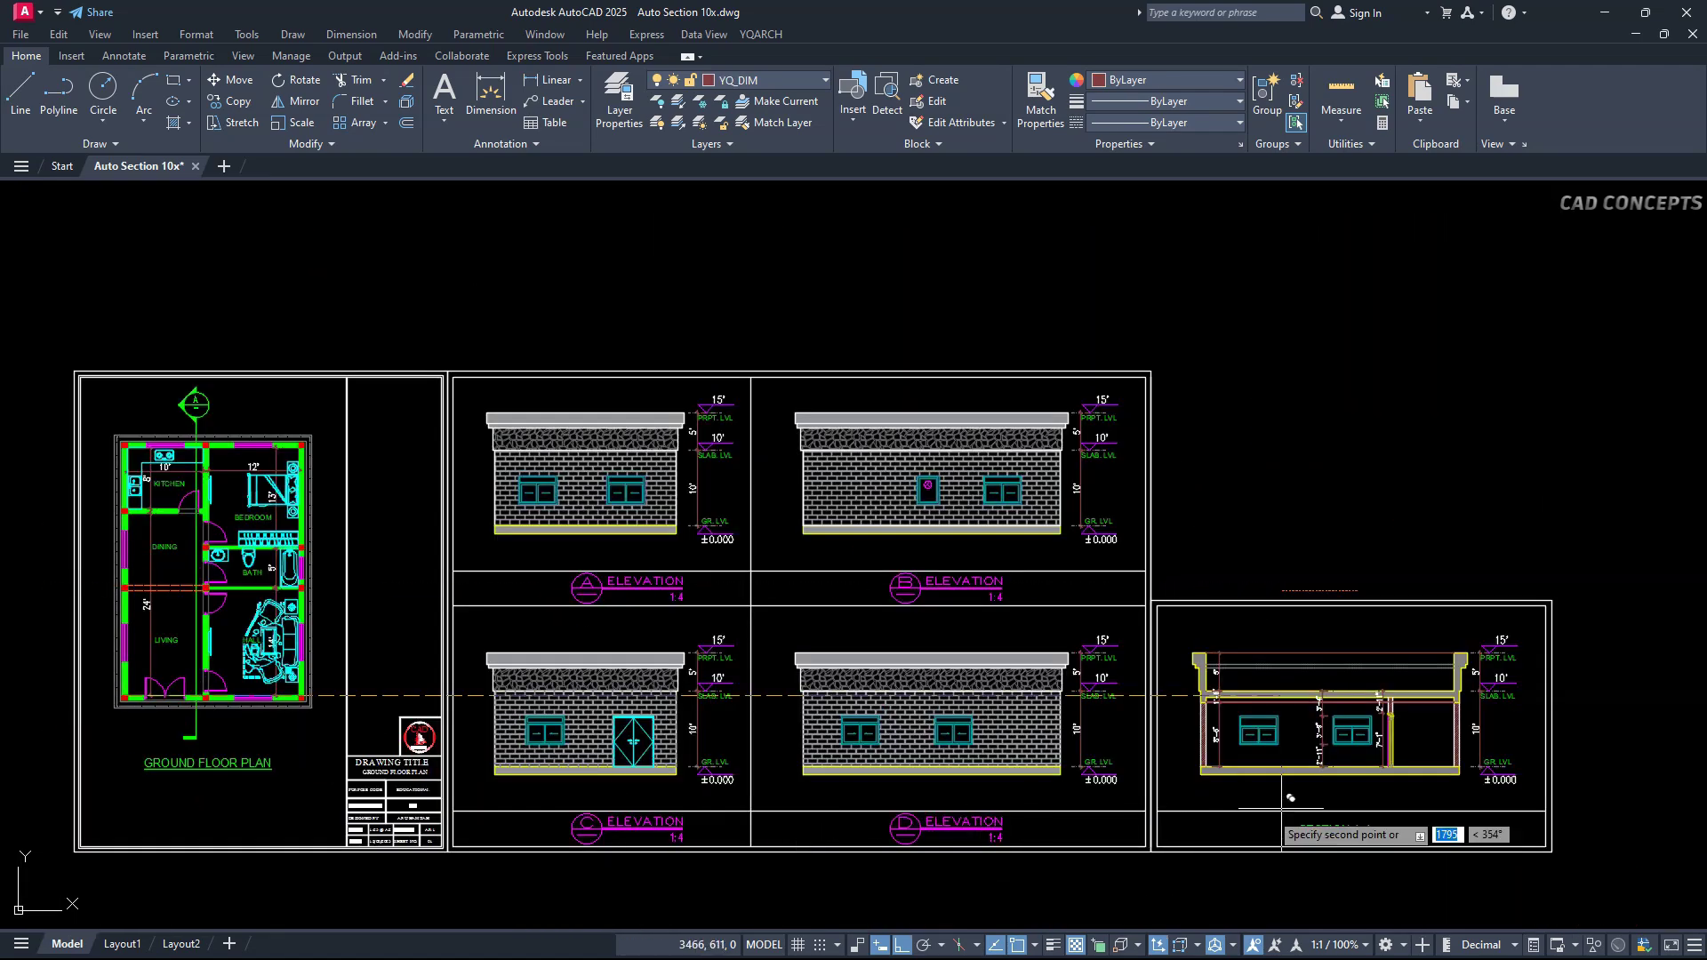
{"action": "scroll", "coordinate": [1172, 710], "scroll_direction": "up", "scroll_amount": 5}
{"action": "scroll", "coordinate": [1130, 690], "scroll_direction": "up", "scroll_amount": 4}
{"action": "left_click", "coordinate": [698, 567]}
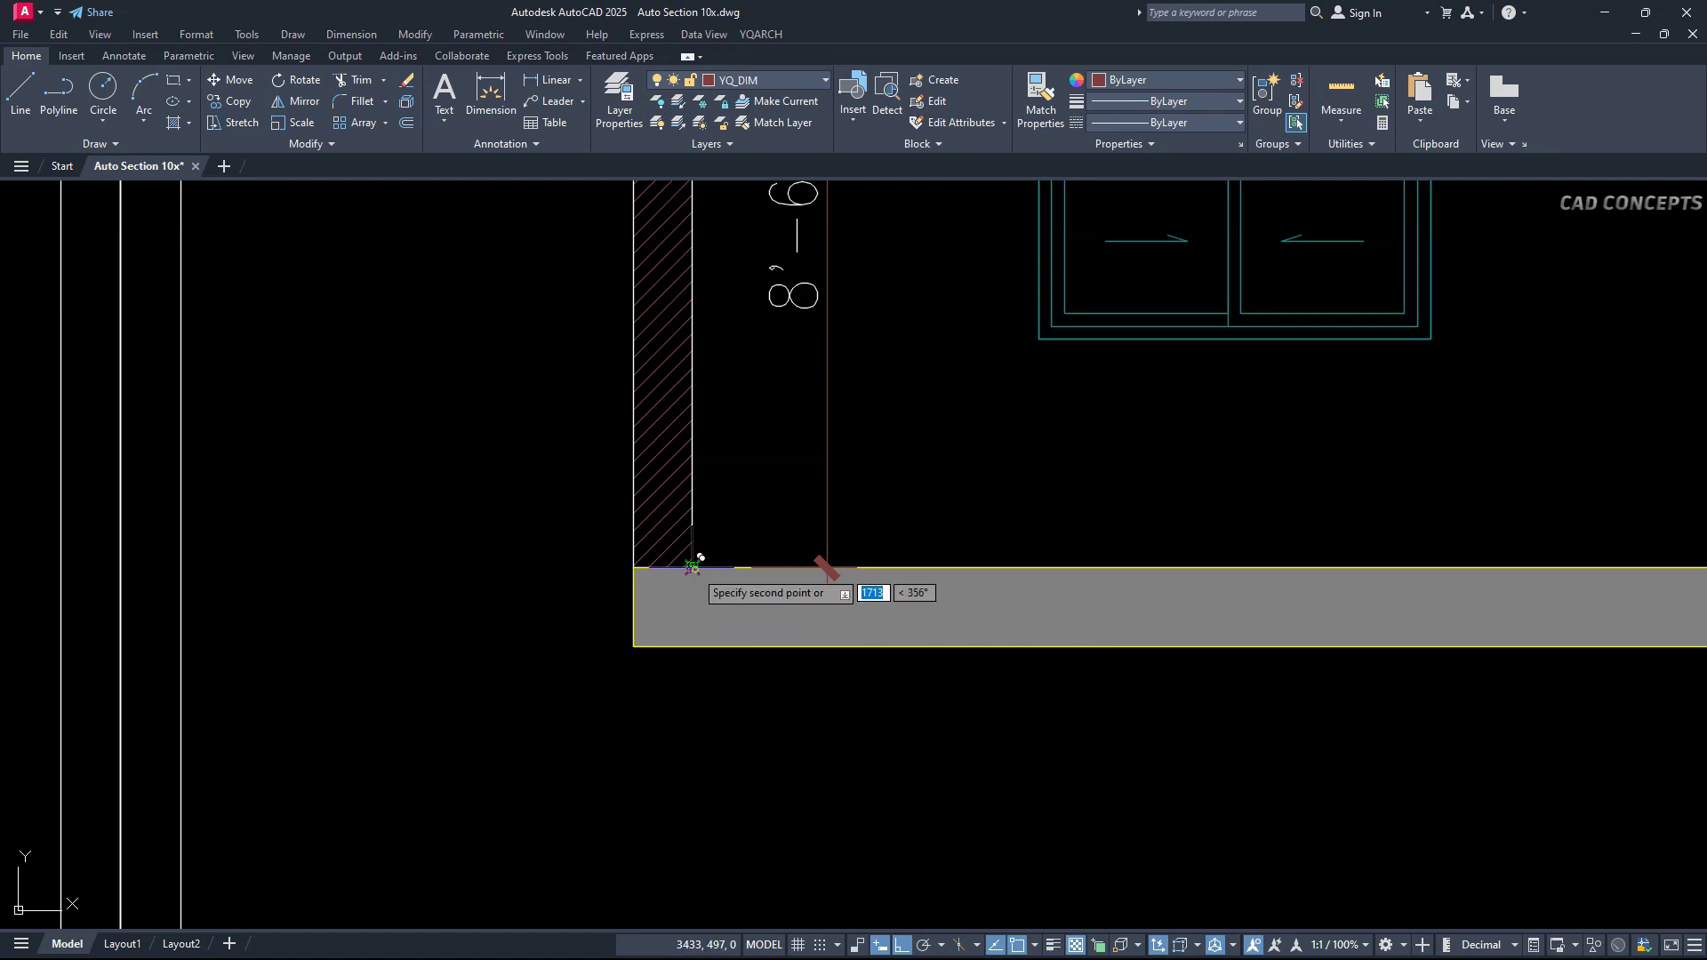
Rotate the copied dashed lines 90 degrees clockwise about the section's inner wall corner and move them up to the slab's underside.
{"action": "scroll", "coordinate": [565, 709], "scroll_direction": "down", "scroll_amount": 6}
{"action": "left_click", "coordinate": [813, 376]}
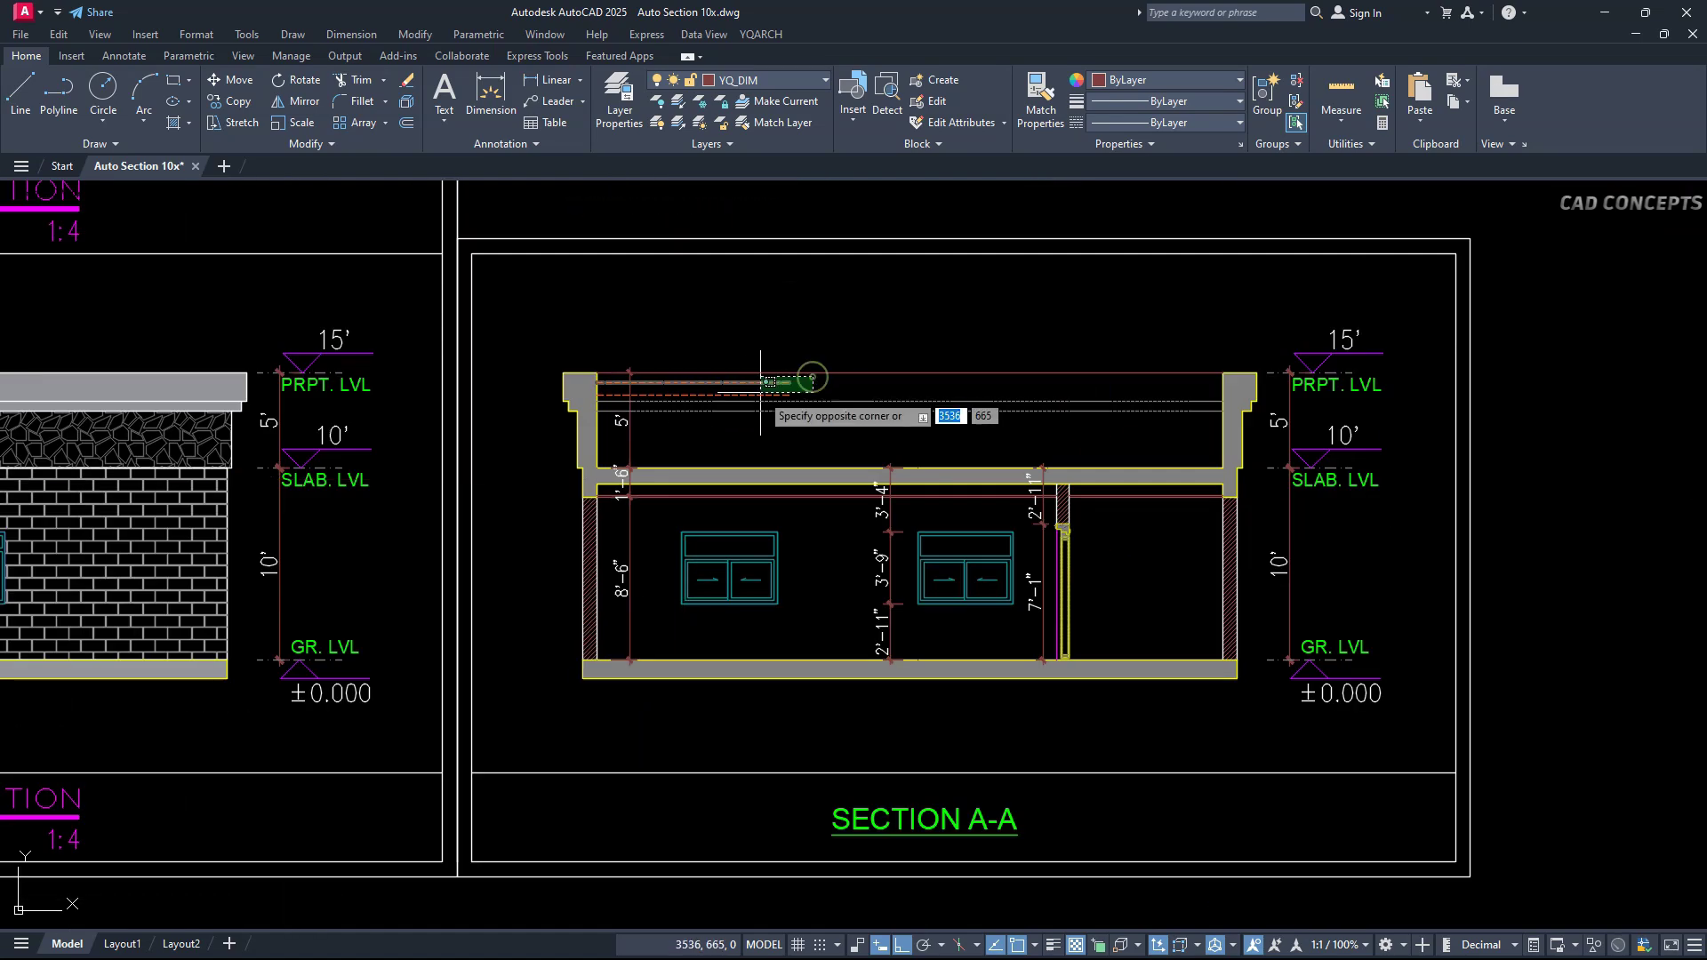
{"action": "left_click", "coordinate": [751, 394]}
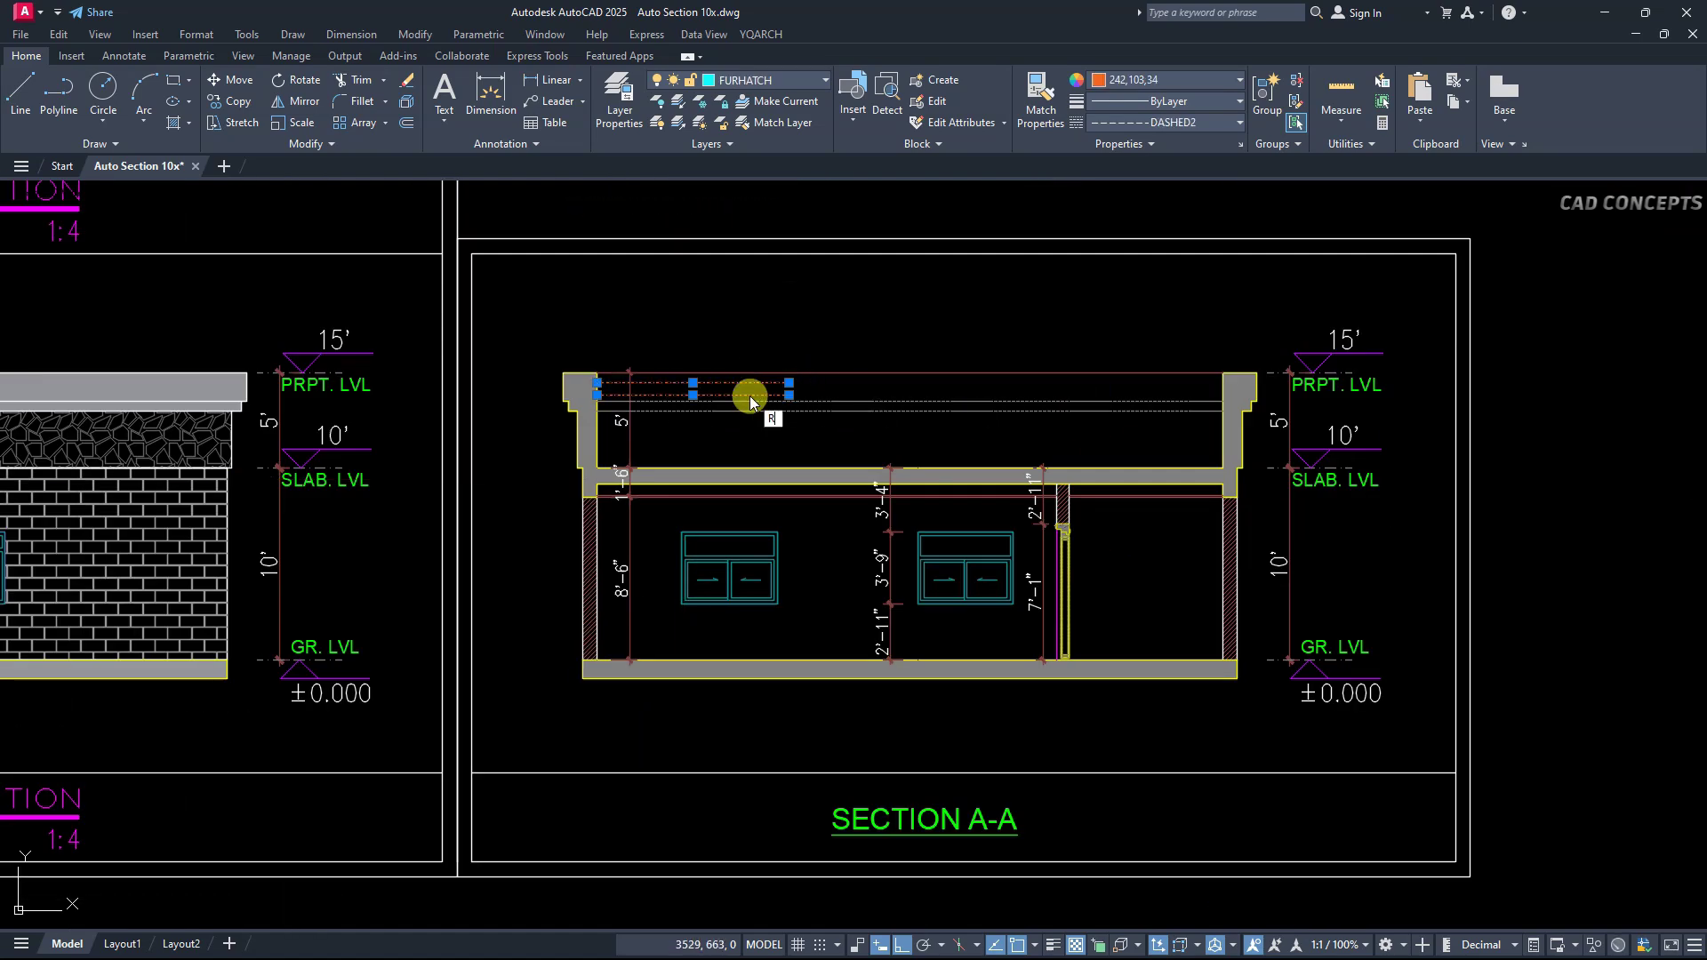
{"action": "left_click", "coordinate": [597, 661]}
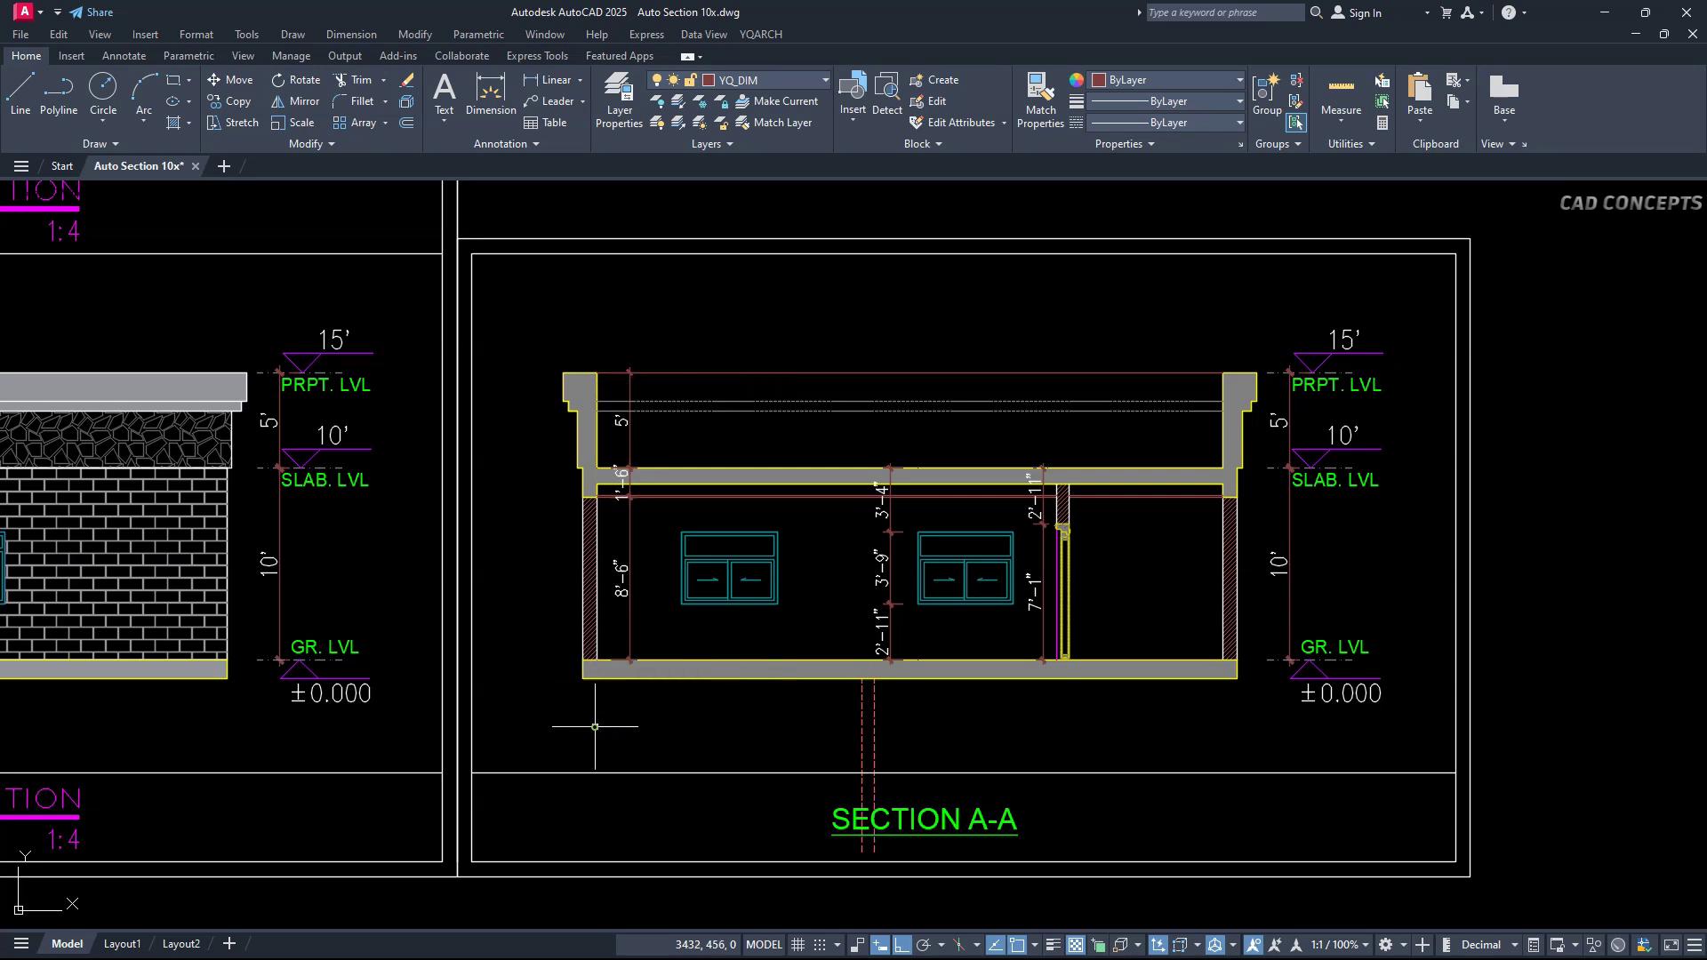
{"action": "scroll", "coordinate": [869, 529], "scroll_direction": "up", "scroll_amount": 6}
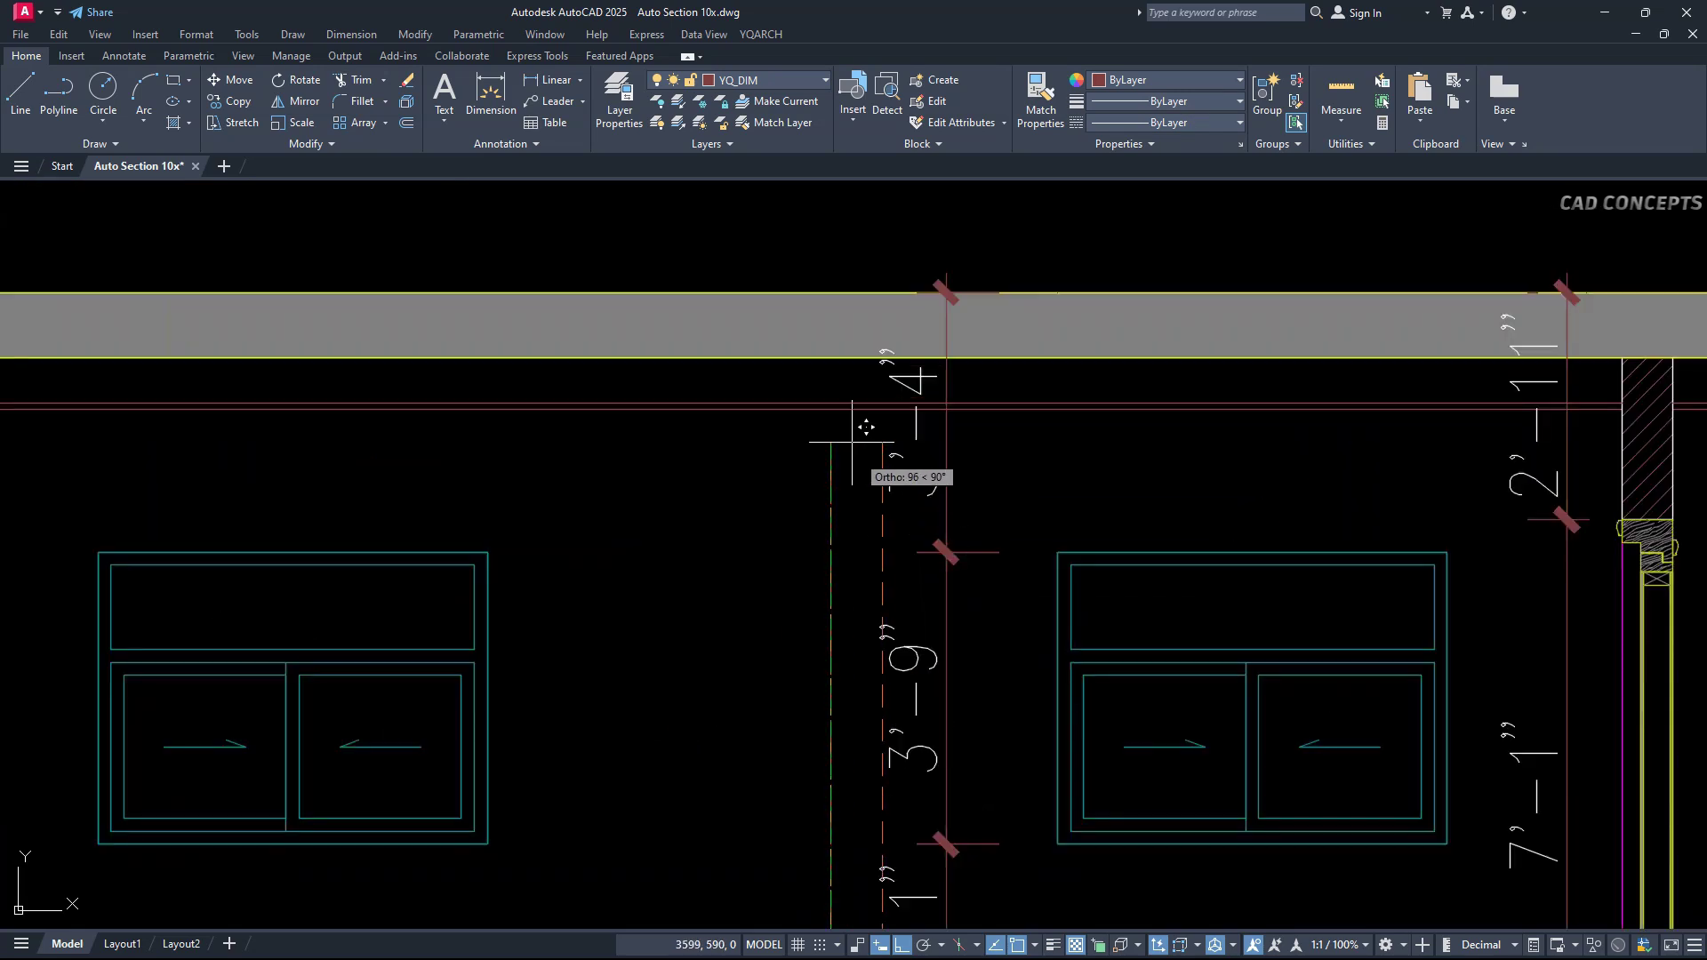
{"action": "left_click", "coordinate": [830, 358]}
{"action": "scroll", "coordinate": [685, 388], "scroll_direction": "down", "scroll_amount": 4}
Move the vertical window dimension chain in the section horizontally away from the dashed beam lines, toward the right window.
{"action": "left_click", "coordinate": [798, 437]}
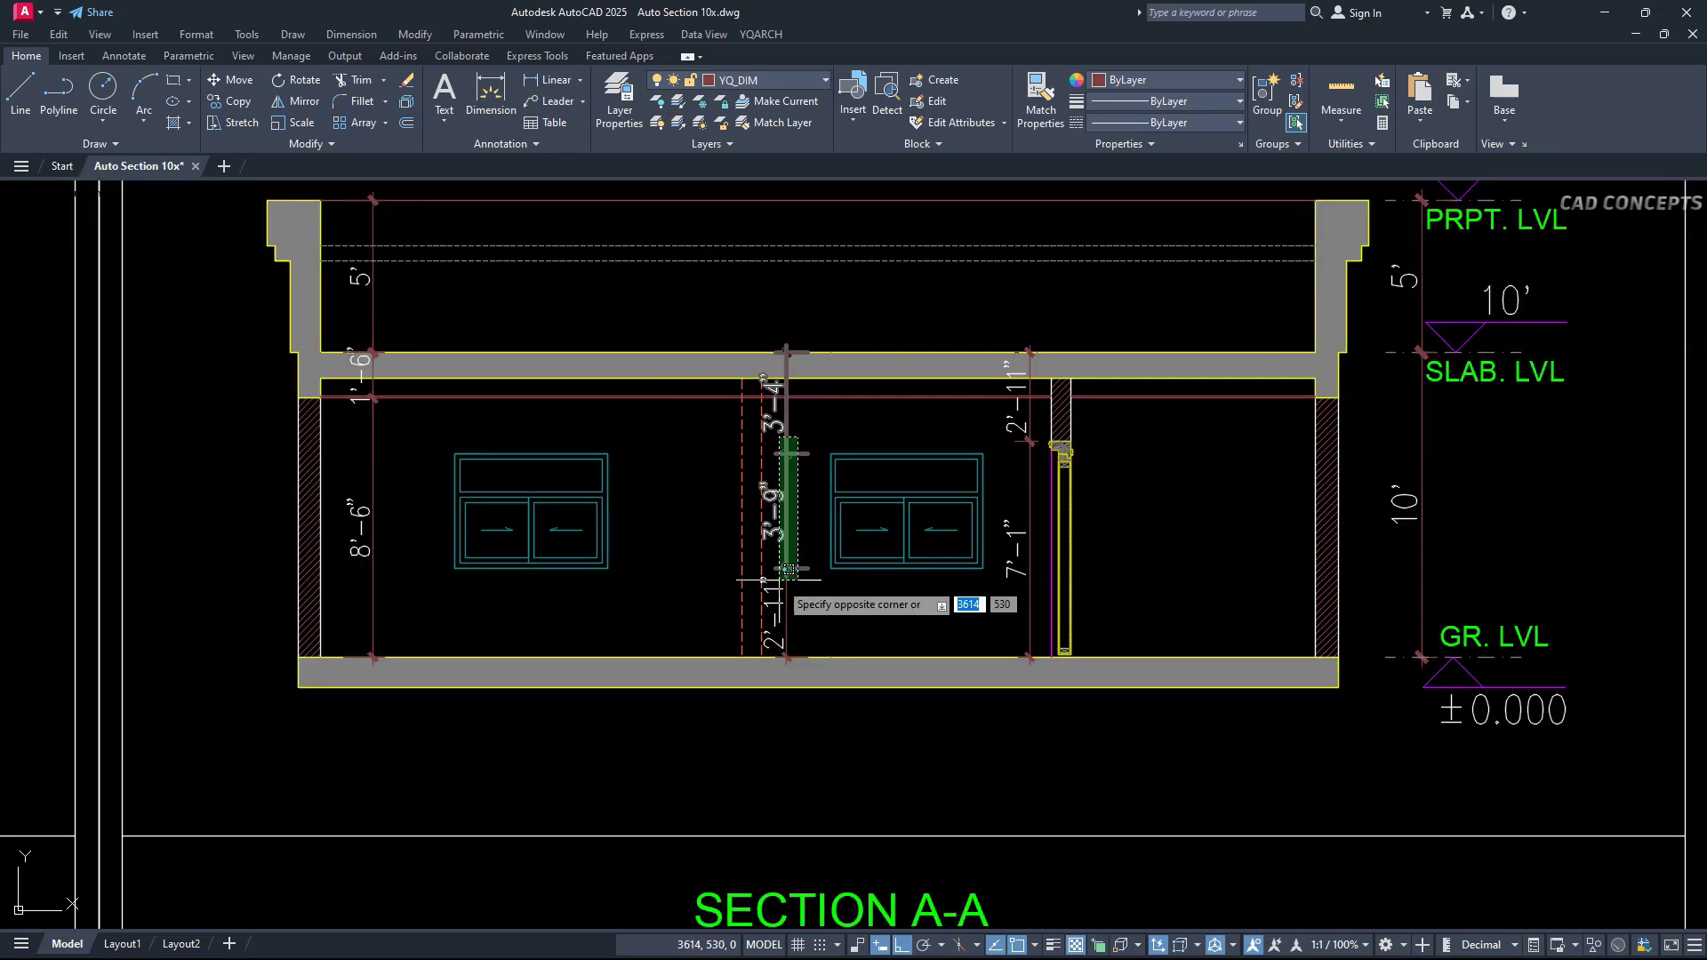
{"action": "left_click", "coordinate": [779, 580]}
{"action": "key", "text": "m"}
{"action": "key", "text": "space"}
{"action": "left_click", "coordinate": [803, 743]}
{"action": "left_click", "coordinate": [823, 744]}
{"action": "left_click", "coordinate": [761, 646]}
{"action": "left_click", "coordinate": [742, 647]}
{"action": "left_click", "coordinate": [742, 657]}
{"action": "key", "text": "Escape"}
{"action": "key", "text": "Escape"}
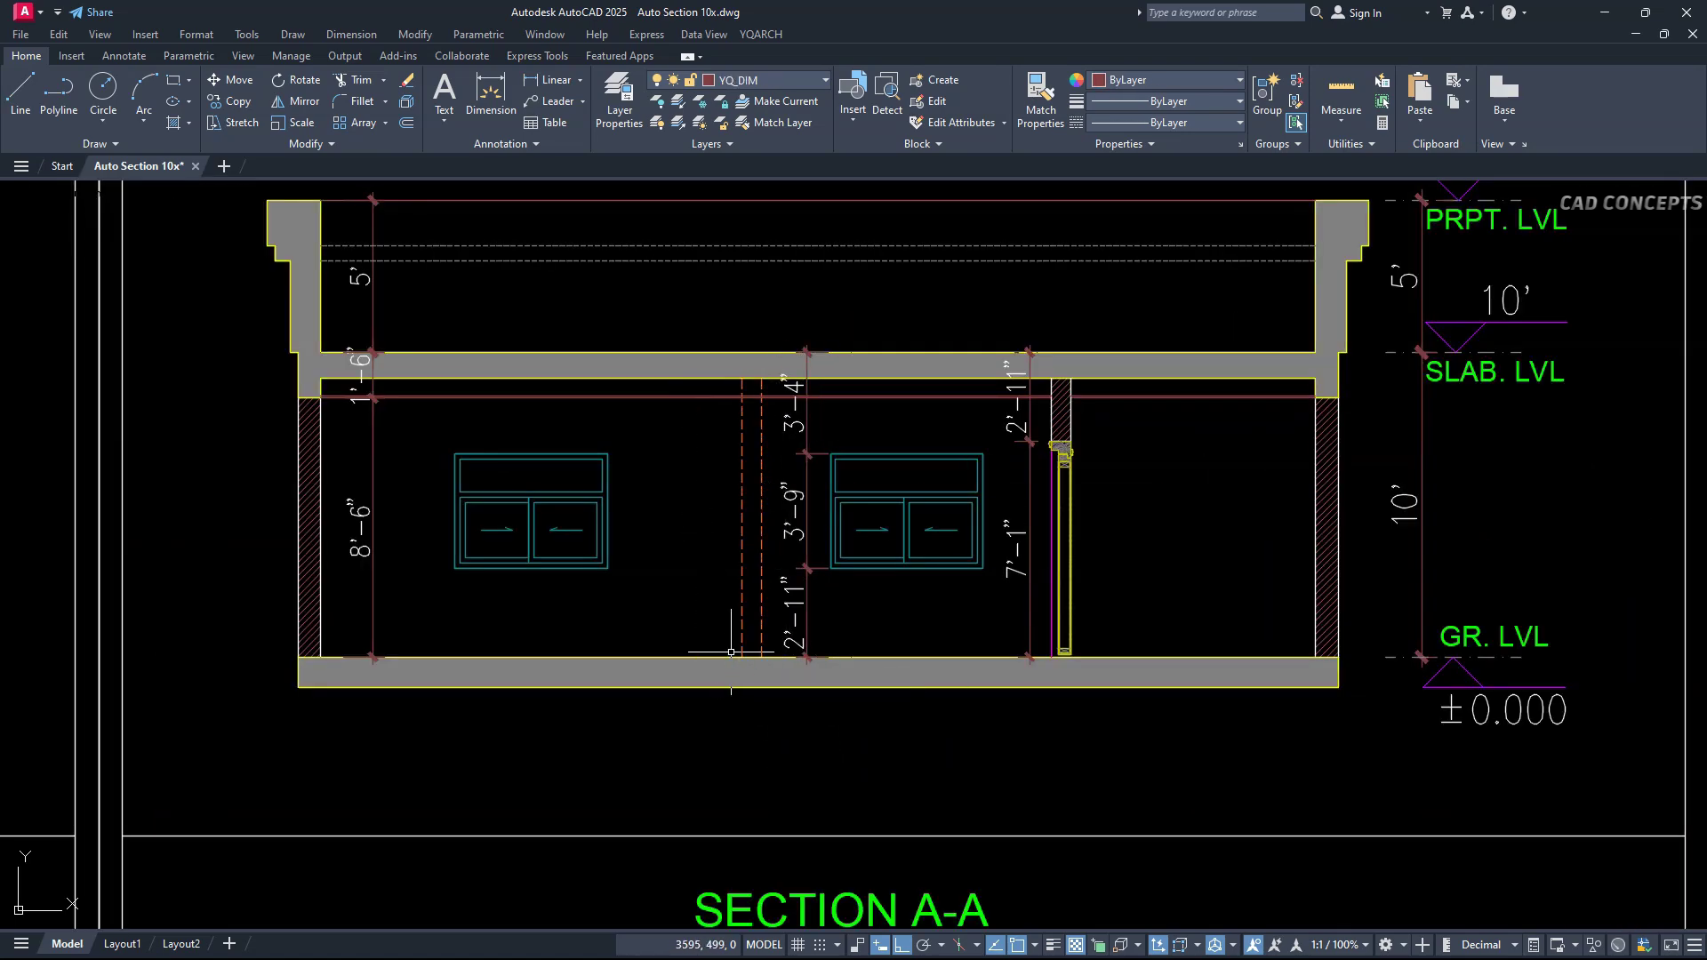
Break the two dashed lines in the section at the short horizontal line level with the door head.
{"action": "scroll", "coordinate": [960, 418], "scroll_direction": "up", "scroll_amount": 4}
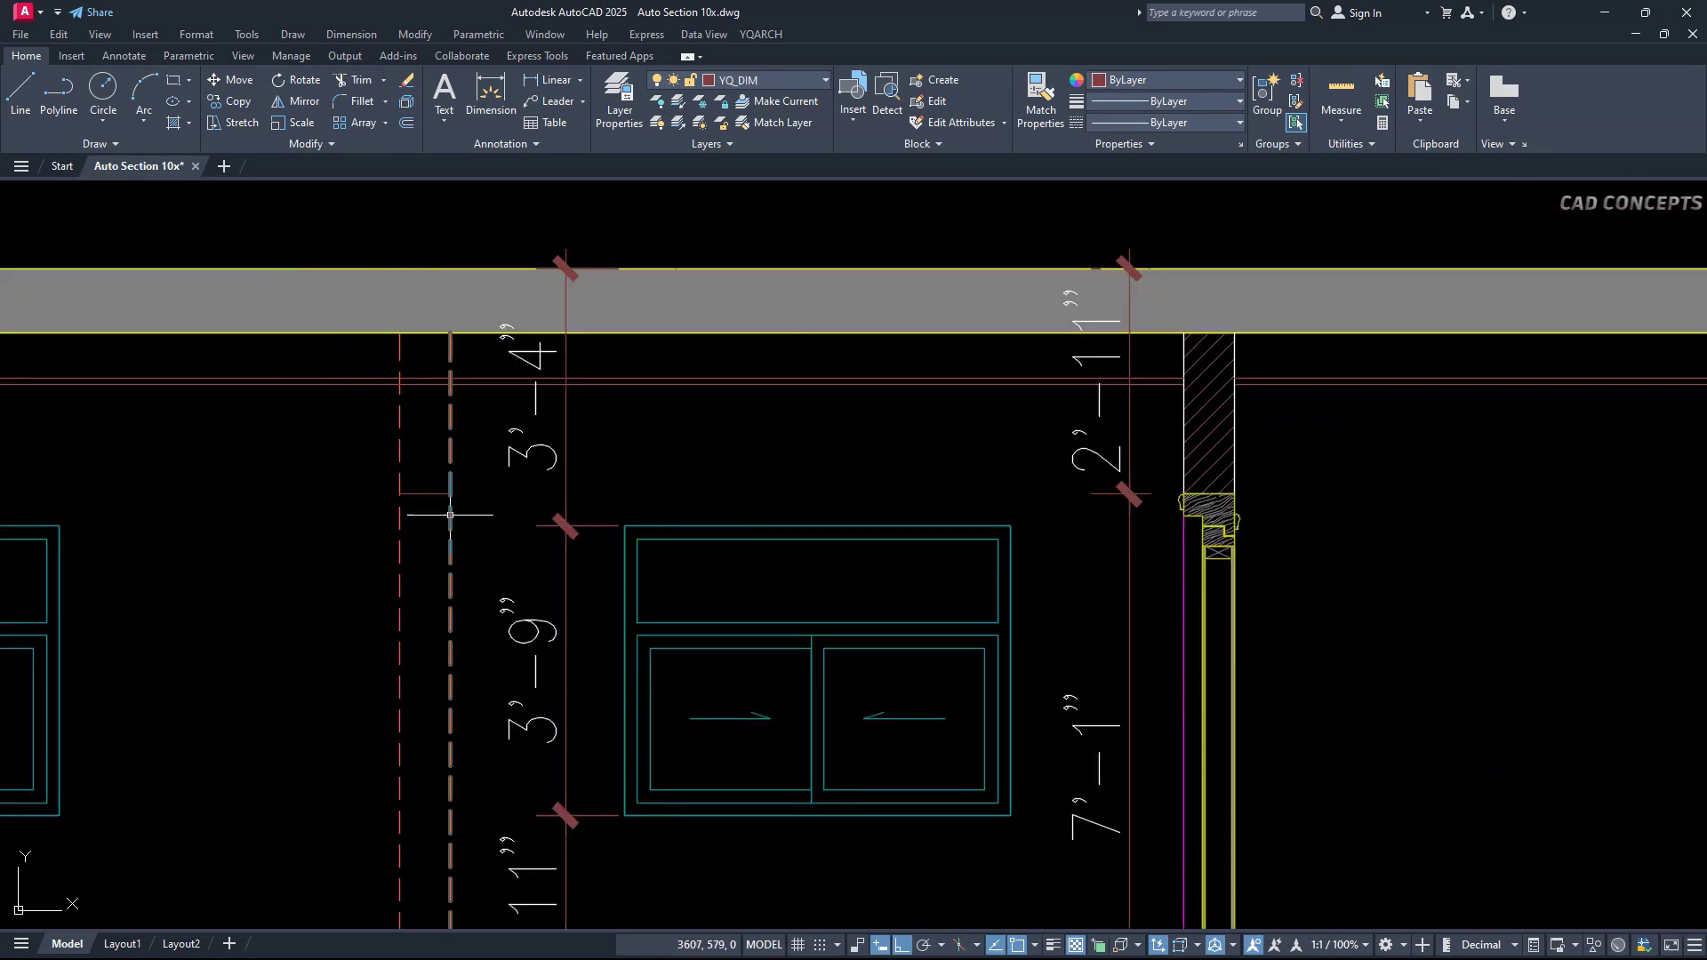
{"action": "type", "text": "br"}
{"action": "key", "text": "space"}
Match the beam's upper side lines and bottom edge to the wall line above the section's door.
{"action": "type", "text": "ma"}
{"action": "scroll", "coordinate": [532, 463], "scroll_direction": "down", "scroll_amount": 2}
{"action": "left_click", "coordinate": [939, 442]}
{"action": "left_click", "coordinate": [495, 480]}
{"action": "left_click", "coordinate": [394, 503]}
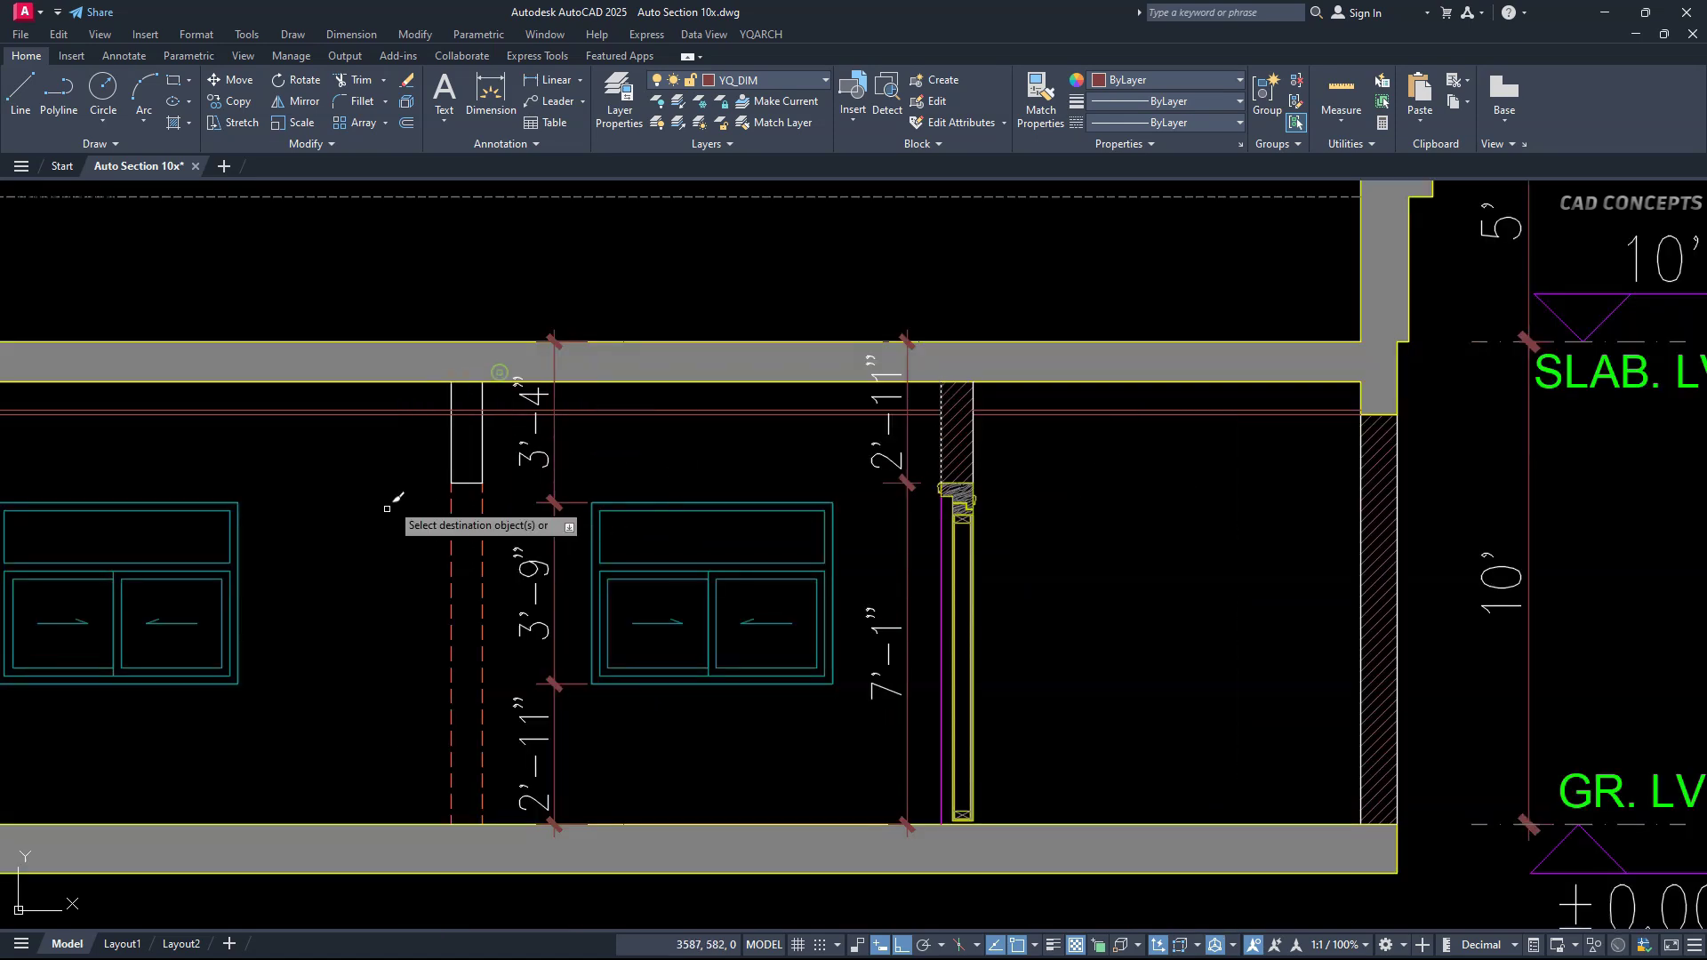
{"action": "key", "text": "space"}
{"action": "scroll", "coordinate": [449, 508], "scroll_direction": "up", "scroll_amount": 2}
{"action": "left_click", "coordinate": [466, 473]}
{"action": "type", "text": "l"}
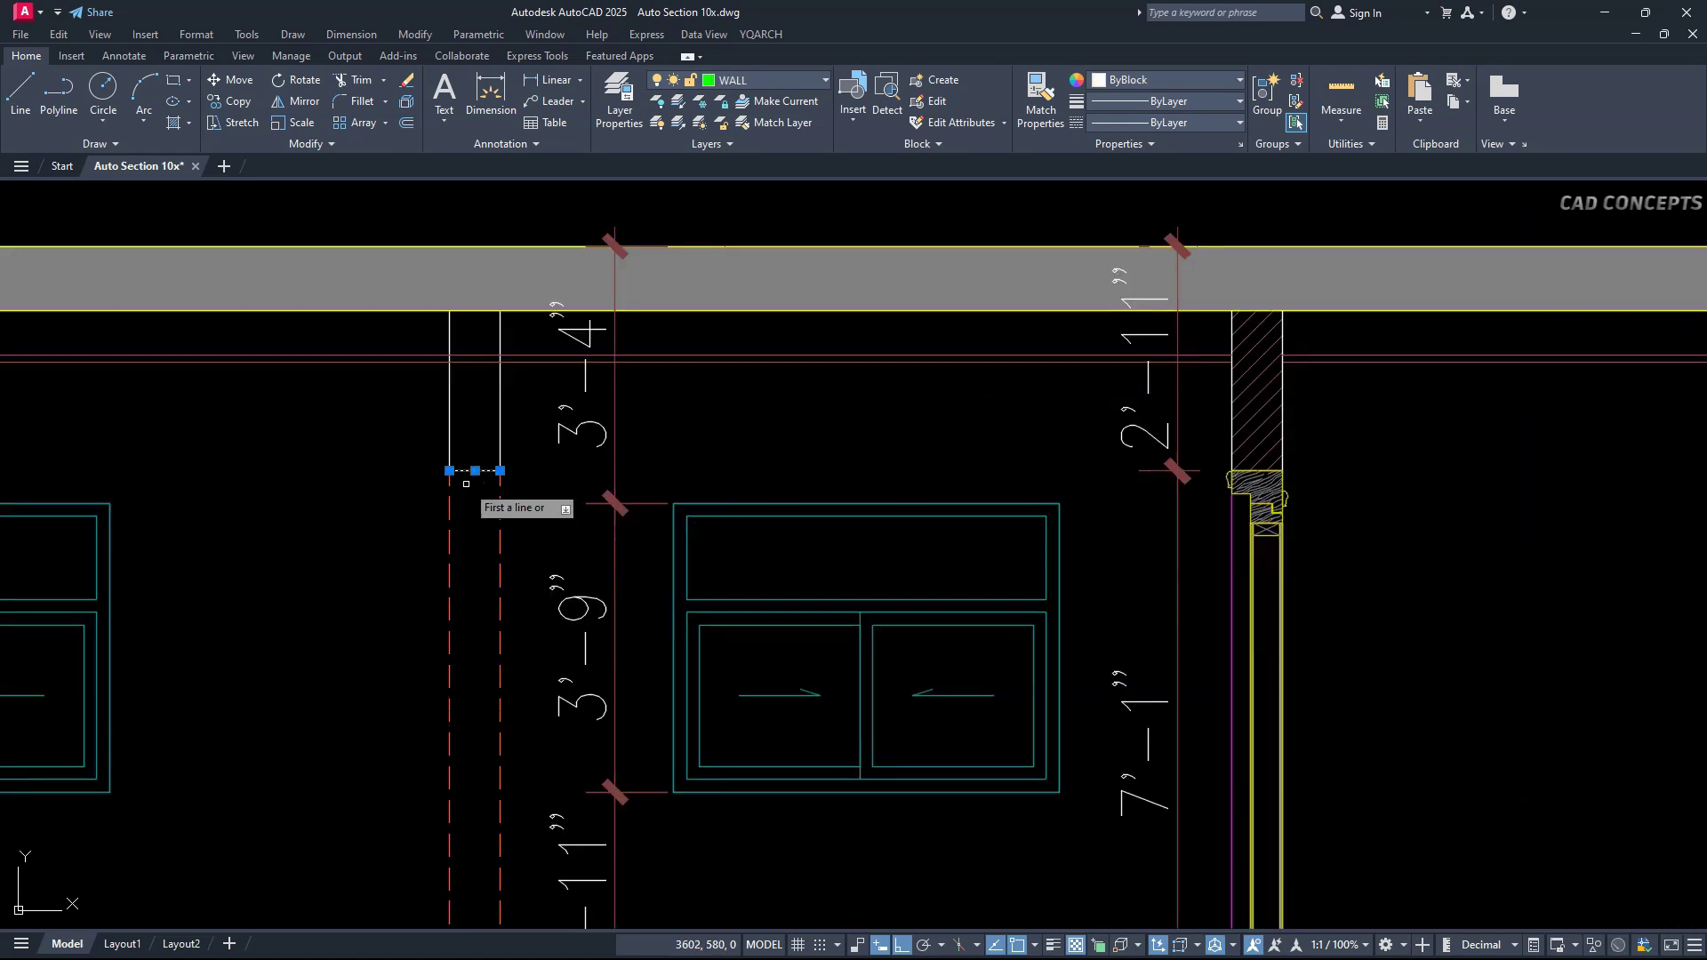
{"action": "key", "text": "Escape"}
{"action": "type", "text": "l"}
{"action": "left_click", "coordinate": [482, 434]}
{"action": "key", "text": "Escape"}
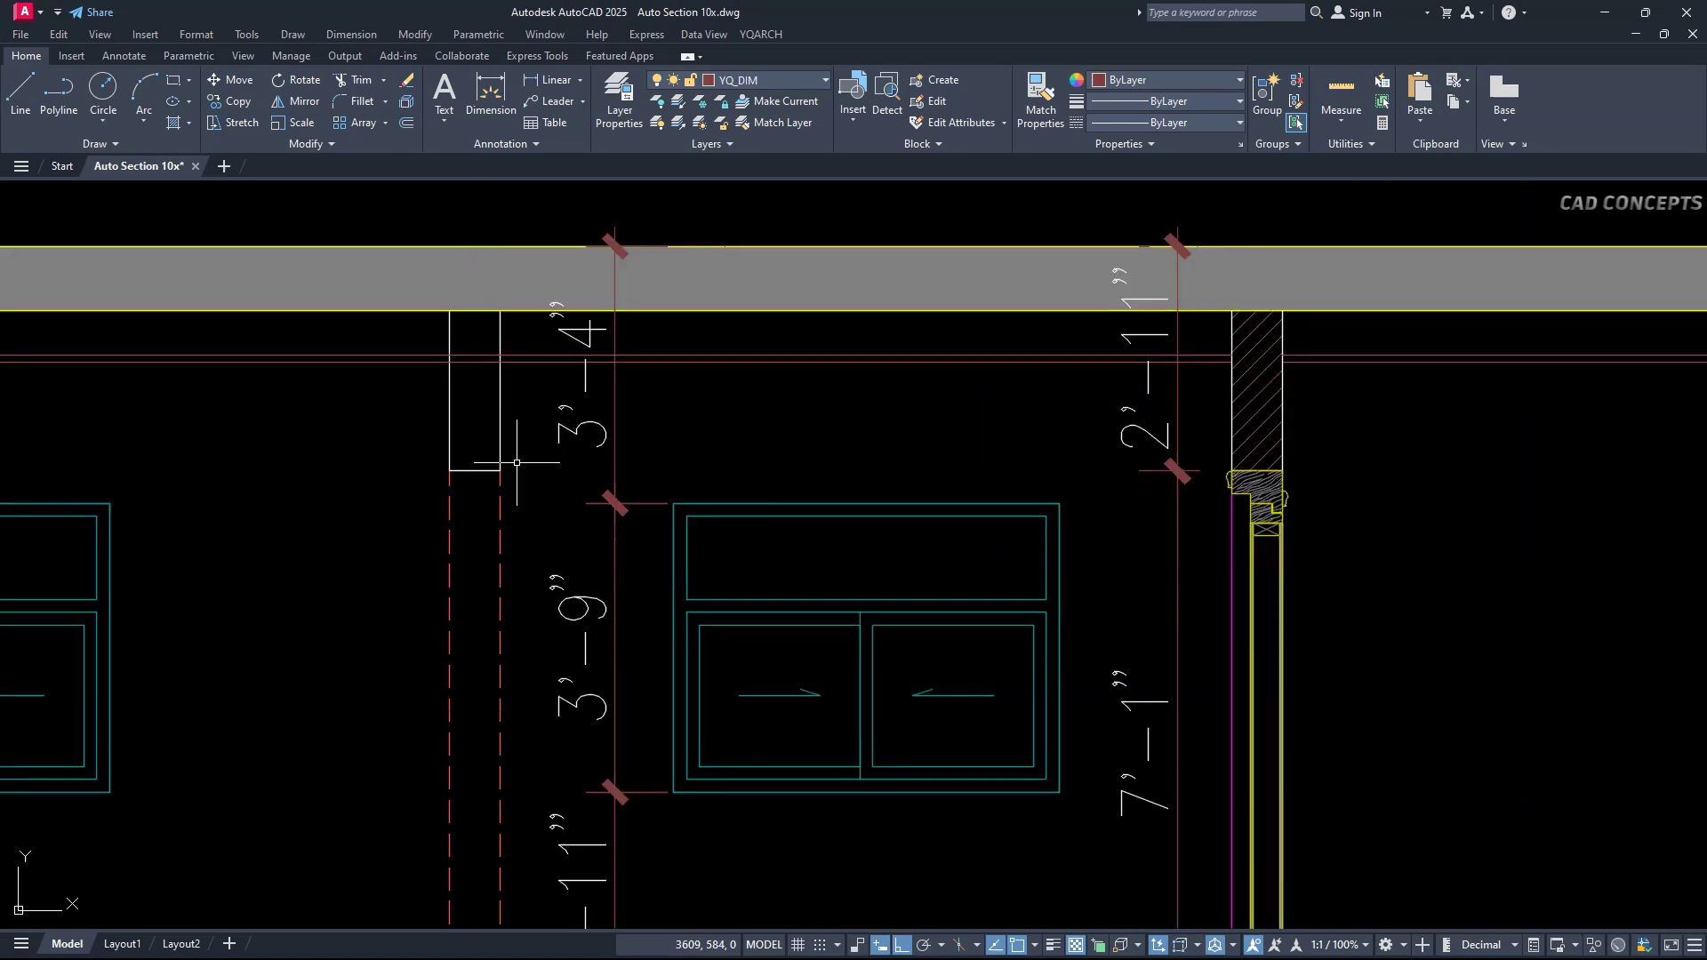
Fill the beam outline with horizontal shading lines between its bottom edge and the red line crossing it.
{"action": "key", "text": "space"}
{"action": "left_click", "coordinate": [476, 471]}
{"action": "left_click", "coordinate": [477, 363]}
{"action": "left_click", "coordinate": [481, 245]}
{"action": "scroll", "coordinate": [481, 267], "scroll_direction": "down", "scroll_amount": 3}
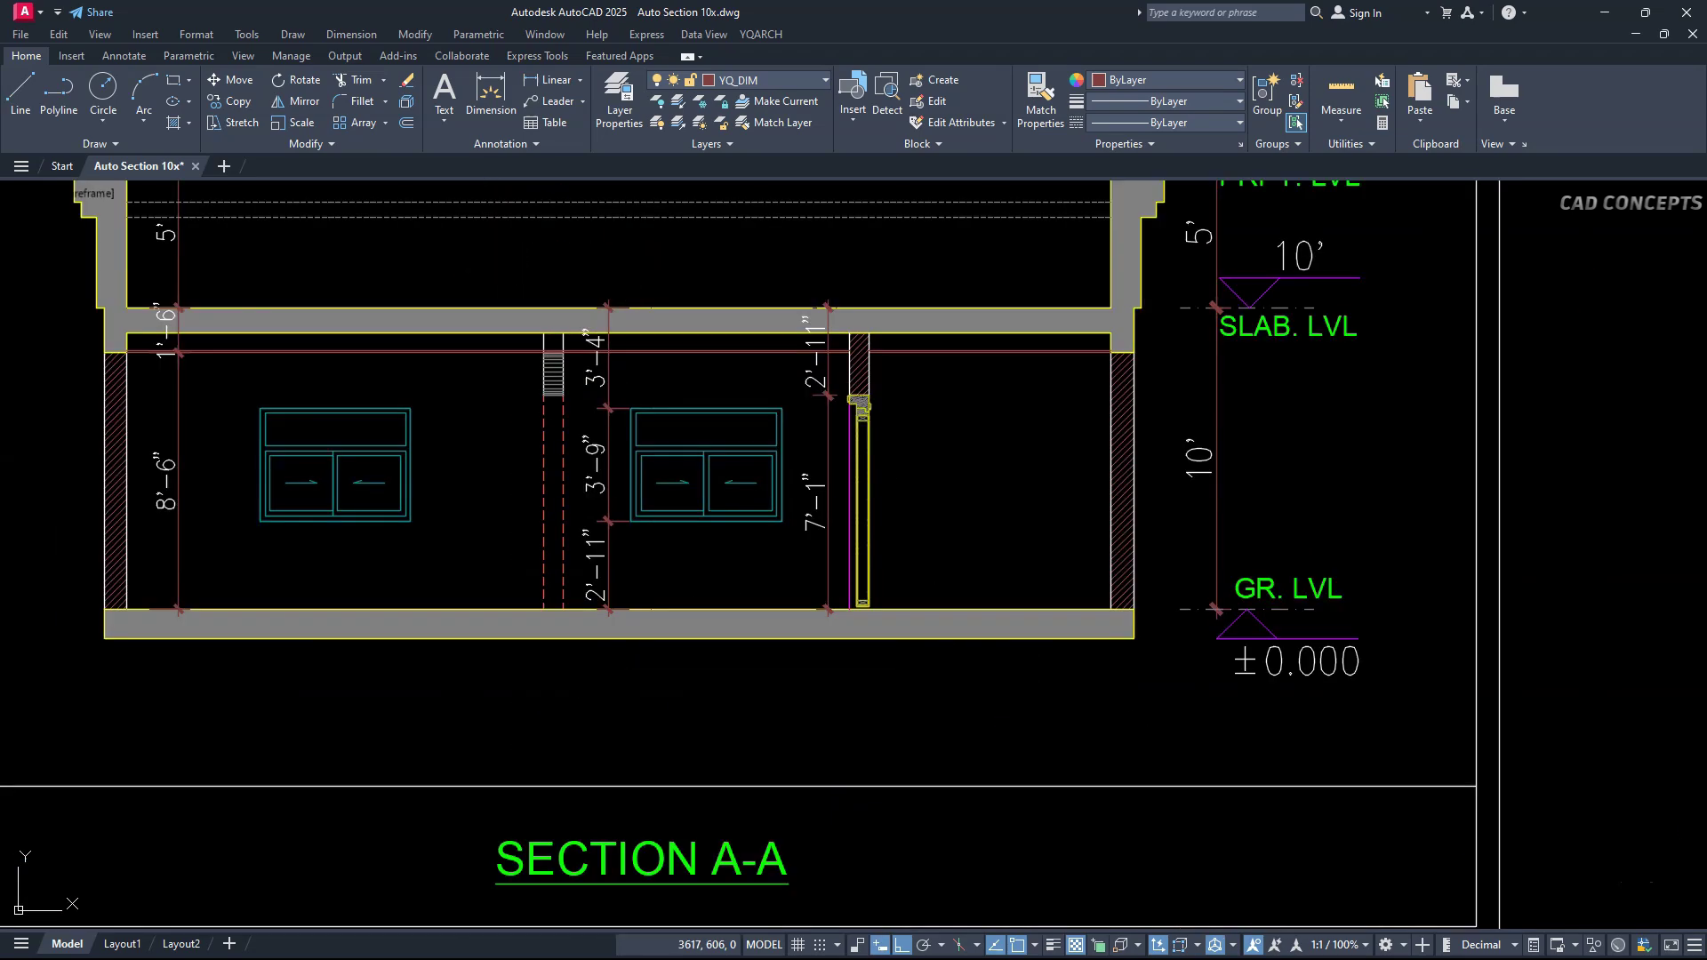
Trim away the two red horizontal lines where they cross between the beam's side lines.
{"action": "scroll", "coordinate": [522, 450], "scroll_direction": "up", "scroll_amount": 5}
{"action": "type", "text": "tr"}
{"action": "key", "text": "Return"}
{"action": "left_click", "coordinate": [551, 330]}
{"action": "key", "text": "Escape"}
{"action": "left_click", "coordinate": [598, 345]}
{"action": "left_click", "coordinate": [642, 297]}
{"action": "left_click", "coordinate": [484, 297]}
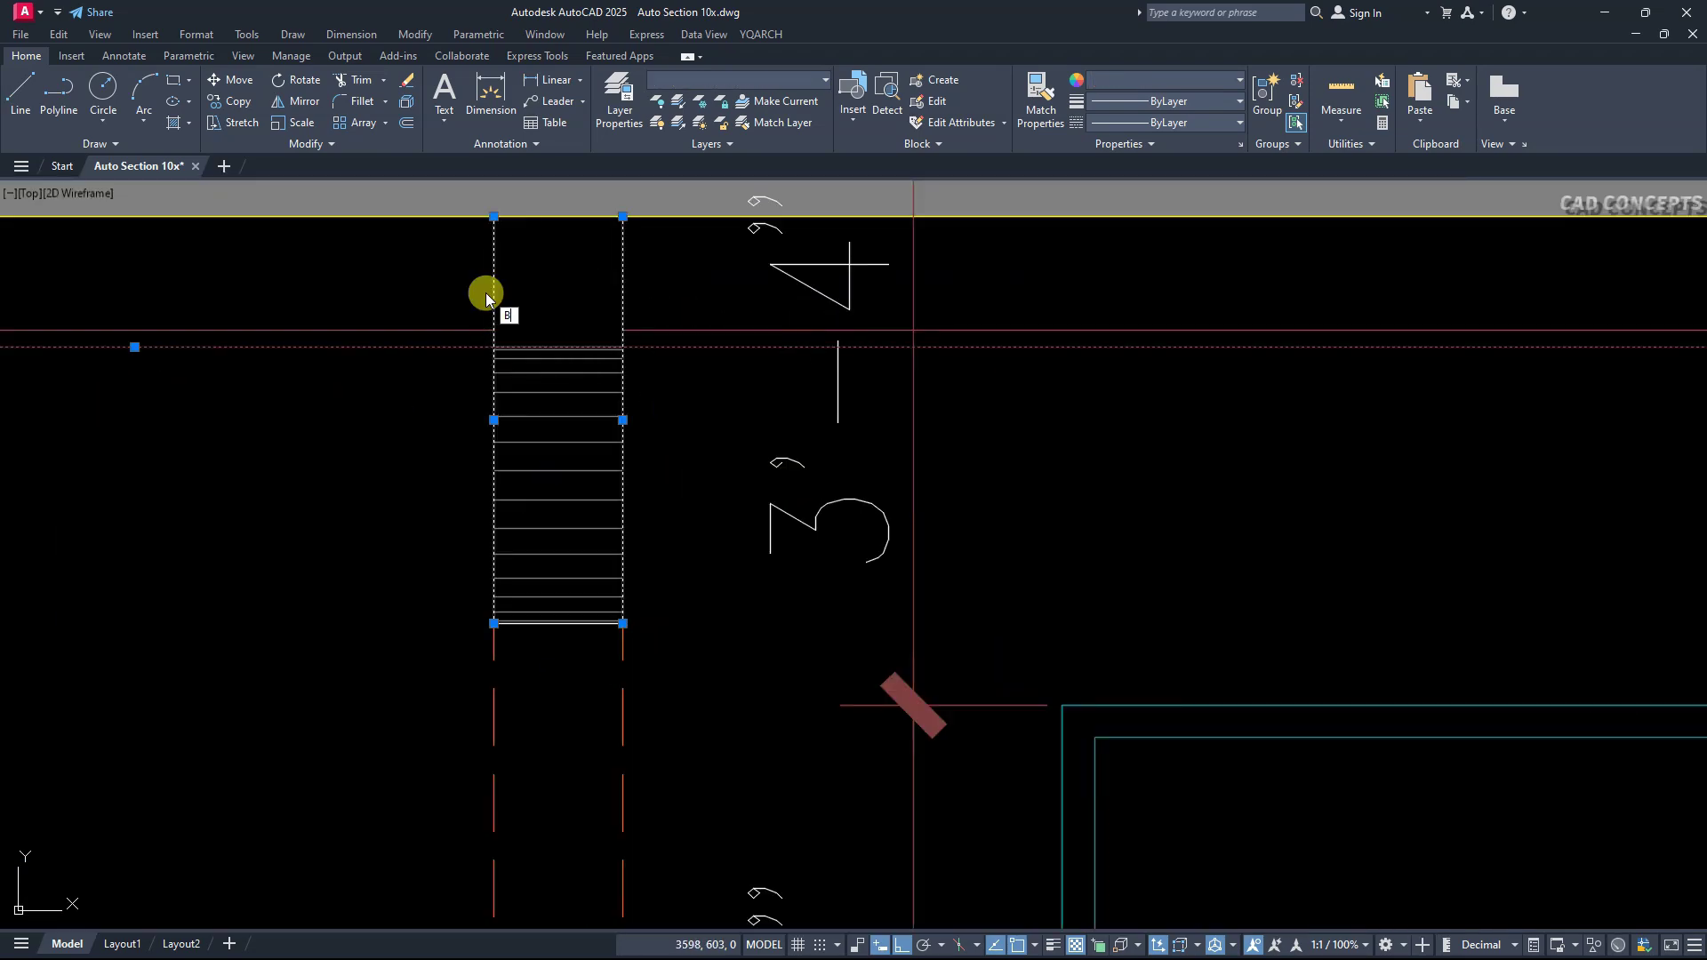
{"action": "key", "text": "Escape"}
{"action": "left_click", "coordinate": [494, 297]}
{"action": "key", "text": "space"}
Change the object color of the beam's horizontal shading lines.
{"action": "left_click", "coordinate": [591, 393]}
{"action": "left_click", "coordinate": [1150, 81]}
{"action": "left_click", "coordinate": [1223, 253]}
{"action": "key", "text": "Escape"}
{"action": "scroll", "coordinate": [617, 473], "scroll_direction": "down", "scroll_amount": 5}
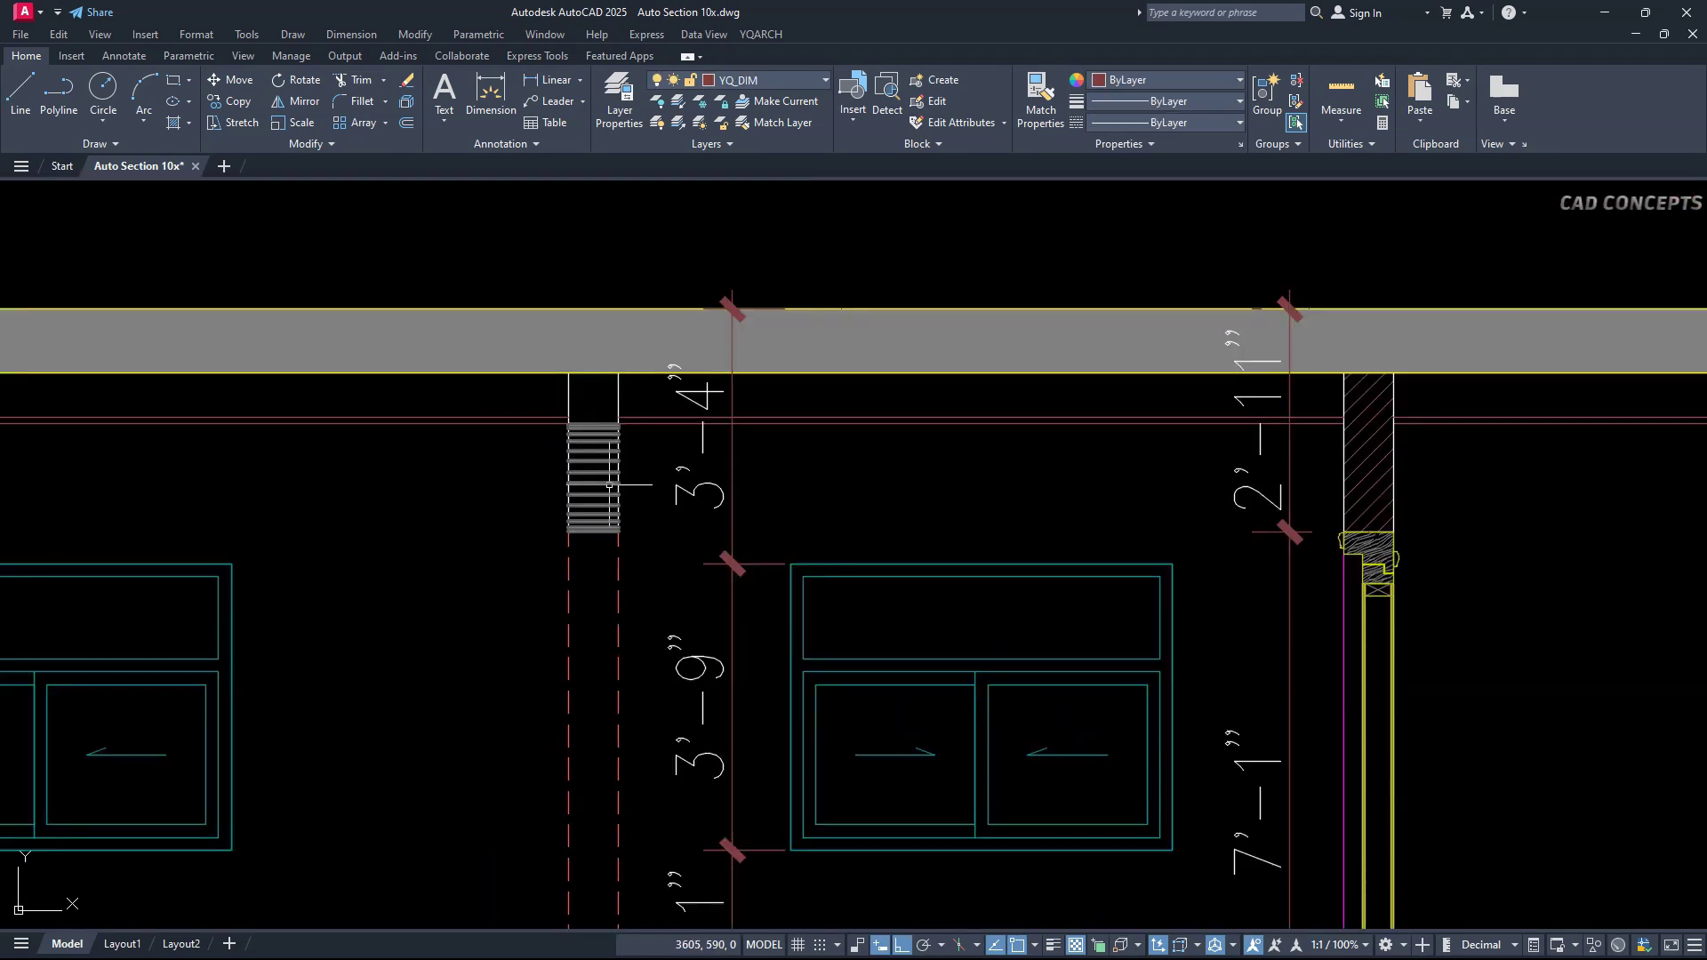
Hatch the beam's upper part below the slab, matching the hatch of the wall above the section's door.
{"action": "type", "text": "h"}
{"action": "left_click", "coordinate": [597, 404]}
{"action": "left_click", "coordinate": [1414, 418]}
{"action": "key", "text": "Escape"}
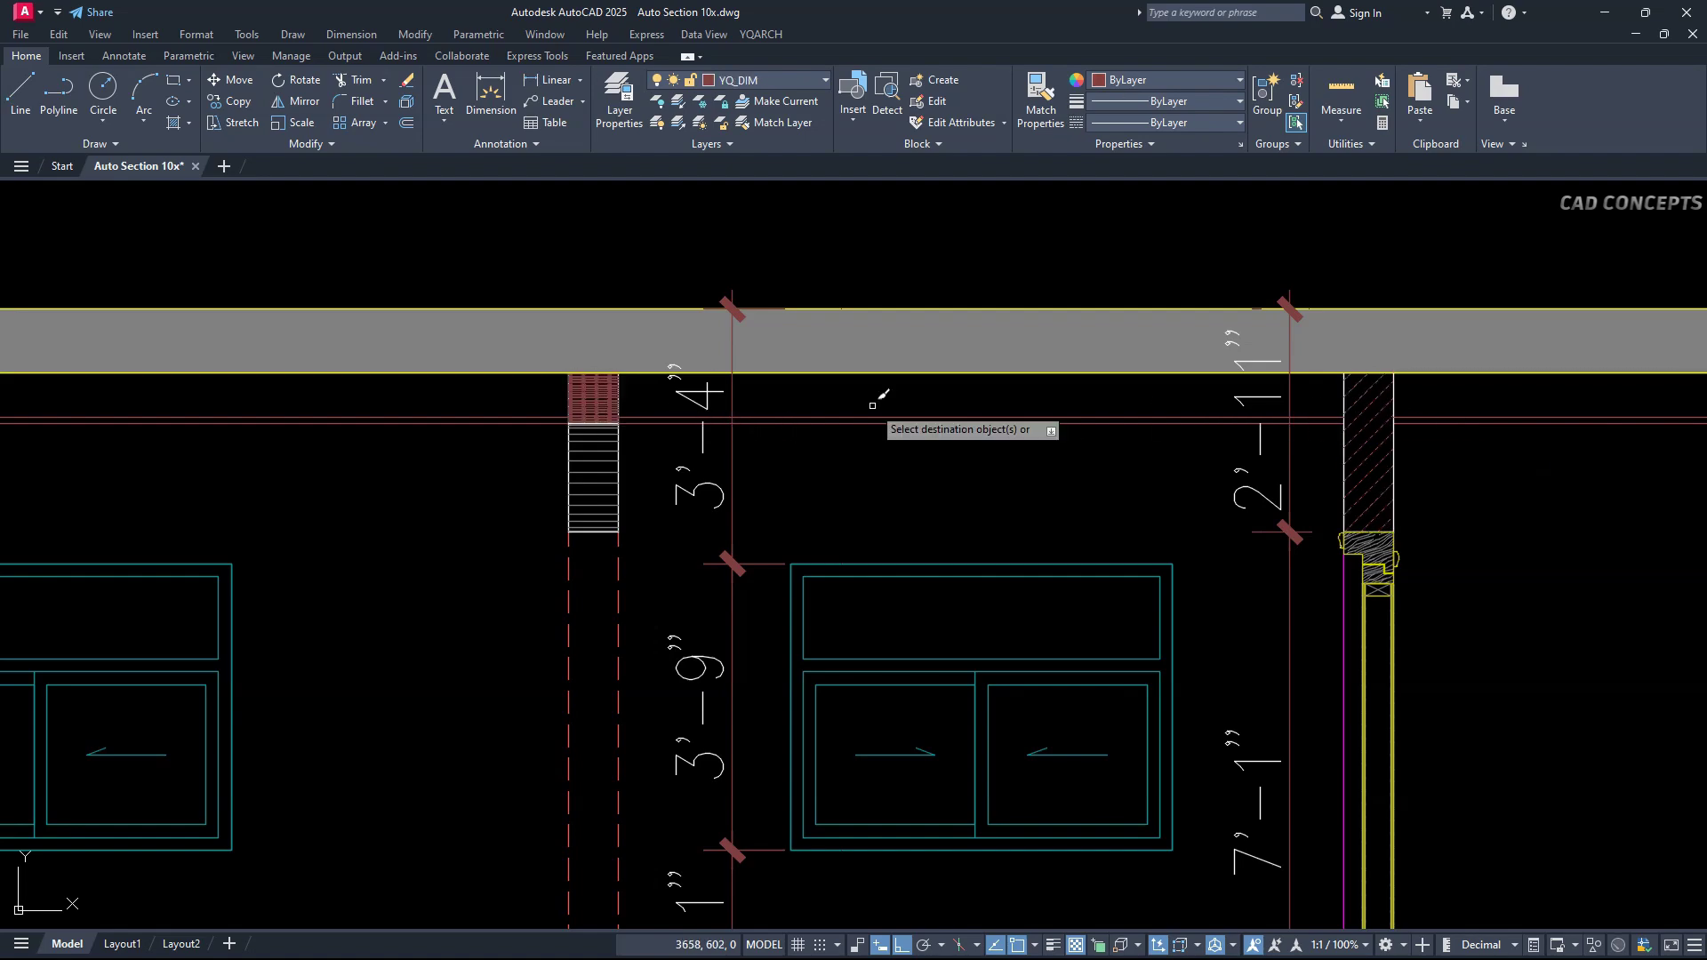
{"action": "left_click", "coordinate": [591, 400]}
{"action": "scroll", "coordinate": [582, 462], "scroll_direction": "up", "scroll_amount": 2}
{"action": "key", "text": "Escape"}
{"action": "scroll", "coordinate": [584, 353], "scroll_direction": "down", "scroll_amount": 3}
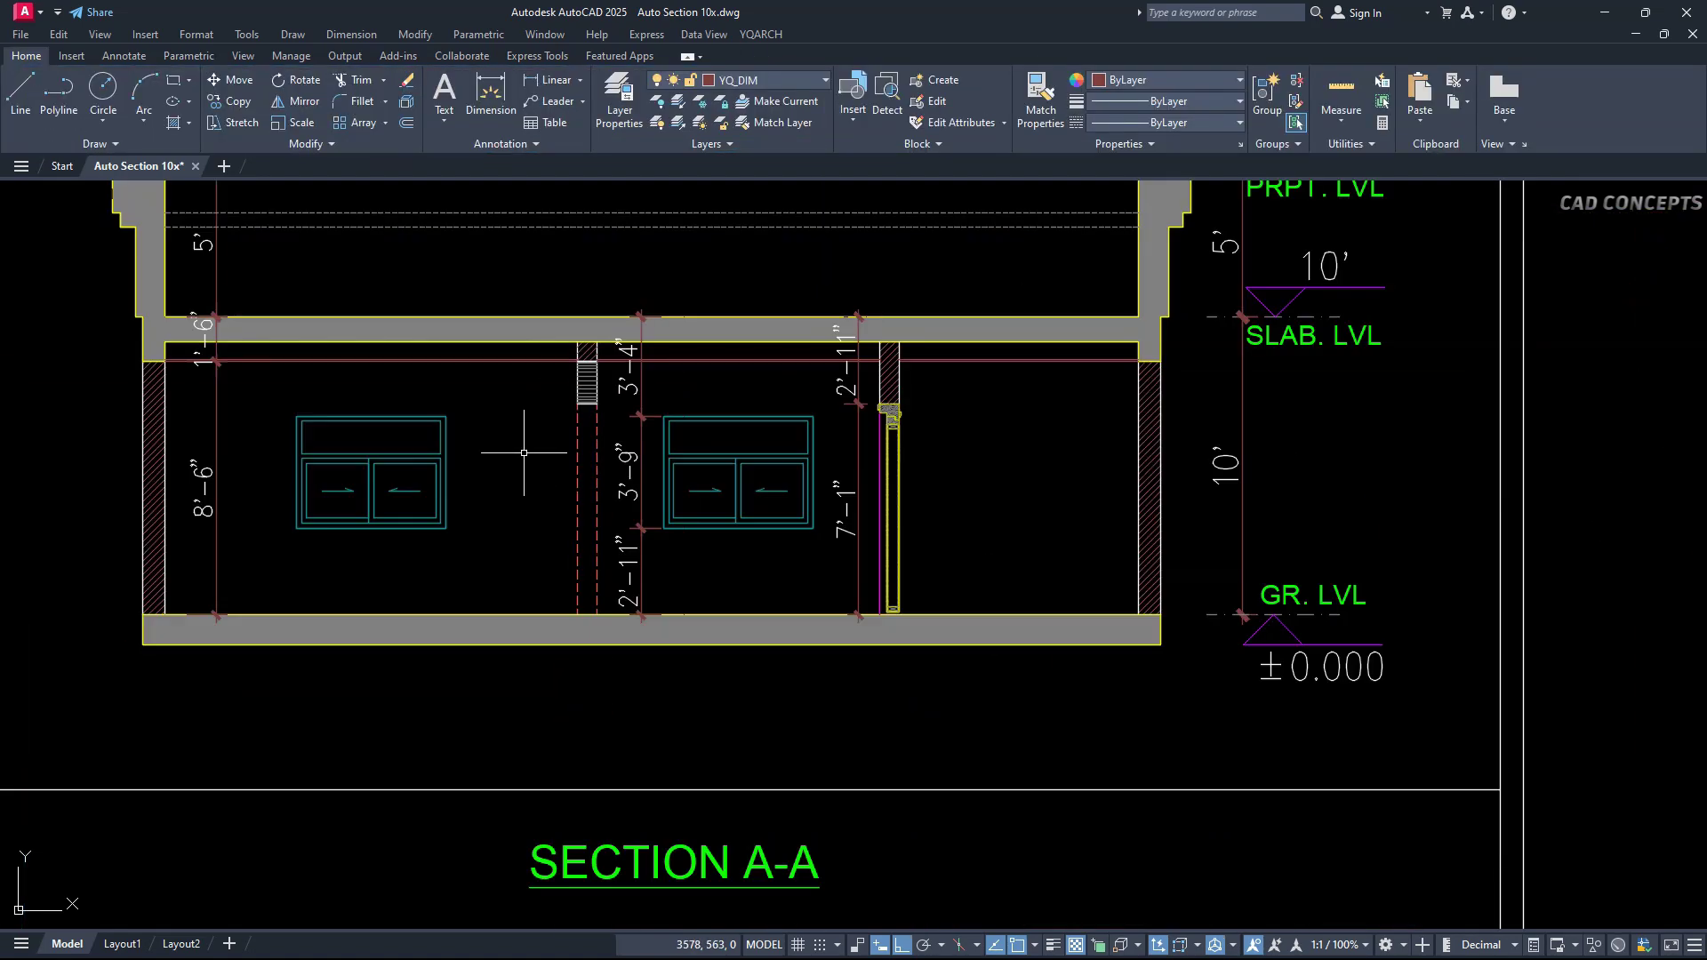
Add vertical dimensions from the beam's bottom edge to the ground line and to the top of the slab.
{"action": "left_click", "coordinate": [544, 80]}
{"action": "left_click", "coordinate": [578, 404]}
{"action": "left_click", "coordinate": [577, 614]}
{"action": "scroll", "coordinate": [558, 590], "scroll_direction": "up", "scroll_amount": 4}
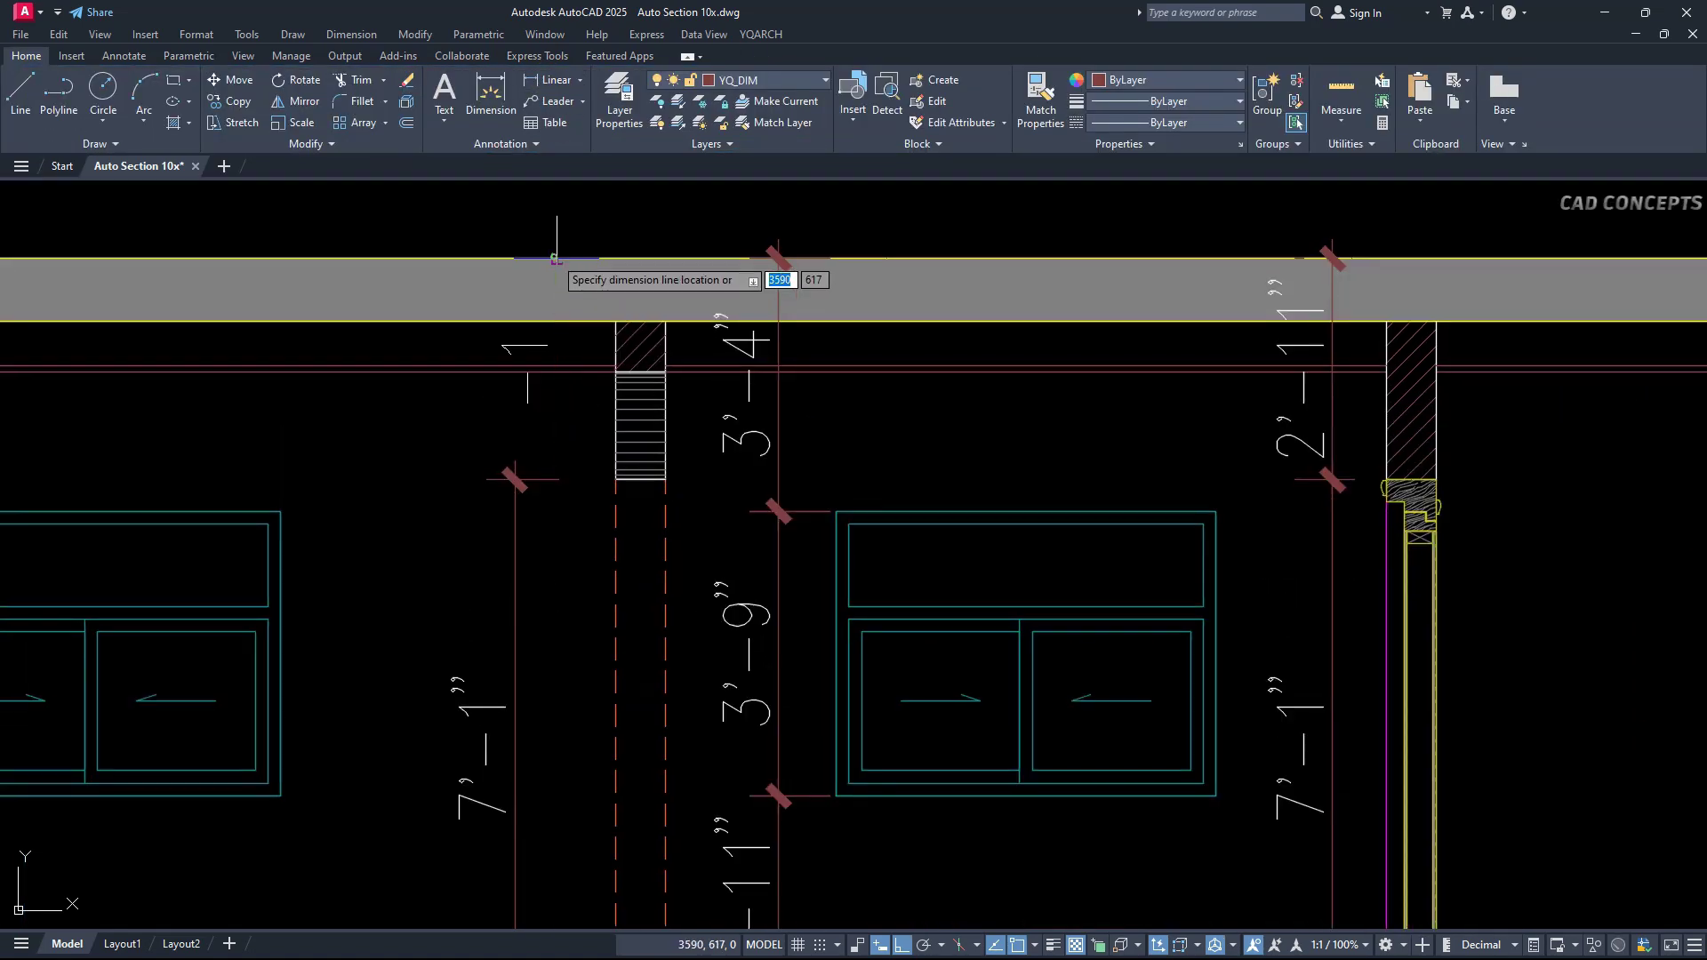
{"action": "key", "text": "Escape"}
Copy horizontal shading lines below the beam's bottom edge, between the two dashed vertical lines.
{"action": "left_click", "coordinate": [618, 474]}
{"action": "key", "text": "Escape"}
{"action": "left_click", "coordinate": [569, 593]}
{"action": "key", "text": "Escape"}
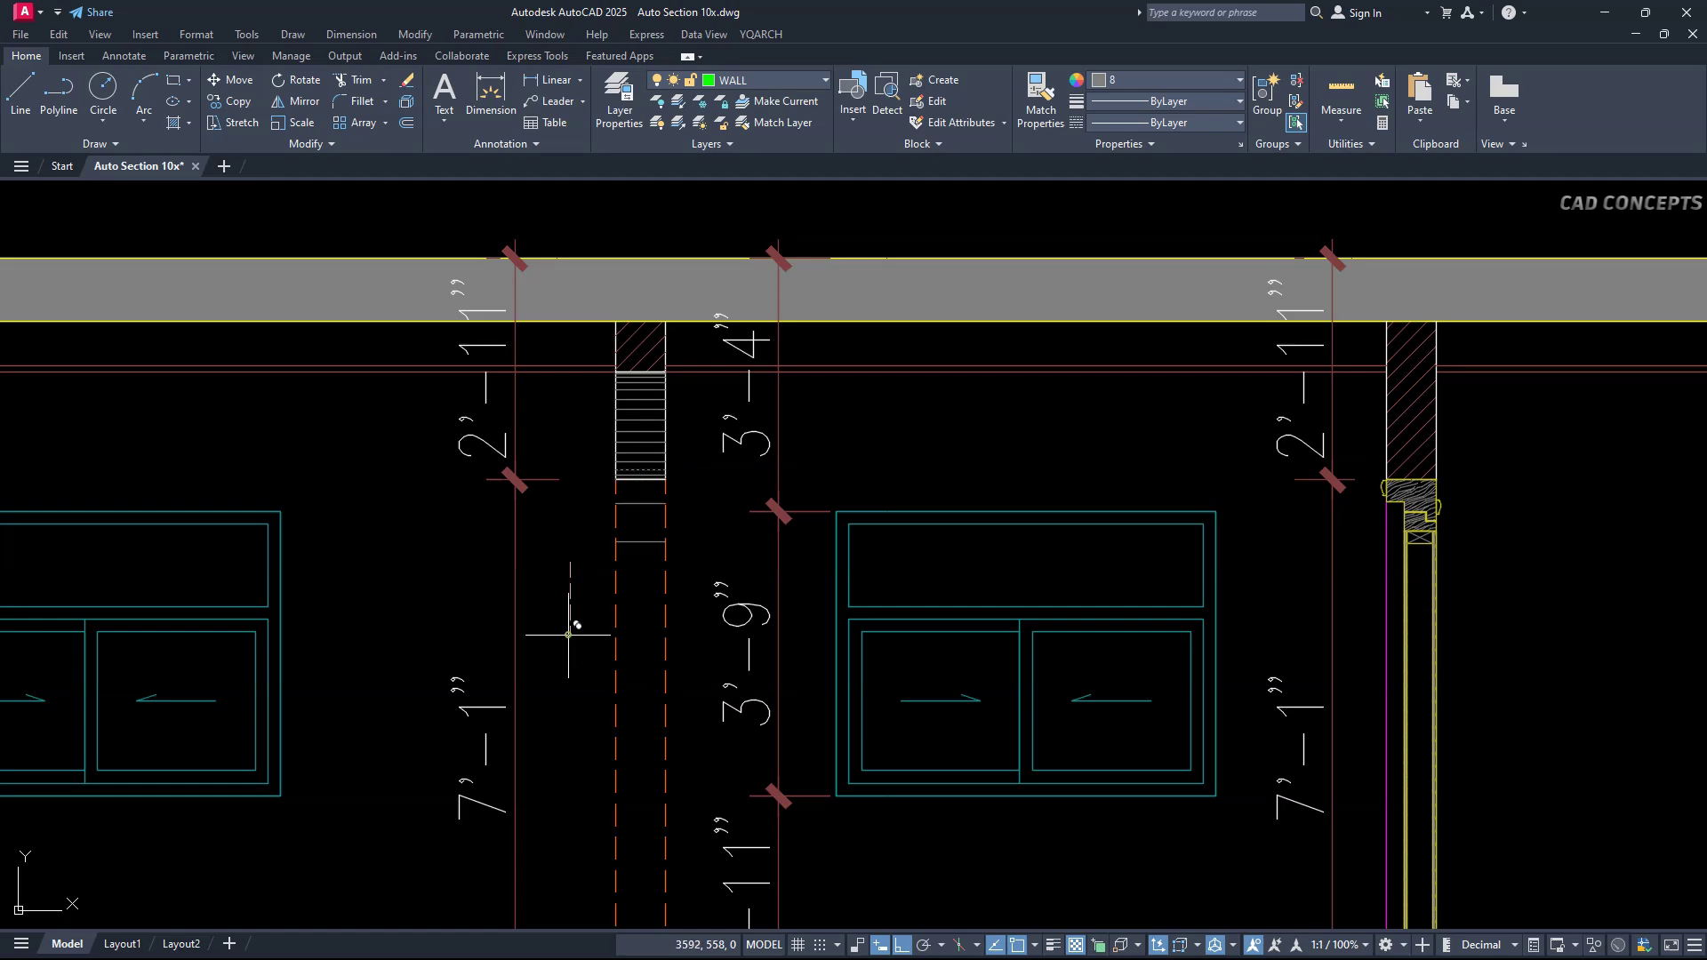
{"action": "key", "text": "space"}
{"action": "middle_click_drag", "start_coordinate": [631, 471], "coordinate": [640, 354]}
{"action": "key", "text": "Escape"}
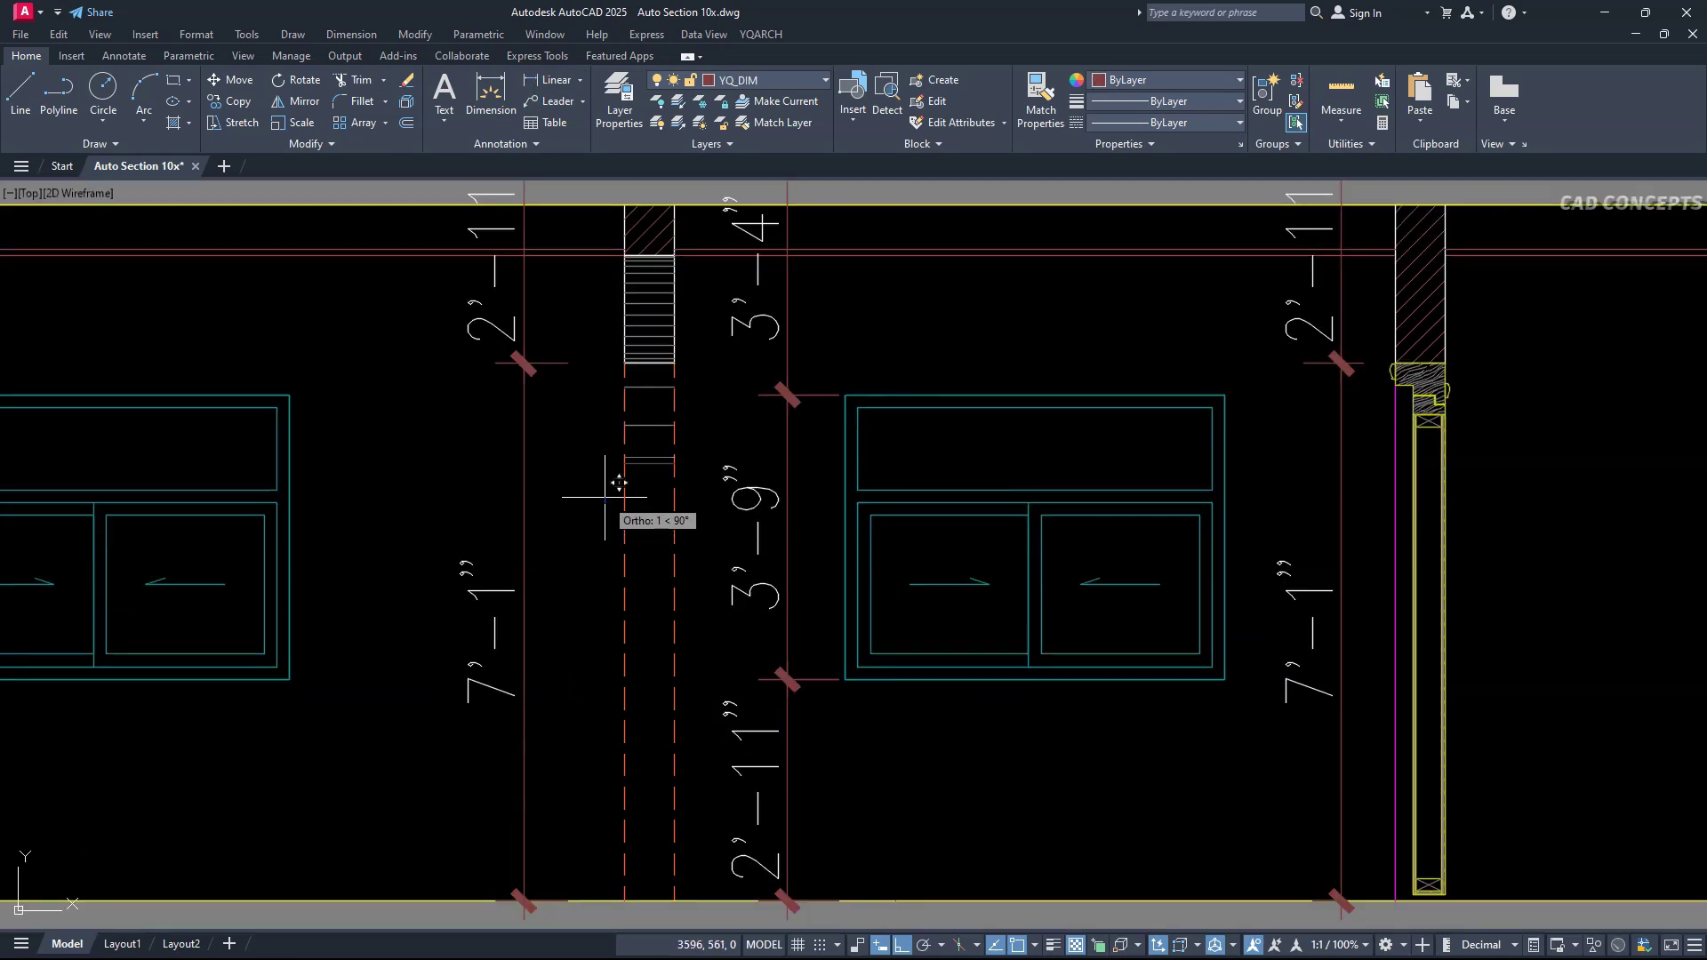
Move the shading line nearest the beam's bottom edge downward to adjust the line spacing.
{"action": "scroll", "coordinate": [680, 469], "scroll_direction": "down", "scroll_amount": 6}
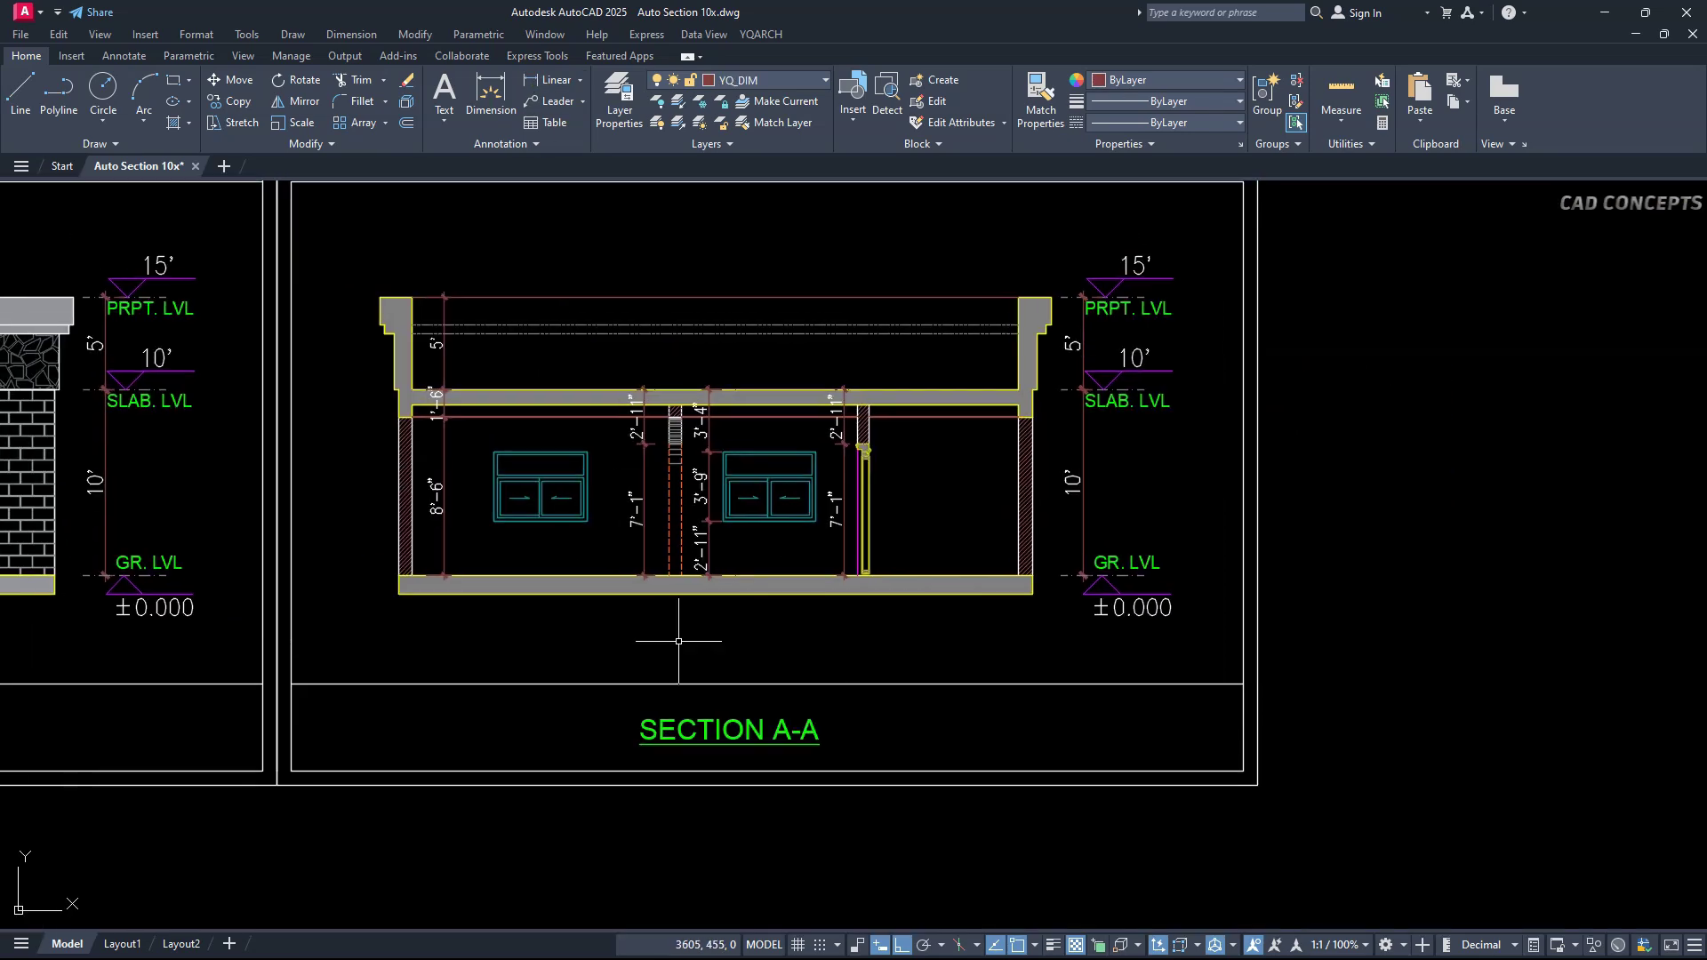
{"action": "scroll", "coordinate": [674, 429], "scroll_direction": "up", "scroll_amount": 10}
{"action": "left_click", "coordinate": [655, 522]}
{"action": "left_click", "coordinate": [635, 565]}
{"action": "type", "text": "m"}
{"action": "key", "text": "space"}
{"action": "left_click", "coordinate": [828, 533]}
{"action": "left_click", "coordinate": [829, 584]}
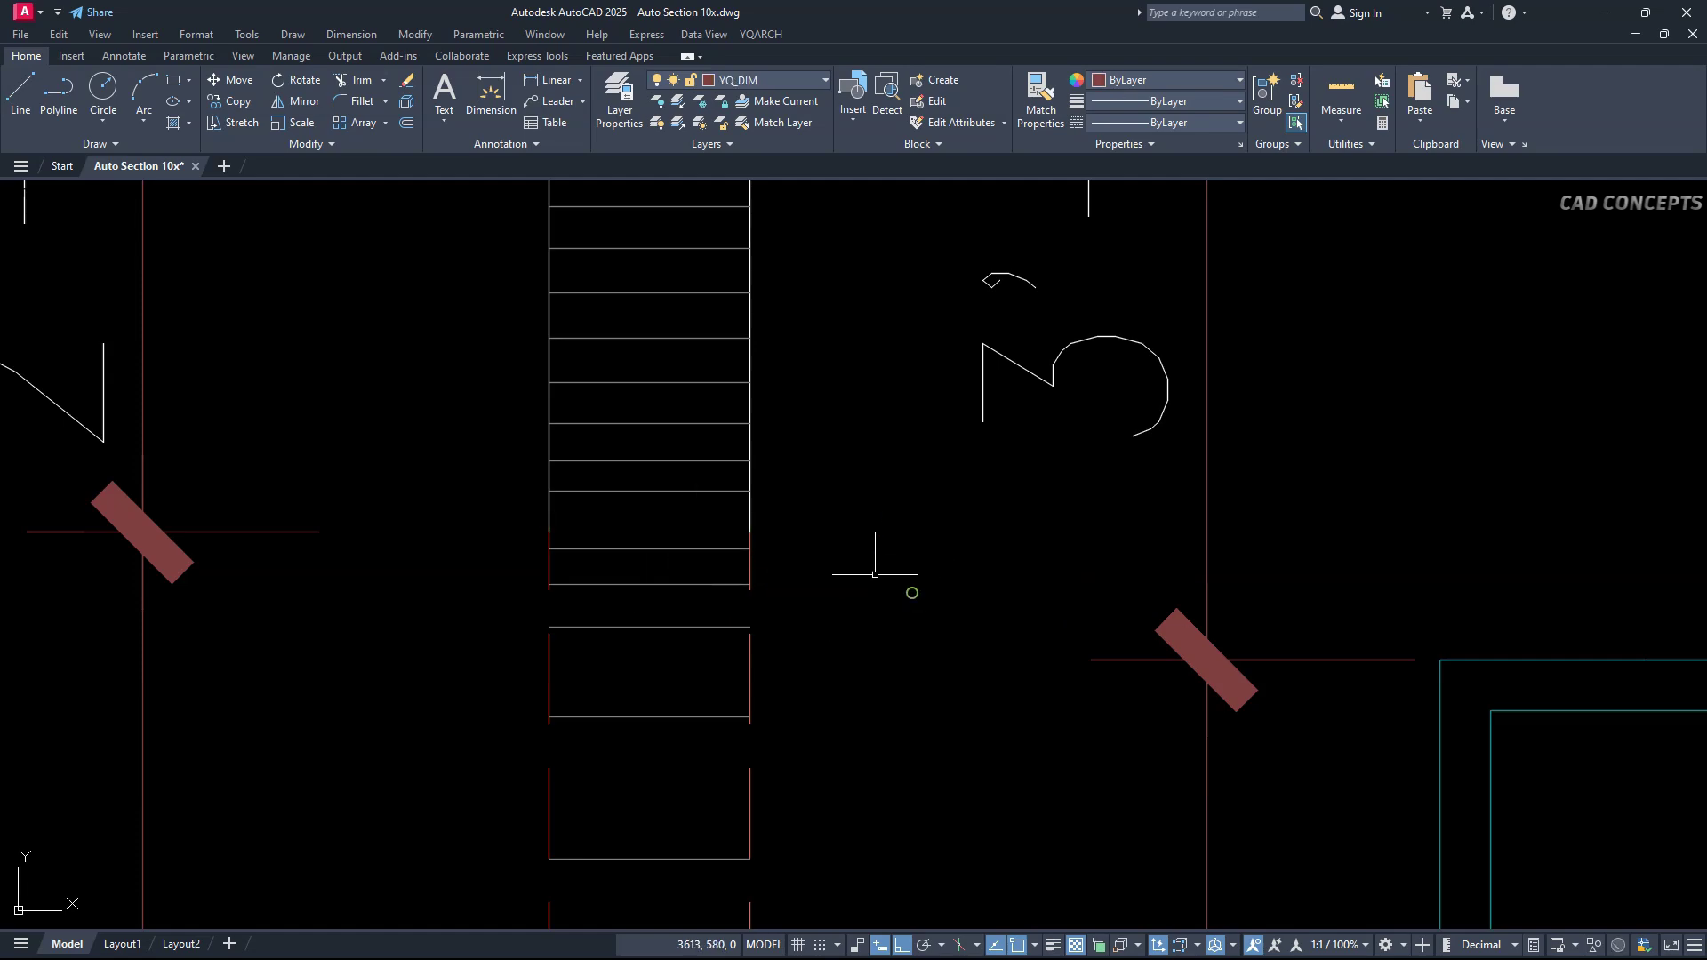
{"action": "left_click", "coordinate": [832, 532]}
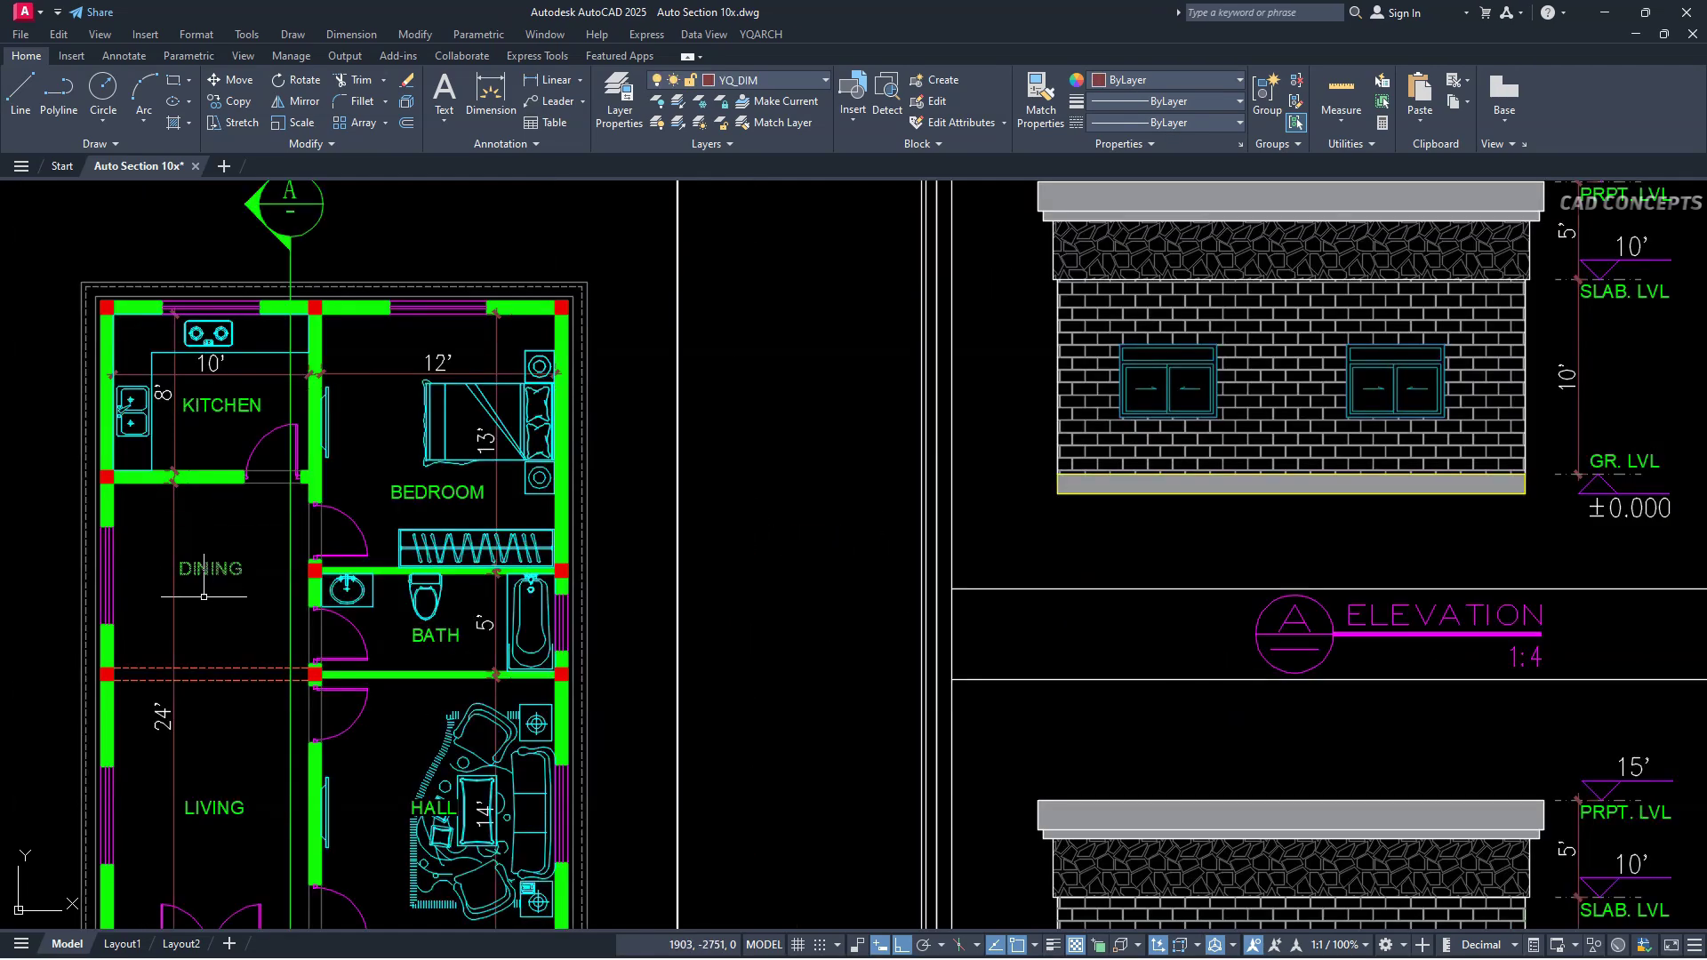
Copy the LIVING, DINING and KITCHEN labels from the floor plan to below their matching rooms in Section A-A.
{"action": "scroll", "coordinate": [183, 511], "scroll_direction": "down", "scroll_amount": 2}
{"action": "scroll", "coordinate": [183, 514], "scroll_direction": "down", "scroll_amount": 2}
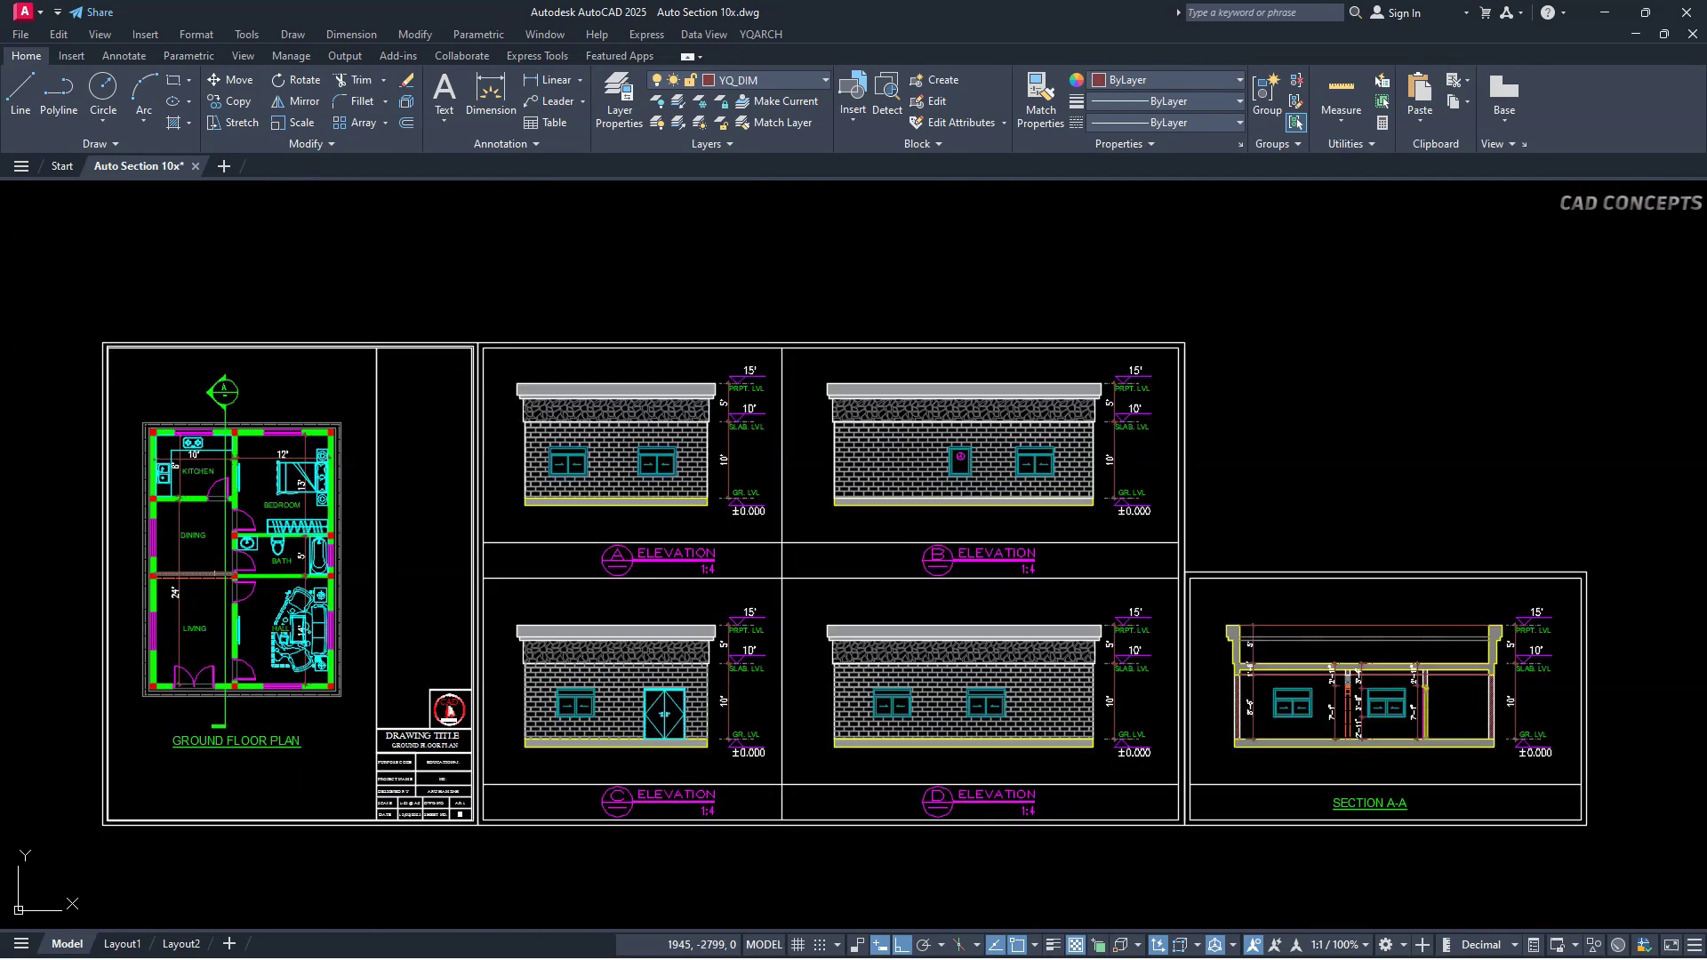
{"action": "left_click", "coordinate": [209, 639]}
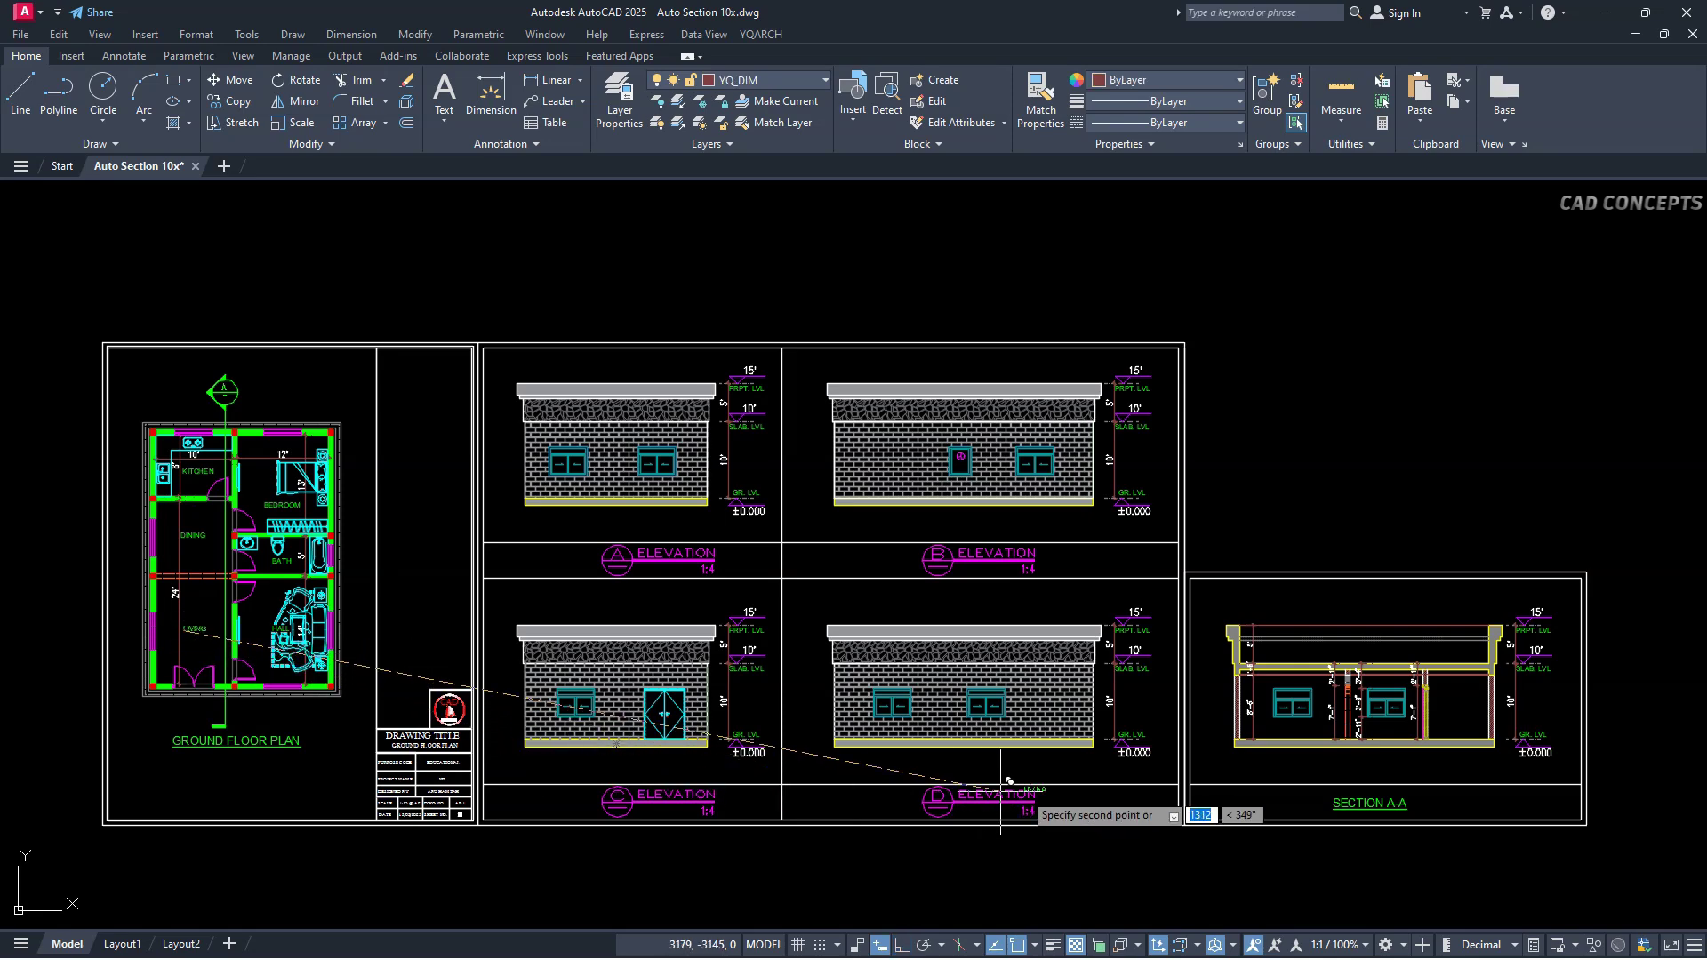
{"action": "left_click", "coordinate": [1292, 756]}
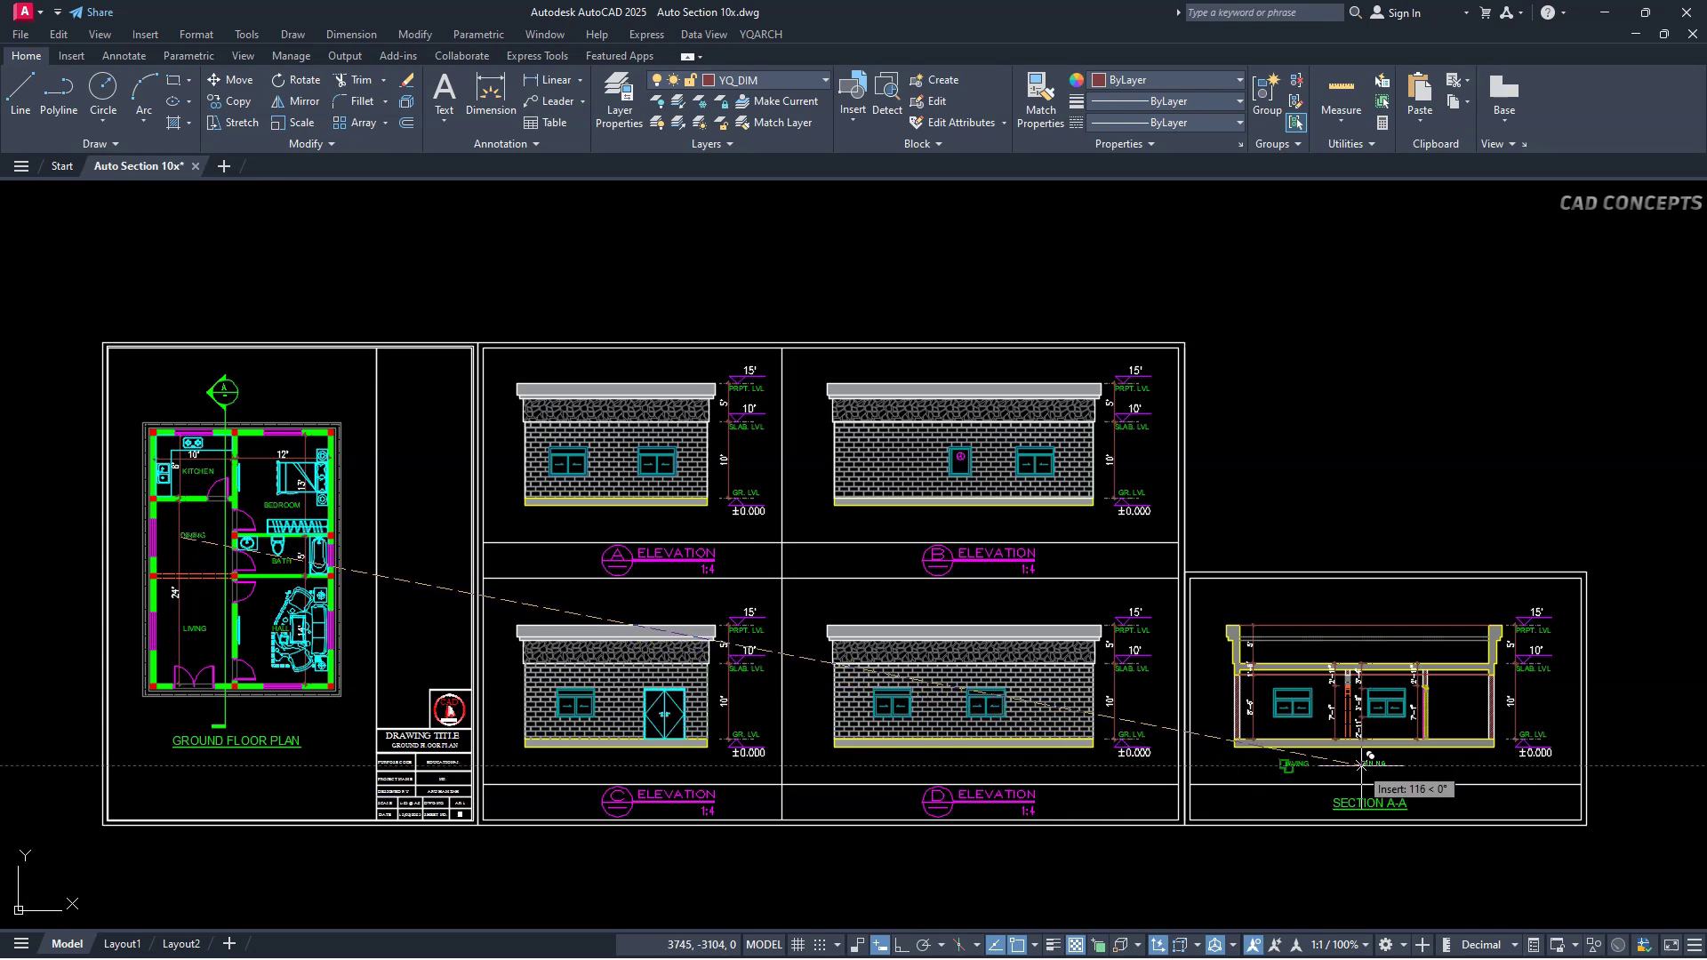
{"action": "left_click", "coordinate": [1375, 765]}
{"action": "key", "text": "Return"}
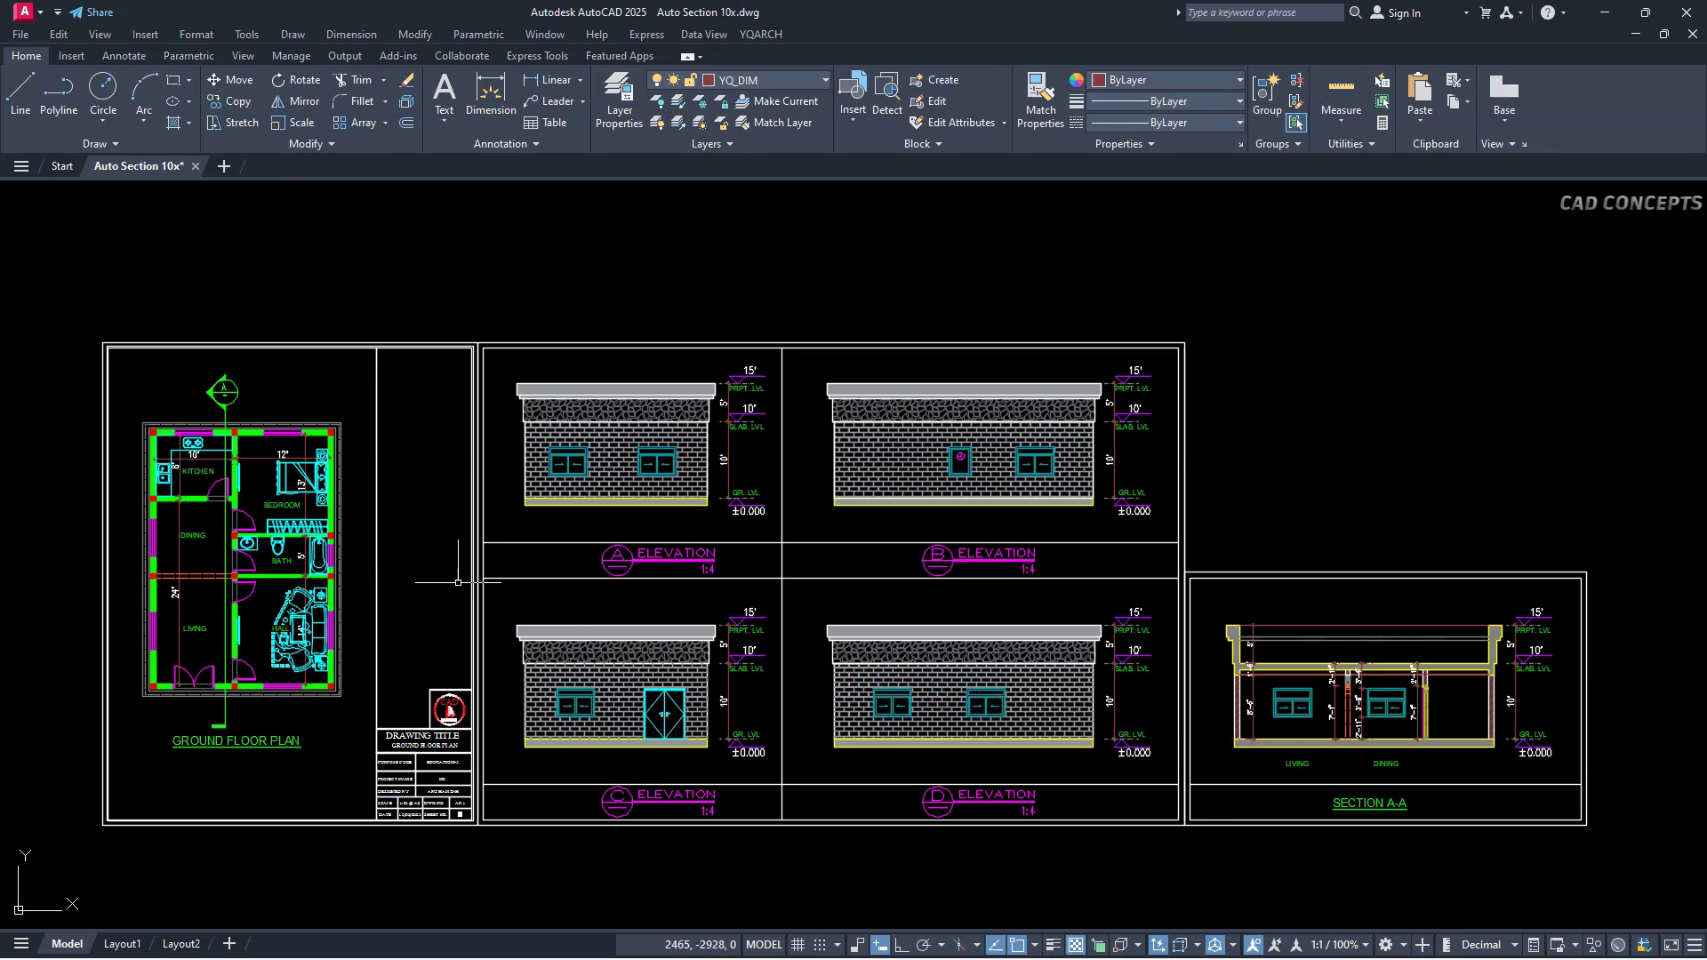
{"action": "key", "text": "Return"}
{"action": "left_click", "coordinate": [184, 473]}
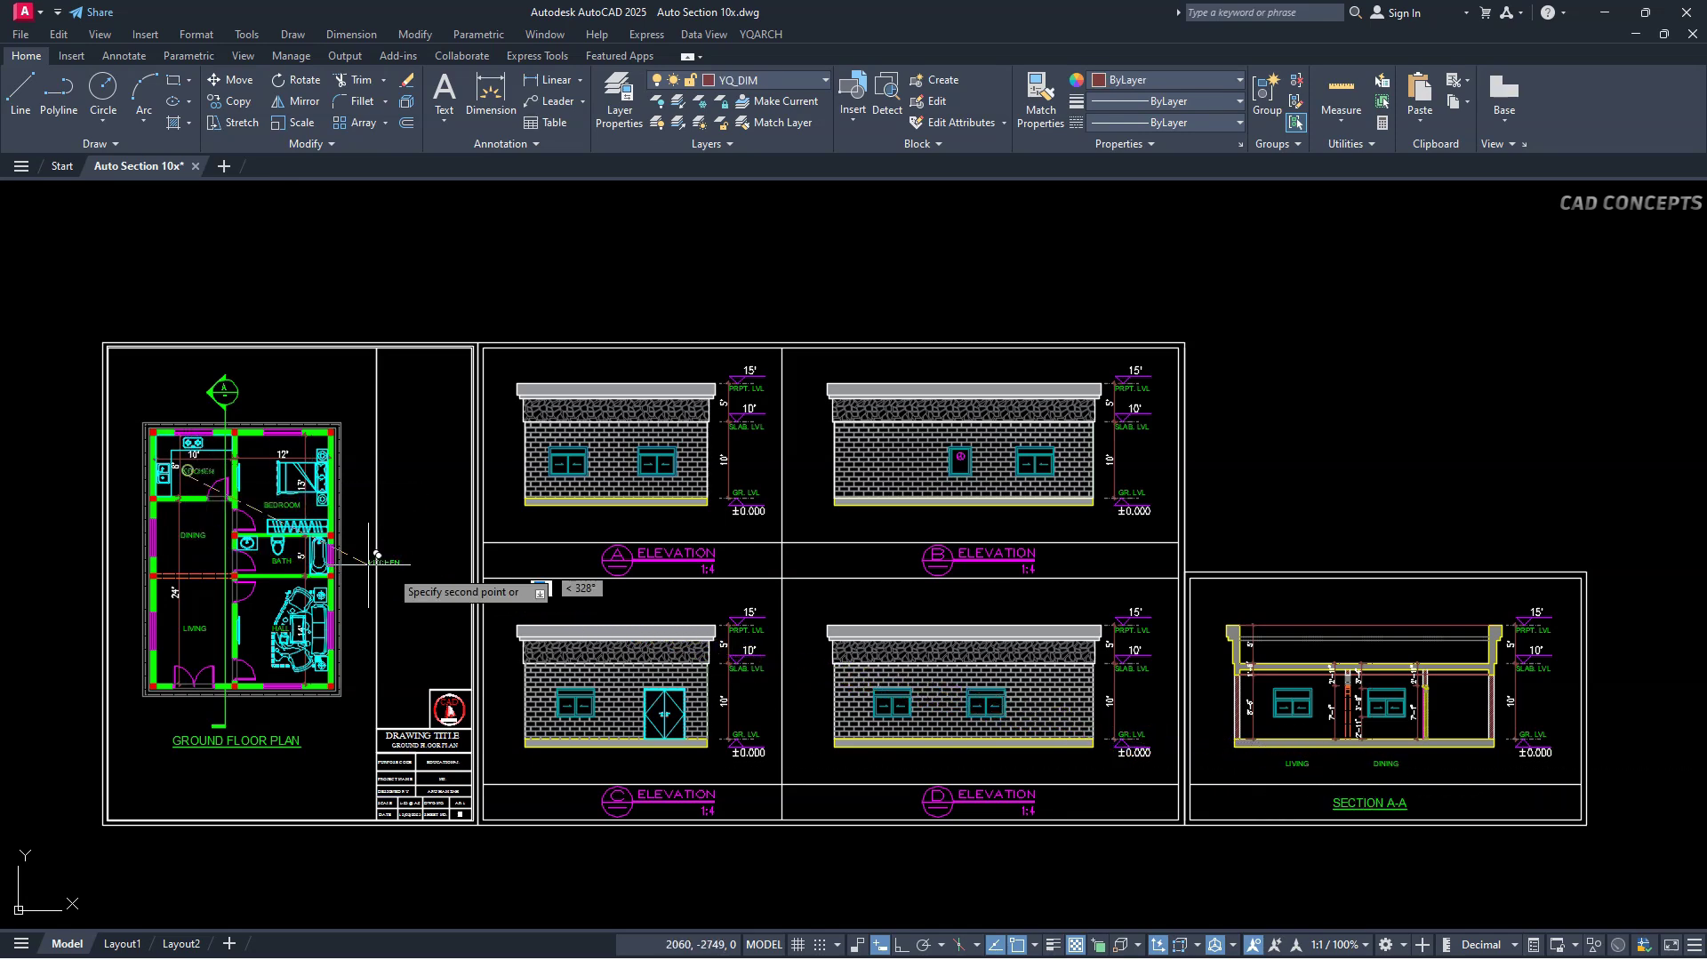
{"action": "left_click", "coordinate": [1442, 763]}
Move the three room labels straight up into their rooms in the section, just above floor level.
{"action": "scroll", "coordinate": [1443, 763], "scroll_direction": "up", "scroll_amount": 5}
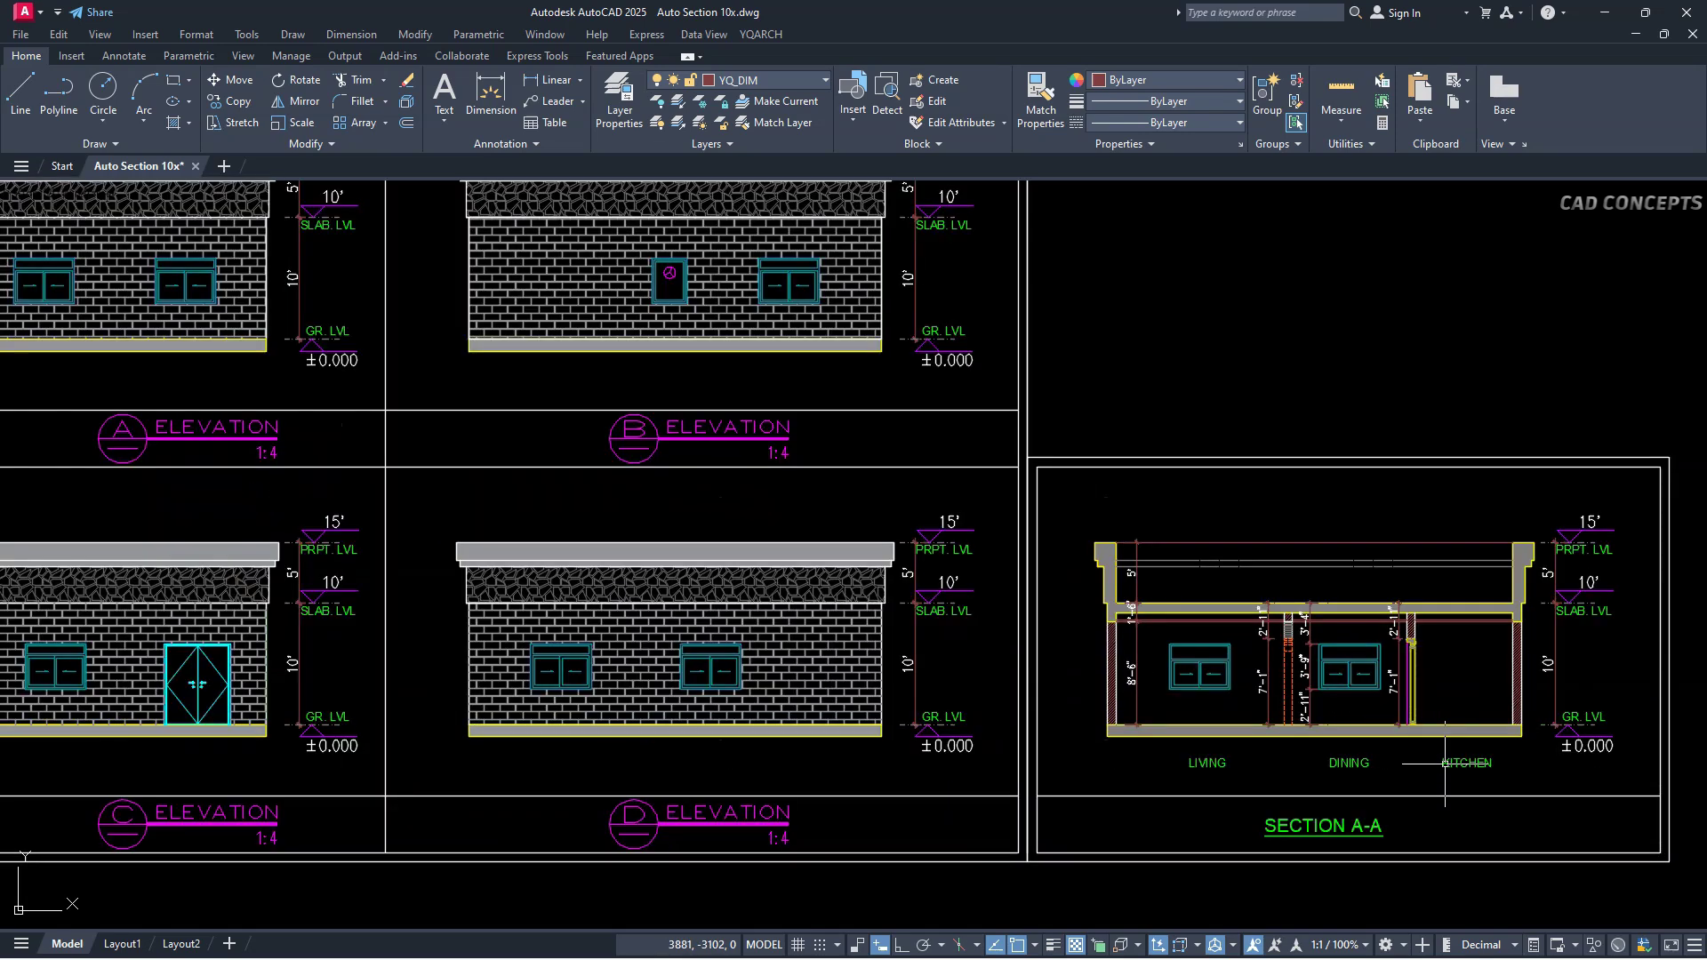
{"action": "scroll", "coordinate": [1441, 749], "scroll_direction": "up", "scroll_amount": 2}
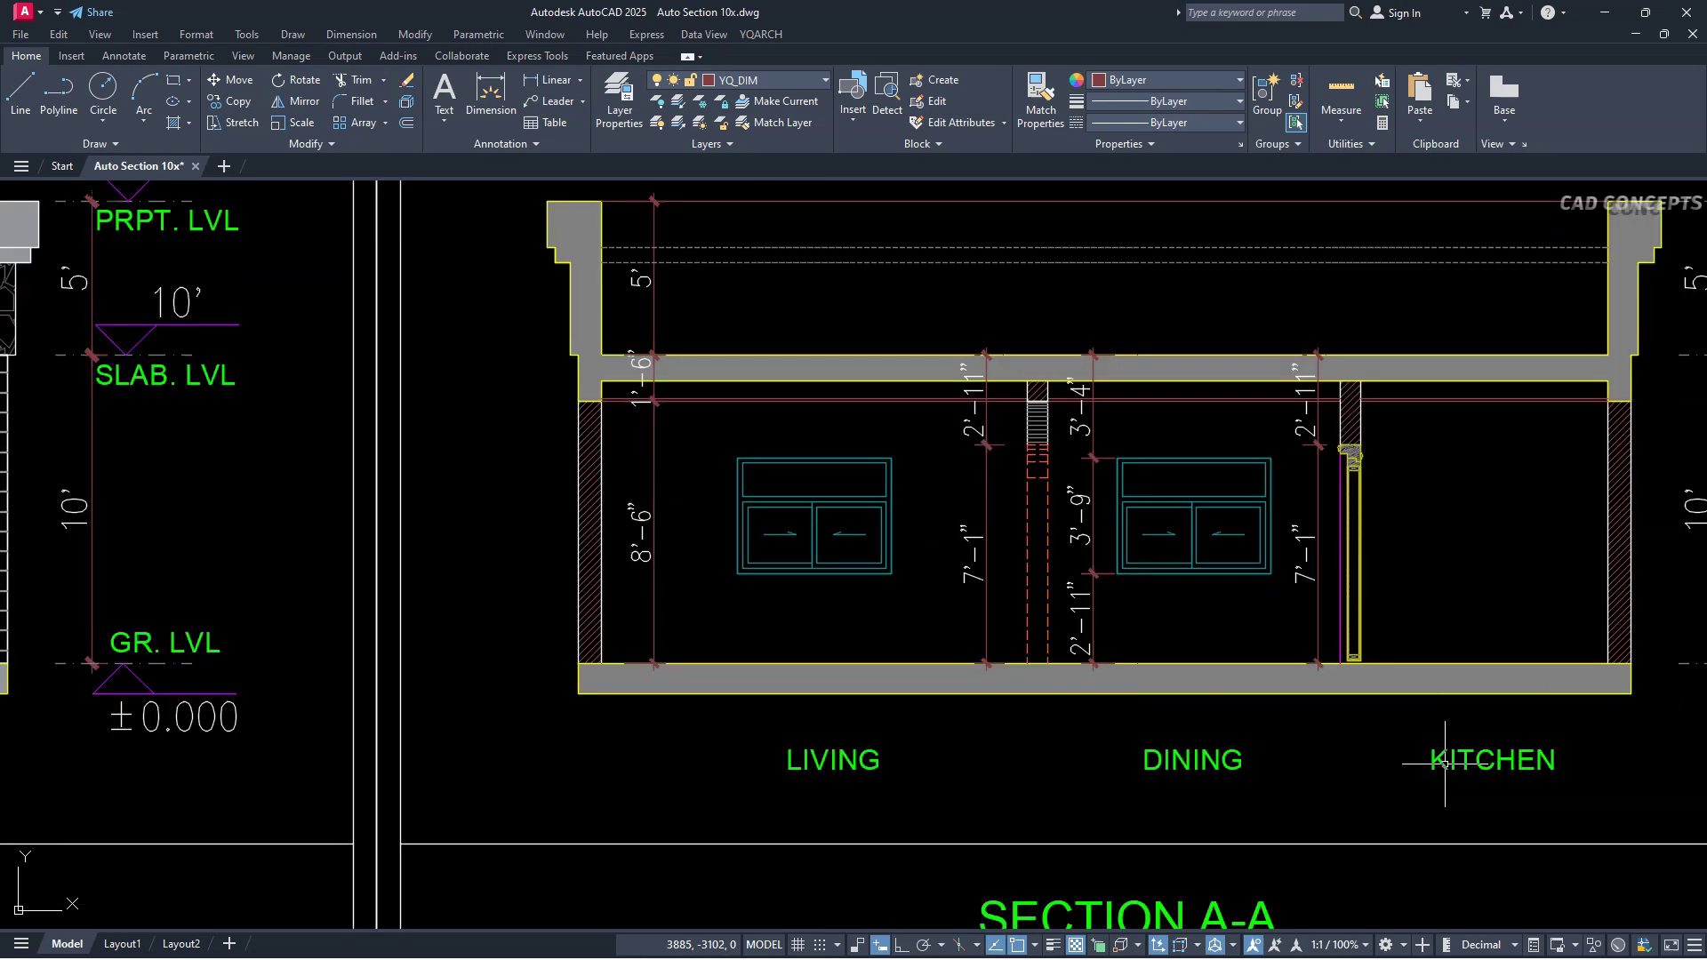
{"action": "middle_click_drag", "start_coordinate": [1399, 750], "coordinate": [1074, 836]}
{"action": "left_click", "coordinate": [838, 846]}
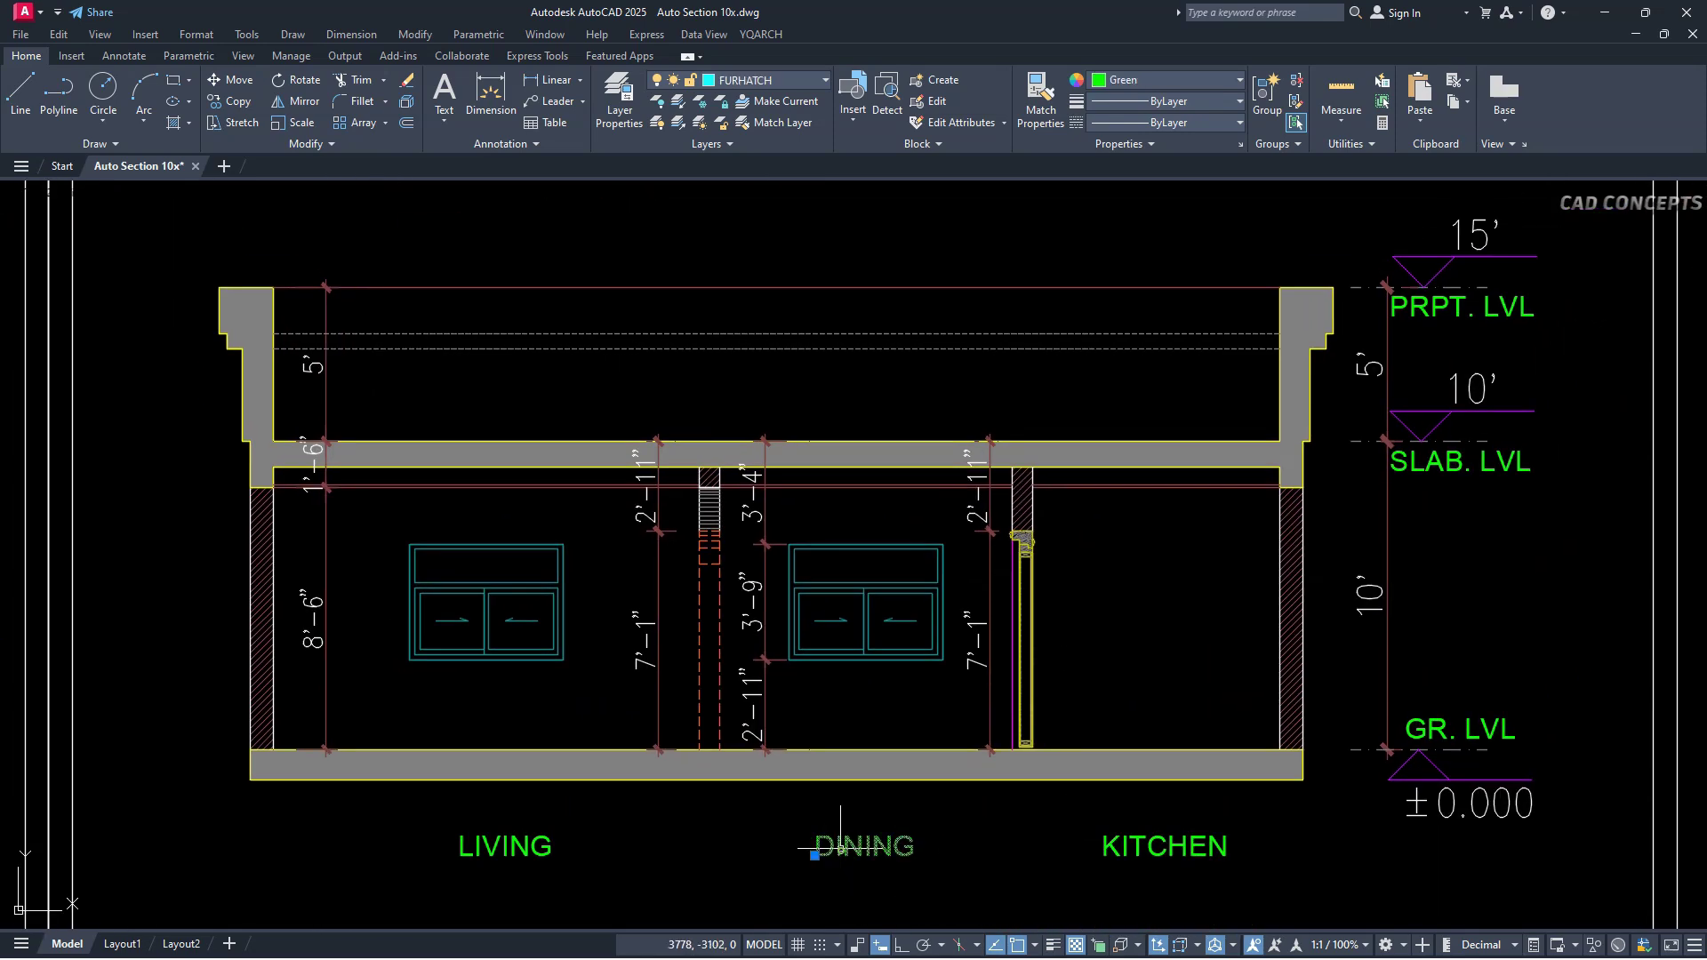
{"action": "left_click", "coordinate": [1105, 846]}
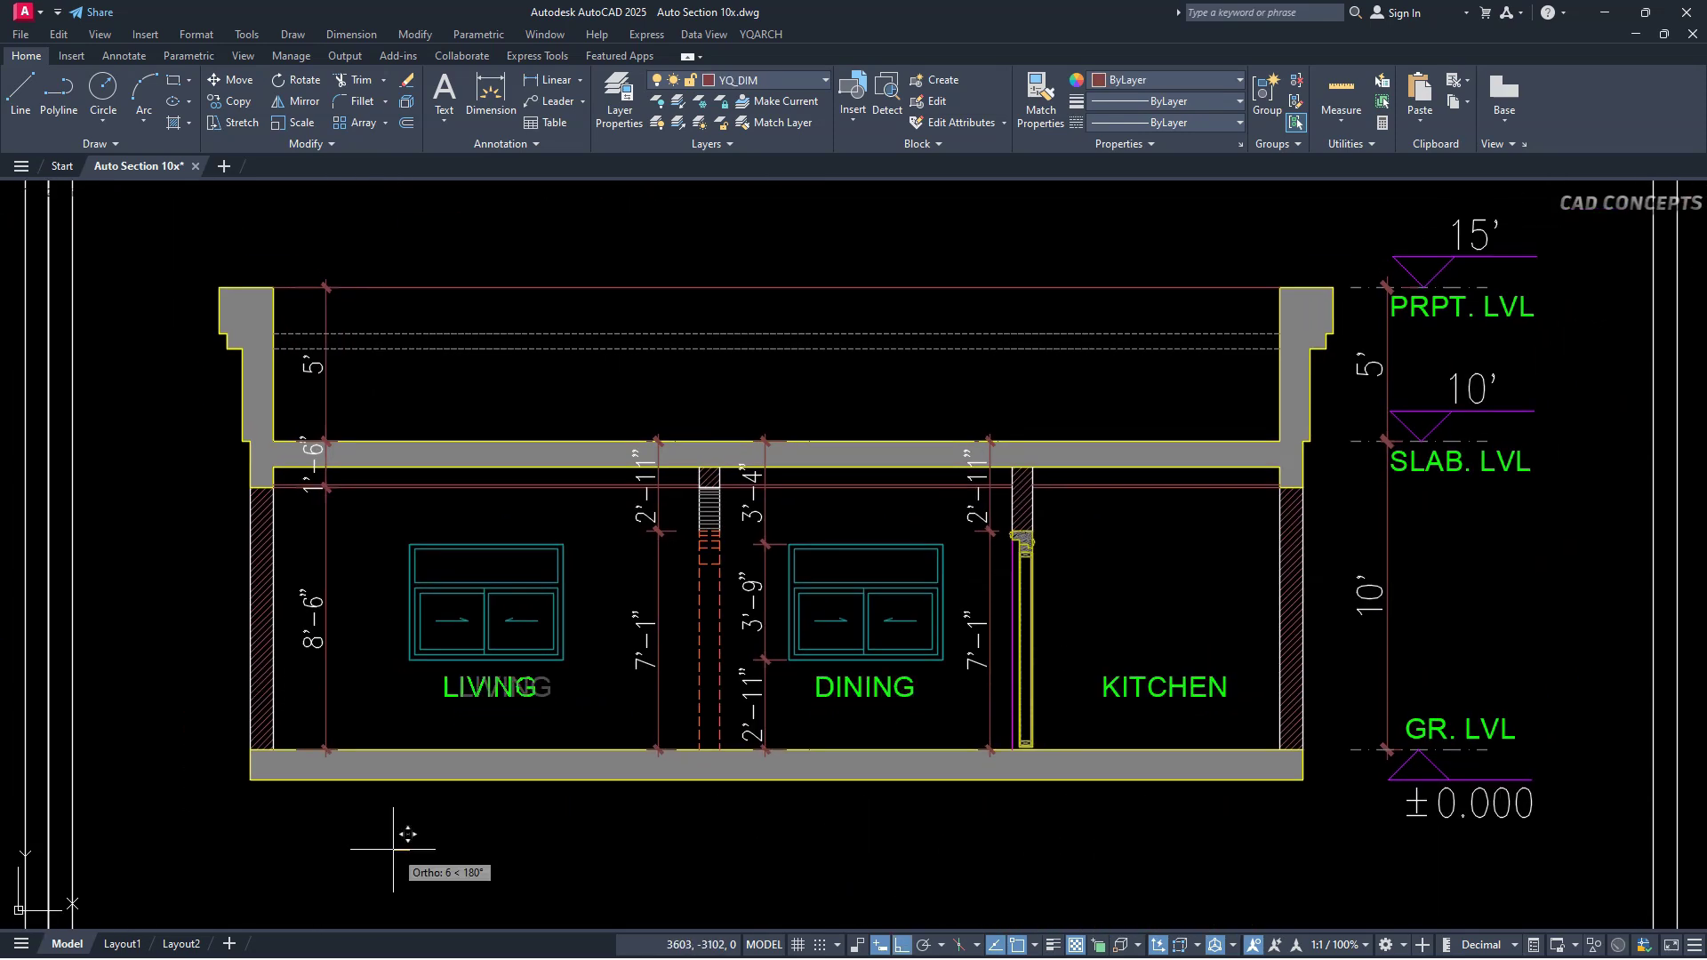
Shift the section's LIVING label slightly left to center it beneath the living room window.
{"action": "left_click", "coordinate": [393, 849]}
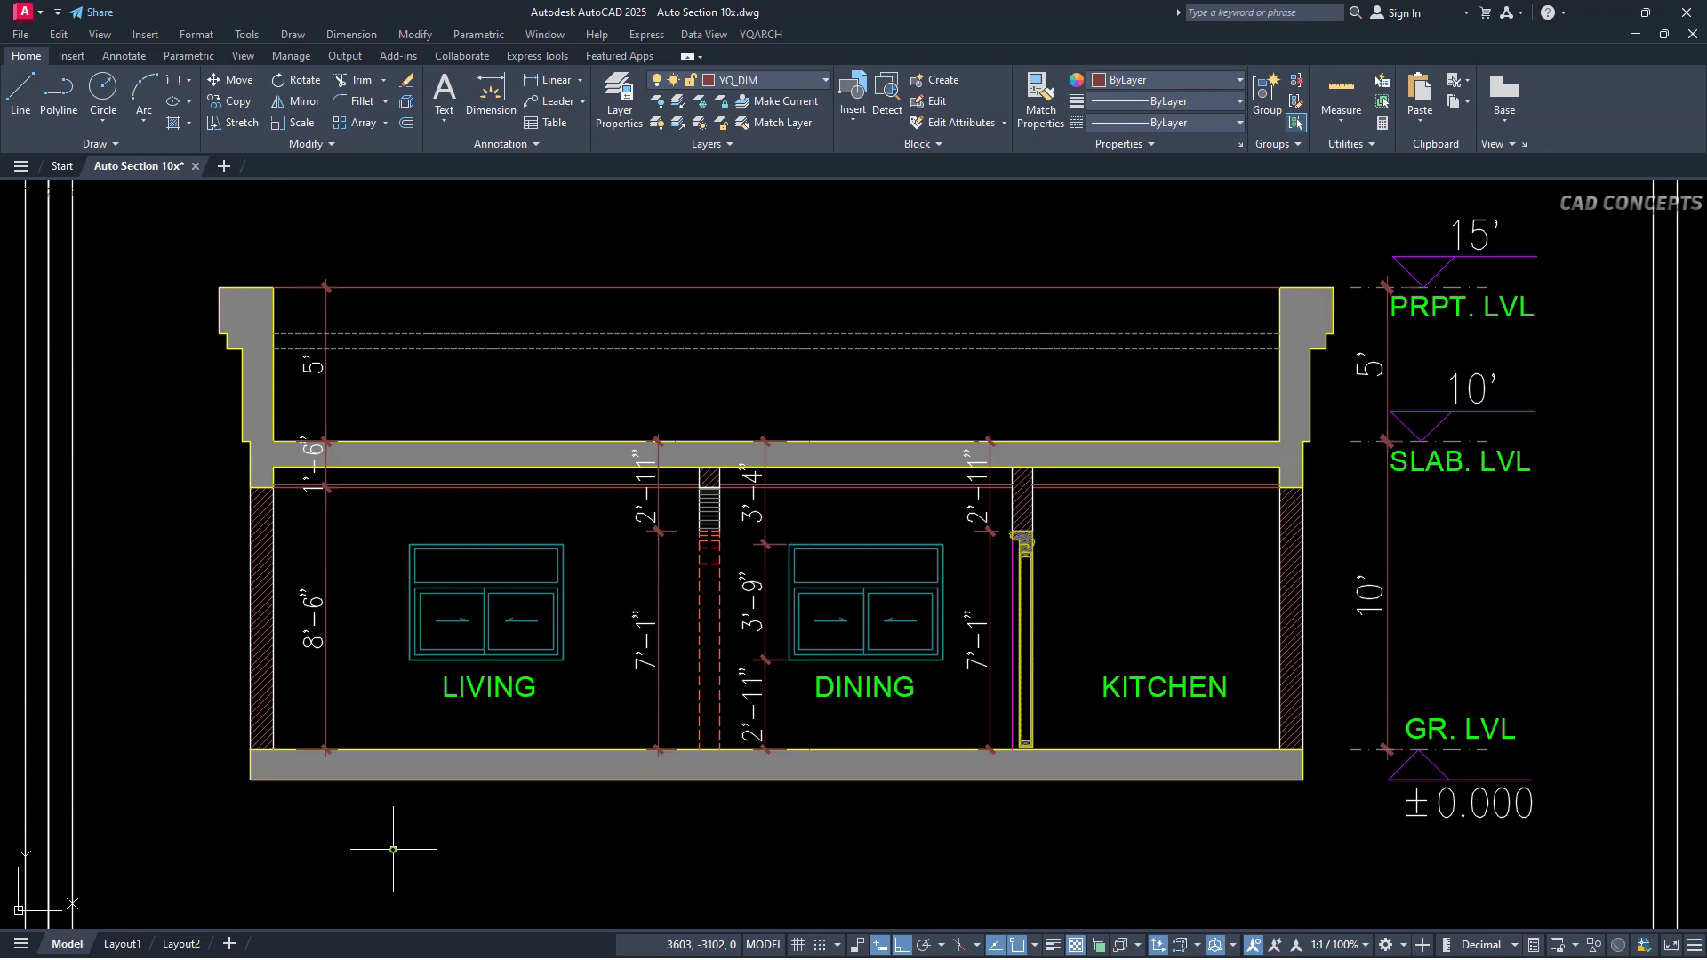
{"action": "left_click", "coordinate": [489, 679]}
{"action": "key", "text": "space"}
{"action": "left_click", "coordinate": [441, 827]}
{"action": "left_click", "coordinate": [438, 828]}
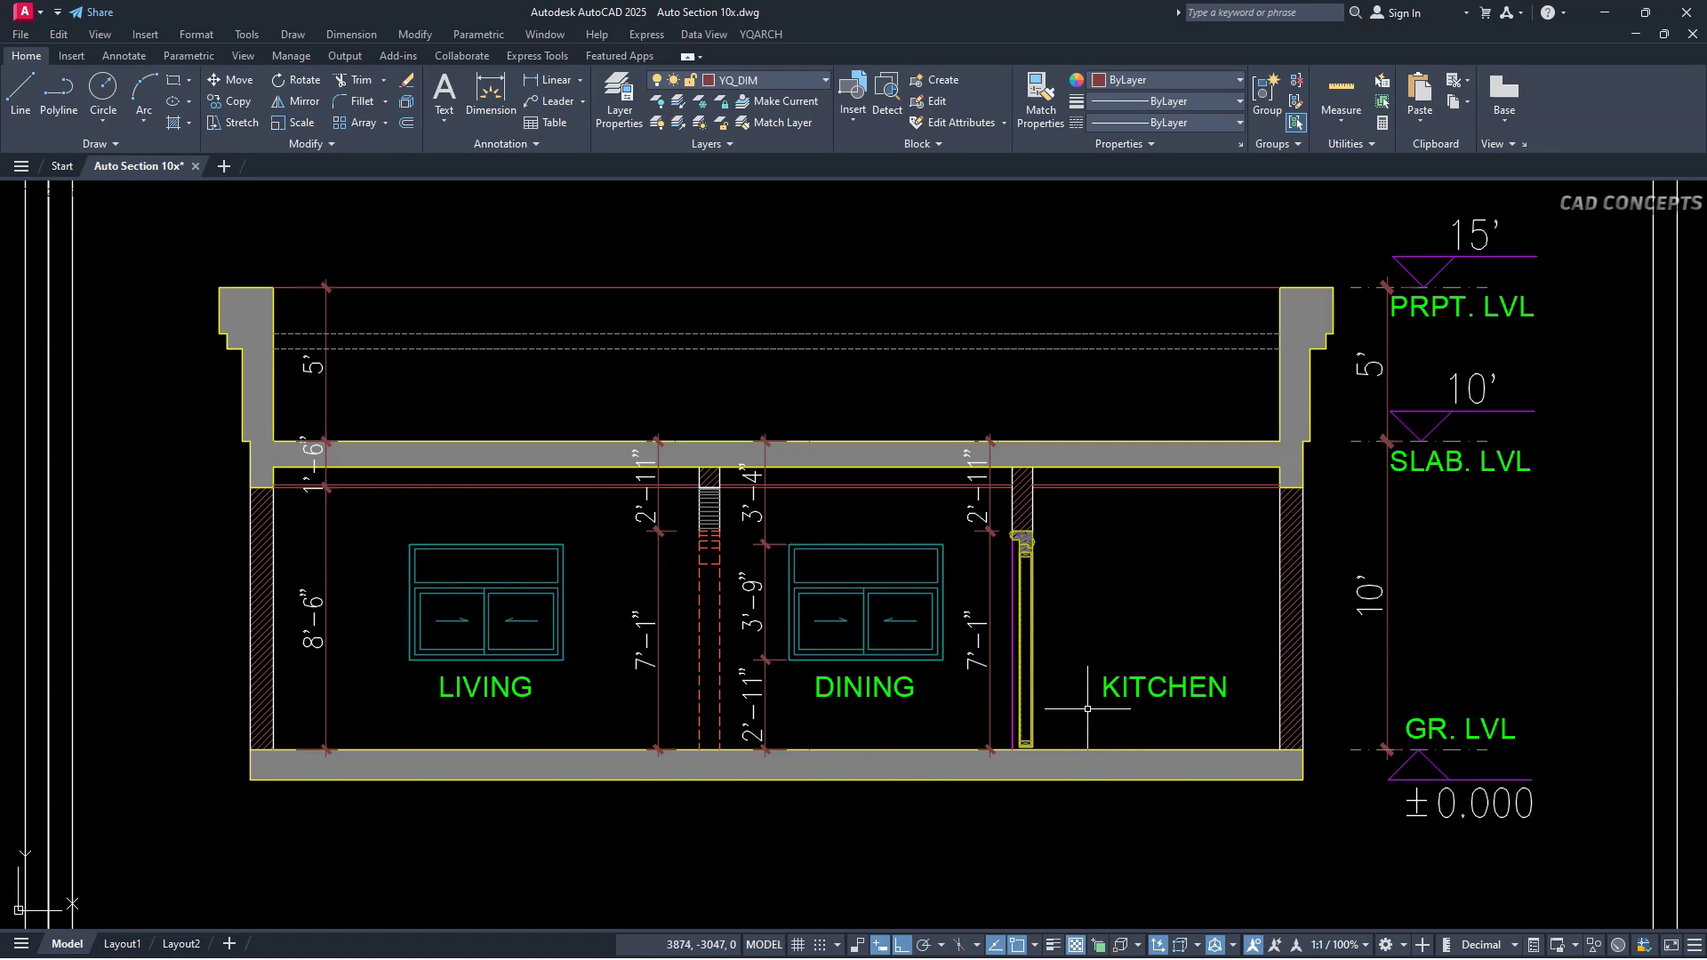
Review the labeled section alongside the ground floor plan and the four elevations.
{"action": "scroll", "coordinate": [1388, 690], "scroll_direction": "down", "scroll_amount": 8}
{"action": "scroll", "coordinate": [1122, 590], "scroll_direction": "up", "scroll_amount": 2}
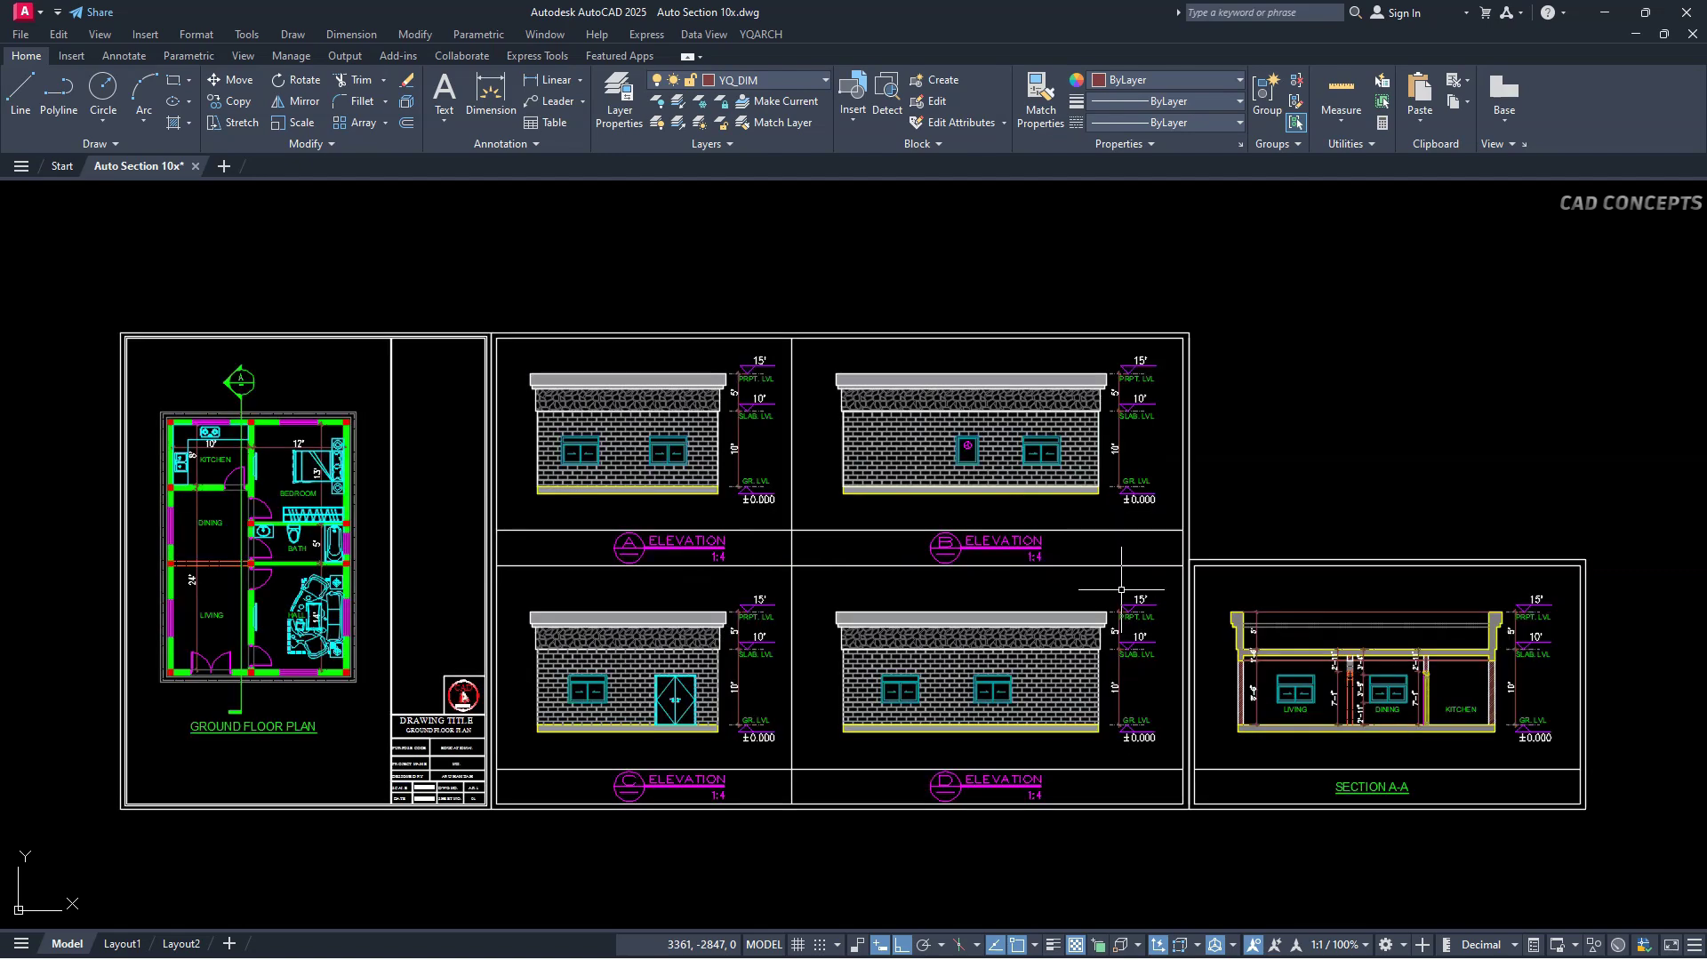
{"action": "middle_click_drag", "start_coordinate": [1122, 589], "coordinate": [944, 676]}
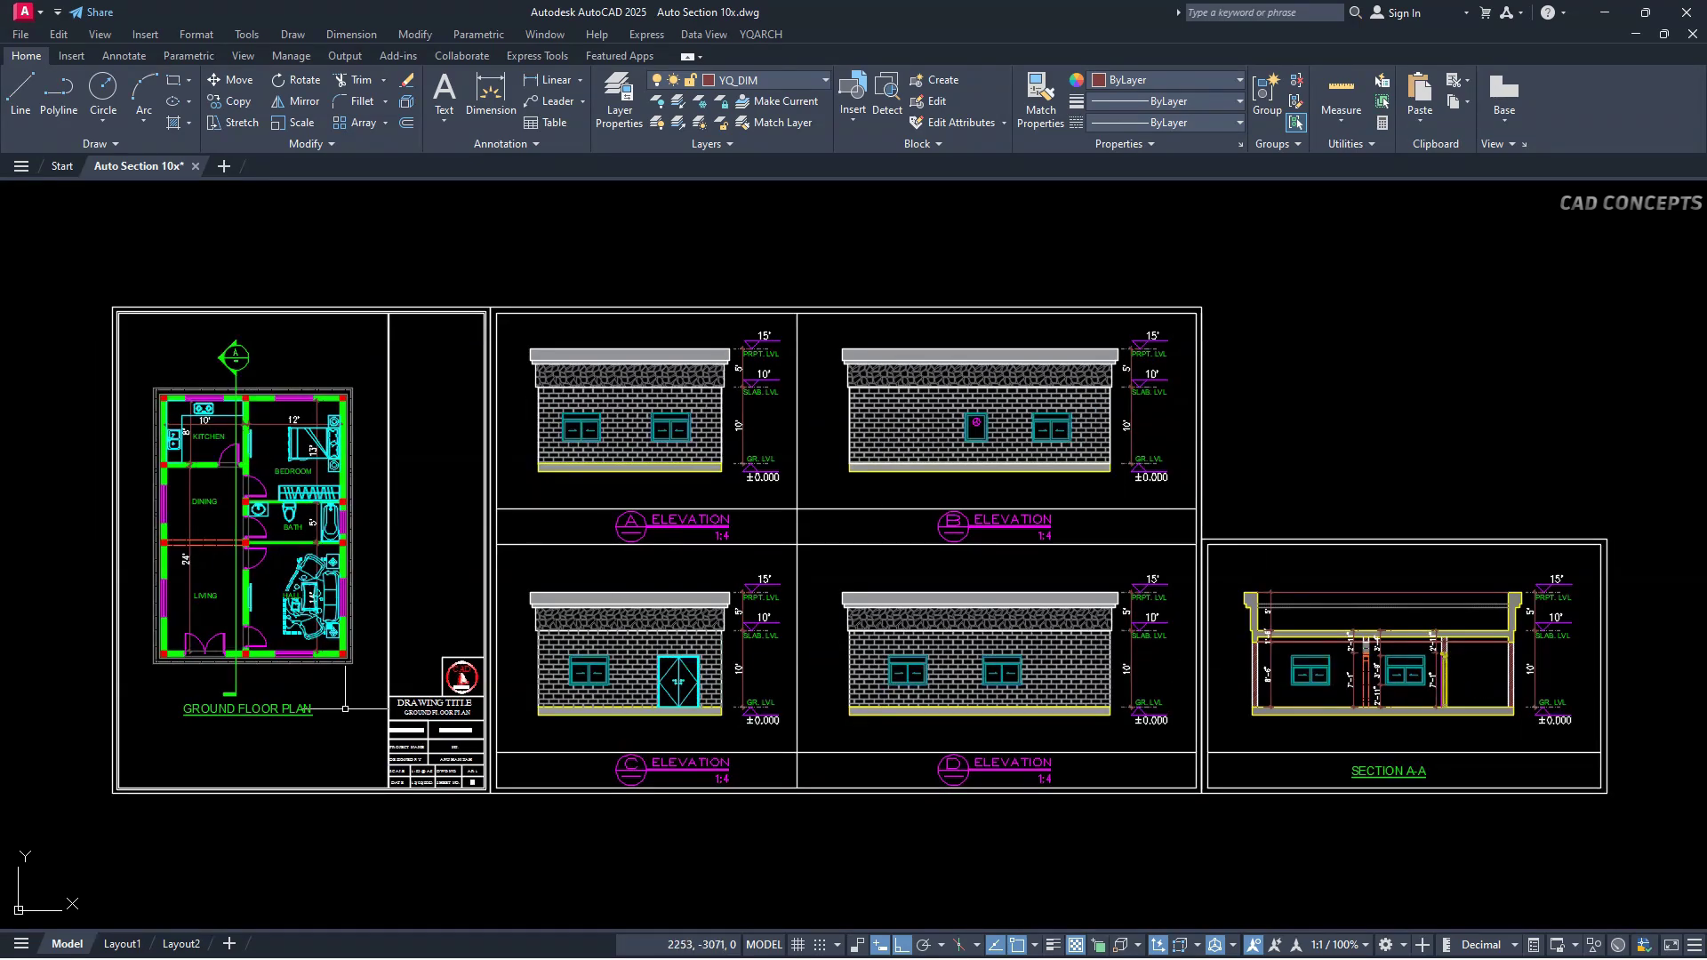
{"action": "scroll", "coordinate": [201, 449], "scroll_direction": "up", "scroll_amount": 5}
{"action": "scroll", "coordinate": [183, 514], "scroll_direction": "down", "scroll_amount": 5}
{"action": "left_click", "coordinate": [189, 629]}
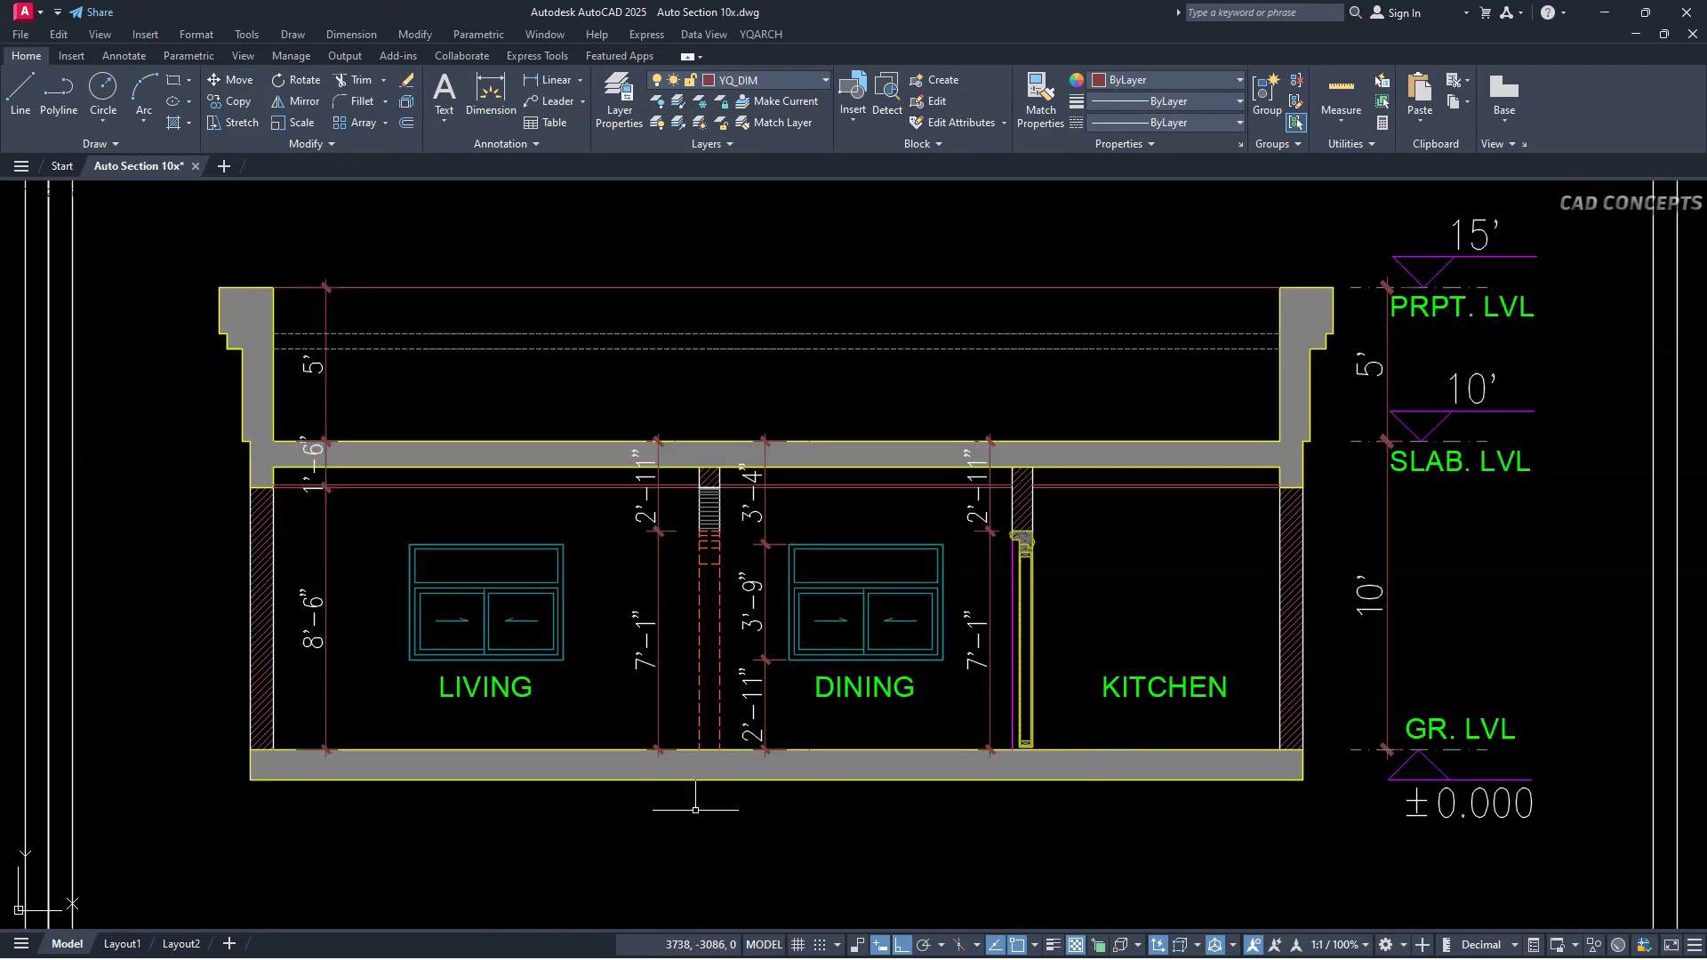
{"action": "scroll", "coordinate": [1294, 685], "scroll_direction": "down", "scroll_amount": 5}
{"action": "scroll", "coordinate": [1122, 590], "scroll_direction": "up", "scroll_amount": 2}
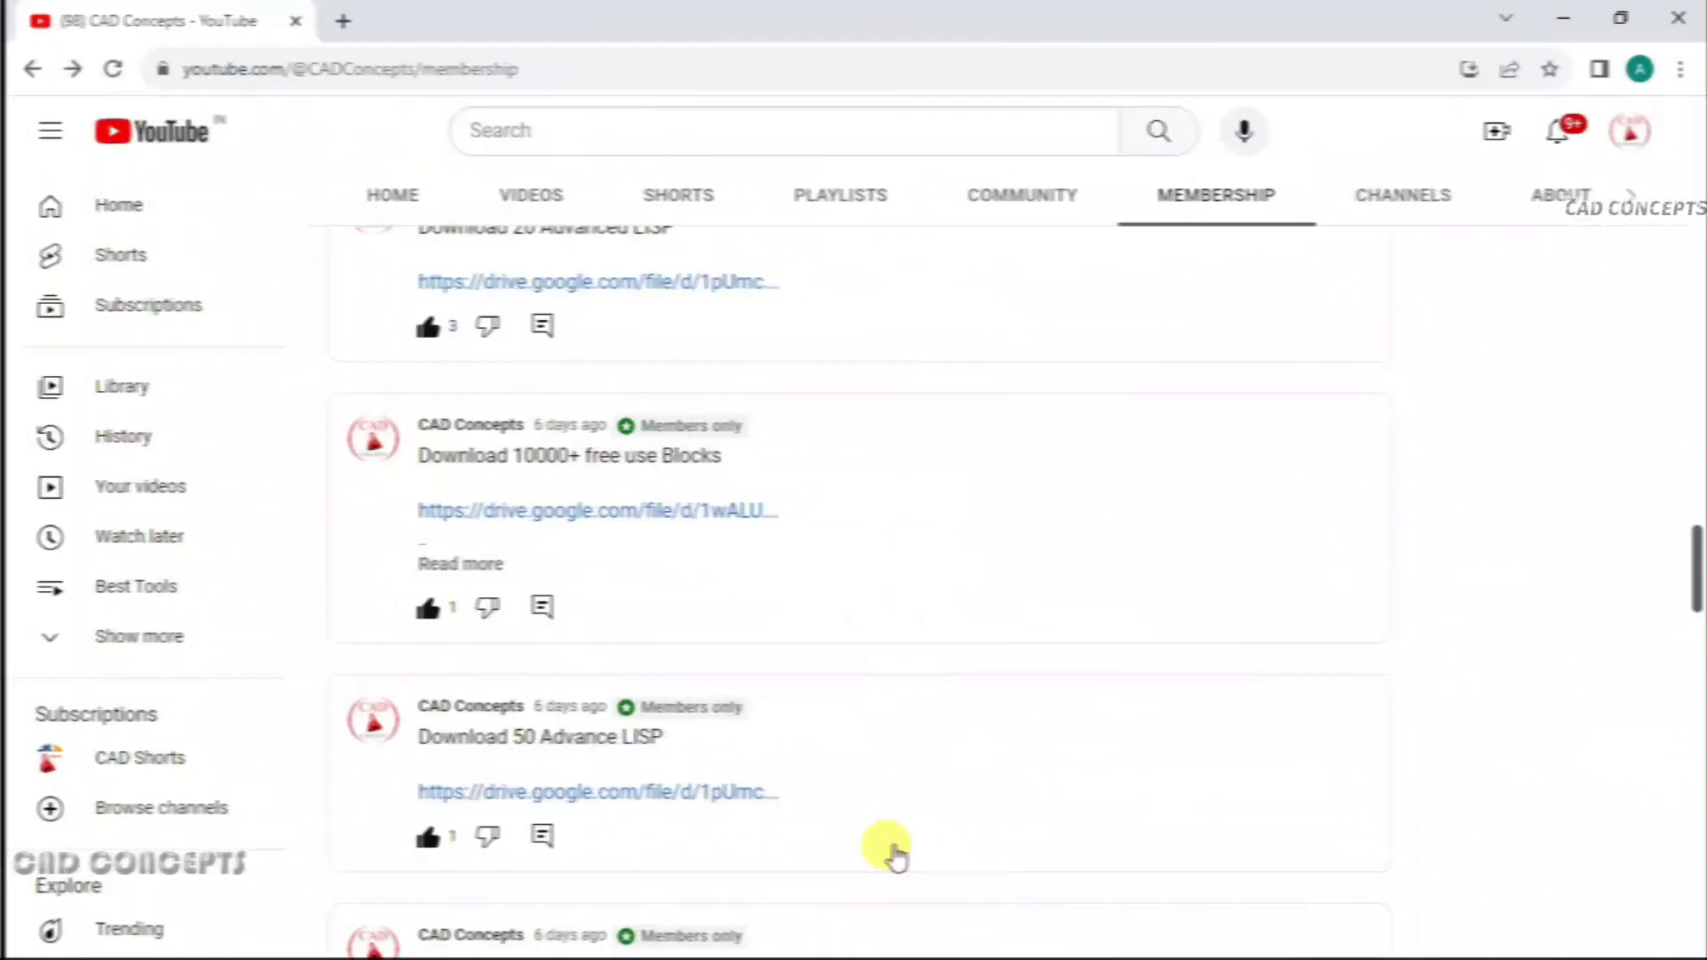
Switch to the browser and look through the members-only posts and videos on the CAD Concepts YouTube membership page.
{"action": "scroll", "coordinate": [1041, 859], "scroll_direction": "down", "scroll_amount": 5}
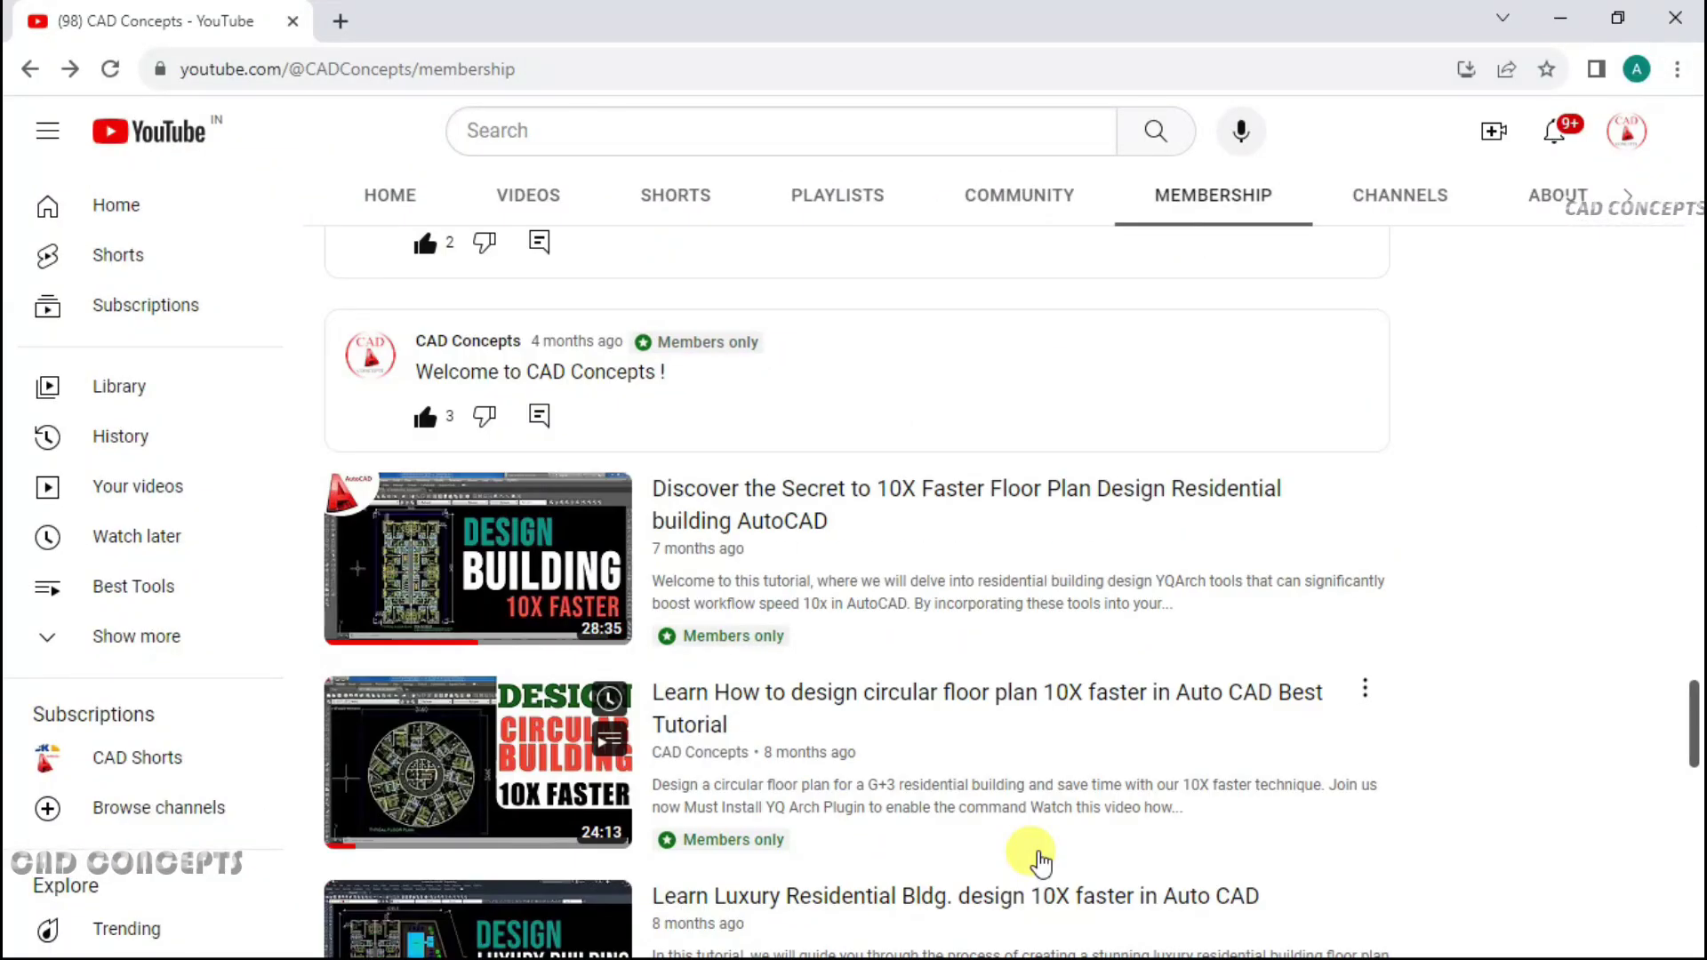
{"action": "scroll", "coordinate": [1040, 863], "scroll_direction": "down", "scroll_amount": 3}
{"action": "scroll", "coordinate": [1040, 861], "scroll_direction": "up", "scroll_amount": 20}
{"action": "scroll", "coordinate": [894, 858], "scroll_direction": "down", "scroll_amount": 5}
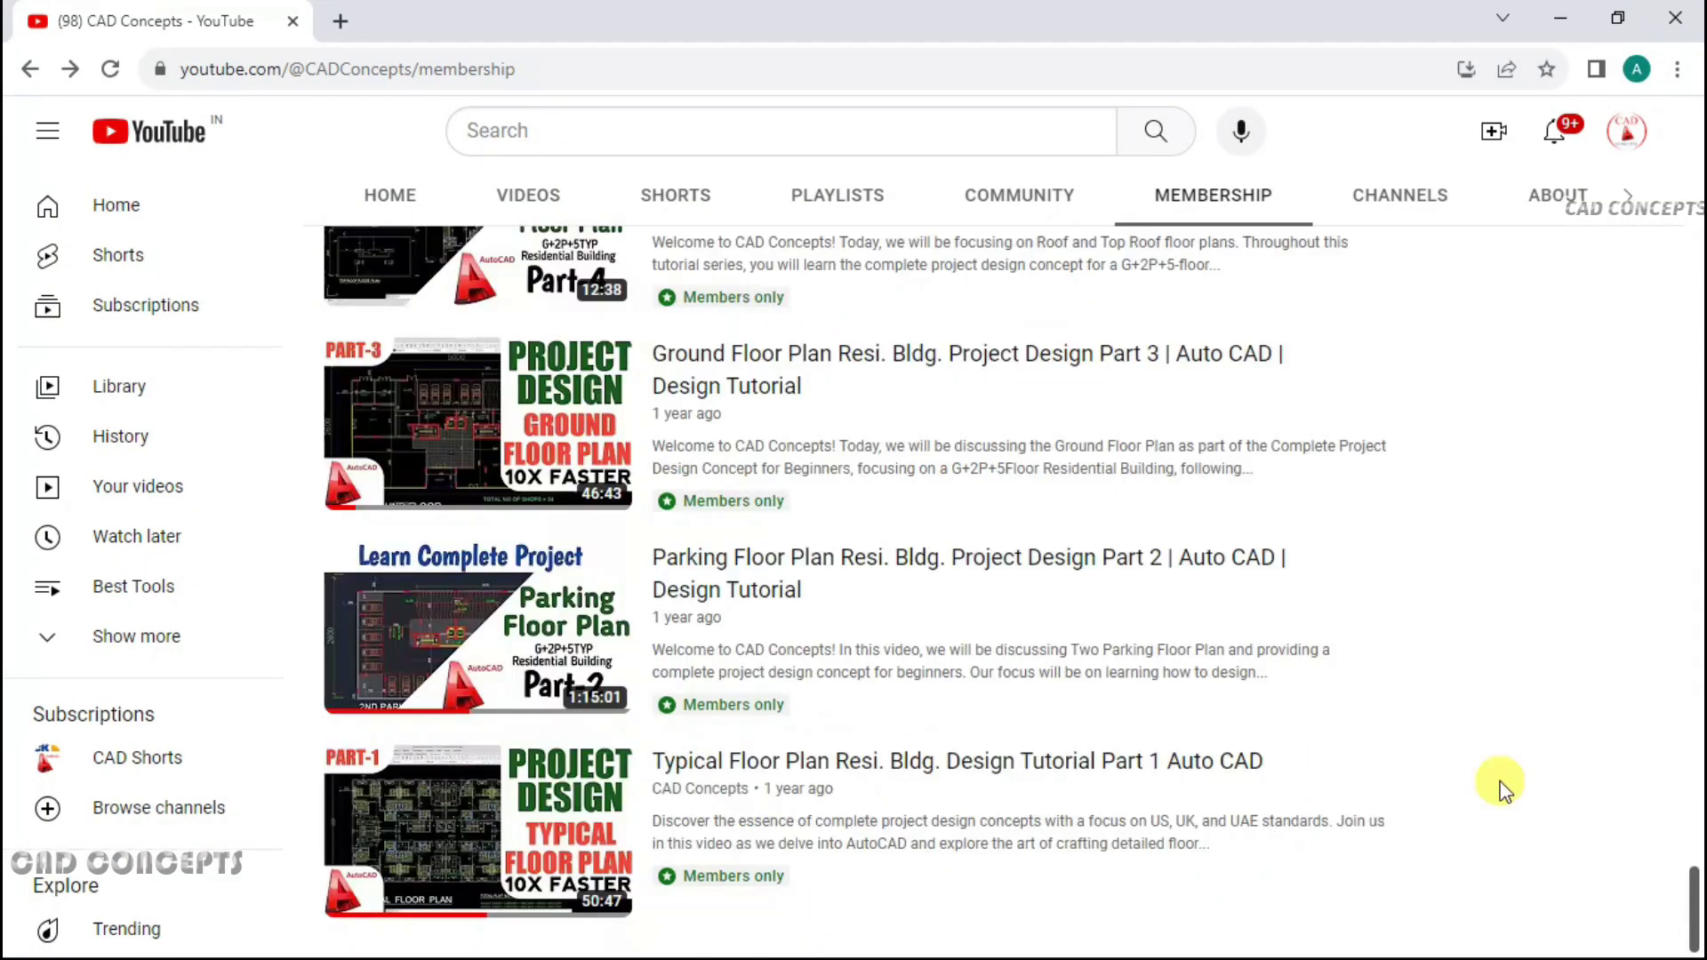
{"action": "scroll", "coordinate": [1040, 861], "scroll_direction": "up", "scroll_amount": 10}
{"action": "scroll", "coordinate": [1040, 860], "scroll_direction": "down", "scroll_amount": 10}
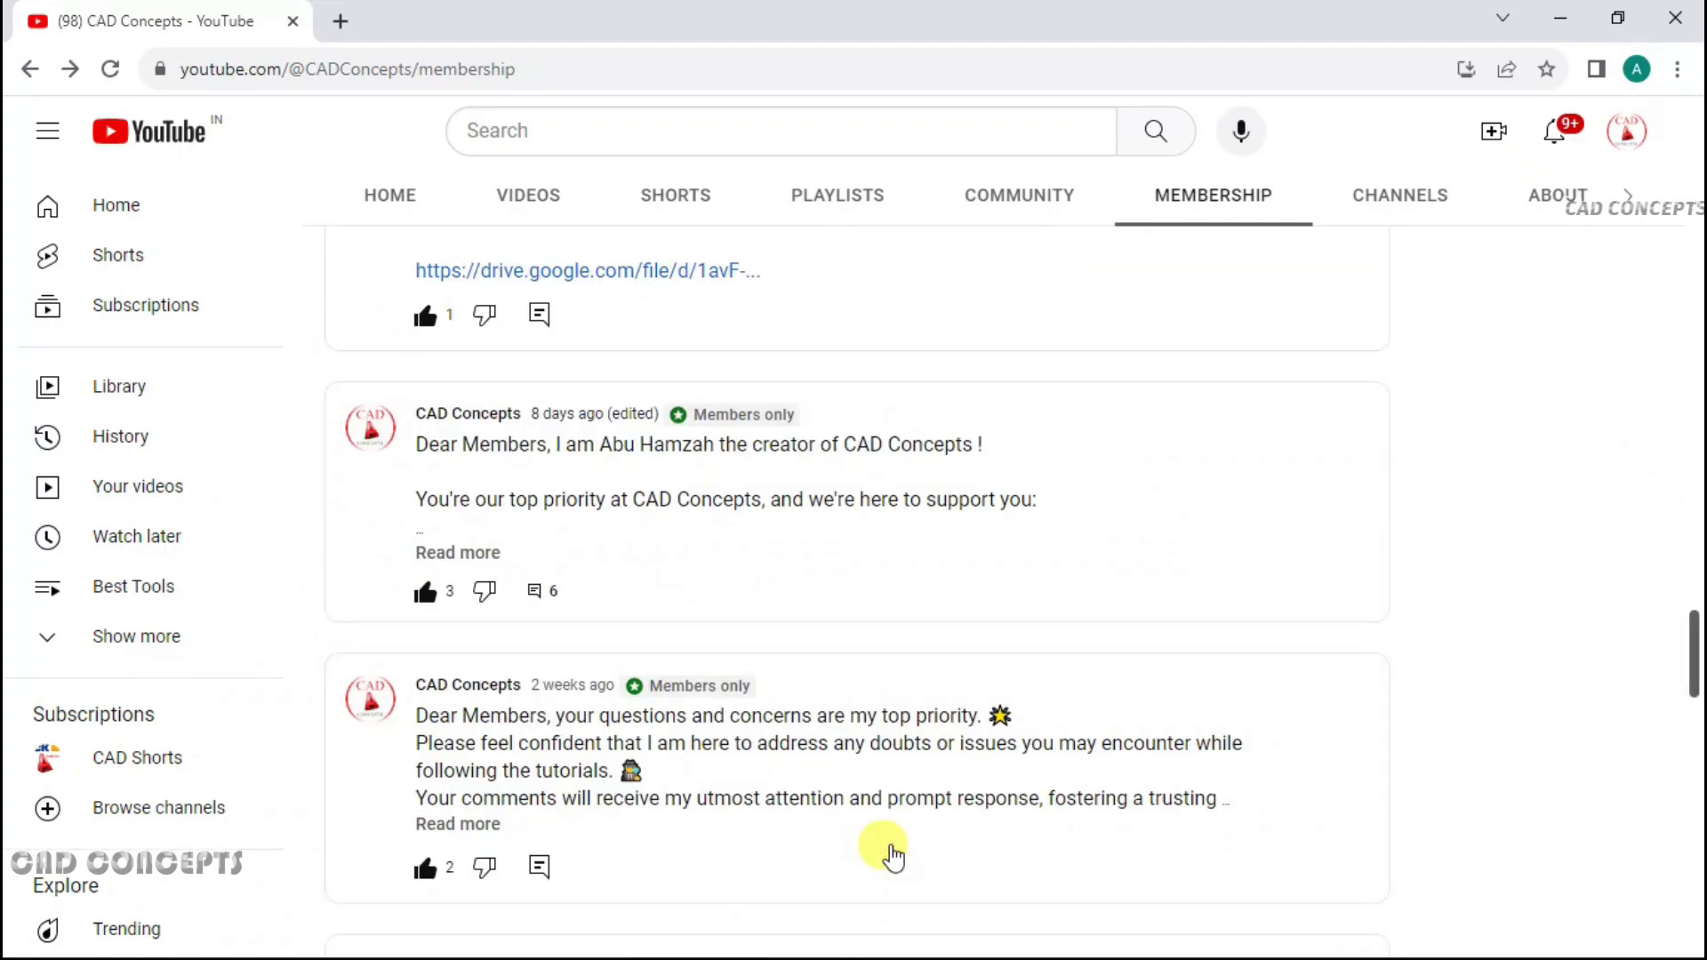
{"action": "scroll", "coordinate": [894, 858], "scroll_direction": "up", "scroll_amount": 10}
{"action": "scroll", "coordinate": [1037, 862], "scroll_direction": "down", "scroll_amount": 15}
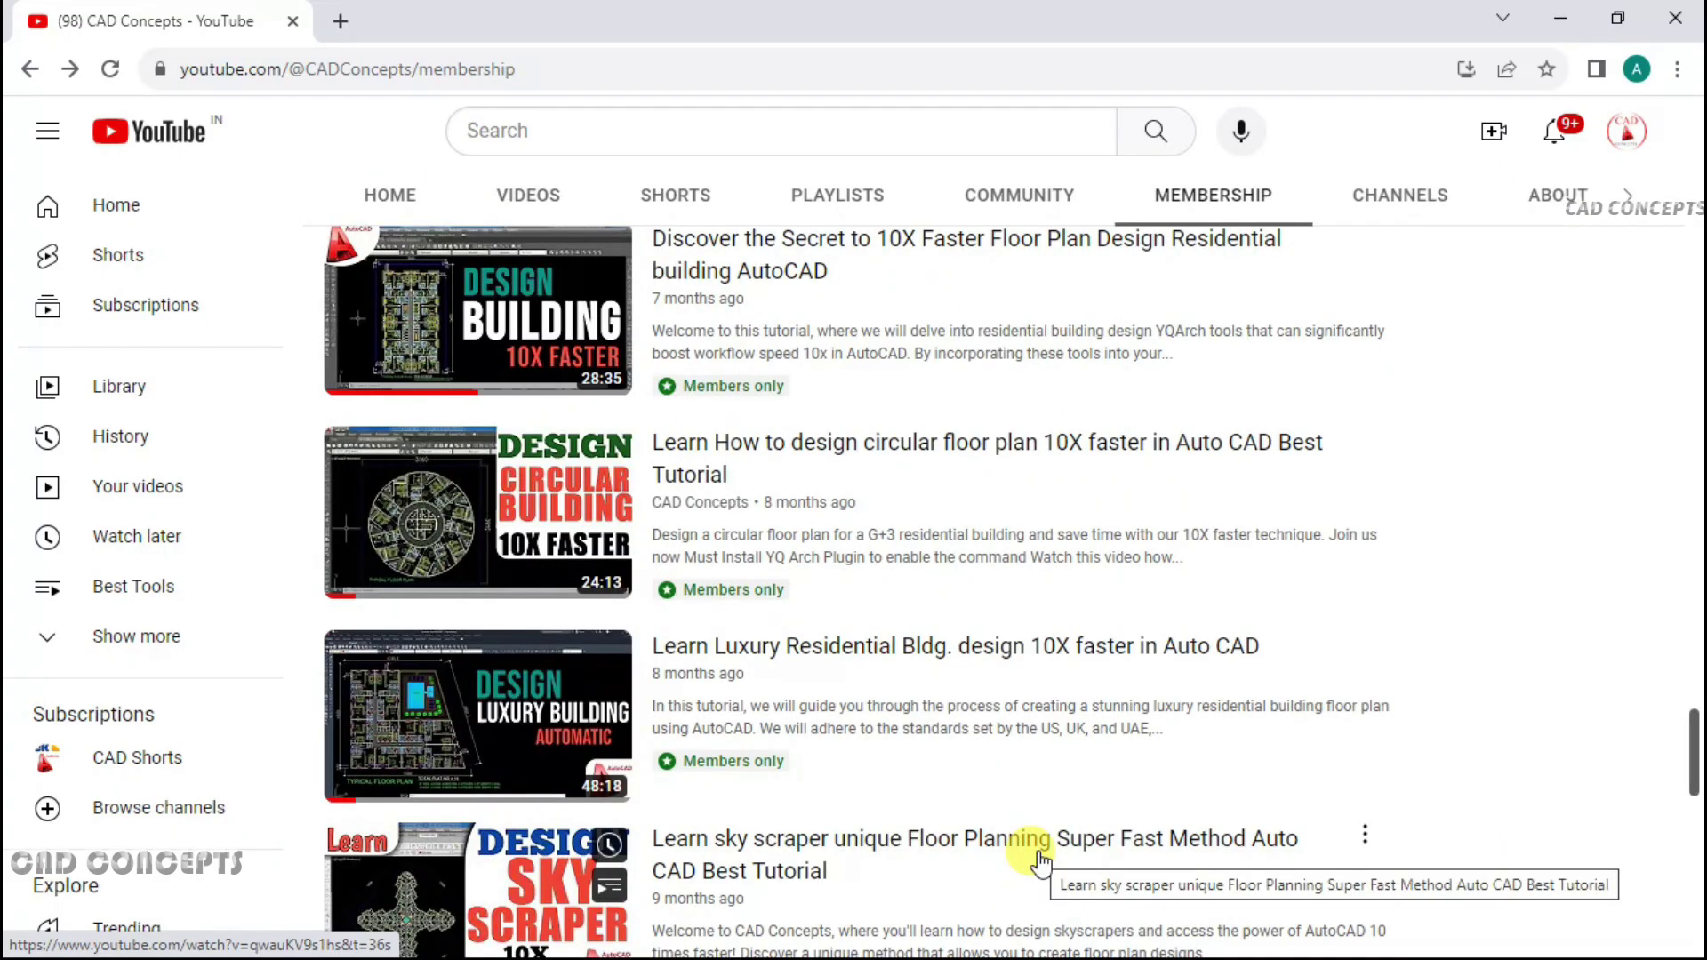
{"action": "scroll", "coordinate": [1040, 861], "scroll_direction": "up", "scroll_amount": 20}
{"action": "scroll", "coordinate": [1033, 861], "scroll_direction": "down", "scroll_amount": 10}
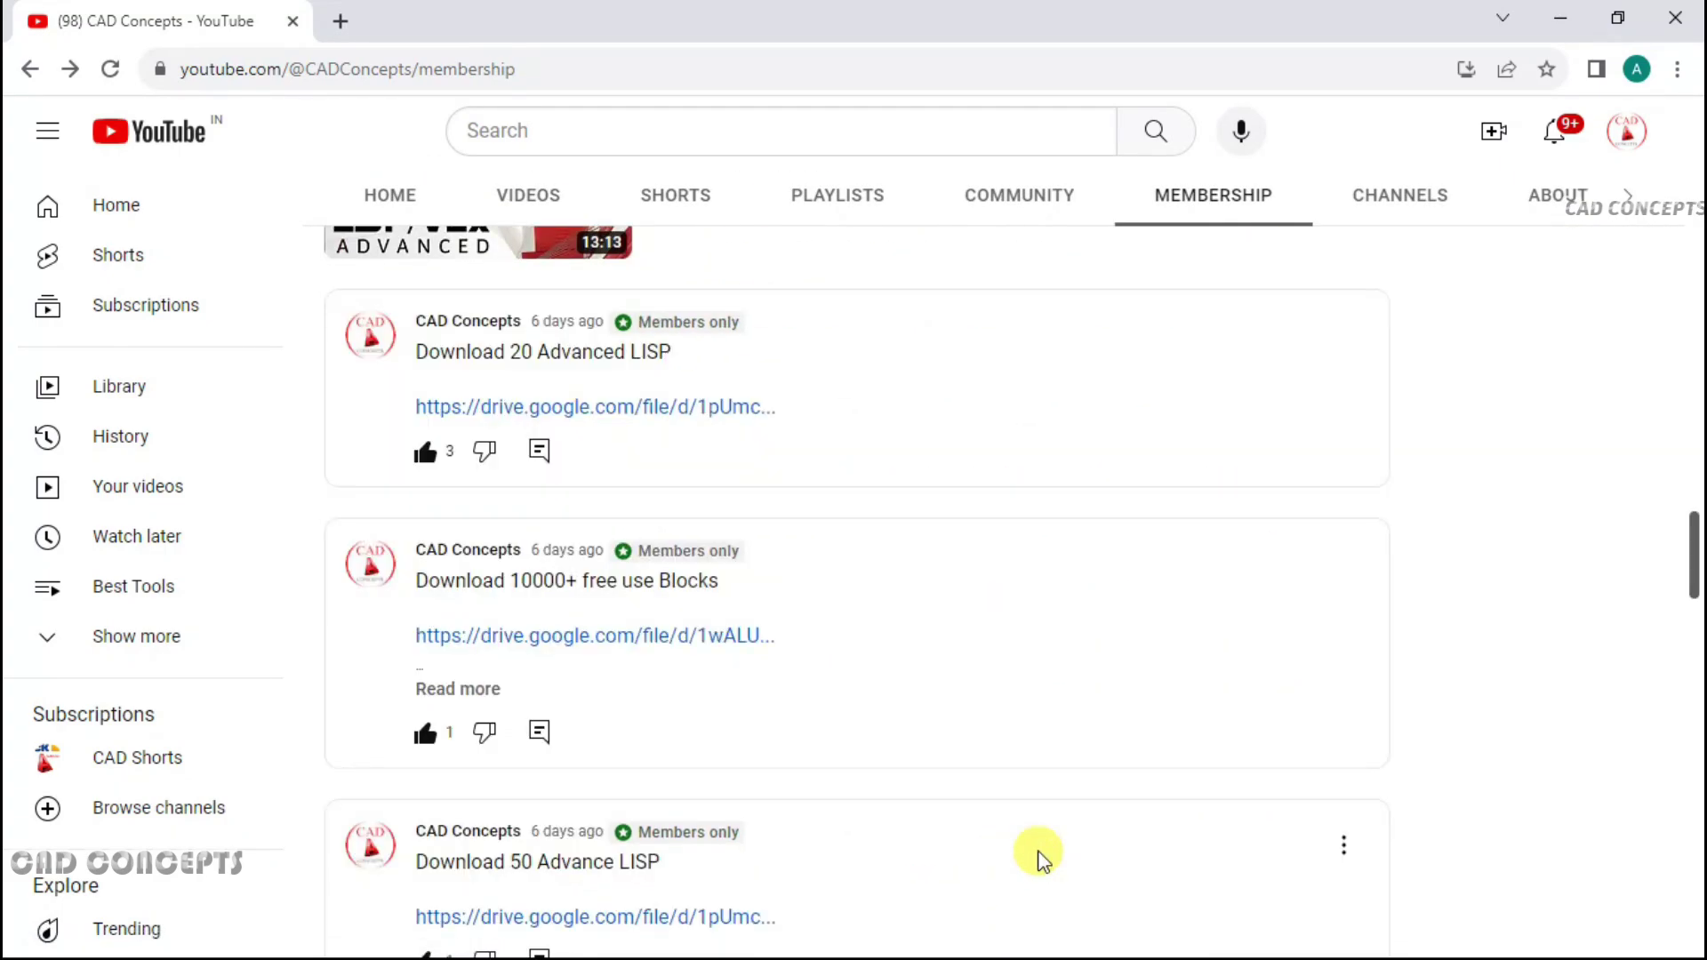
{"action": "scroll", "coordinate": [1040, 860], "scroll_direction": "up", "scroll_amount": 7}
{"action": "scroll", "coordinate": [1501, 786], "scroll_direction": "down", "scroll_amount": 15}
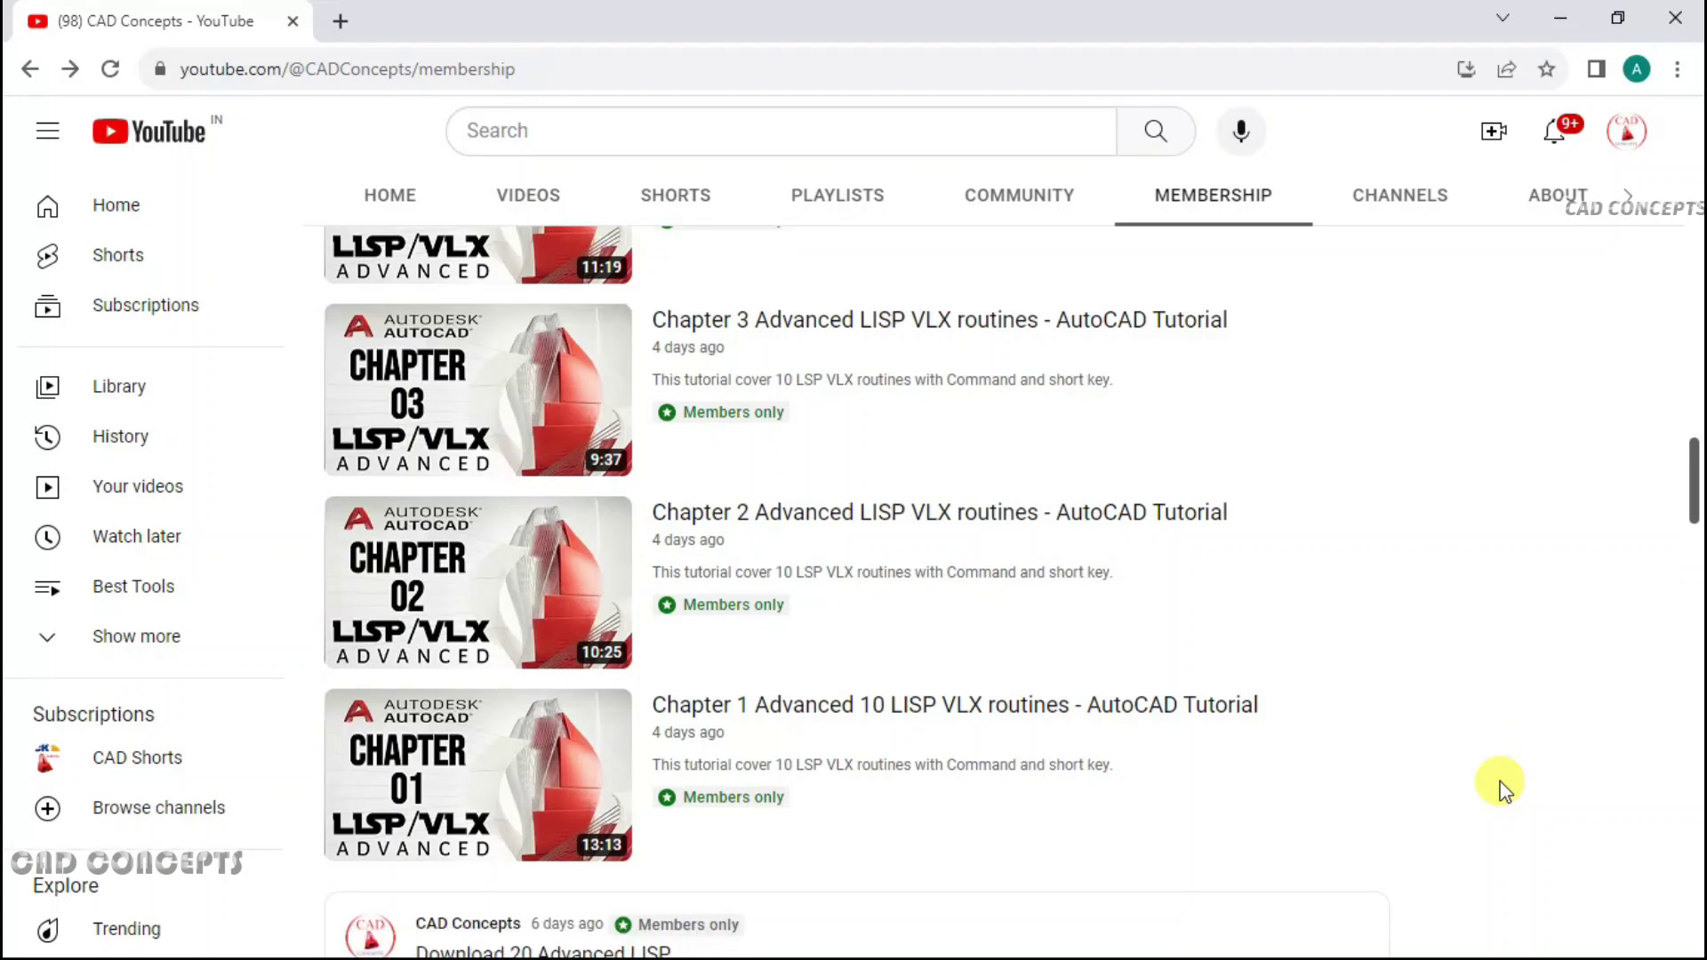
{"action": "scroll", "coordinate": [1500, 786], "scroll_direction": "down", "scroll_amount": 7}
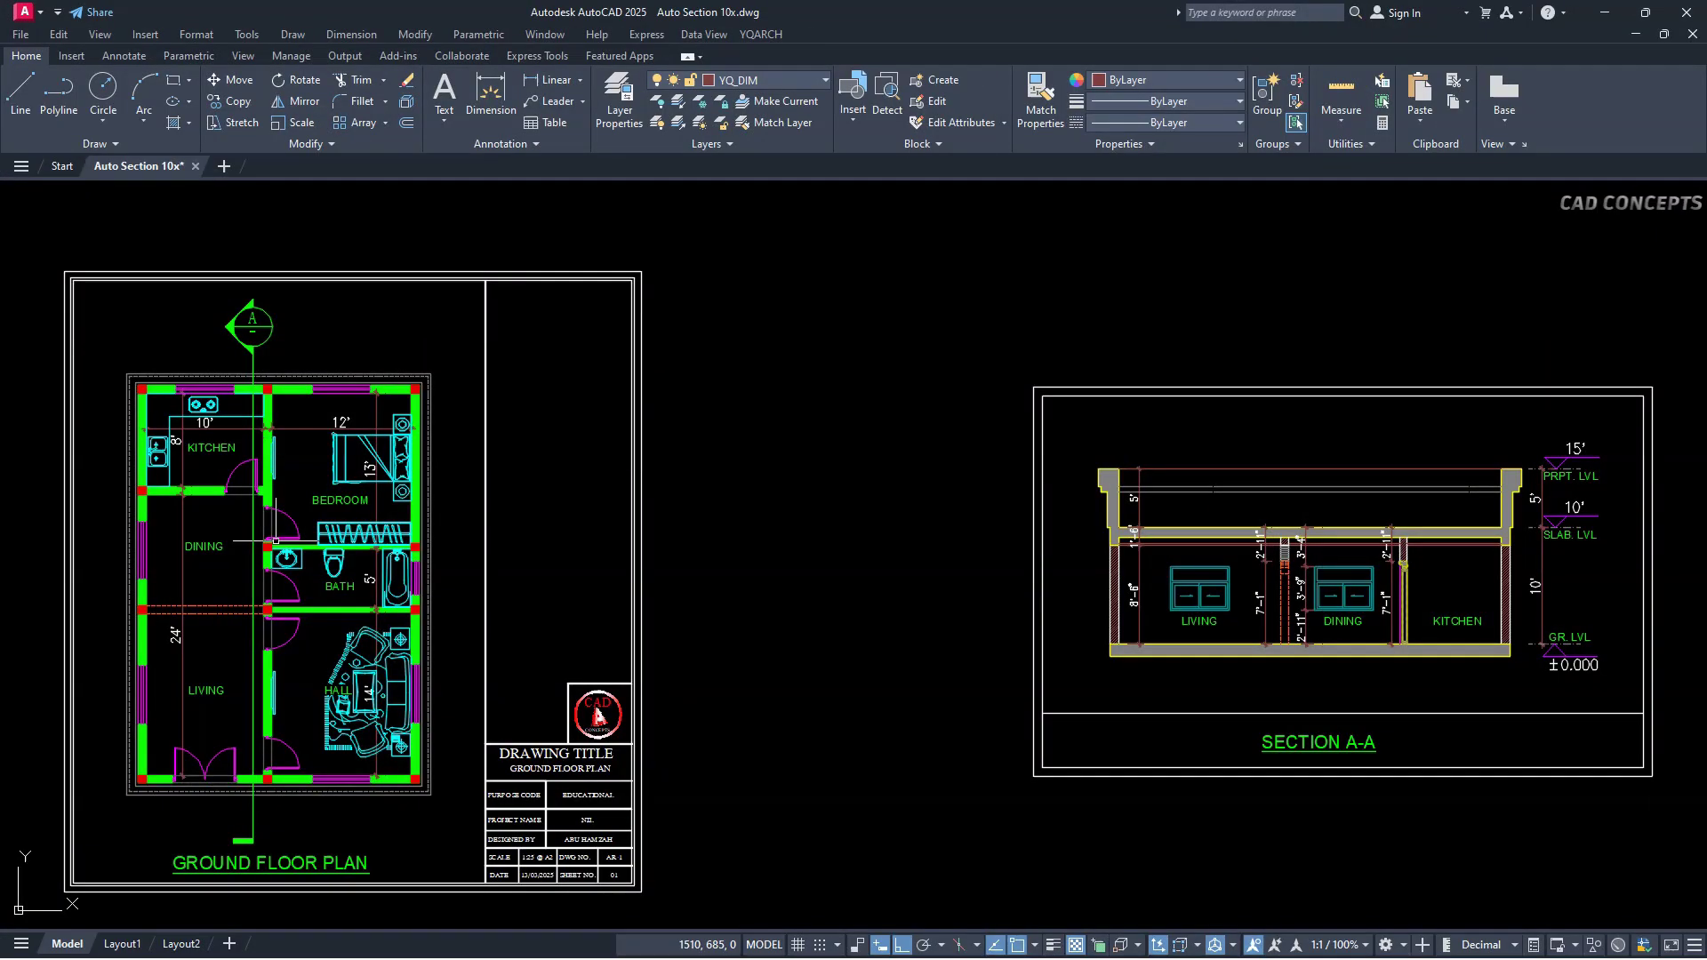
{"action": "left_click", "coordinate": [275, 540]}
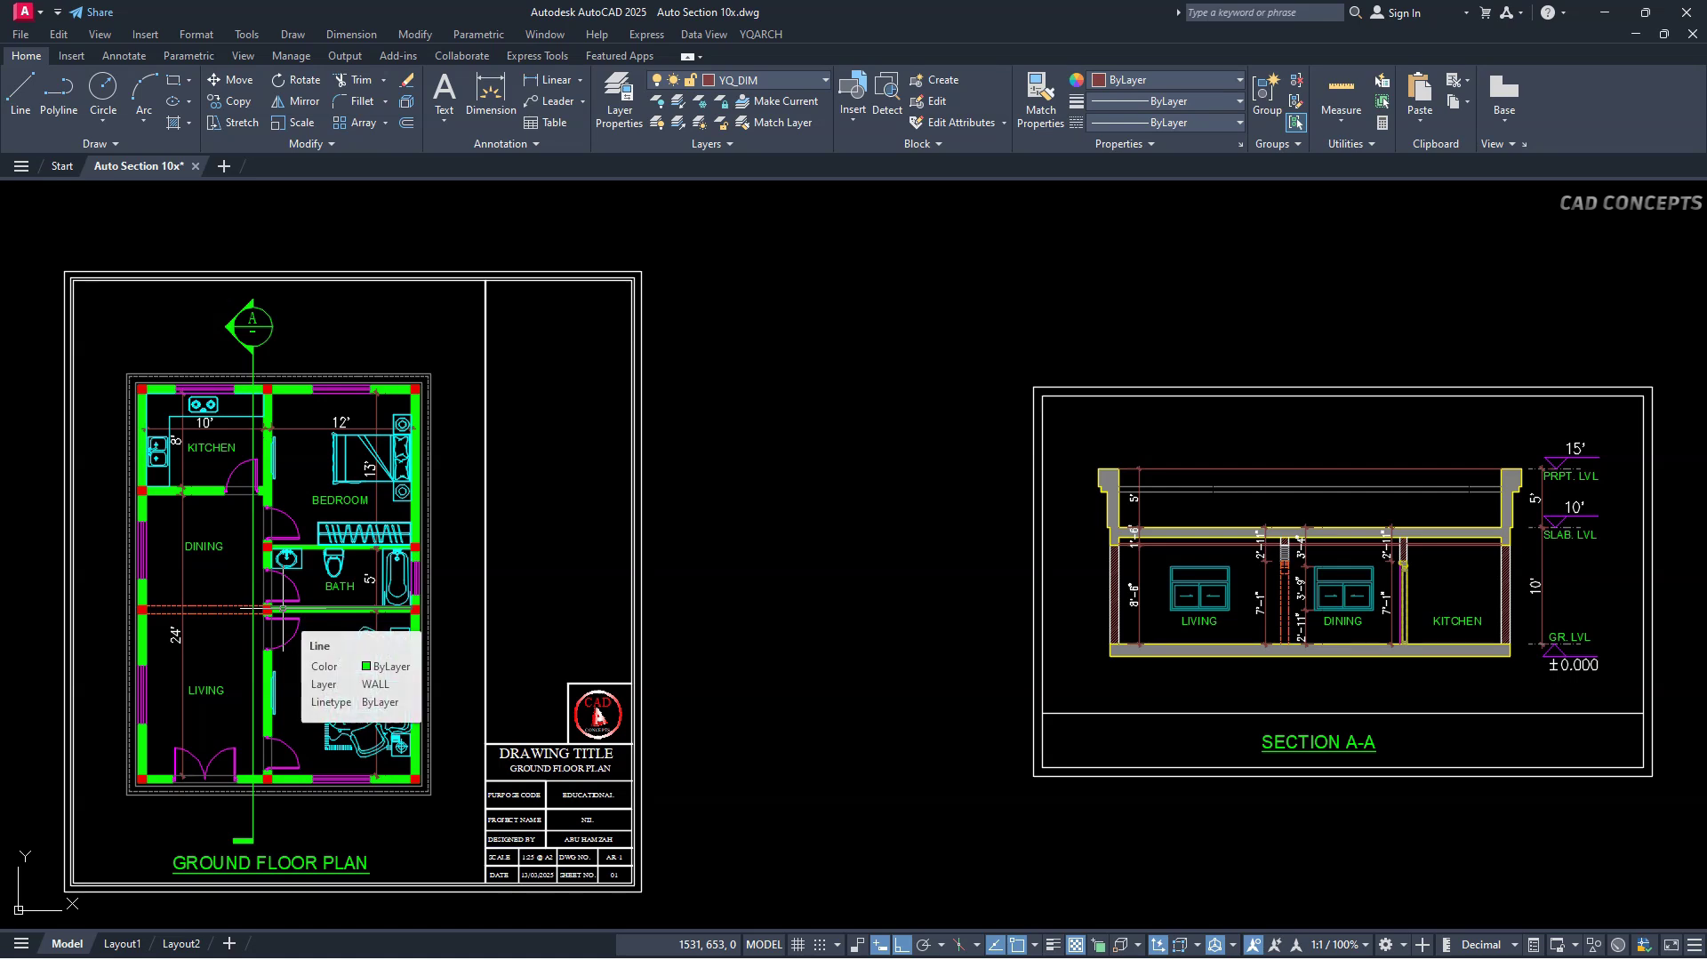